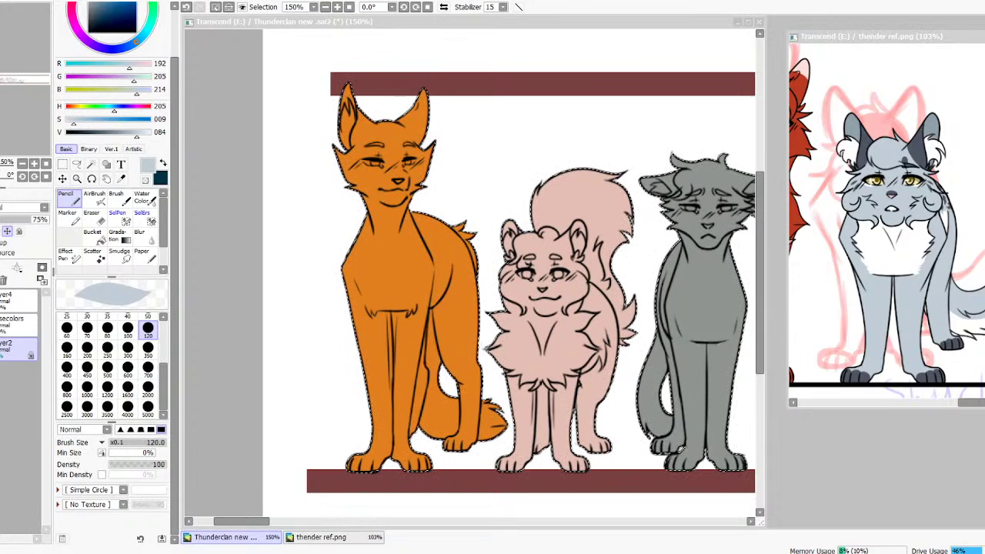
Sample the grey fur colour from the reference image and paint the long-legged cat beside the pale blue one with it
click(354, 290)
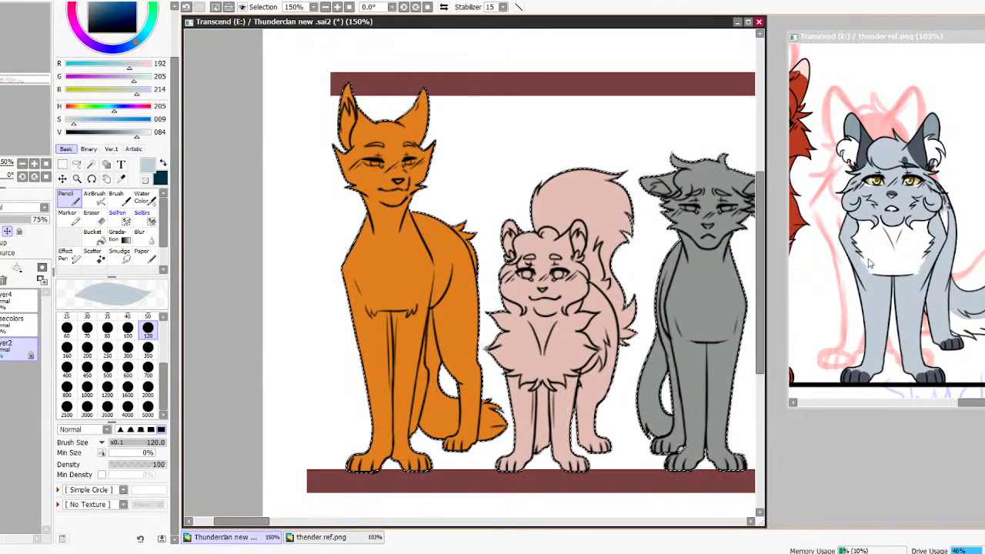
click(944, 412)
drag(254, 522, 378, 523)
click(970, 404)
drag(971, 402, 832, 402)
scroll(885, 223, down, 10)
drag(835, 406, 844, 407)
right_click(819, 306)
click(368, 240)
mouse_move(436, 176)
mouse_down()
mouse_move(394, 213)
mouse_move(451, 119)
mouse_move(400, 309)
mouse_move(386, 395)
mouse_move(396, 418)
mouse_move(380, 434)
mouse_move(439, 431)
mouse_move(472, 408)
mouse_move(442, 265)
mouse_move(419, 246)
mouse_move(431, 227)
mouse_move(426, 277)
mouse_up()
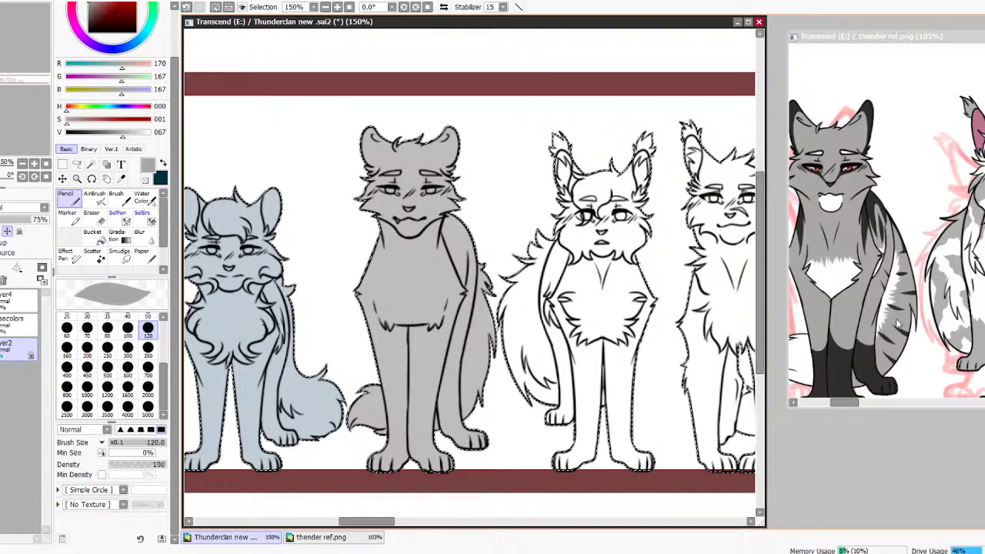
Add a new layer directly above Layer2, undoing the layer reordering
right_click(975, 305)
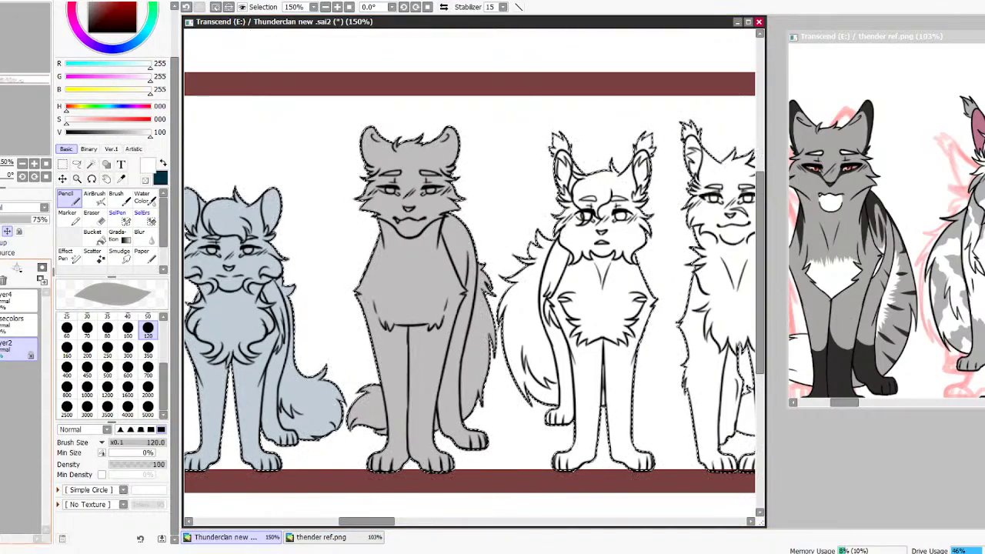
click(0, 268)
drag(7, 306, 11, 374)
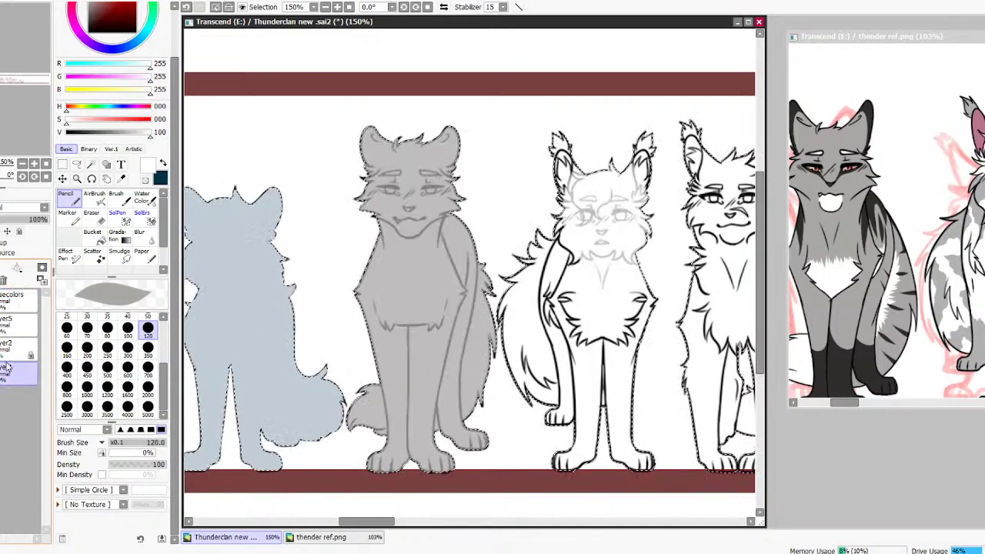
key(ctrl+z)
click(13, 350)
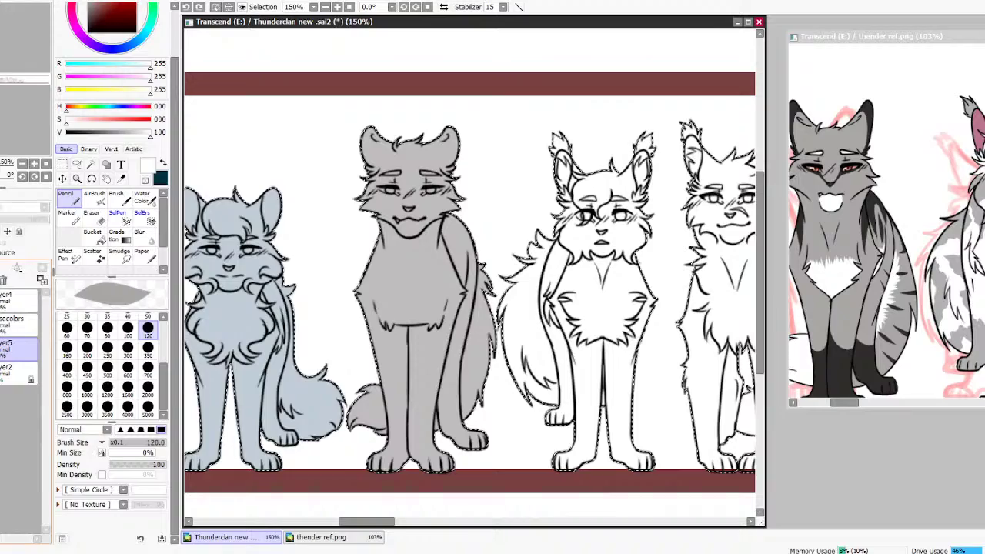
Erase the grey paint from the long-legged cat on Layer2 with a size 120 Eraser
click(1, 371)
click(0, 371)
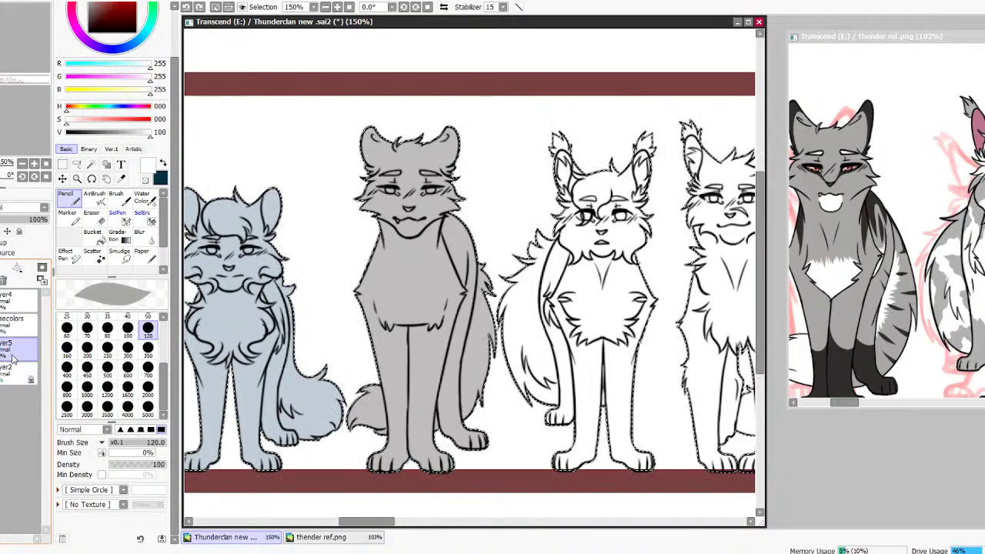
click(0, 372)
click(1, 373)
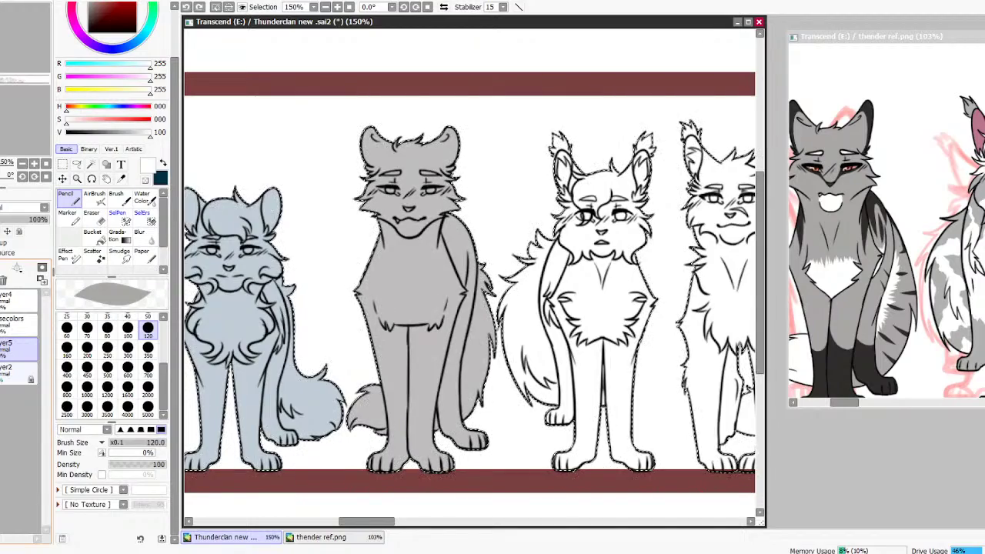
click(15, 369)
key(e)
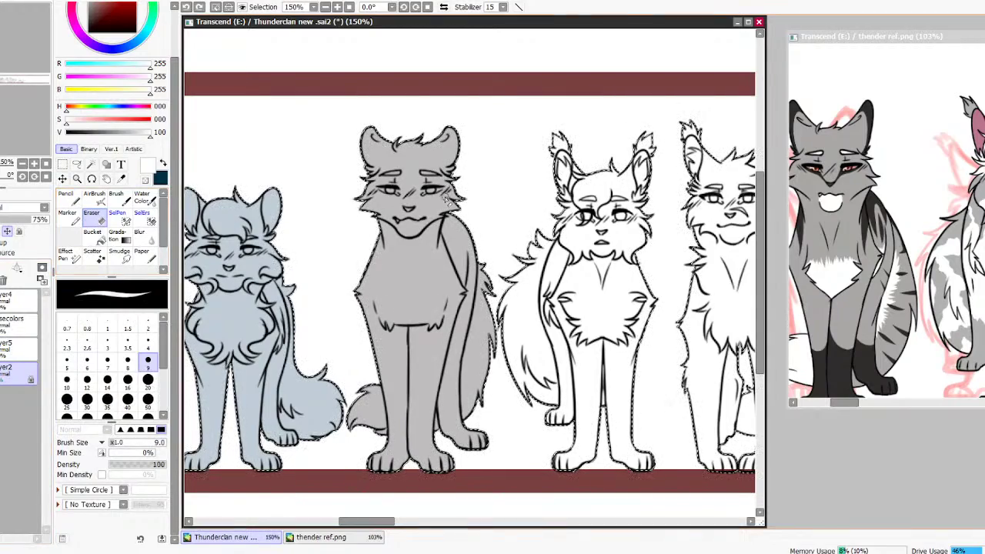
click(148, 416)
drag(468, 266, 383, 289)
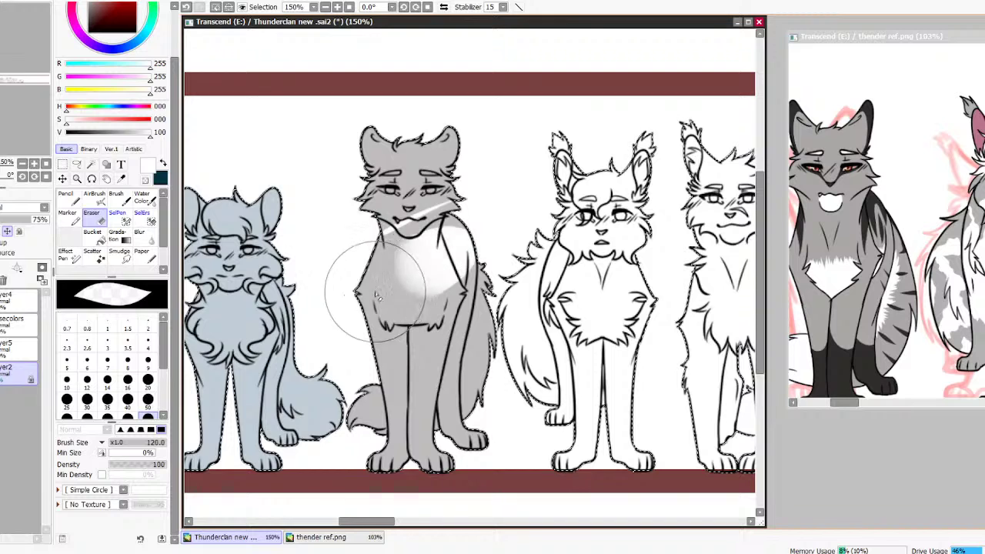
mouse_move(363, 157)
mouse_down()
mouse_move(362, 351)
mouse_move(374, 428)
mouse_move(510, 220)
mouse_up()
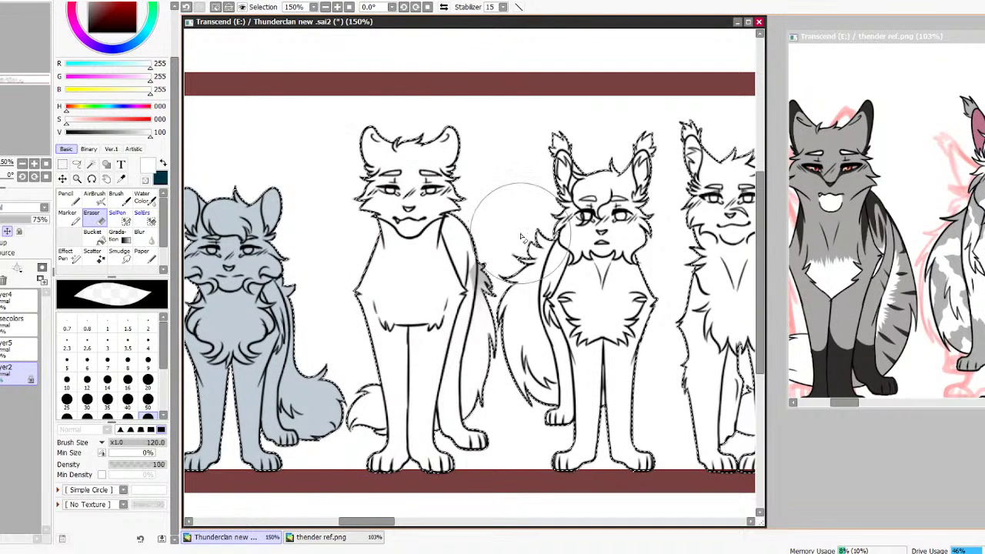
Sample the grey fur colour from the reference and paint the long-legged cat on the base colours layer with the Pencil
right_click(956, 331)
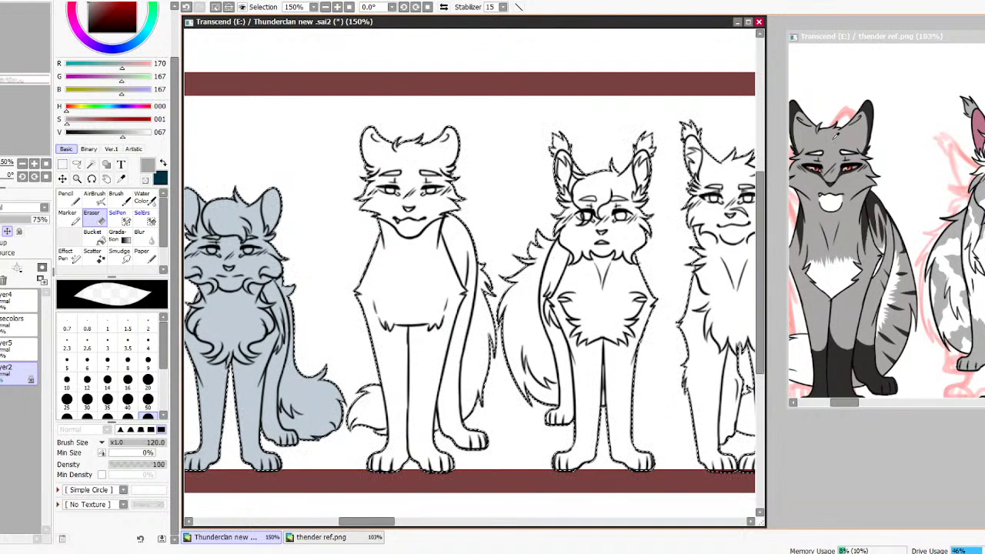
click(16, 324)
click(68, 200)
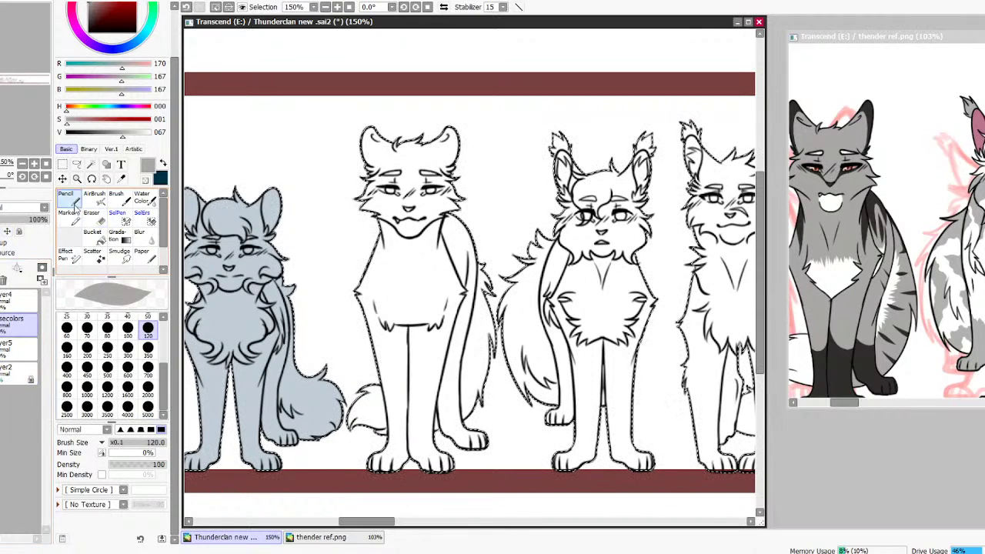
mouse_move(451, 187)
mouse_down()
mouse_move(440, 154)
mouse_move(406, 176)
mouse_move(367, 400)
mouse_move(395, 454)
mouse_move(363, 406)
mouse_move(384, 425)
mouse_move(440, 417)
mouse_move(473, 363)
mouse_move(457, 313)
mouse_move(453, 211)
mouse_up()
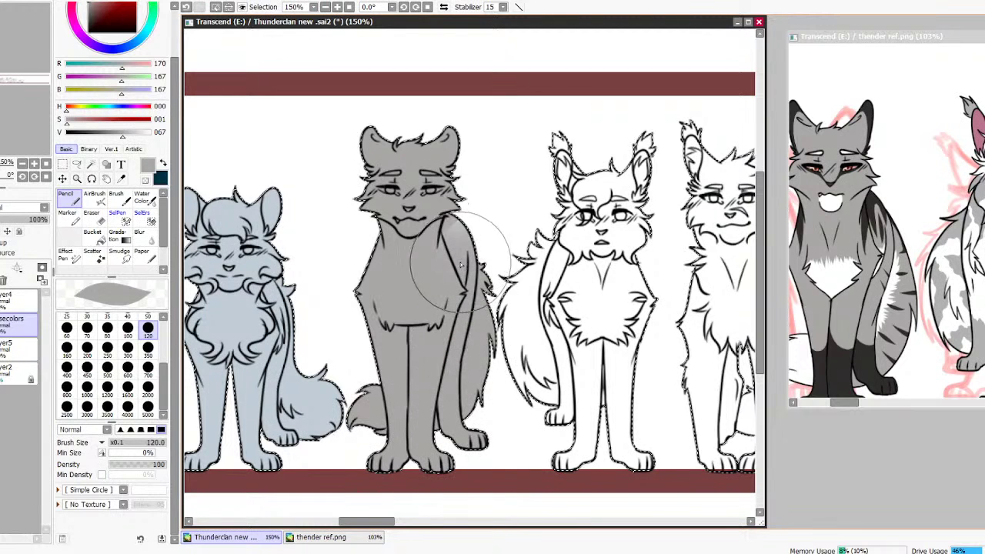
Fill the background around the cats on Layer5 with very dark green (4, 19, 0) at brush size 5000 and set the layer's opacity to 50%
click(15, 347)
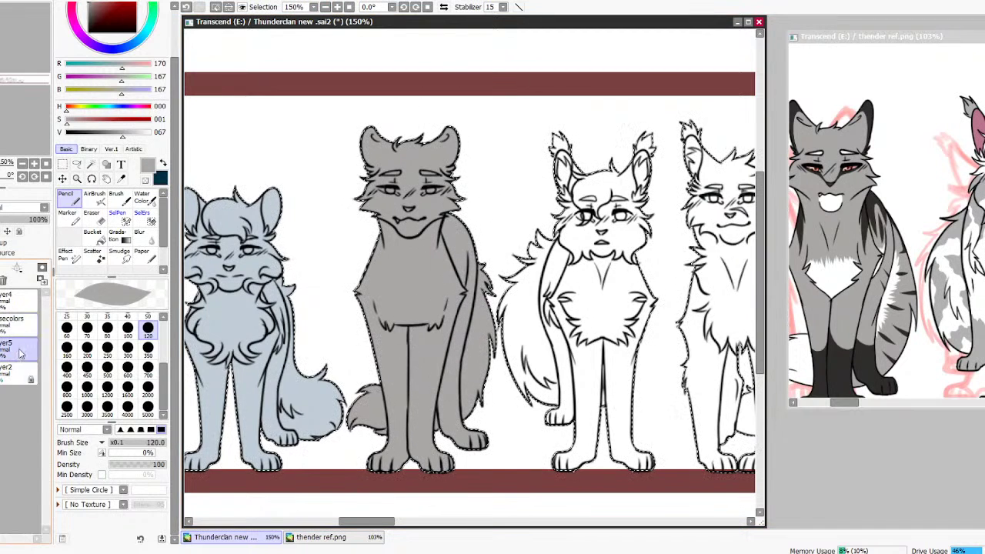
click(325, 7)
click(325, 7)
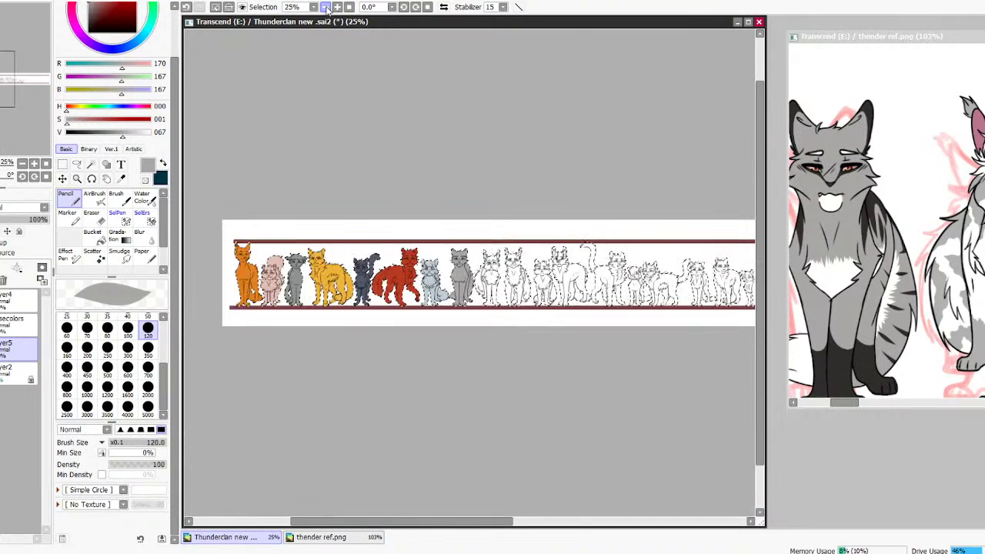
click(325, 7)
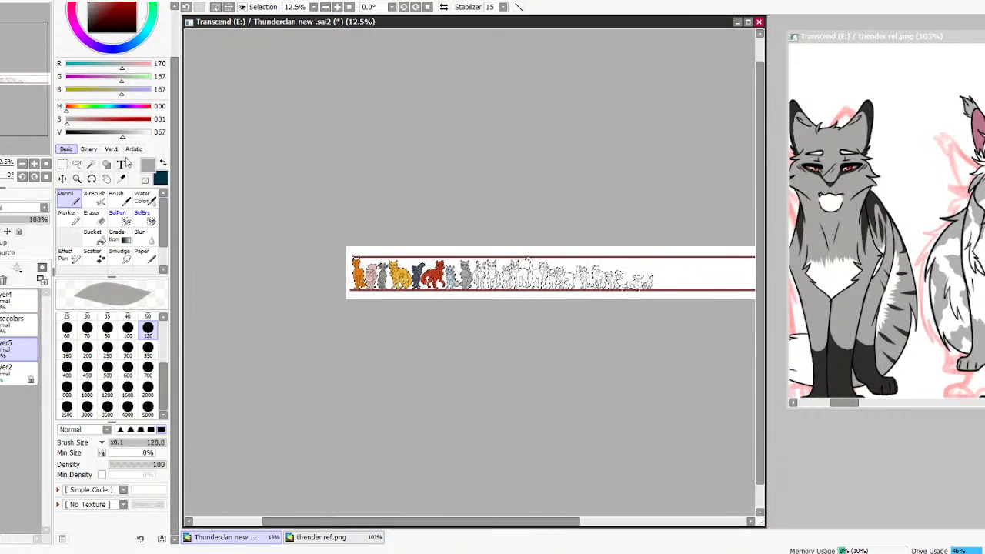
click(162, 163)
mouse_move(133, 111)
mouse_down()
mouse_move(87, 111)
mouse_move(73, 136)
mouse_up()
click(147, 408)
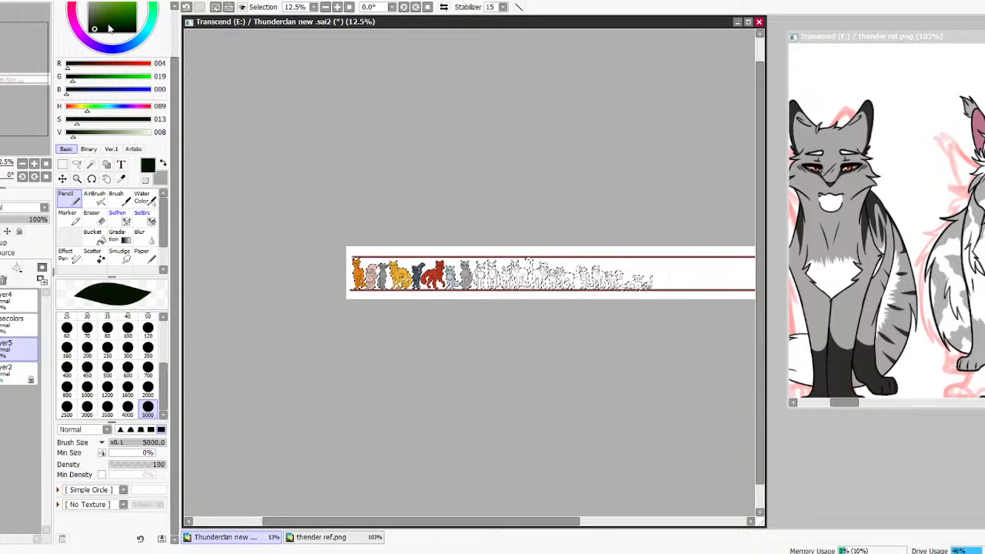
mouse_move(382, 239)
mouse_down()
mouse_move(420, 269)
mouse_move(714, 264)
mouse_move(361, 279)
mouse_move(740, 259)
mouse_up()
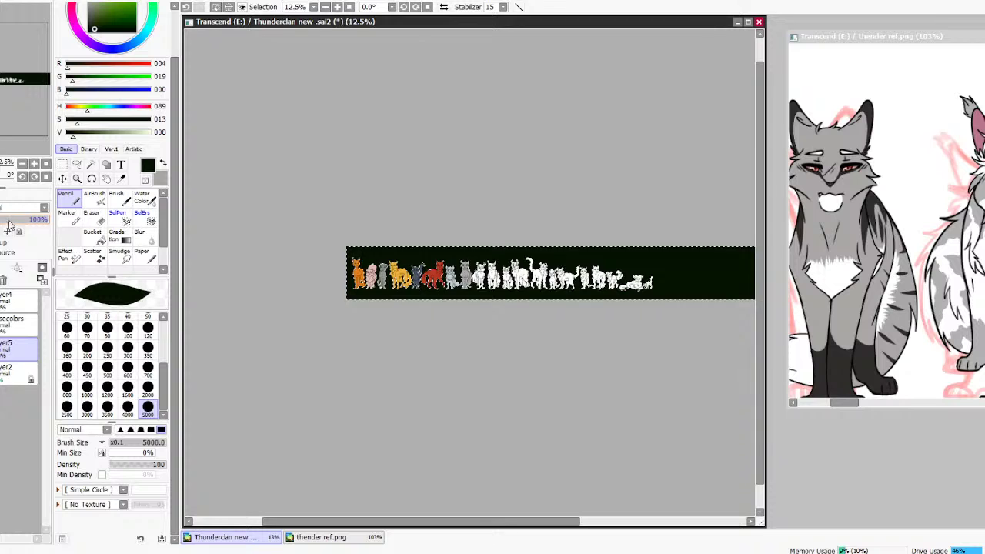
drag(6, 224, 15, 226)
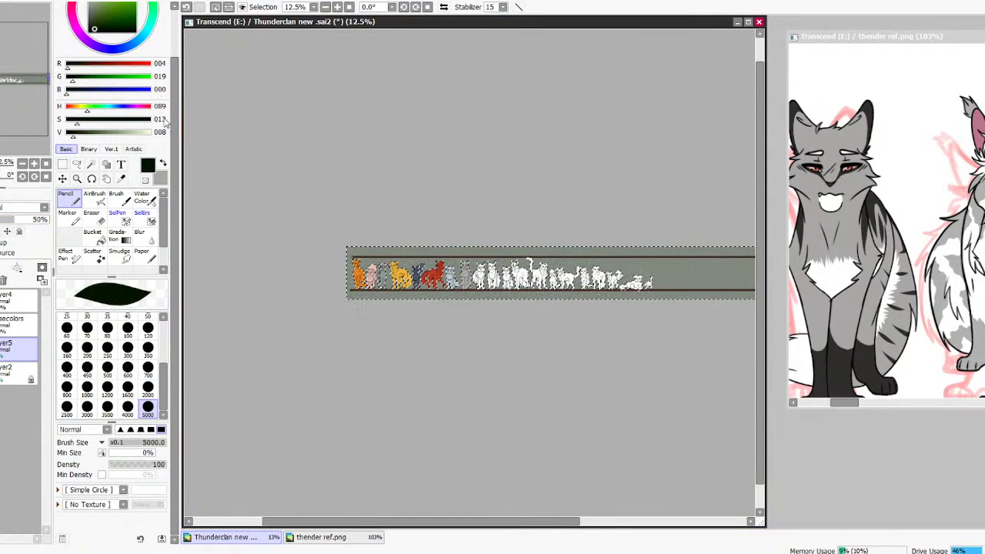
Set the Pencil to white with a brush size of 120
click(337, 7)
click(337, 7)
click(336, 7)
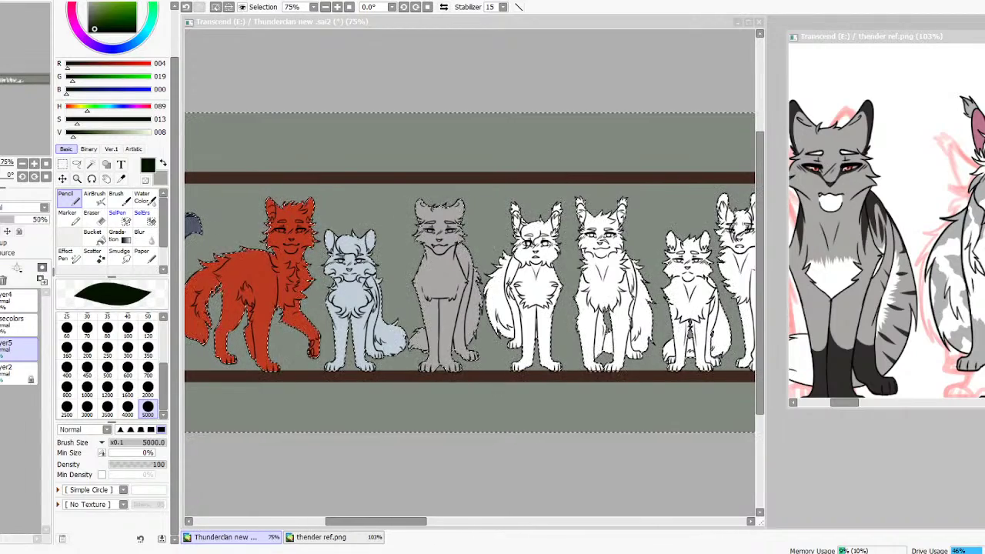
key(alt+Tab)
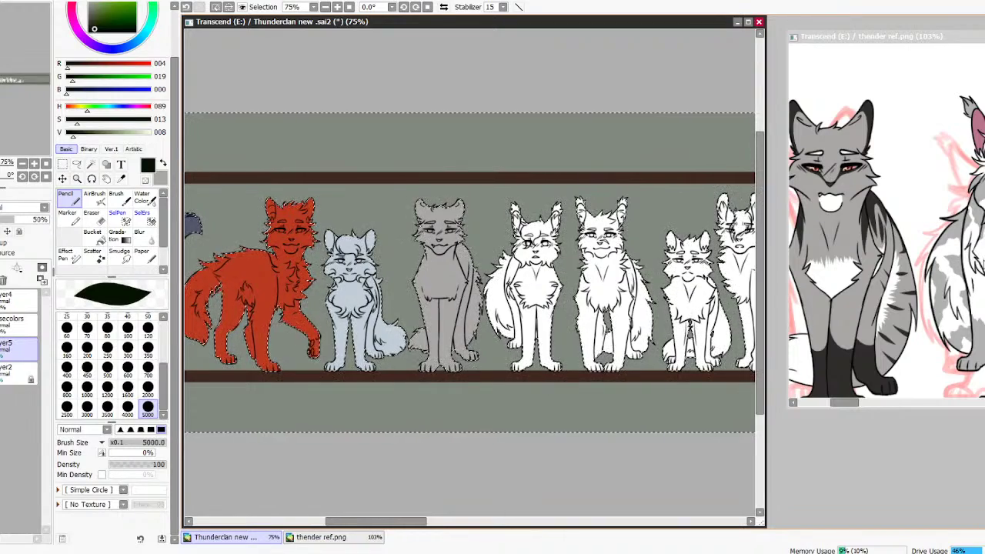
key(x)
click(36, 320)
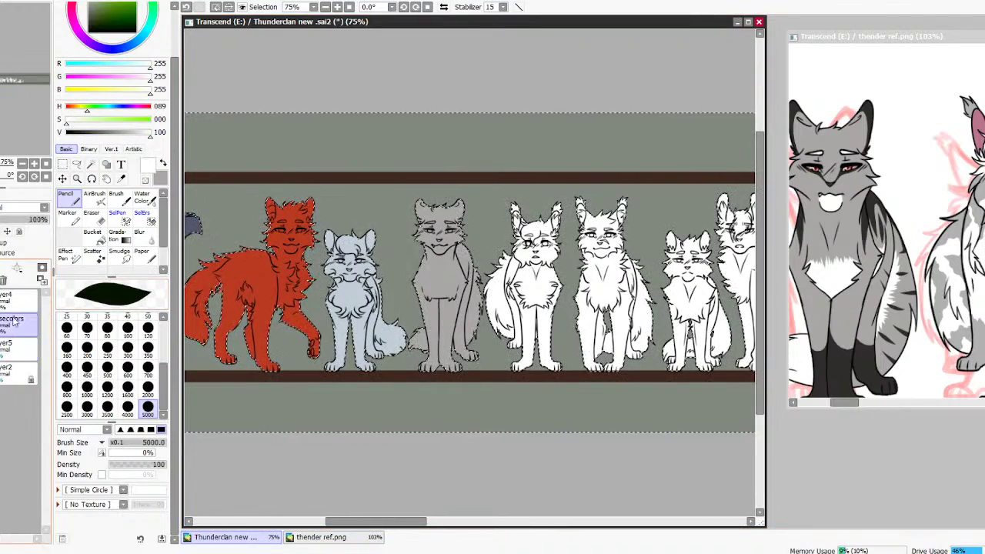
click(148, 393)
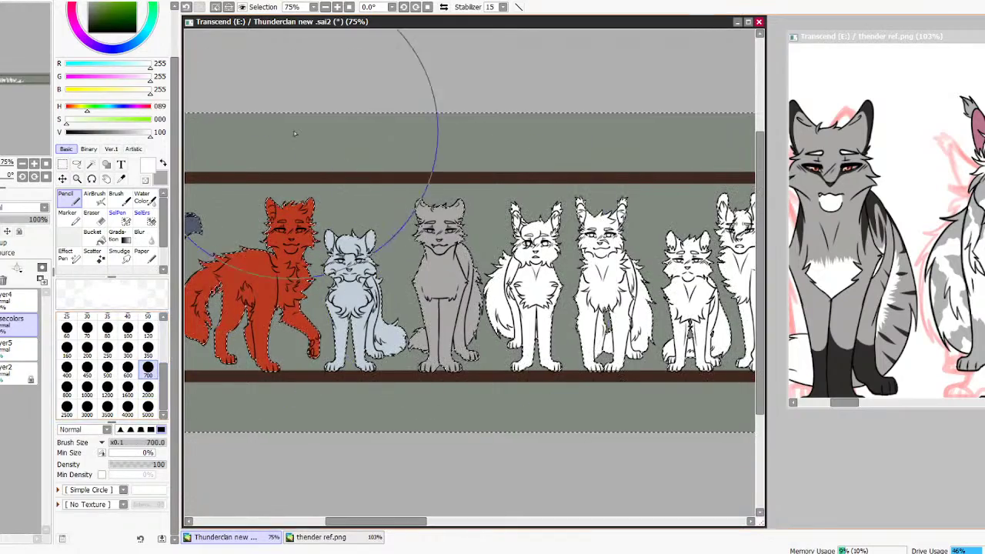
click(148, 328)
click(23, 348)
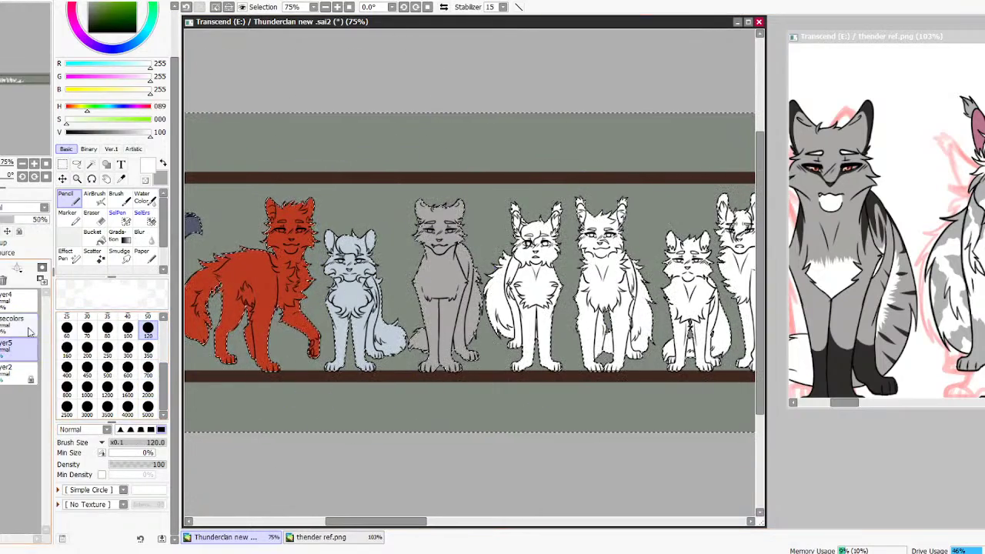
key(Delete)
key(ctrl+d)
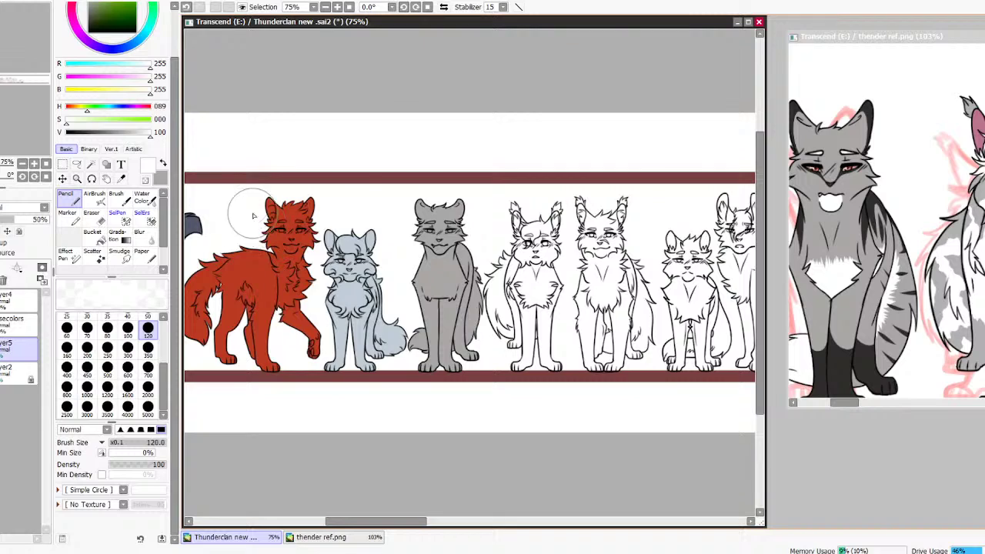
key(ctrl+y)
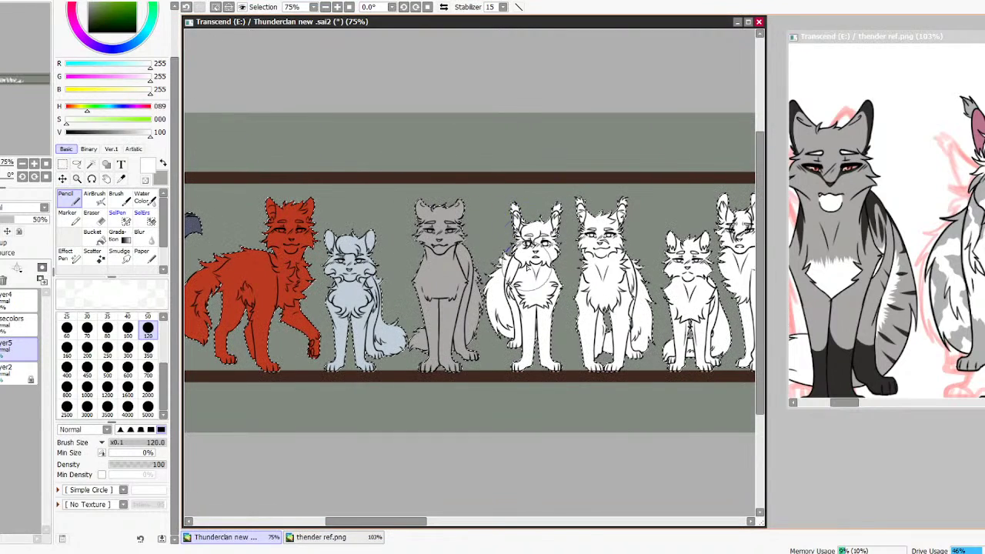
key(ctrl+z)
Sample the pale grey fur from the tufted-eared reference cat and paint the matching cat, second after the grey one, on the base colours layer
ctrl+shift+click(440, 274)
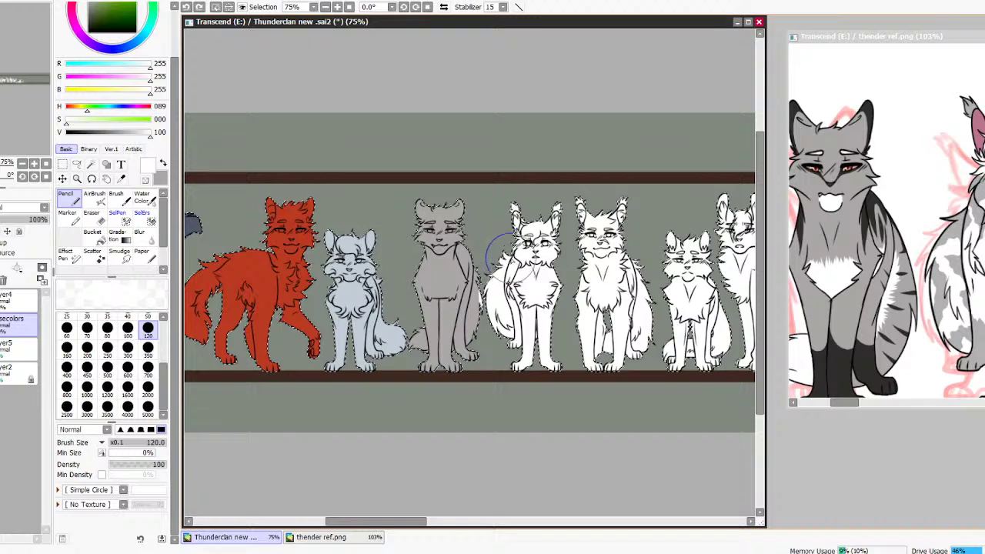
alt+click(475, 301)
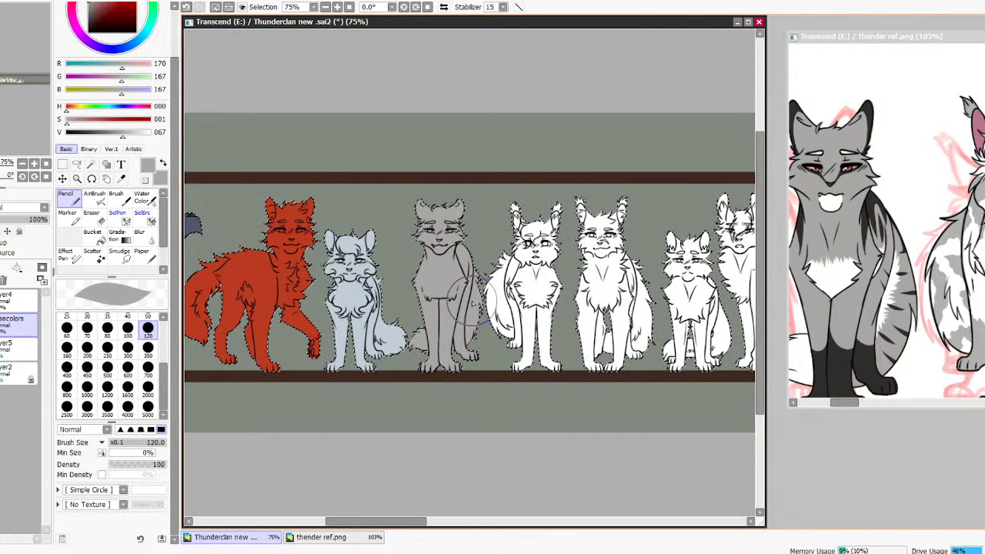
drag(376, 521, 416, 521)
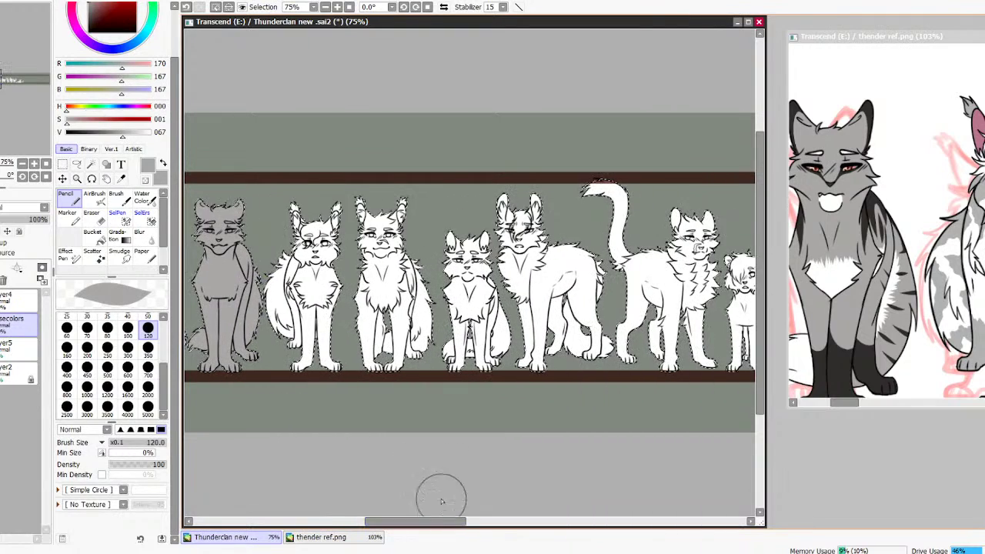
alt+click(323, 297)
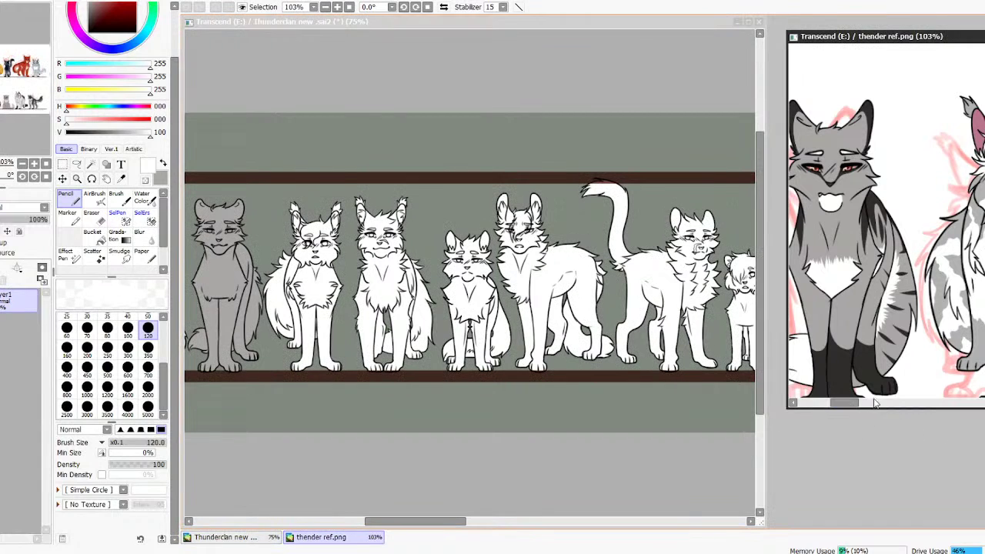
click(848, 405)
drag(845, 406, 877, 406)
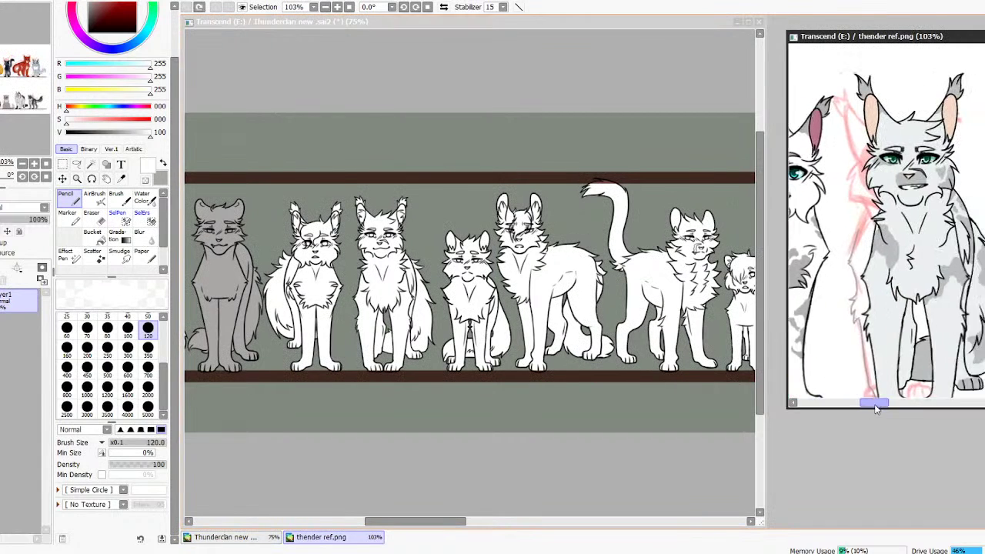
alt+click(846, 315)
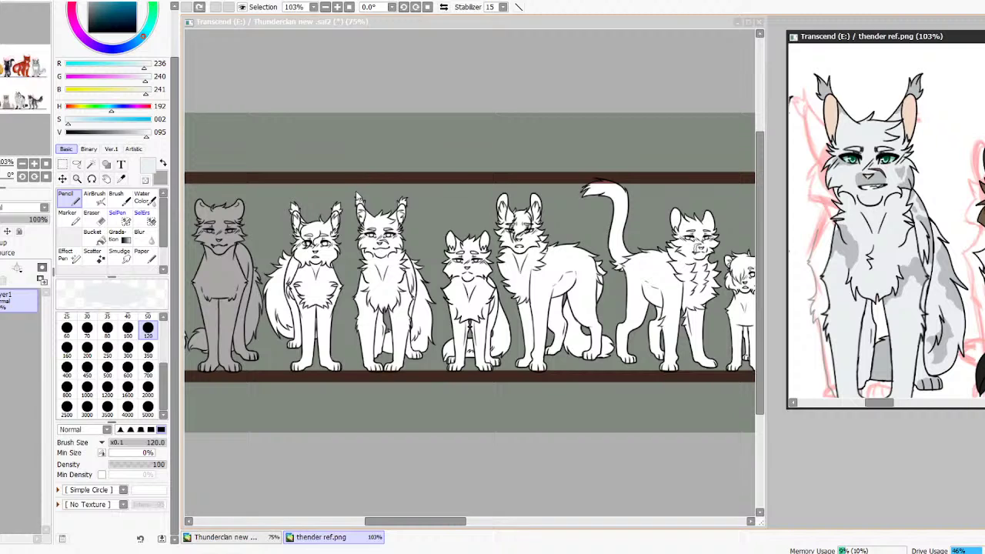
click(382, 217)
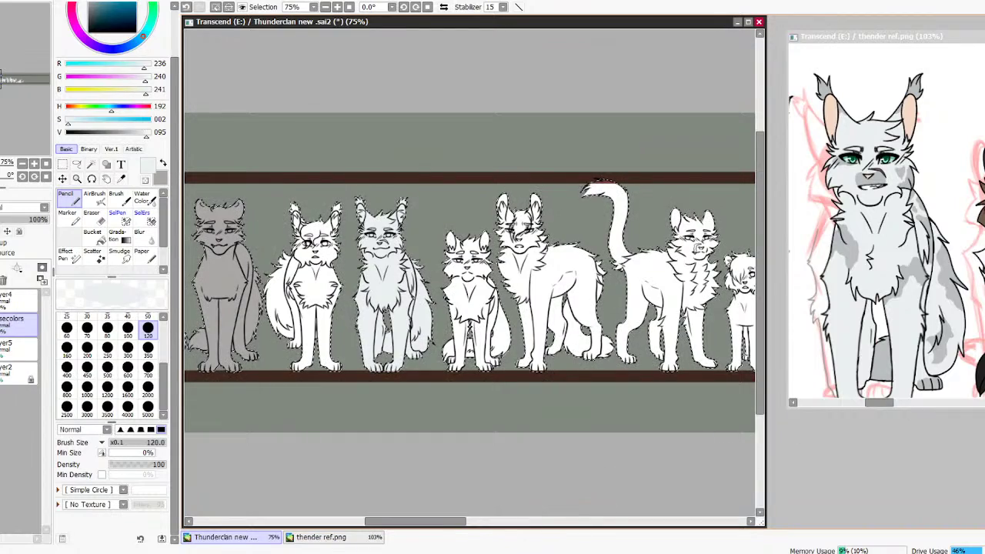
Sample the brown fur (117, 93, 75) from the reference and paint the short sitting cat after the pale grey one on the base colours layer
right_click(981, 298)
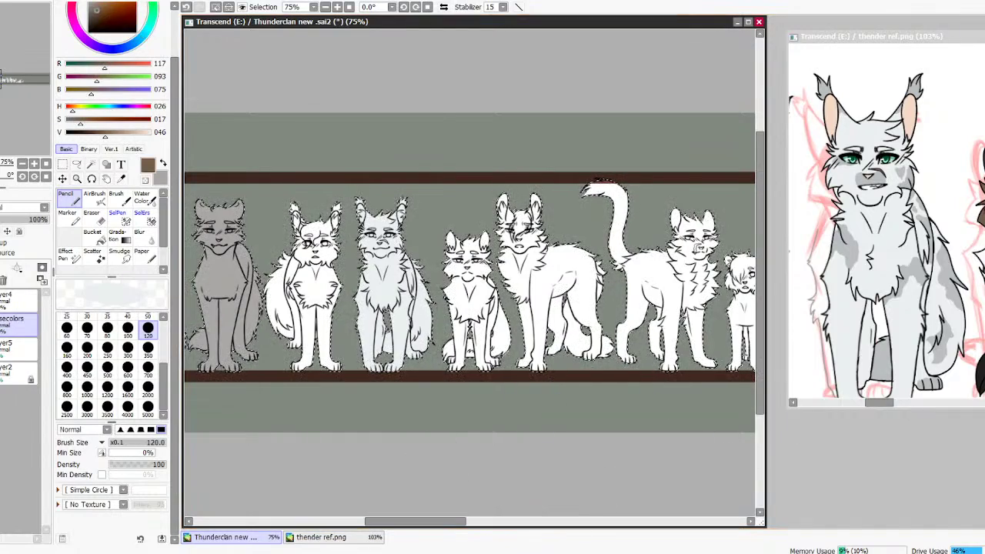
key(alt+Tab)
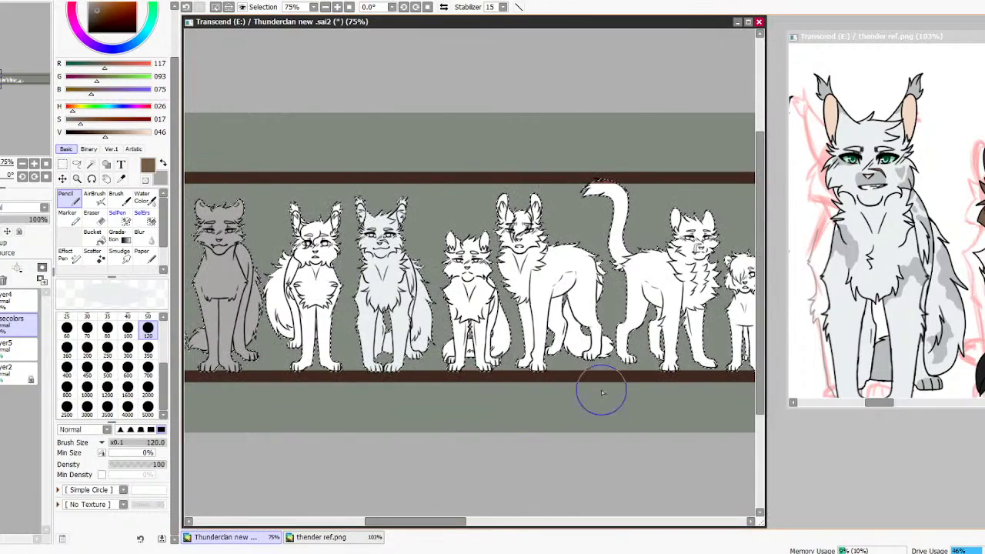
drag(440, 521, 452, 524)
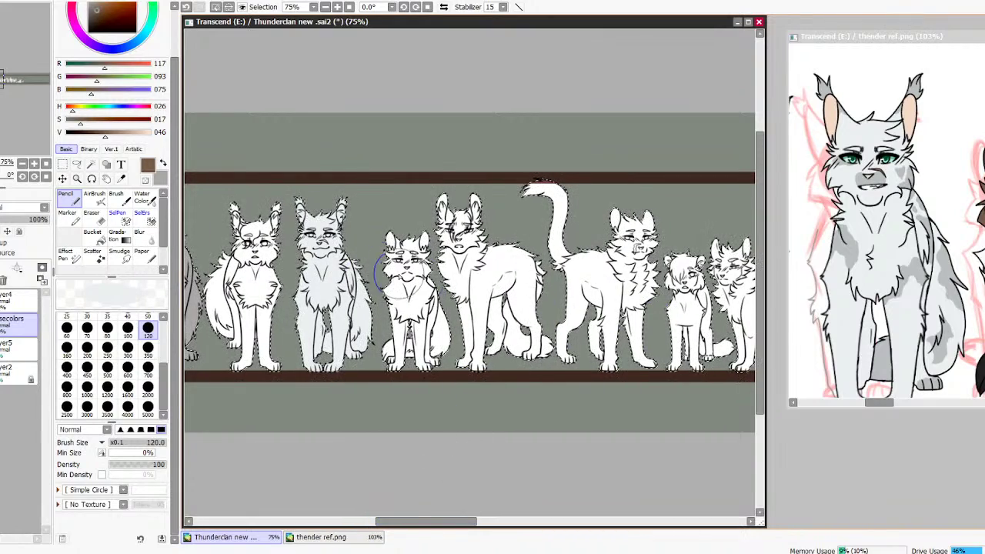
click(337, 7)
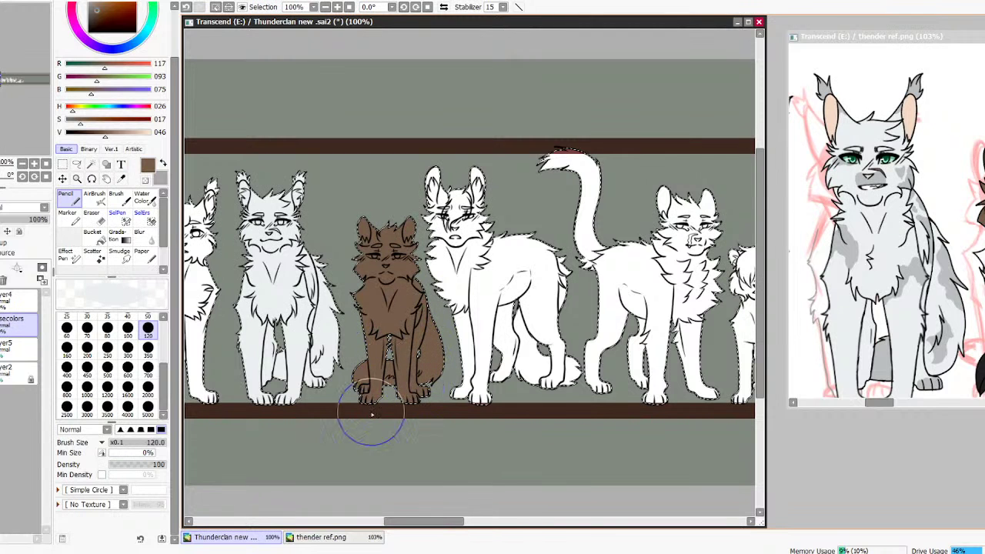
drag(419, 522, 435, 523)
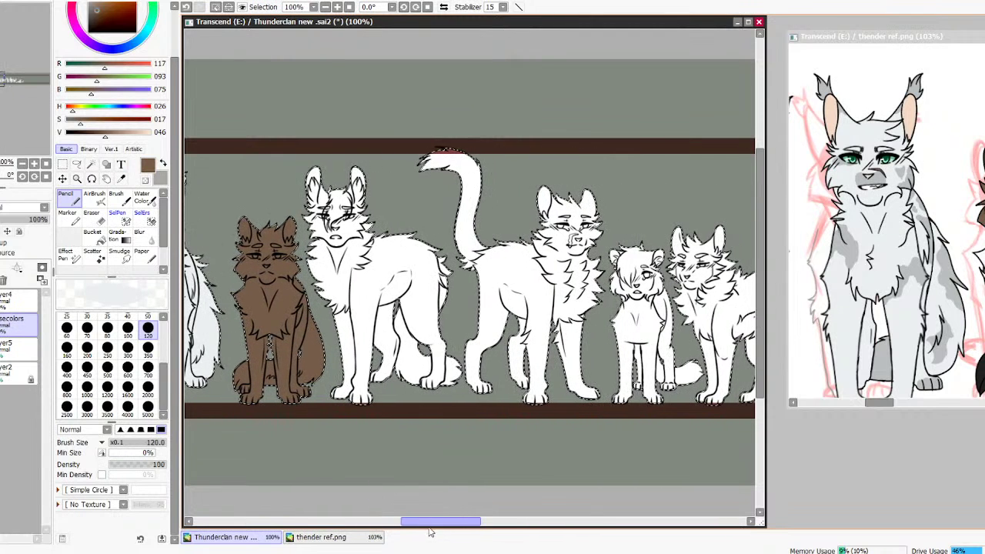
mouse_move(877, 403)
mouse_down()
mouse_move(903, 401)
mouse_move(890, 402)
mouse_up()
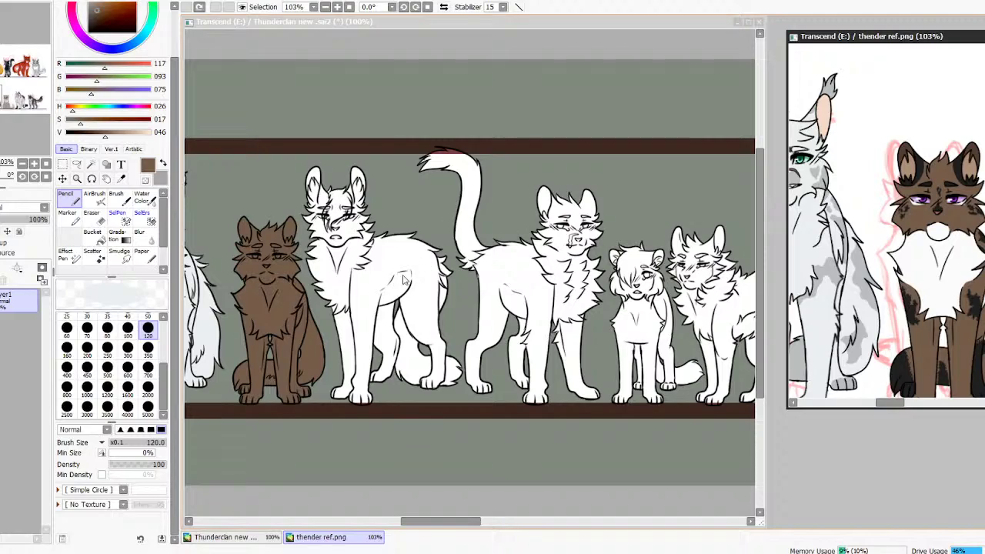
click(359, 446)
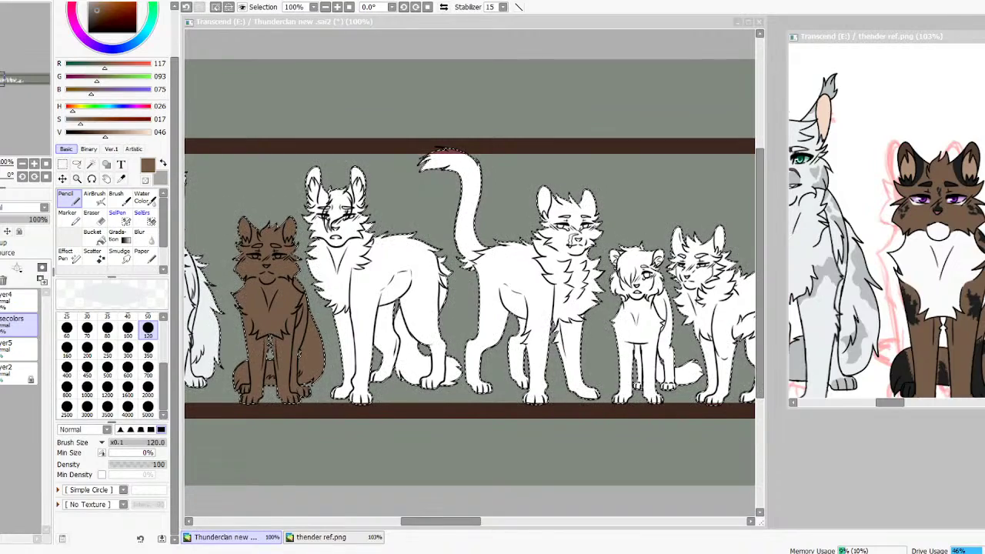
key(alt+Tab)
key(ctrl+shift+n)
key(ctrl+d)
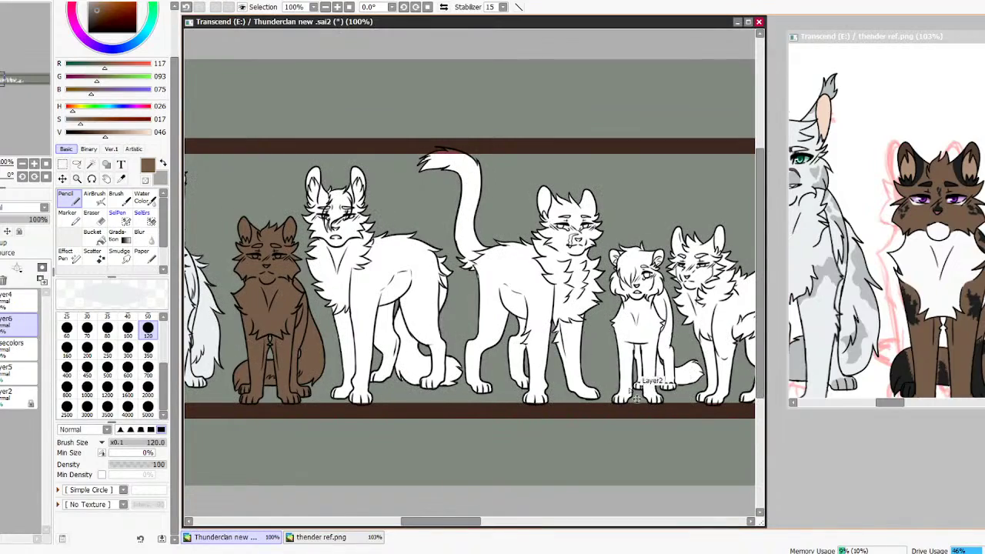
Add the blue-grey cat picture to thender ref.png as a new layer and move it over the lower row of cats
click(863, 231)
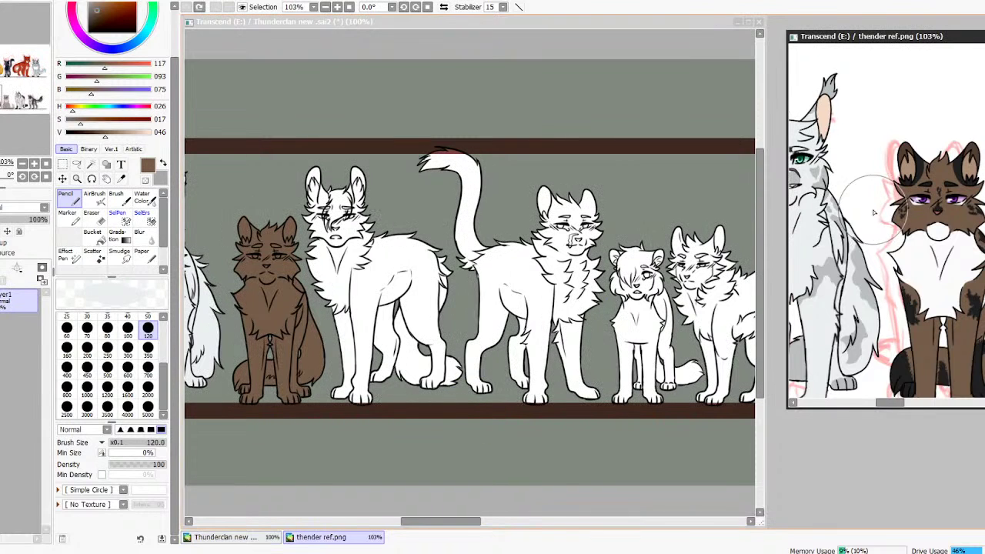
key(ctrl+shift+n)
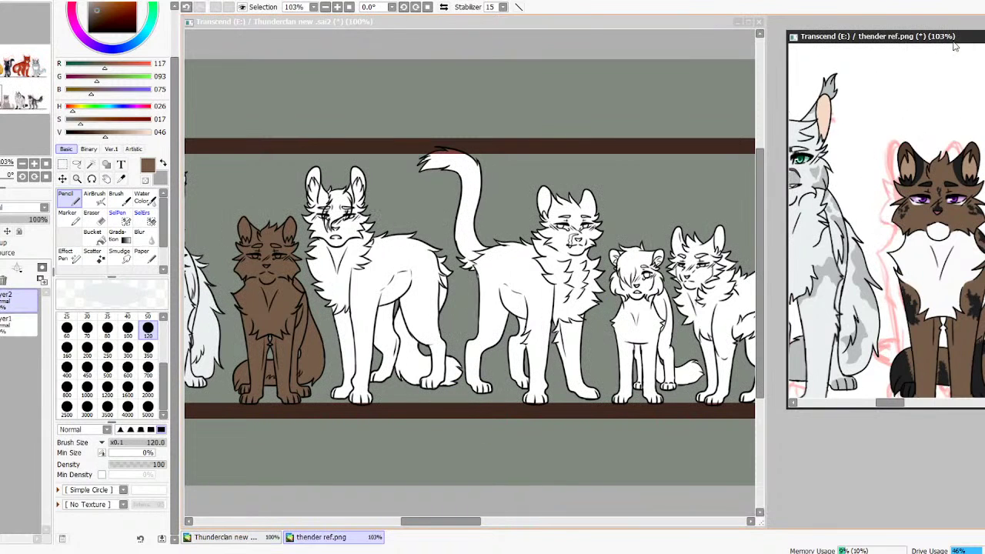
click(23, 164)
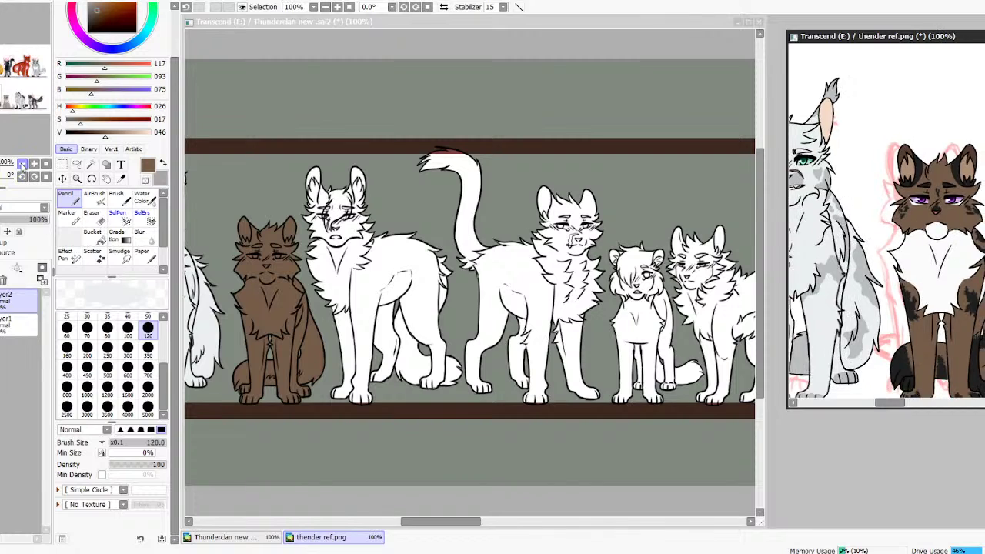
click(22, 164)
click(22, 164)
click(23, 163)
click(22, 164)
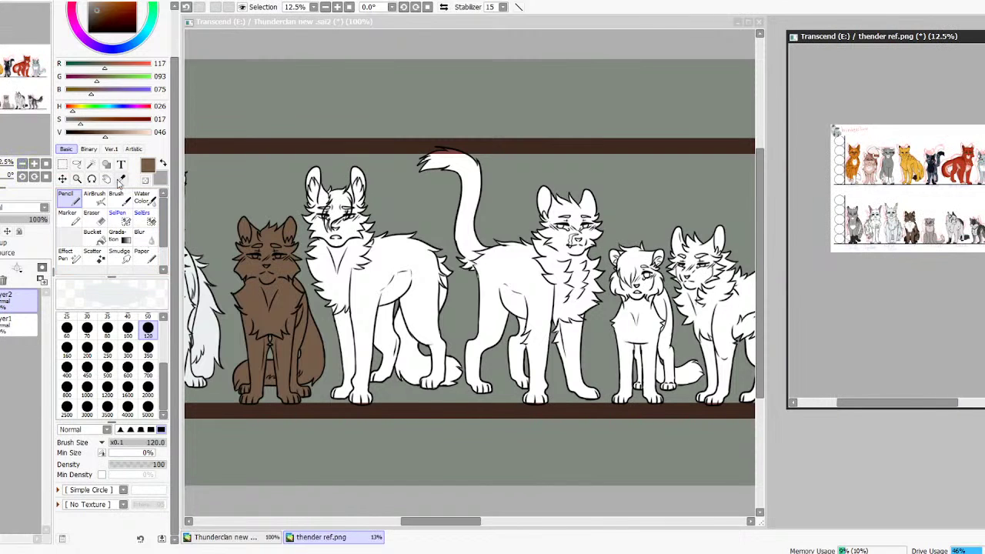
key(ctrl+t)
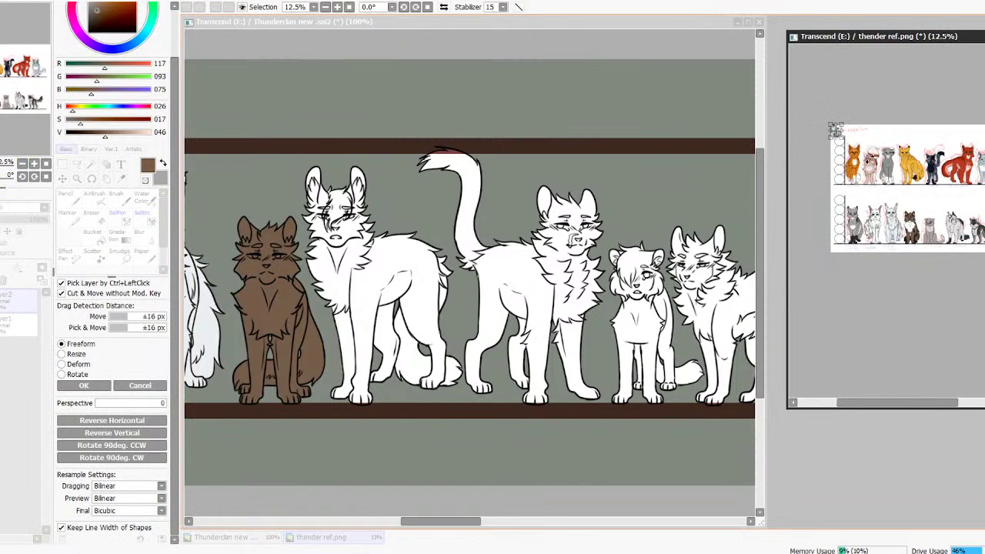
drag(845, 139, 897, 219)
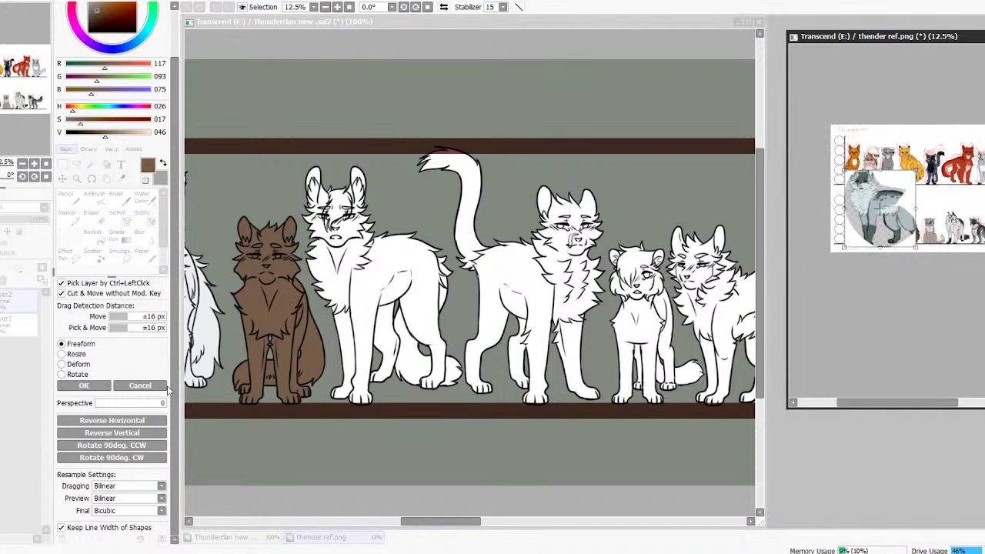
click(92, 384)
Sample the blue-grey fur (175, 190, 192) from the added picture and paint the tall standing cat next to the brown one
click(336, 9)
click(337, 10)
click(336, 9)
click(336, 9)
click(337, 10)
right_click(901, 195)
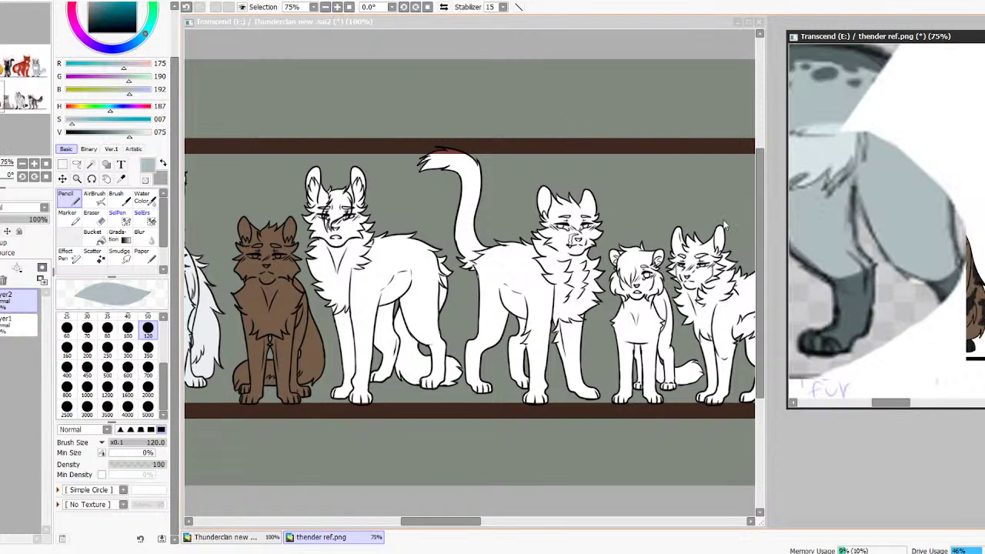
click(4, 280)
click(314, 260)
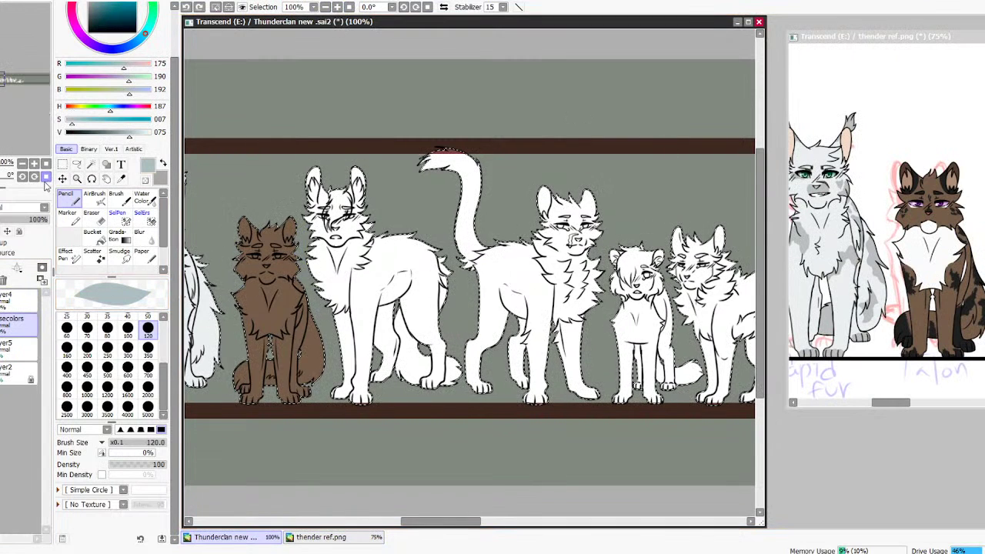
mouse_move(373, 269)
mouse_down()
mouse_move(386, 222)
mouse_move(358, 182)
mouse_move(334, 171)
mouse_move(330, 297)
mouse_move(362, 338)
mouse_move(361, 369)
mouse_move(388, 331)
mouse_move(415, 379)
mouse_up()
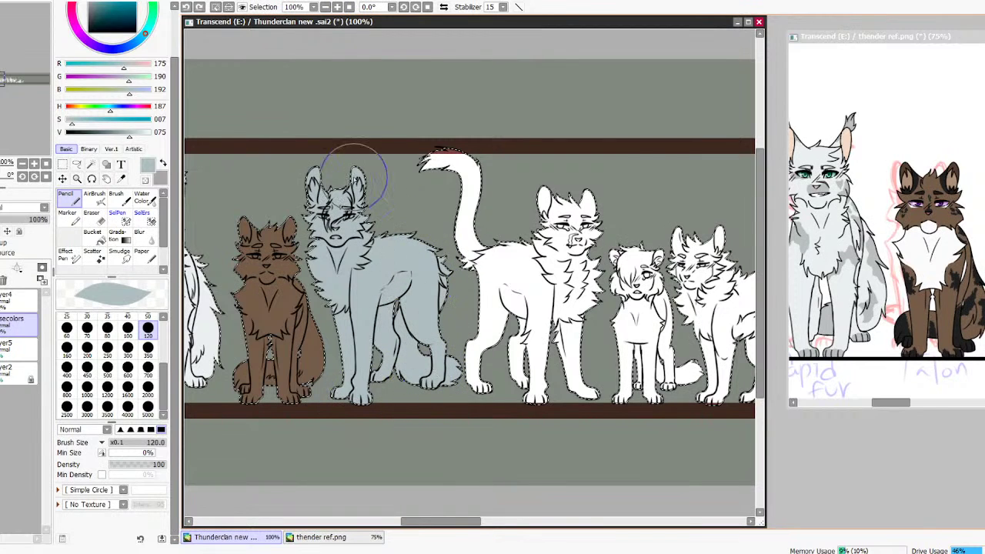
Undo the added picture layer in thender ref.png
drag(455, 522, 470, 522)
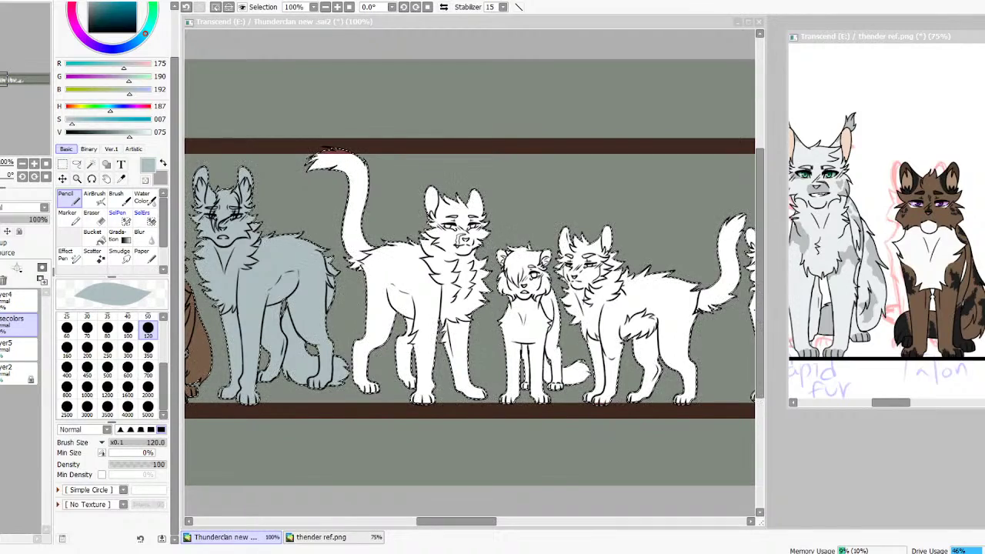
click(517, 489)
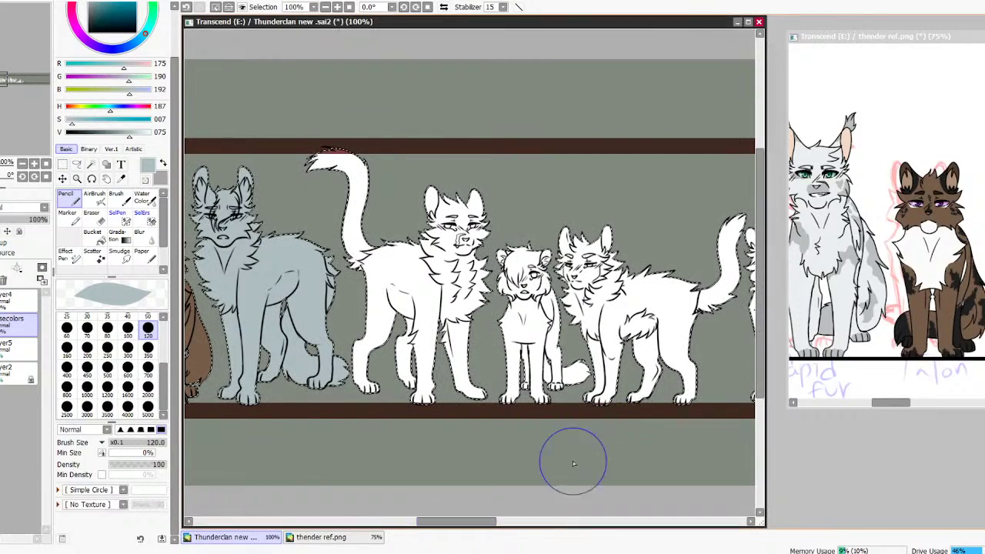
click(935, 296)
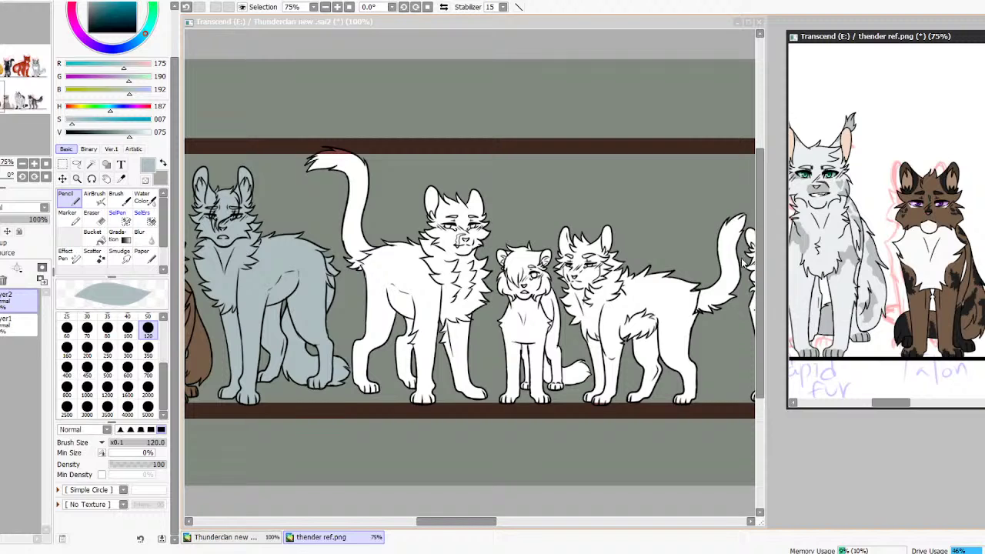
key(ctrl+z)
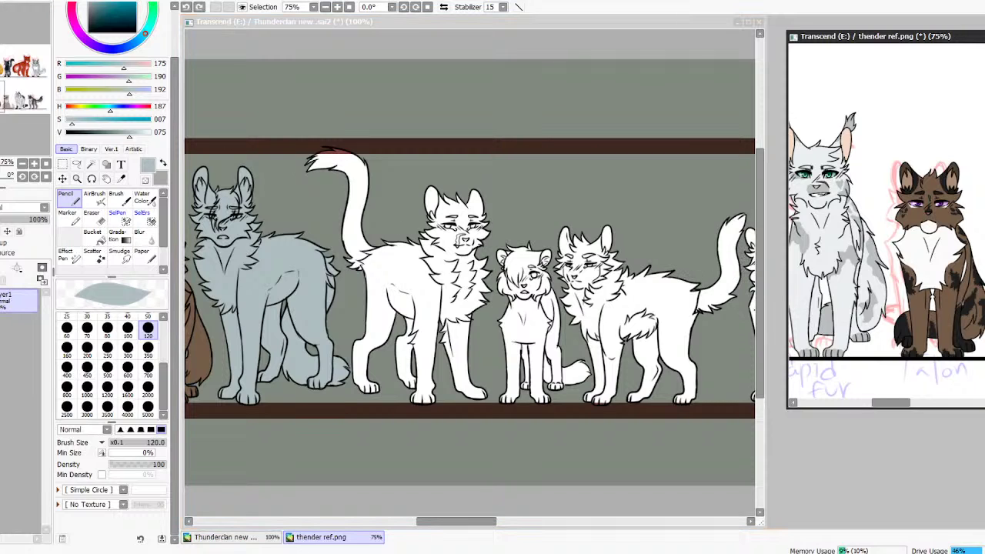
Paint the standing cat with the raised tail in light grey (188, 194, 194) sampled from its reference in a new canvas, and close that canvas
click(2, 39)
right_click(267, 121)
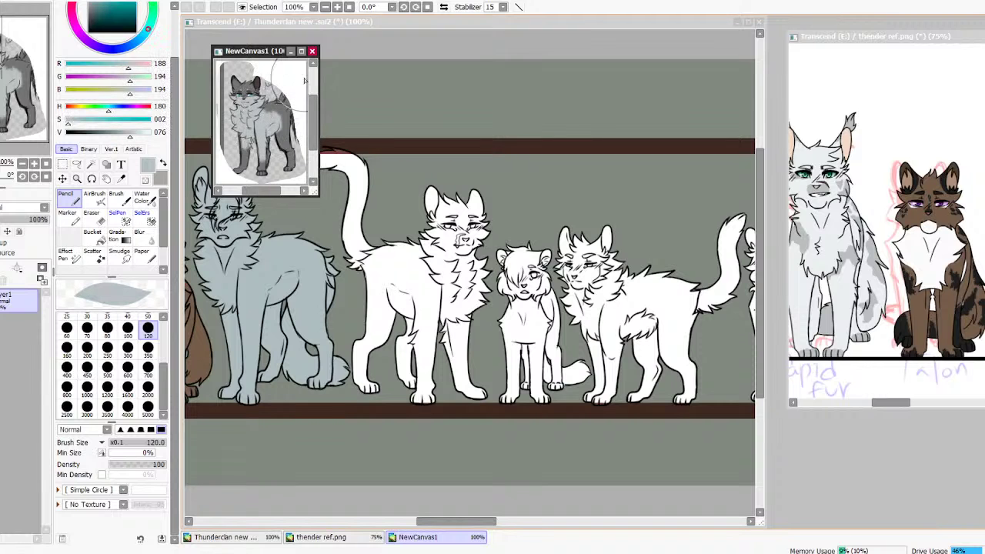
click(444, 210)
mouse_move(457, 206)
mouse_down()
mouse_move(450, 289)
mouse_move(437, 292)
mouse_move(418, 183)
mouse_move(388, 214)
mouse_move(377, 260)
mouse_move(346, 163)
mouse_move(308, 156)
mouse_move(359, 214)
mouse_move(378, 353)
mouse_move(375, 315)
mouse_move(369, 373)
mouse_move(373, 363)
mouse_move(395, 410)
mouse_move(413, 350)
mouse_move(437, 323)
mouse_move(448, 327)
mouse_move(465, 393)
mouse_move(455, 288)
mouse_move(466, 228)
mouse_move(440, 395)
mouse_up()
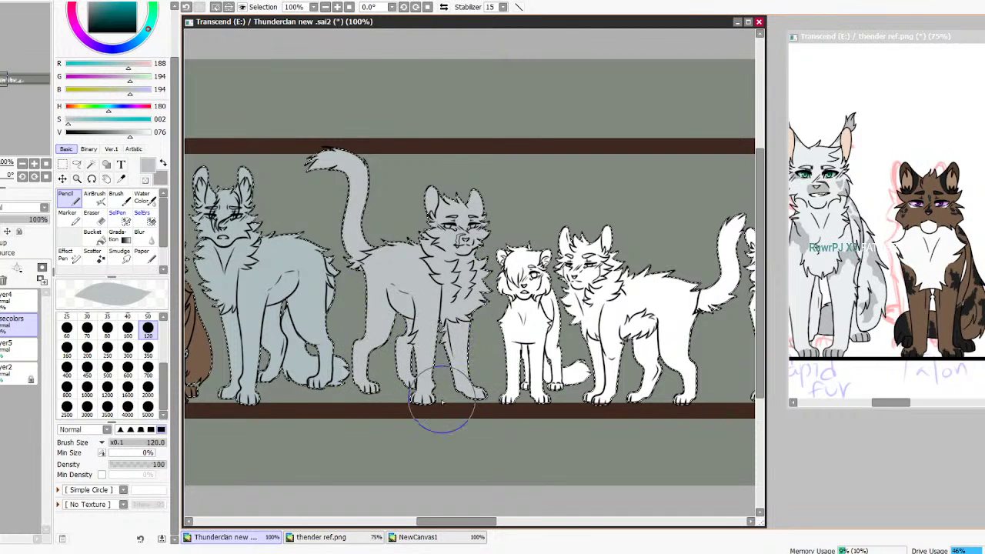
click(418, 537)
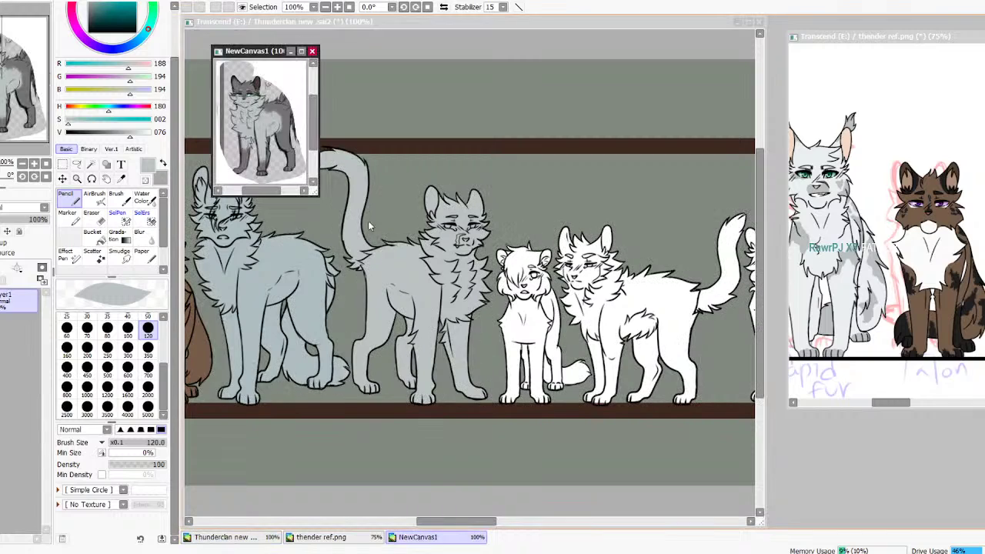
click(312, 52)
Sample the warm grey fur (172, 164, 159) from the Heather reference and paint the small cat with the fringe over one eye
click(892, 404)
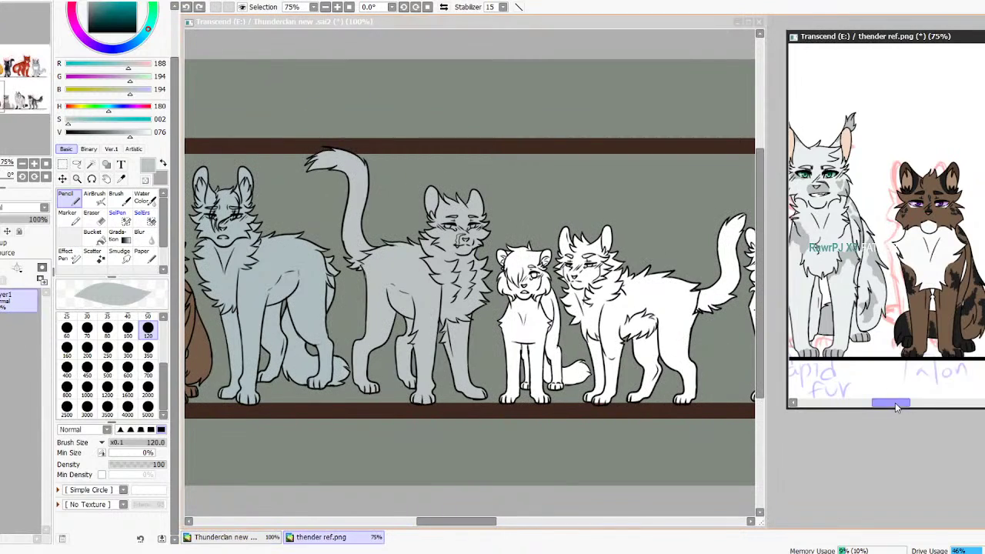
drag(895, 403, 916, 403)
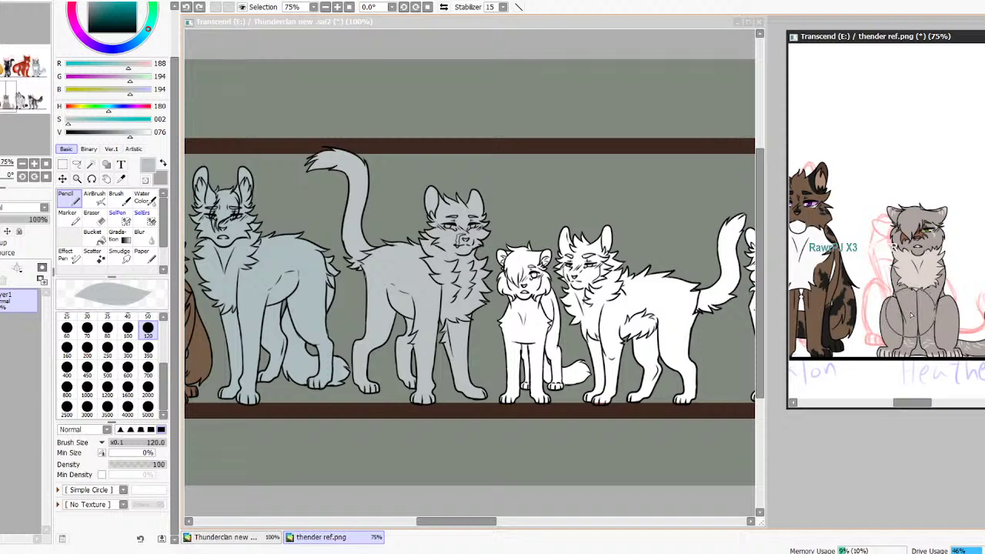
click(525, 258)
drag(524, 253, 524, 293)
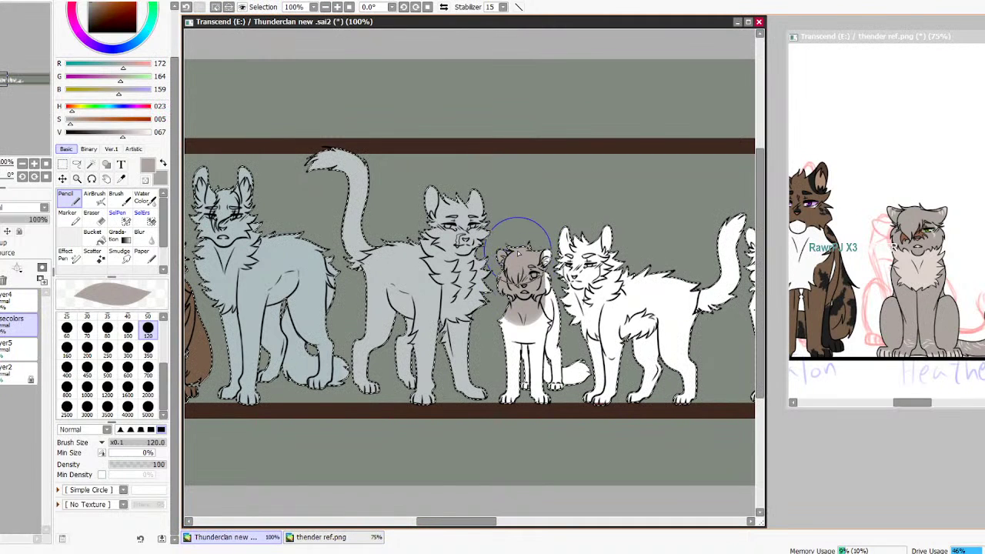
drag(526, 256, 529, 297)
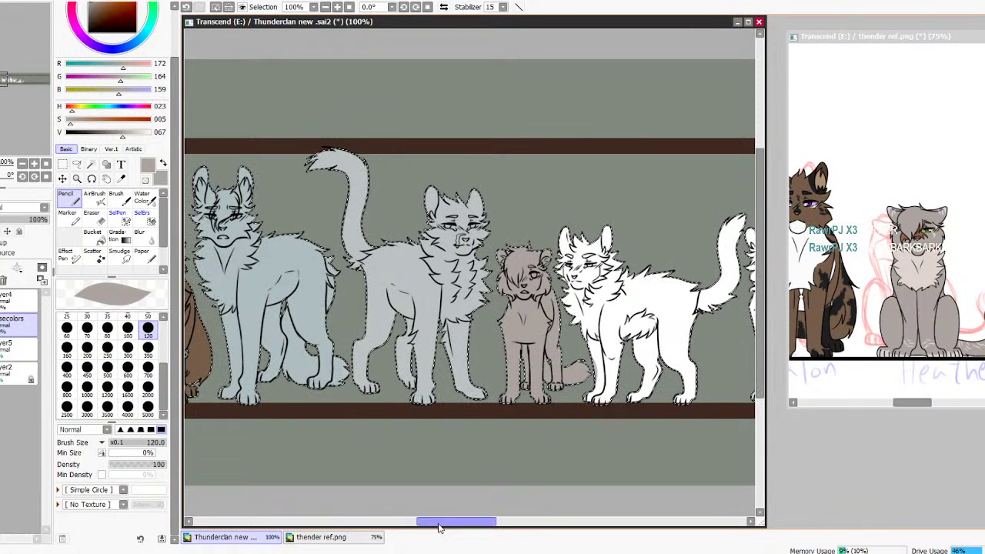
Bring the Needlepaw reference picture into a new canvas and sample its dark grey fur (111, 114, 115)
drag(455, 521, 470, 522)
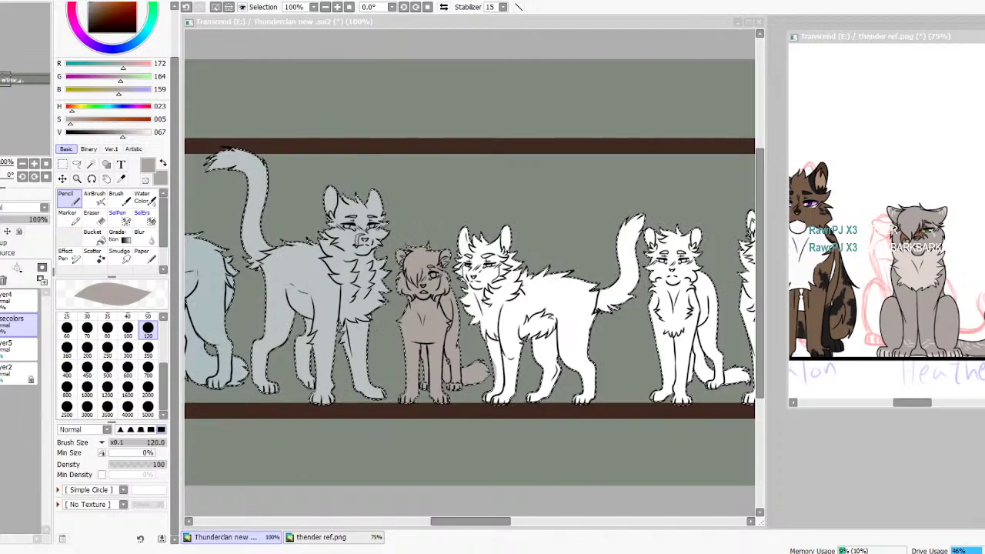
drag(471, 522, 497, 523)
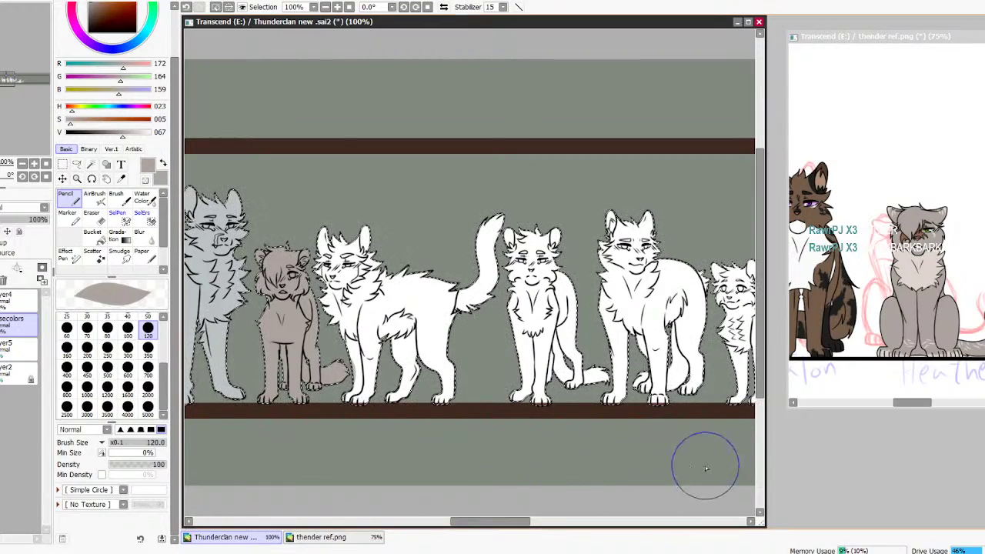
drag(490, 522, 499, 521)
drag(912, 403, 932, 407)
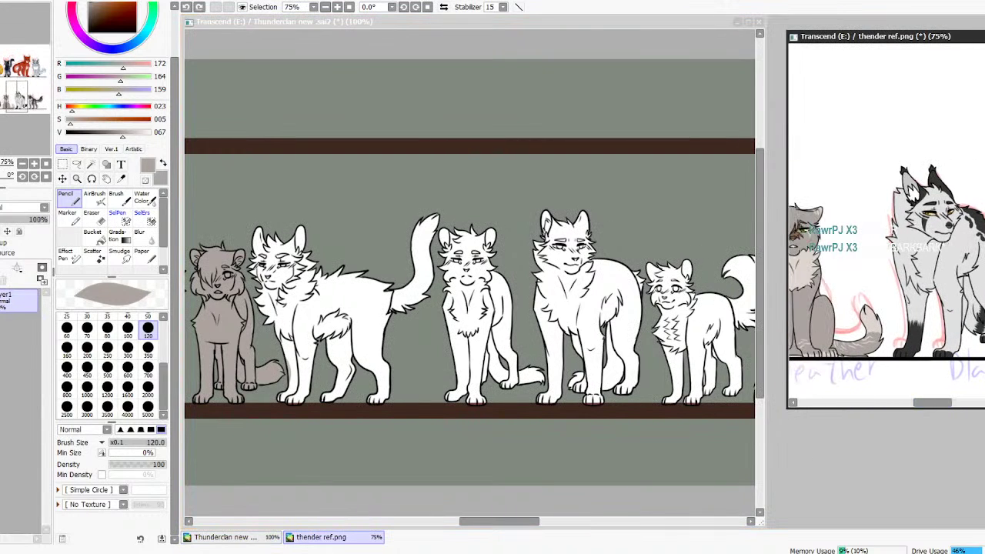
key(alt+Tab)
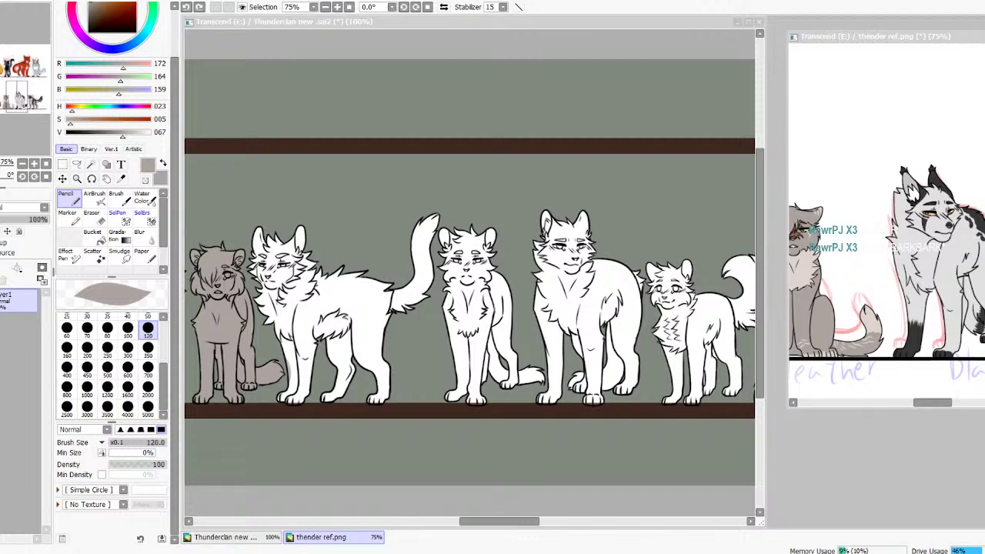
key(alt+Tab)
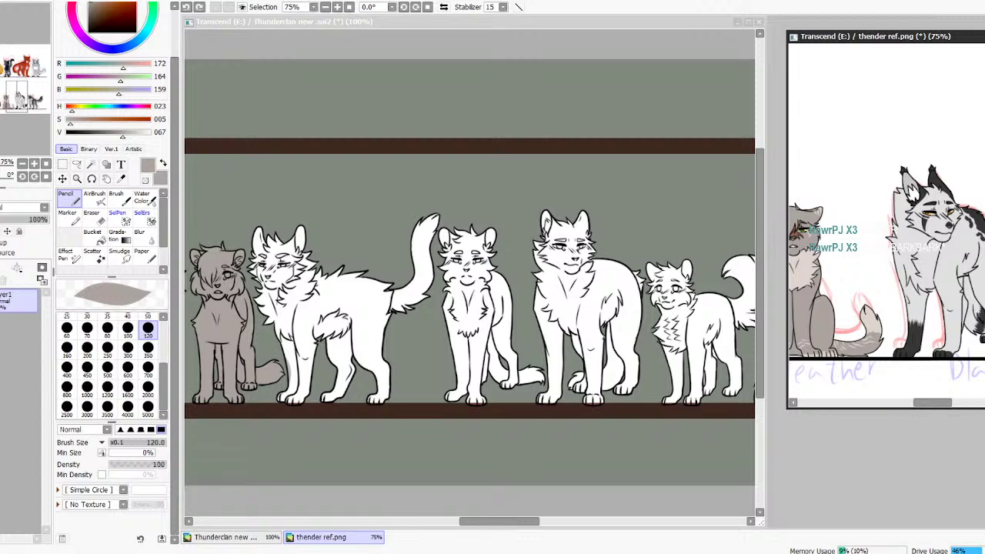
click(8, 40)
right_click(347, 190)
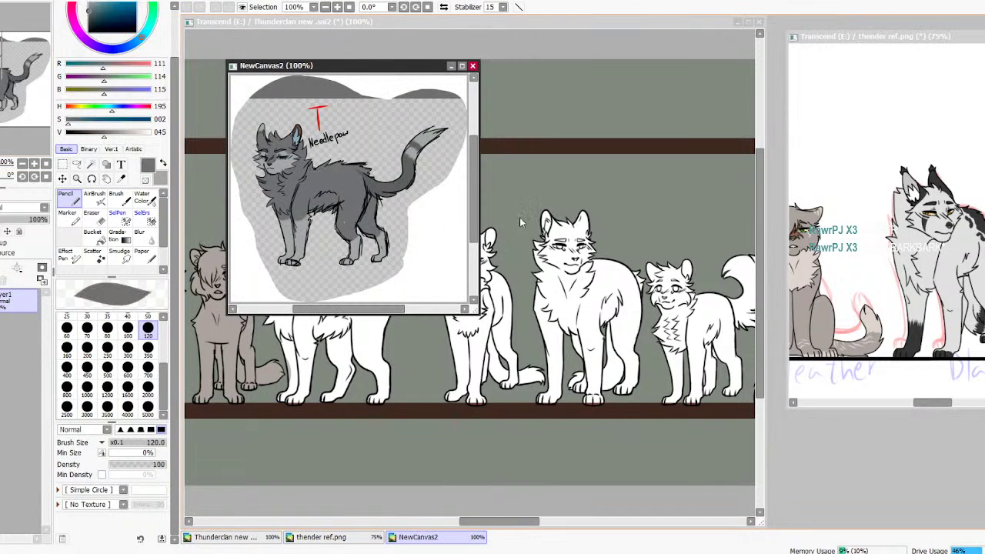
Paint the standing cat beside the small fringed cat with the sampled dark grey, and close the Needlepaw canvas
click(511, 227)
mouse_move(335, 277)
mouse_down()
mouse_move(311, 352)
mouse_move(300, 329)
mouse_move(294, 225)
mouse_move(278, 244)
mouse_move(272, 236)
mouse_move(276, 282)
mouse_move(269, 271)
mouse_move(286, 321)
mouse_move(361, 393)
mouse_move(380, 263)
mouse_up()
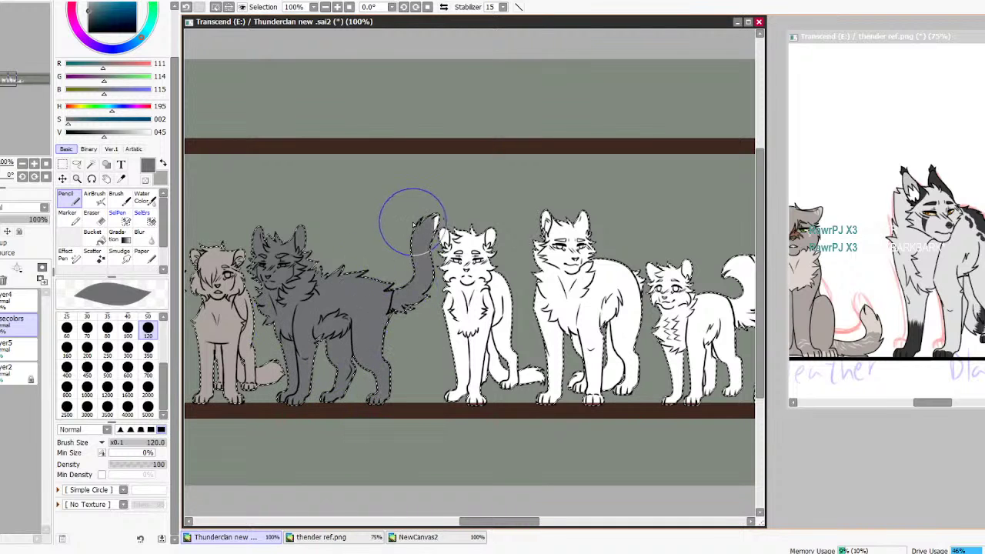
click(450, 536)
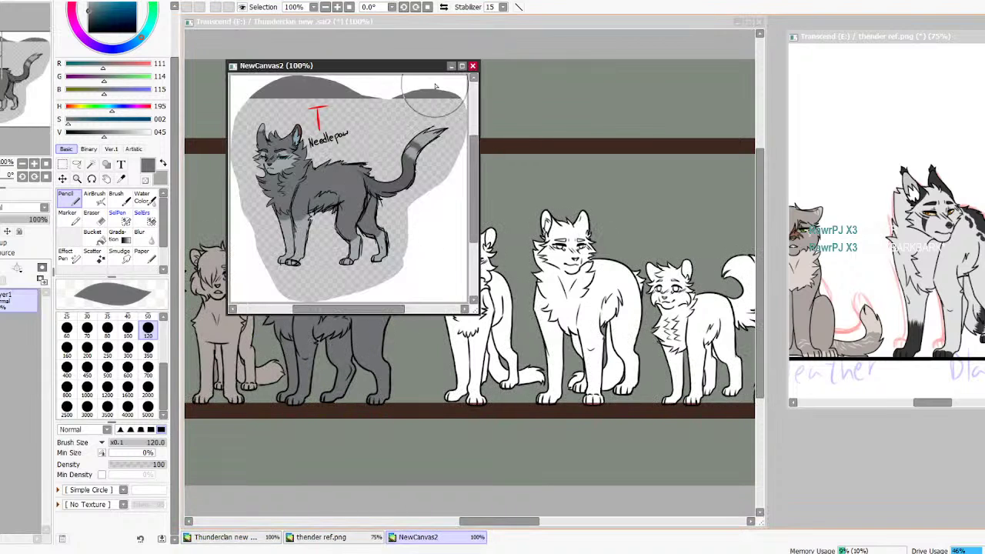
click(473, 67)
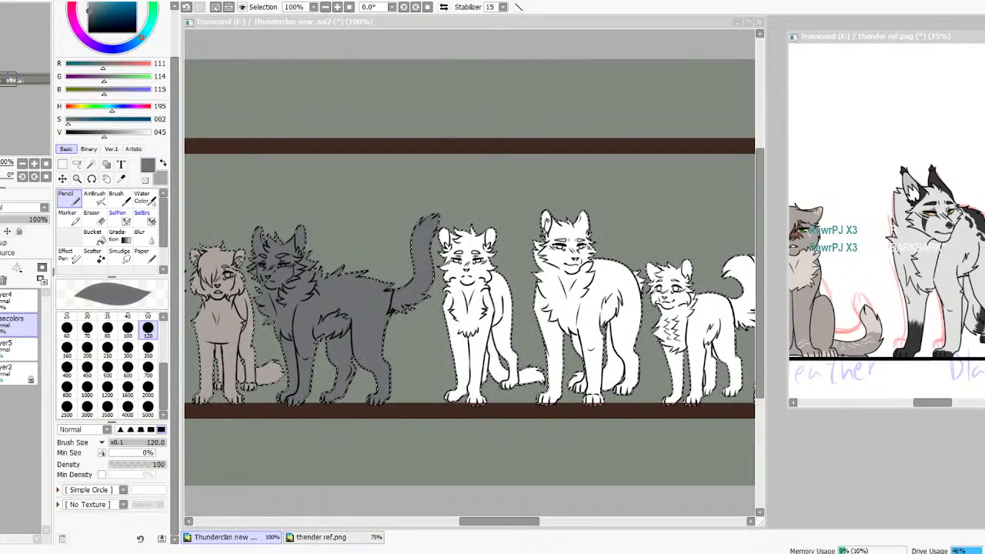
Bring the navy-and-white cat reference into a new canvas and sample its white fur (255, 255, 255) for the line-up
key(alt+Tab)
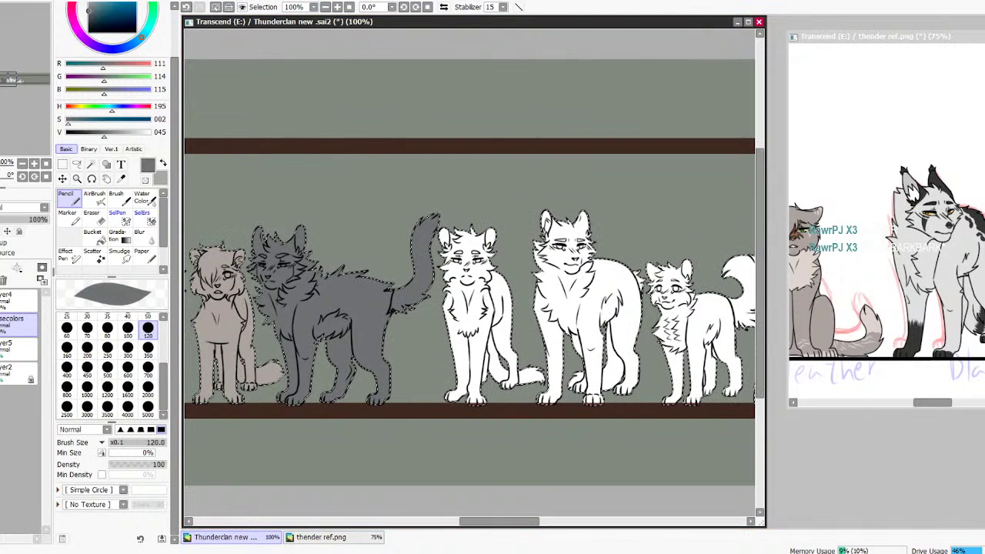
click(106, 92)
key(x)
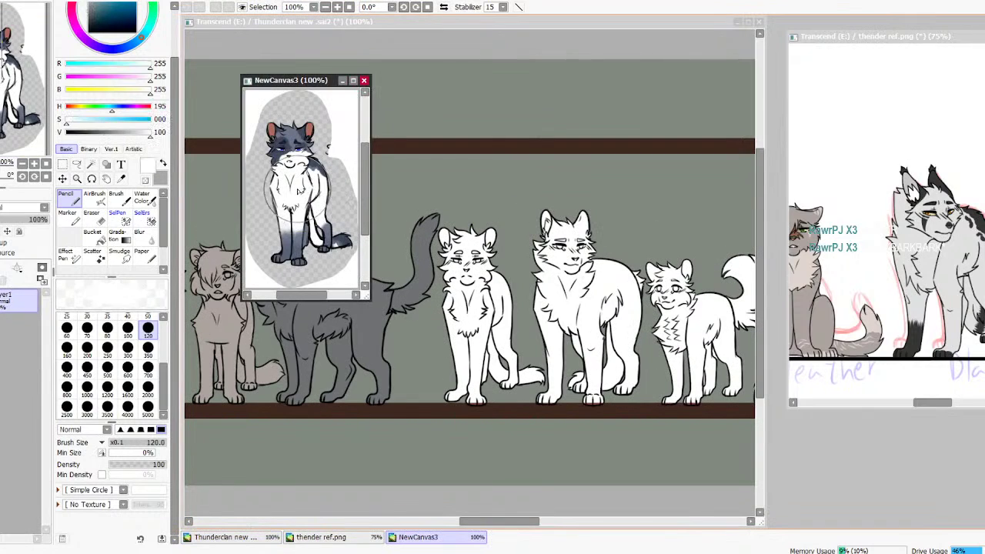
click(518, 279)
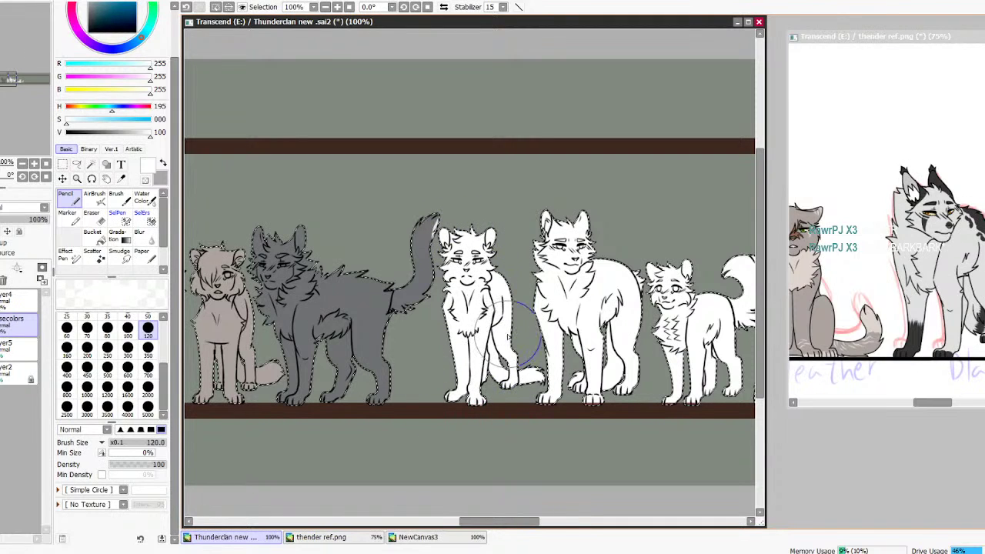
Resample the dark grey (111, 114, 115) and fill in the dark cat's tail tip with a size 50 brush
right_click(416, 274)
click(147, 318)
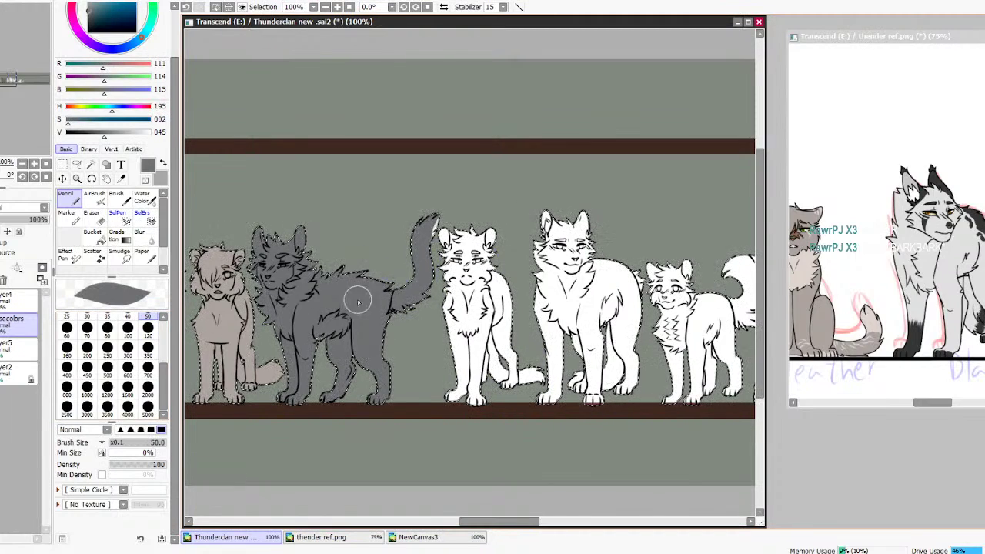
drag(433, 213, 438, 217)
Paint the large standing cat between the white sitting cat and the fluffy-tailed cat in light grey (225, 225, 225)
alt+click(444, 234)
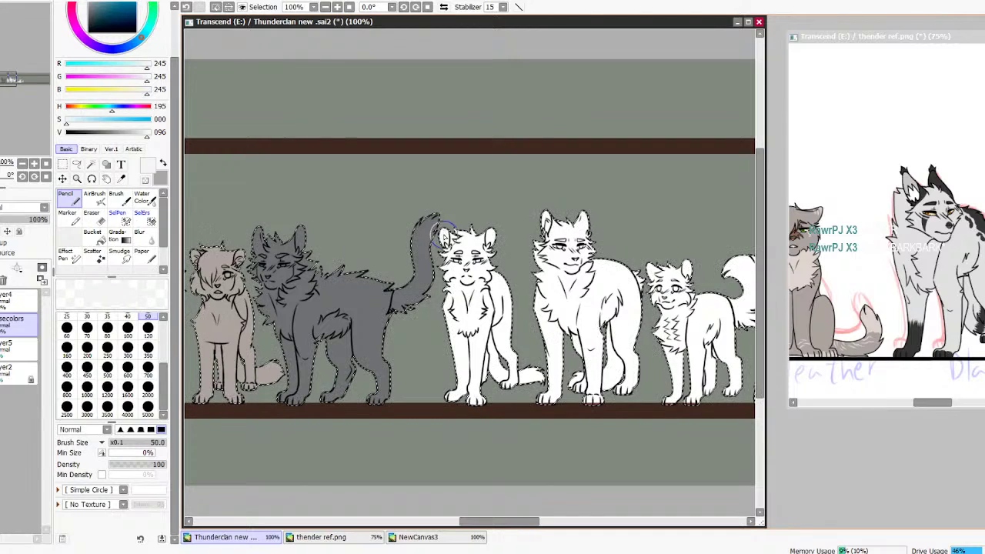
drag(520, 521, 538, 525)
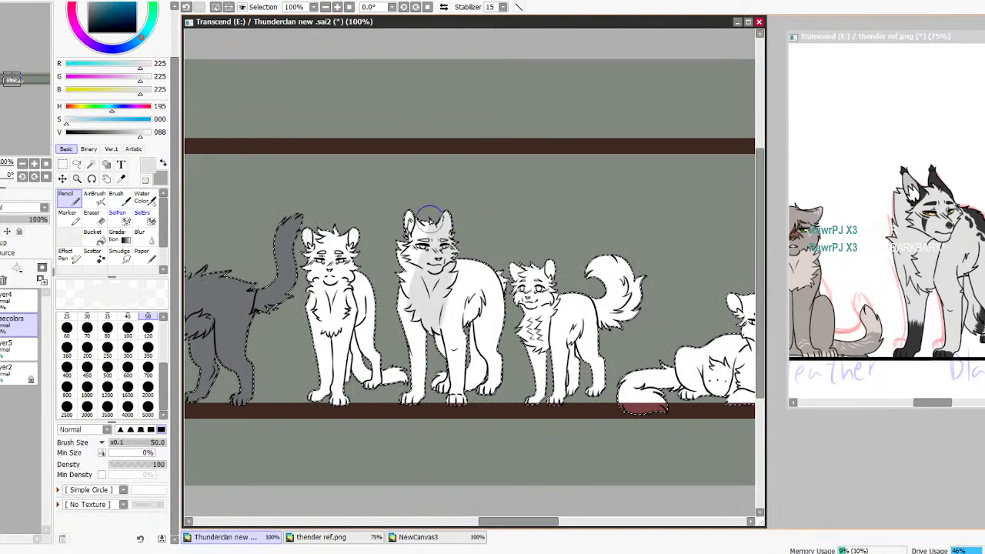
mouse_move(430, 369)
mouse_down()
mouse_move(413, 410)
mouse_move(398, 403)
mouse_up()
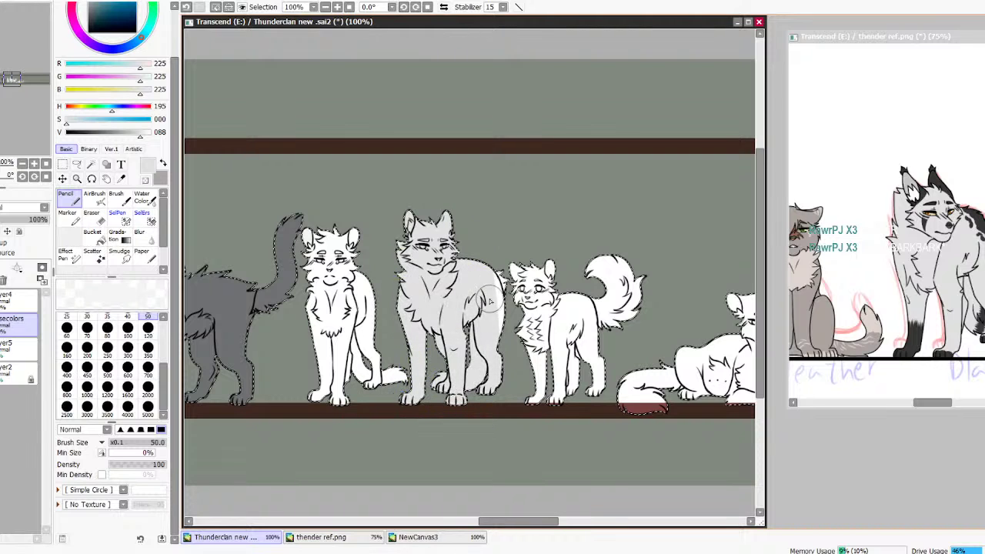
Sample the dark grey fur (115, 115, 115) from the Crimson reference and paint the cat with the curled fluffy tail
drag(519, 522, 552, 525)
drag(937, 406, 976, 406)
alt+click(898, 310)
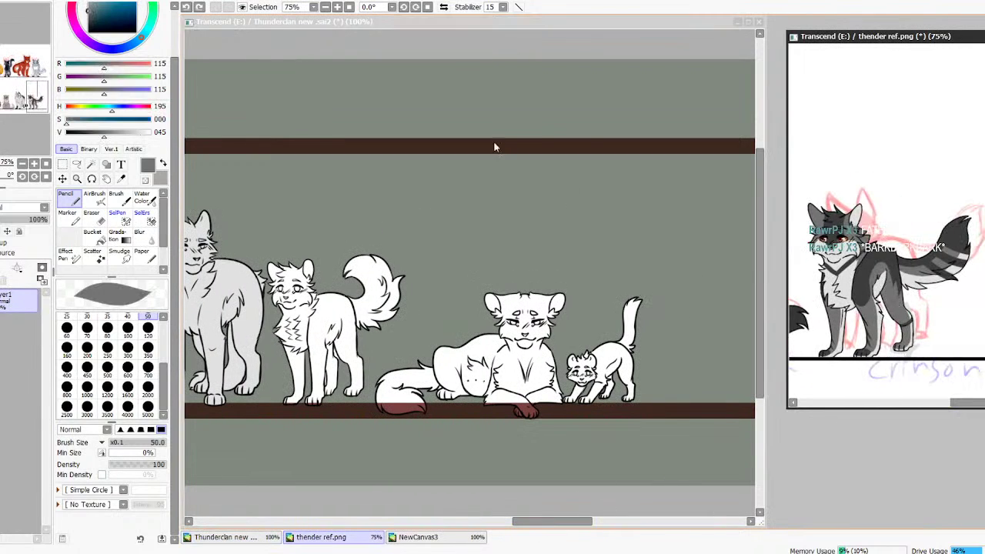
click(303, 267)
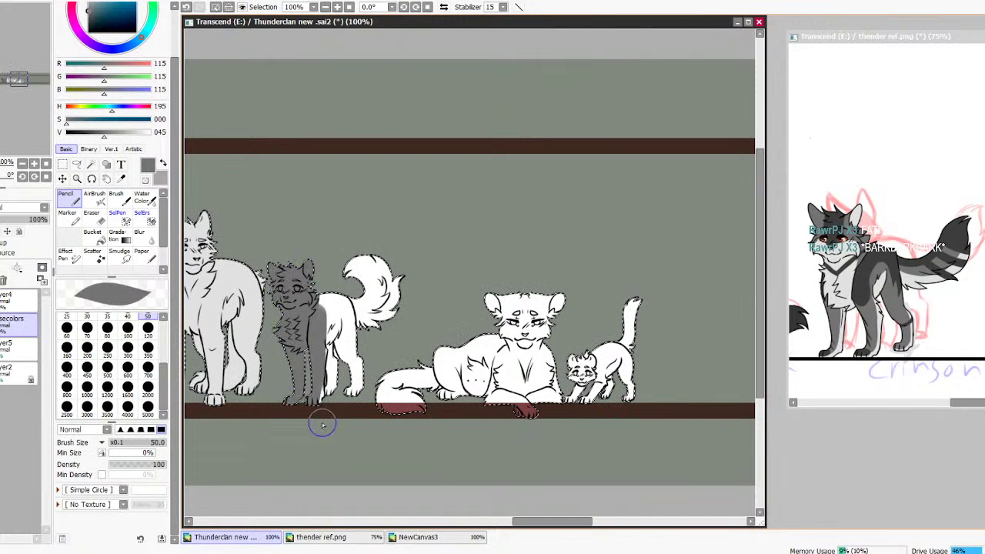
mouse_move(382, 244)
mouse_down()
mouse_move(400, 259)
mouse_move(400, 279)
mouse_up()
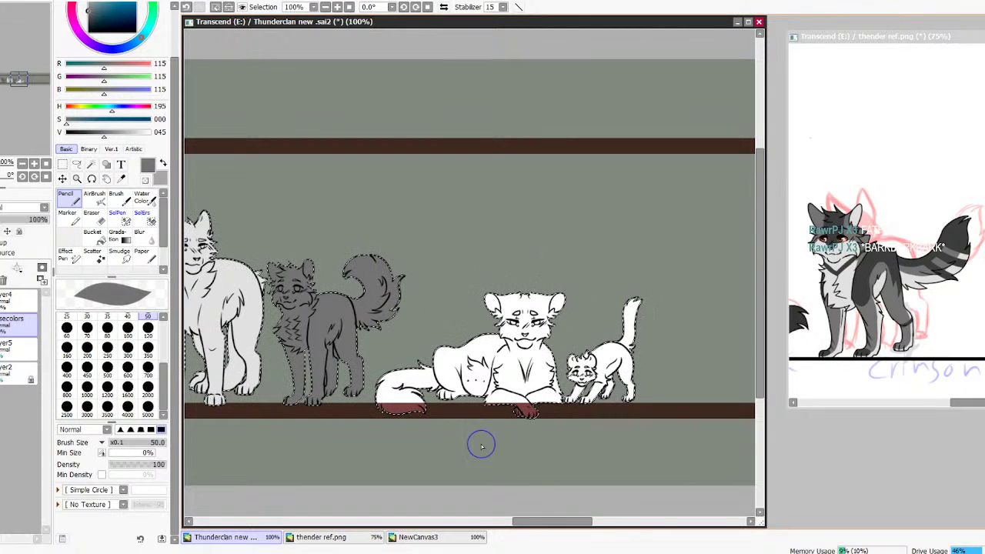
Bring another reference into a new canvas, sample white (255, 255, 255) and paint the lying cat's tail and paw with a size 120 brush
drag(531, 521, 543, 521)
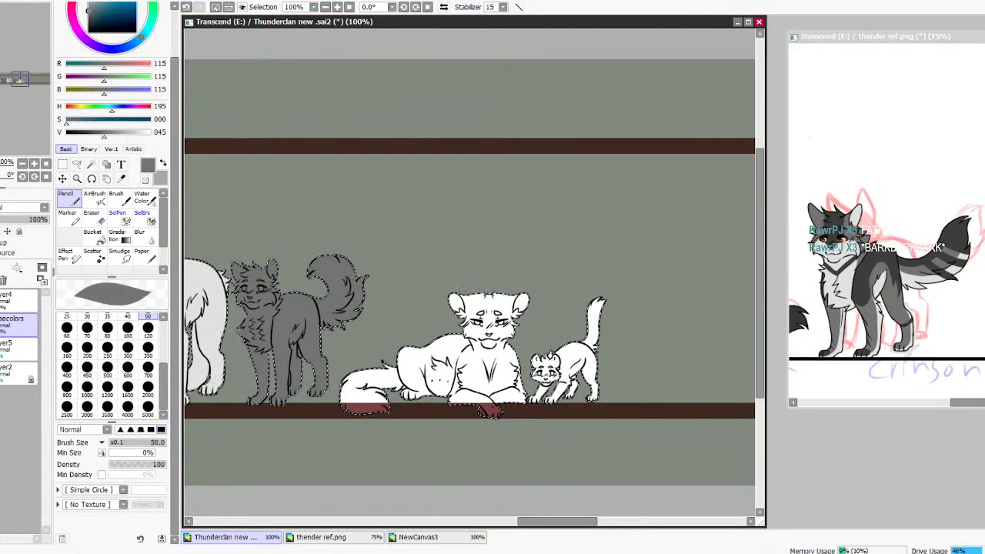
key(alt+Tab)
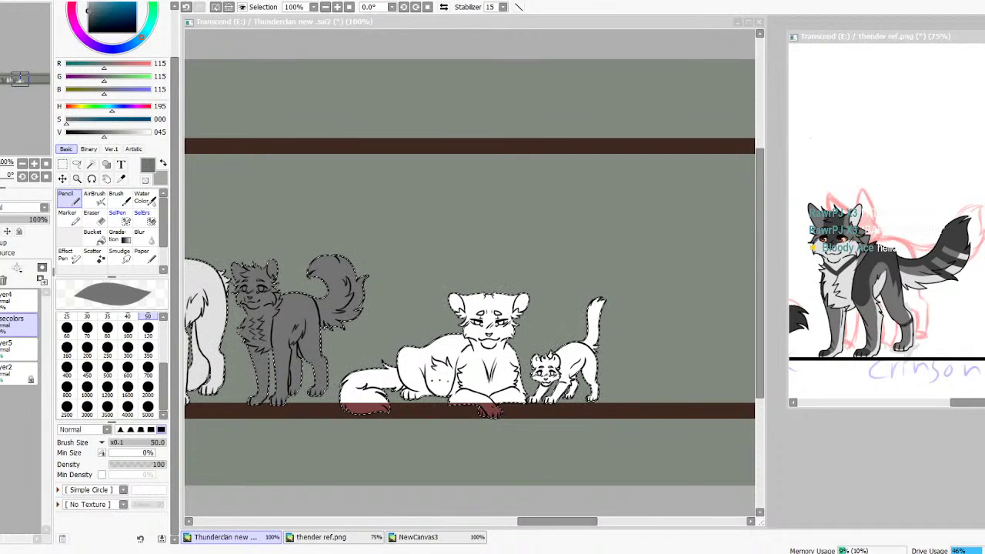
click(53, 83)
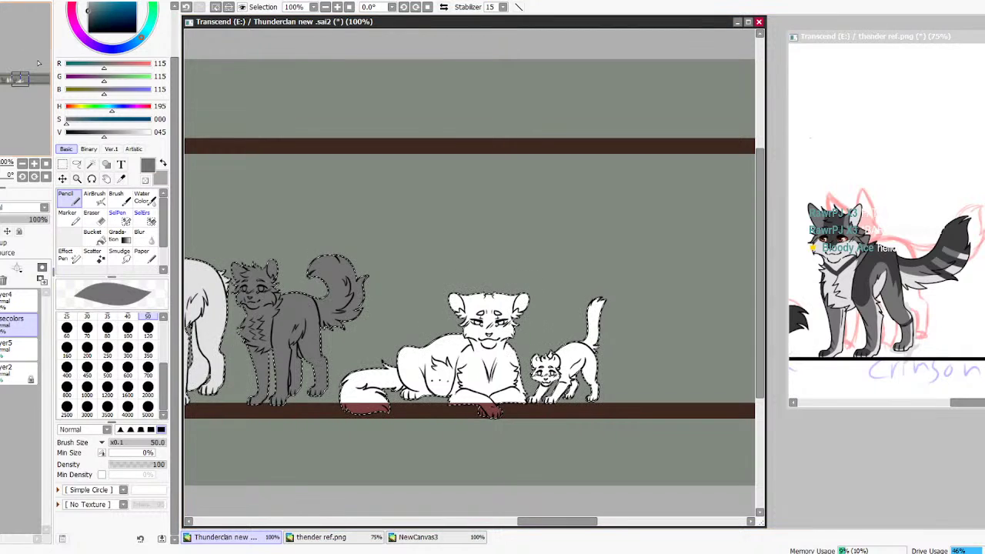
click(3, 39)
right_click(414, 189)
click(489, 318)
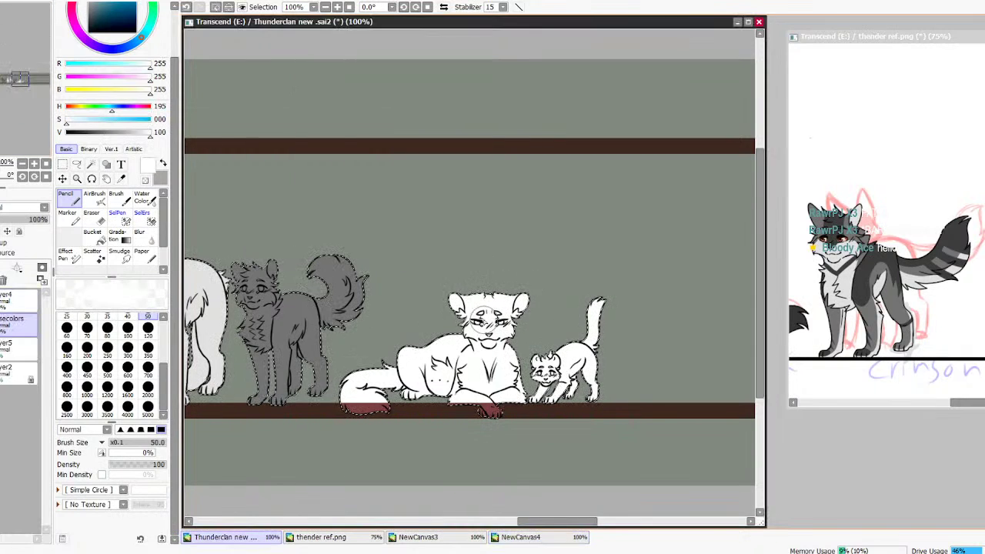
click(147, 327)
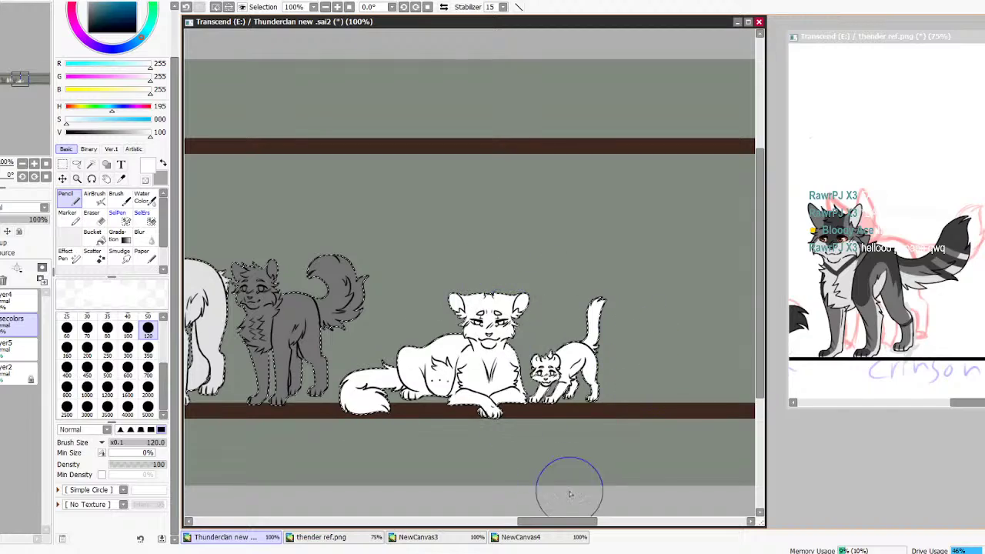
Add a new layer directly above the base colours layer and name it markings
drag(564, 521, 265, 509)
click(336, 7)
click(337, 7)
click(337, 7)
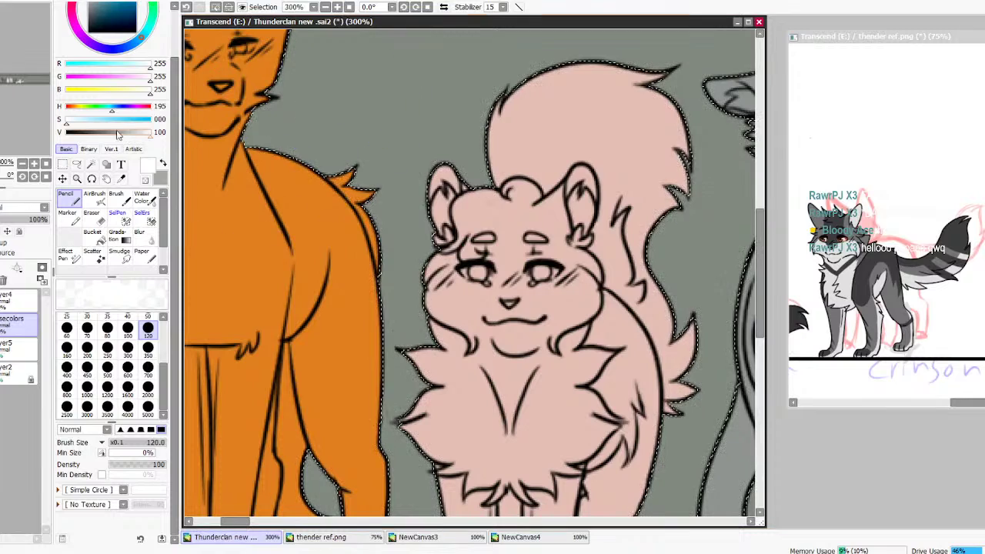
click(0, 268)
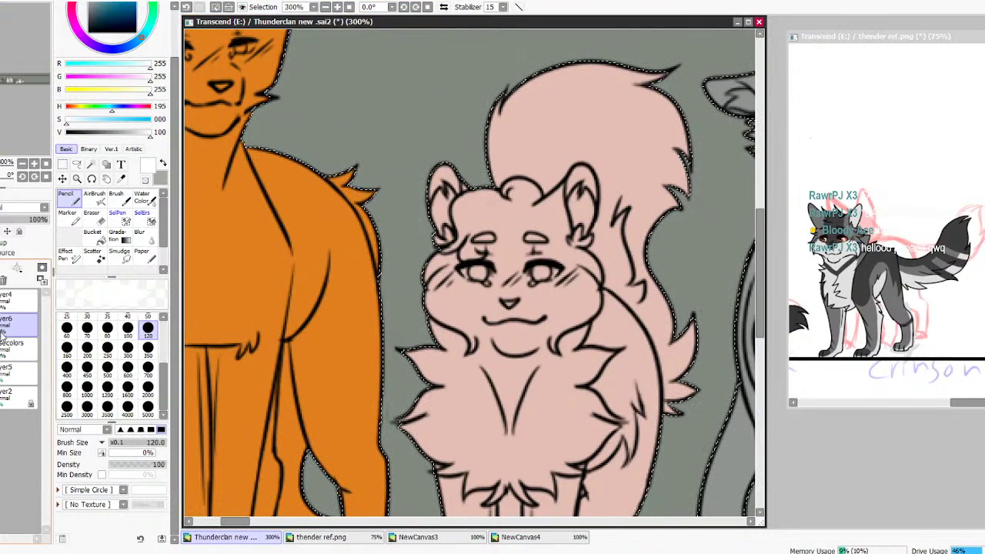
double_click(1, 333)
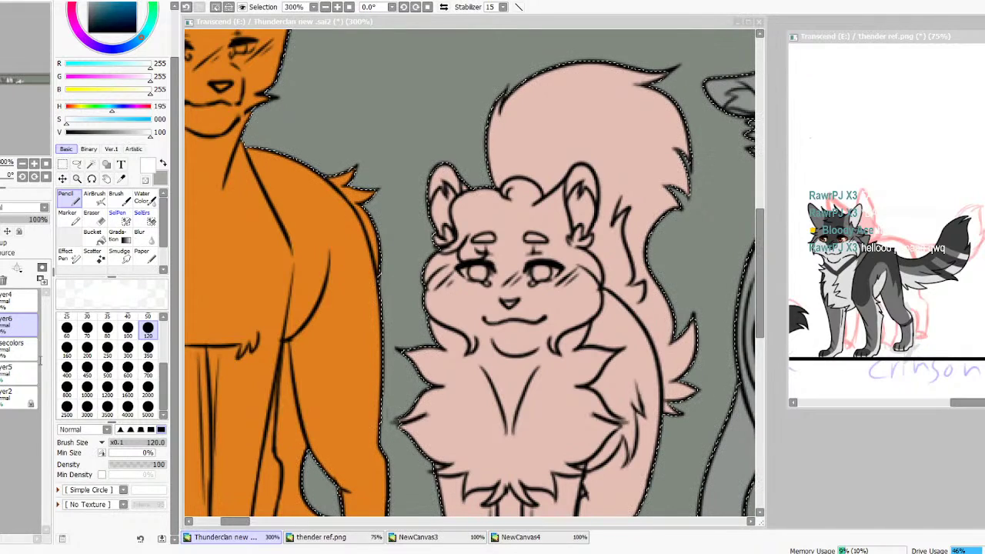
text(markings)
key(Return)
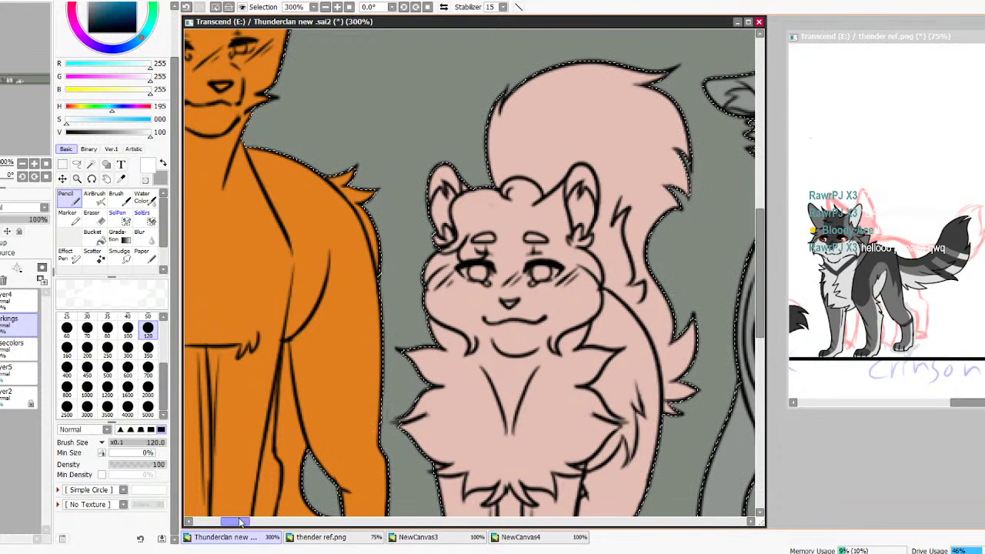
Examine the spotted orange cat's markings up close in thender ref.png, alongside the same cat in the line-up
drag(240, 522, 228, 522)
drag(759, 288, 759, 227)
click(946, 406)
drag(964, 403, 853, 405)
scroll(954, 221, down, 3)
scroll(954, 222, up, 5)
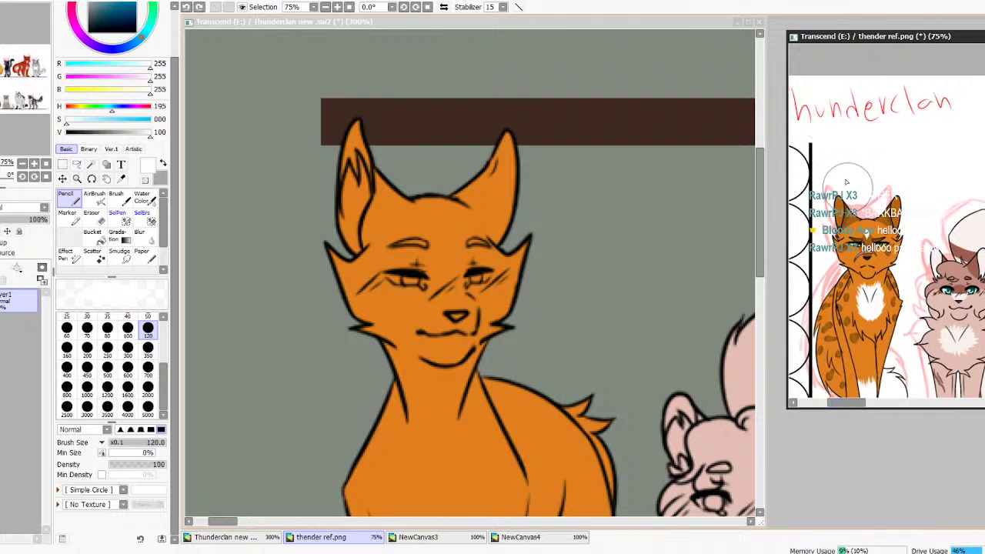
click(77, 178)
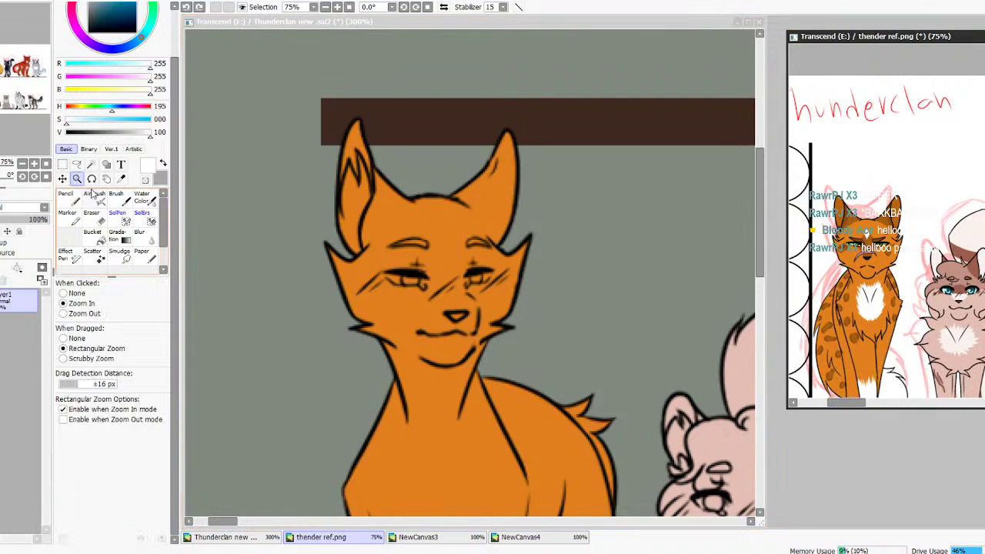
drag(805, 181, 917, 399)
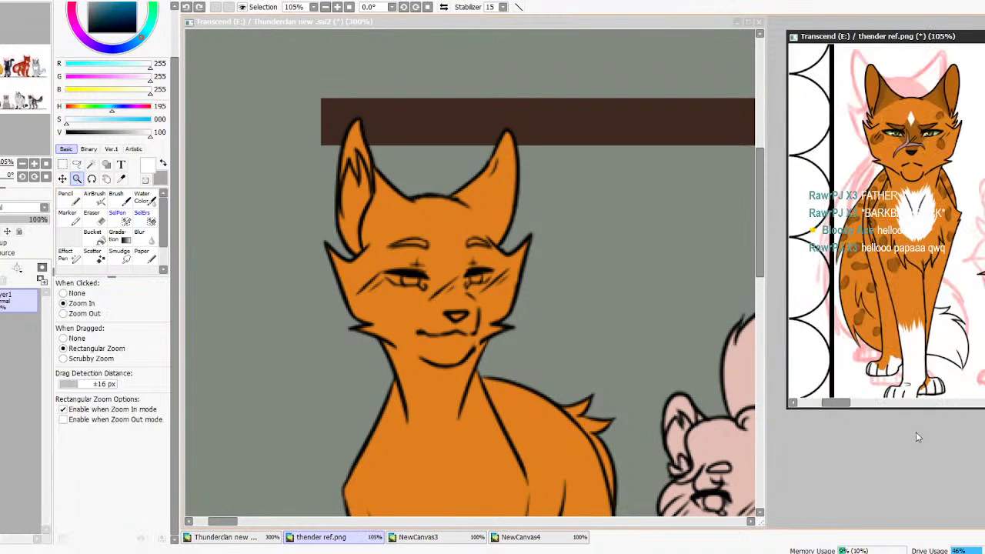
mouse_move(830, 54)
mouse_down()
mouse_move(983, 404)
mouse_move(876, 345)
mouse_move(840, 48)
mouse_move(838, 67)
mouse_up()
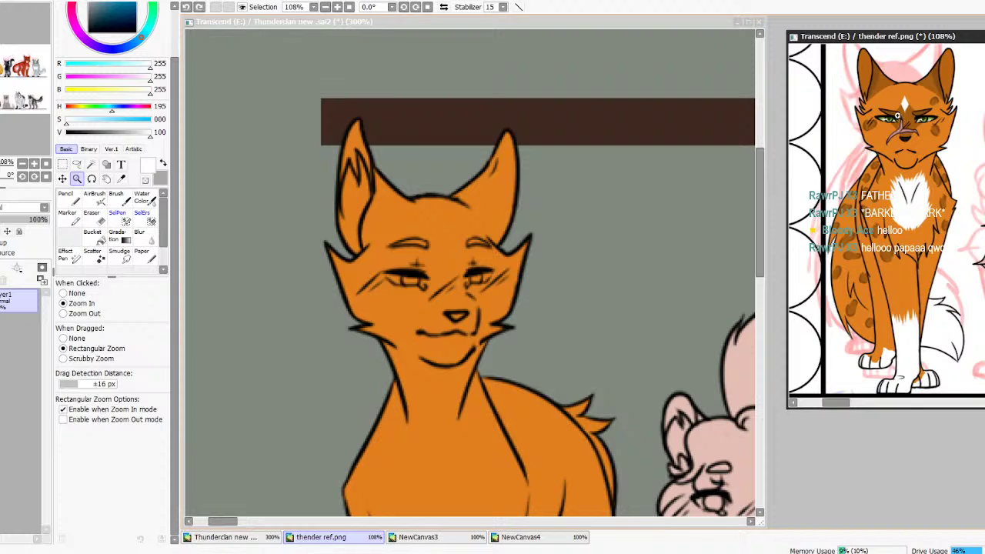
key(Home)
drag(821, 164, 853, 215)
drag(872, 115, 974, 383)
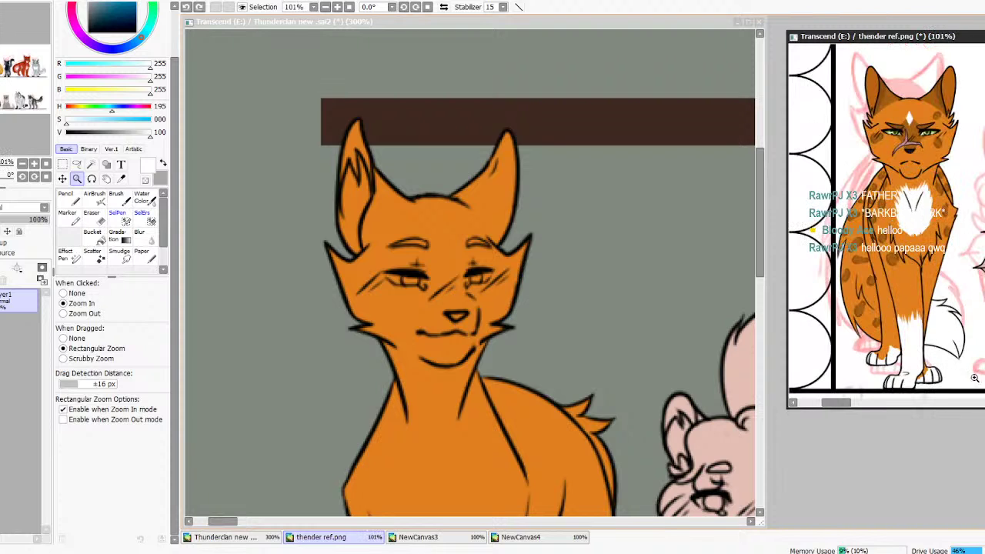
drag(840, 62, 980, 384)
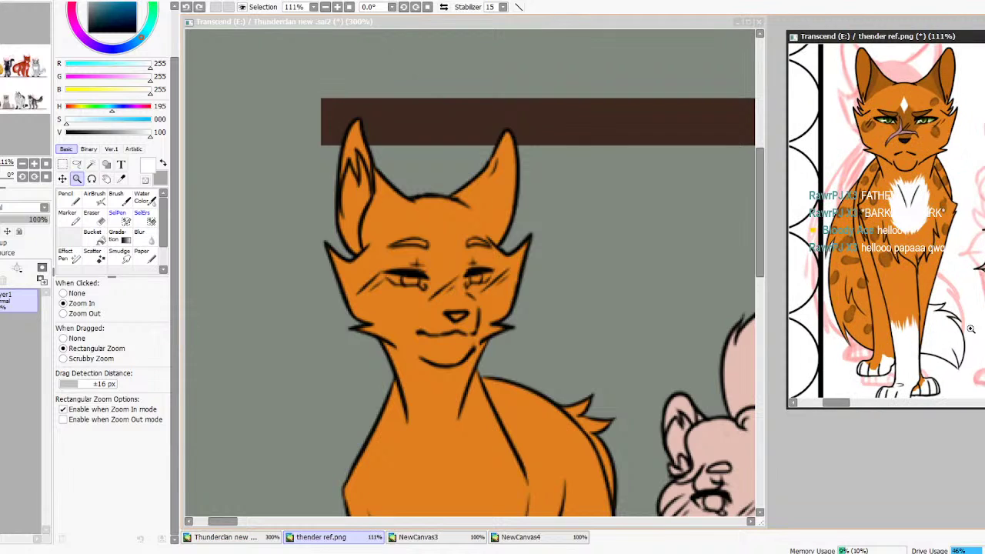
click(839, 47)
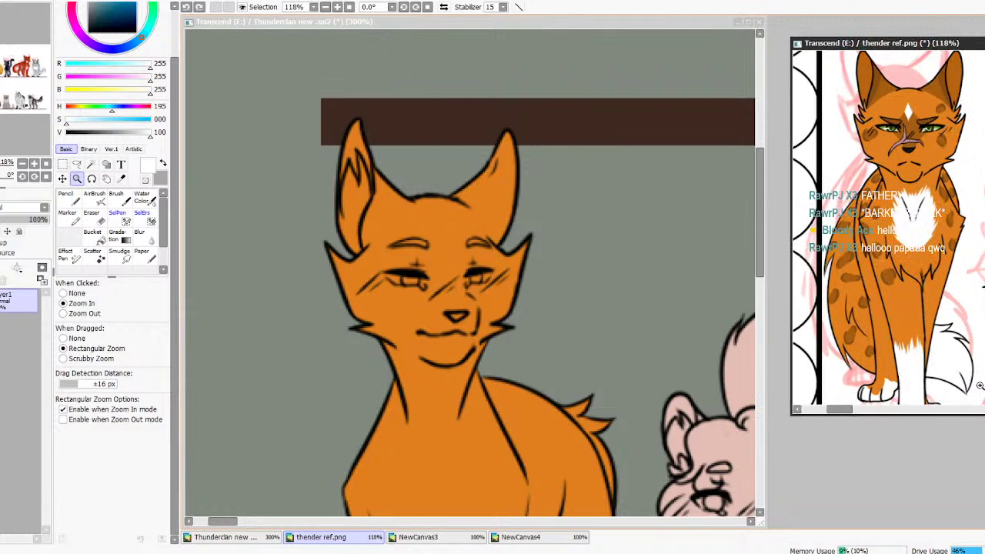
Sample brown (165, 93, 18) from the reference cat's ear and paint the orange cat's ear patches with a size 9 pencil on the markings layer
click(68, 201)
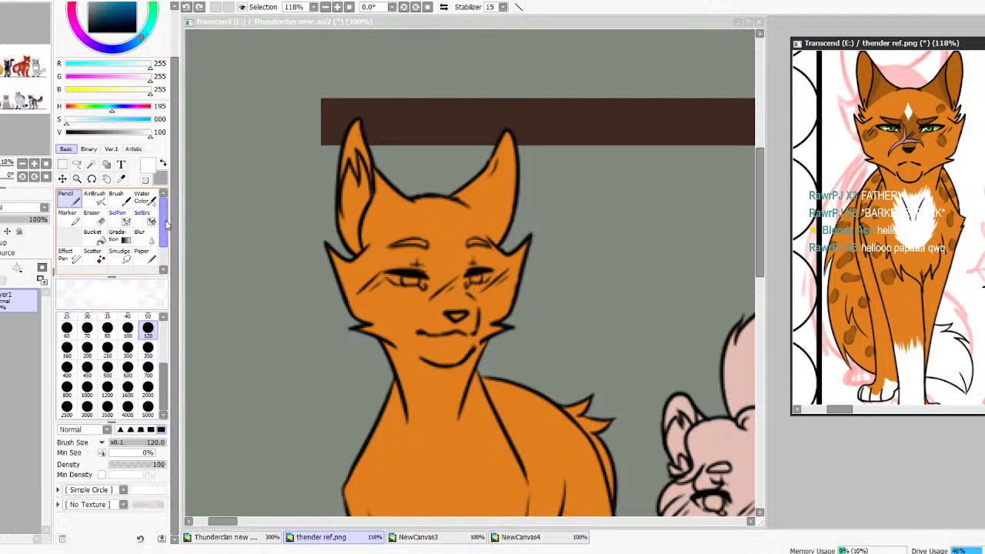
click(339, 335)
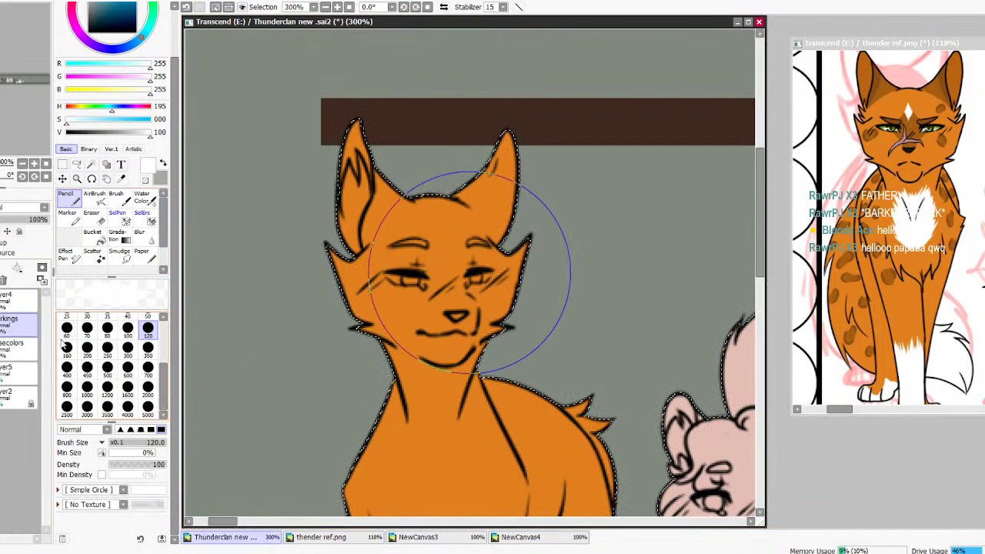
right_click(953, 74)
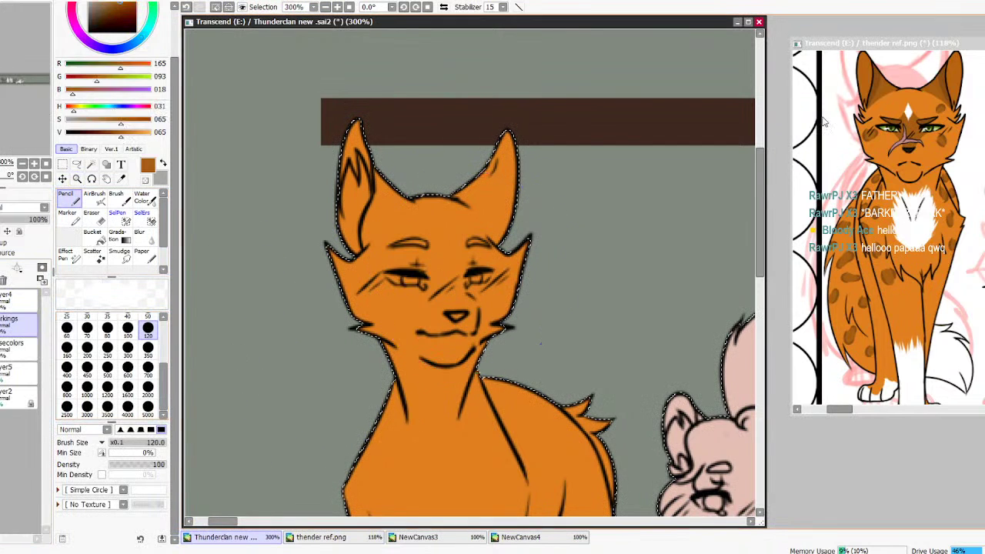
drag(163, 389, 163, 350)
click(147, 353)
mouse_move(406, 200)
mouse_down()
mouse_move(364, 241)
mouse_move(400, 187)
mouse_move(398, 208)
mouse_move(367, 221)
mouse_up()
mouse_move(455, 197)
mouse_down()
mouse_move(485, 213)
mouse_move(470, 199)
mouse_move(505, 243)
mouse_move(488, 231)
mouse_move(493, 237)
mouse_move(509, 242)
mouse_move(459, 179)
mouse_move(454, 186)
mouse_move(500, 178)
mouse_move(500, 190)
mouse_move(512, 172)
mouse_move(518, 182)
mouse_move(516, 151)
mouse_up()
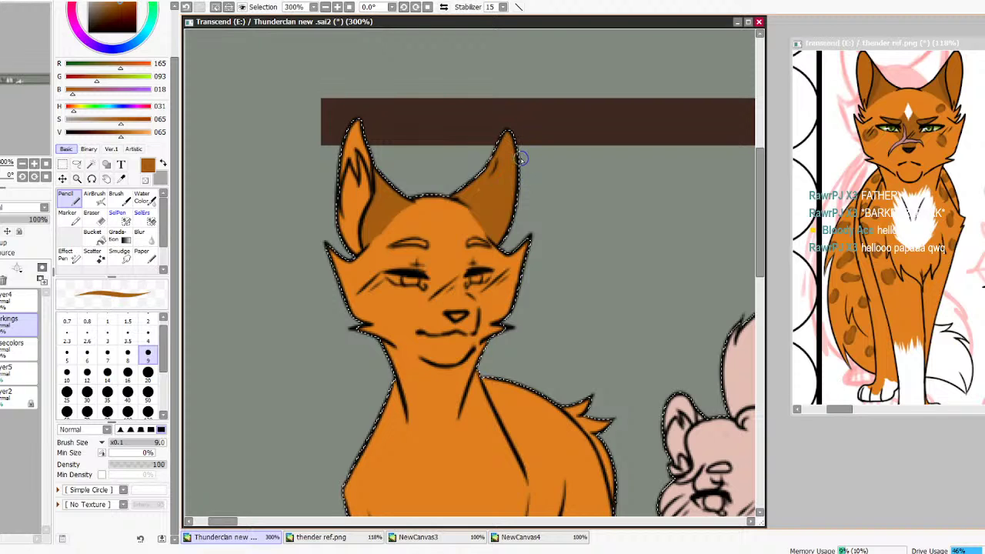
drag(462, 189, 500, 150)
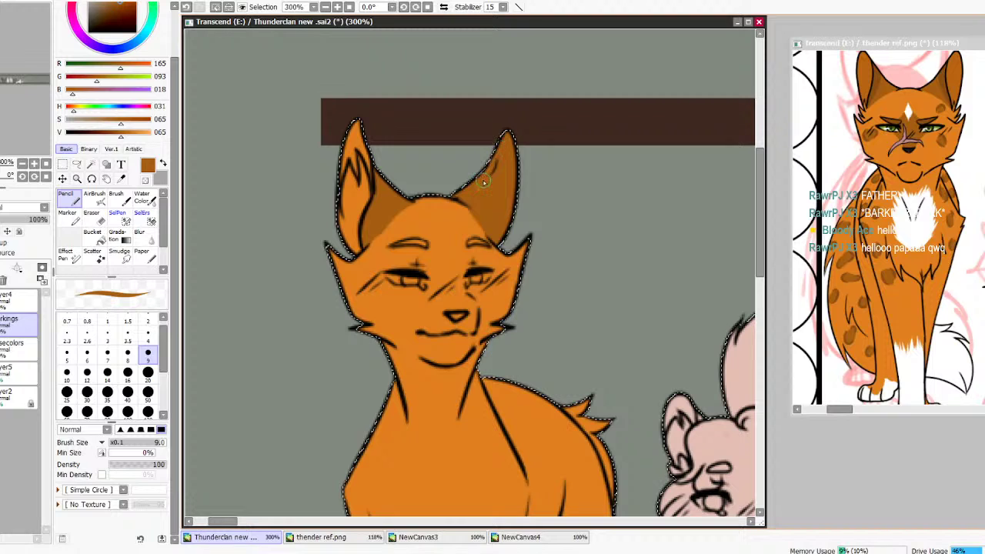
Sample the darker brown (136, 77, 18) from the reference and shade the edges and tip of the orange cat's ear patches
alt+click(879, 71)
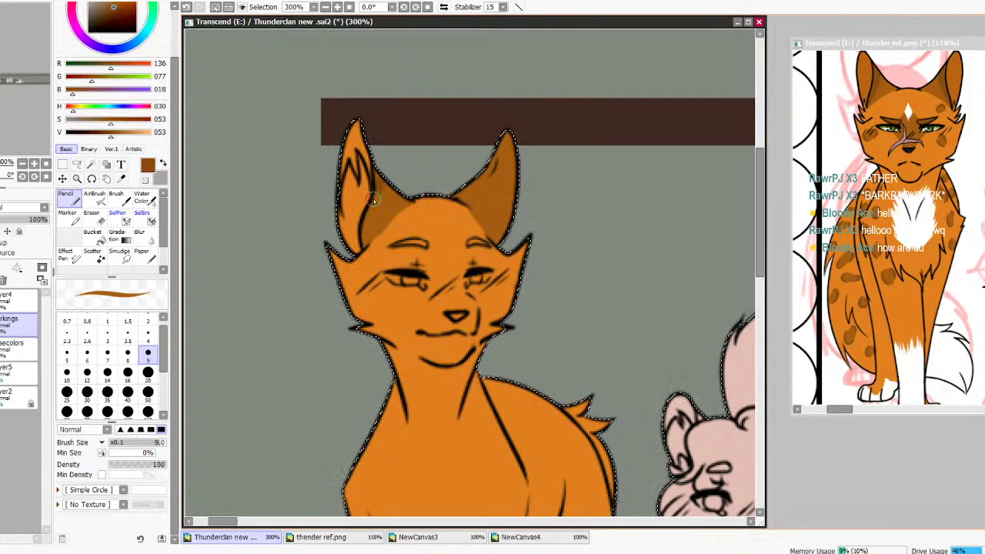
drag(374, 200, 376, 195)
drag(510, 205, 506, 149)
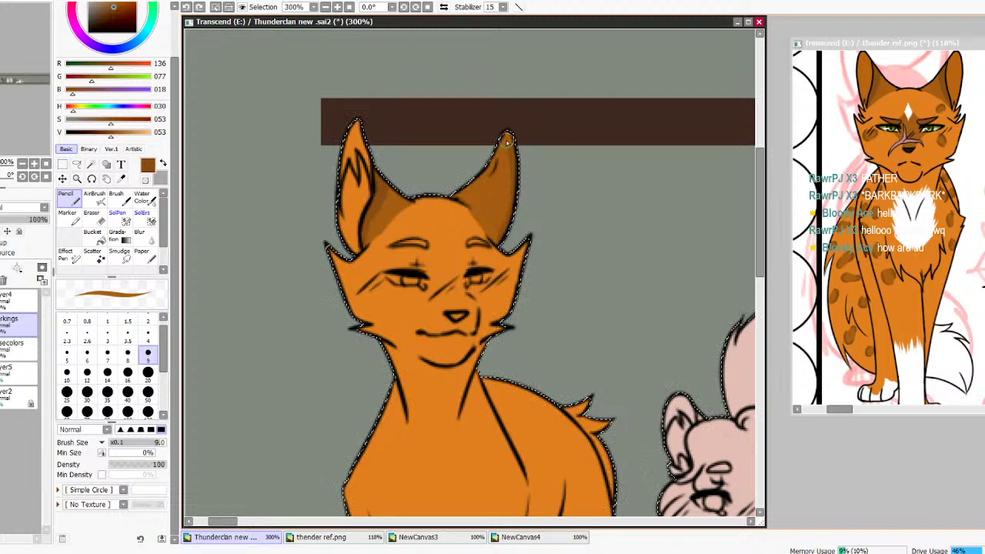
drag(505, 147, 503, 139)
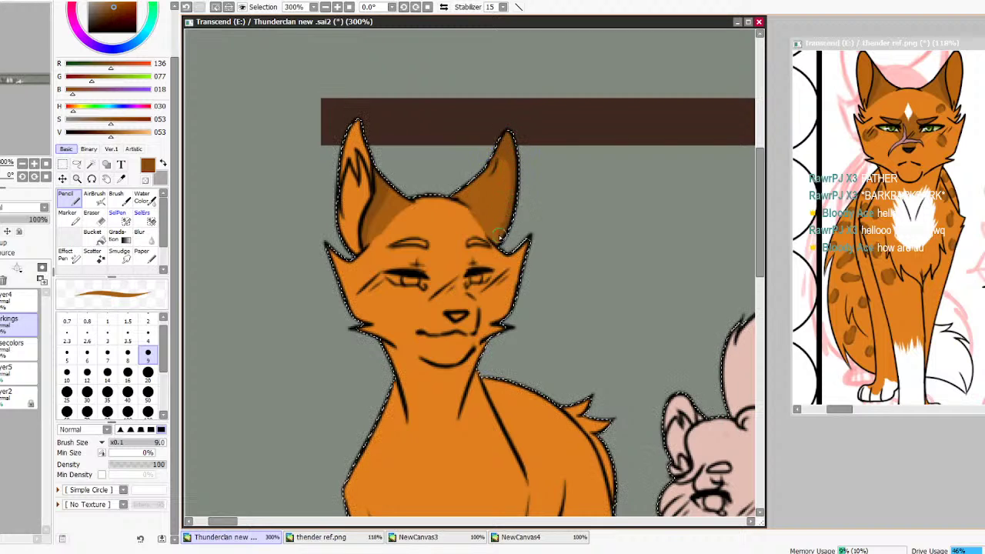
drag(493, 242, 510, 222)
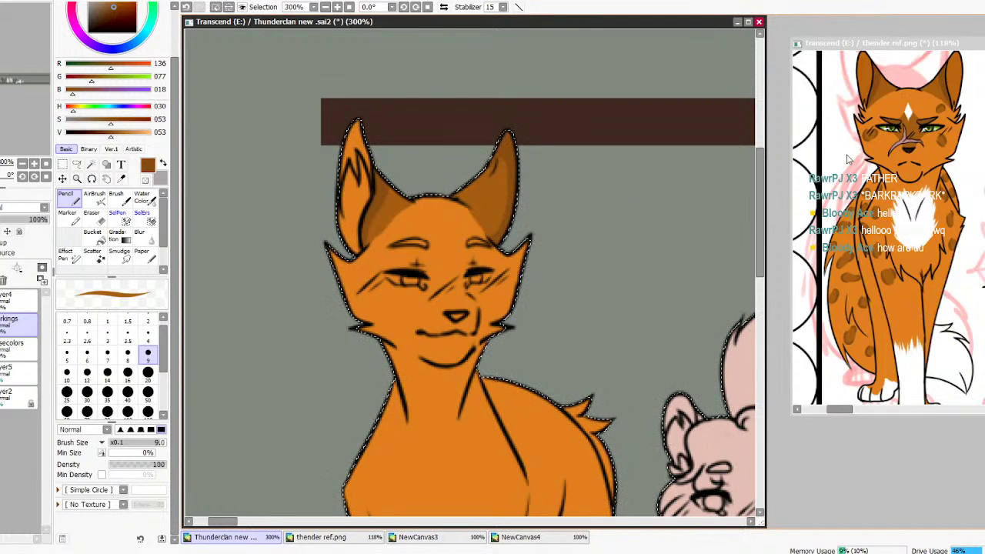
Sample brown (165, 93, 18) from the reference and paint the diamond-shaped patch running from between the eyebrows down to the nose
right_click(903, 103)
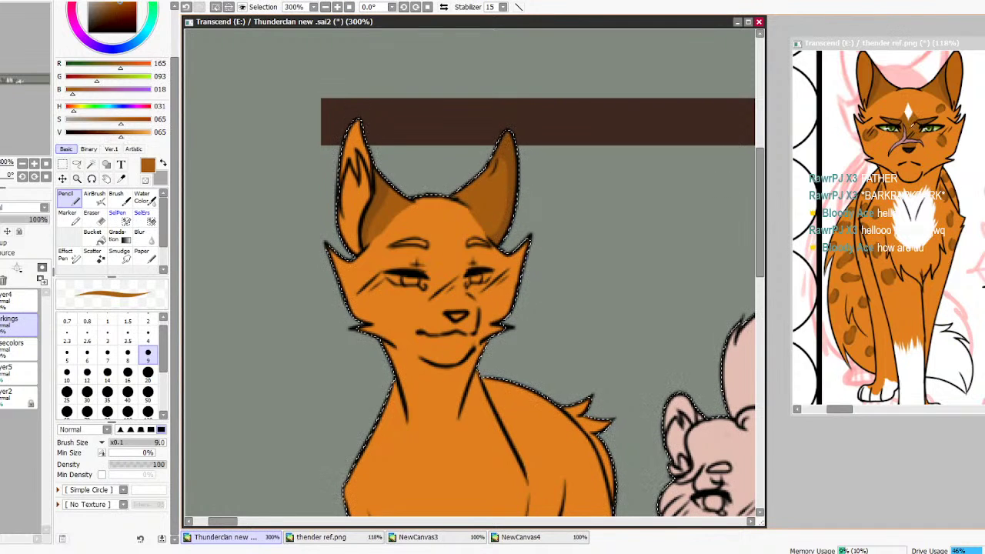
click(324, 6)
click(323, 6)
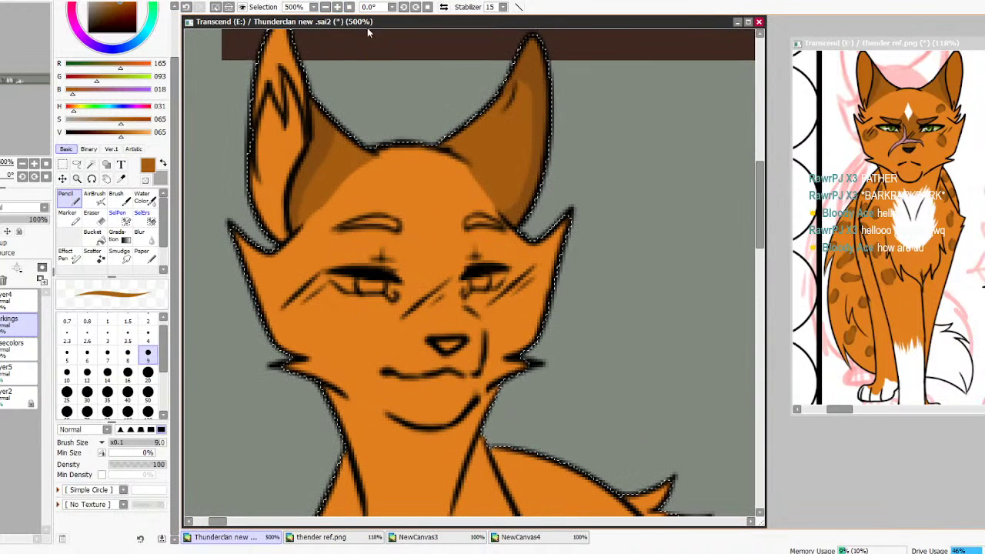
mouse_move(415, 316)
mouse_down()
mouse_move(476, 325)
mouse_move(467, 338)
mouse_move(442, 323)
mouse_move(461, 333)
mouse_move(465, 299)
mouse_move(462, 335)
mouse_move(459, 282)
mouse_move(449, 319)
mouse_move(434, 317)
mouse_move(470, 271)
mouse_move(430, 234)
mouse_move(395, 273)
mouse_move(468, 269)
mouse_move(434, 251)
mouse_move(457, 293)
mouse_move(434, 312)
mouse_move(422, 260)
mouse_move(398, 282)
mouse_up()
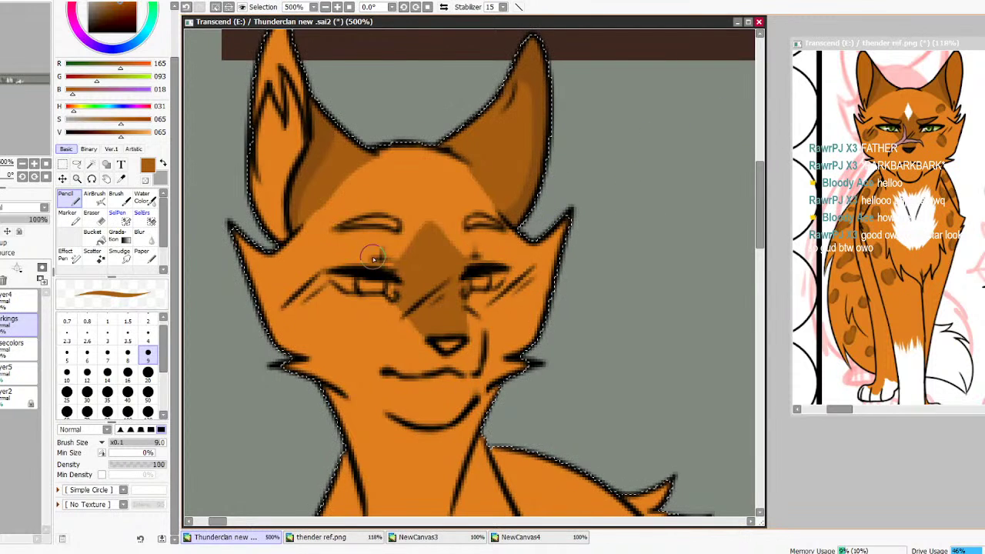
drag(396, 218, 337, 224)
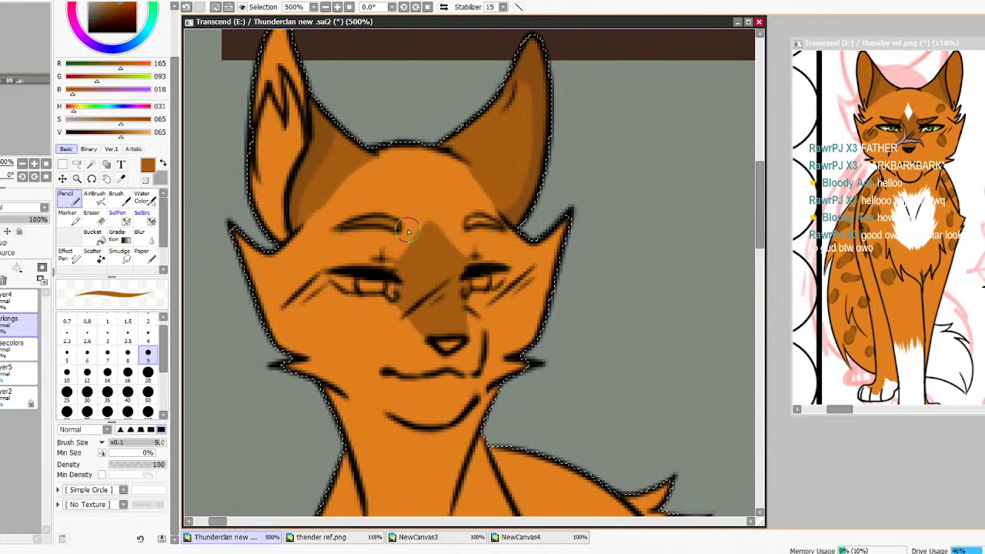
mouse_move(496, 225)
mouse_down()
mouse_move(466, 218)
mouse_move(470, 226)
mouse_up()
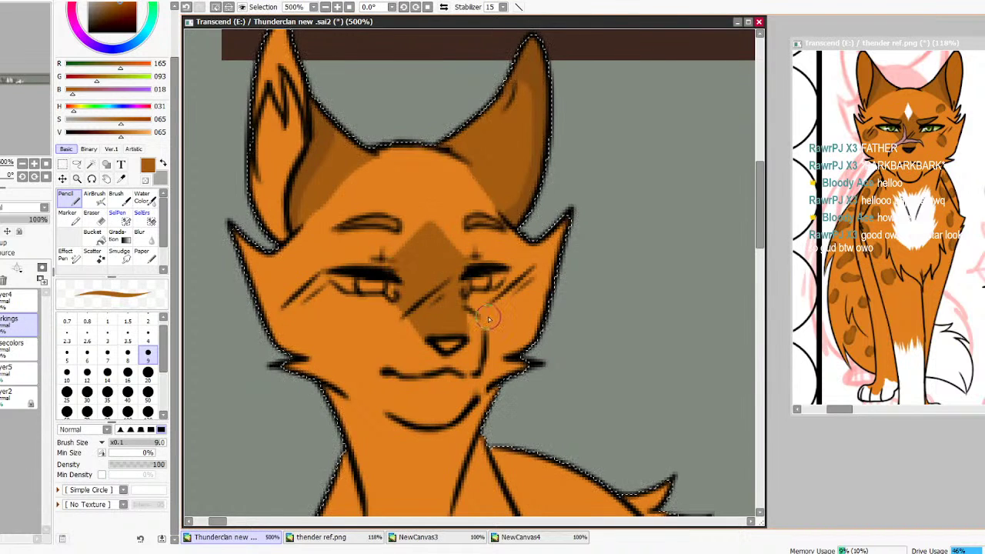
Paint a spot on each cheek in brown (165, 93, 18) with darker brown (136, 77, 18) detail inside
click(162, 164)
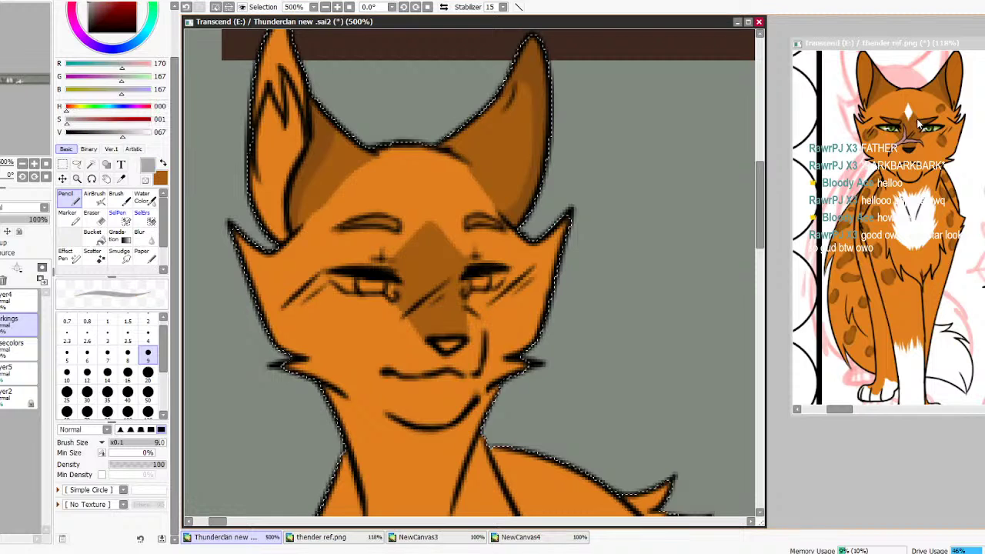
alt+click(916, 118)
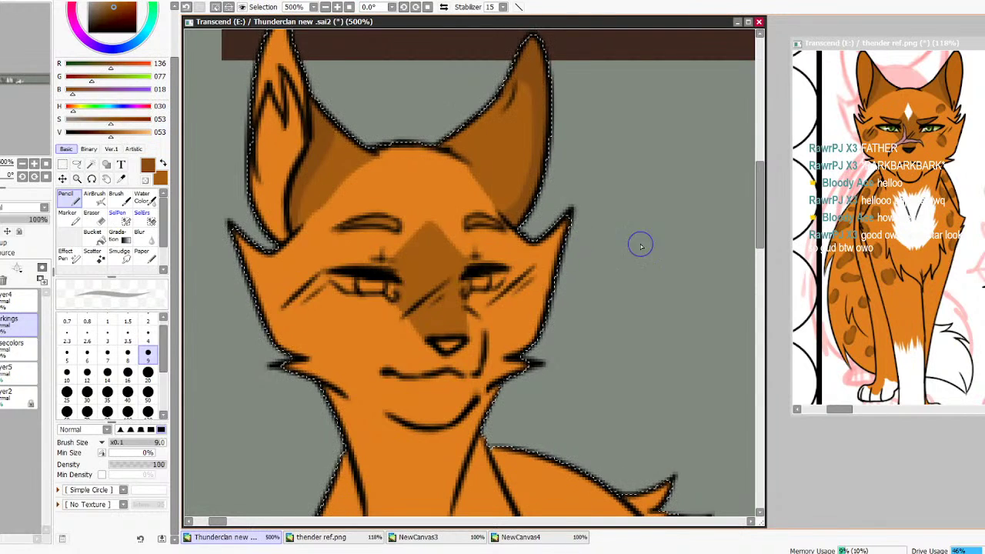
click(158, 167)
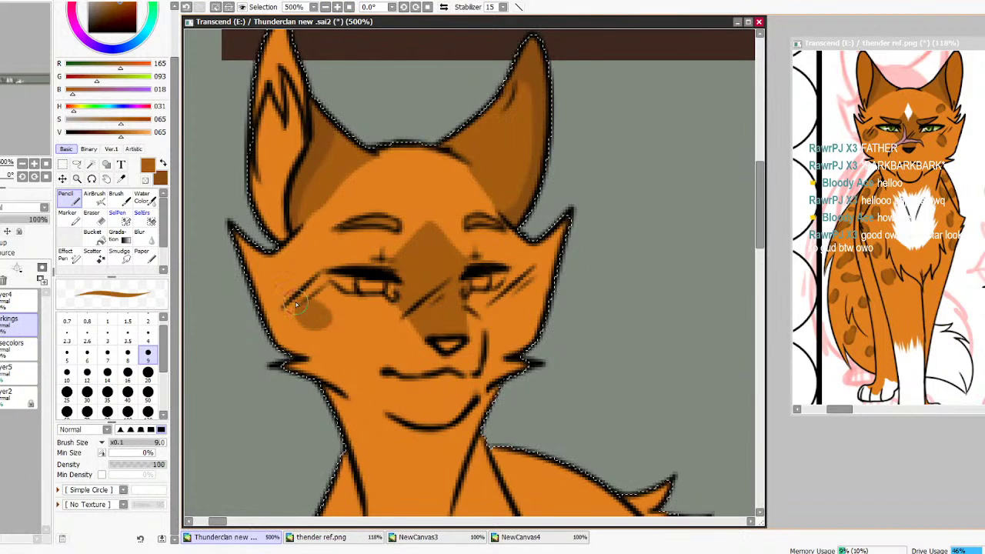
click(159, 167)
drag(314, 303, 320, 337)
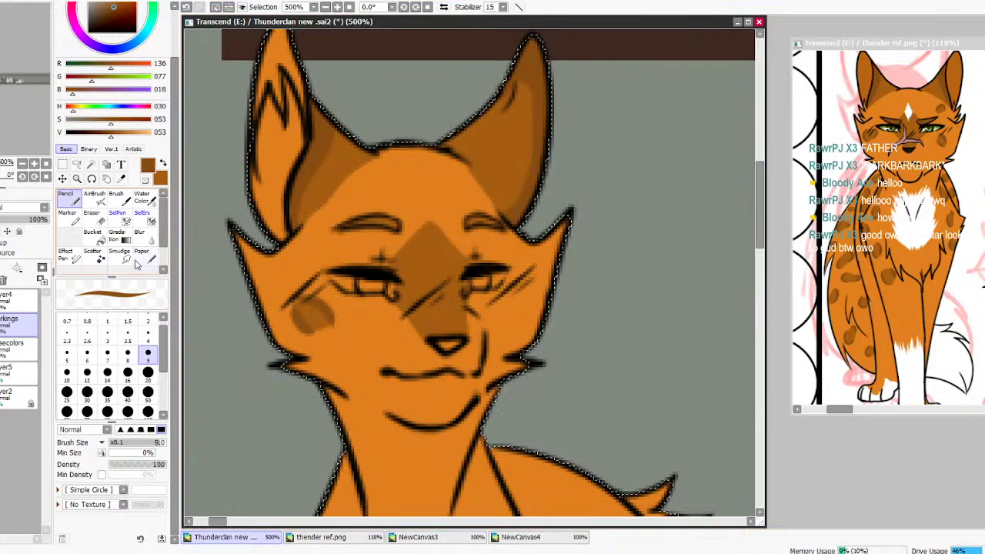
click(159, 168)
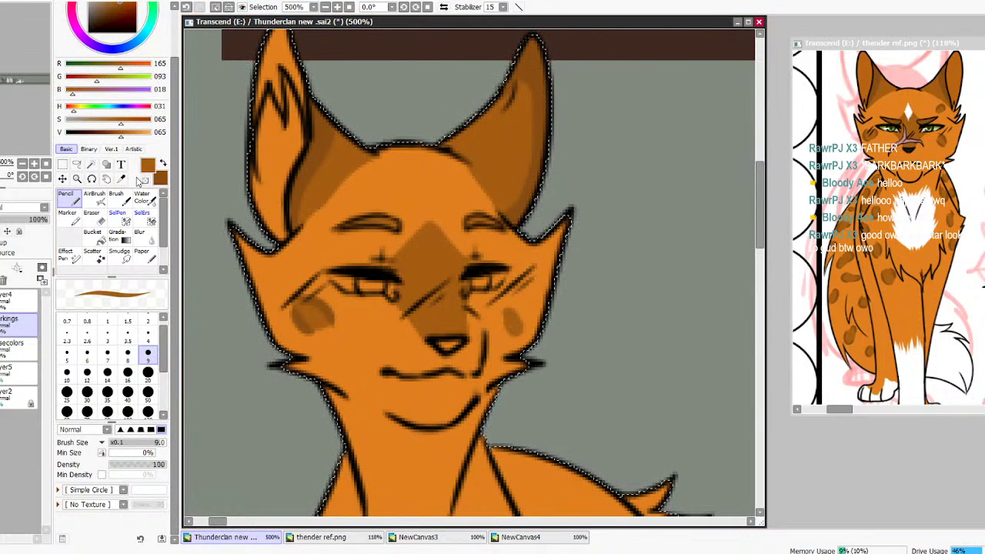
key(x)
drag(513, 350, 509, 322)
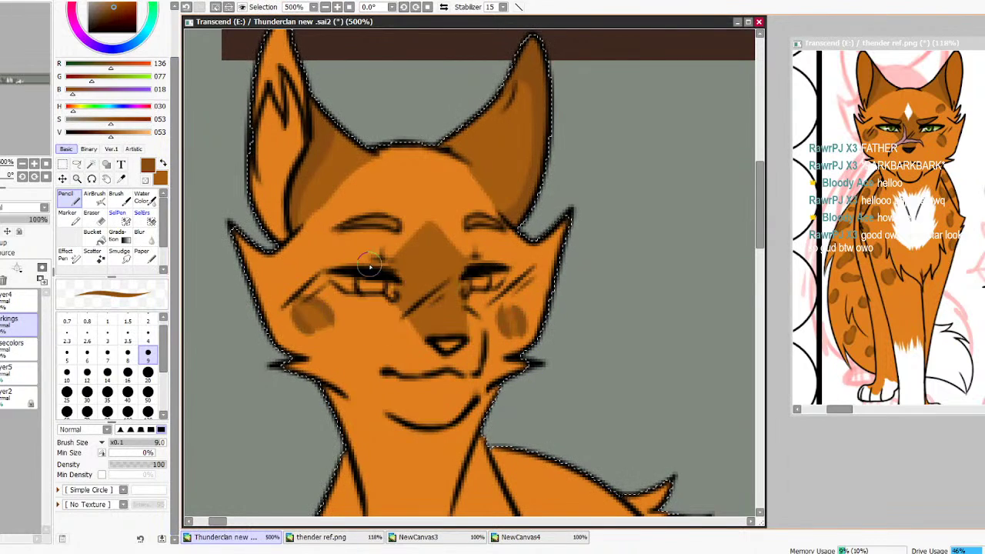
Paint a forehead spot in brown (165, 93, 18) above the eyebrow nearer the fully patched ear and add darker brown (136, 77, 18) detail
key(x)
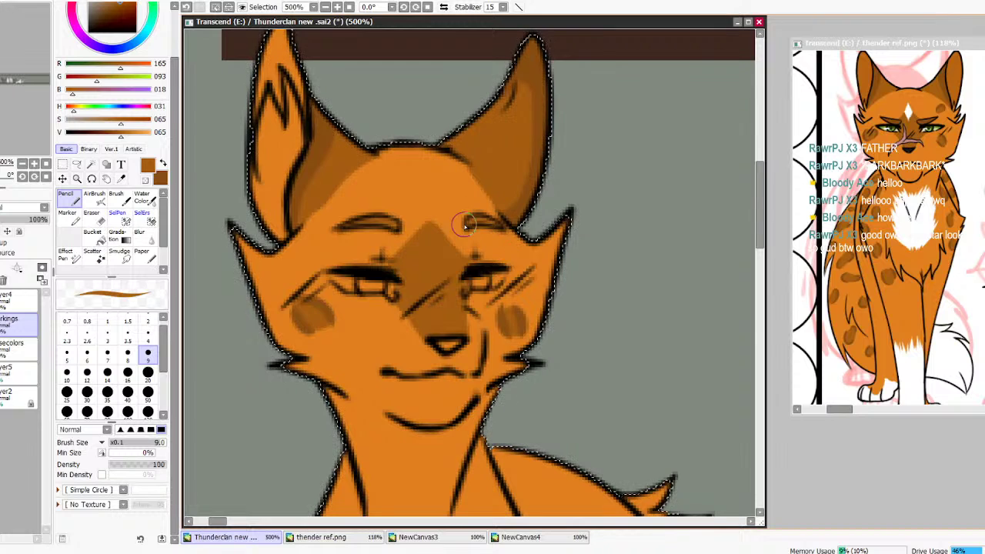
mouse_move(446, 211)
mouse_down()
mouse_move(469, 206)
mouse_move(459, 202)
mouse_move(472, 208)
mouse_move(456, 207)
mouse_up()
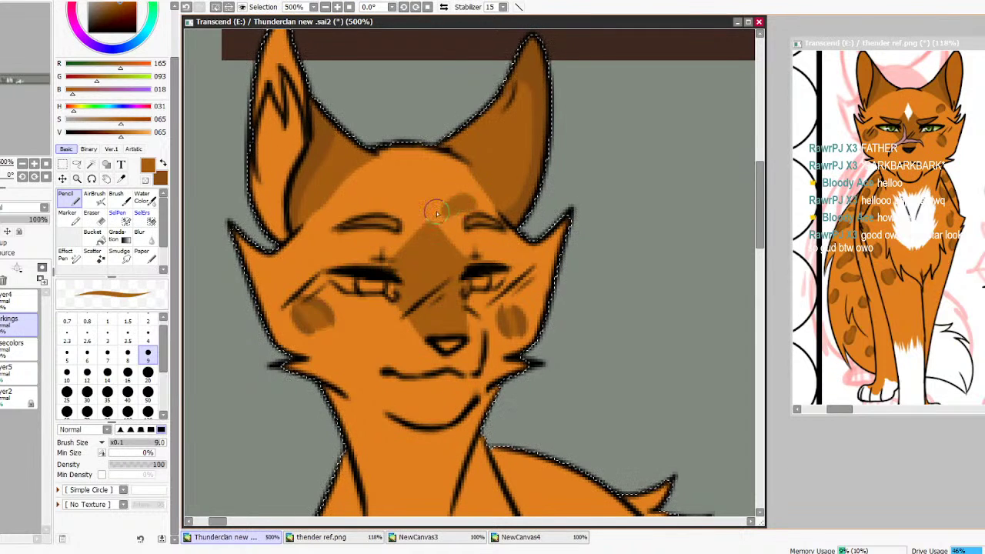
key(x)
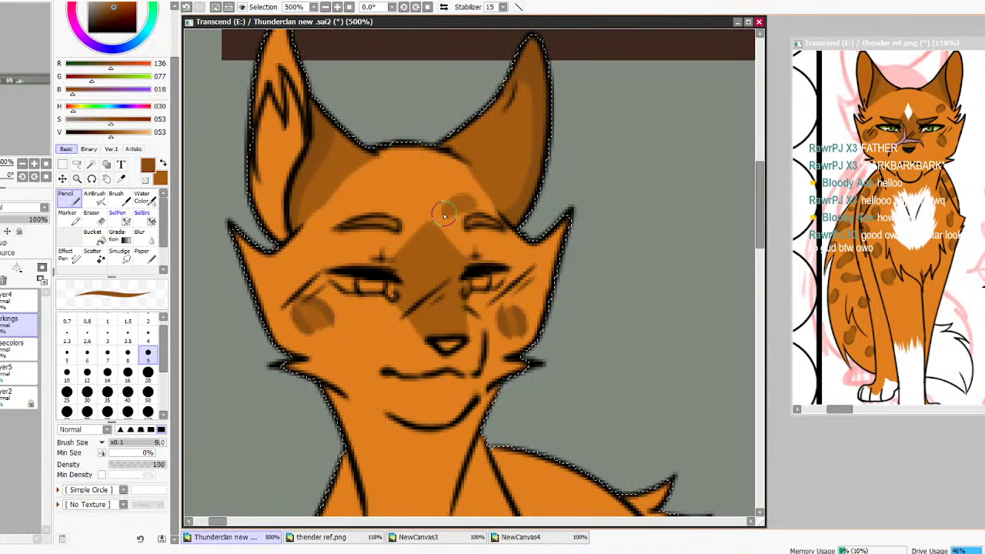
drag(439, 211, 477, 205)
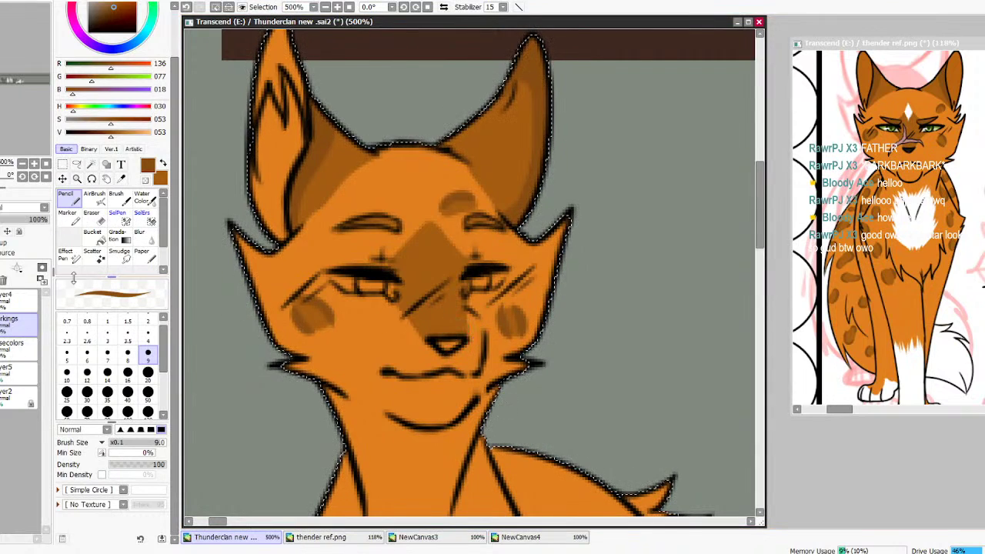
Outline the branching scar across the nose bridge in black on Layer4 with a size 4 pencil, following the reference
click(20, 299)
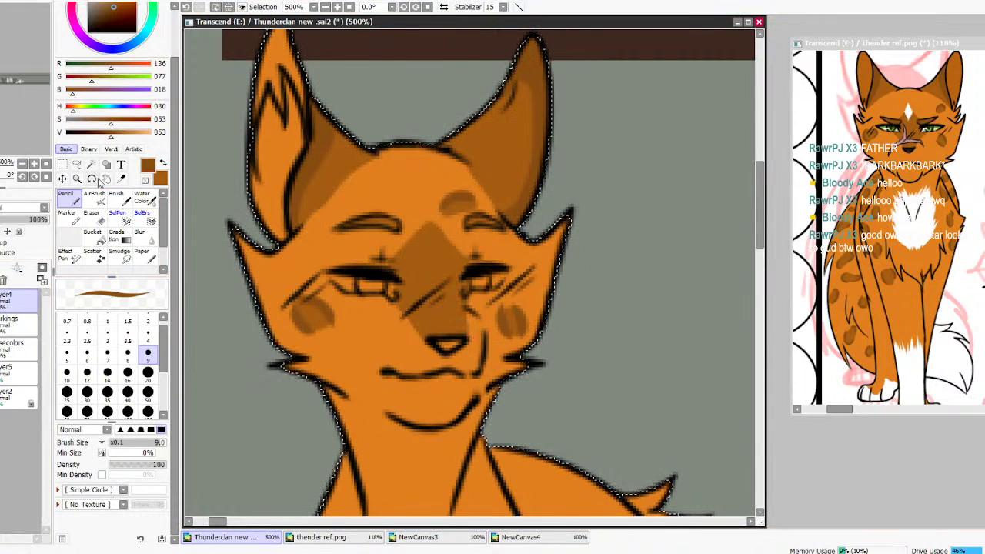
key(d)
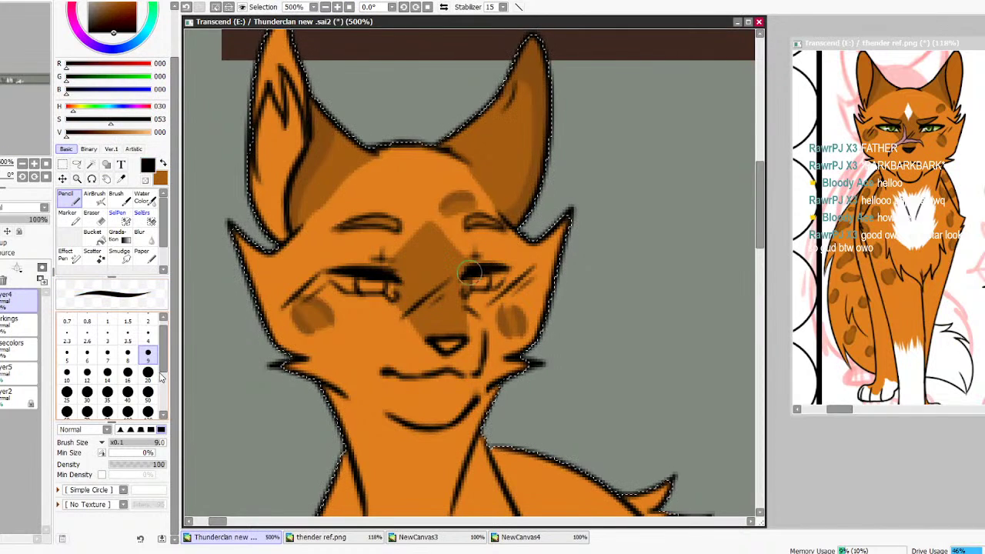
click(148, 333)
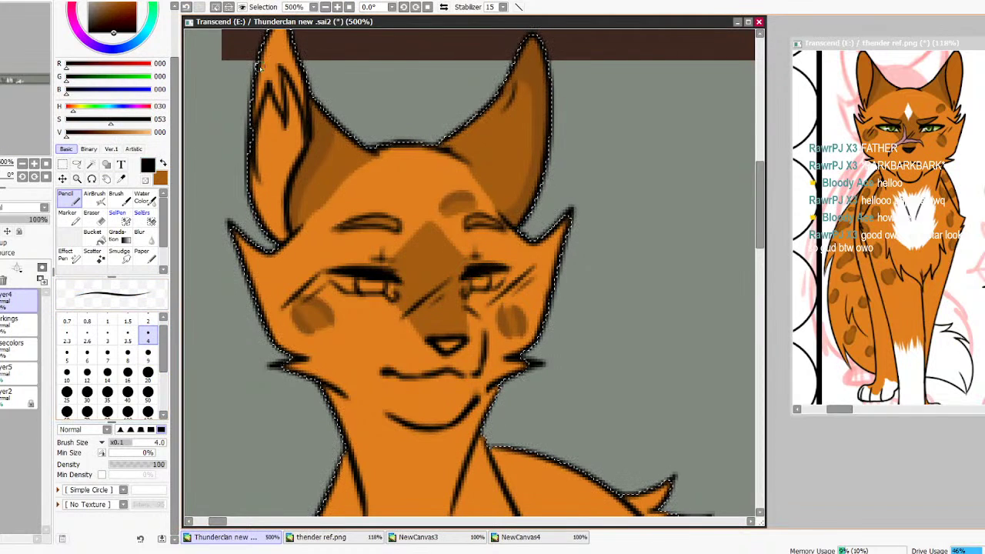
drag(384, 344, 442, 286)
drag(431, 230, 433, 302)
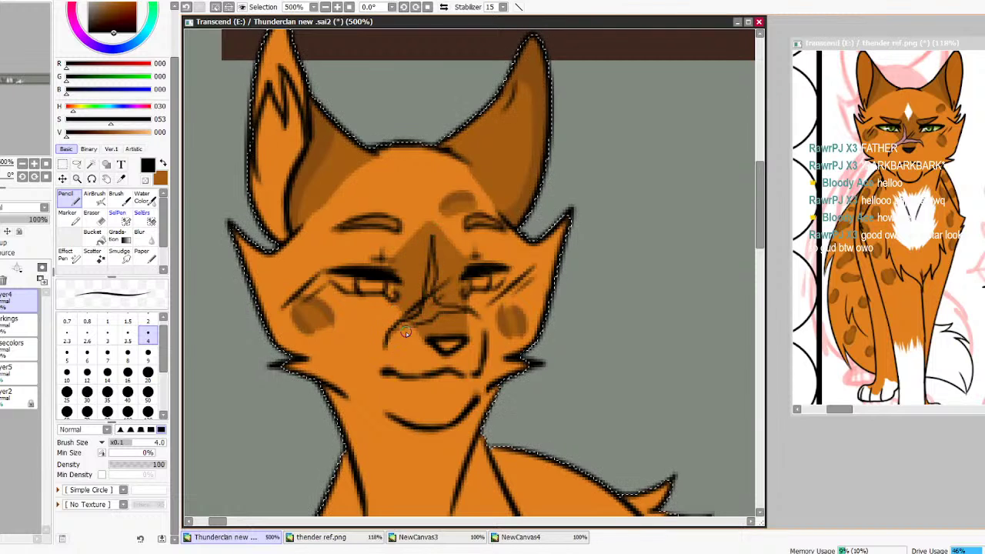
click(92, 215)
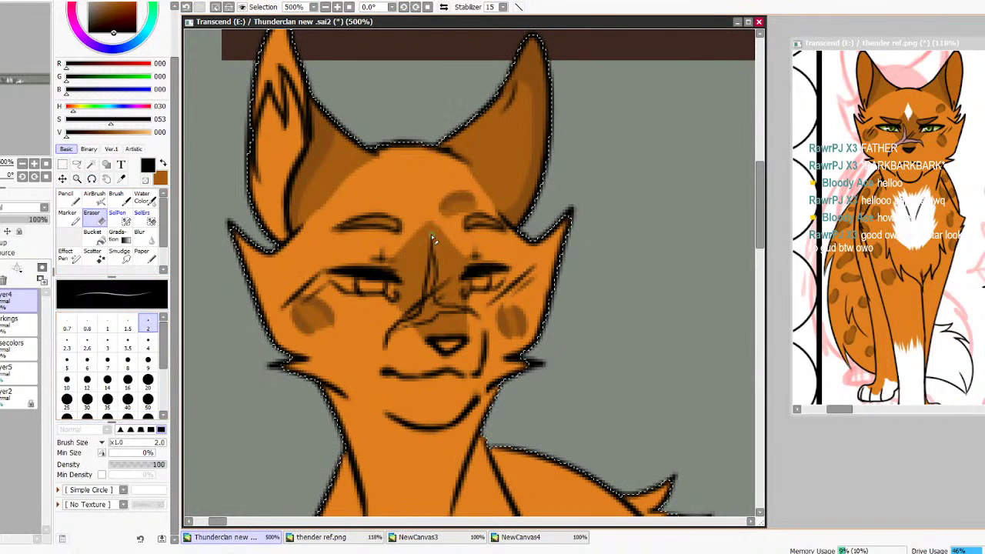
key(n)
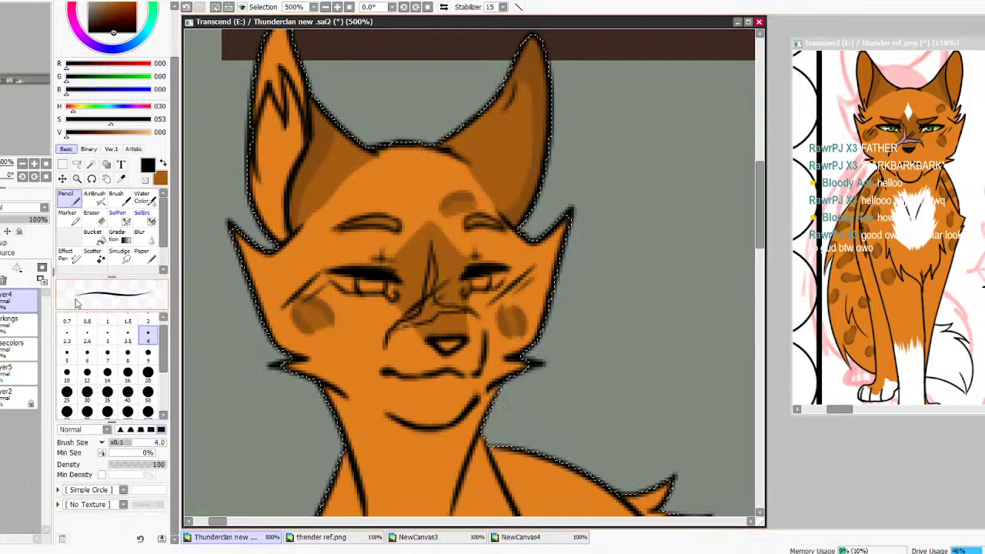
Add a layer named scars above markings and fill the nose scar with pink (198, 142, 143) sampled from the reference
alt+click(900, 147)
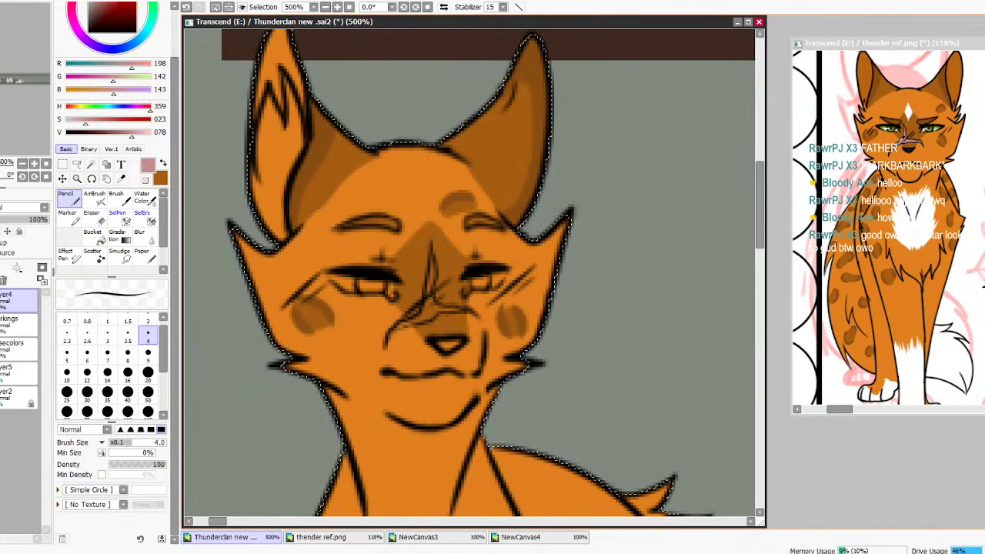
click(19, 321)
click(1, 268)
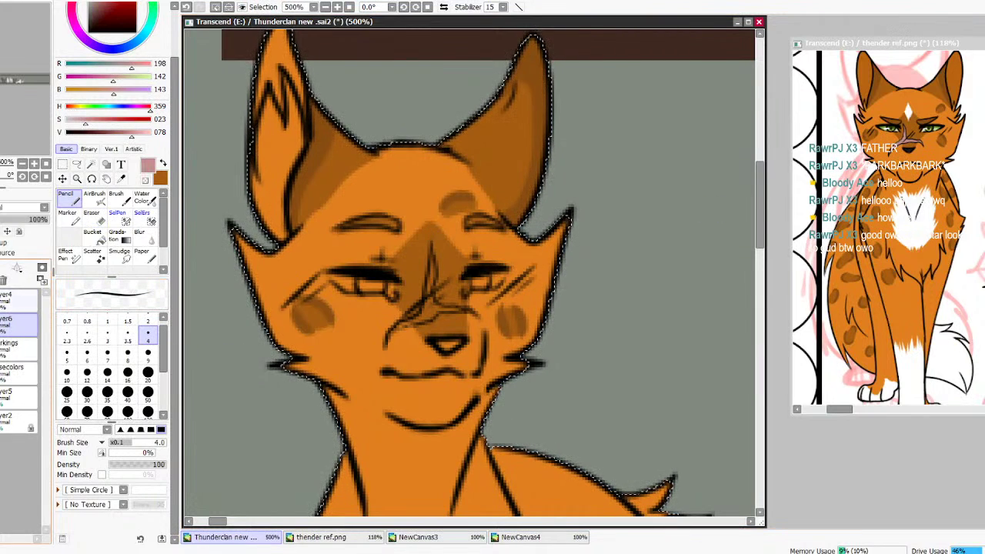
double_click(2, 326)
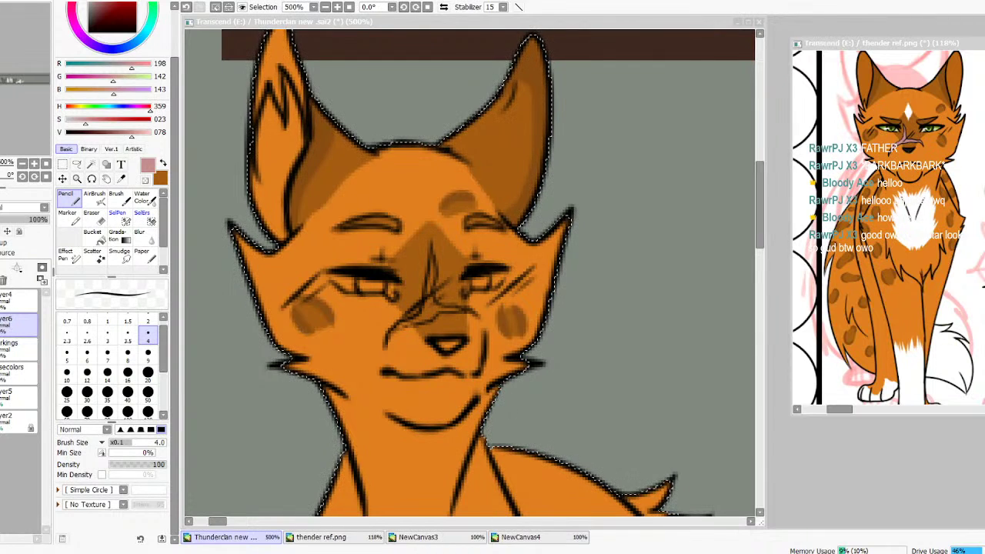
key(Return)
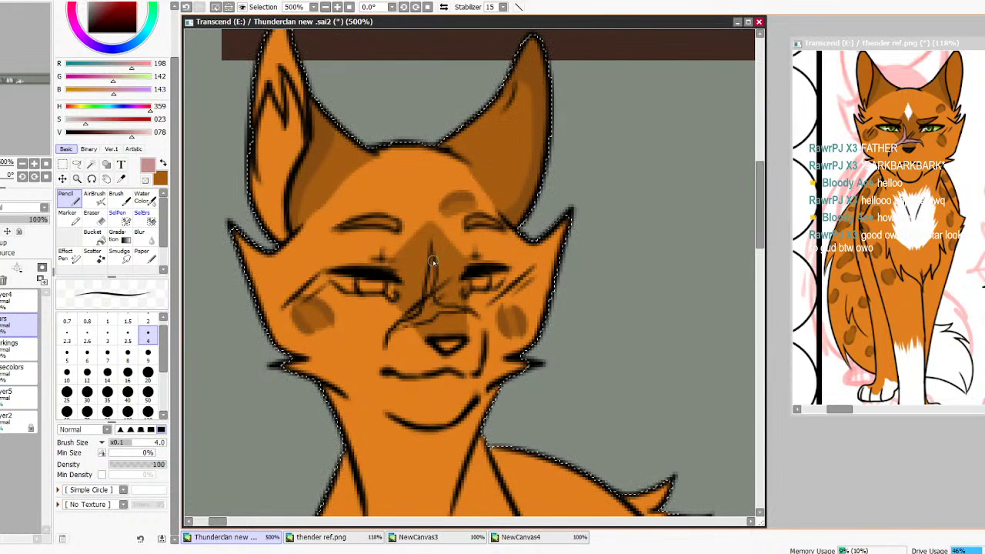
key(ctrl+z)
mouse_move(432, 257)
mouse_down()
mouse_move(428, 290)
mouse_move(463, 311)
mouse_up()
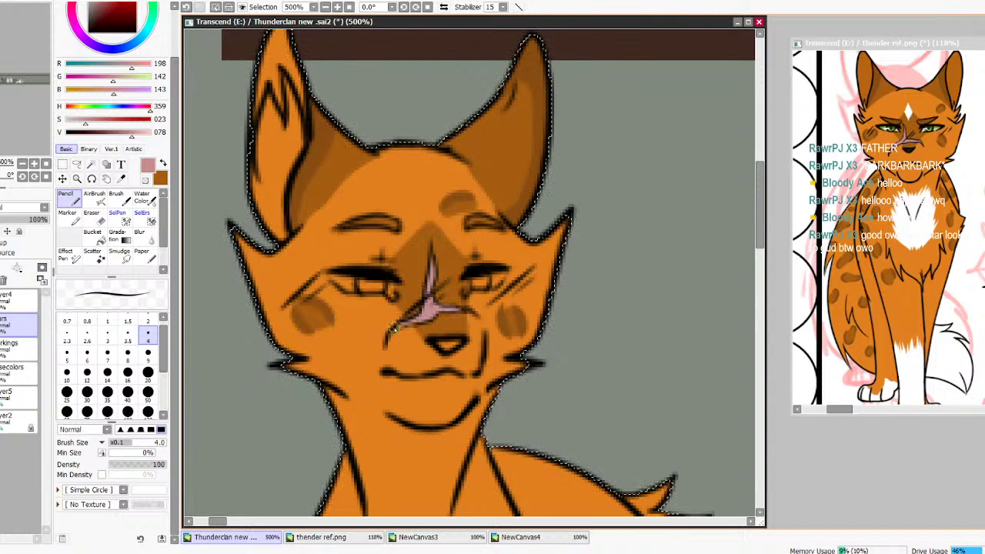
Try to paint a white (255, 255, 255) diamond between the eyebrows on the markings layer with a size 4 pencil
alt+click(320, 324)
alt+click(302, 322)
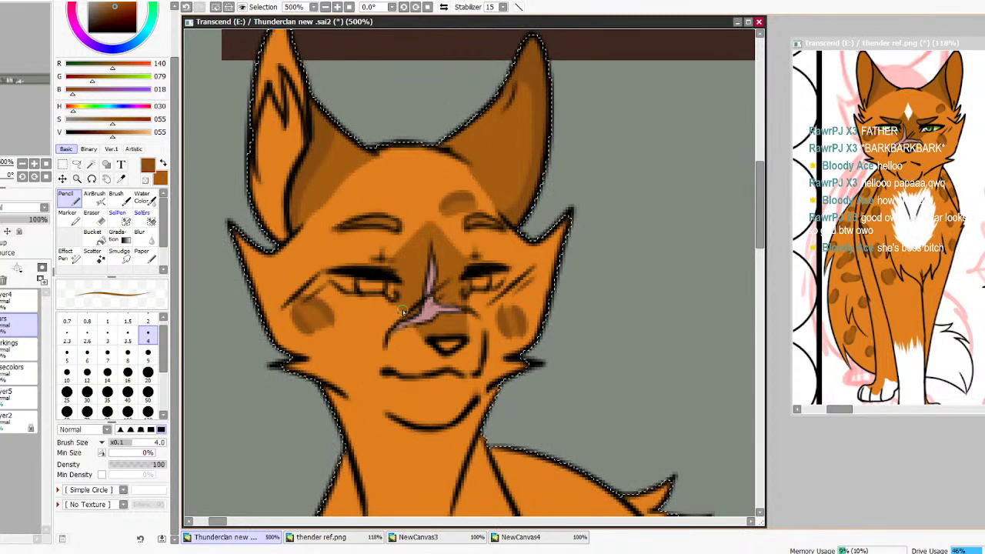
scroll(760, 210, down, 2)
drag(759, 210, 759, 218)
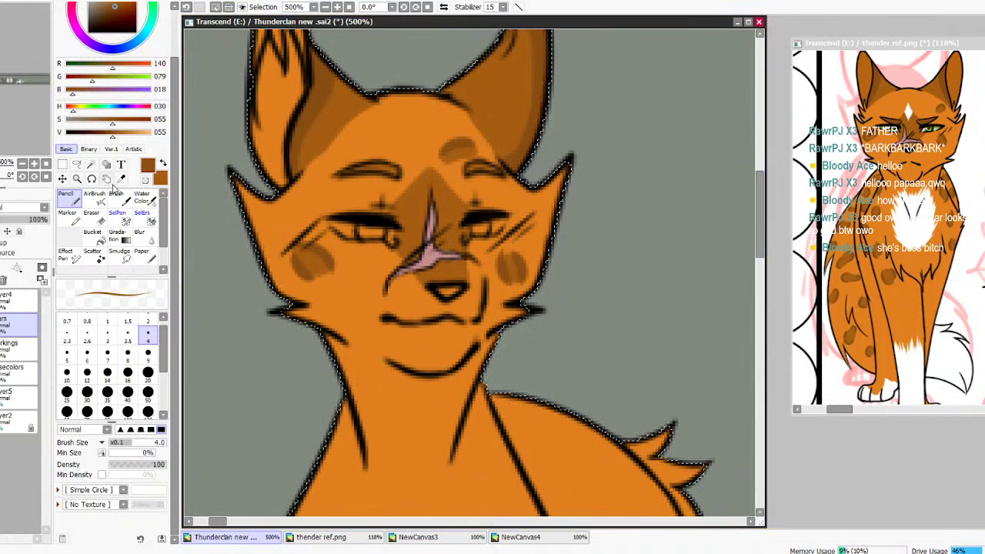
click(163, 166)
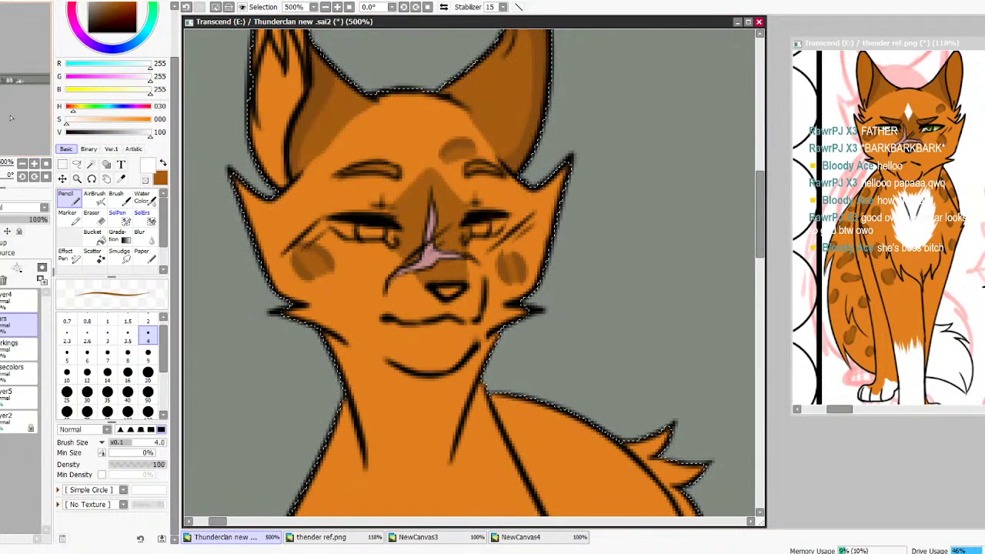
drag(164, 338, 164, 337)
click(18, 348)
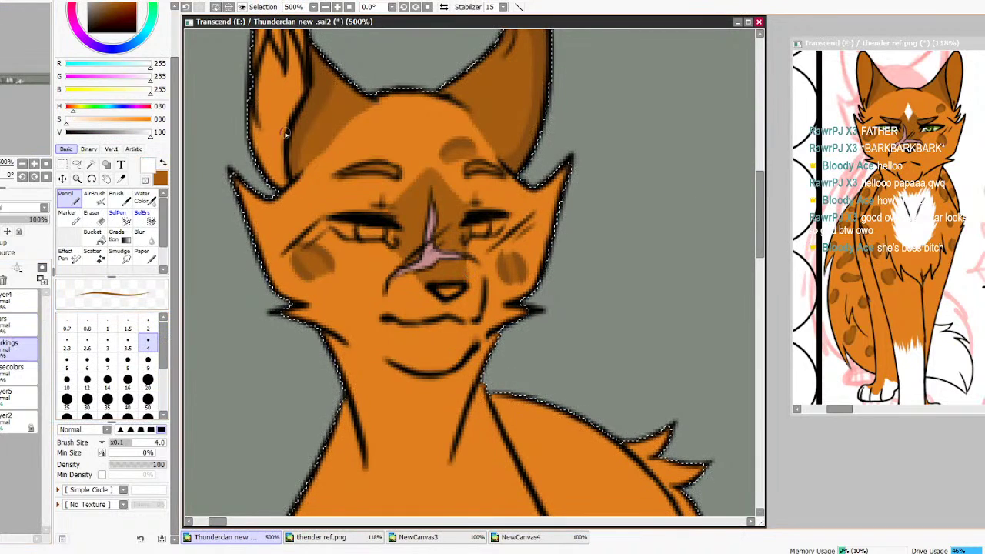
mouse_move(430, 153)
mouse_down()
mouse_move(420, 180)
mouse_move(430, 203)
mouse_up()
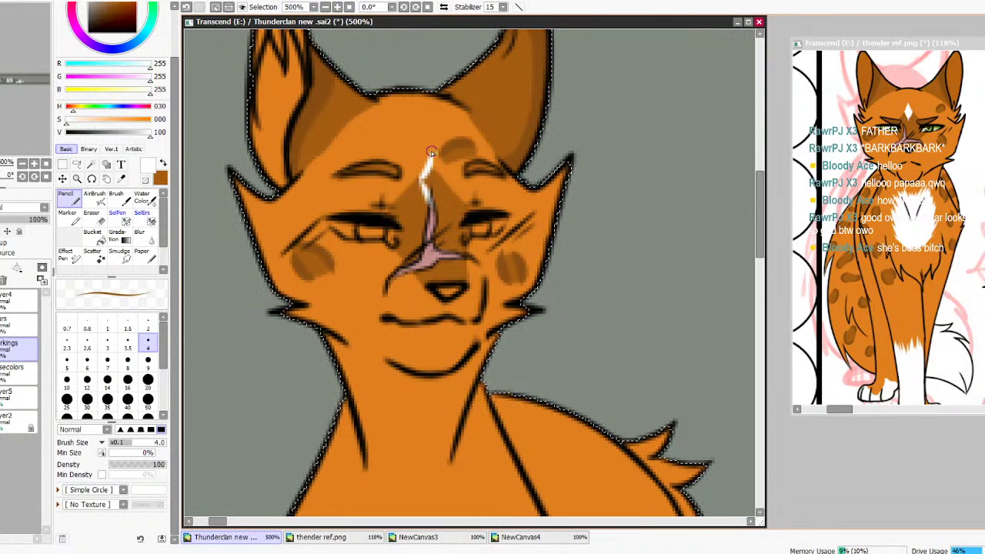
mouse_move(432, 154)
mouse_down()
mouse_move(443, 181)
mouse_move(431, 204)
mouse_up()
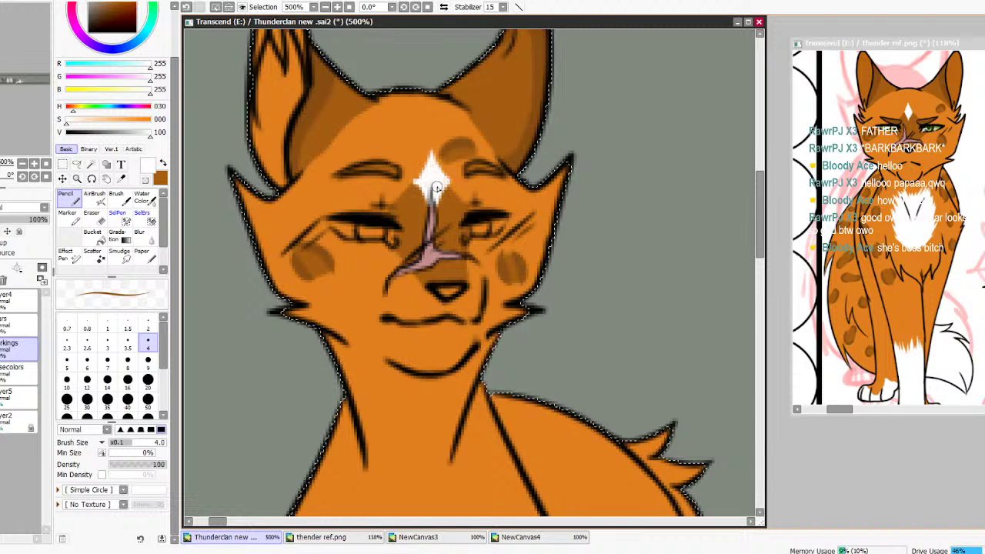
Undo the white diamond painted on the markings layer
key(e)
key(ctrl+z)
key(ctrl+z)
key(ctrl+z)
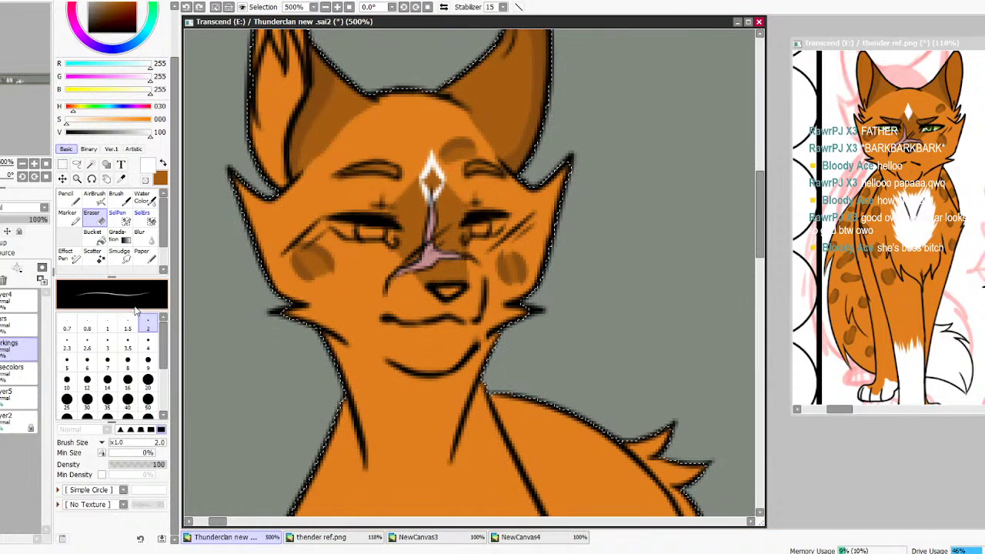
key(ctrl+z)
key(ctrl+z)
key(ctrl+z)
key(ctrl+z)
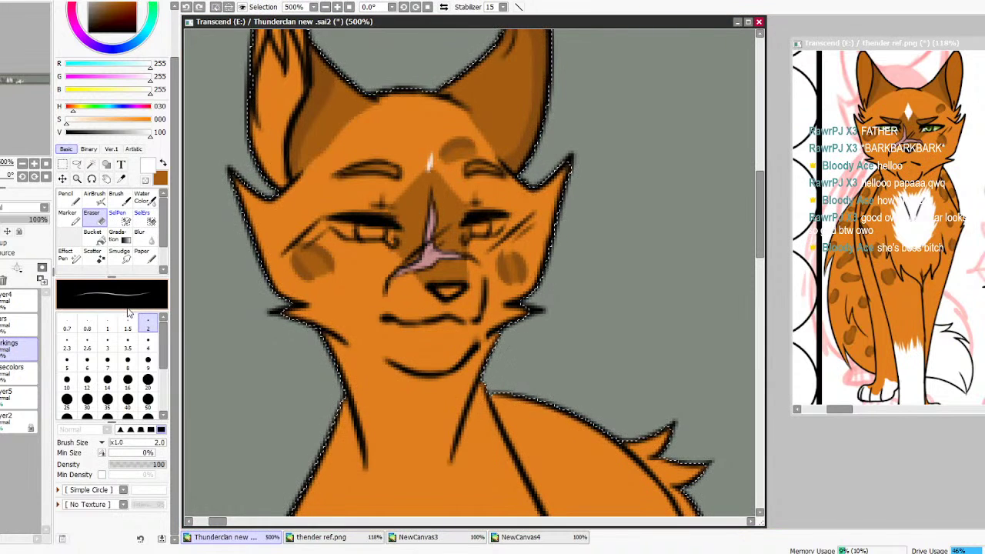
click(19, 368)
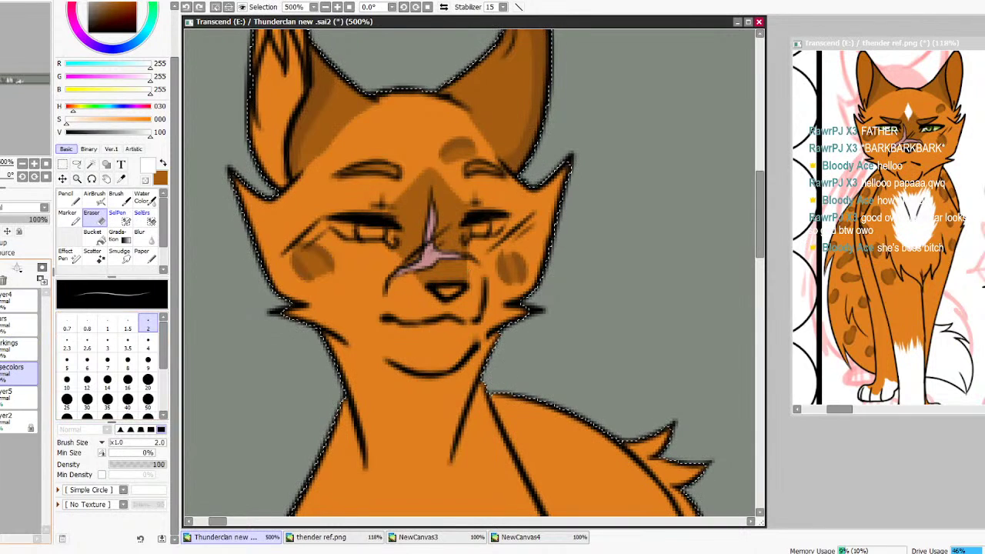
key(ctrl+z)
key(ctrl+z)
key(ctrl+z)
key(ctrl+z)
key(ctrl+z)
key(ctrl+z)
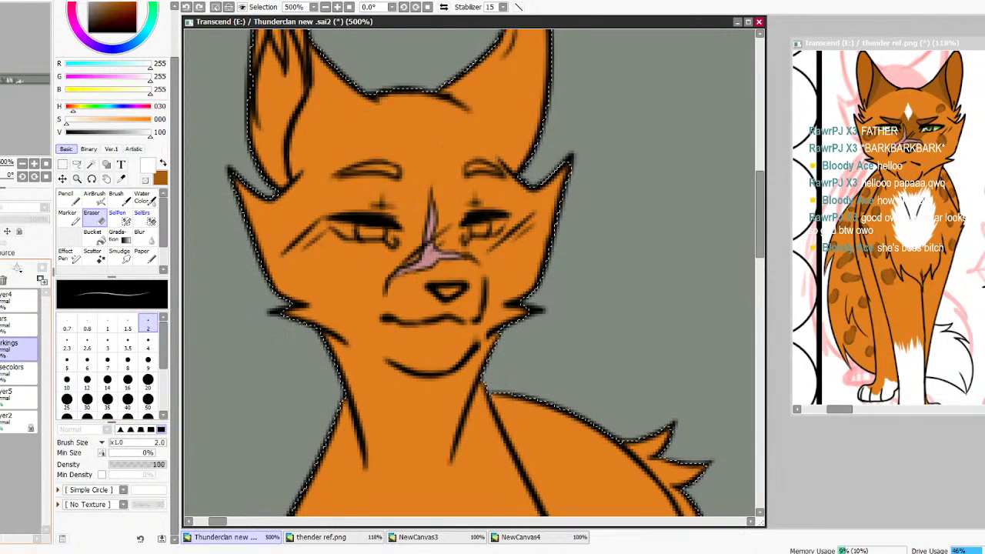
key(ctrl+z)
Add a new layer above markings and paint a white diamond between the eyebrows with a size 4 pencil
click(1, 267)
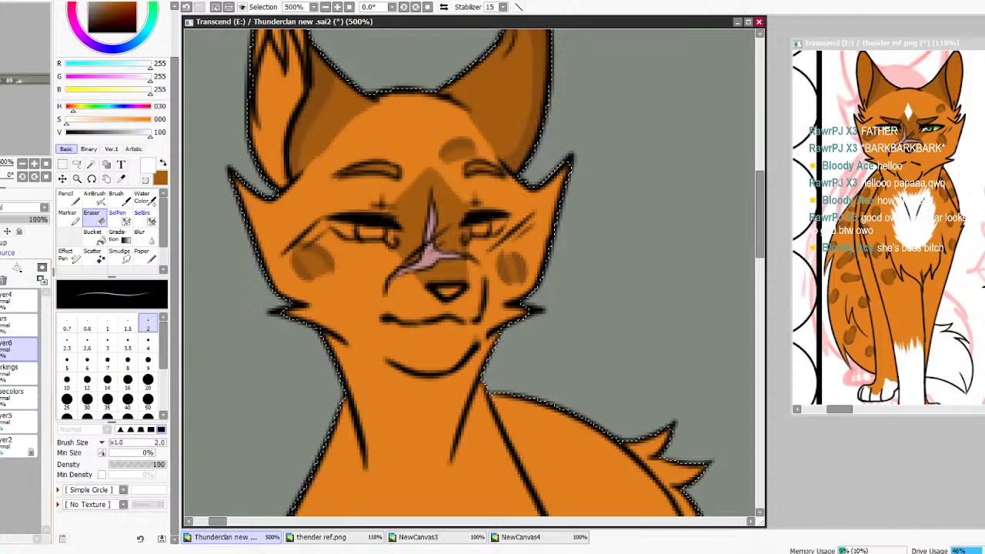
click(69, 198)
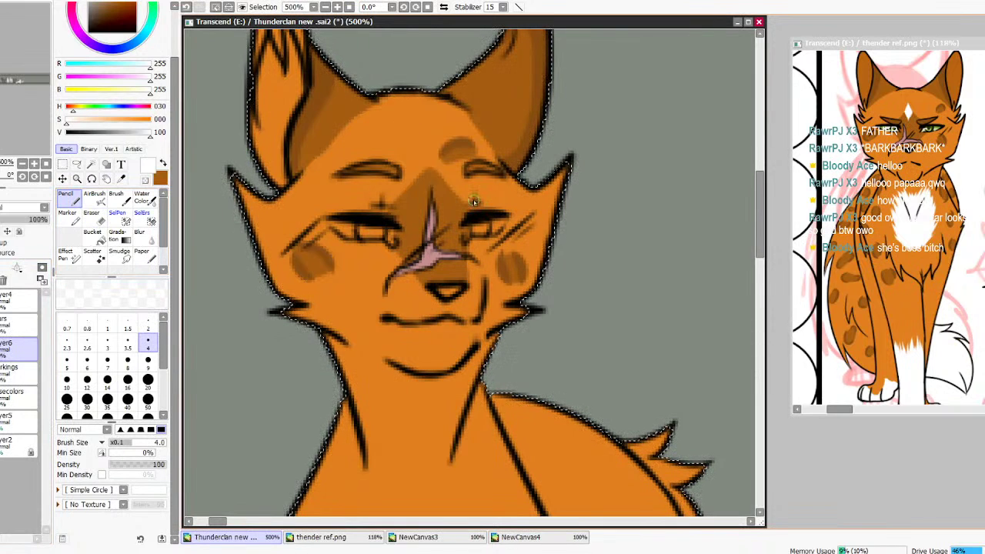
drag(431, 158, 431, 206)
mouse_move(413, 184)
mouse_down()
mouse_move(448, 185)
mouse_move(430, 180)
mouse_move(430, 161)
mouse_move(431, 164)
mouse_up()
Try to shift the white forehead diamond slightly with a freeform transform, and undo the attempt
key(ctrl+z)
key(ctrl+d)
key(ctrl+t)
drag(434, 189, 437, 189)
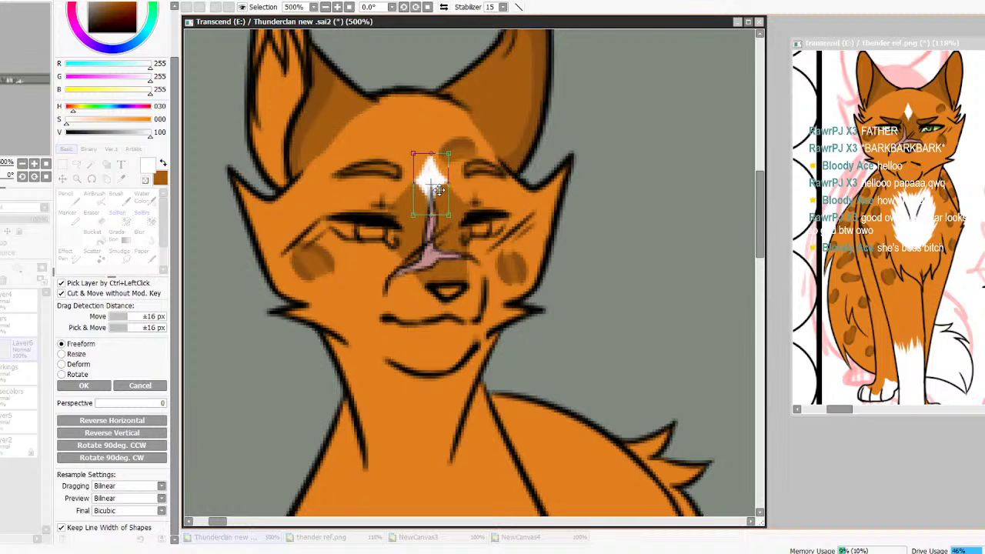
click(104, 385)
key(ctrl+z)
key(ctrl+z)
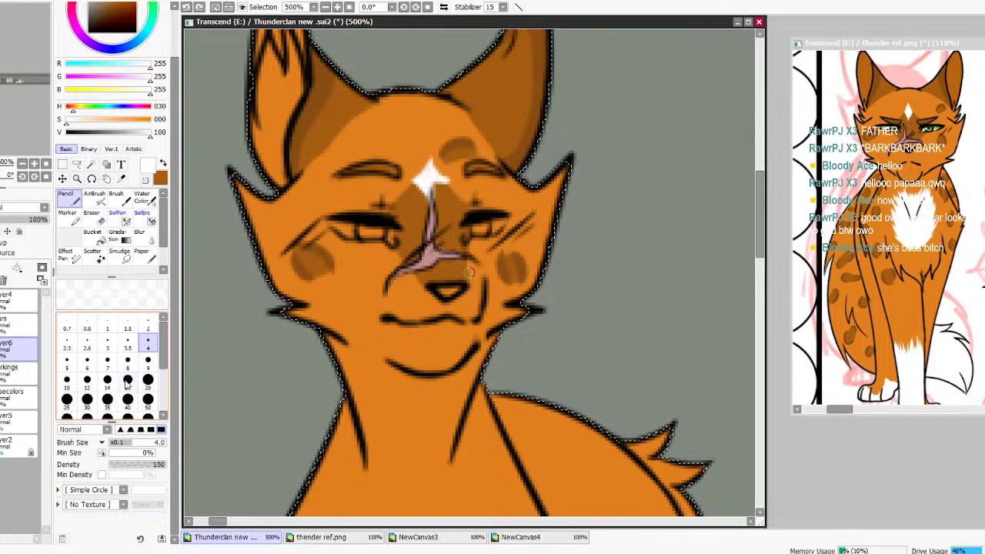
Refine the white forehead diamond into a clean, pointed shape using a size 4 pencil and a size 2 eraser
drag(446, 182, 438, 182)
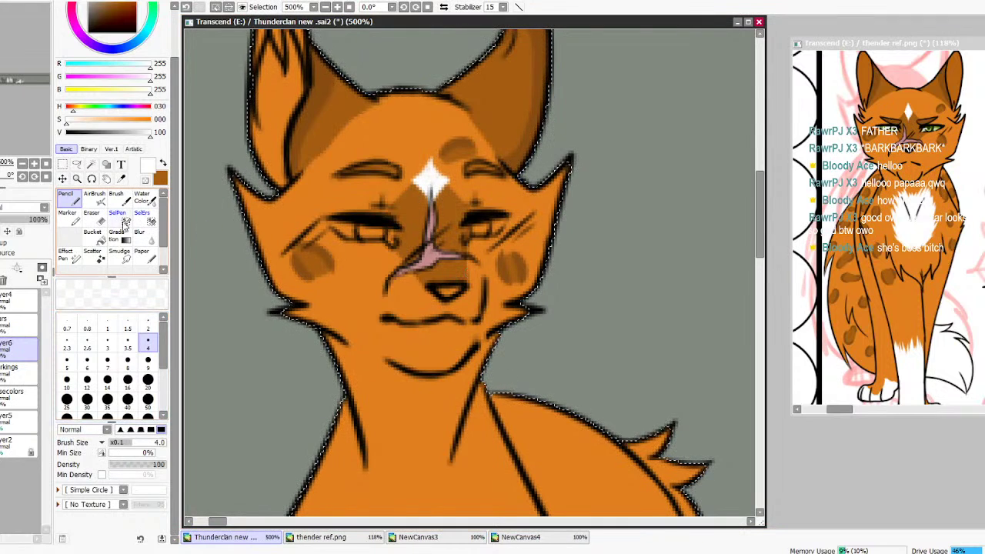
key(e)
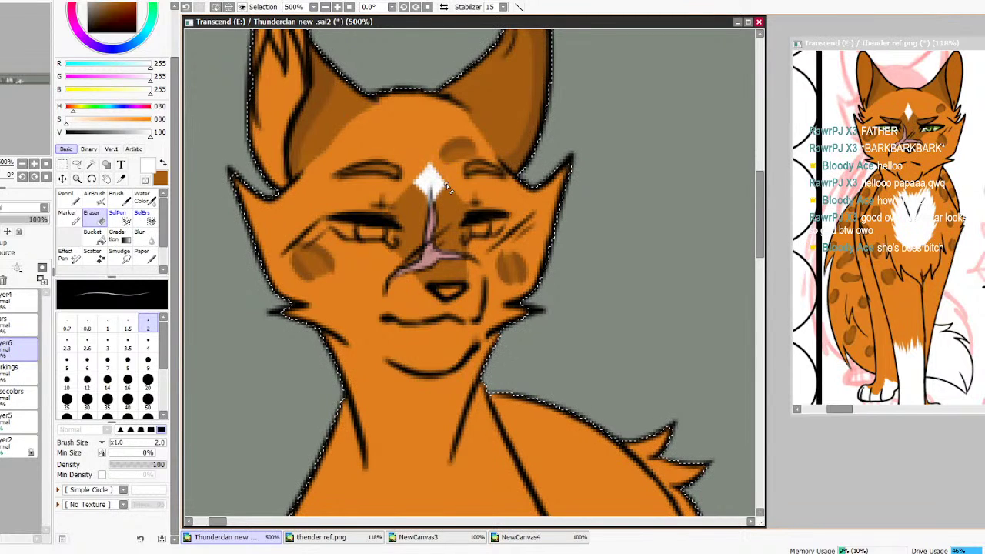
key(n)
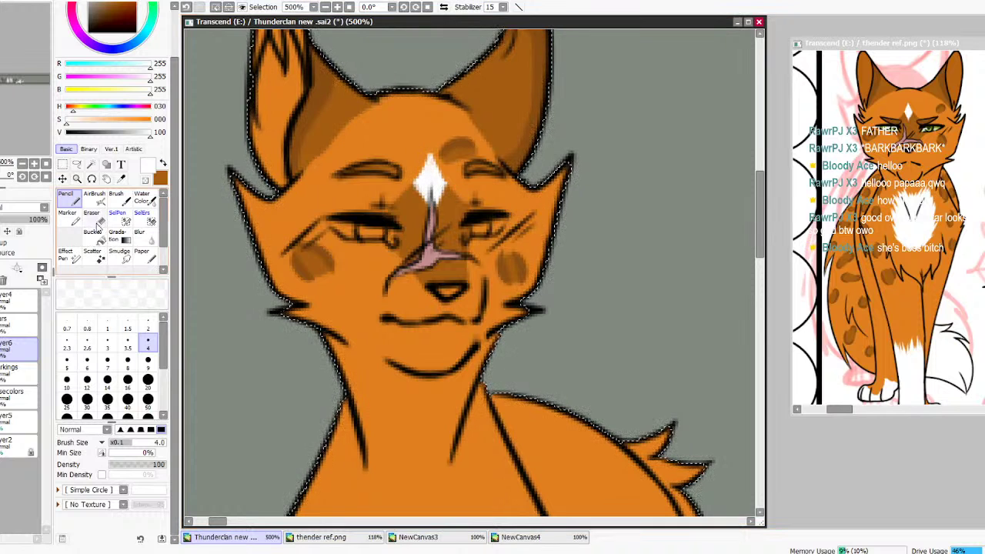
click(92, 217)
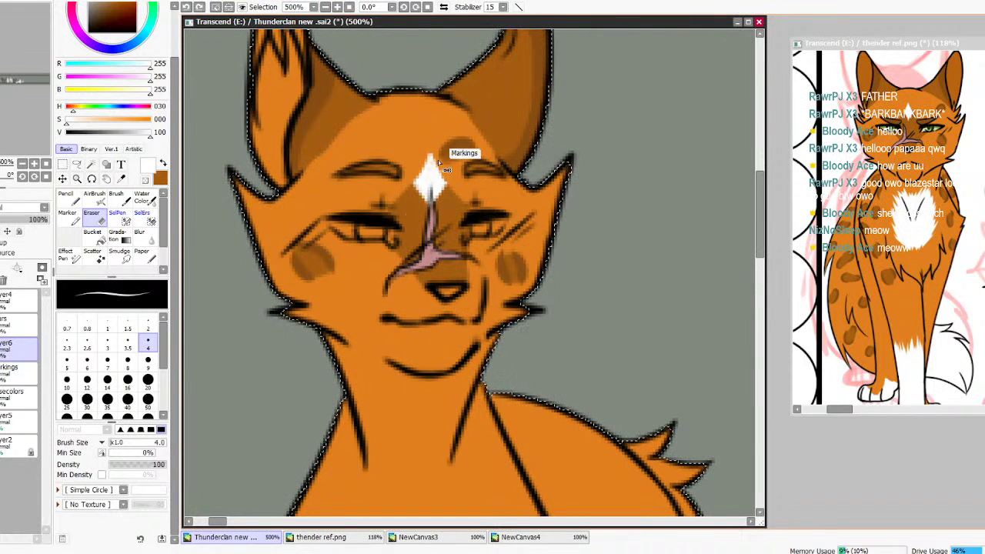
drag(442, 171, 428, 149)
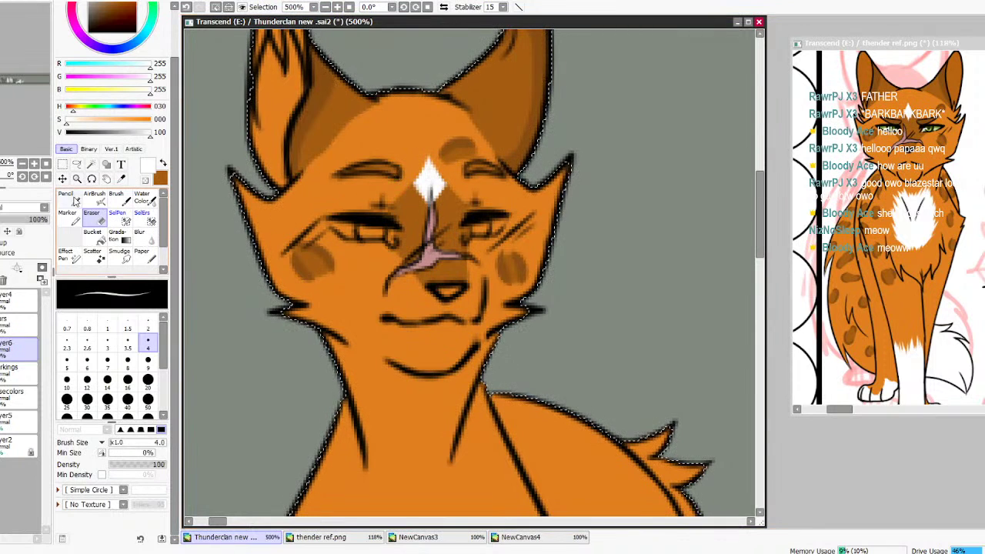
key(n)
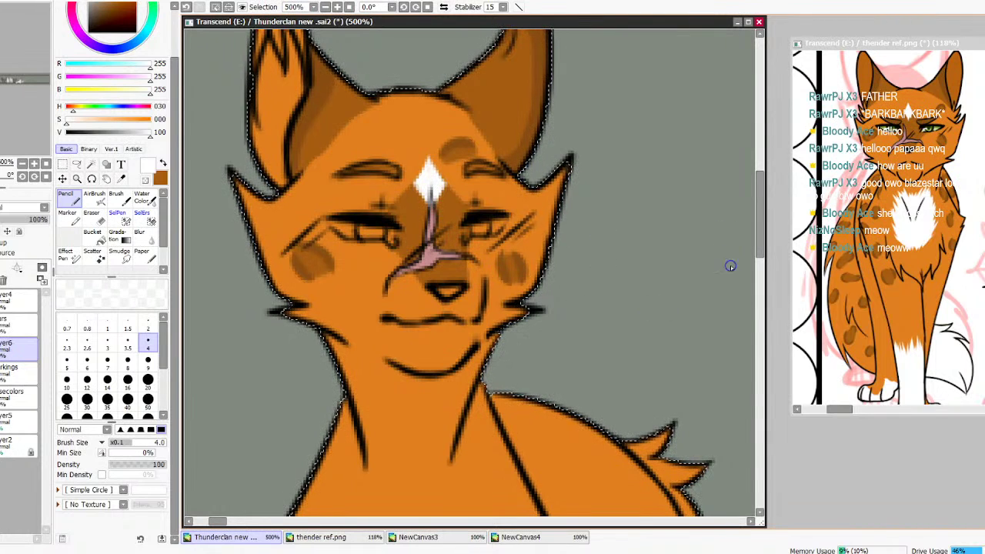
Rename the forehead diamond's layer and make the markings layer active, with the pencil at size 9
drag(760, 249, 762, 305)
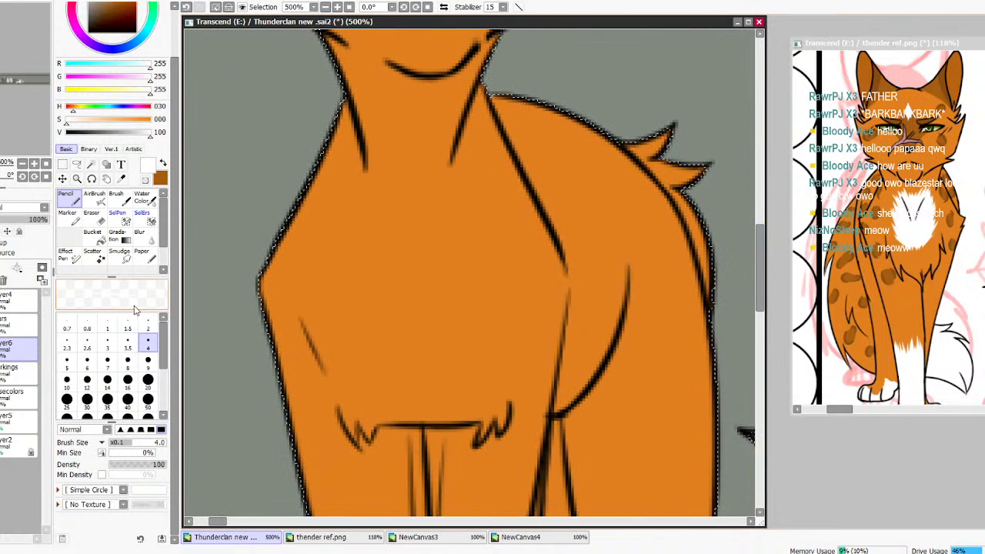
click(148, 364)
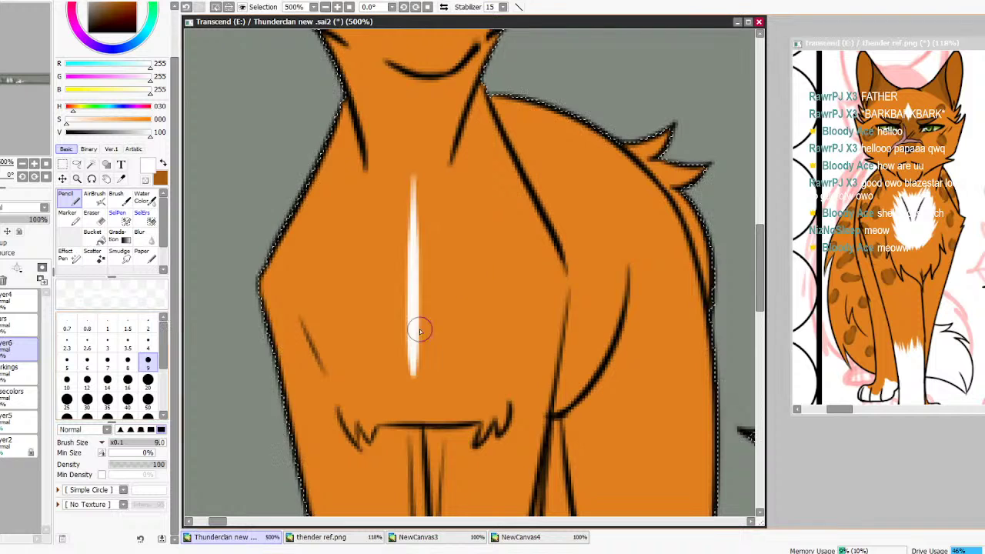
click(11, 375)
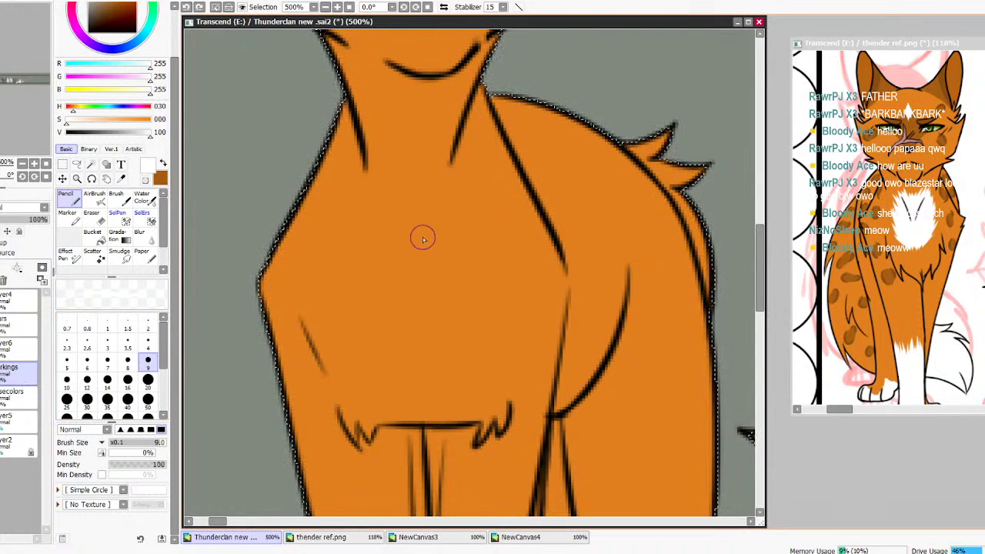
click(10, 354)
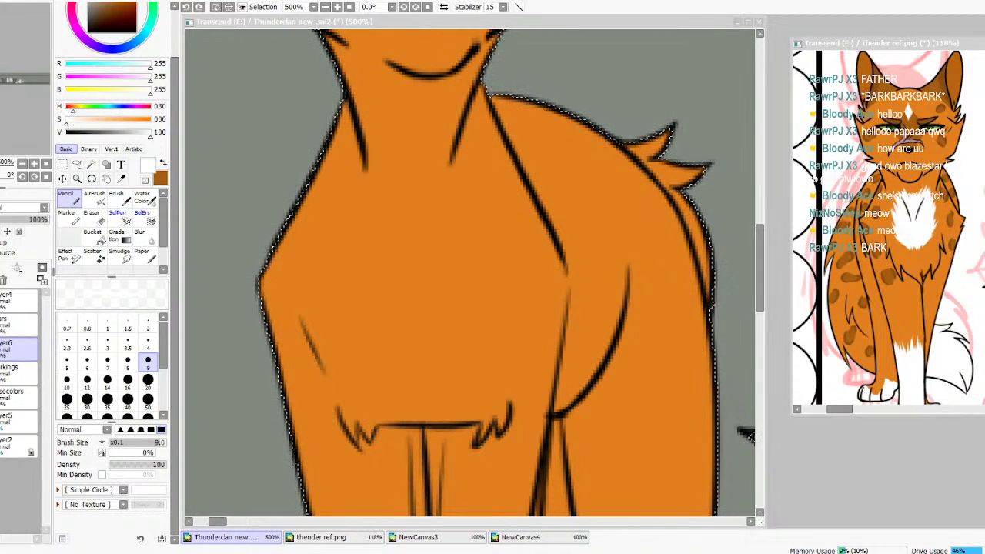
click(8, 368)
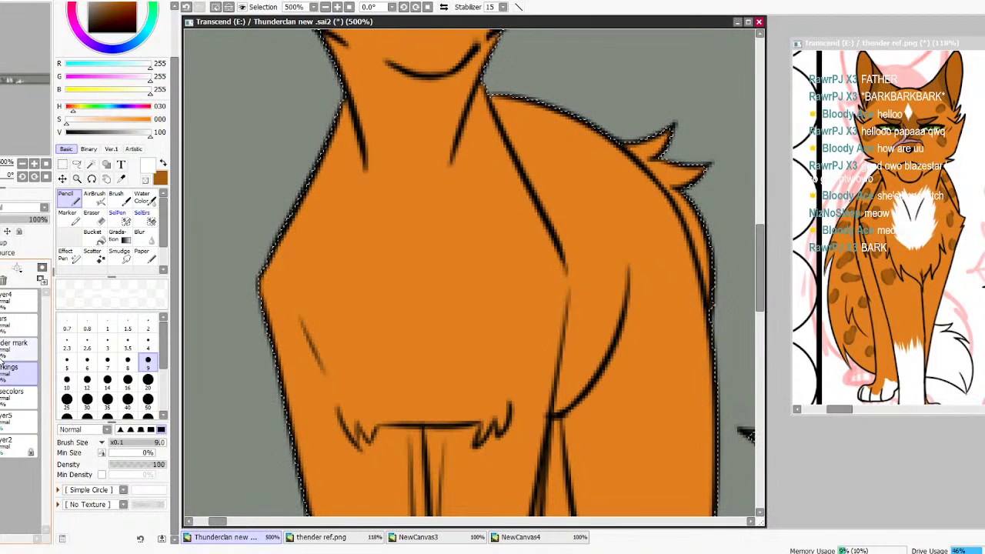
Paint a solid white chest patch with spiky, fur-like edges on the markings layer, following the reference
key(ctrl+z)
drag(378, 208, 409, 314)
drag(409, 201, 416, 342)
mouse_move(424, 200)
mouse_down()
mouse_move(415, 342)
mouse_move(457, 200)
mouse_move(439, 330)
mouse_move(445, 201)
mouse_move(407, 292)
mouse_move(409, 326)
mouse_move(397, 321)
mouse_move(358, 216)
mouse_move(407, 337)
mouse_move(354, 304)
mouse_move(444, 302)
mouse_move(485, 272)
mouse_move(424, 334)
mouse_move(478, 256)
mouse_move(435, 314)
mouse_move(402, 323)
mouse_move(370, 356)
mouse_move(406, 337)
mouse_move(406, 362)
mouse_move(400, 336)
mouse_move(433, 334)
mouse_move(484, 356)
mouse_move(441, 330)
mouse_move(433, 384)
mouse_move(408, 375)
mouse_move(403, 329)
mouse_move(469, 347)
mouse_move(500, 308)
mouse_move(470, 293)
mouse_move(477, 287)
mouse_up()
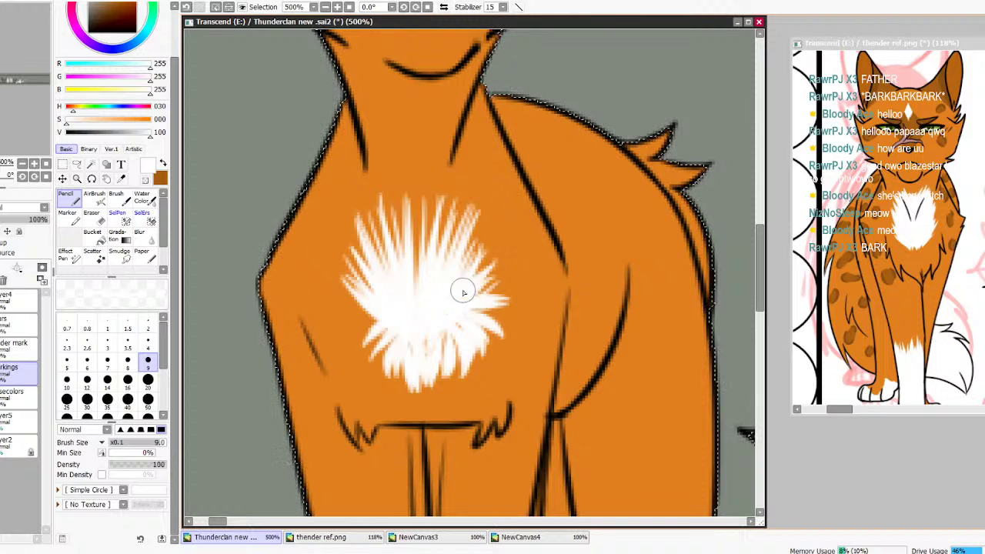
mouse_move(356, 311)
mouse_down()
mouse_move(385, 327)
mouse_move(391, 313)
mouse_move(360, 341)
mouse_move(365, 363)
mouse_move(381, 360)
mouse_move(393, 335)
mouse_move(374, 366)
mouse_move(391, 342)
mouse_move(443, 343)
mouse_move(420, 322)
mouse_up()
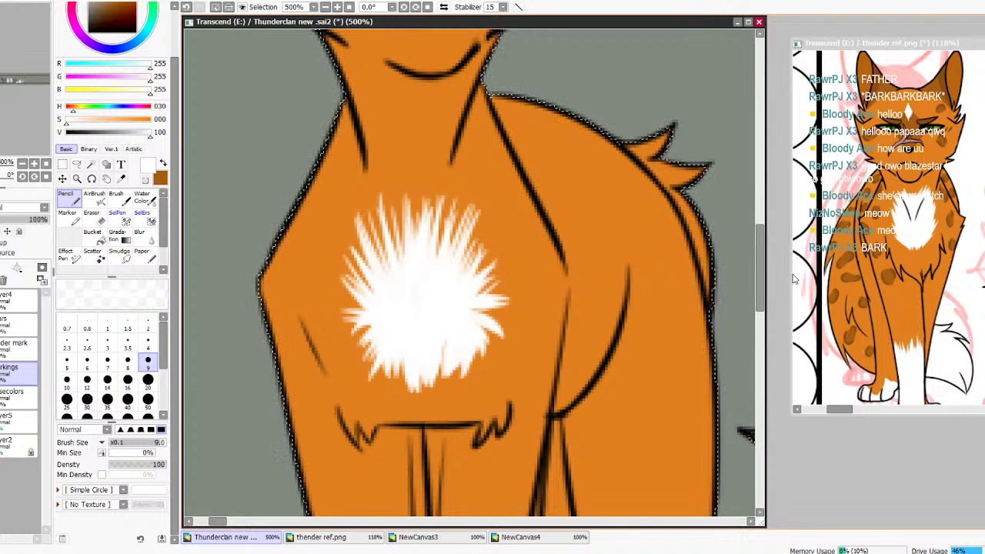
Paint a white stocking with a jagged upper edge on one front leg and white toes on the other front paw, following the reference
click(934, 50)
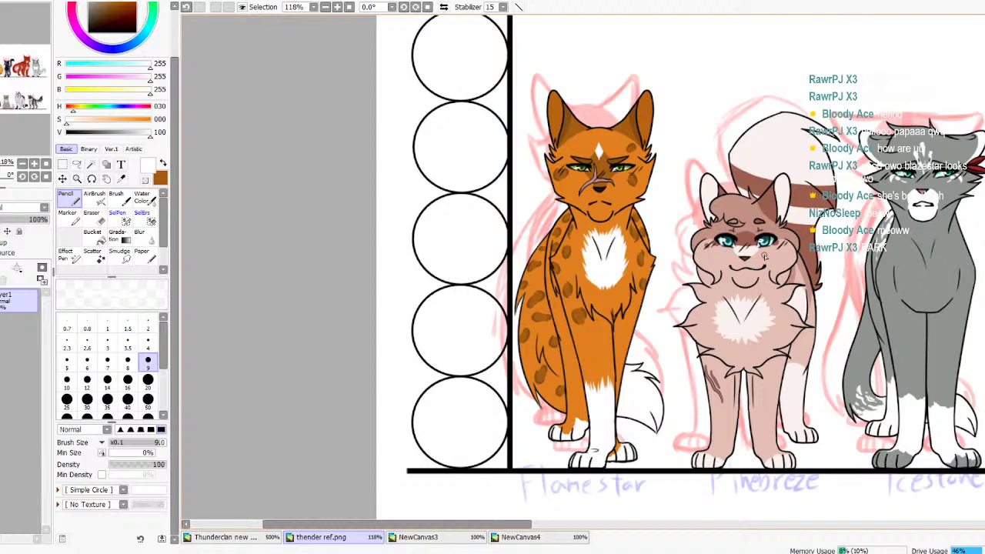
click(974, 2)
drag(905, 44, 883, 39)
scroll(877, 223, down, 3)
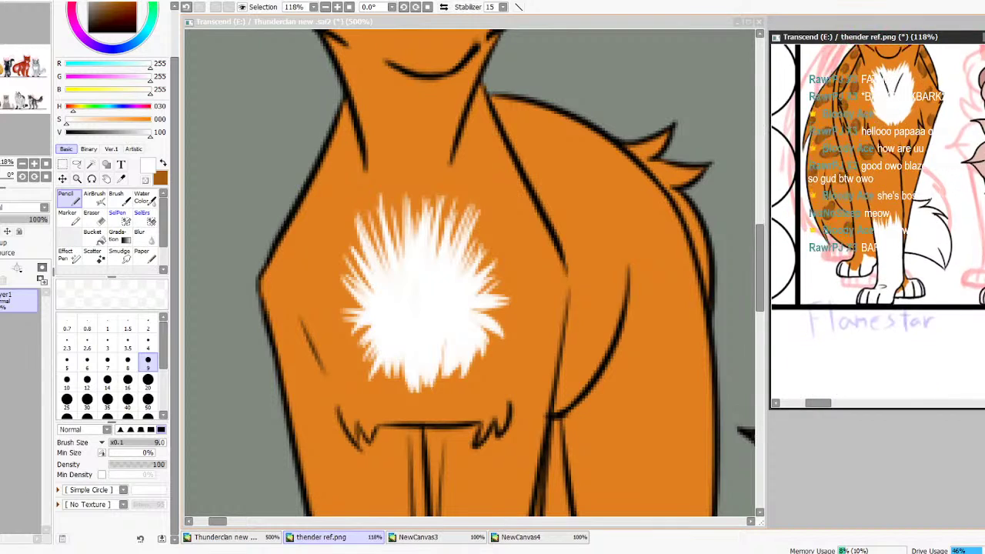
drag(764, 297, 764, 376)
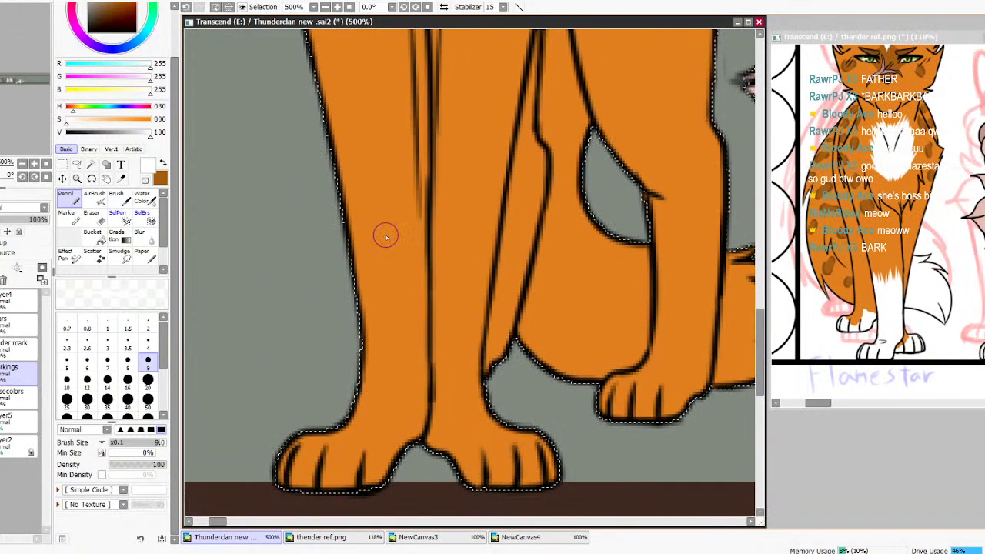
mouse_move(351, 208)
mouse_down()
mouse_move(378, 316)
mouse_move(366, 218)
mouse_move(374, 261)
mouse_move(377, 322)
mouse_move(374, 177)
mouse_move(379, 323)
mouse_up()
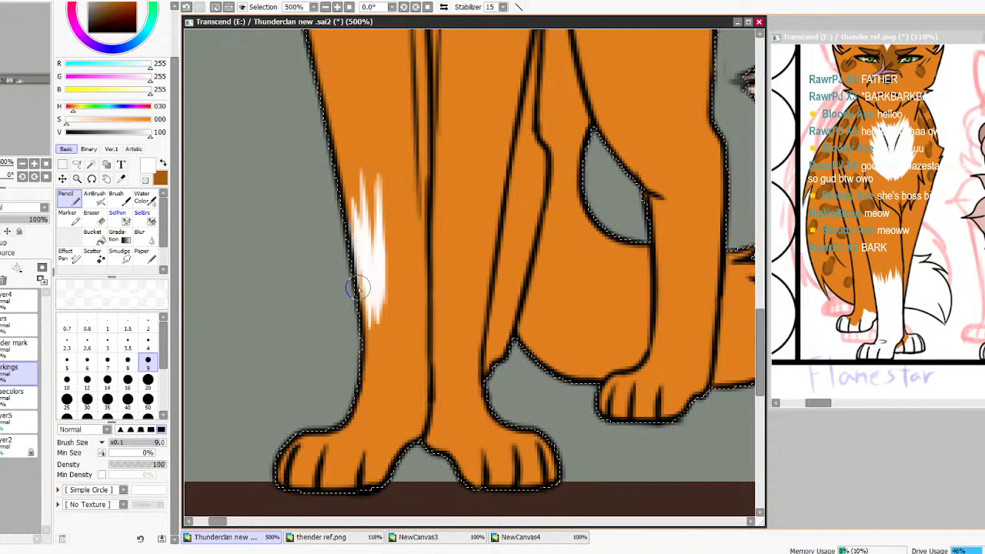
mouse_move(388, 235)
mouse_down()
mouse_move(389, 315)
mouse_move(400, 182)
mouse_move(401, 315)
mouse_move(417, 218)
mouse_move(422, 300)
mouse_up()
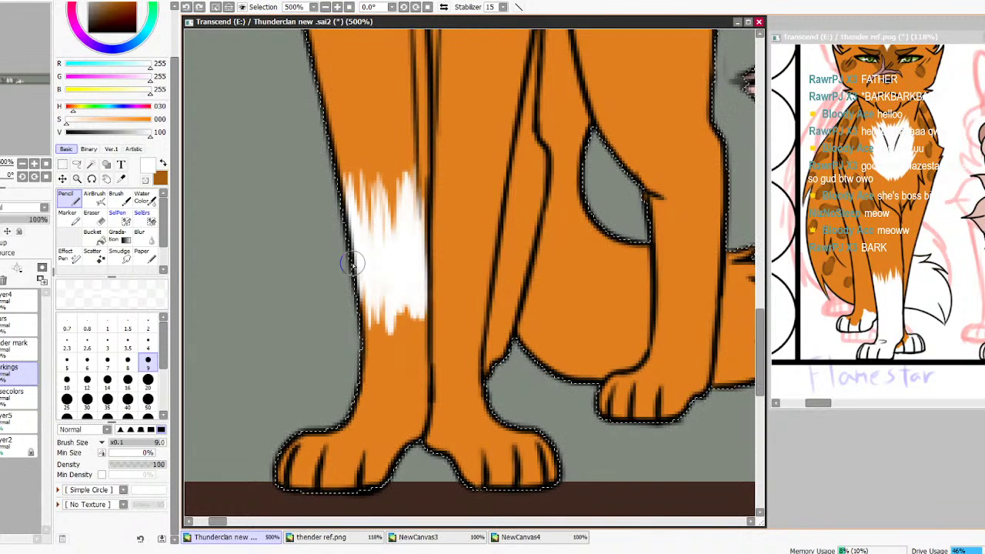
mouse_move(381, 312)
mouse_down()
mouse_move(405, 351)
mouse_move(411, 325)
mouse_move(414, 367)
mouse_move(418, 325)
mouse_move(415, 389)
mouse_move(416, 358)
mouse_move(416, 382)
mouse_up()
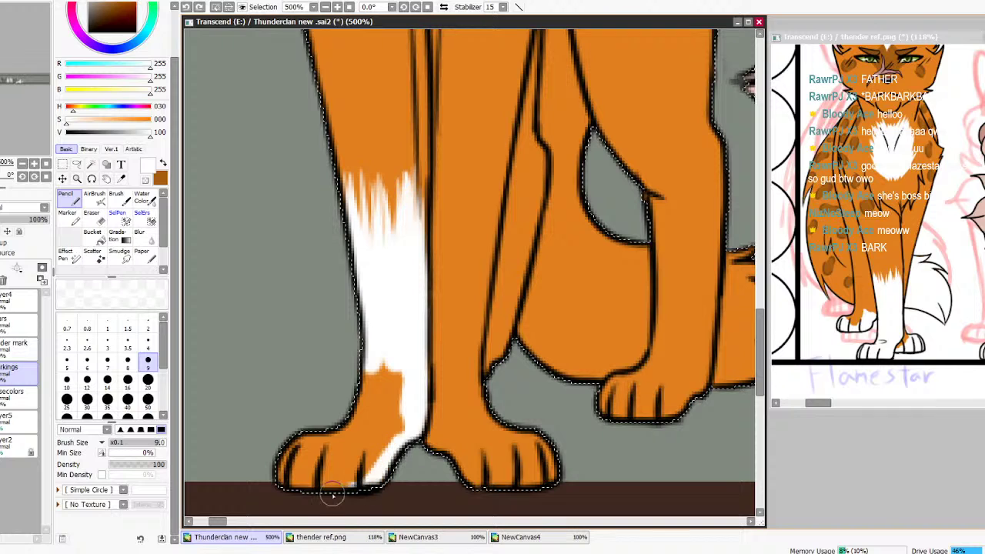
mouse_move(362, 477)
mouse_down()
mouse_move(285, 455)
mouse_move(384, 458)
mouse_move(303, 446)
mouse_move(385, 402)
mouse_move(386, 348)
mouse_move(403, 358)
mouse_move(386, 355)
mouse_move(333, 418)
mouse_move(365, 390)
mouse_up()
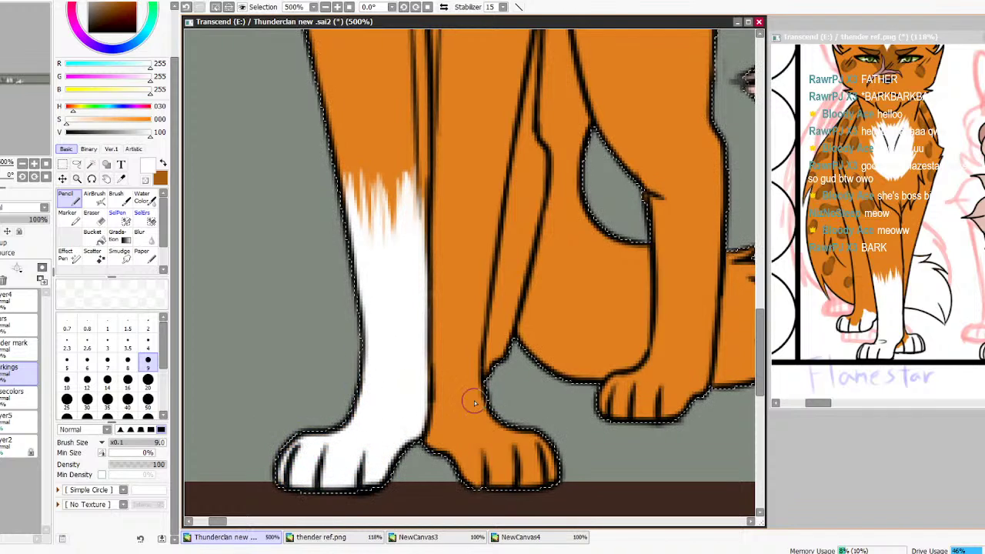
mouse_move(547, 426)
mouse_down()
mouse_move(513, 444)
mouse_move(503, 461)
mouse_move(461, 458)
mouse_move(444, 473)
mouse_move(464, 462)
mouse_move(498, 484)
mouse_move(513, 464)
mouse_move(488, 470)
mouse_move(523, 496)
mouse_move(515, 471)
mouse_up()
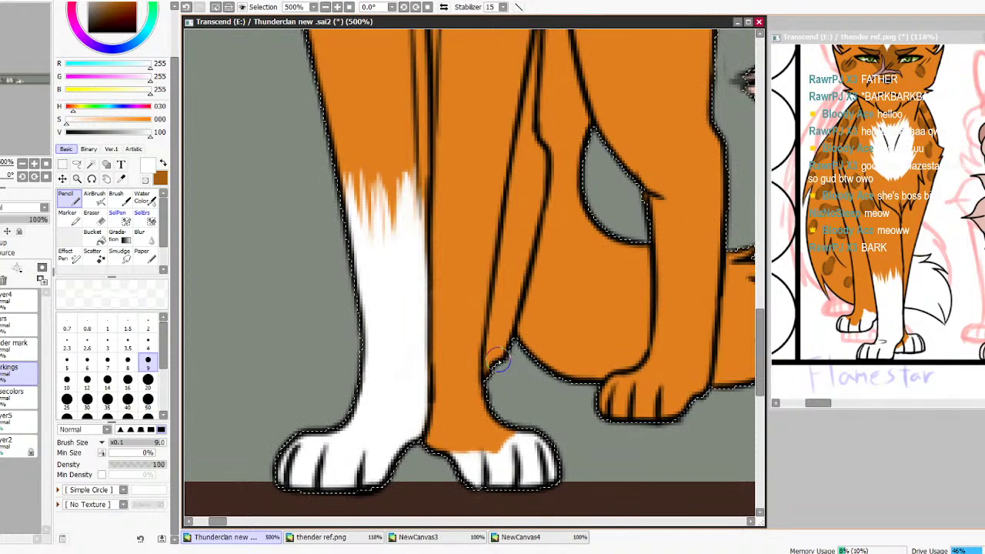
Paint the visible part of the far hind paw and the whole near hind paw white with jagged upper edges, following the reference
mouse_move(511, 344)
mouse_down()
mouse_move(487, 345)
mouse_move(505, 334)
mouse_move(493, 363)
mouse_move(492, 340)
mouse_move(506, 376)
mouse_move(499, 324)
mouse_up()
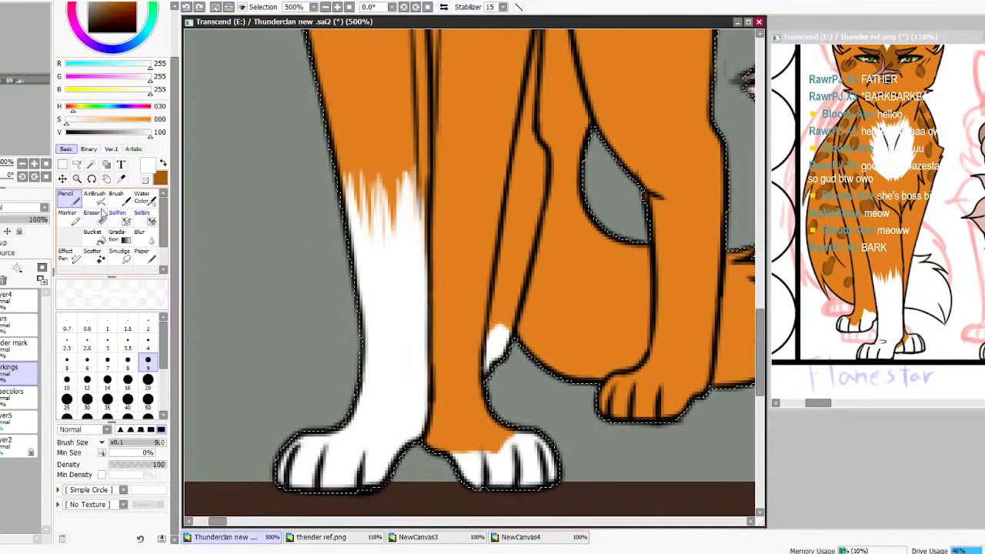
key(e)
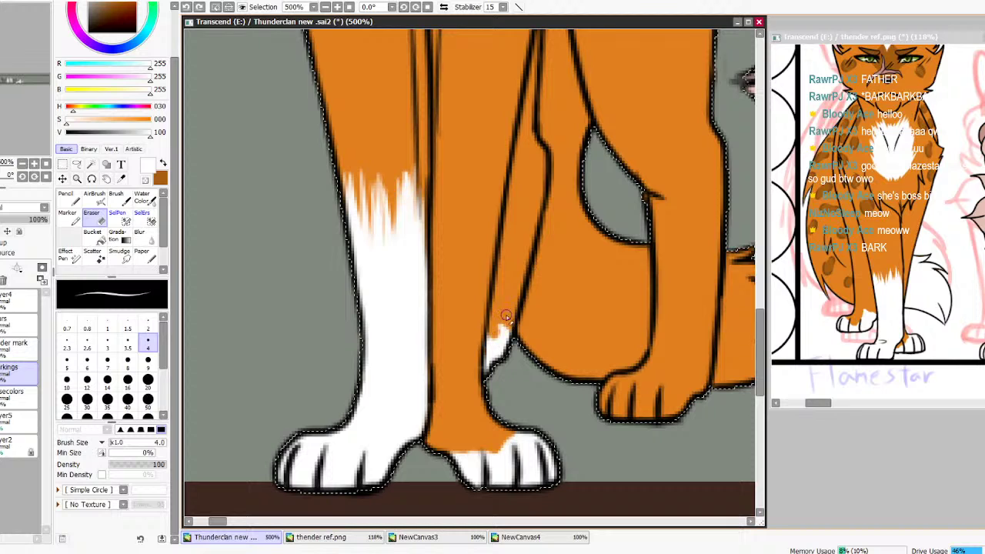
key(n)
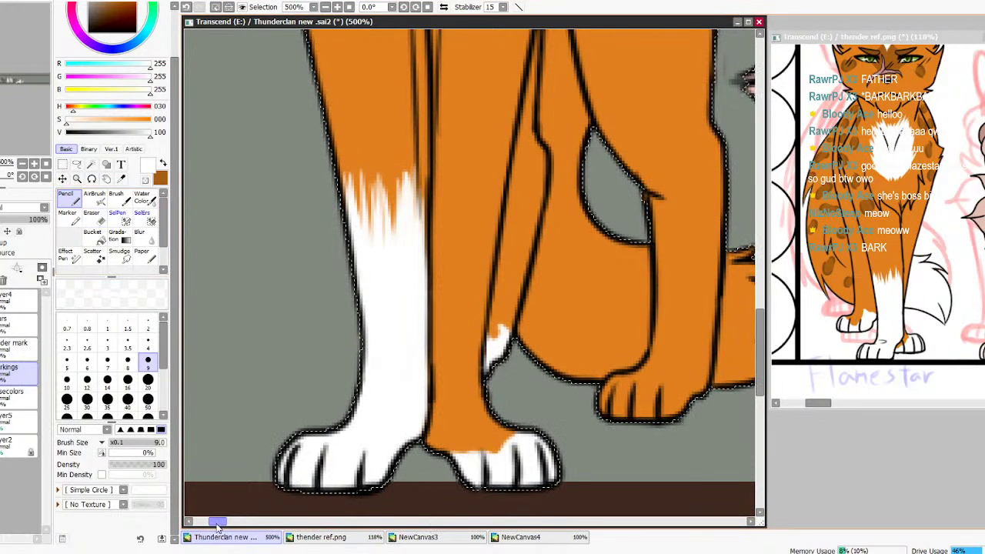
drag(217, 525, 226, 526)
mouse_move(434, 366)
mouse_down()
mouse_move(383, 311)
mouse_move(400, 393)
mouse_move(415, 393)
mouse_move(399, 367)
mouse_move(428, 370)
mouse_move(411, 411)
mouse_move(383, 437)
mouse_move(370, 434)
mouse_move(390, 351)
mouse_move(366, 378)
mouse_up()
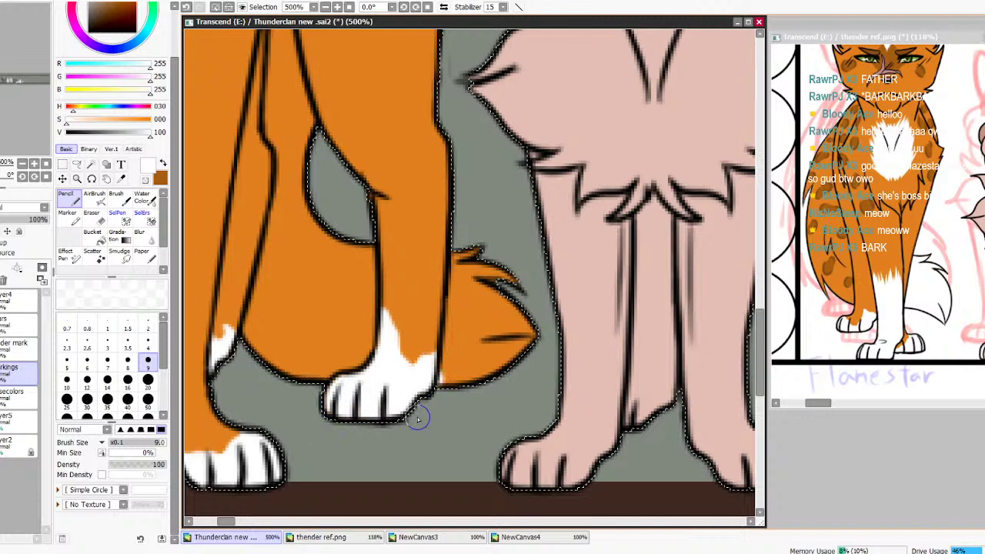
key(e)
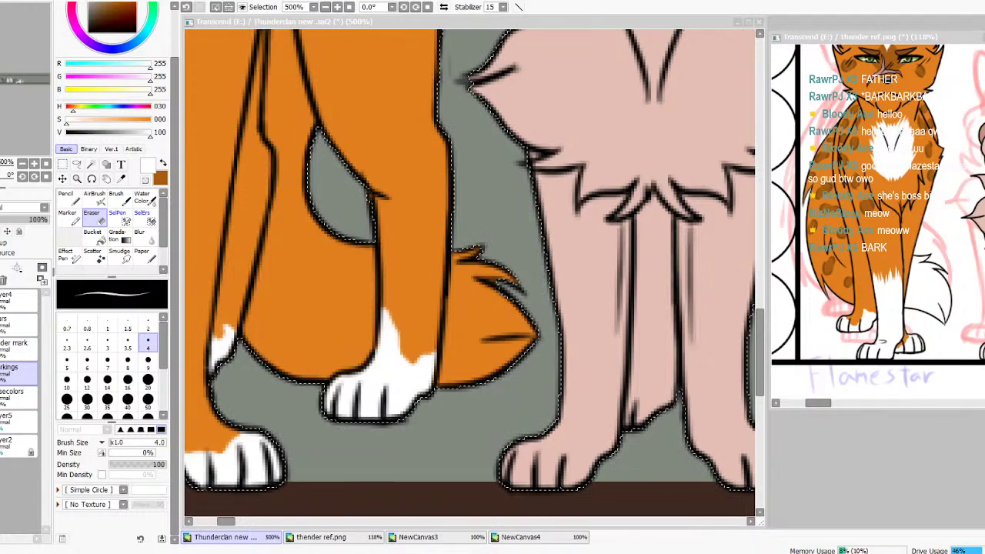
click(330, 538)
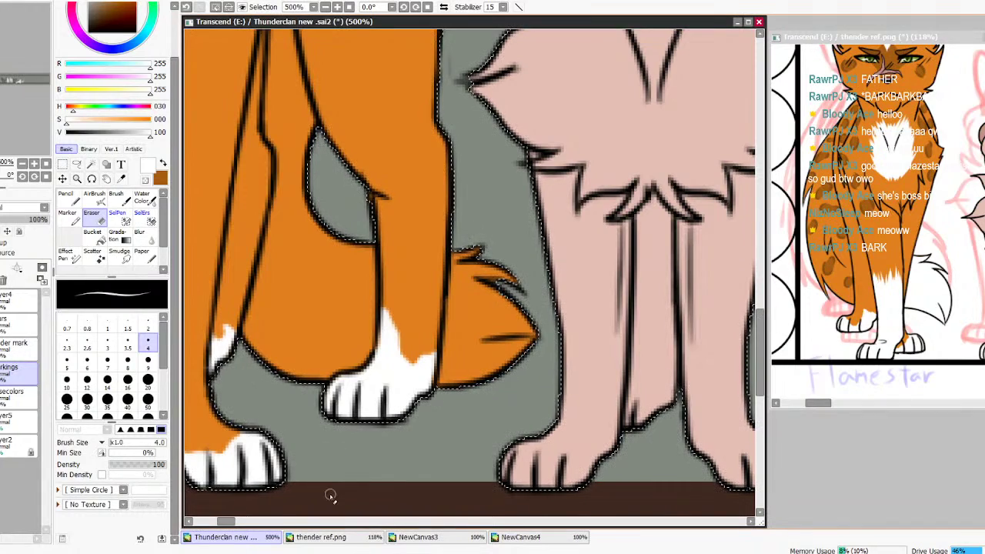
Sample the dark brown from the orange cat's shaded ear as the pencil colour
click(326, 7)
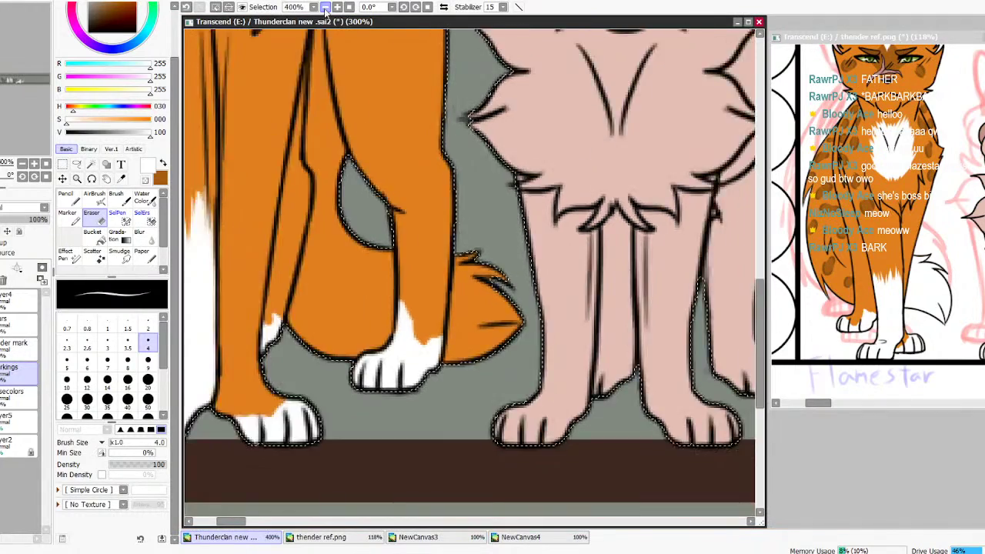
click(326, 7)
click(326, 7)
click(326, 7)
scroll(743, 245, up, 3)
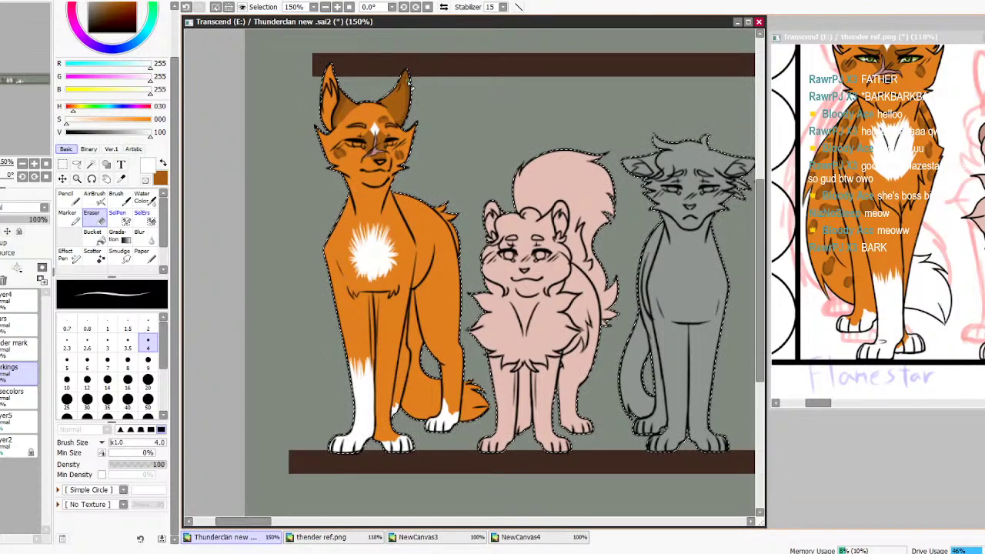
alt+click(407, 109)
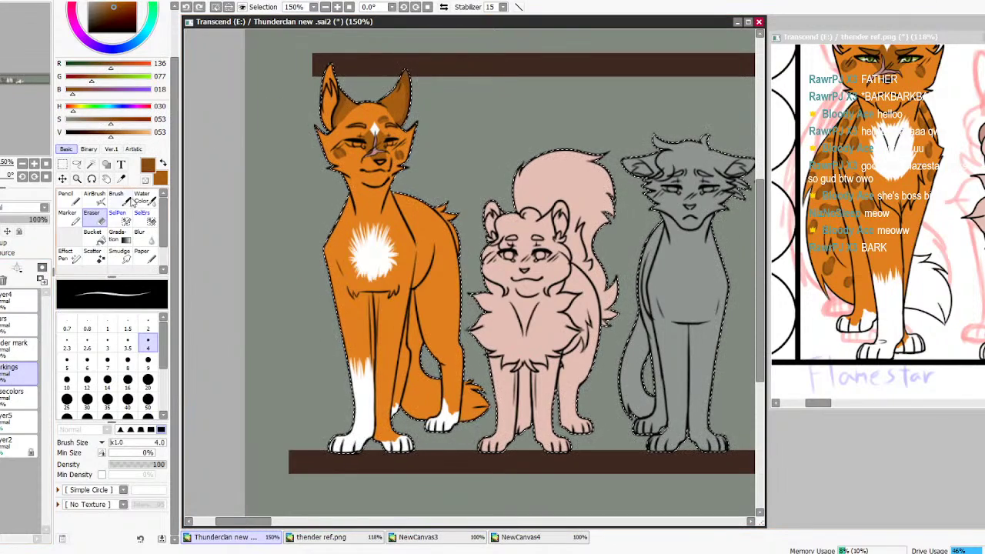
click(66, 196)
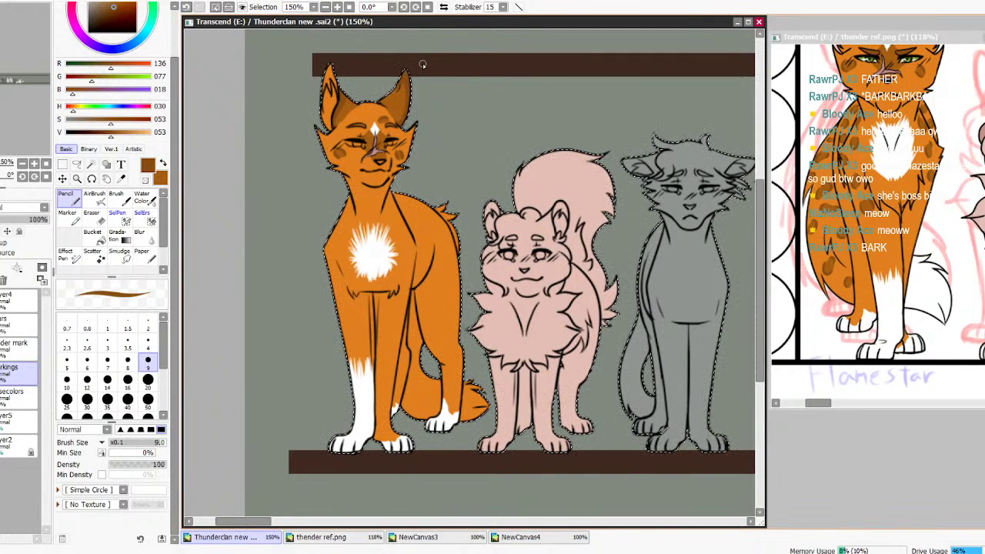
Paint five lighter brown oval spots along the orange cat's outer shoulder and front leg with the size 9 pencil
click(337, 7)
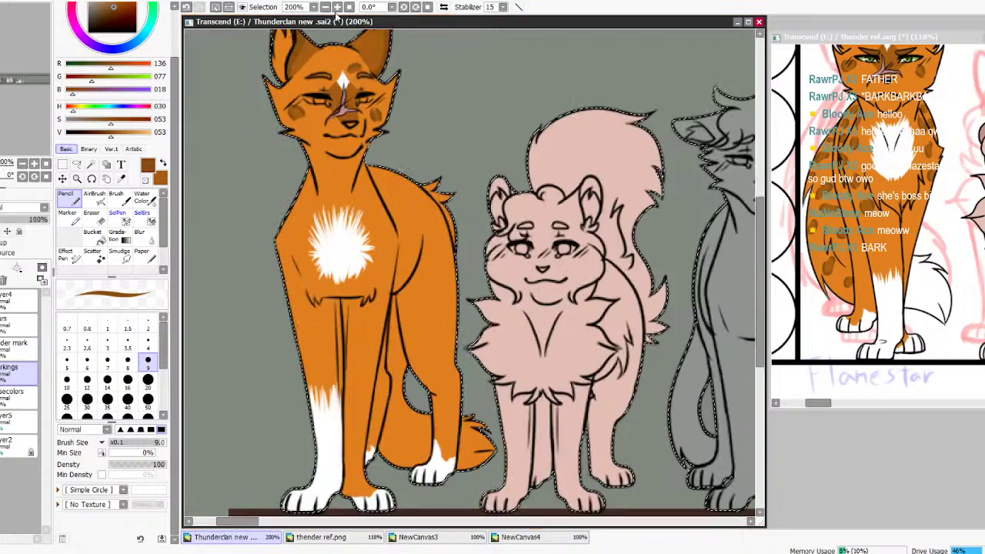
click(326, 7)
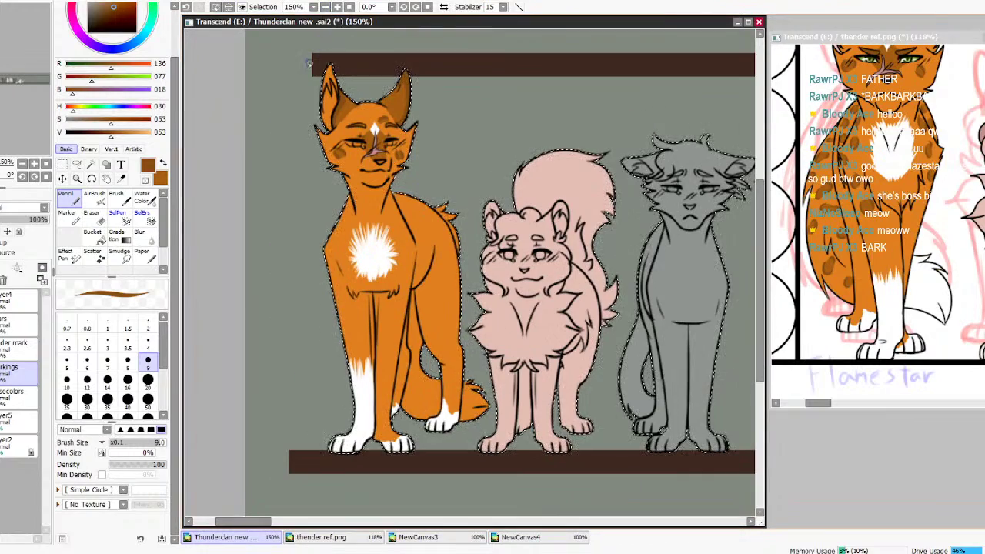
click(337, 7)
click(337, 7)
click(337, 7)
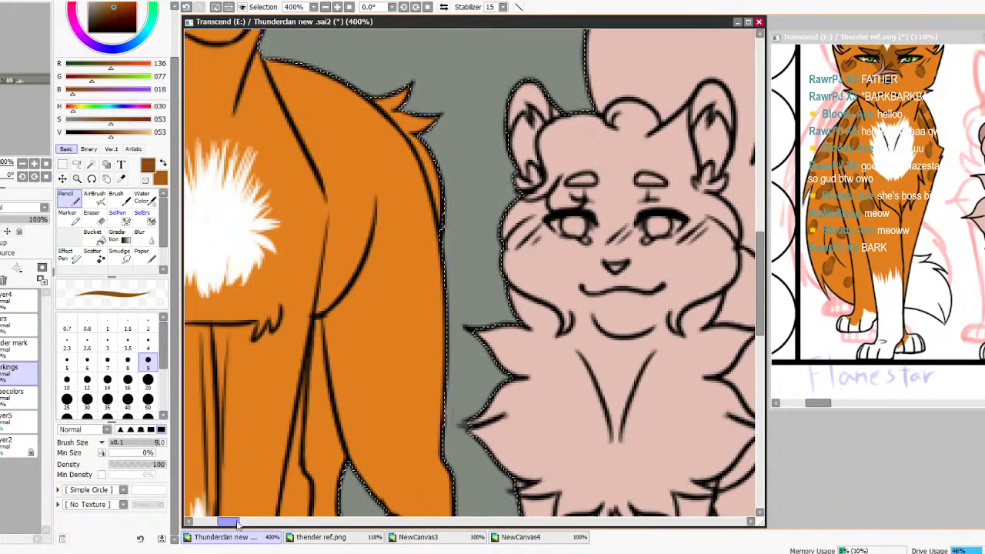
drag(234, 522, 228, 523)
click(161, 177)
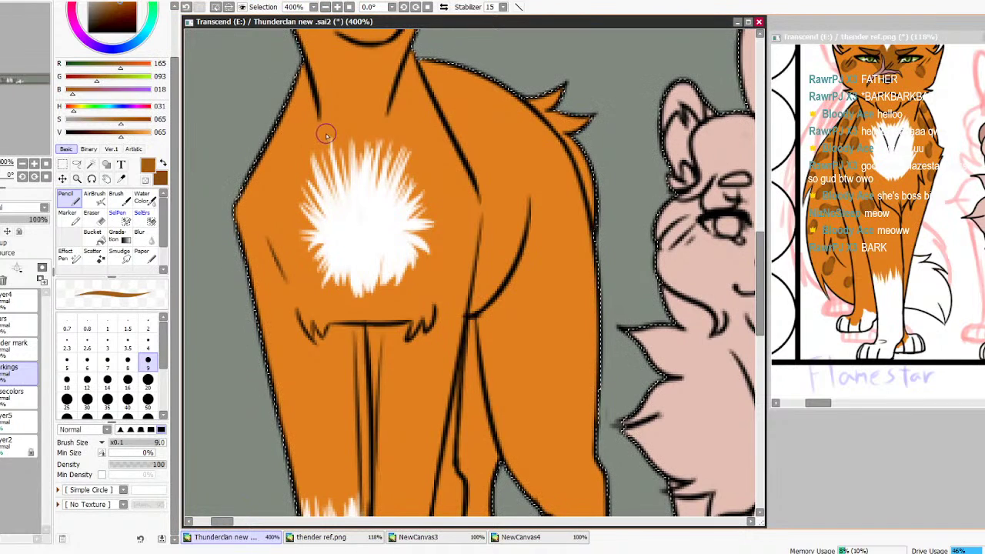
drag(293, 144, 288, 146)
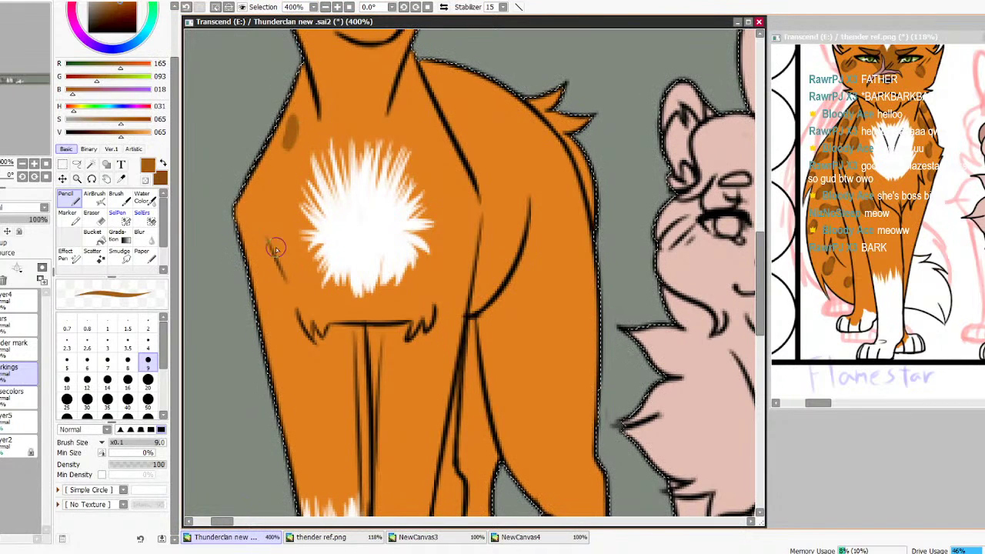
drag(273, 182, 267, 204)
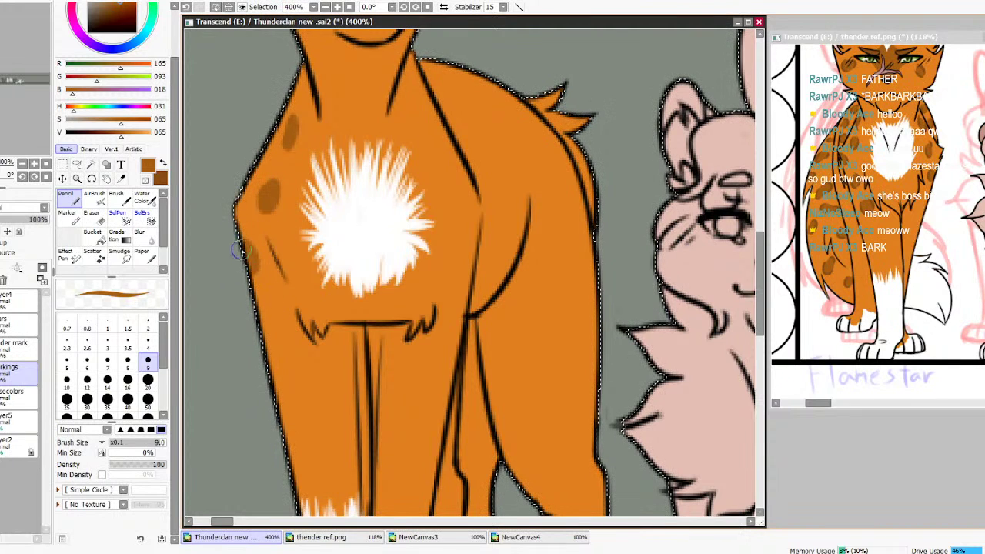
drag(271, 316, 280, 333)
mouse_move(311, 369)
mouse_down()
mouse_move(305, 375)
mouse_move(317, 380)
mouse_up()
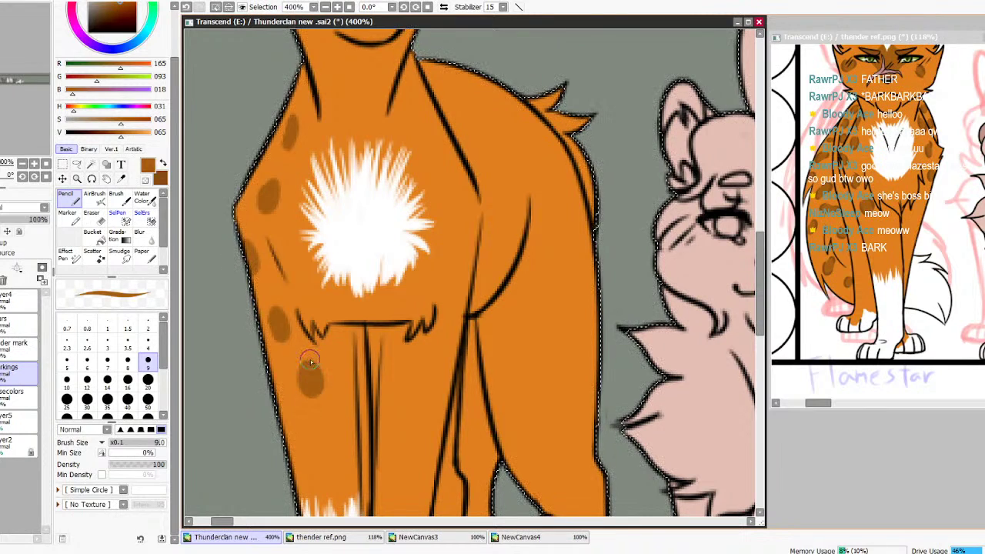
click(583, 191)
Shade the five shoulder and front-leg spots with the darker brown using a size 4 pencil
click(163, 164)
click(153, 343)
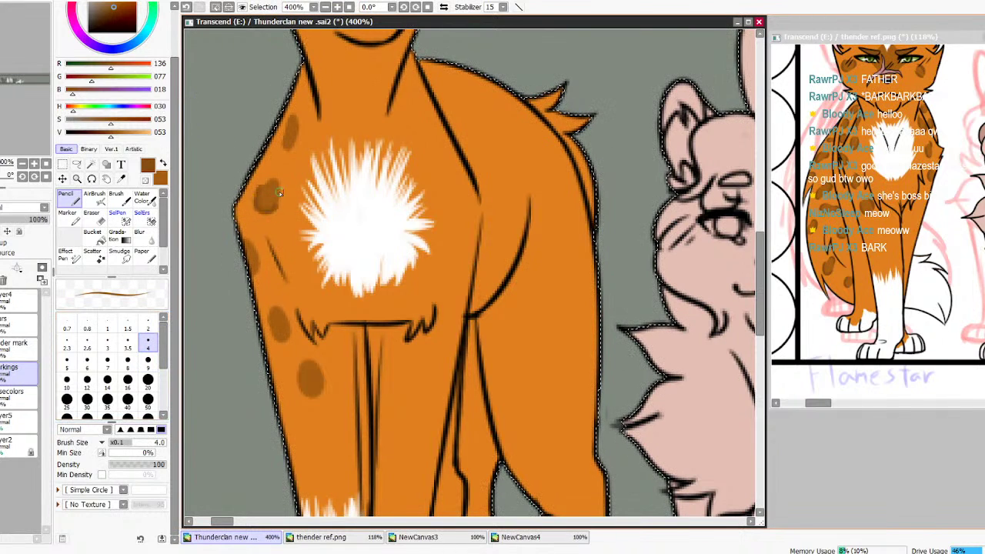
key(ctrl+z)
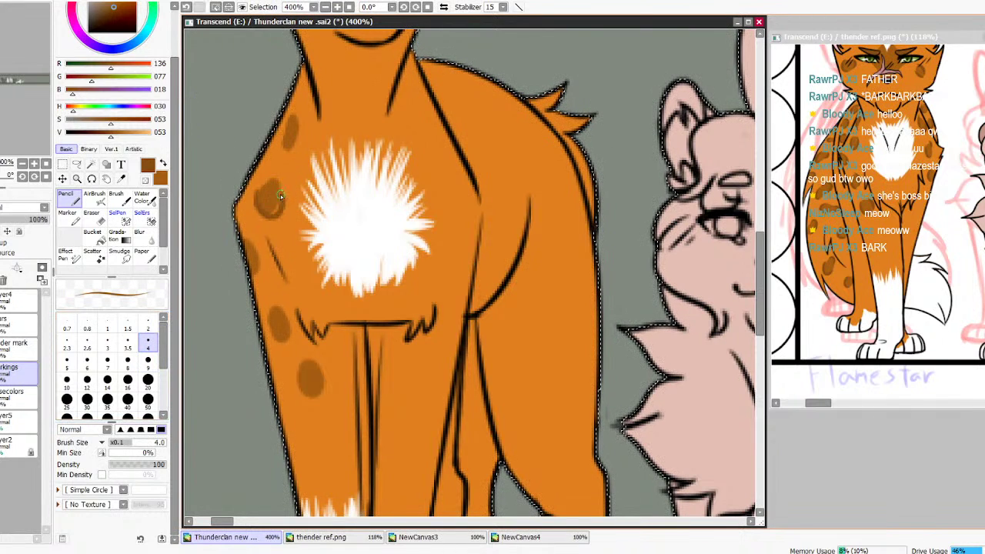
drag(278, 199, 268, 217)
mouse_move(291, 115)
mouse_down()
mouse_move(287, 153)
mouse_move(292, 126)
mouse_up()
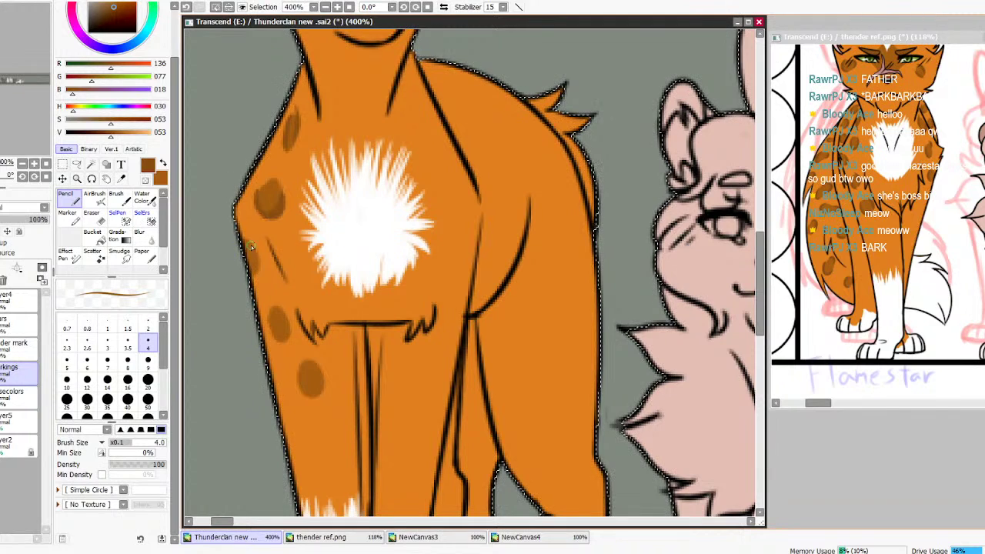
drag(254, 244, 248, 275)
drag(250, 236, 258, 258)
drag(267, 325, 287, 342)
drag(273, 303, 293, 335)
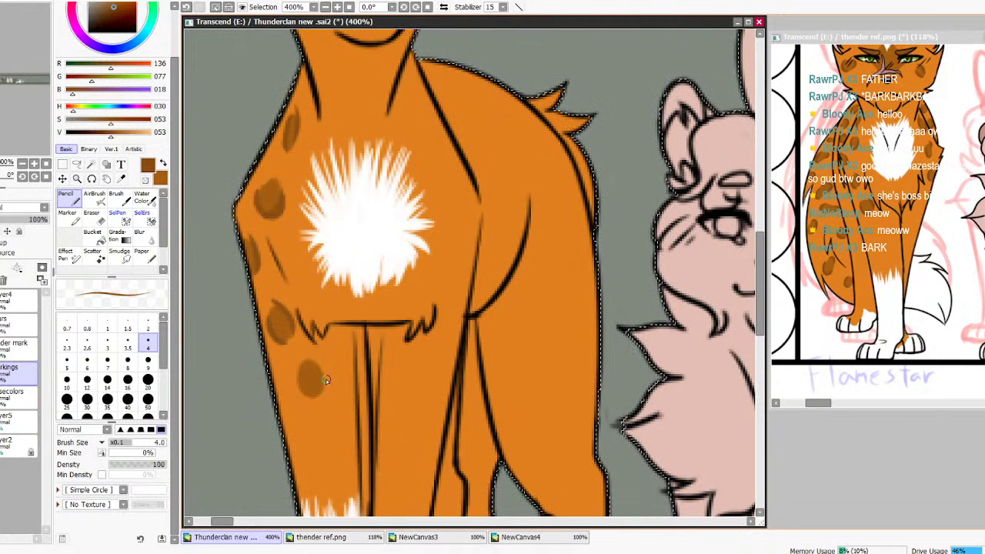
drag(319, 397, 323, 401)
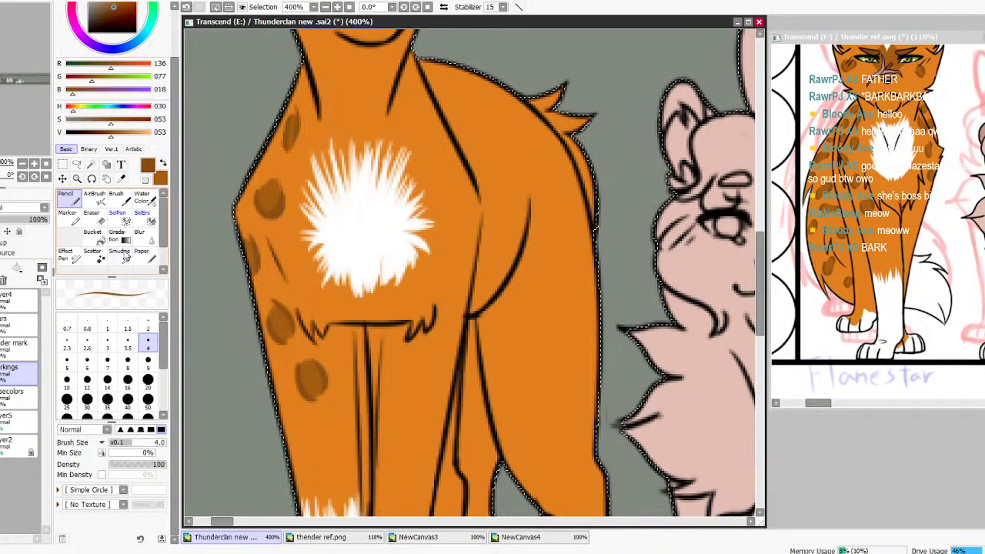
Move the lowest front-leg spot onto the leg's outer edge, tilt it slightly, and erase the part outside the outline
click(91, 165)
click(76, 164)
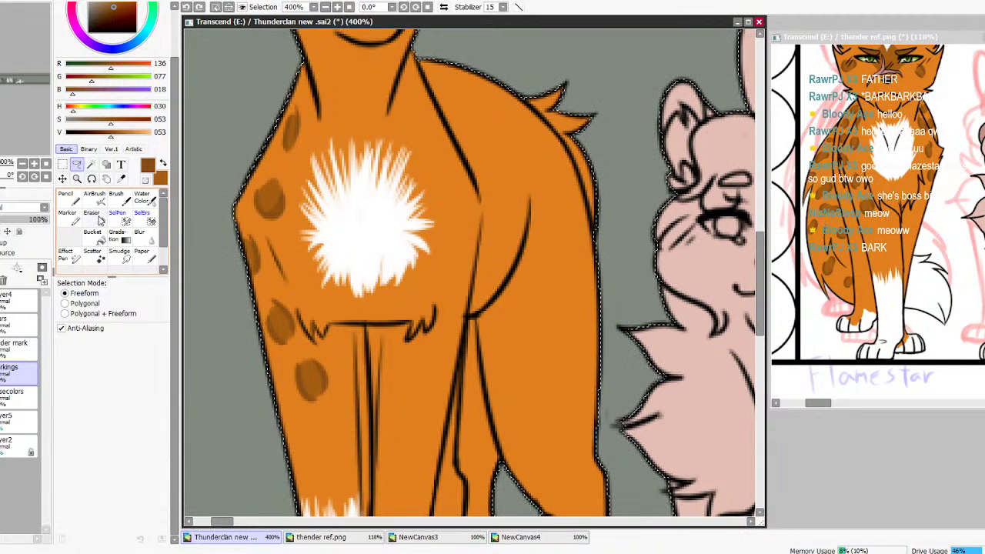
key(ctrl+d)
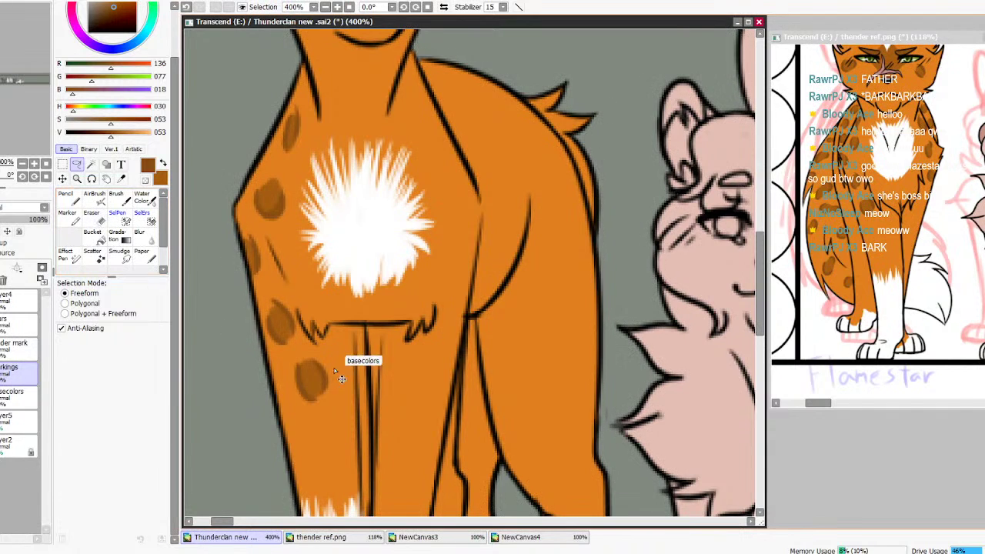
drag(310, 348, 322, 356)
key(ctrl+t)
drag(330, 403, 272, 399)
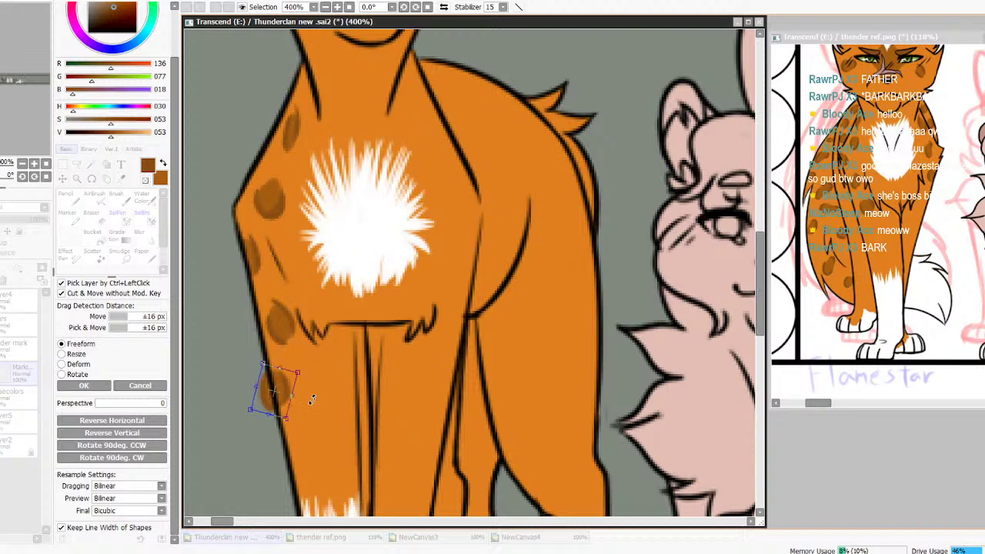
click(99, 385)
key(e)
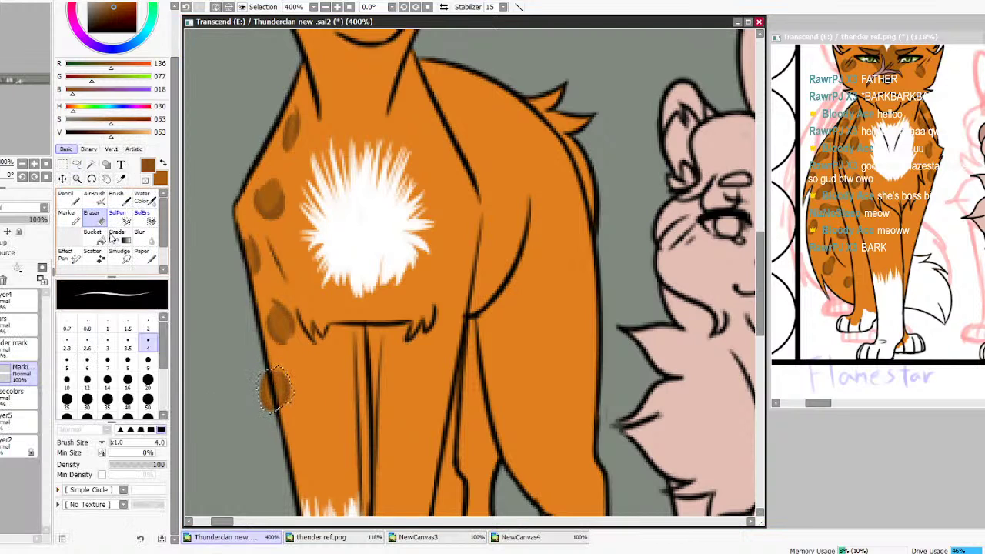
key(ctrl+d)
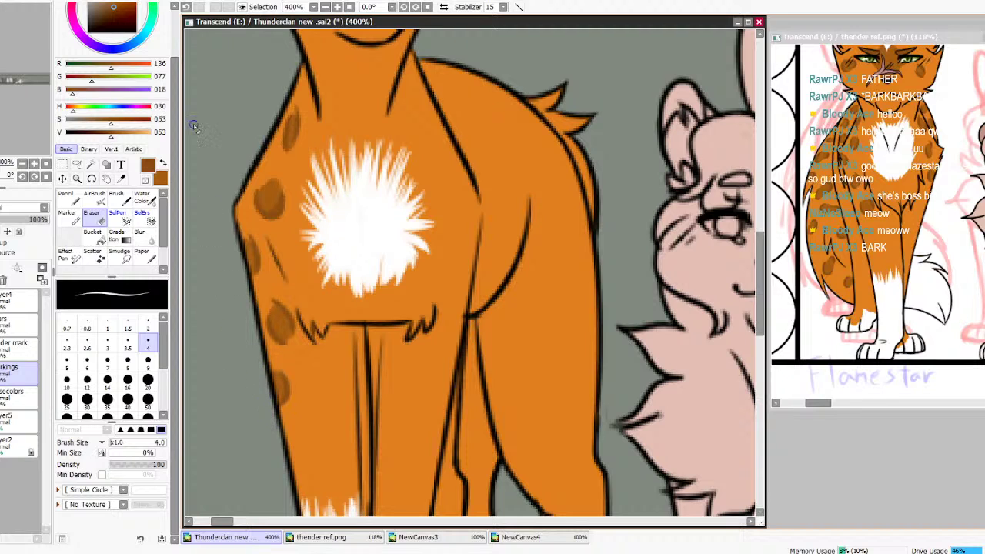
Paint three lighter brown spots down the other side of the chest with the size 9 pencil
click(162, 163)
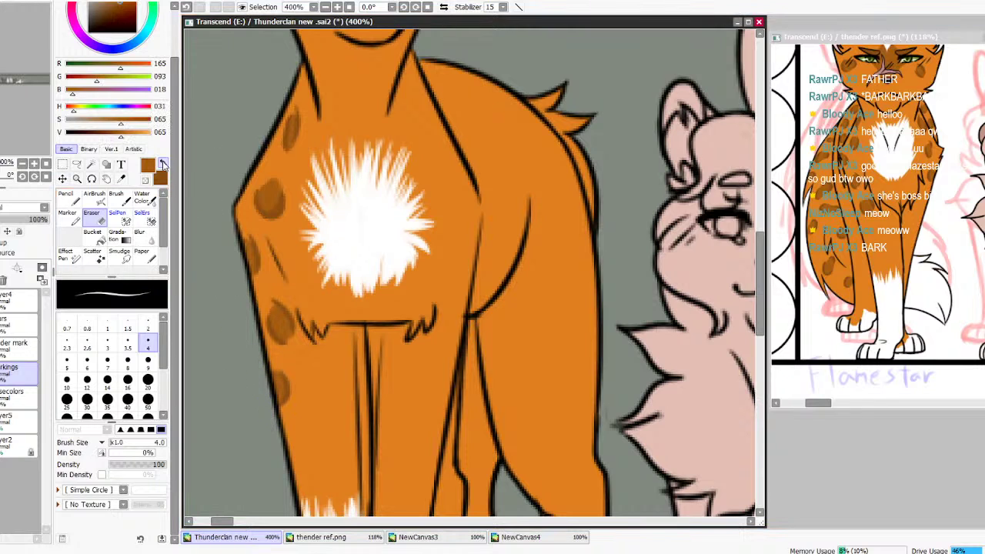
click(75, 198)
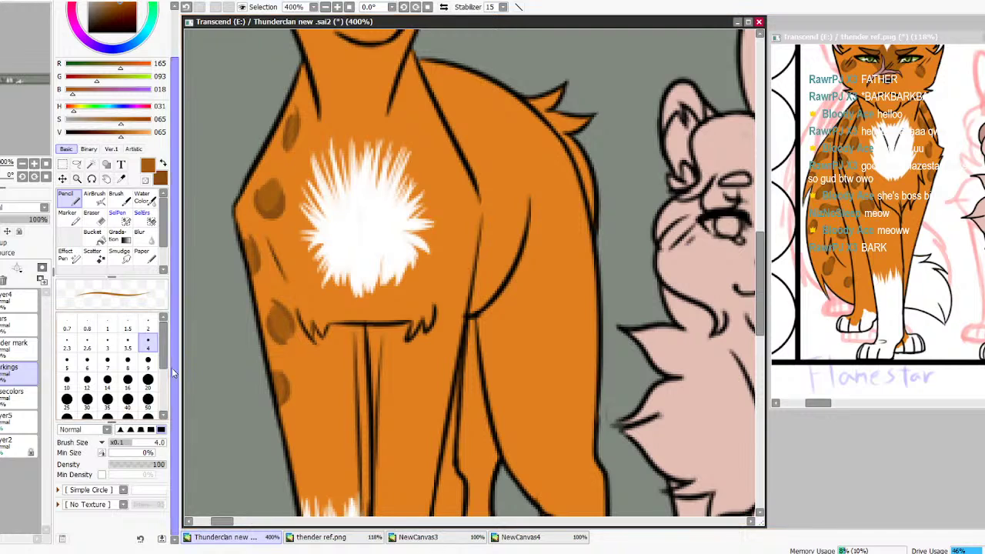
click(148, 360)
mouse_move(424, 107)
mouse_down()
mouse_move(425, 140)
mouse_move(424, 125)
mouse_up()
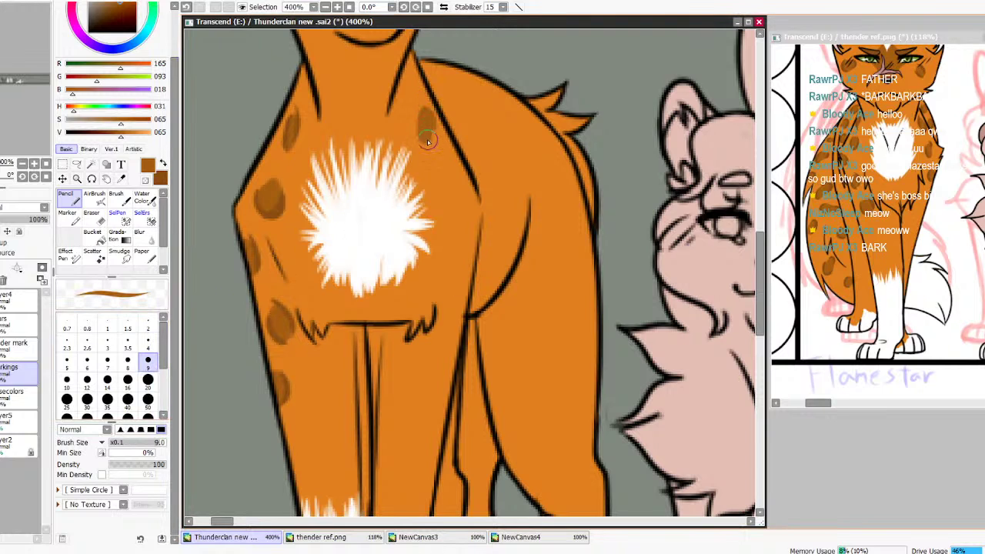
drag(457, 205, 462, 220)
mouse_move(459, 294)
mouse_down()
mouse_move(455, 279)
mouse_move(450, 309)
mouse_up()
Shade and enlarge the three new chest-side spots with the darker brown
click(163, 164)
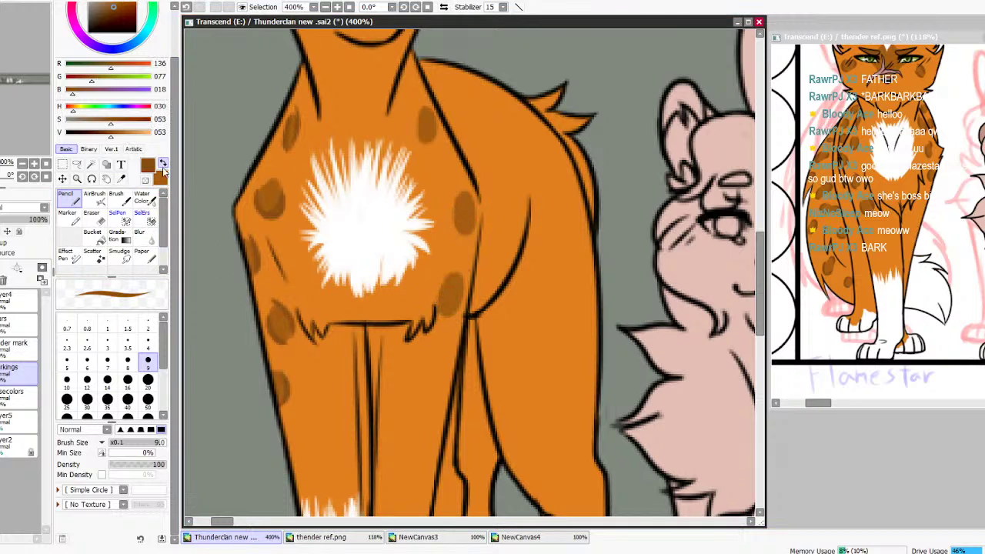
drag(423, 108, 436, 143)
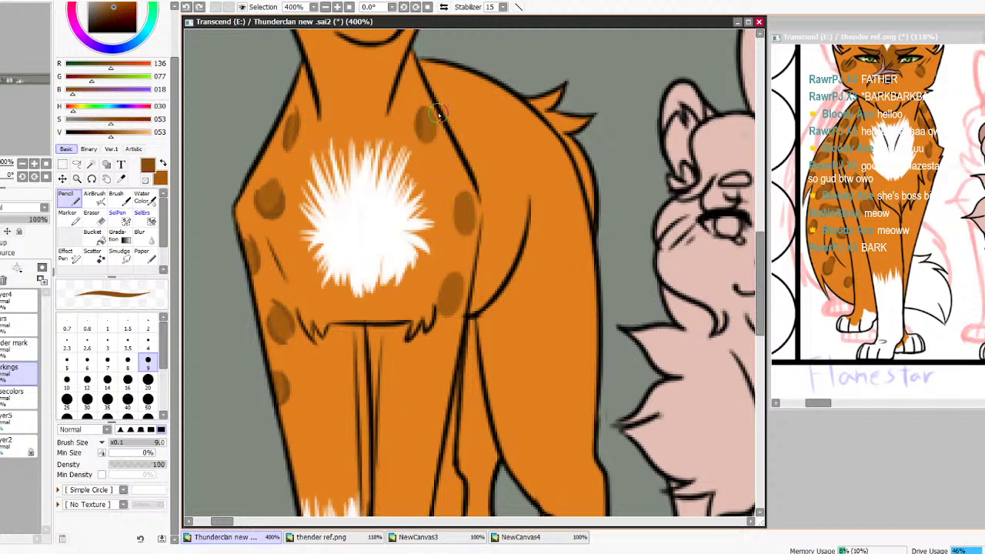
drag(413, 123, 430, 135)
mouse_move(464, 202)
mouse_down()
mouse_move(457, 212)
mouse_move(471, 229)
mouse_up()
mouse_move(454, 195)
mouse_down()
mouse_move(460, 230)
mouse_move(469, 202)
mouse_move(468, 223)
mouse_up()
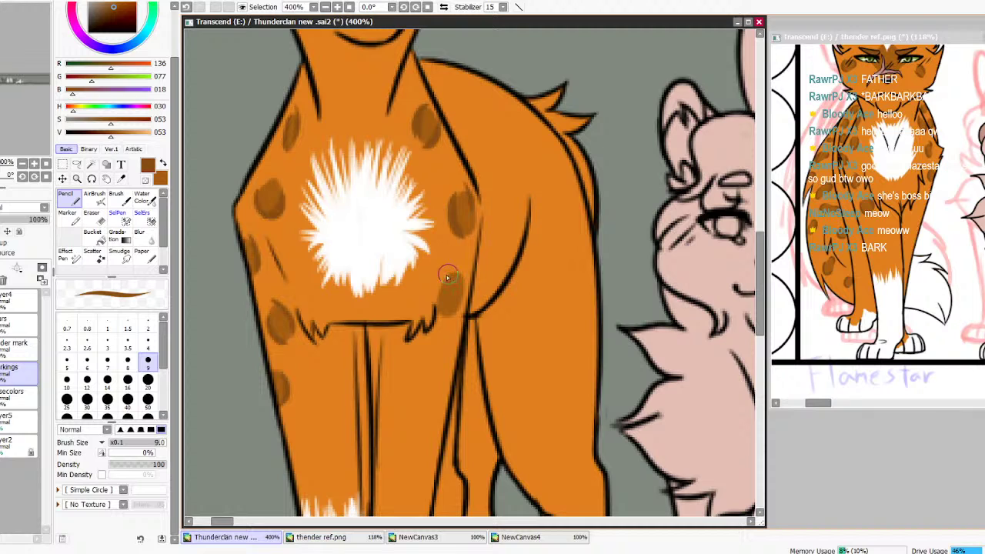
drag(452, 274, 452, 317)
drag(454, 273, 445, 314)
drag(463, 270, 458, 308)
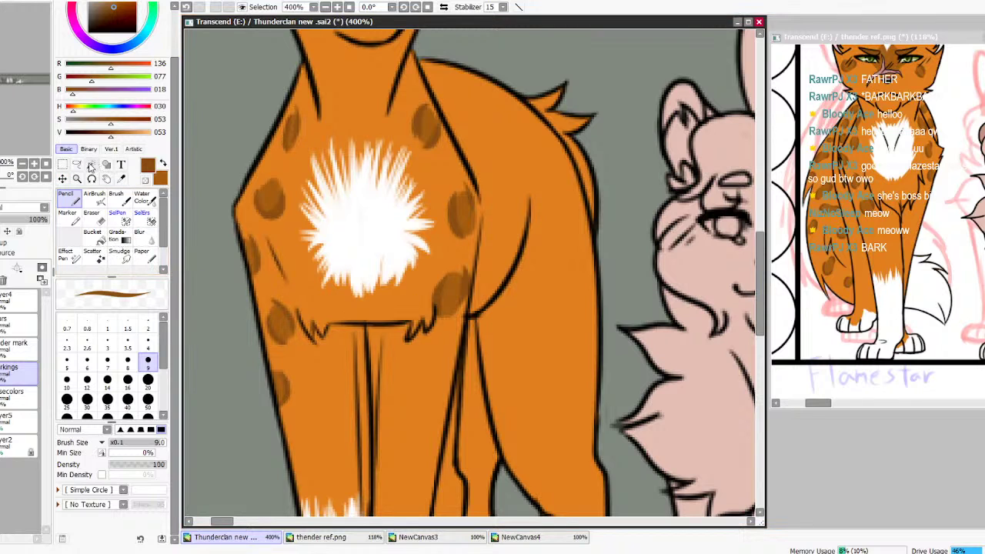
Lasso the lowest spot beside the chest, narrow it with a freeform transform, and clear the selection
click(78, 165)
mouse_move(423, 267)
mouse_down()
mouse_move(478, 333)
mouse_move(451, 298)
mouse_up()
key(ctrl+t)
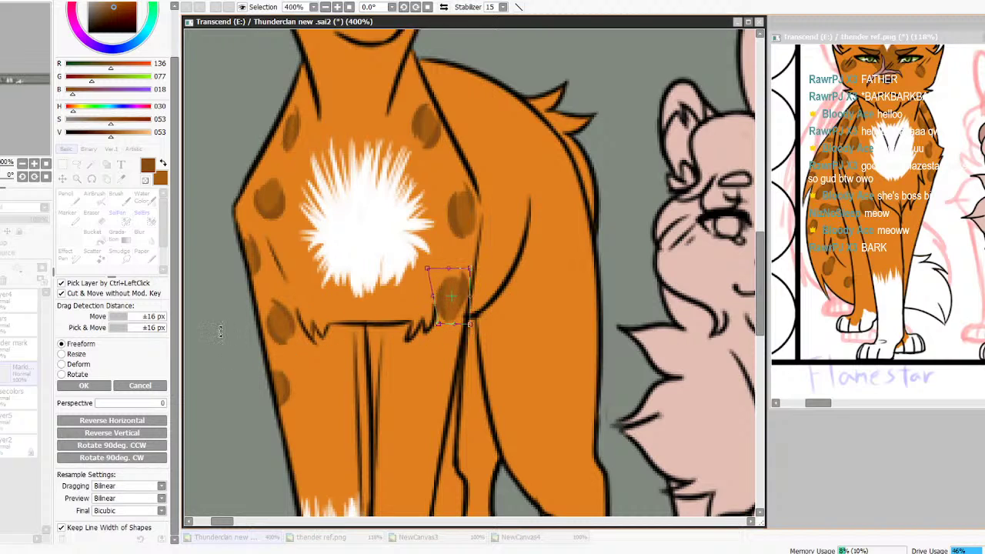
click(84, 385)
key(ctrl+d)
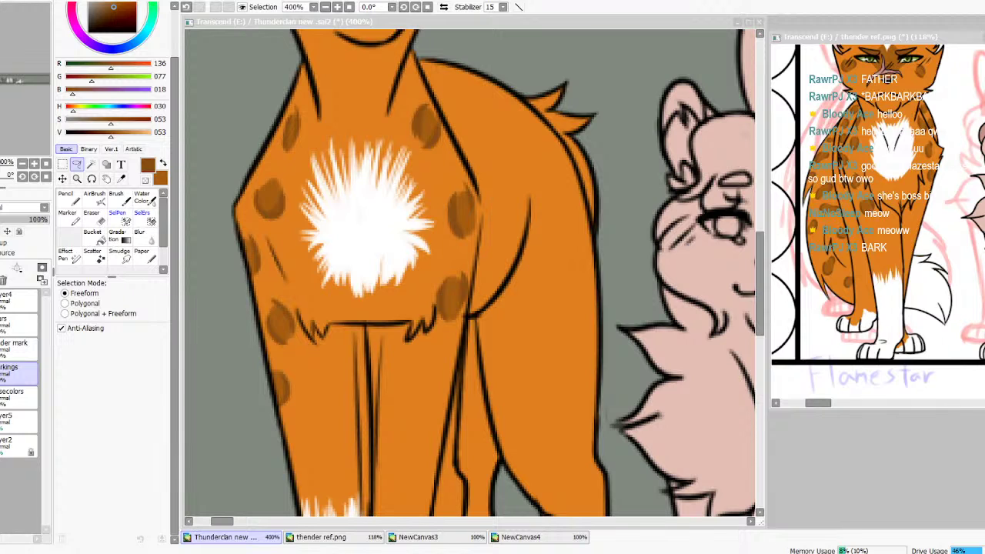
Sample the white of the chest patch and add jagged fur strands around its upper edge and sides with the size 9 pencil
click(327, 510)
alt+click(359, 225)
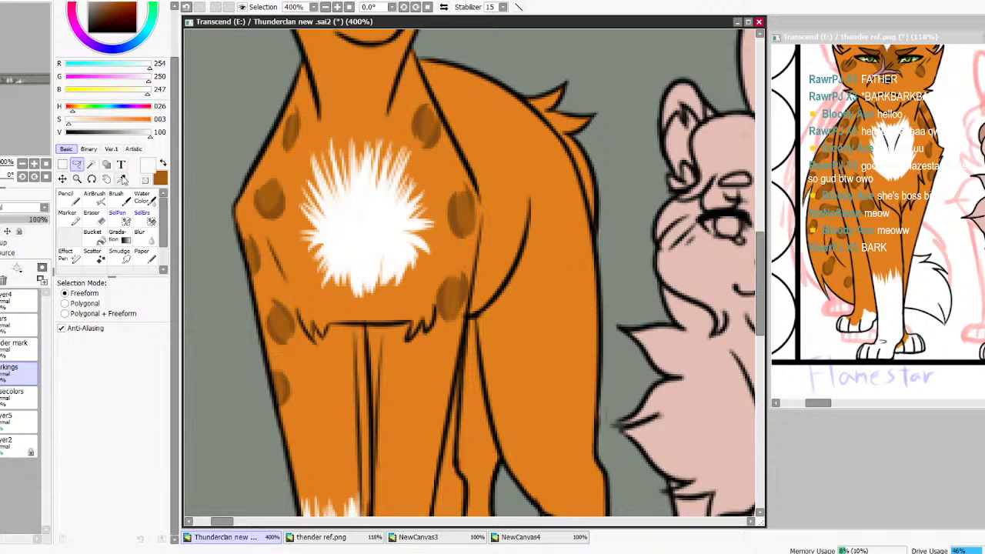
click(70, 198)
drag(338, 167, 318, 153)
mouse_move(338, 197)
mouse_down()
mouse_move(323, 167)
mouse_move(343, 147)
mouse_move(354, 153)
mouse_up()
mouse_move(370, 198)
mouse_down()
mouse_move(387, 146)
mouse_move(407, 156)
mouse_up()
drag(398, 189, 411, 157)
mouse_move(403, 222)
mouse_down()
mouse_move(429, 192)
mouse_move(418, 167)
mouse_up()
mouse_move(334, 233)
mouse_down()
mouse_move(295, 206)
mouse_move(305, 199)
mouse_up()
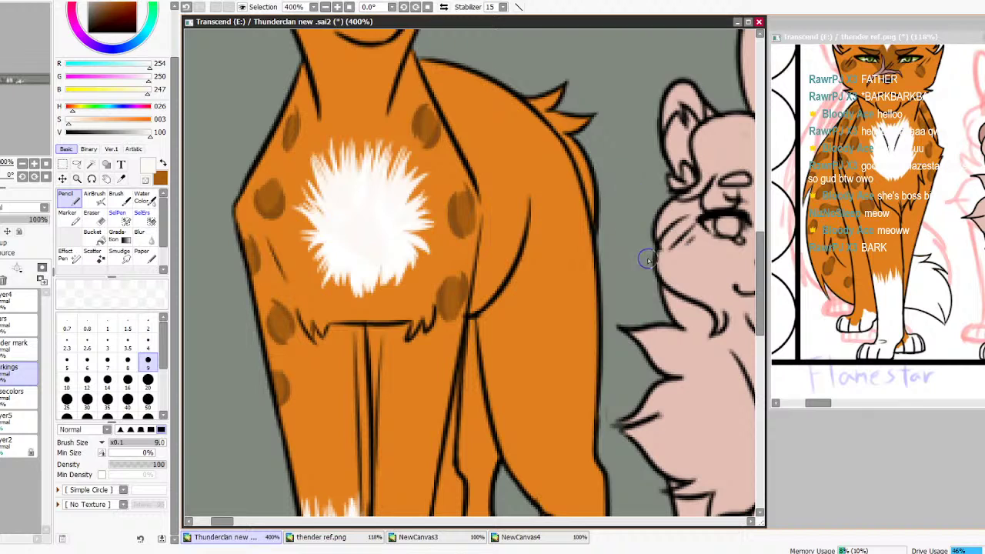
Paint three lighter brown spots along the upper back, just behind the shoulder, with the size 9 pencil
alt+click(453, 218)
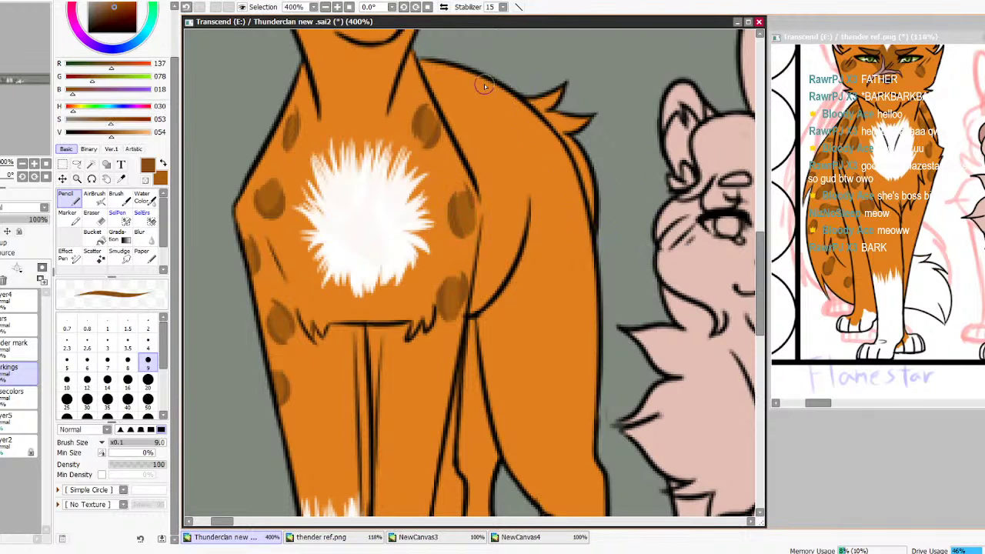
click(163, 162)
mouse_move(456, 99)
mouse_down()
mouse_move(475, 82)
mouse_move(454, 70)
mouse_move(486, 90)
mouse_move(429, 63)
mouse_up()
key(ctrl+z)
drag(483, 79, 511, 96)
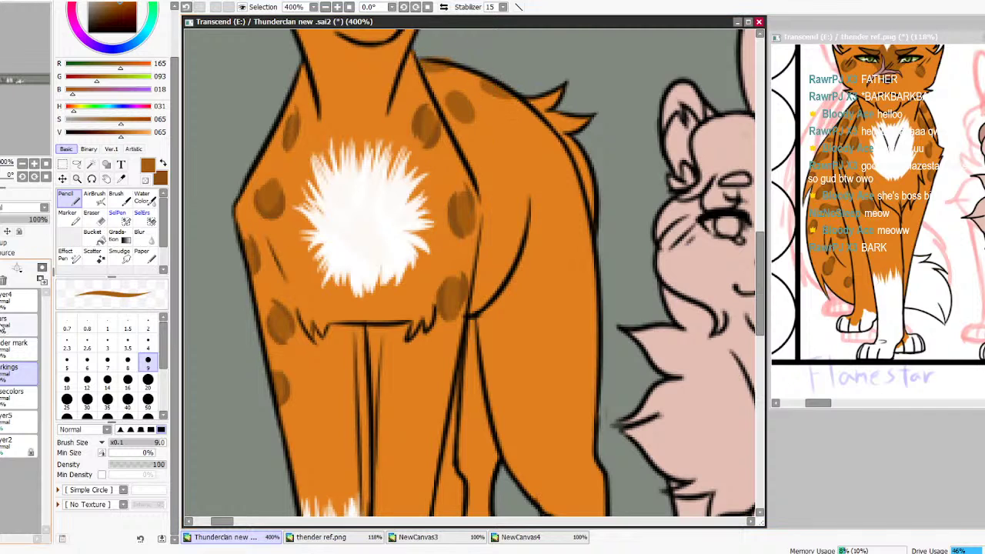
Paint more lighter brown spots on the markings layer, below the back's fur tufts and on the flank
click(14, 394)
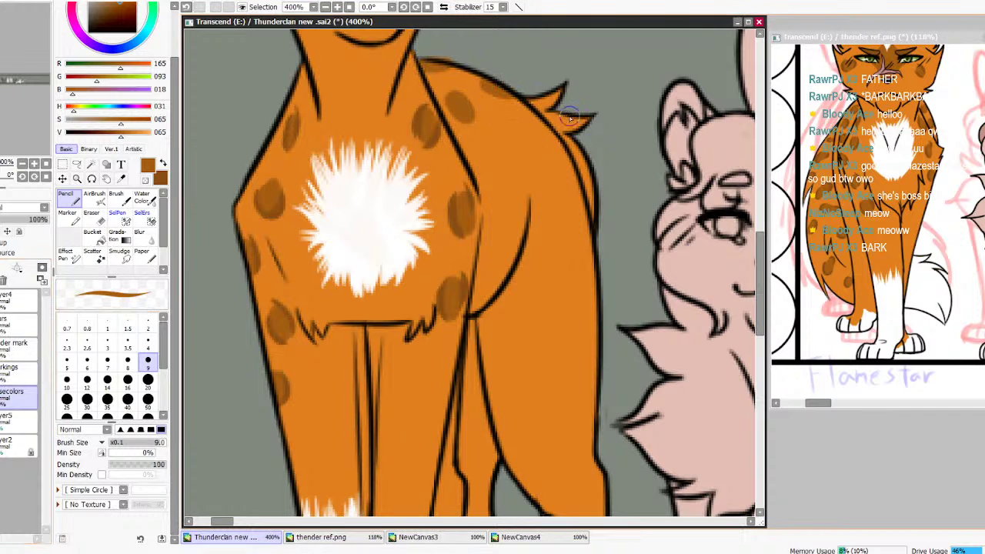
key(e)
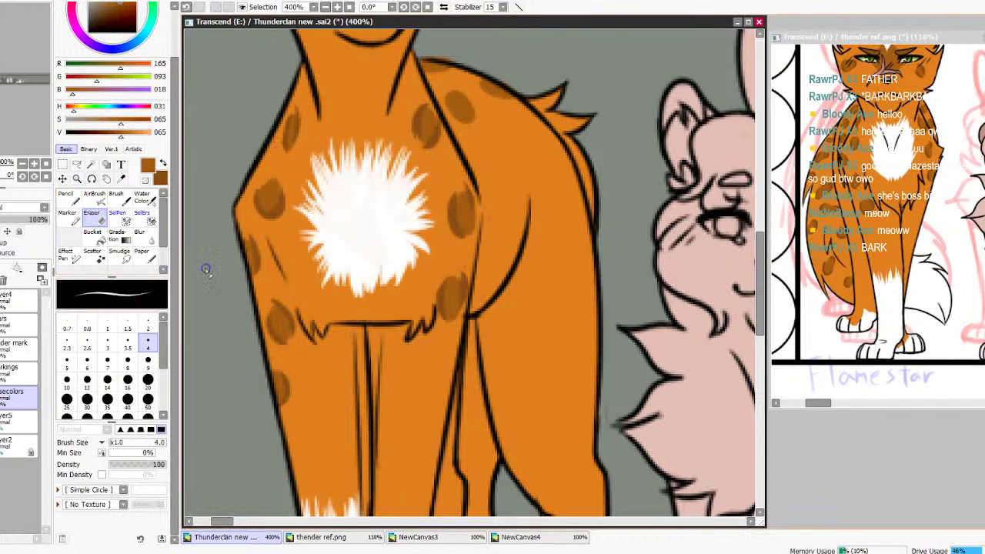
click(31, 372)
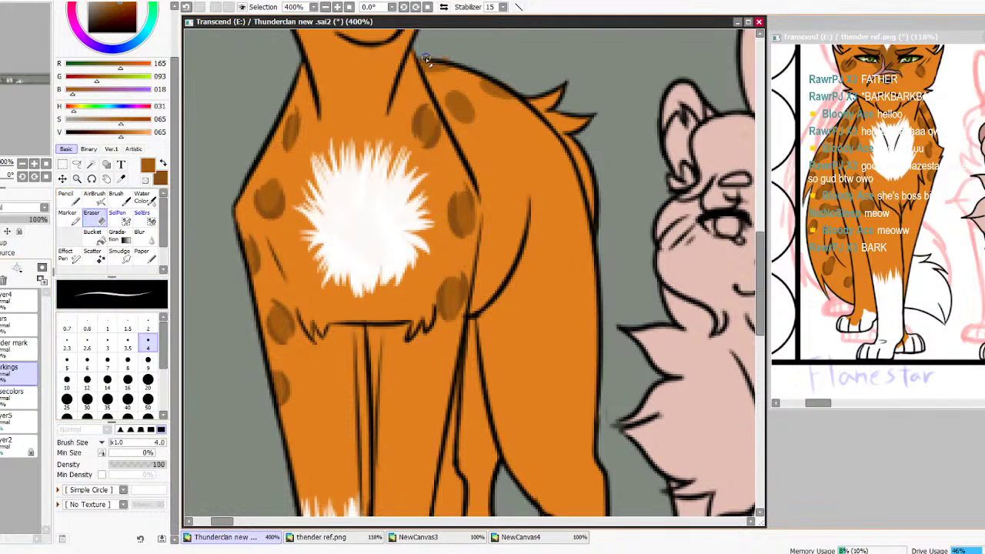
click(68, 199)
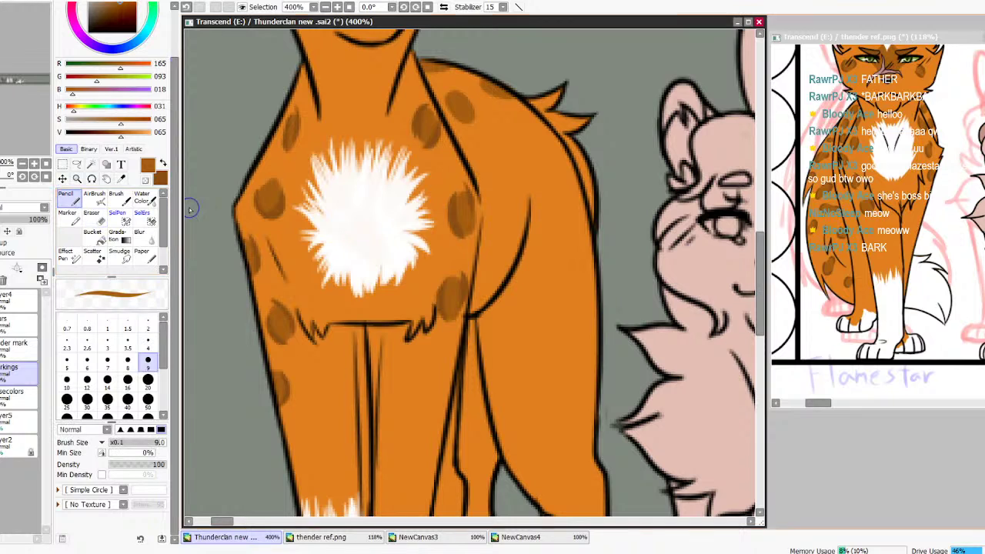
mouse_move(528, 131)
mouse_down()
mouse_move(506, 127)
mouse_move(520, 137)
mouse_up()
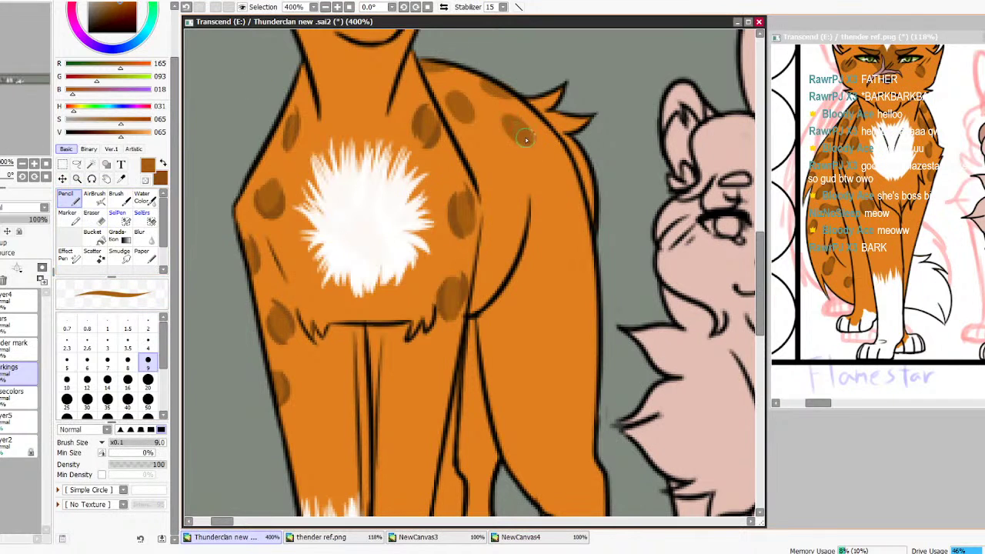
mouse_move(498, 170)
mouse_down()
mouse_move(515, 189)
mouse_move(507, 179)
mouse_up()
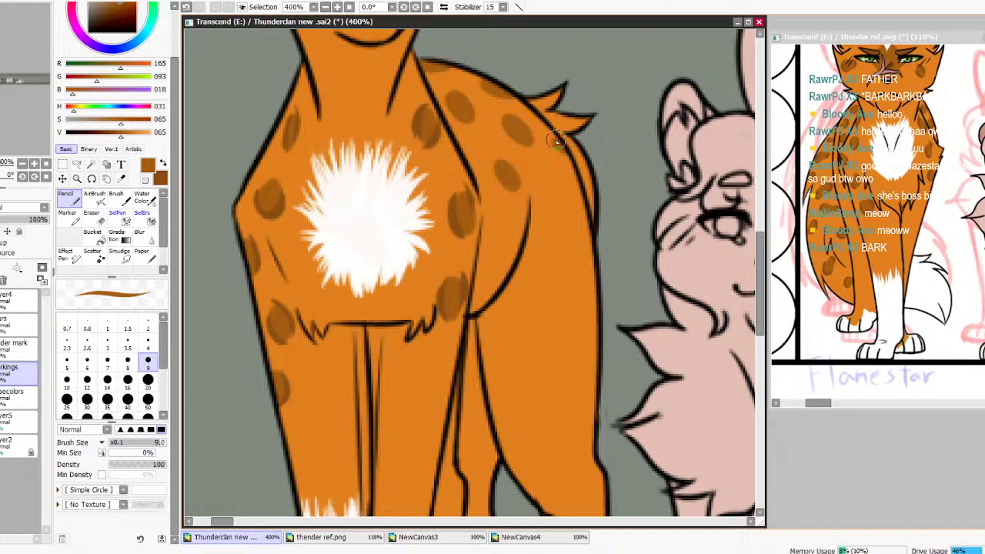
Shade the back and flank spots with the darker brown sampled from an existing spot
alt+click(243, 267)
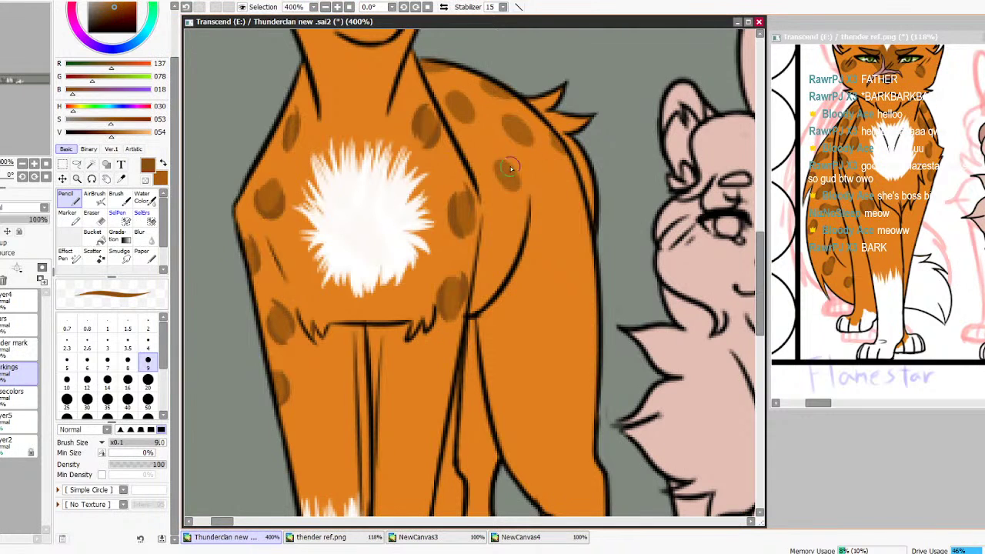
mouse_move(491, 177)
mouse_down()
mouse_move(516, 171)
mouse_move(518, 182)
mouse_up()
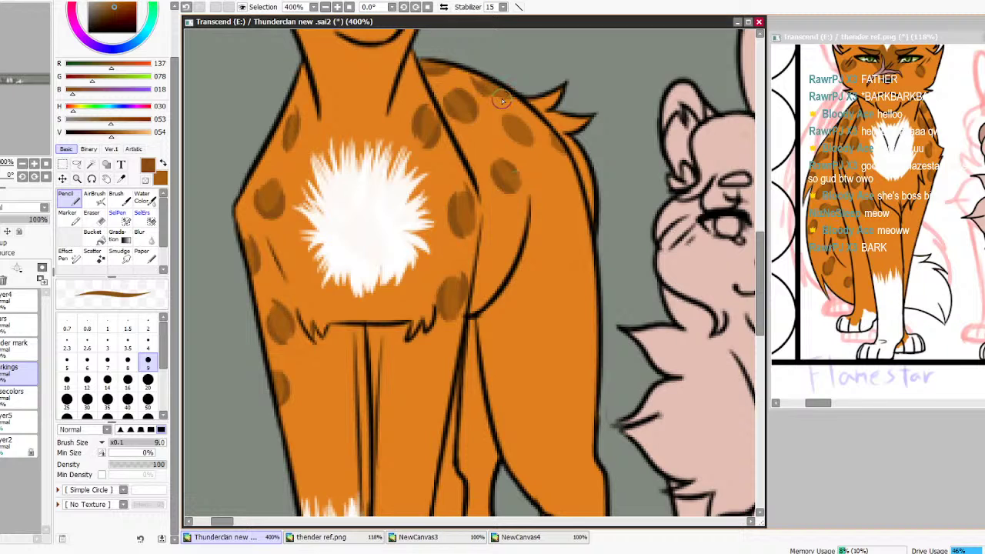
mouse_move(483, 86)
mouse_down()
mouse_move(520, 105)
mouse_move(516, 119)
mouse_move(534, 144)
mouse_move(499, 121)
mouse_move(529, 143)
mouse_up()
key(ctrl+z)
drag(548, 140, 577, 162)
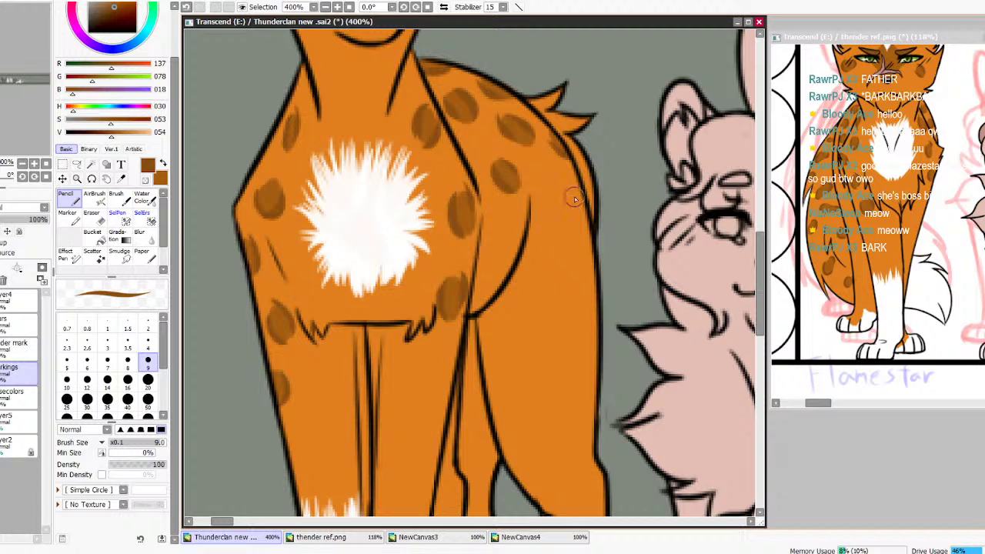
Paint three lighter brown spots on the thigh of the orange cat's near hind leg
click(326, 7)
click(325, 8)
click(325, 7)
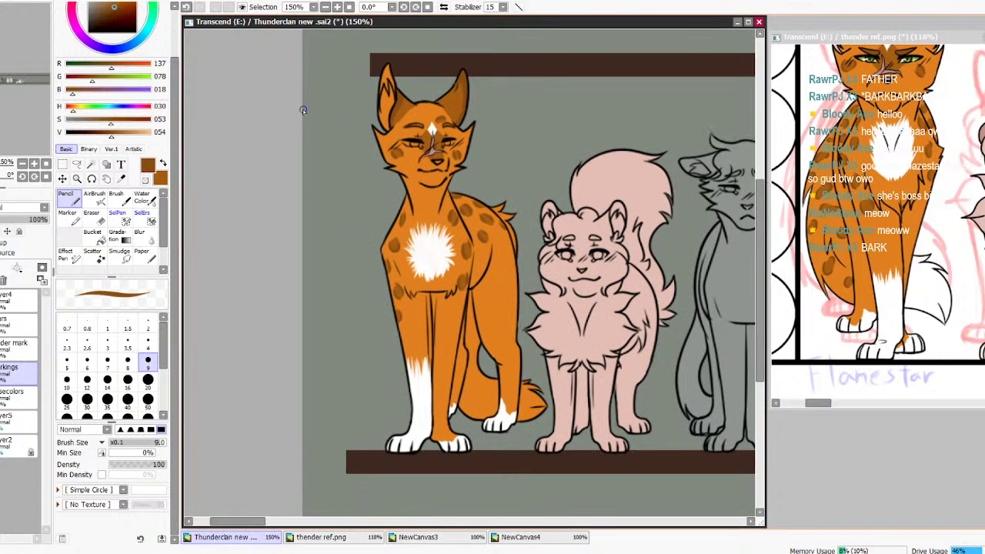
click(162, 163)
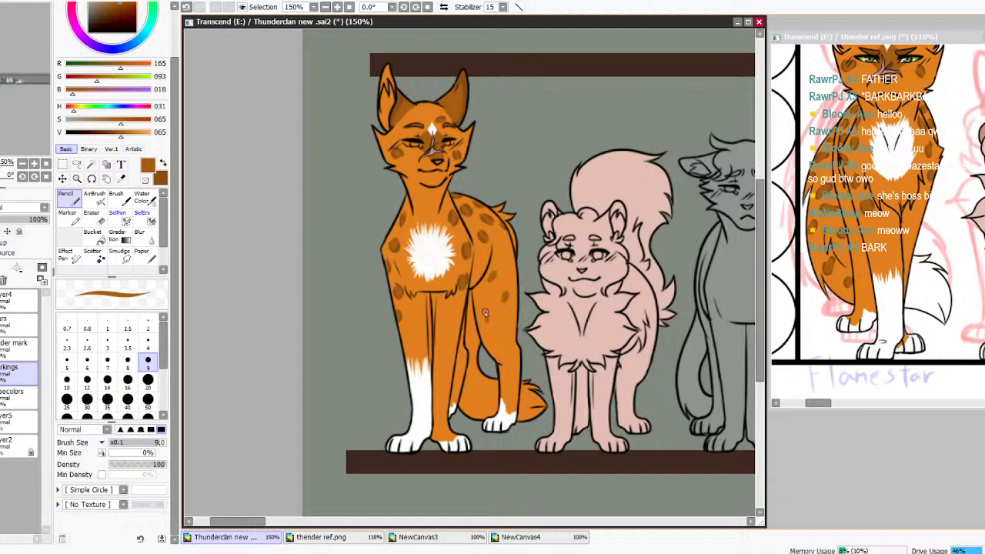
Shade the three thigh spots with the darker brown
click(163, 163)
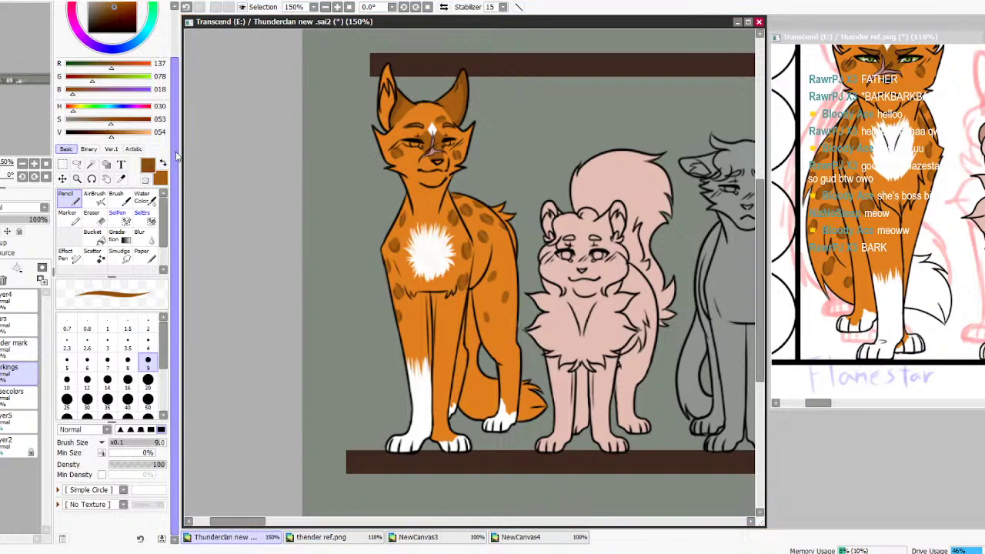
scroll(564, 274, up, 5)
mouse_move(564, 275)
mouse_down()
mouse_move(536, 300)
mouse_move(549, 291)
mouse_move(549, 263)
mouse_move(533, 302)
mouse_move(594, 328)
mouse_move(591, 374)
mouse_move(584, 335)
mouse_move(577, 372)
mouse_up()
mouse_move(511, 404)
mouse_down()
mouse_move(528, 446)
mouse_move(538, 439)
mouse_move(515, 412)
mouse_move(558, 427)
mouse_move(540, 423)
mouse_move(604, 326)
mouse_move(584, 292)
mouse_move(518, 423)
mouse_move(543, 434)
mouse_move(525, 402)
mouse_move(536, 408)
mouse_move(540, 448)
mouse_up()
key(ctrl+z)
Paint the end of the tail white with a jagged fur edge, and add white above the near hind paw
drag(762, 279, 768, 330)
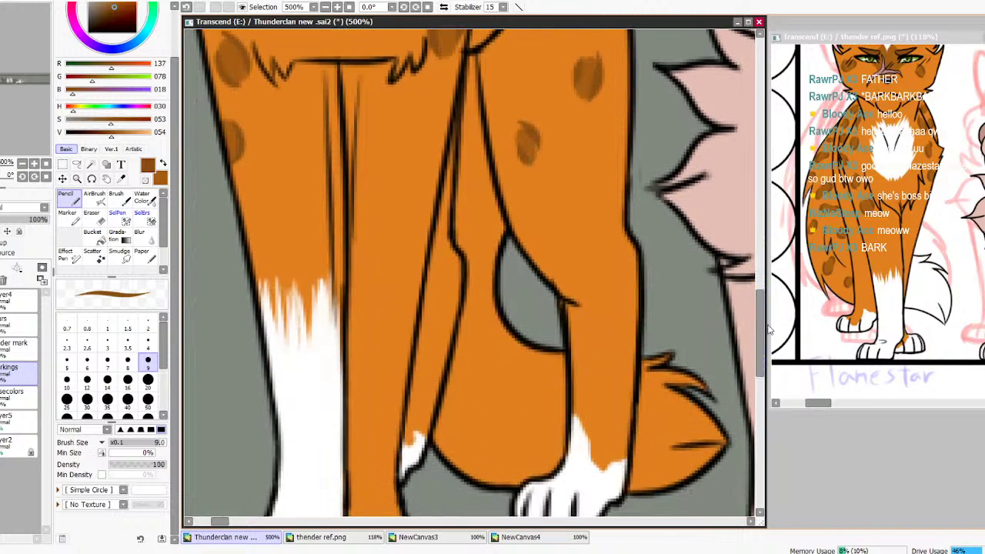
right_click(591, 505)
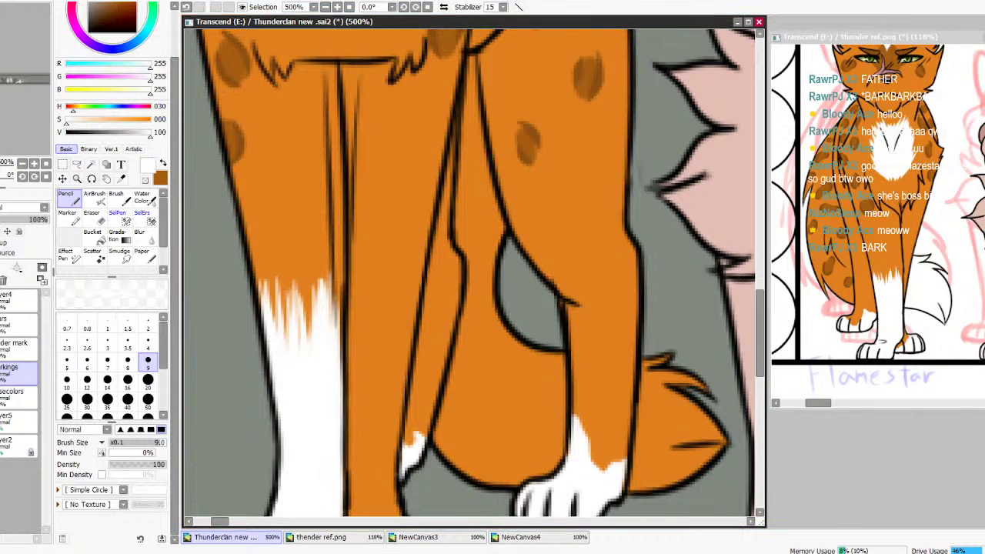
key(alt+Tab)
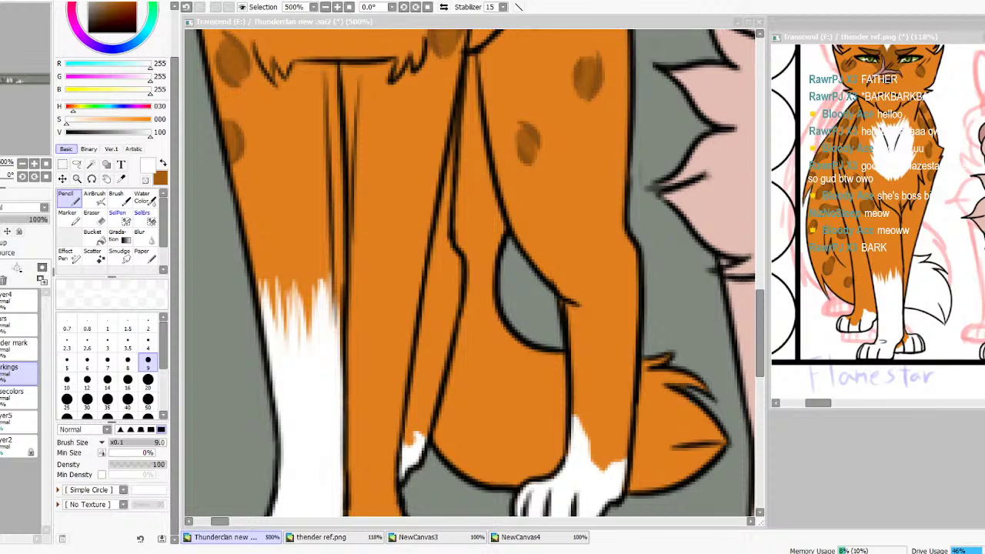
key(alt+Tab)
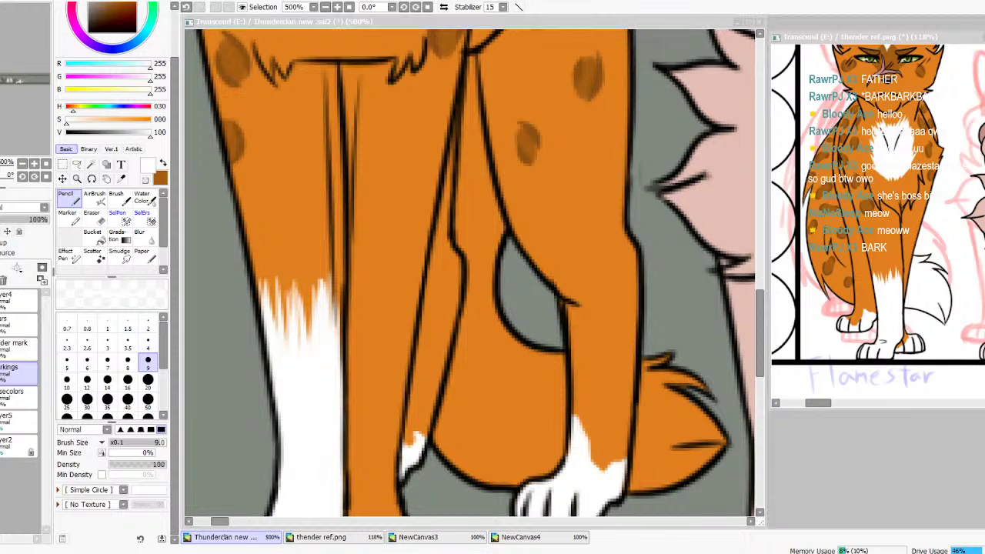
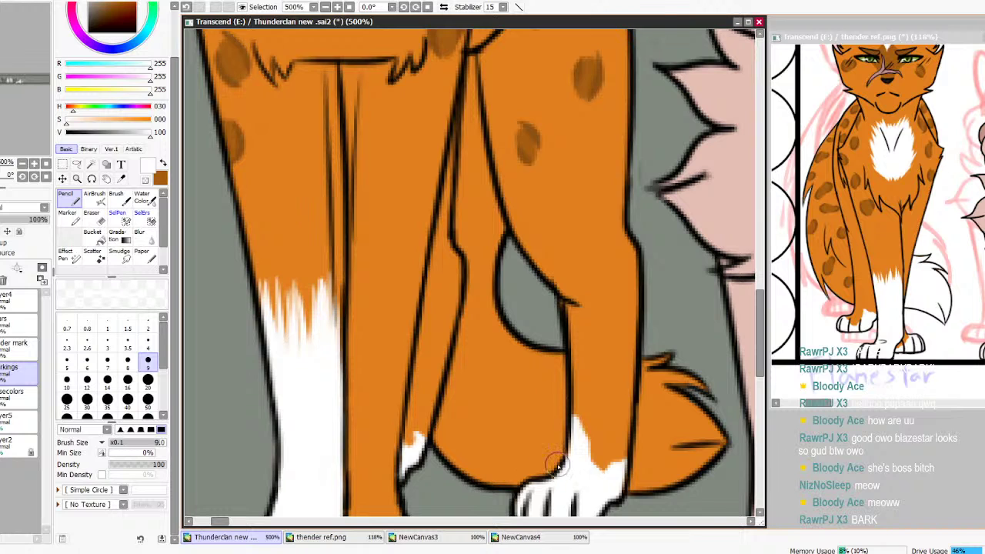
drag(758, 352, 757, 365)
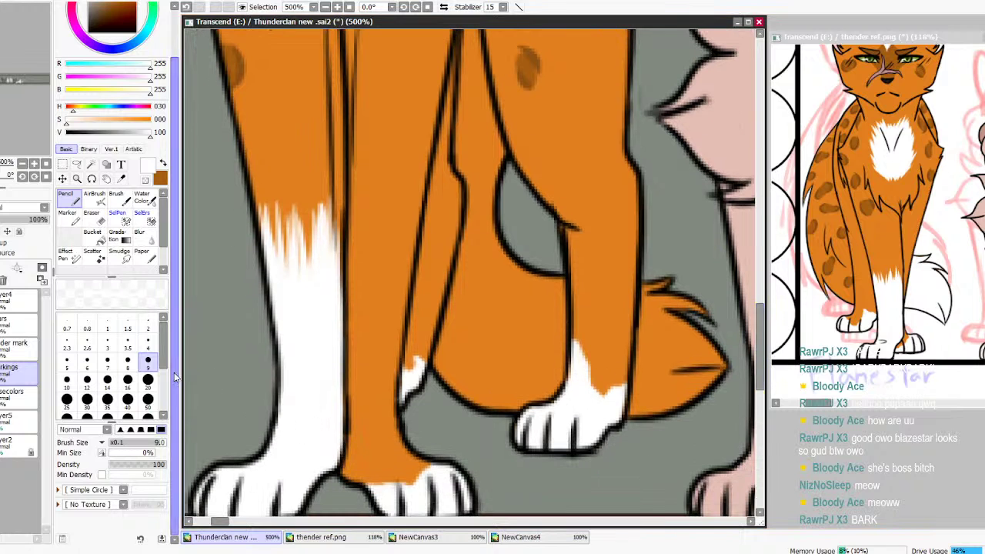
click(0, 372)
click(0, 372)
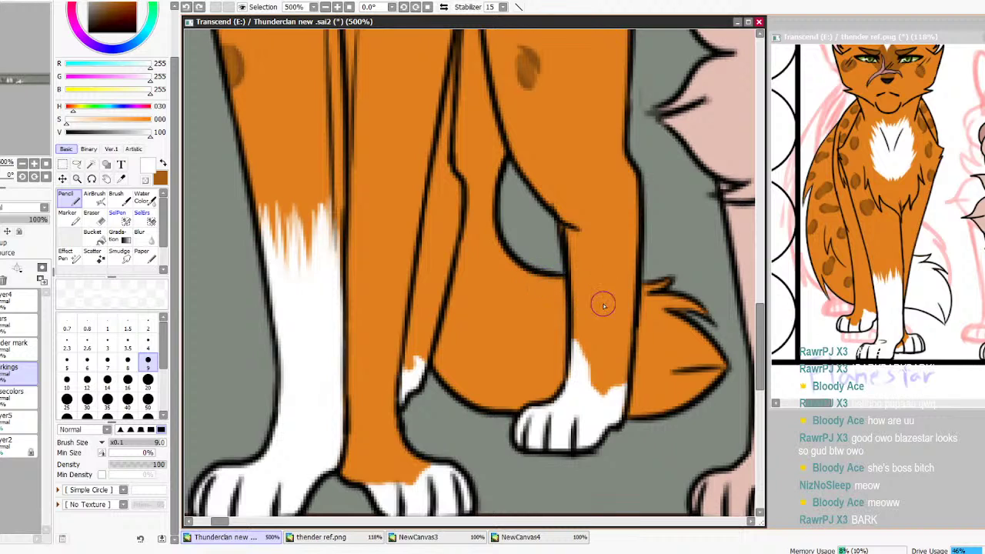
mouse_move(661, 287)
mouse_down()
mouse_move(645, 308)
mouse_move(652, 285)
mouse_move(644, 288)
mouse_move(636, 405)
mouse_move(620, 411)
mouse_move(666, 406)
mouse_move(720, 365)
mouse_move(653, 317)
mouse_move(651, 409)
mouse_move(663, 328)
mouse_move(669, 382)
mouse_move(703, 366)
mouse_move(680, 360)
mouse_move(693, 355)
mouse_move(653, 398)
mouse_move(654, 306)
mouse_move(670, 304)
mouse_move(655, 302)
mouse_move(706, 314)
mouse_move(675, 307)
mouse_move(653, 319)
mouse_up()
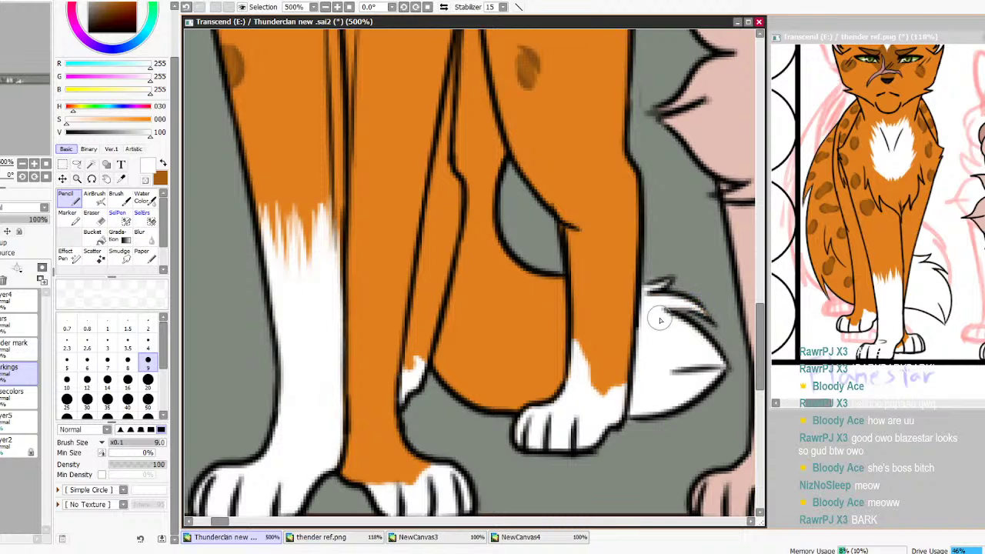
mouse_move(556, 291)
mouse_down()
mouse_move(564, 322)
mouse_move(543, 283)
mouse_move(561, 309)
mouse_move(532, 301)
mouse_move(564, 324)
mouse_move(556, 311)
mouse_move(559, 389)
mouse_move(520, 397)
mouse_move(558, 410)
mouse_move(507, 404)
mouse_move(526, 416)
mouse_move(538, 395)
mouse_move(572, 398)
mouse_move(523, 386)
mouse_move(544, 380)
mouse_move(539, 337)
mouse_move(545, 351)
mouse_move(513, 344)
mouse_move(551, 350)
mouse_move(564, 334)
mouse_move(542, 335)
mouse_move(567, 330)
mouse_move(518, 320)
mouse_move(553, 322)
mouse_move(551, 384)
mouse_up()
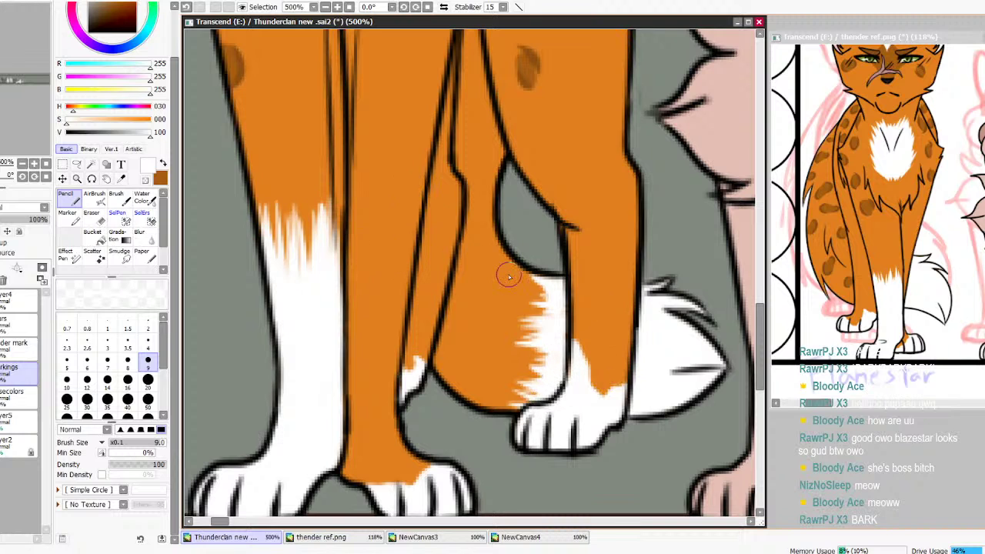
mouse_move(586, 387)
mouse_down()
mouse_move(555, 385)
mouse_move(567, 344)
mouse_move(591, 390)
mouse_move(610, 373)
mouse_up()
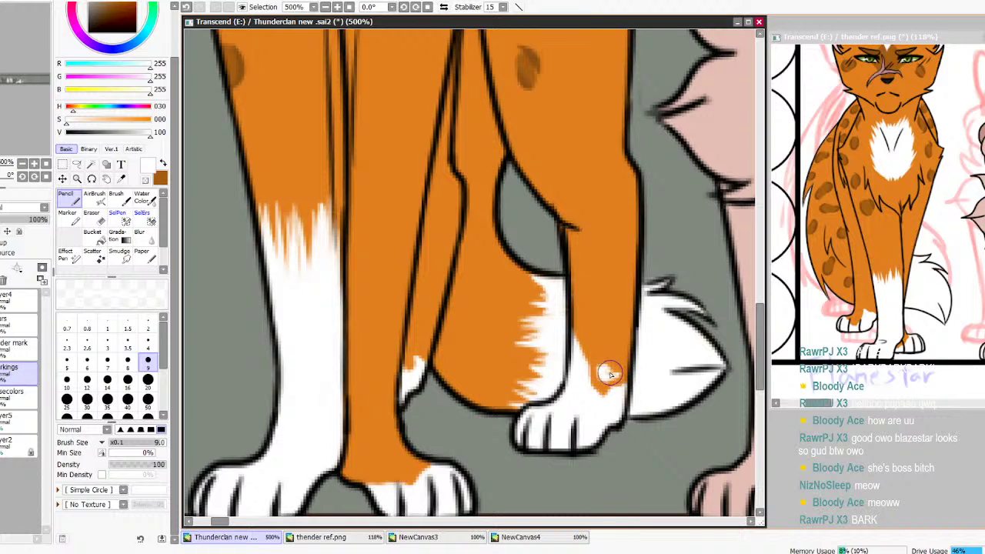
Paint four lighter brown spots on the orange part of the tail and the far hind leg
alt+click(523, 77)
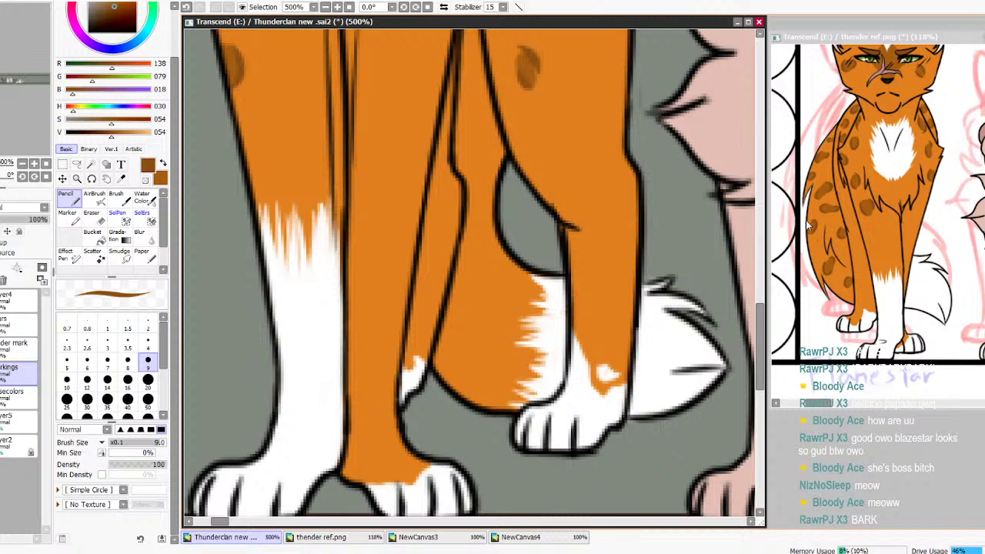
mouse_move(759, 319)
mouse_down()
mouse_move(762, 265)
mouse_move(767, 315)
mouse_up()
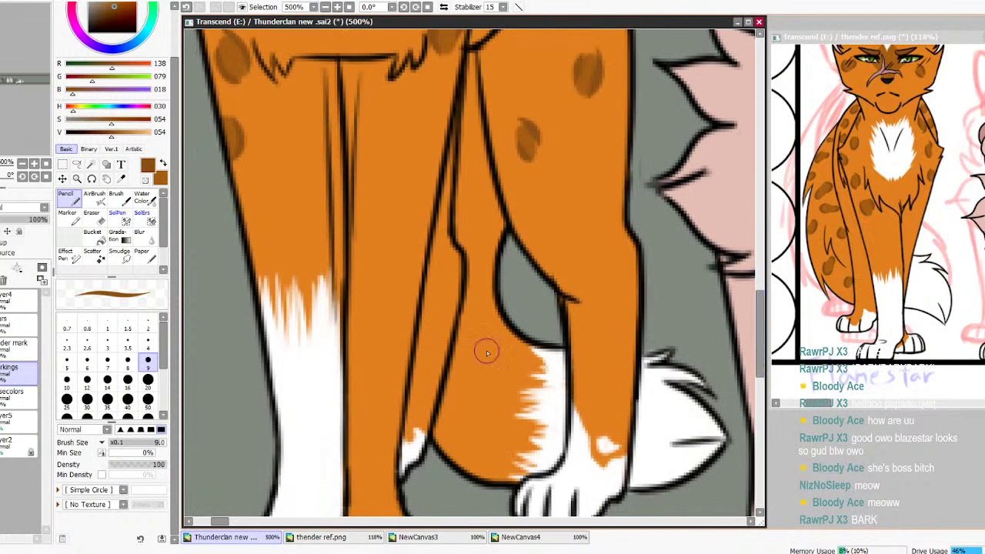
mouse_move(510, 345)
mouse_down()
mouse_move(496, 315)
mouse_move(518, 340)
mouse_move(459, 398)
mouse_move(500, 307)
mouse_move(502, 337)
mouse_up()
key(ctrl+z)
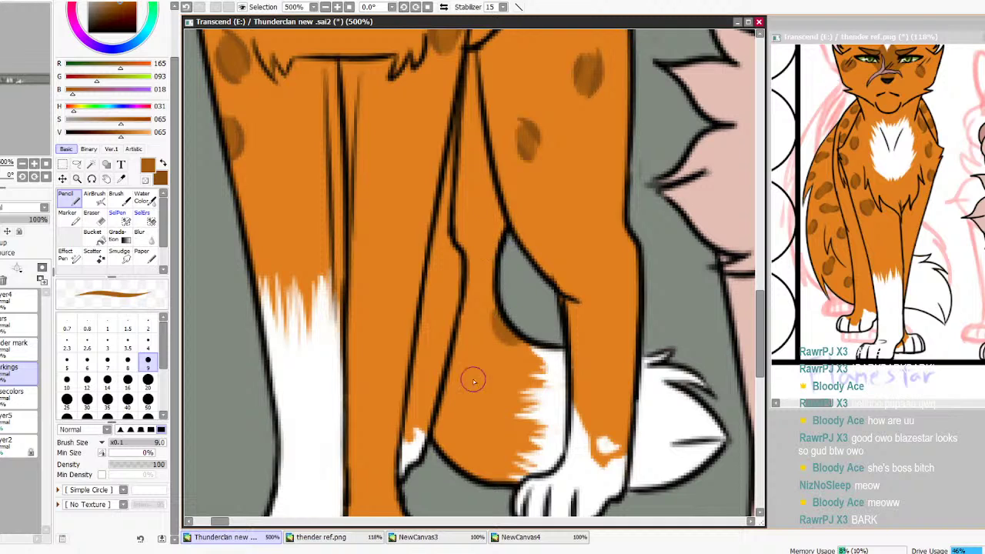
mouse_move(447, 438)
mouse_down()
mouse_move(460, 448)
mouse_move(446, 436)
mouse_up()
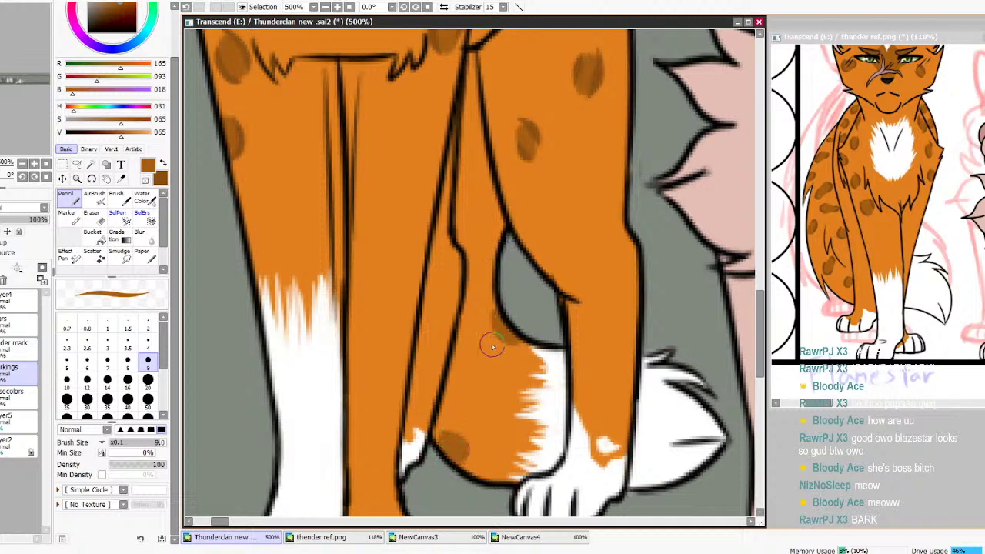
mouse_move(495, 205)
mouse_down()
mouse_move(498, 226)
mouse_move(497, 208)
mouse_move(483, 235)
mouse_up()
drag(461, 277, 468, 279)
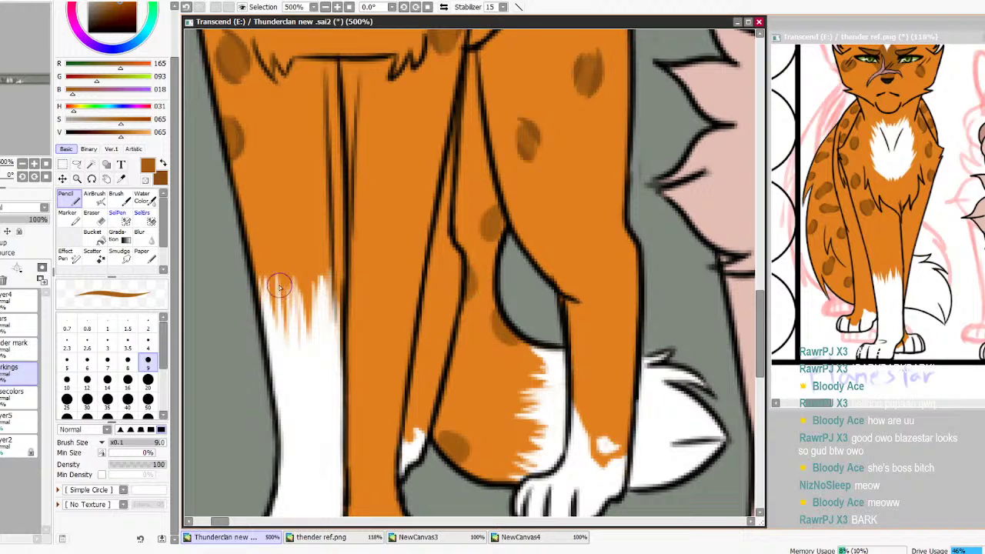
Shade the spots on the orange cat's tail and far hind leg with the darker brown
click(162, 163)
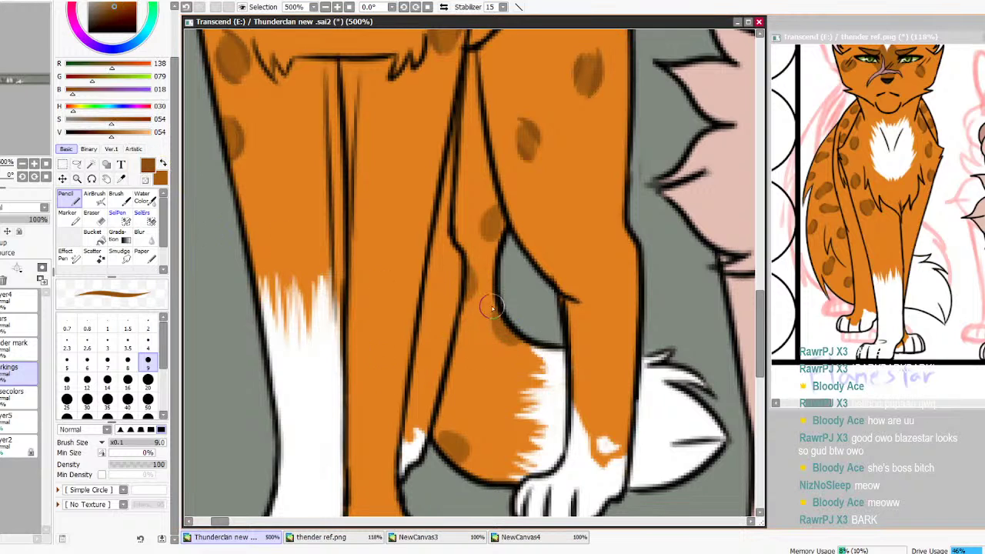
drag(493, 310, 506, 348)
drag(495, 235, 480, 238)
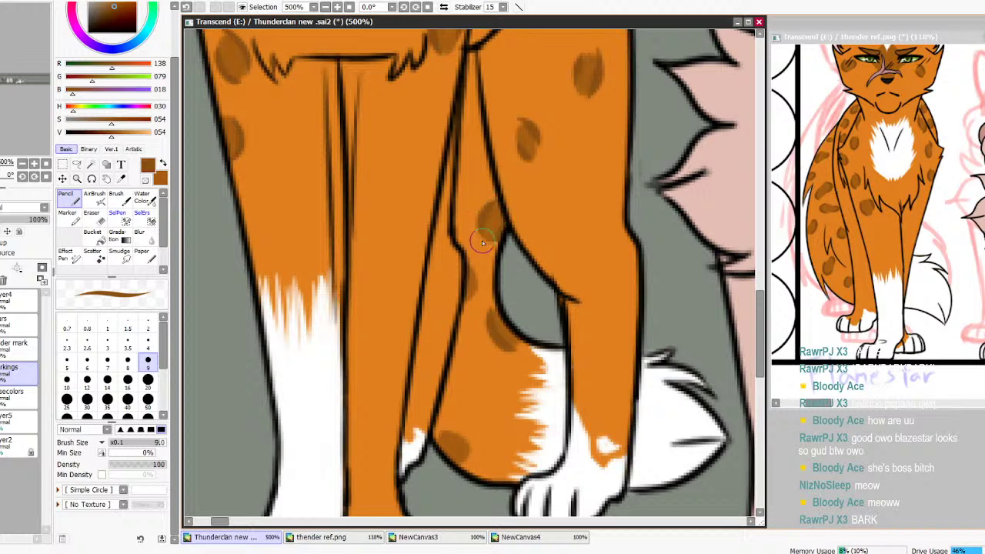
drag(474, 275, 471, 297)
drag(439, 433, 468, 466)
key(ctrl+z)
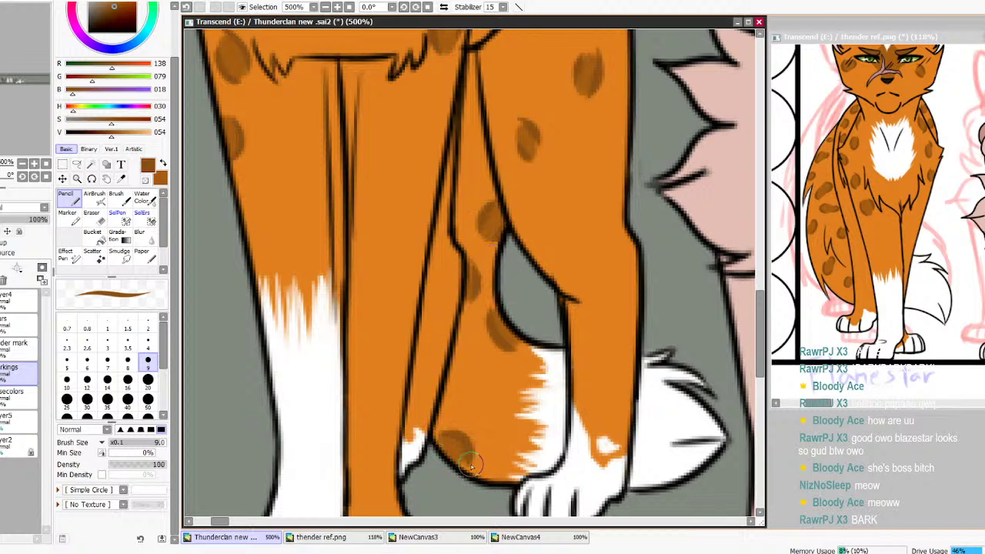
Add one more lighter brown spot at the top of the far hind leg and shade it with the darker brown
click(163, 163)
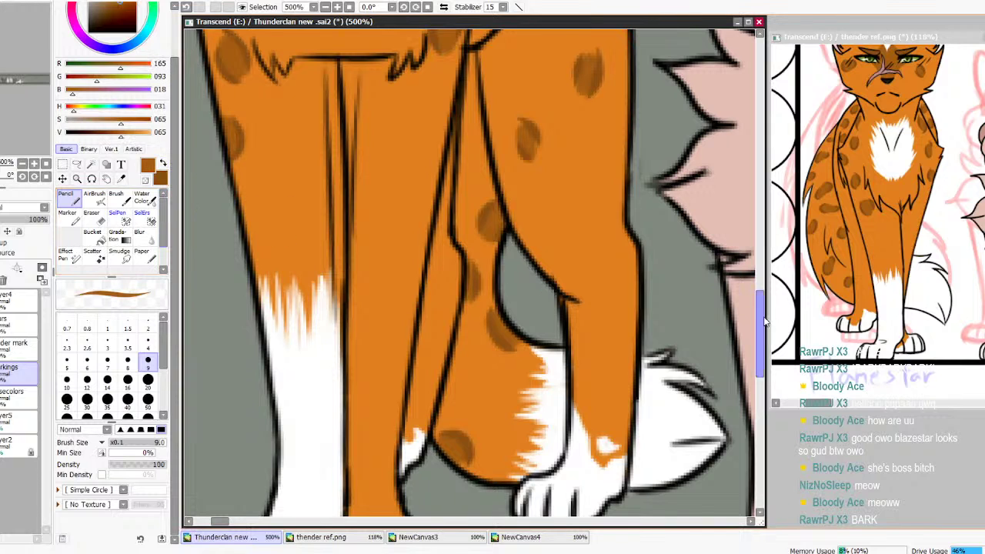
scroll(476, 276, up, 5)
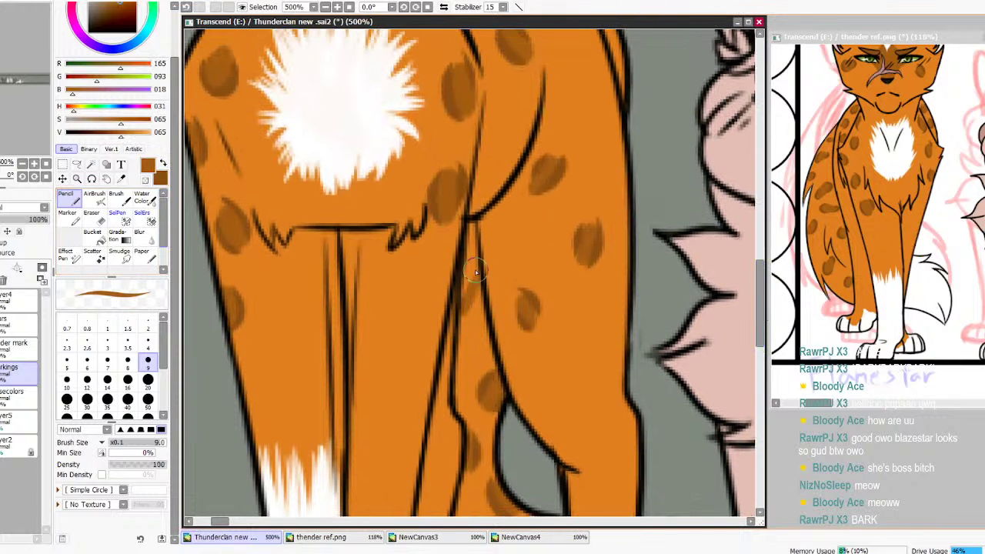
click(163, 163)
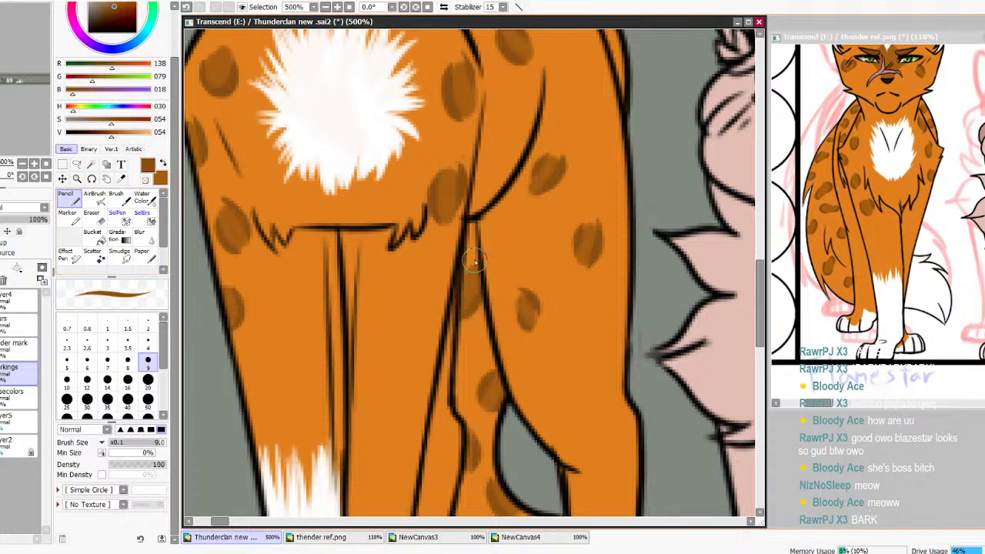
click(154, 182)
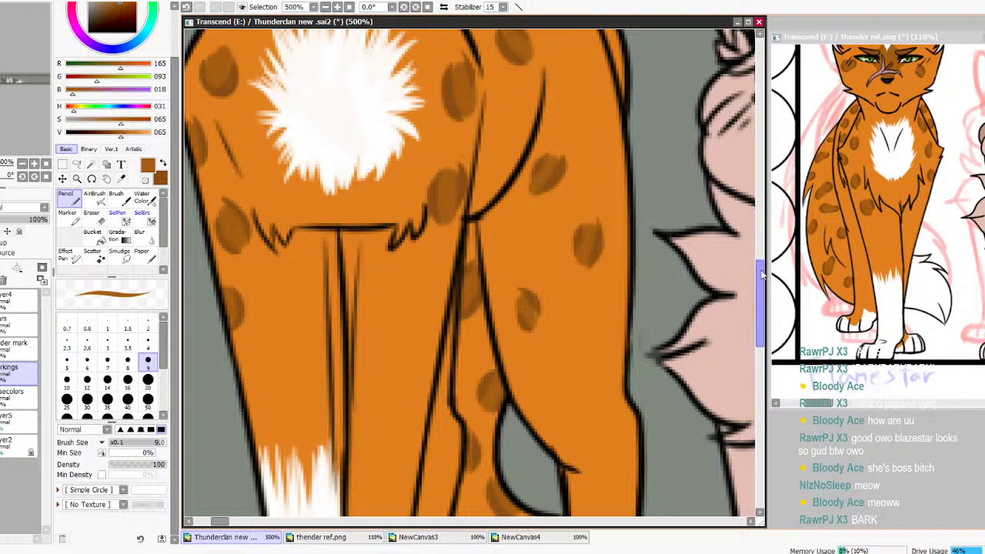
Enlarge the cat's face in the reference picture and sample the near-black colour of its nose
drag(759, 266, 762, 230)
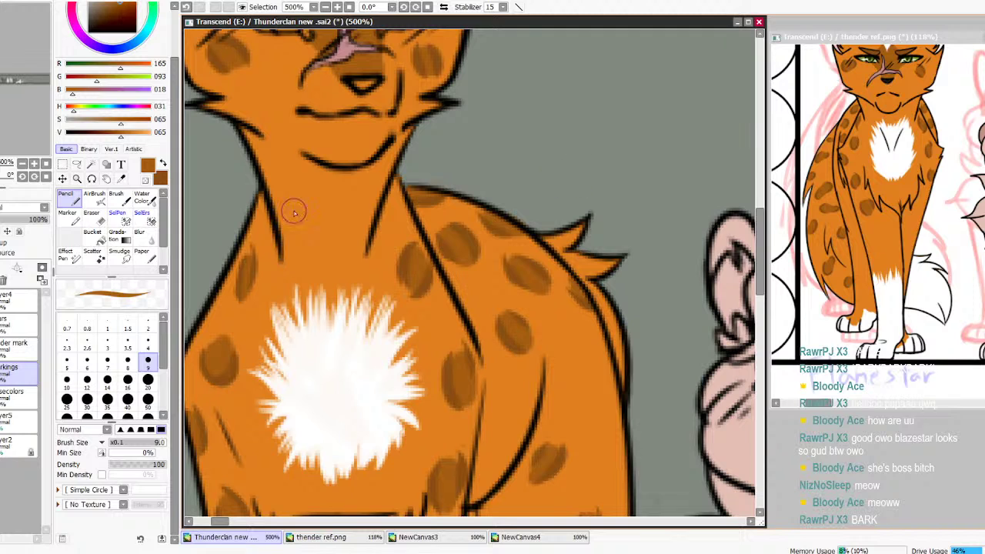
click(77, 179)
drag(846, 72, 913, 113)
key(Home)
drag(813, 171, 838, 207)
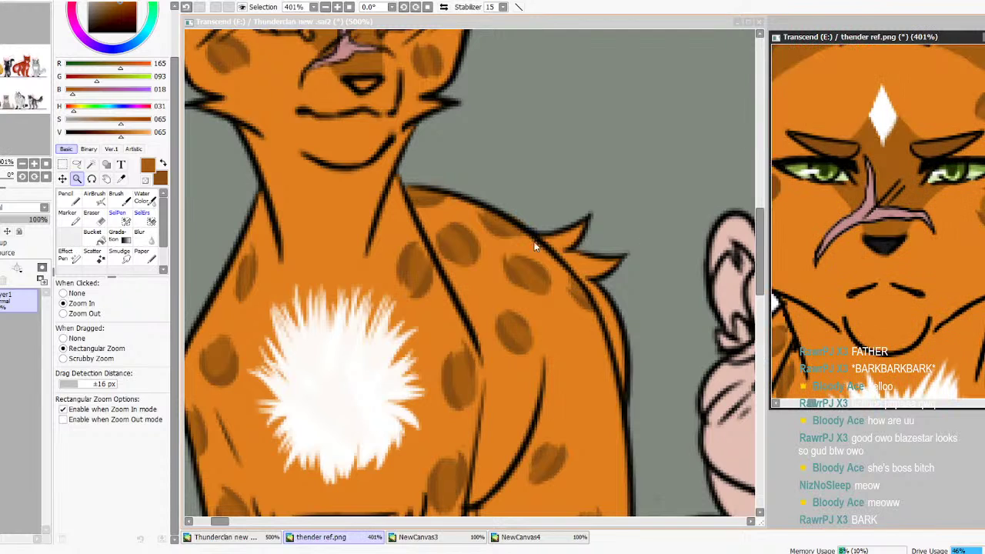
click(71, 199)
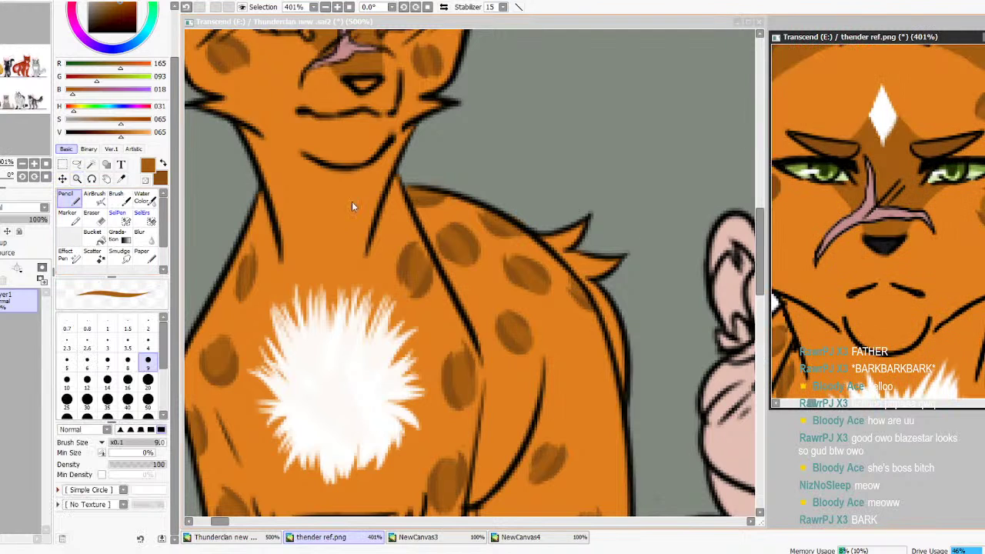
alt+click(883, 247)
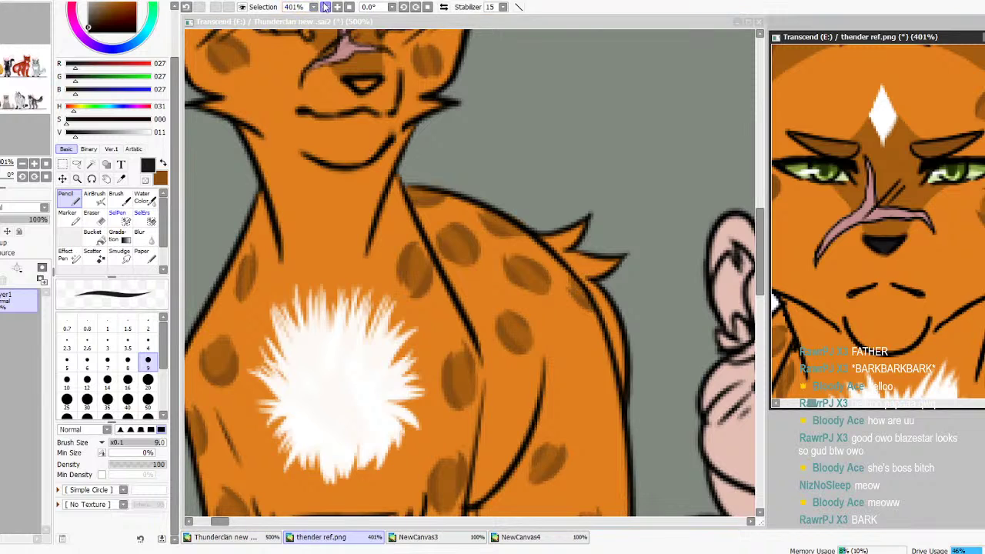
Fill the orange cat's nose with the near-black colour on the scars layer
click(337, 6)
click(373, 23)
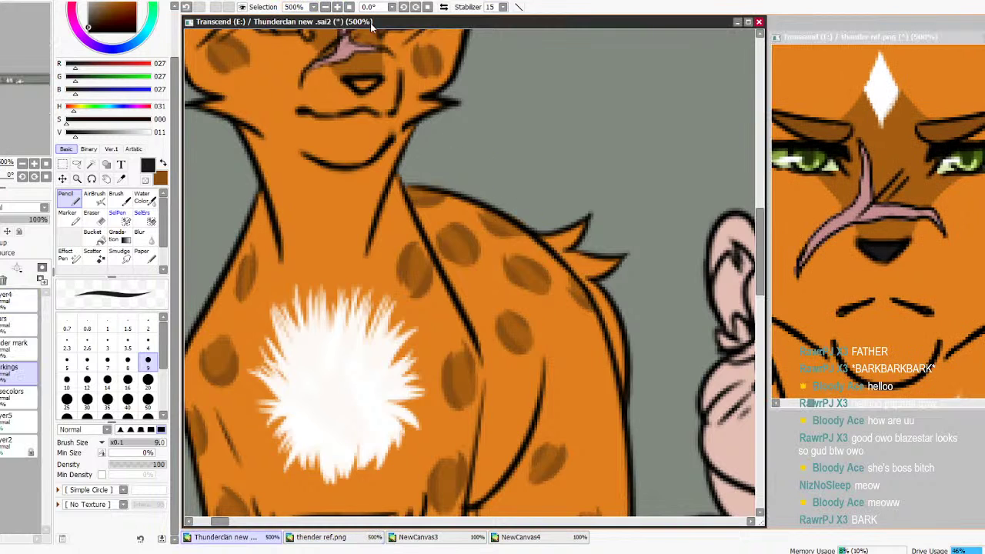
click(337, 7)
drag(760, 266, 757, 228)
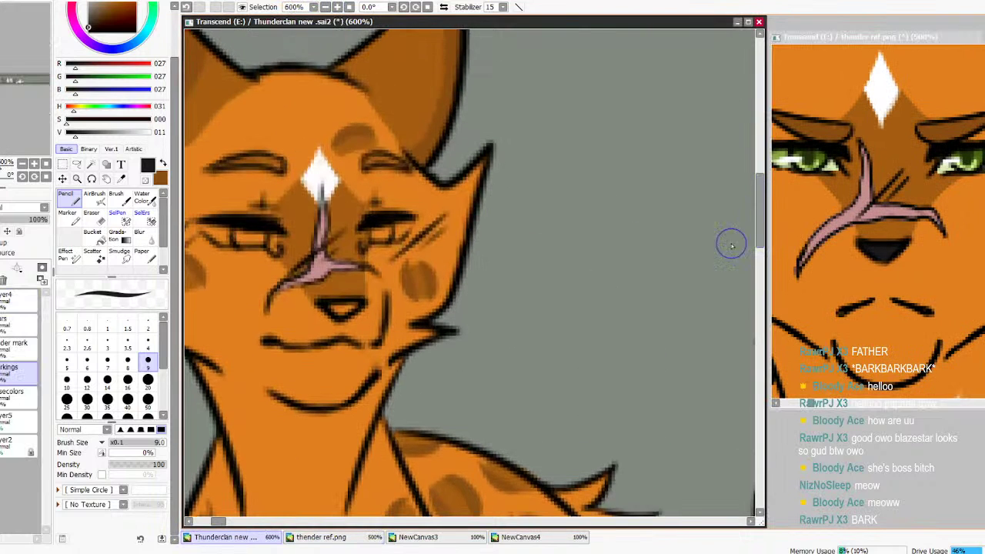
click(12, 331)
mouse_move(339, 296)
mouse_down()
mouse_move(329, 311)
mouse_move(346, 306)
mouse_up()
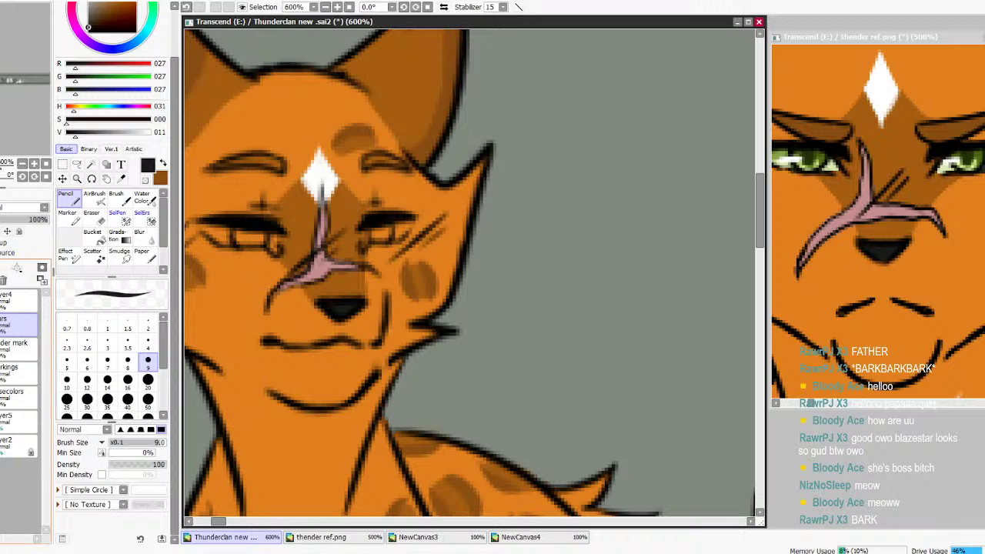
Add a new layer above the scars layer and name it for the eyes
click(1, 268)
double_click(15, 328)
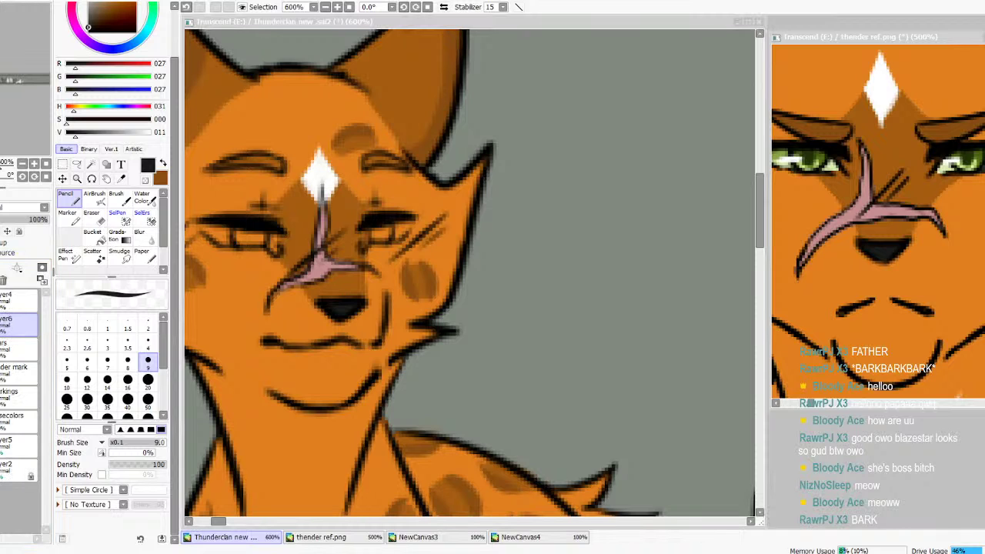
key(Return)
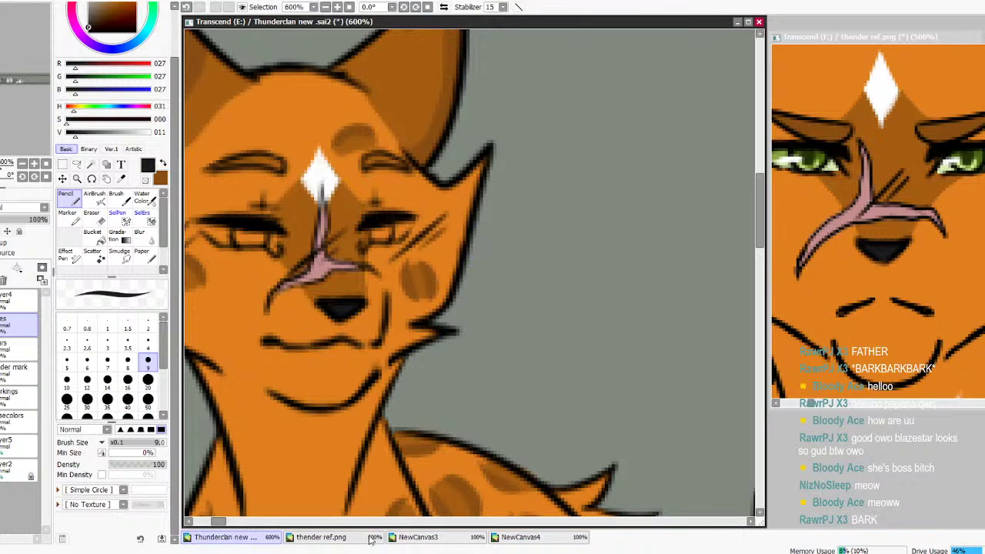
Fill both eyes with the pale green sampled from the reference, using a size 4 pencil
drag(221, 523, 218, 523)
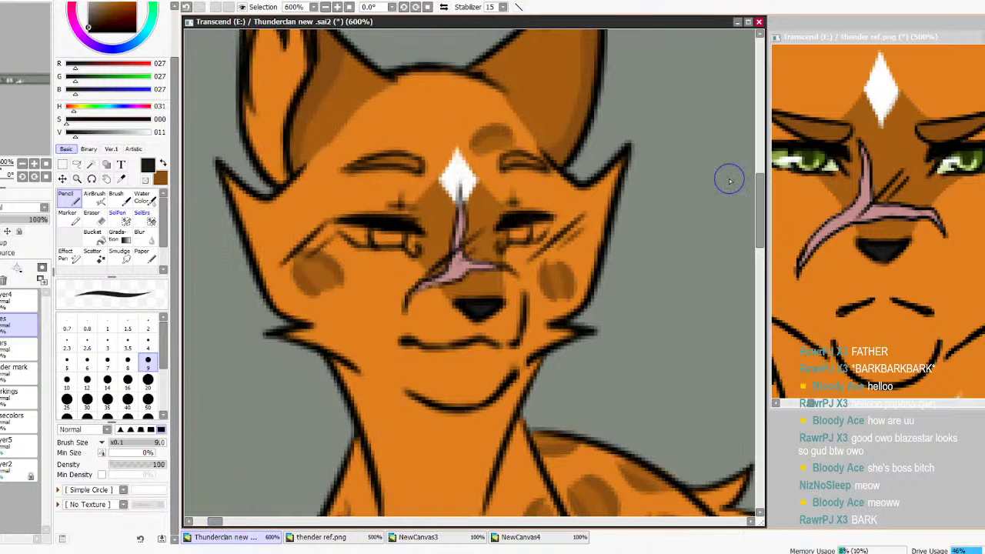
alt+click(832, 164)
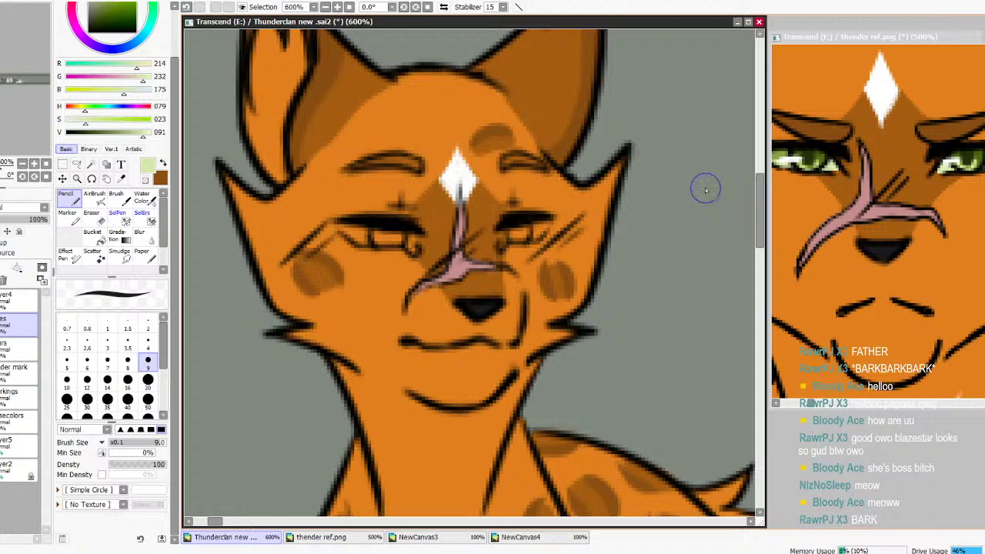
click(148, 338)
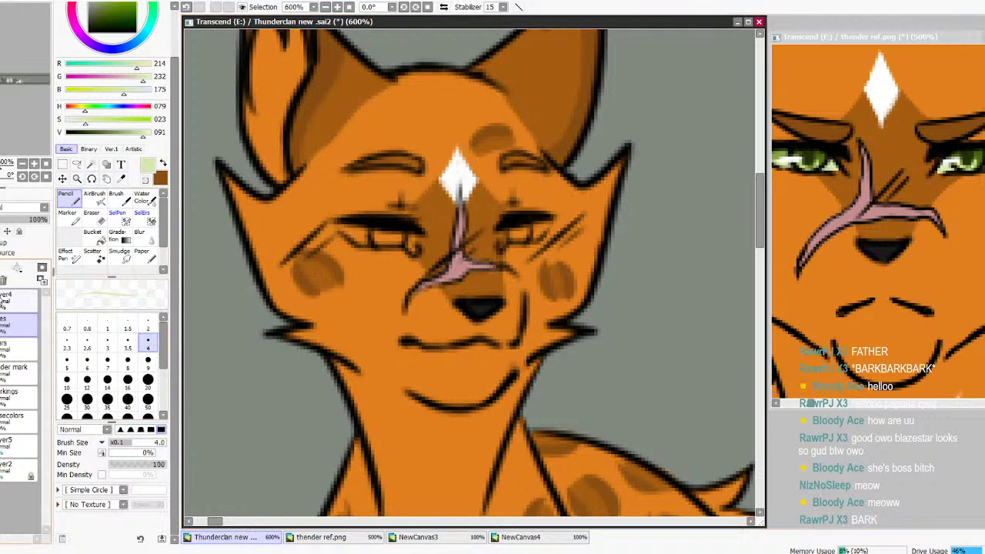
mouse_move(343, 228)
mouse_down()
mouse_move(362, 240)
mouse_move(352, 229)
mouse_move(392, 233)
mouse_move(374, 240)
mouse_up()
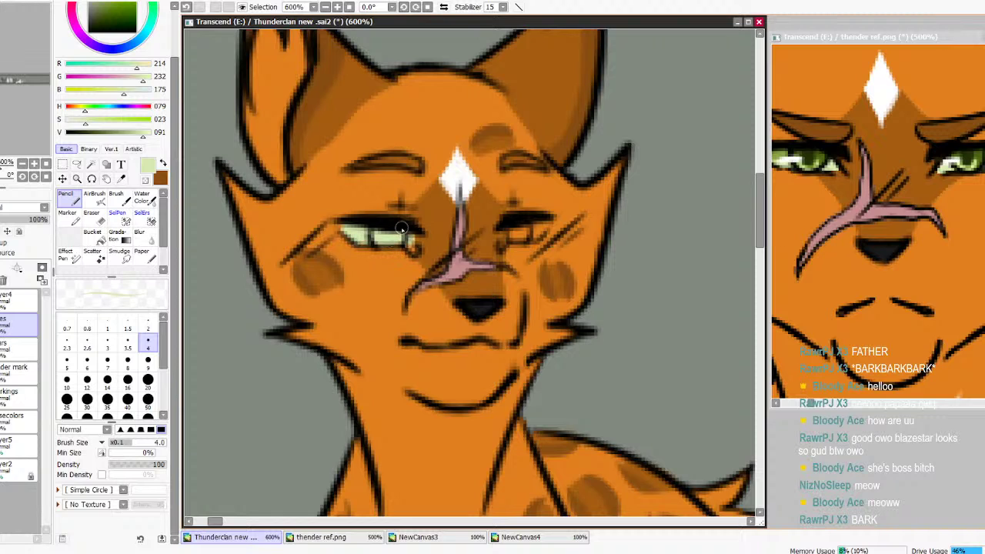
drag(500, 234, 533, 236)
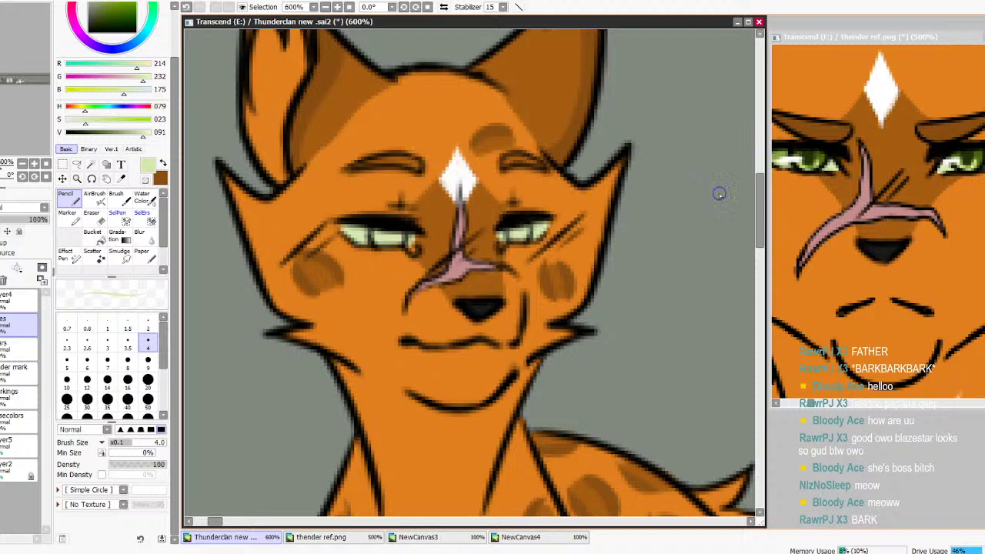
Protect the eye layer's transparent pixels and shade the upper part of both eyes with the reference's mid green
alt+click(776, 159)
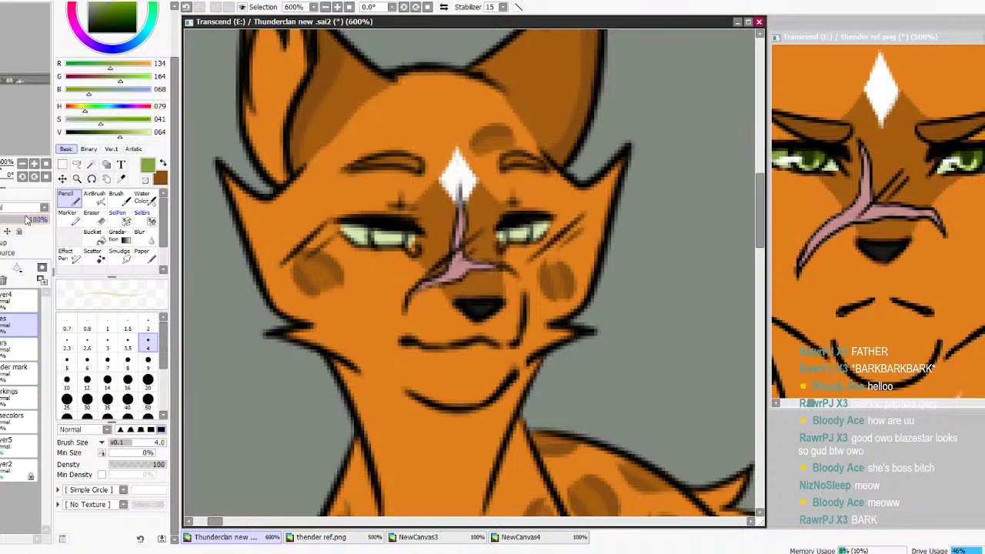
mouse_move(340, 223)
mouse_down()
mouse_move(423, 235)
mouse_move(365, 233)
mouse_up()
drag(498, 230, 565, 224)
drag(505, 235, 560, 222)
key(ctrl+z)
drag(491, 233, 556, 218)
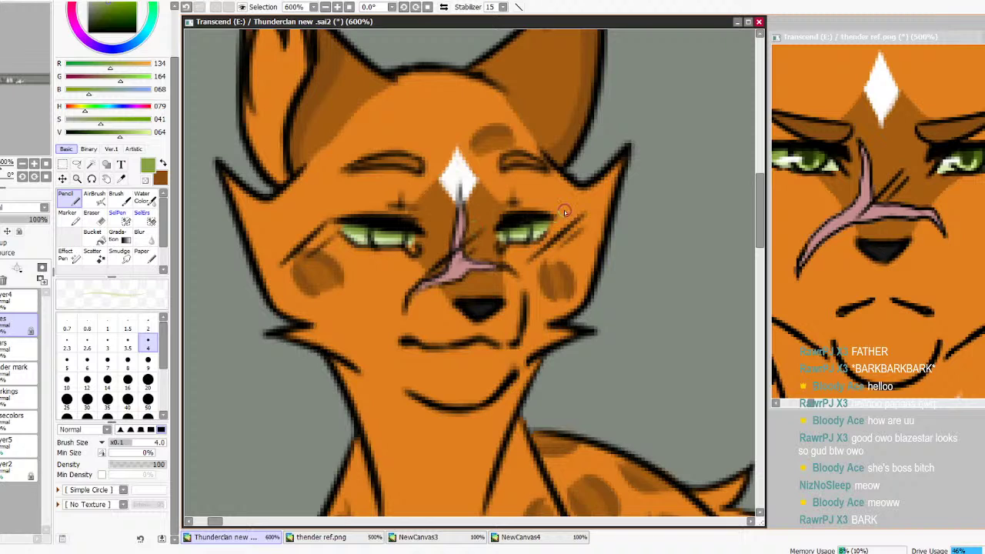
Sample the reference's light and dark eye greens and paint the irises of both eyes light green
alt+click(804, 168)
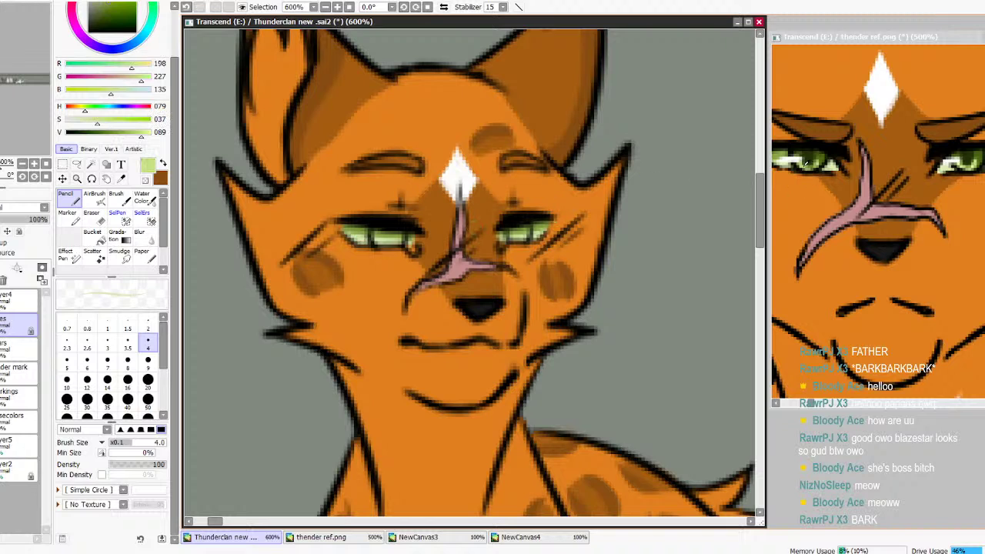
key(x)
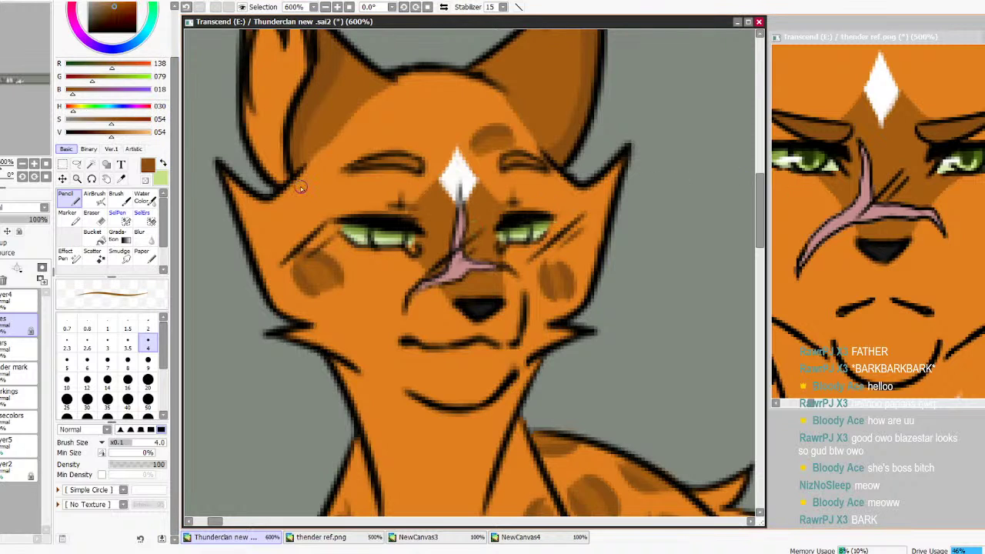
alt+click(821, 161)
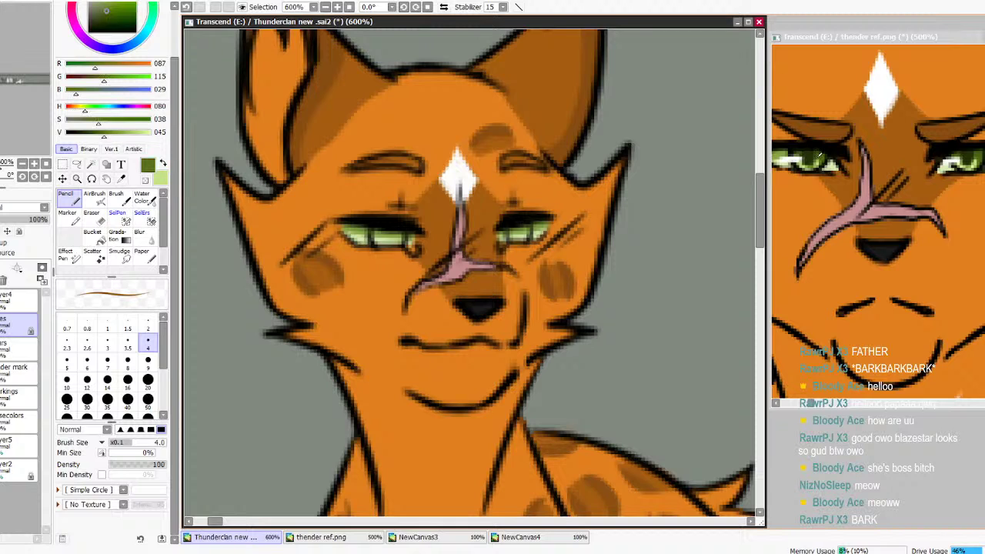
key(x)
drag(373, 229, 393, 229)
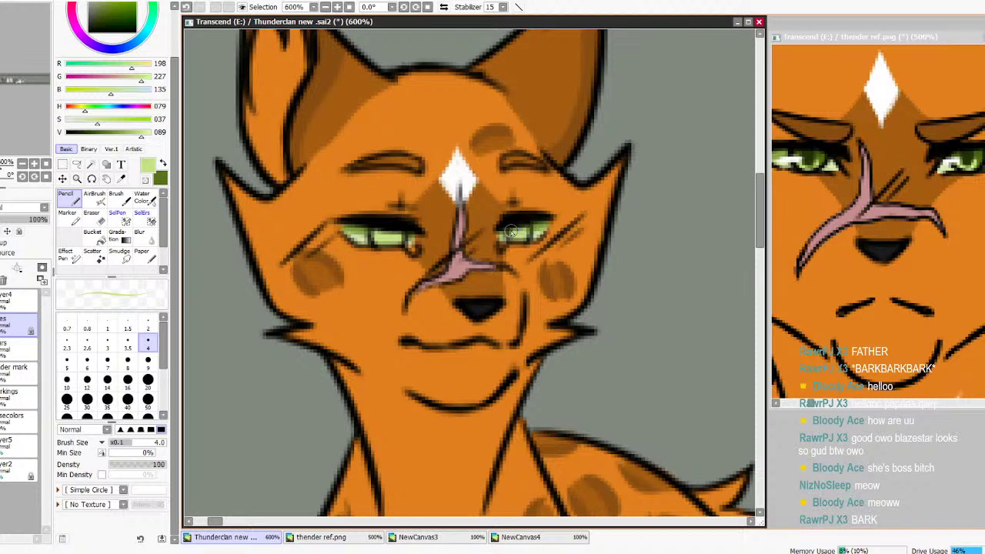
Shade the upper part of both irises with the dark green
key(x)
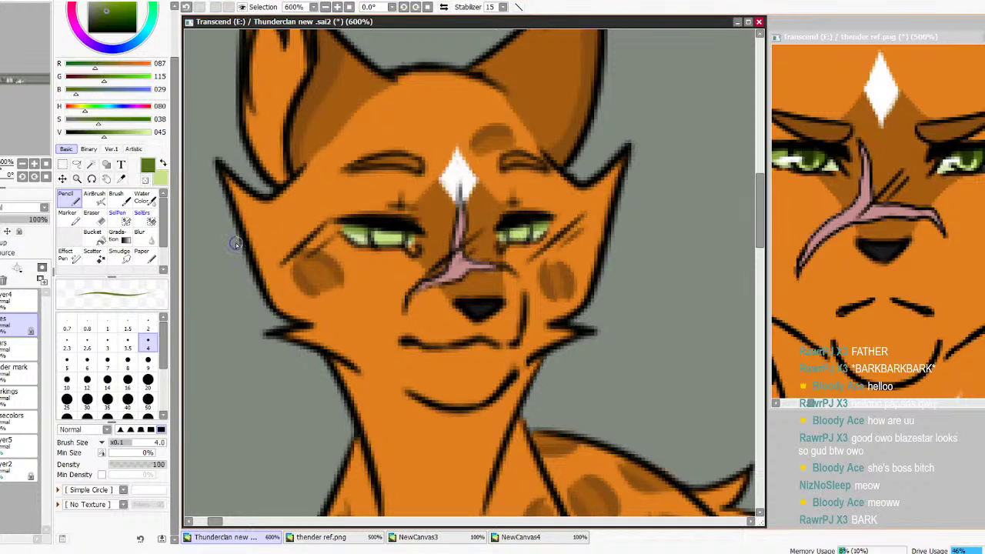
mouse_move(403, 235)
mouse_down()
mouse_move(376, 231)
mouse_move(417, 229)
mouse_move(377, 231)
mouse_up()
drag(525, 228, 501, 229)
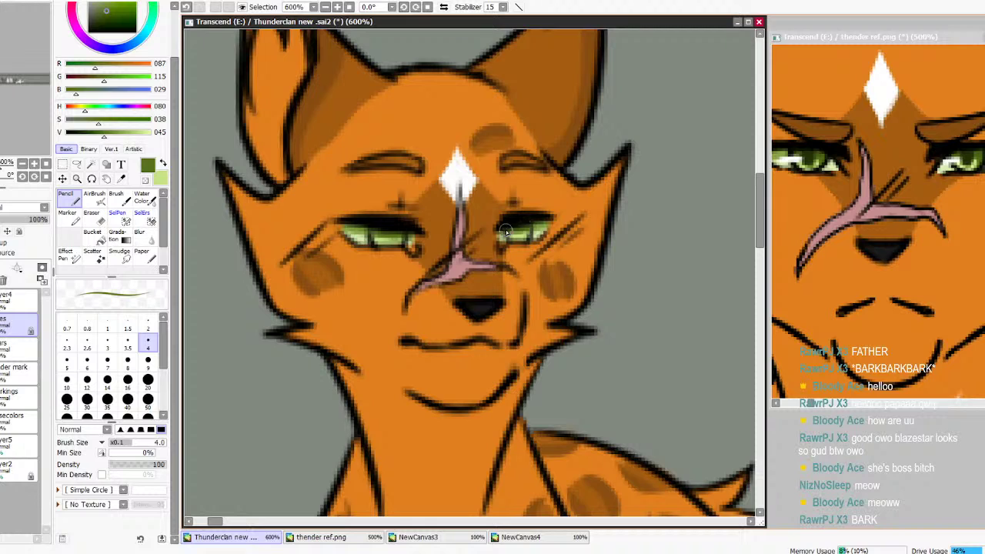
Sample the darkest green from the reference eye and paint a narrow pupil in each eye
alt+click(805, 161)
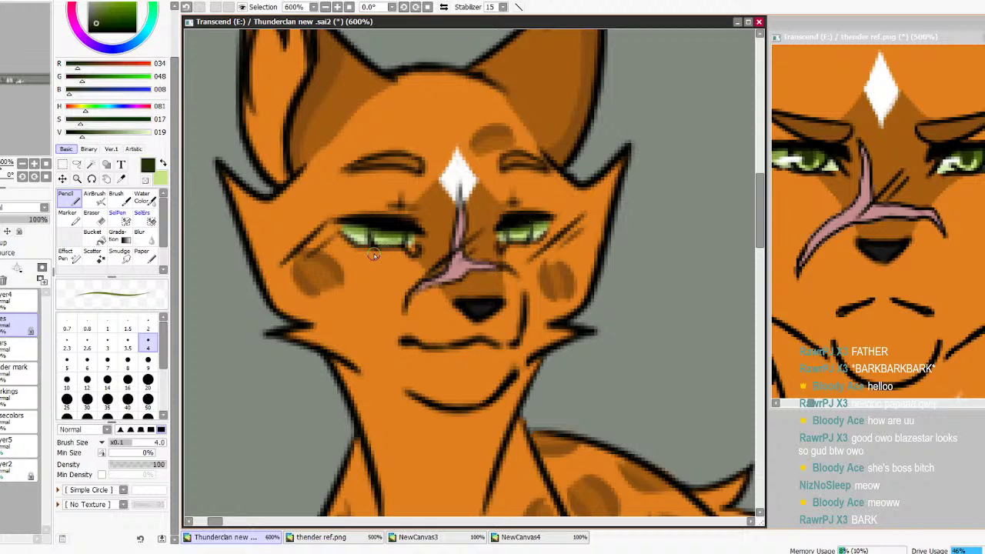
drag(386, 236, 390, 242)
key(ctrl+z)
drag(387, 233, 390, 240)
key(ctrl+z)
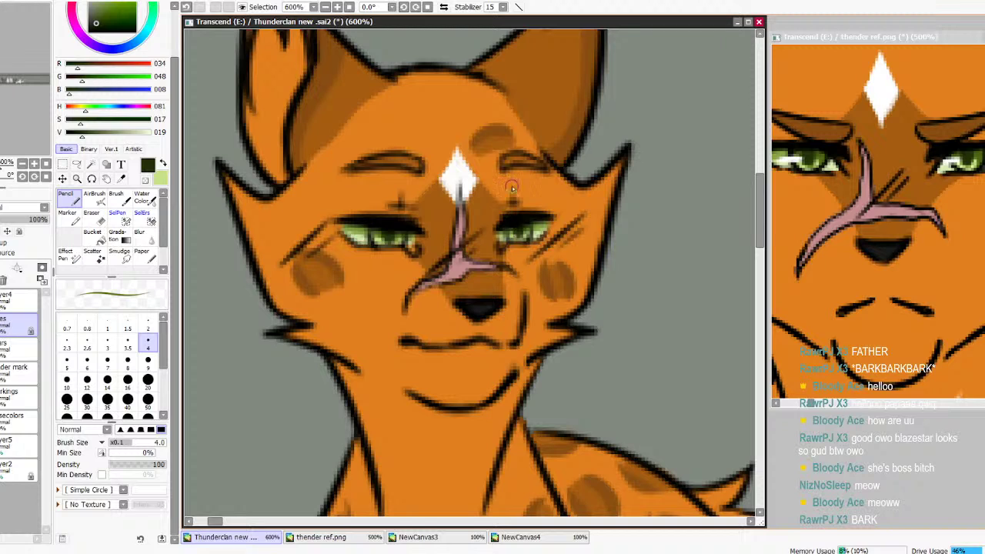
Add a new layer at the top of the layer stack and name it for the eye shine
click(22, 303)
click(2, 268)
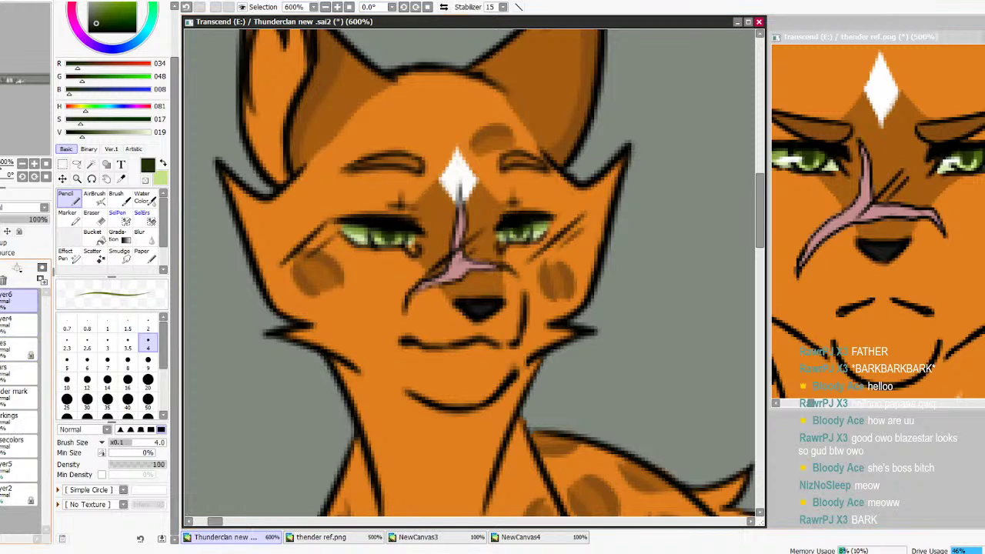
double_click(7, 307)
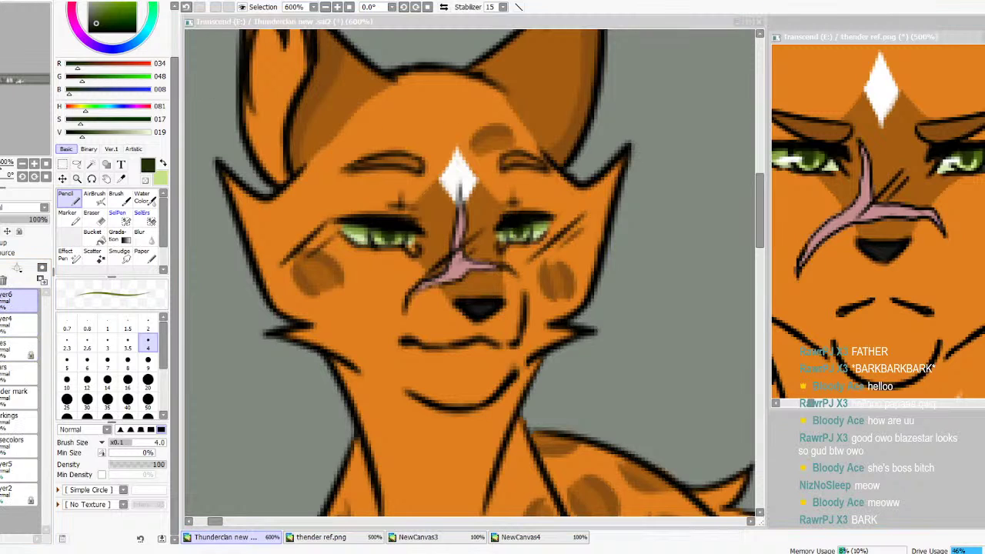
key(Return)
Paint a small pure white highlight in each of the orange cat's eyes
drag(90, 17, 86, 1)
drag(374, 236, 368, 236)
drag(513, 233, 510, 237)
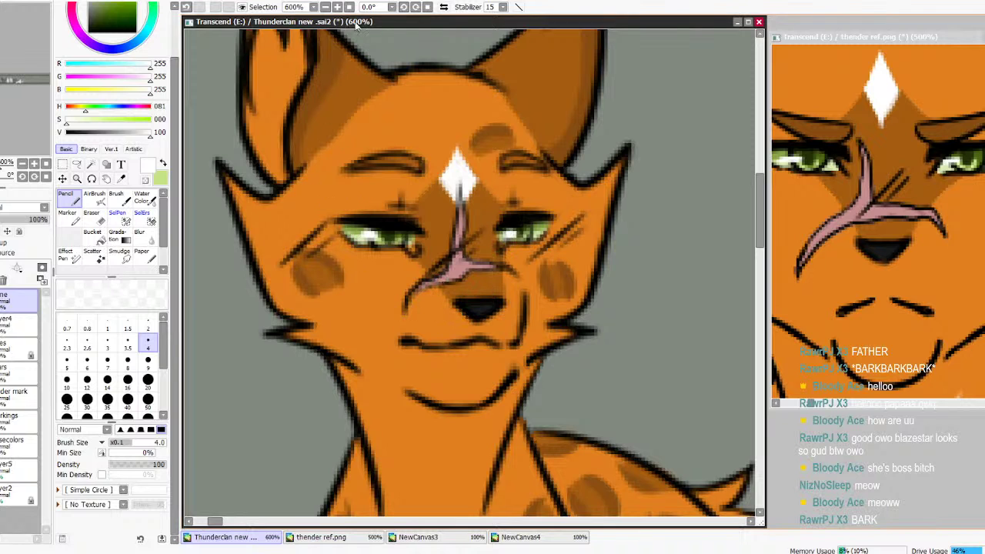
click(326, 7)
click(326, 7)
click(326, 7)
click(326, 7)
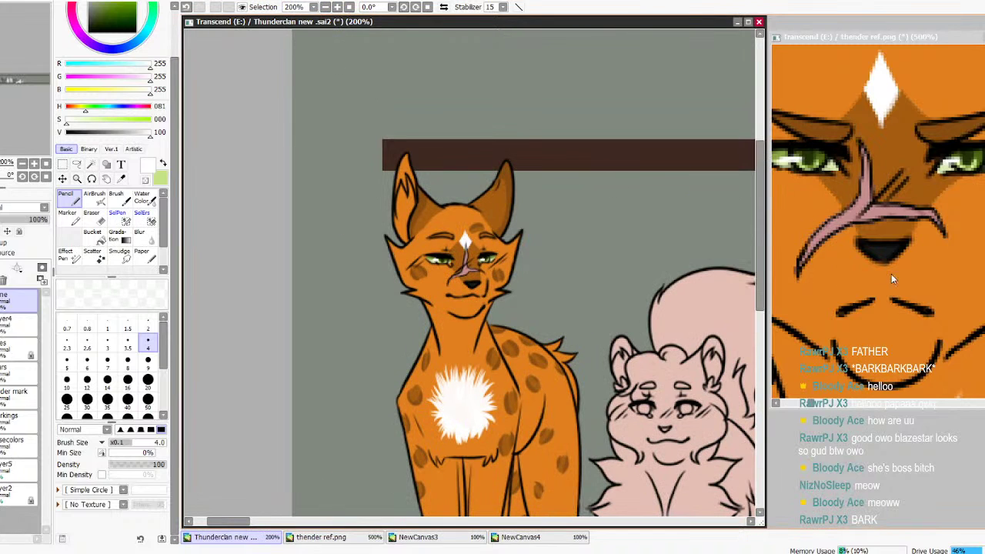
Sample the dark orange from inside the cat's ear in thender ref.png
click(806, 408)
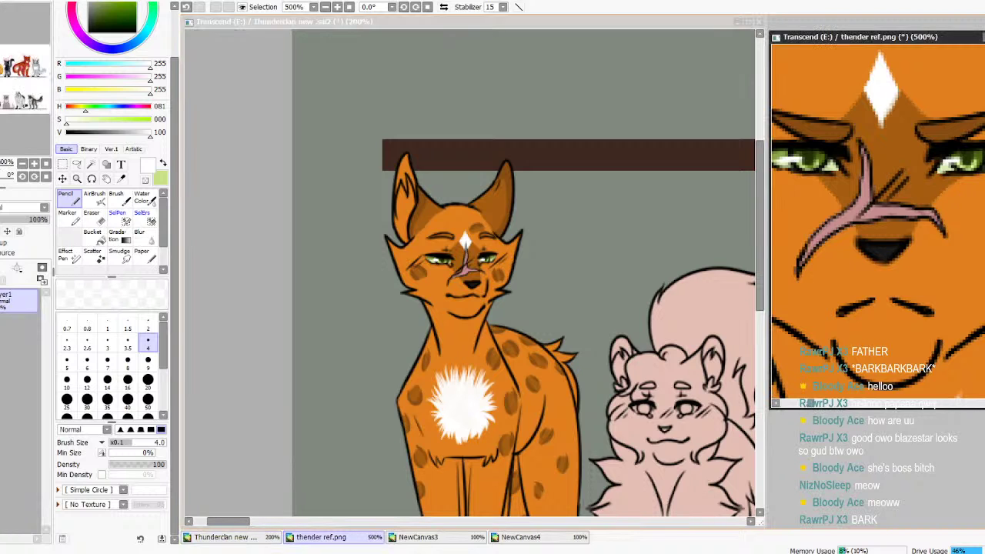
scroll(910, 268, up, 5)
drag(810, 403, 805, 403)
click(23, 164)
click(23, 167)
click(23, 167)
click(23, 167)
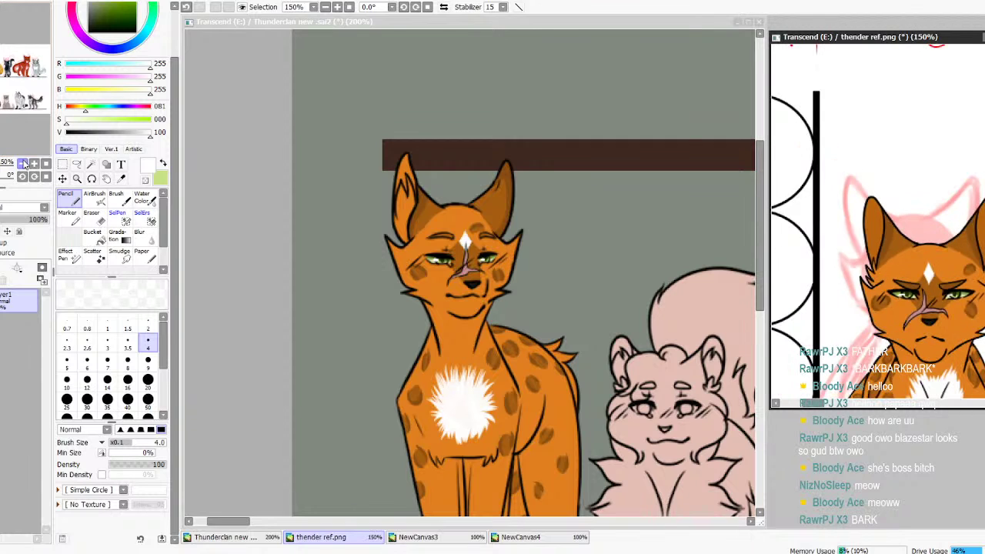
alt+click(874, 225)
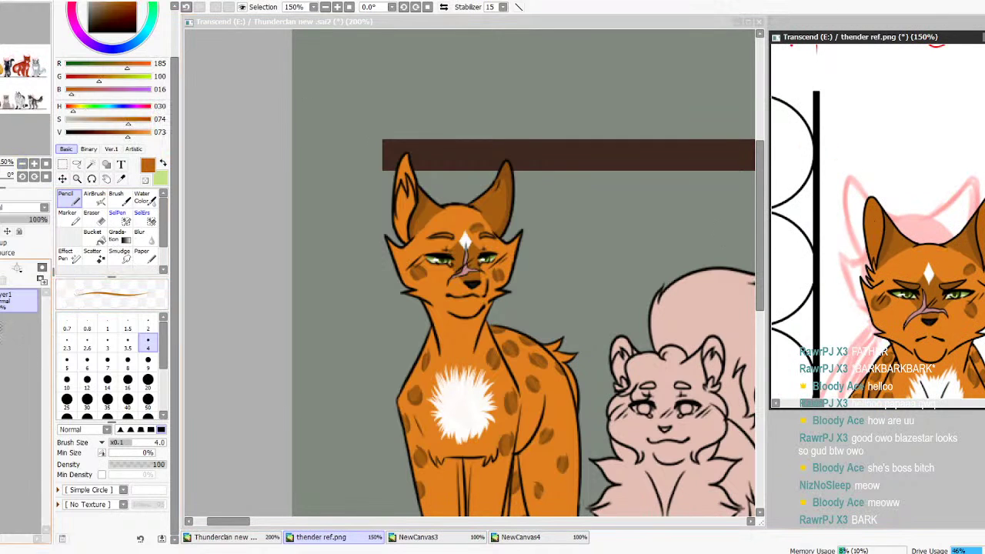
In the ThunderClan drawing, select the scars layer and set the pencil size to 4 for colouring the orange cat's inner ear
click(287, 253)
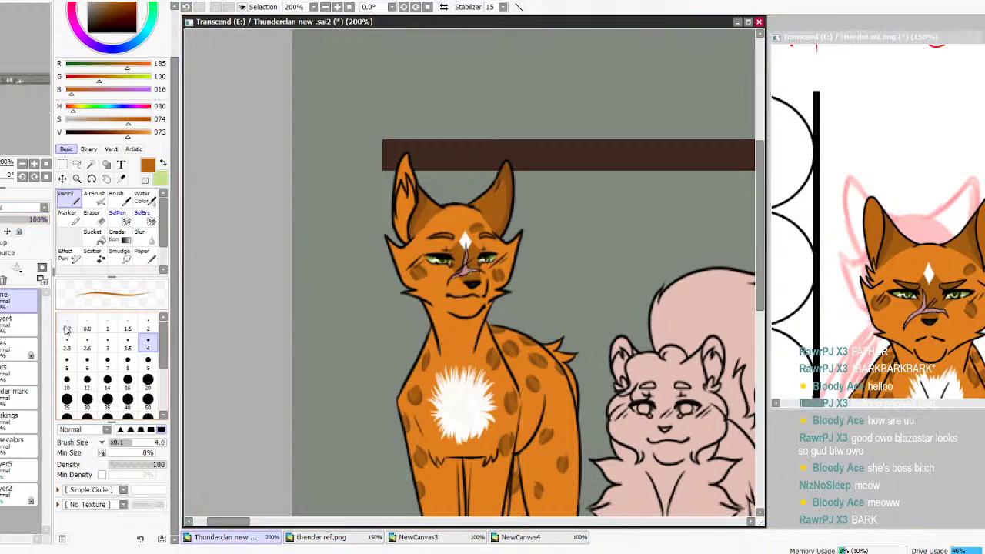
click(10, 352)
click(14, 372)
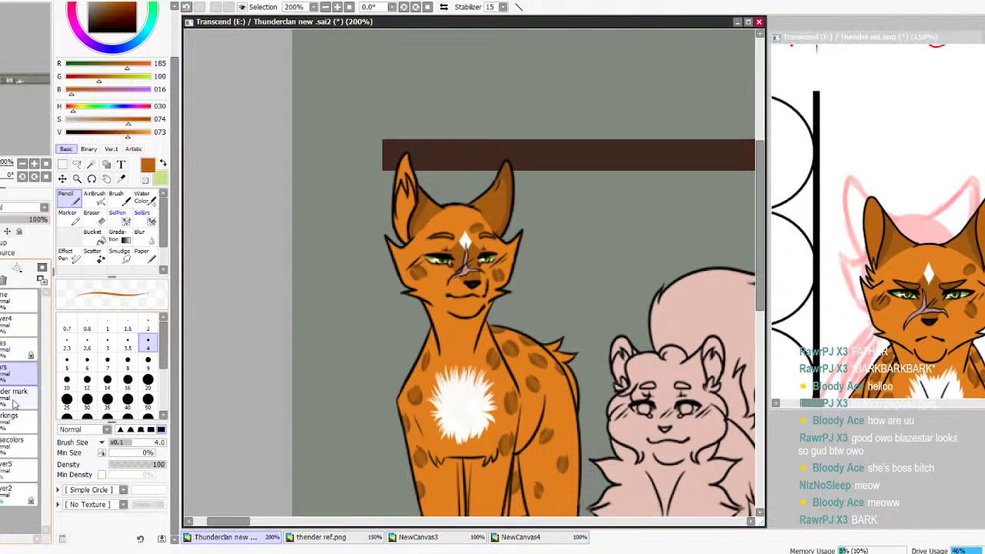
click(148, 359)
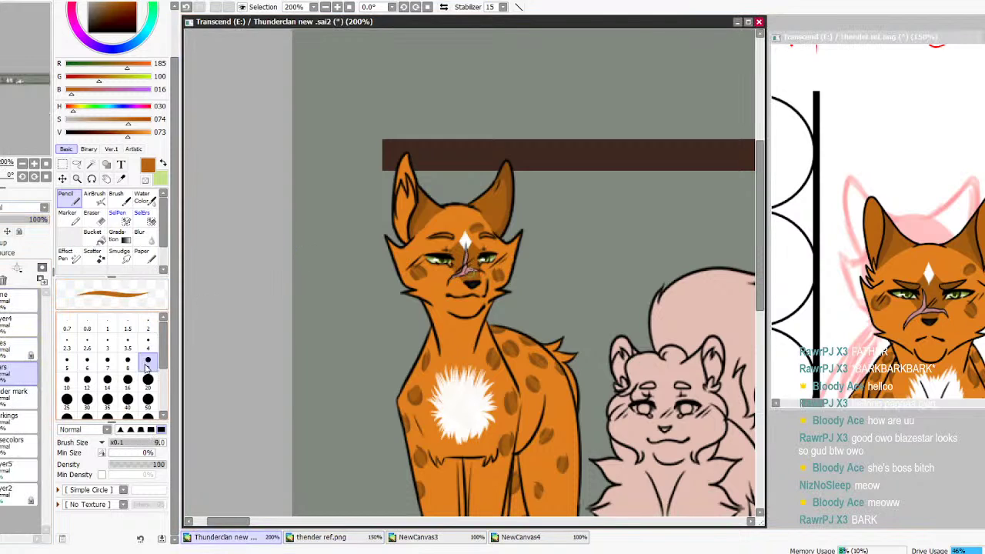
click(338, 6)
click(339, 7)
click(339, 7)
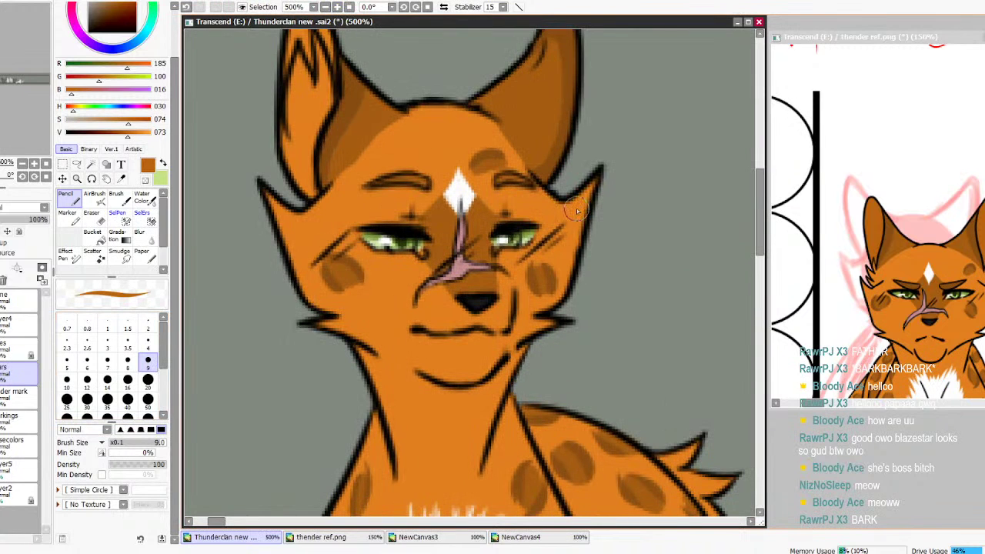
drag(763, 262, 747, 235)
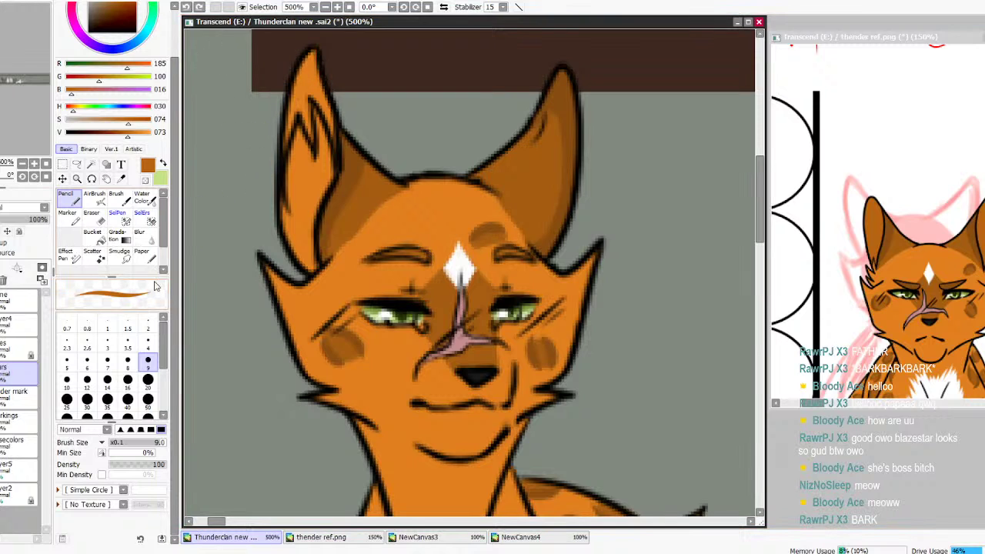
click(147, 346)
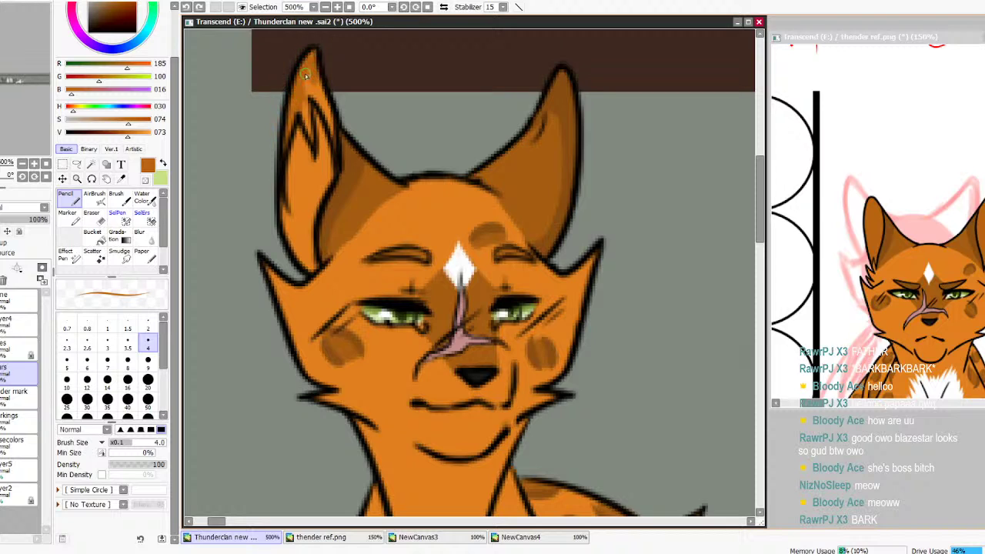
Fill the inner part of the orange cat's tufted ear with a paler orange at saturation 51
drag(307, 78, 328, 113)
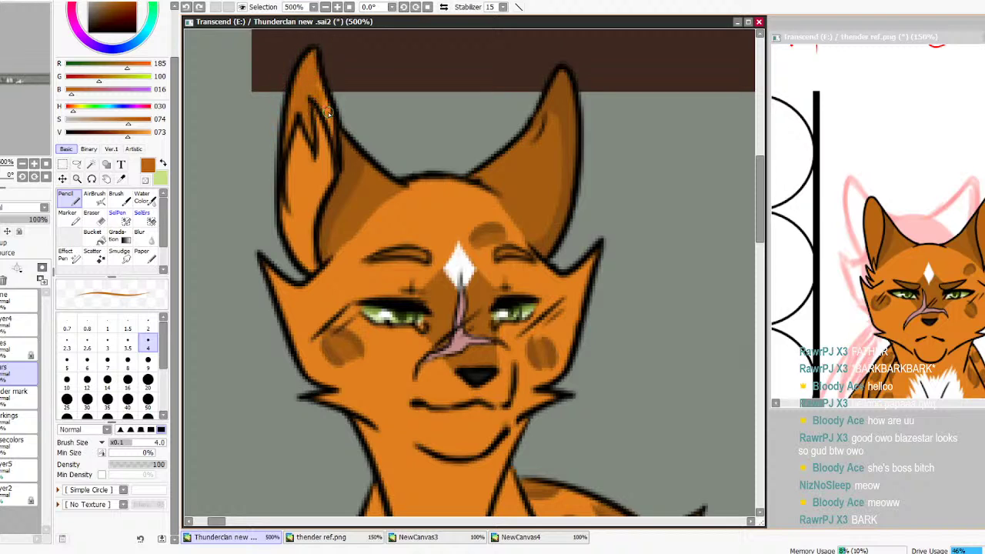
alt+click(312, 182)
click(109, 120)
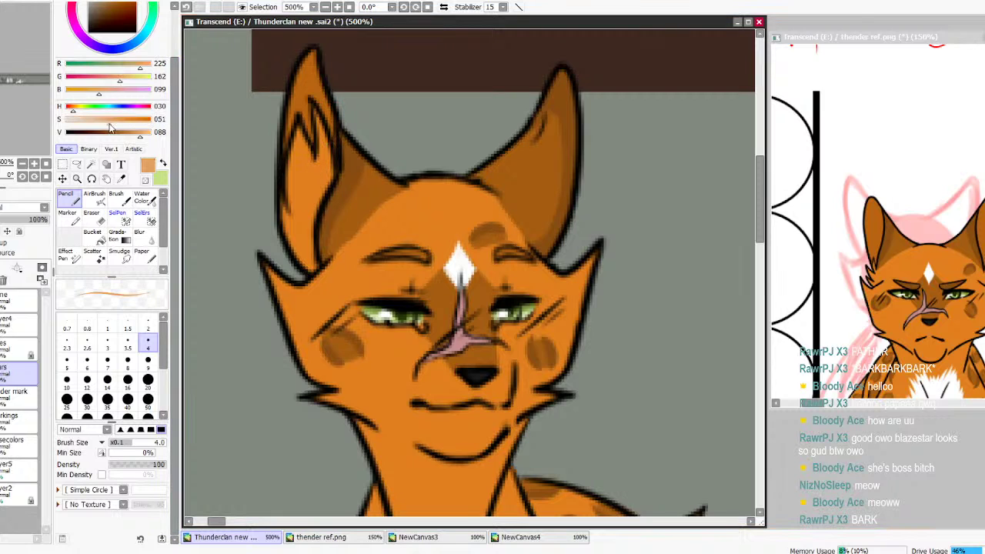
mouse_move(329, 122)
mouse_down()
mouse_move(306, 258)
mouse_move(313, 269)
mouse_up()
mouse_move(289, 210)
mouse_down()
mouse_move(288, 241)
mouse_move(283, 198)
mouse_move(293, 252)
mouse_move(282, 207)
mouse_move(299, 248)
mouse_move(303, 154)
mouse_move(312, 190)
mouse_move(297, 130)
mouse_move(291, 219)
mouse_up()
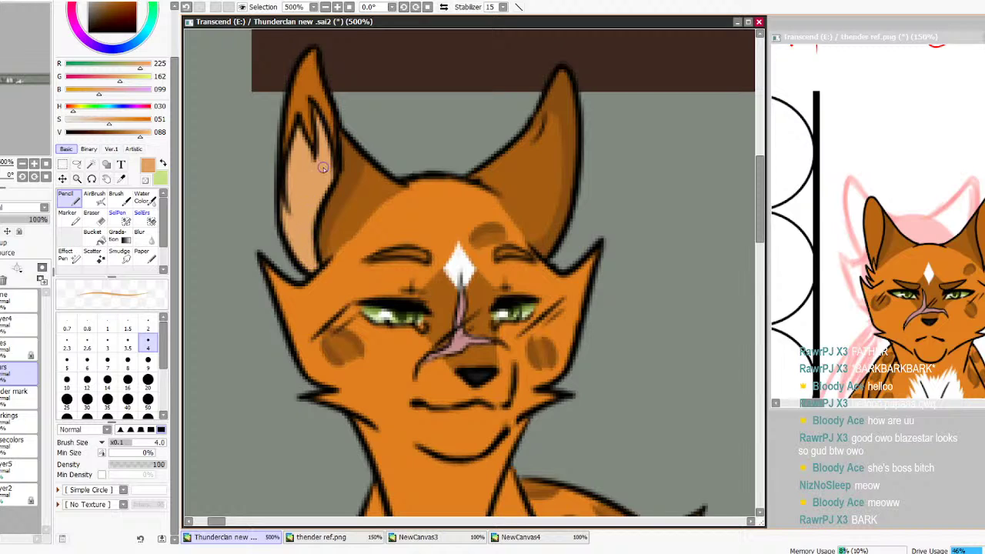
Sample the dusty pink-brown head colour of the fluffy cat from the thender ref.png drawing
click(326, 7)
click(326, 7)
click(326, 7)
click(326, 7)
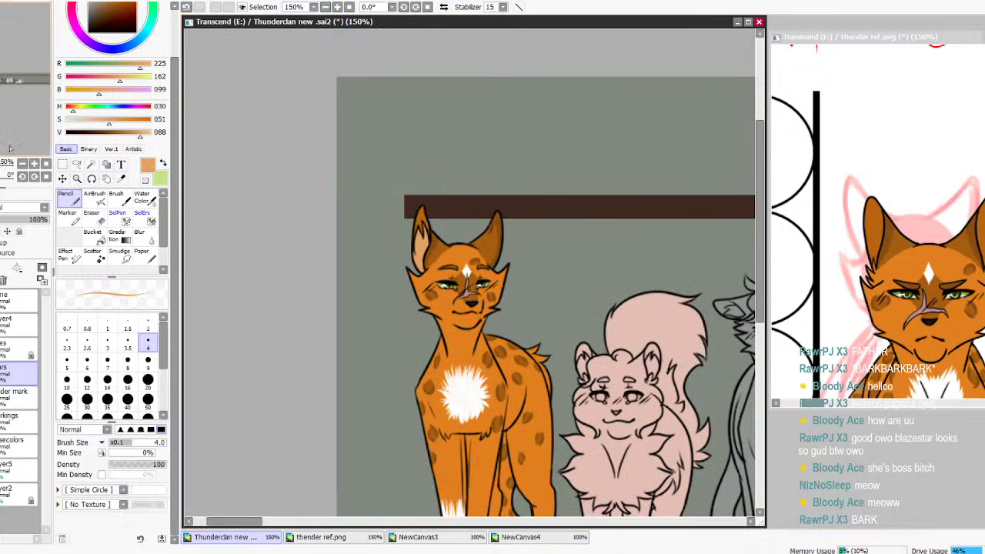
drag(757, 298, 757, 344)
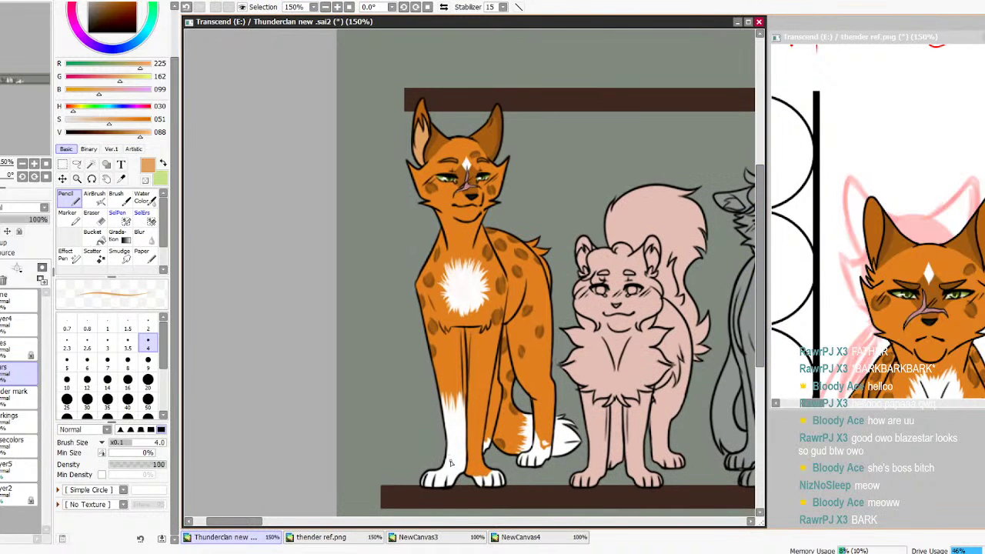
alt+click(530, 432)
drag(232, 529, 261, 526)
scroll(367, 274, up, 3)
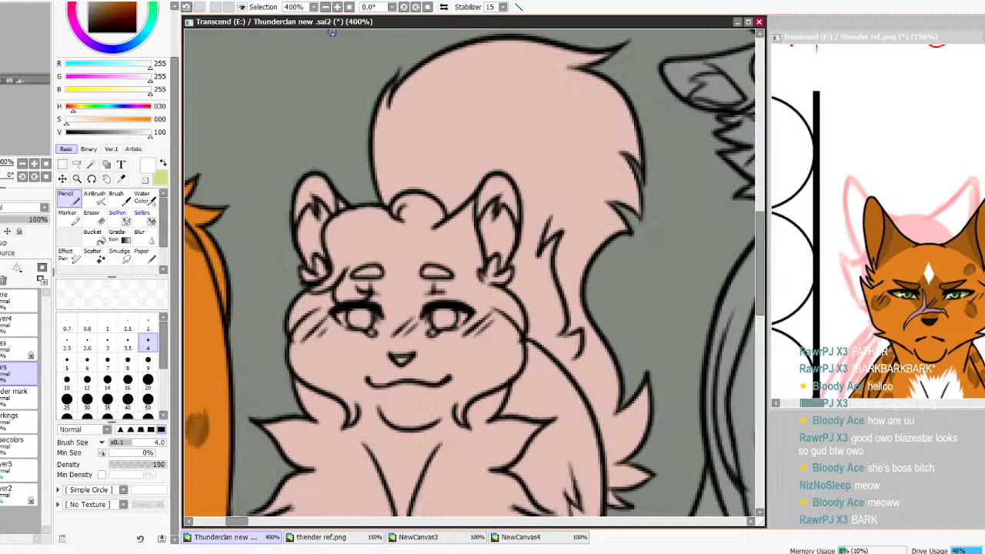
click(811, 401)
drag(817, 405, 836, 405)
scroll(877, 230, down, 5)
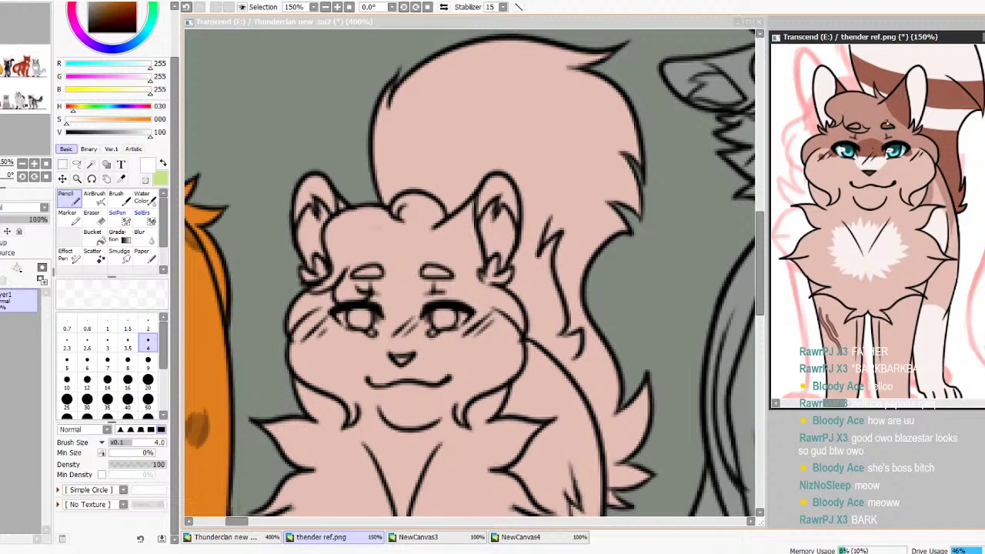
right_click(885, 112)
click(213, 338)
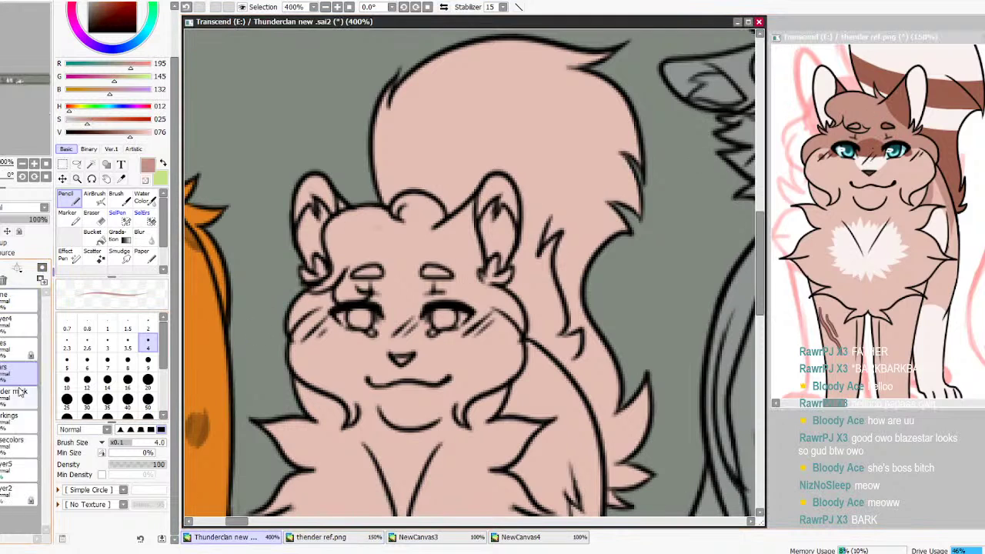
On the Markings layer, paint the fluffy pink cat's forehead and ears dusty pink-brown with a size 20 pencil
click(16, 417)
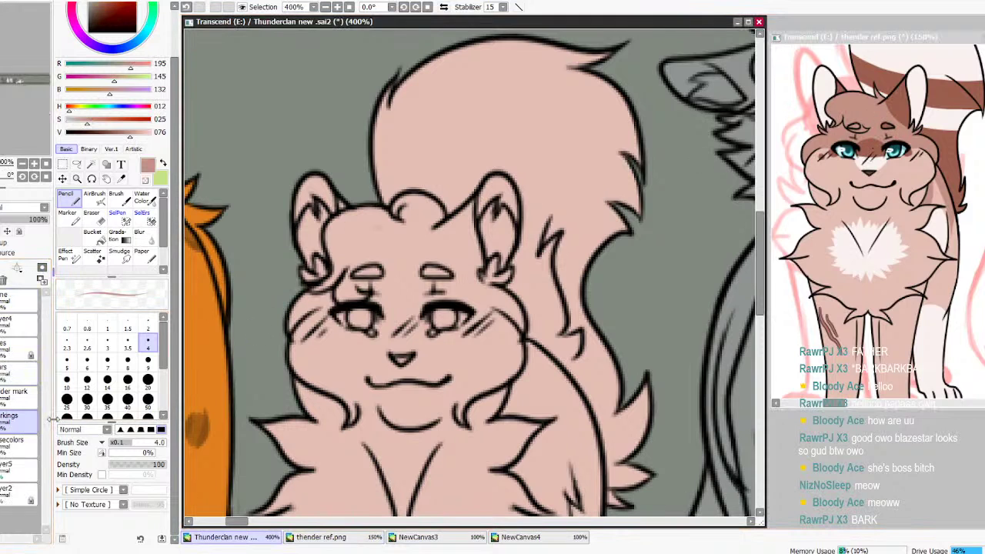
click(147, 380)
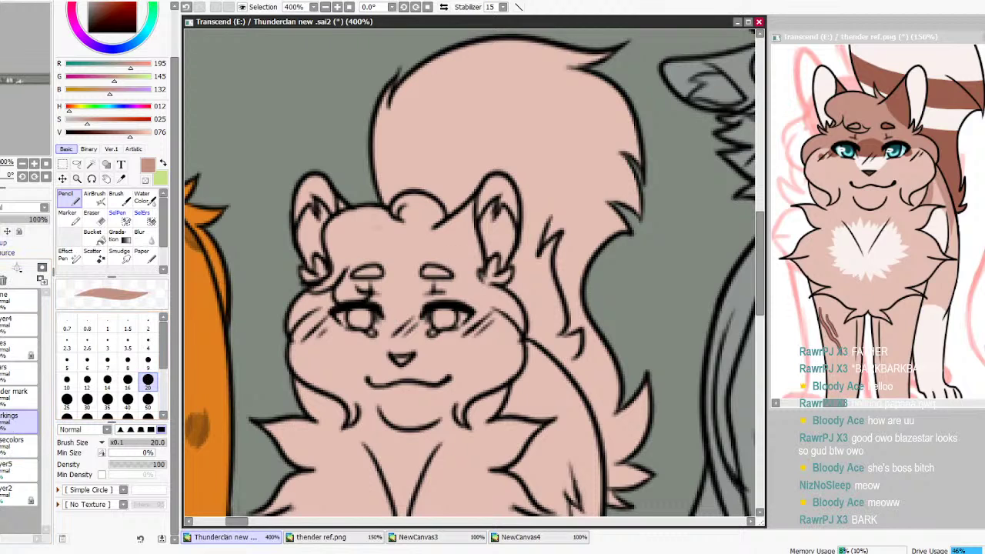
click(9, 398)
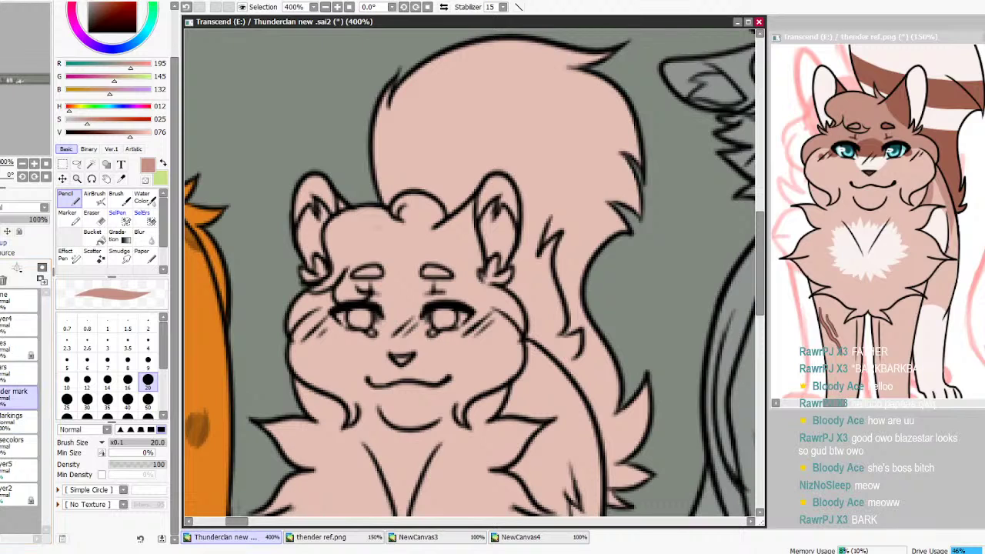
click(2, 374)
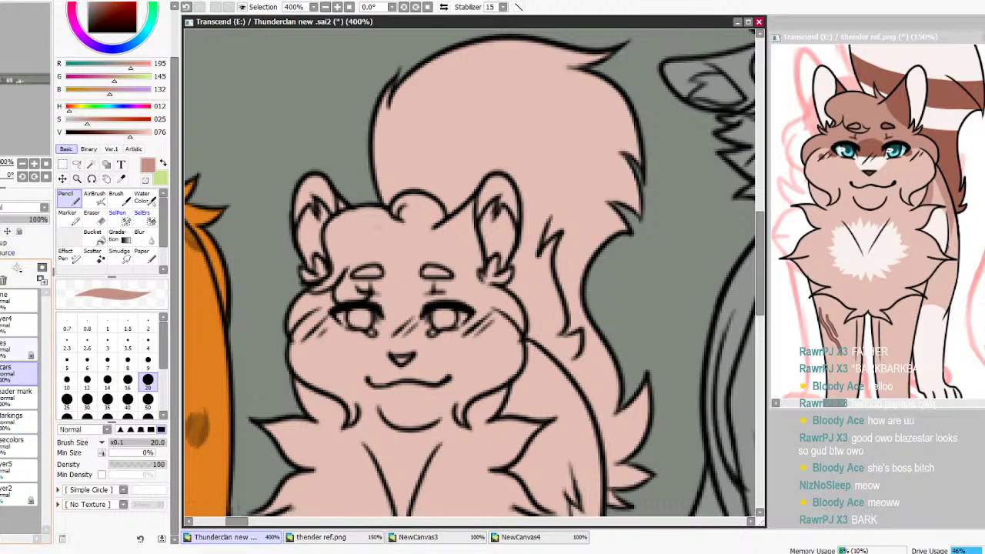
click(3, 351)
click(15, 320)
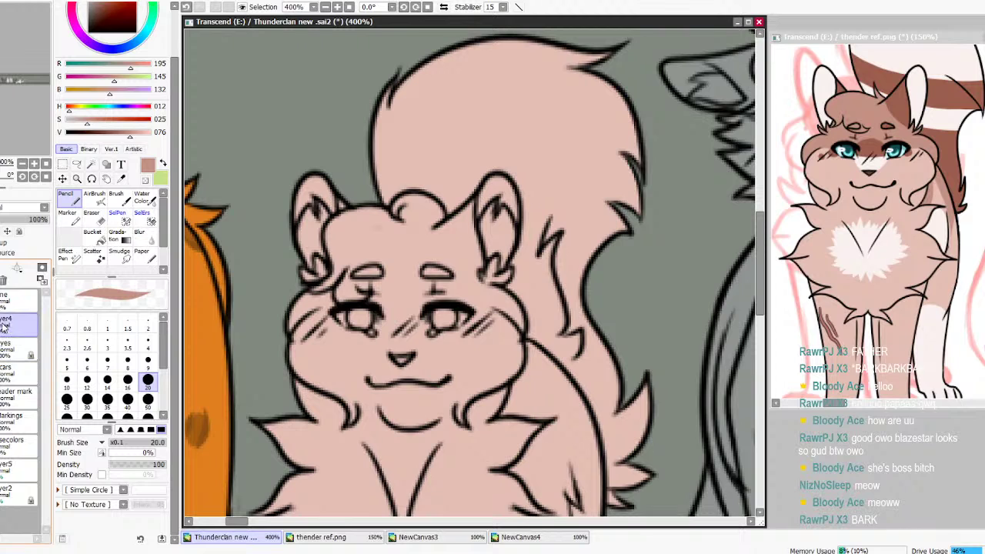
click(3, 242)
mouse_move(243, 523)
mouse_down()
mouse_move(226, 522)
mouse_move(241, 521)
mouse_up()
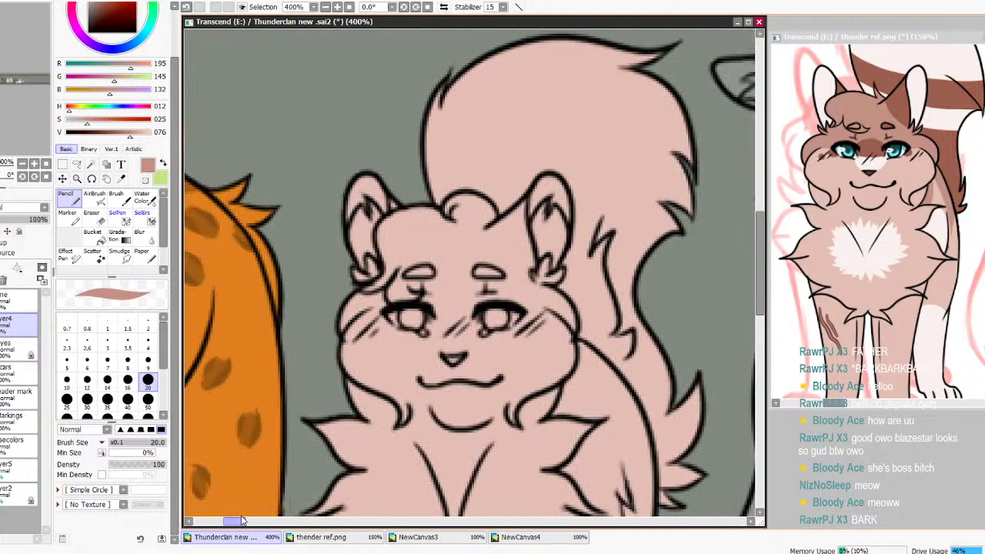
click(12, 419)
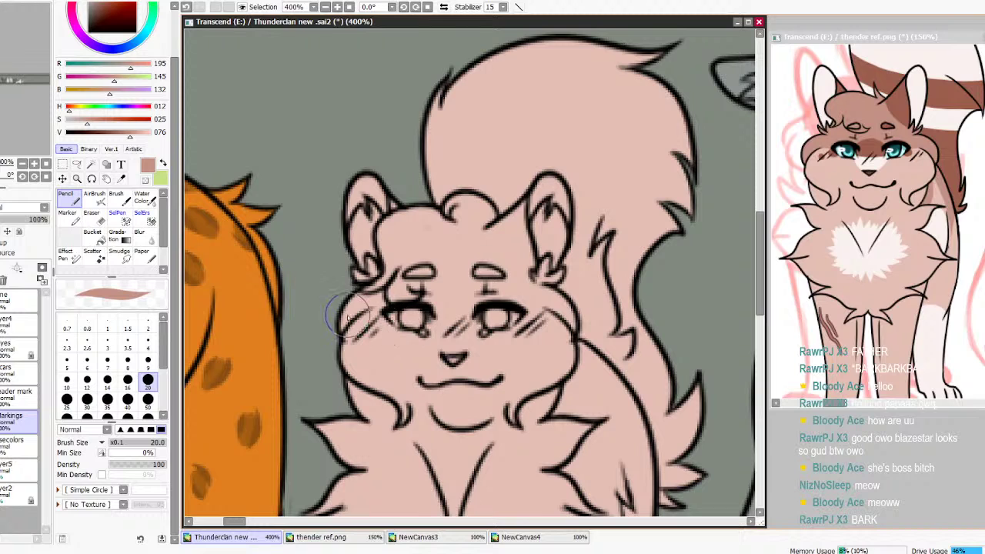
mouse_move(339, 322)
mouse_down()
mouse_move(398, 295)
mouse_move(382, 303)
mouse_up()
mouse_move(535, 309)
mouse_down()
mouse_move(507, 303)
mouse_move(552, 306)
mouse_move(527, 298)
mouse_move(569, 315)
mouse_move(562, 310)
mouse_move(575, 329)
mouse_move(514, 301)
mouse_move(423, 291)
mouse_move(486, 312)
mouse_move(507, 303)
mouse_move(398, 293)
mouse_move(462, 291)
mouse_move(397, 270)
mouse_move(355, 276)
mouse_move(354, 244)
mouse_move(423, 246)
mouse_move(402, 240)
mouse_move(414, 221)
mouse_move(444, 261)
mouse_move(499, 286)
mouse_move(442, 282)
mouse_move(540, 284)
mouse_move(521, 260)
mouse_move(525, 268)
mouse_move(578, 208)
mouse_move(568, 241)
mouse_move(489, 265)
mouse_move(455, 256)
mouse_move(447, 209)
mouse_move(461, 231)
mouse_up()
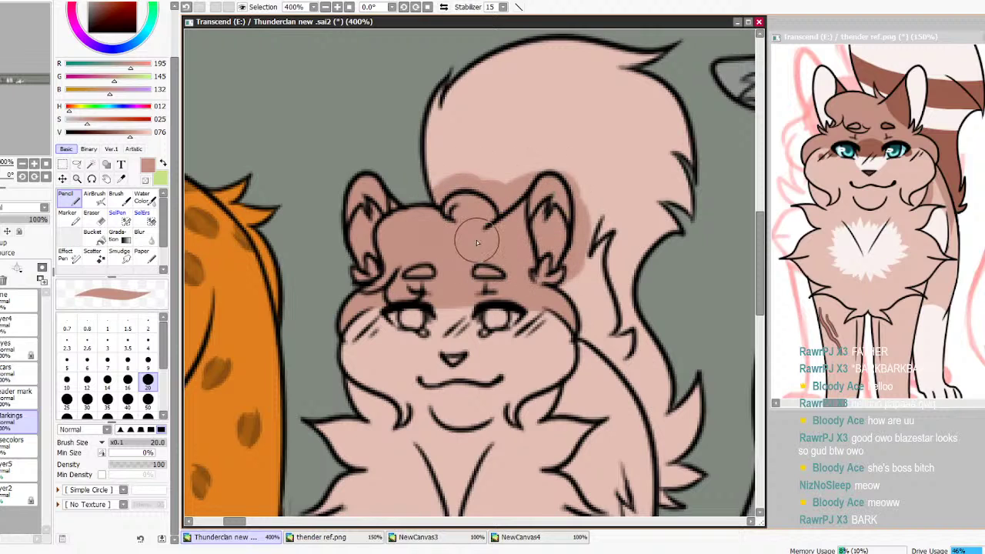
Paint dusty pink-brown markings beside the fluffy cat's neck and along its back with a size 9 pencil
click(148, 359)
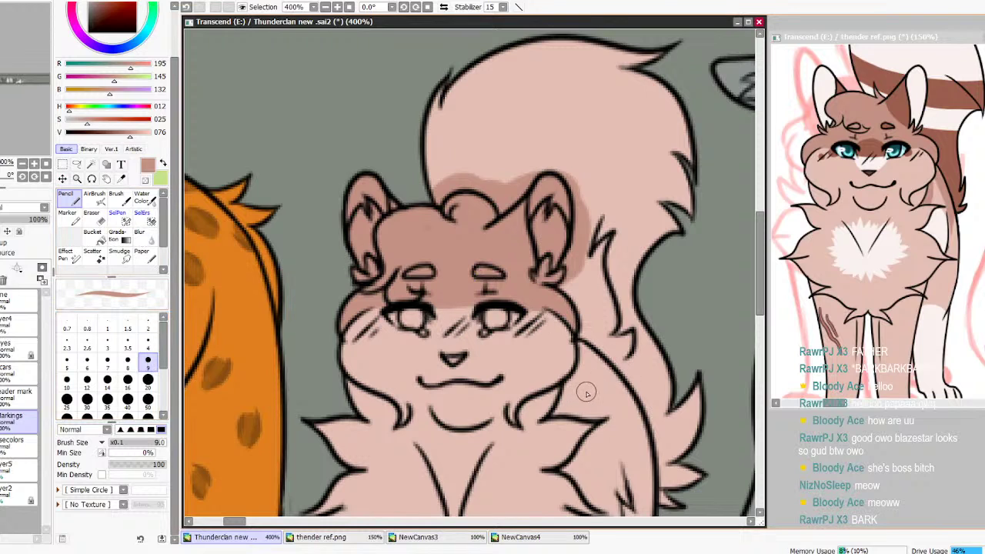
mouse_move(575, 372)
mouse_down()
mouse_move(557, 412)
mouse_move(573, 373)
mouse_move(565, 417)
mouse_up()
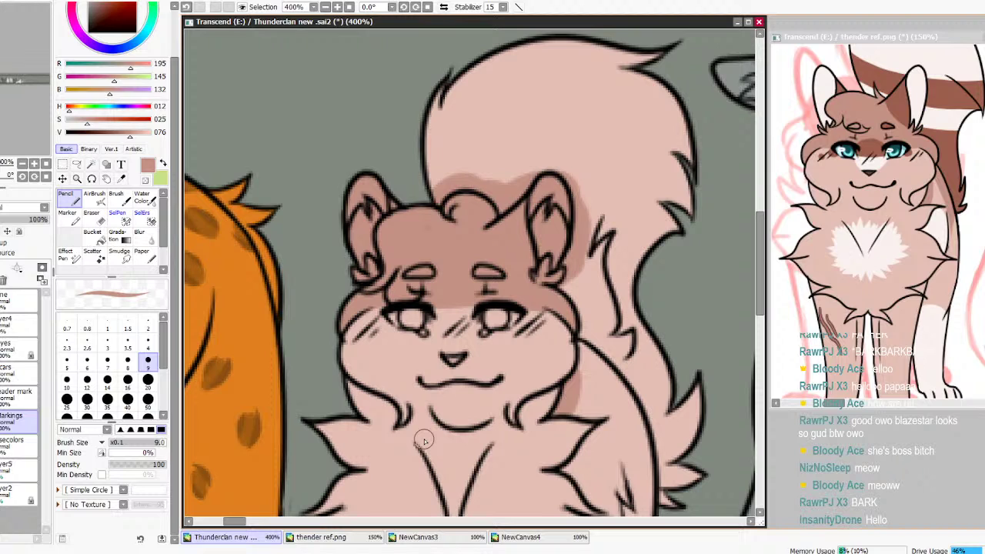
mouse_move(573, 384)
mouse_down()
mouse_move(576, 373)
mouse_move(594, 367)
mouse_move(588, 360)
mouse_move(630, 405)
mouse_move(627, 394)
mouse_move(601, 365)
mouse_move(633, 482)
mouse_move(627, 392)
mouse_move(645, 423)
mouse_up()
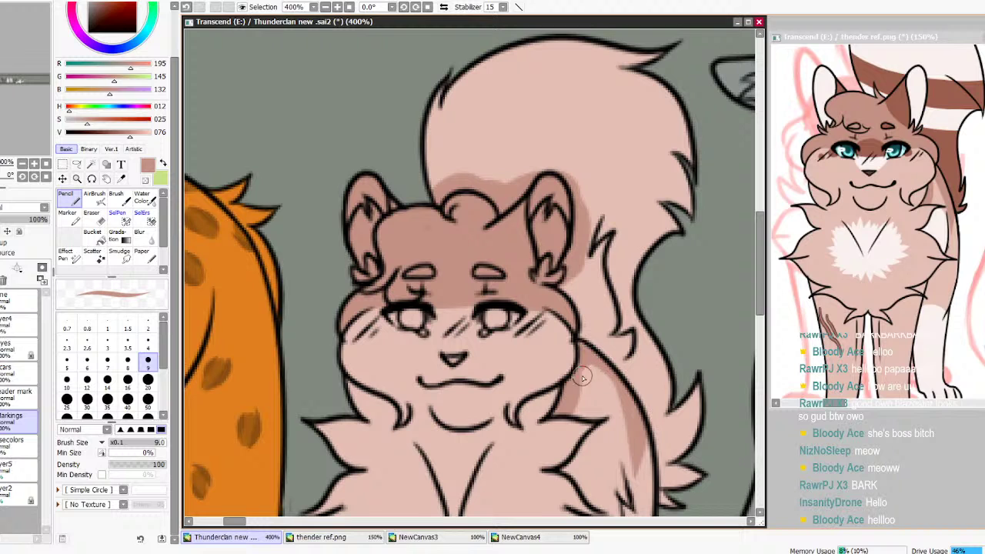
mouse_move(582, 379)
mouse_down()
mouse_move(574, 412)
mouse_move(583, 380)
mouse_up()
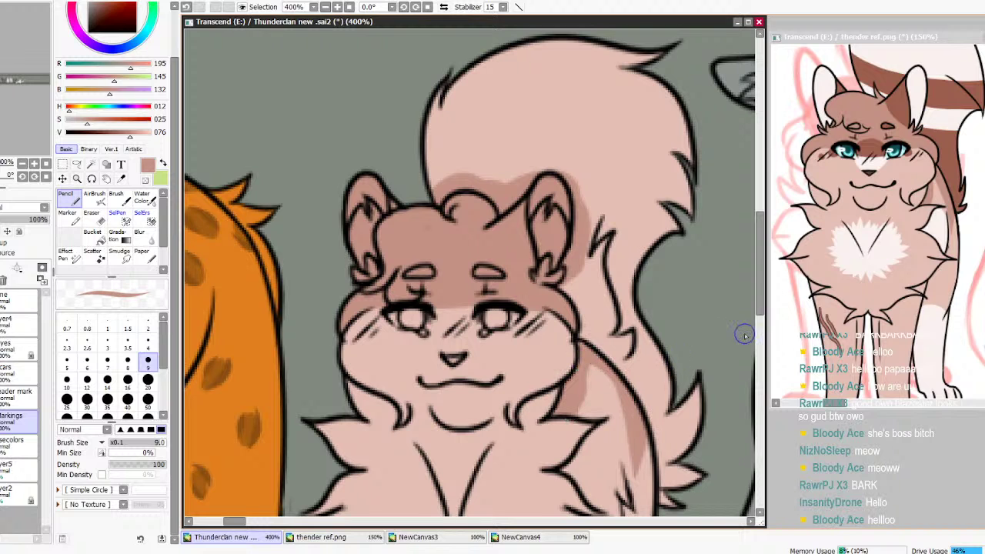
Sample the off-white from the reference and paint the marking over the fluffy cat's muzzle and between its eyes
drag(760, 306, 768, 325)
click(162, 164)
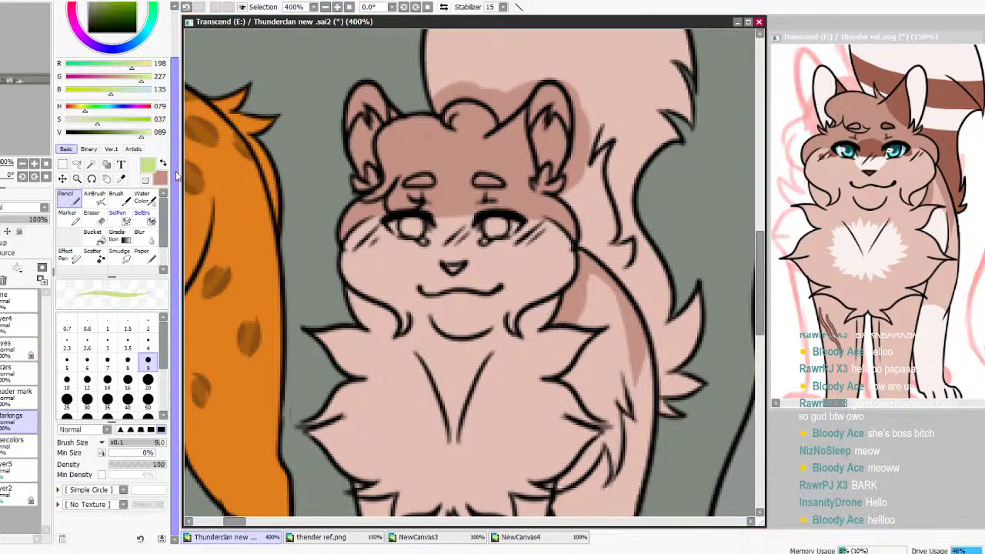
right_click(873, 171)
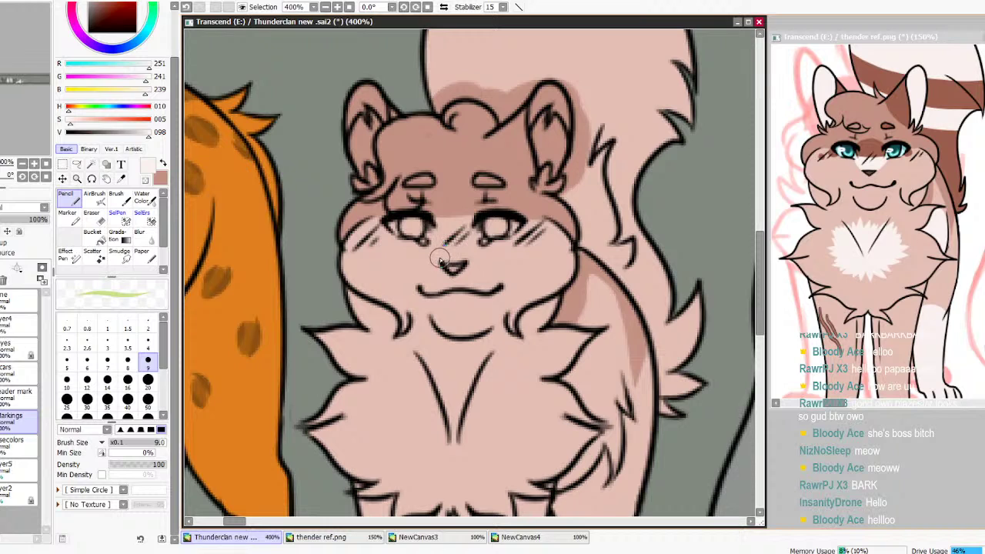
drag(444, 259, 441, 243)
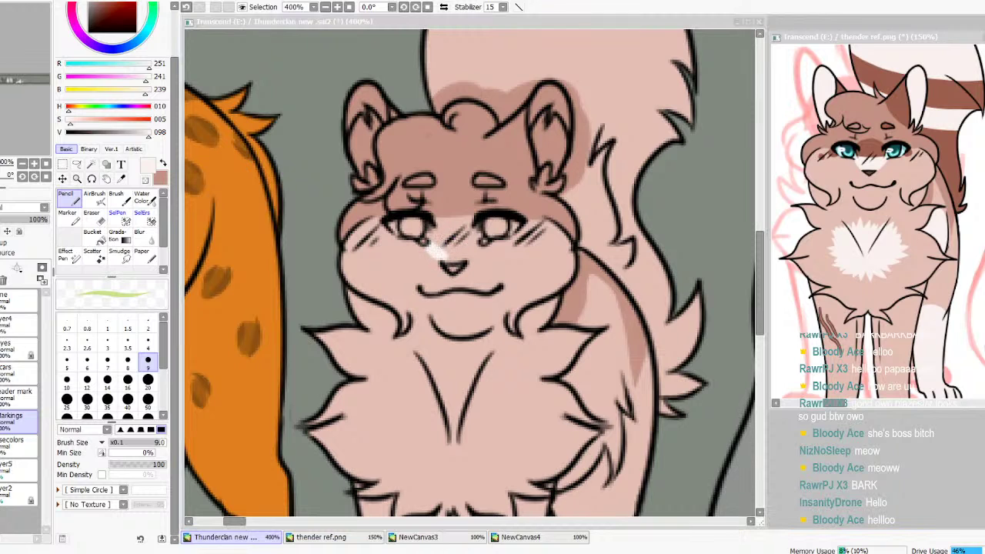
key(ctrl+z)
key(ctrl+z)
mouse_move(430, 236)
mouse_down()
mouse_move(450, 262)
mouse_move(429, 233)
mouse_move(479, 239)
mouse_move(448, 259)
mouse_up()
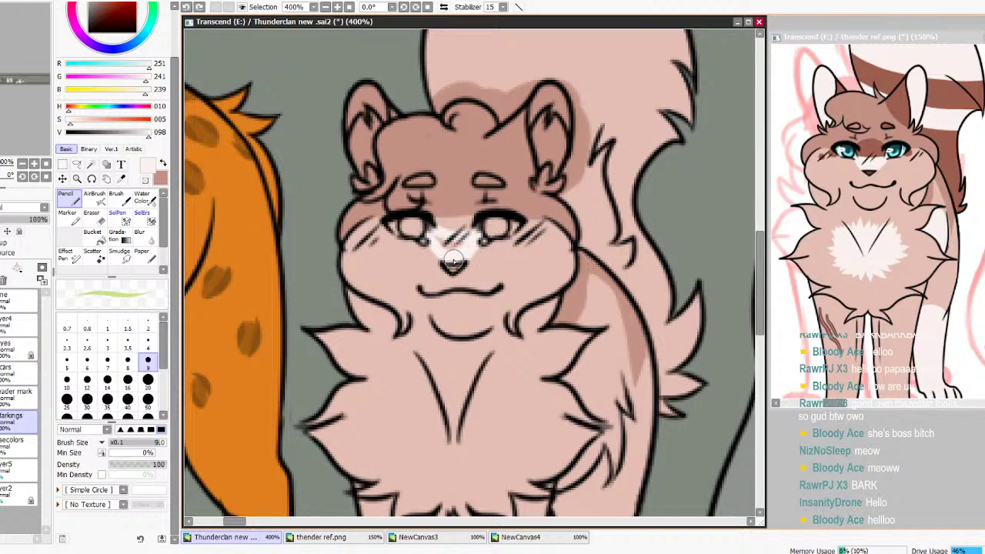
drag(435, 241, 450, 260)
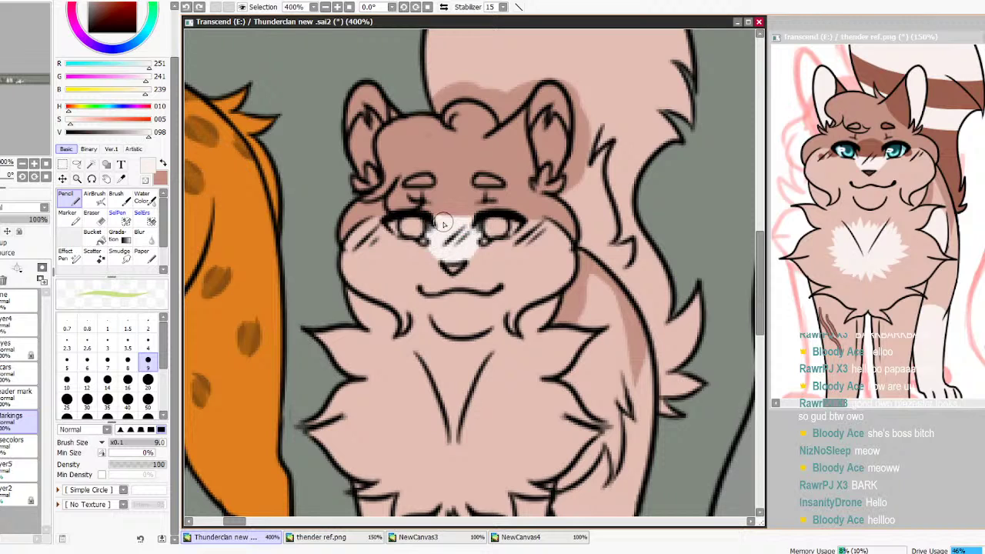
Paint a dark brown patch sampled from the reference across the fluffy cat's nose bridge, keeping the eyes clear
alt+click(871, 138)
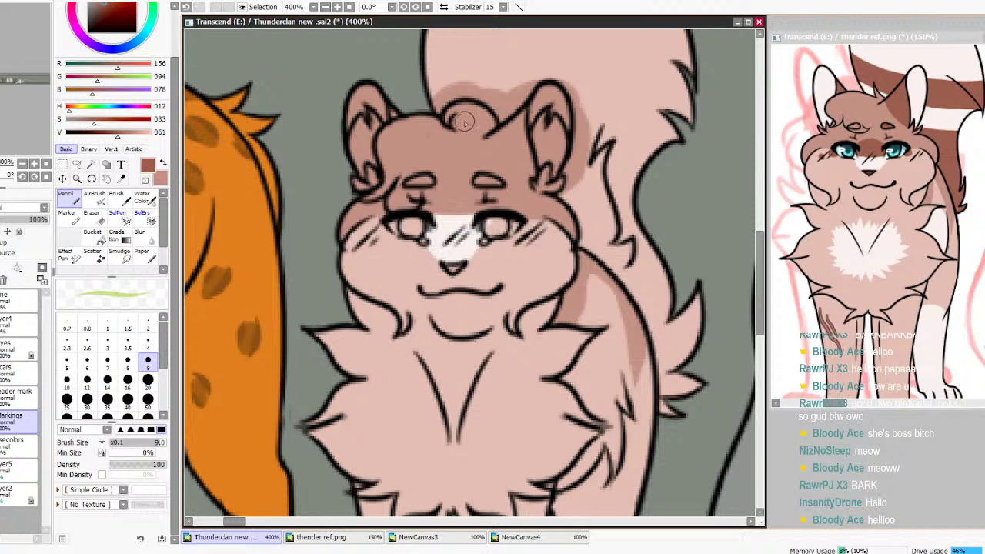
drag(439, 232, 469, 219)
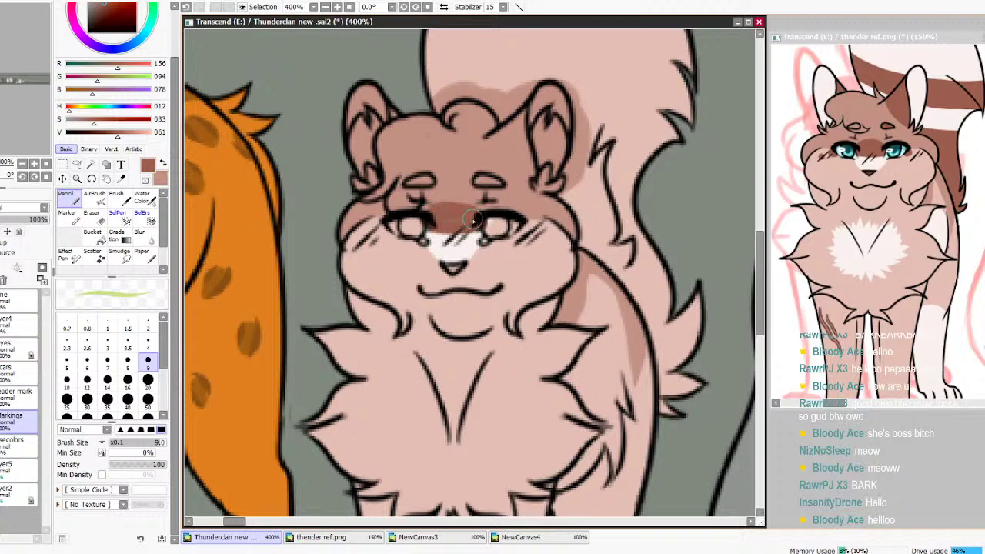
key(ctrl+z)
key(ctrl+z)
mouse_move(428, 219)
mouse_down()
mouse_move(478, 212)
mouse_move(427, 226)
mouse_move(478, 222)
mouse_move(427, 229)
mouse_move(467, 228)
mouse_up()
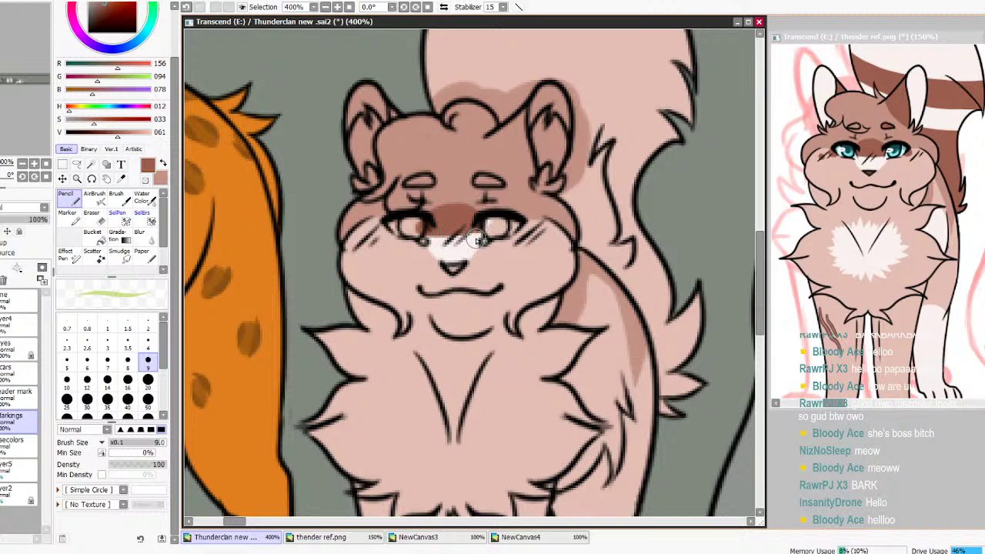
drag(483, 230, 453, 233)
key(e)
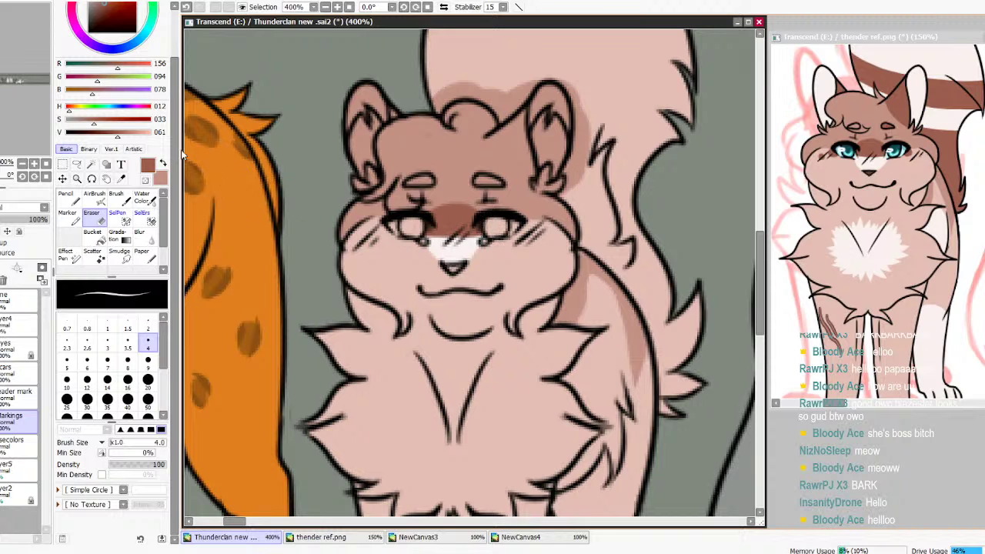
Paint the fluffy cat's eyebrows, ear bases and outer eye corners dark brown with the pencil
click(78, 198)
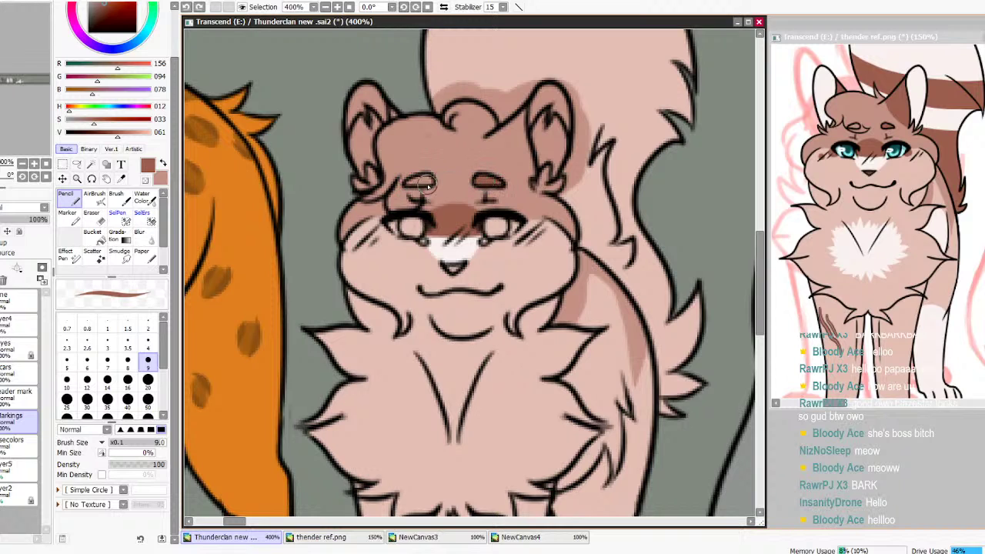
mouse_move(530, 161)
mouse_down()
mouse_move(522, 116)
mouse_move(497, 137)
mouse_move(528, 175)
mouse_move(510, 127)
mouse_up()
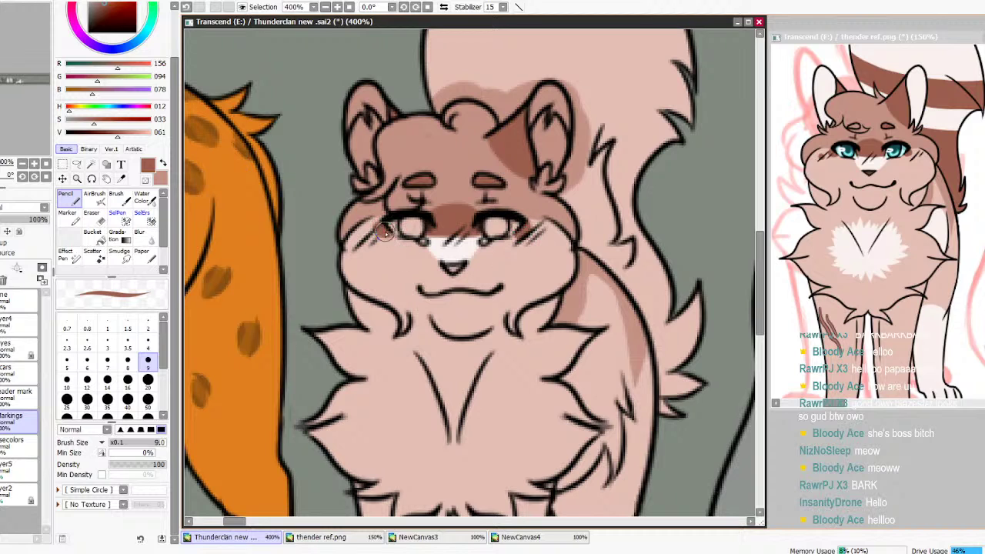
drag(364, 234, 363, 240)
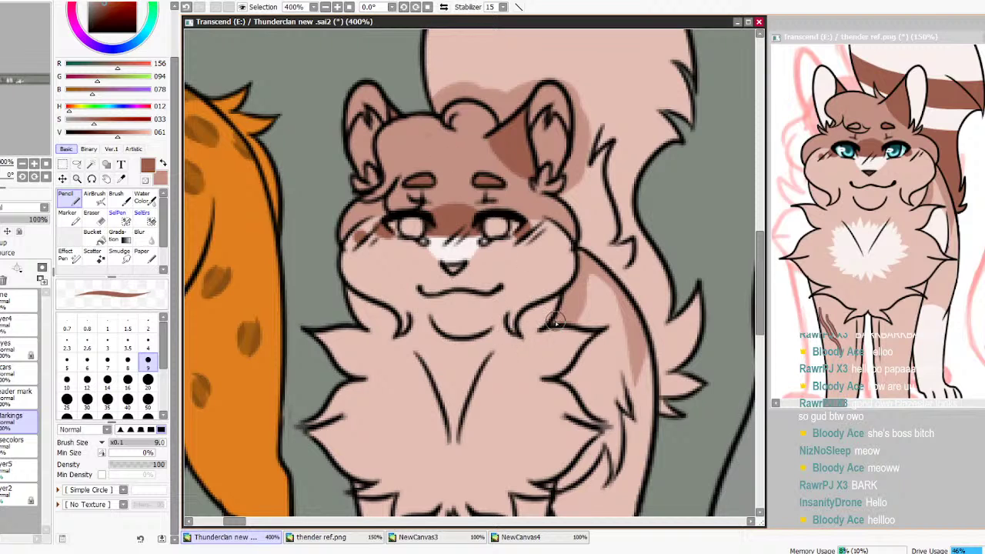
Paint the lower part of the fluffy cat's tail dark brown up to a ragged edge, following the reference
click(869, 207)
drag(826, 191, 826, 243)
click(687, 330)
mouse_move(683, 317)
mouse_down()
mouse_move(683, 369)
mouse_move(688, 285)
mouse_move(695, 405)
mouse_move(700, 394)
mouse_move(680, 373)
mouse_move(664, 410)
mouse_move(667, 356)
mouse_move(653, 303)
mouse_move(673, 263)
mouse_move(671, 338)
mouse_move(616, 256)
mouse_move(660, 359)
mouse_up()
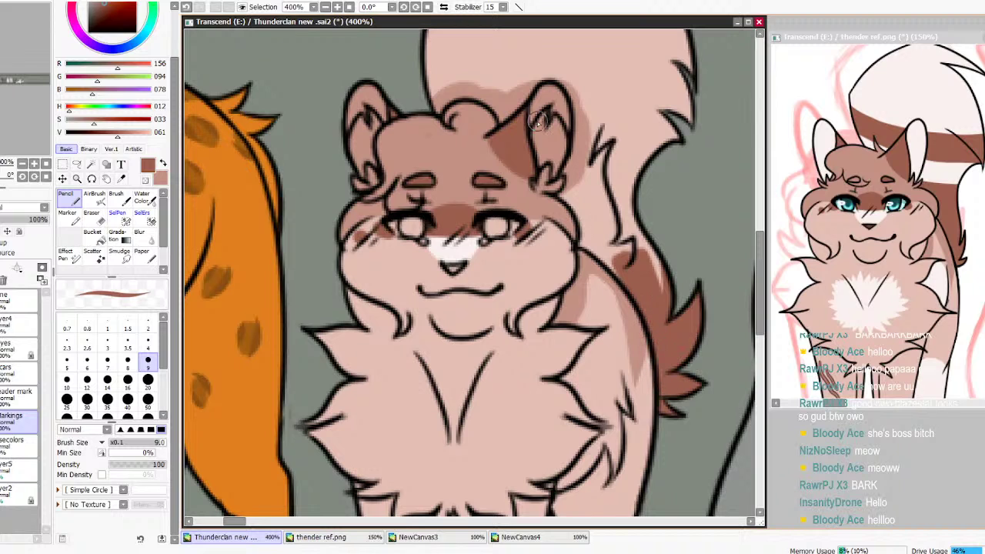
mouse_move(616, 231)
mouse_down()
mouse_move(634, 267)
mouse_move(606, 246)
mouse_move(597, 245)
mouse_move(614, 263)
mouse_move(582, 244)
mouse_move(583, 211)
mouse_move(562, 196)
mouse_move(589, 125)
mouse_move(587, 184)
mouse_move(631, 285)
mouse_move(653, 304)
mouse_move(646, 240)
mouse_up()
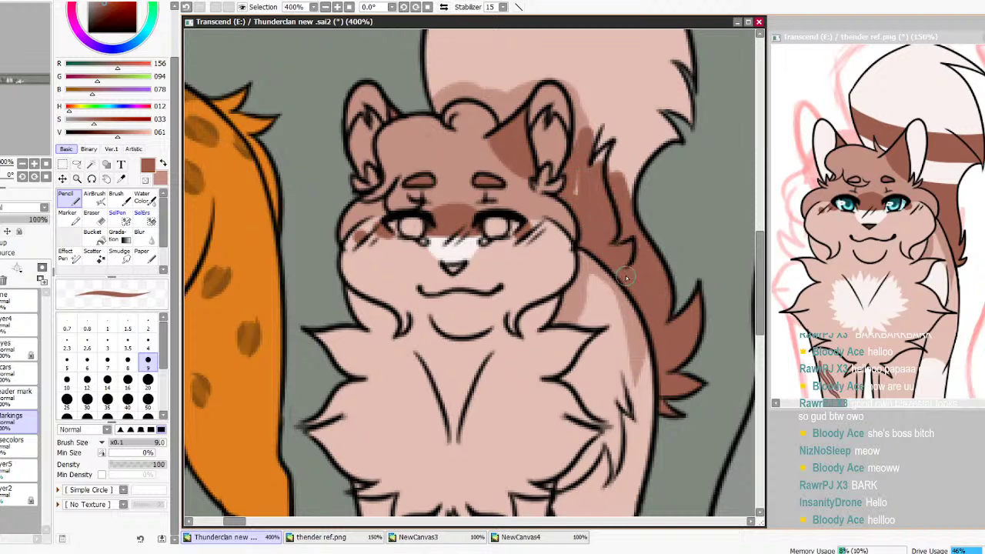
mouse_move(586, 189)
mouse_down()
mouse_move(615, 132)
mouse_move(681, 108)
mouse_move(642, 188)
mouse_up()
scroll(643, 283, up, 5)
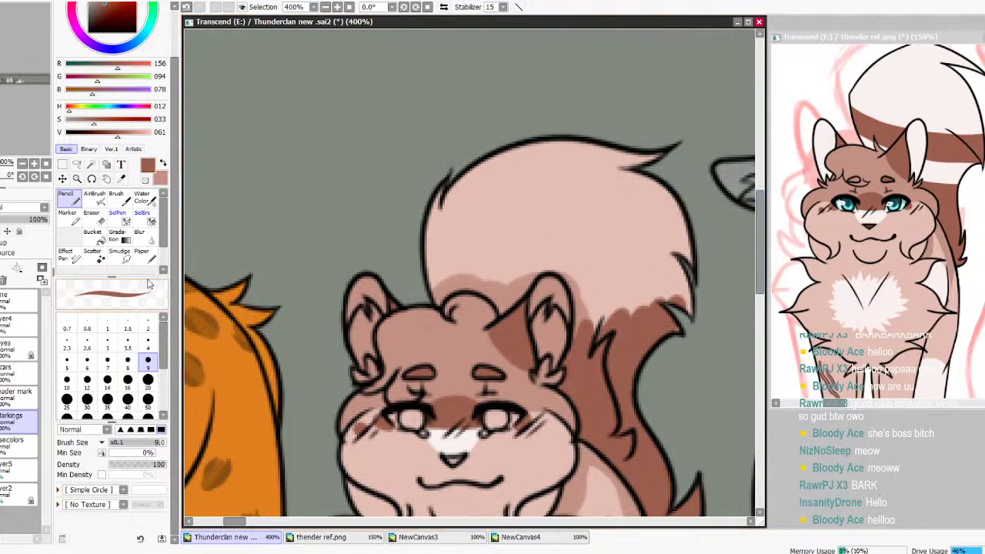
Paint the rest of the fluffy cat's tail solid dark brown up to its tip, finishing with the pencil at size 4
click(148, 379)
mouse_move(531, 159)
mouse_down()
mouse_move(427, 213)
mouse_move(460, 185)
mouse_move(684, 154)
mouse_move(485, 183)
mouse_move(701, 219)
mouse_move(673, 219)
mouse_move(663, 277)
mouse_move(671, 346)
mouse_move(586, 175)
mouse_move(646, 359)
mouse_move(608, 280)
mouse_move(603, 244)
mouse_move(586, 332)
mouse_move(569, 234)
mouse_move(543, 187)
mouse_move(585, 243)
mouse_move(538, 243)
mouse_move(584, 278)
mouse_move(531, 255)
mouse_move(522, 265)
mouse_move(537, 260)
mouse_move(507, 296)
mouse_move(512, 227)
mouse_move(516, 237)
mouse_move(477, 233)
mouse_move(421, 254)
mouse_move(440, 228)
mouse_move(432, 294)
mouse_move(443, 277)
mouse_move(475, 270)
mouse_up()
key(bracketleft)
key(bracketleft)
key(bracketleft)
key(bracketleft)
key(bracketleft)
key(bracketleft)
key(bracketleft)
key(bracketleft)
key(bracketleft)
key(bracketleft)
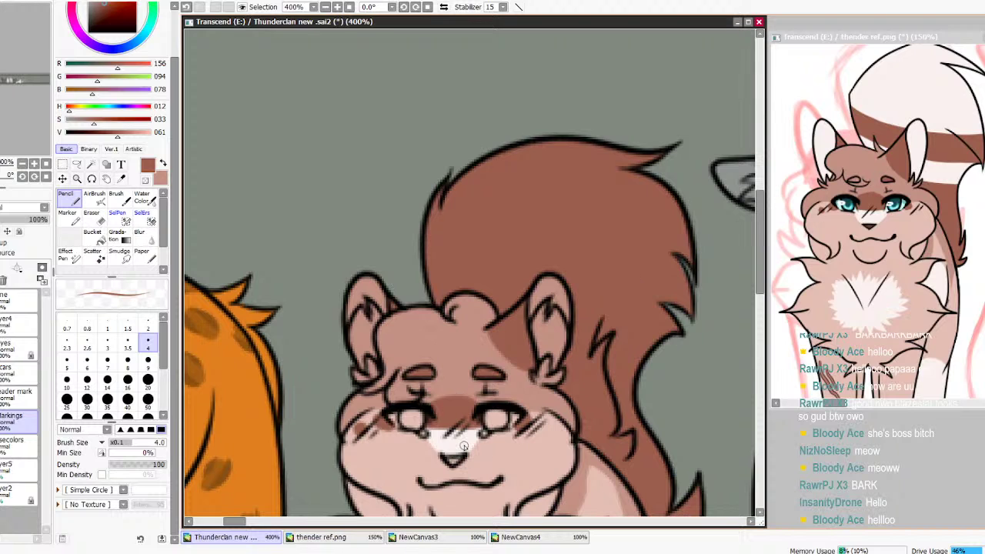
Sample the off-white from the fluffy cat's muzzle, set the pencil size to 20 and try a first stroke across the tail
alt+click(463, 446)
click(148, 383)
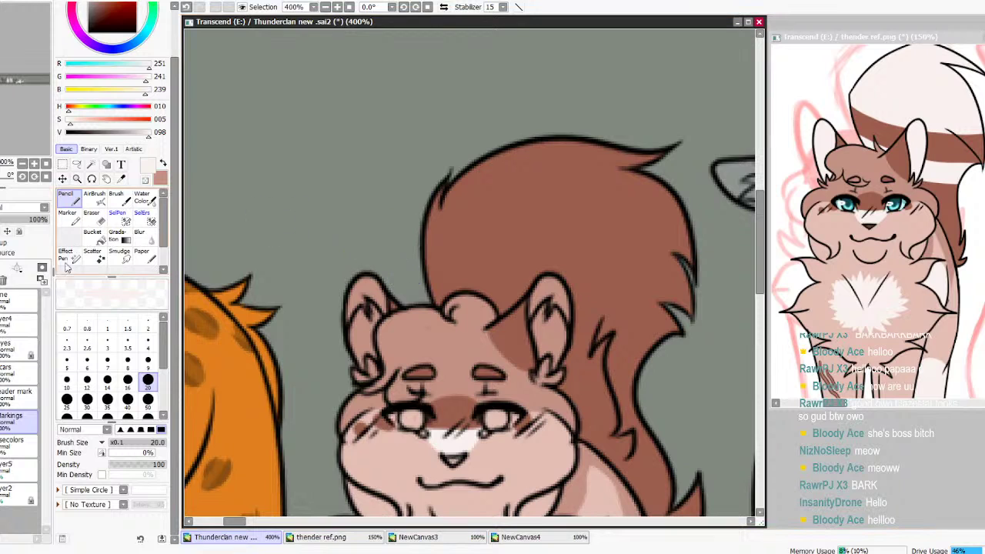
click(19, 394)
click(17, 420)
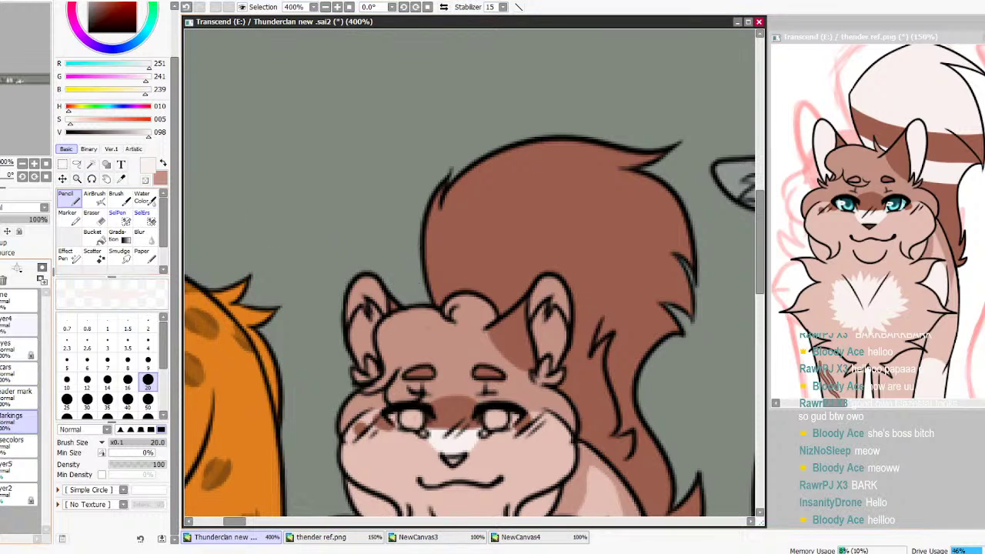
mouse_move(427, 220)
mouse_down()
mouse_move(485, 251)
mouse_move(561, 280)
mouse_up()
key(ctrl+z)
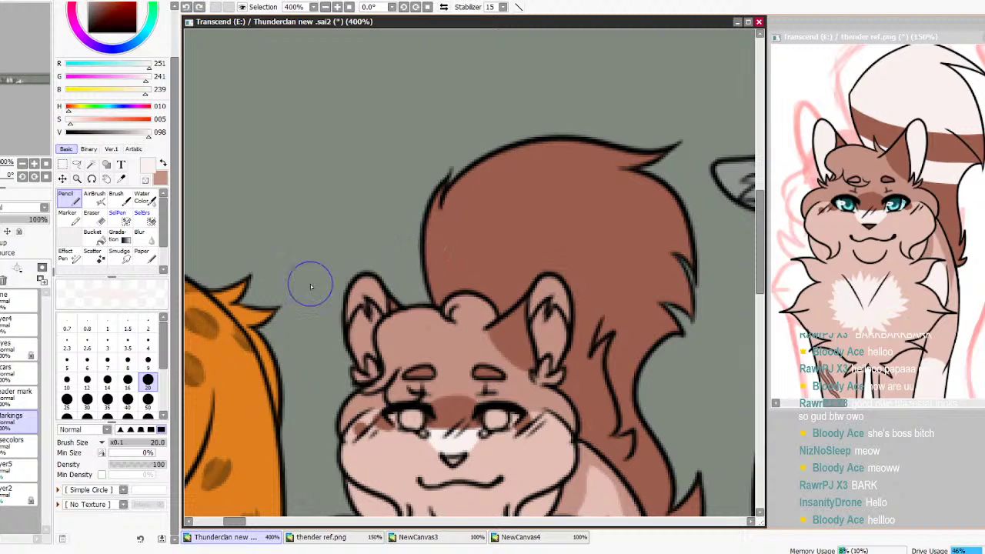
Add a new layer above the Markings layer and name it markings 2
click(2, 267)
double_click(12, 419)
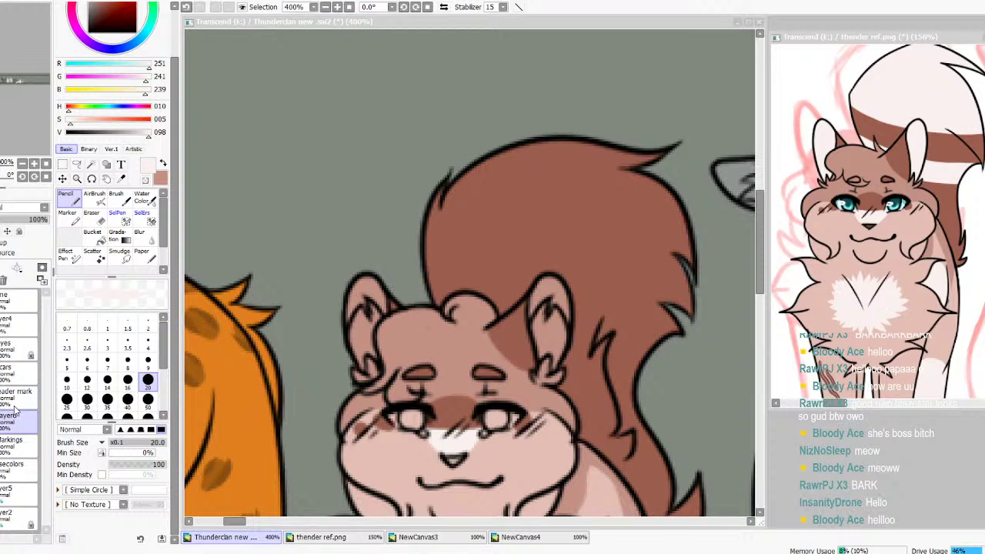
key(Return)
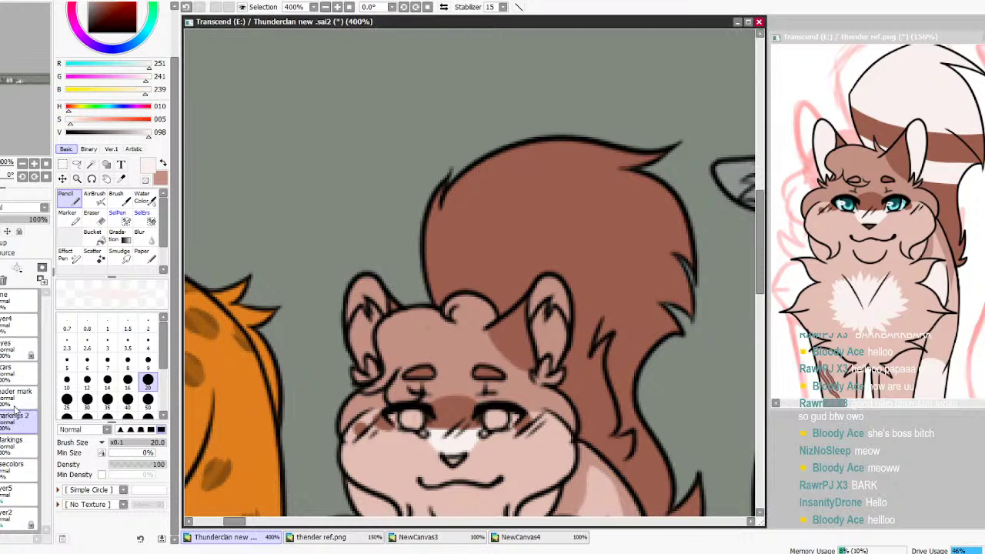
drag(450, 249, 726, 317)
key(ctrl+z)
mouse_move(397, 232)
mouse_down()
mouse_move(603, 298)
mouse_move(602, 268)
mouse_move(649, 275)
mouse_move(489, 244)
mouse_move(591, 270)
mouse_move(411, 185)
mouse_move(559, 235)
mouse_move(671, 244)
mouse_move(434, 165)
mouse_move(718, 222)
mouse_move(590, 159)
mouse_move(546, 152)
mouse_move(723, 170)
mouse_up()
key(ctrl+z)
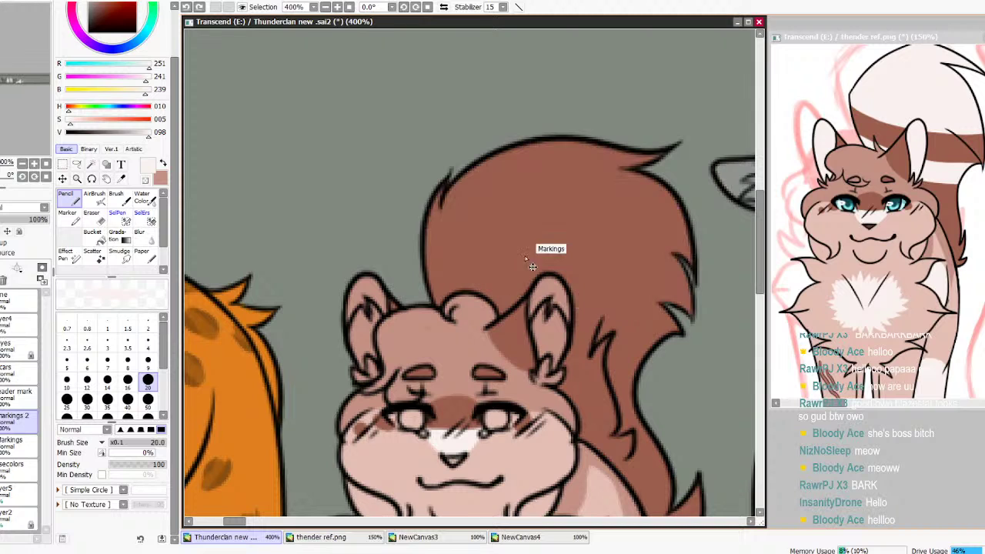
Paint the upper part of the fluffy cat's tail off-white down to a diagonal edge and erase the overlap from the ear
mouse_move(400, 203)
mouse_down()
mouse_move(597, 316)
mouse_move(731, 339)
mouse_move(602, 303)
mouse_move(393, 154)
mouse_move(630, 295)
mouse_move(499, 188)
mouse_move(671, 283)
mouse_move(491, 127)
mouse_move(665, 224)
mouse_move(611, 149)
mouse_move(697, 261)
mouse_move(636, 192)
mouse_move(534, 160)
mouse_move(563, 175)
mouse_move(459, 216)
mouse_move(464, 228)
mouse_move(461, 165)
mouse_up()
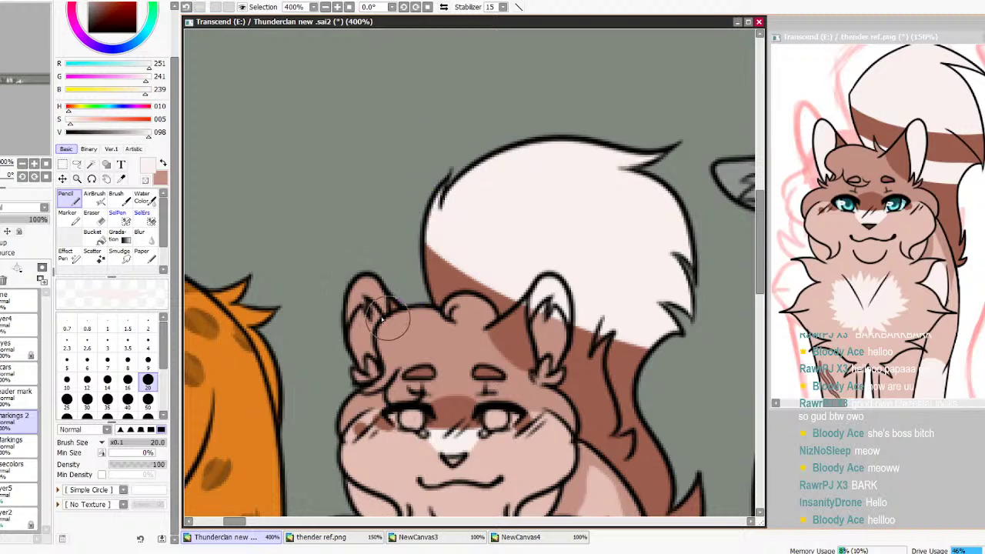
key(e)
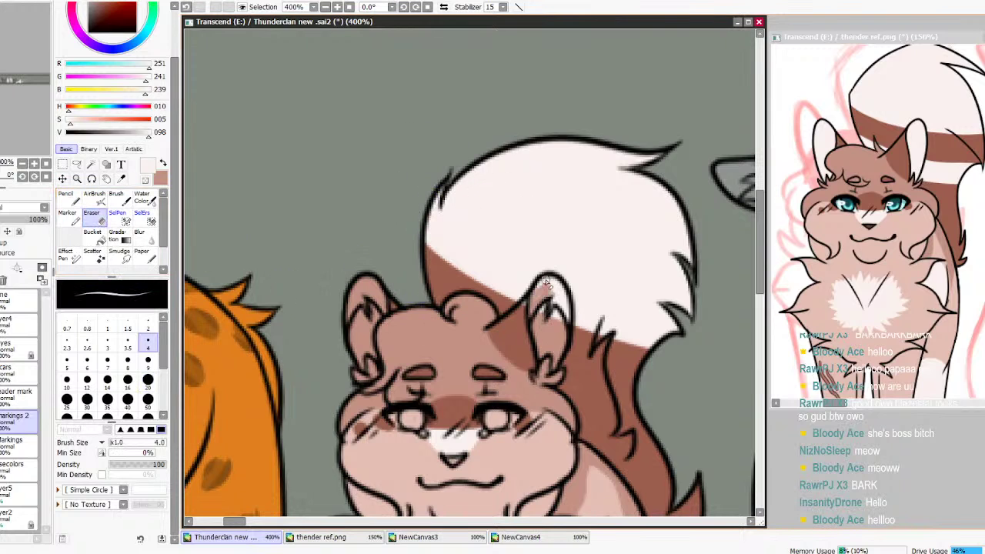
mouse_move(546, 284)
mouse_down()
mouse_move(560, 310)
mouse_move(529, 316)
mouse_up()
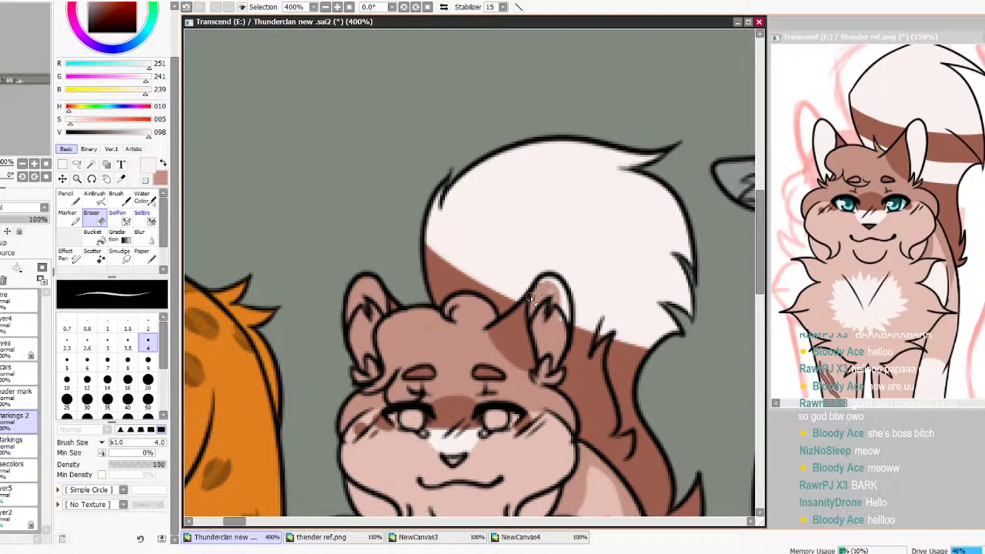
click(148, 360)
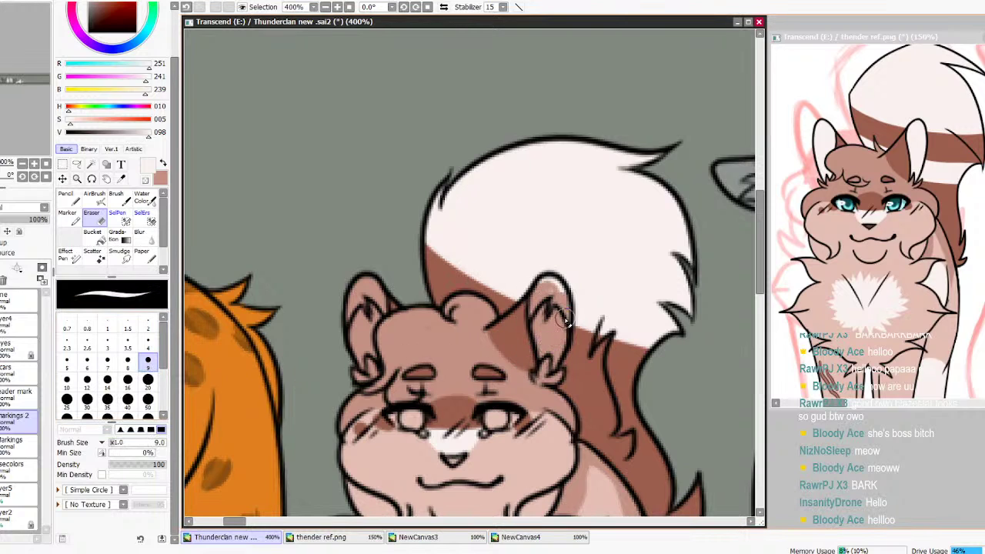
Paint the inside of both of the fluffy cat's ears off-white with the size 4 pencil, using colours sampled from the drawing
click(66, 197)
click(148, 341)
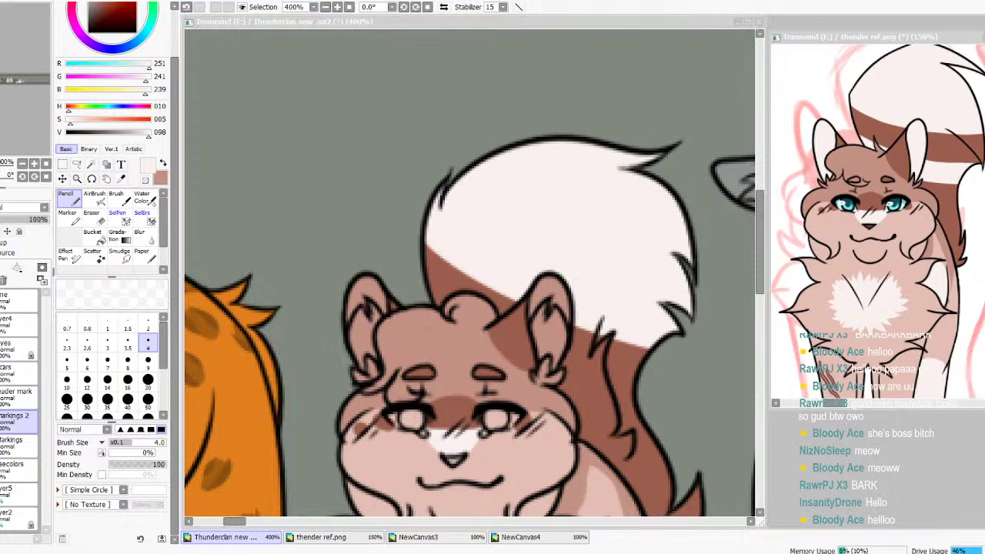
click(322, 509)
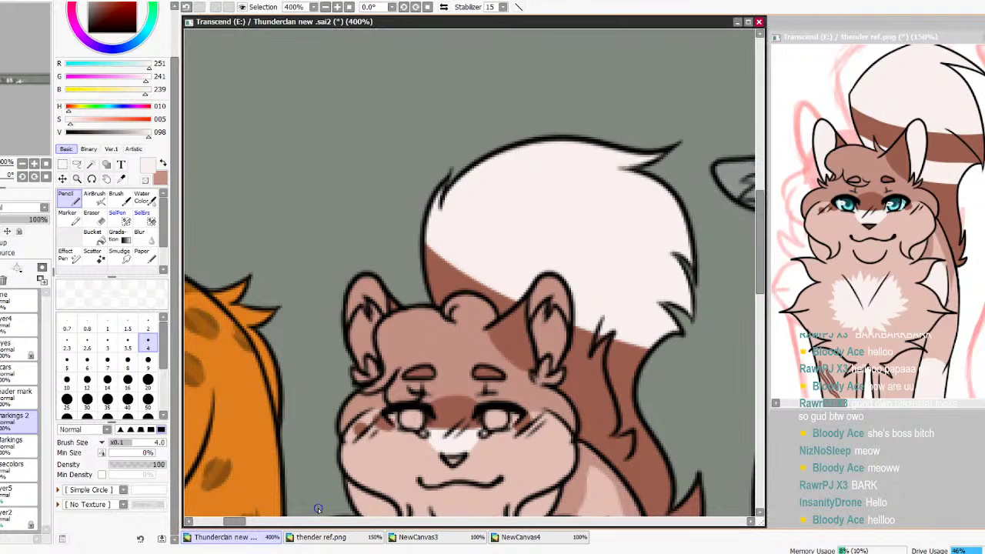
drag(237, 522, 242, 525)
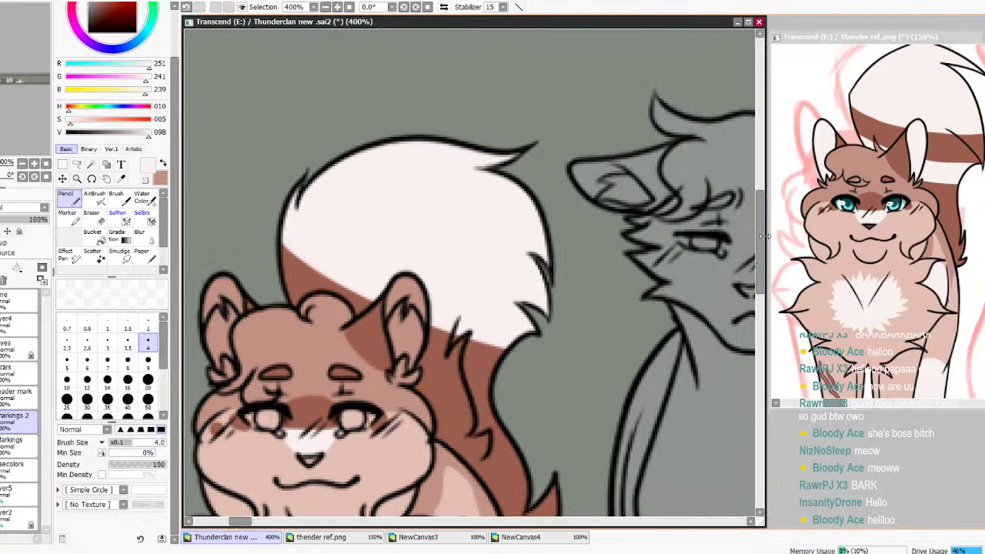
scroll(757, 255, down, 3)
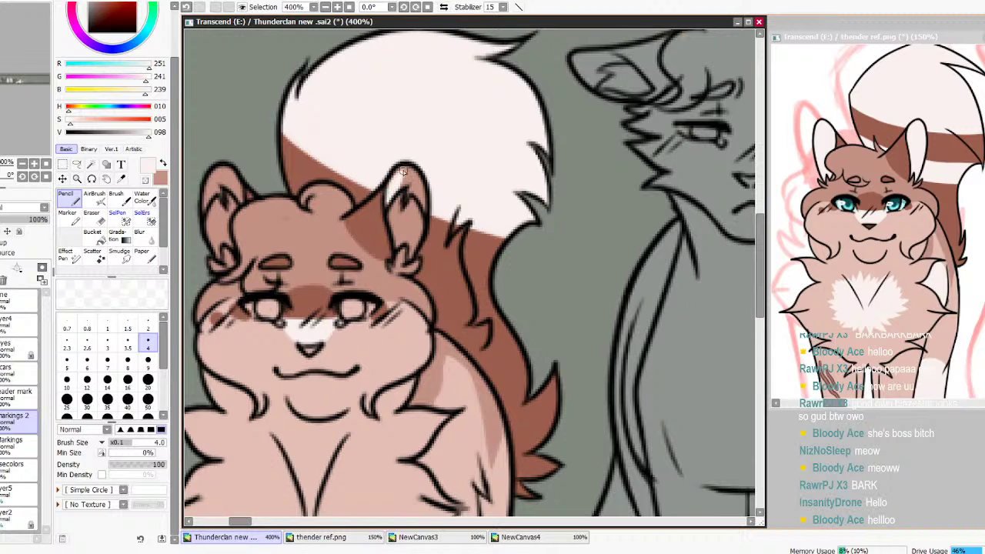
alt+click(346, 261)
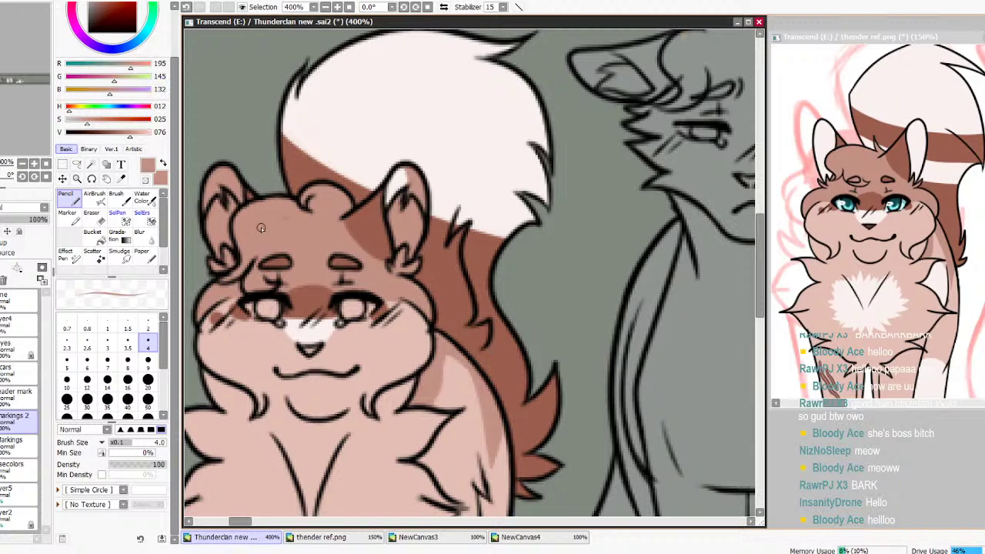
alt+click(246, 344)
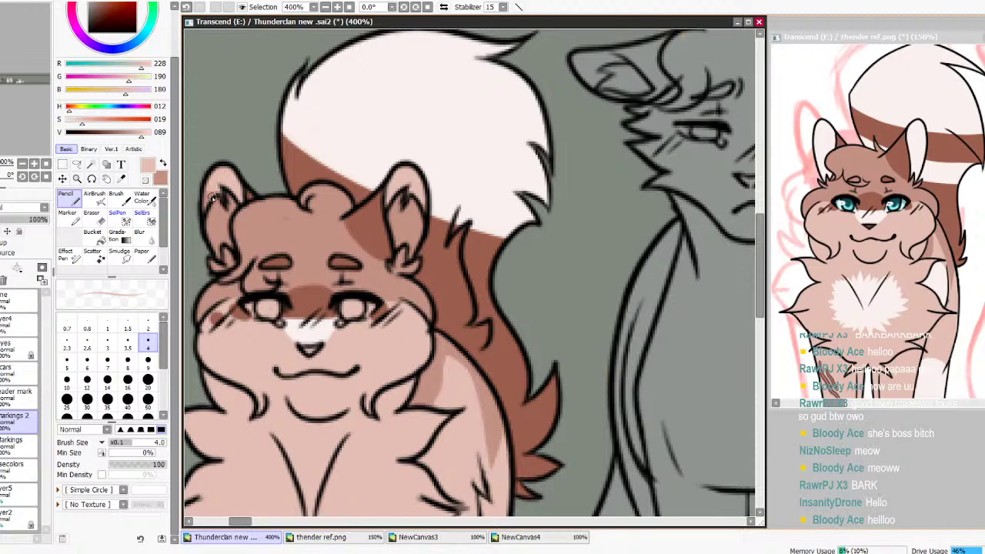
alt+click(342, 134)
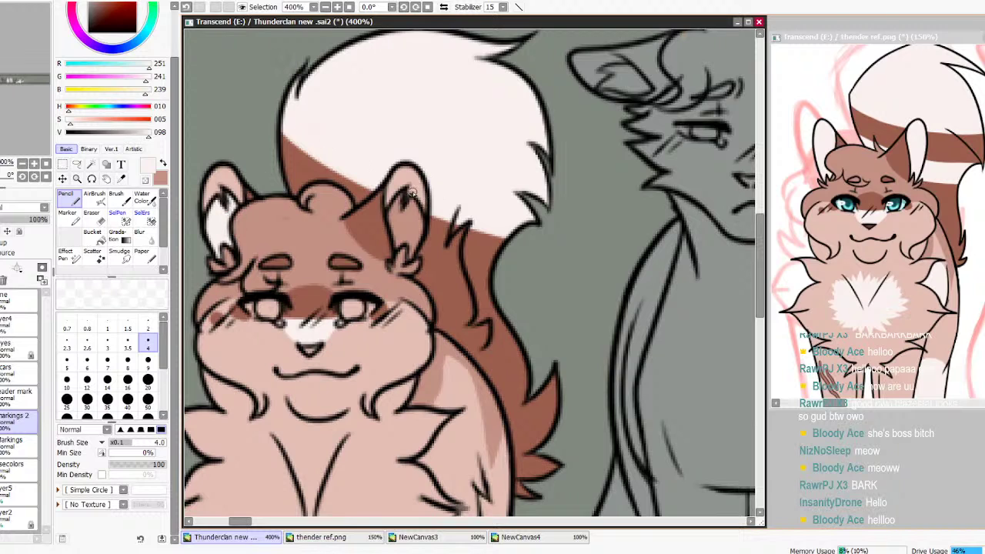
drag(399, 229, 395, 210)
mouse_move(416, 235)
mouse_down()
mouse_move(421, 221)
mouse_move(413, 241)
mouse_move(408, 218)
mouse_up()
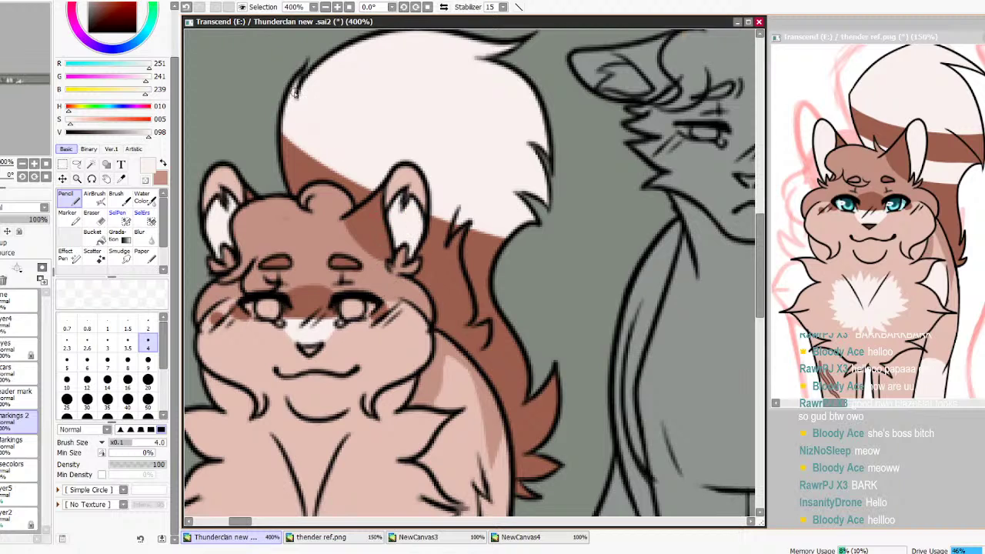
Check the leg markings in the reference and paint the toes of both front paws off-white with the pencil at size 9
click(873, 212)
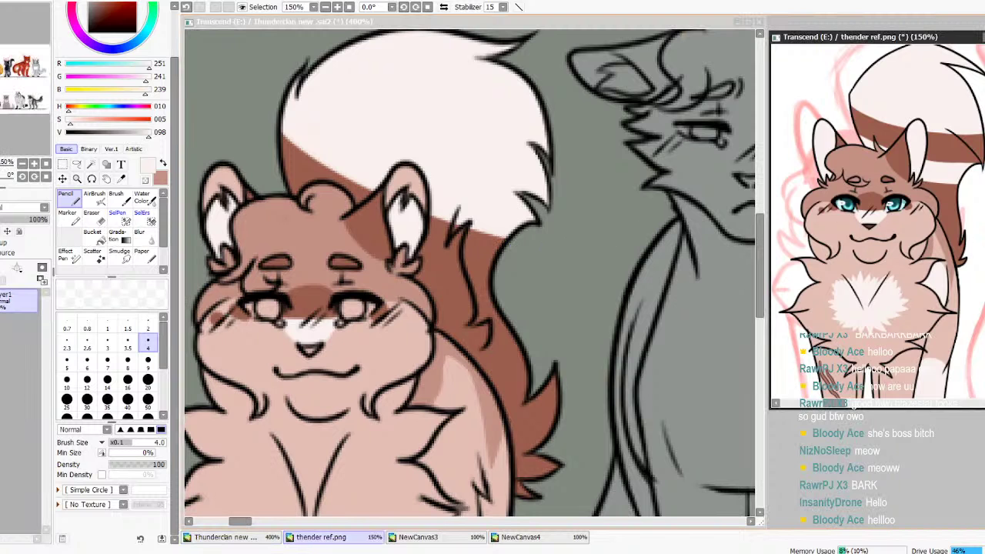
scroll(928, 262, down, 4)
scroll(927, 262, up, 2)
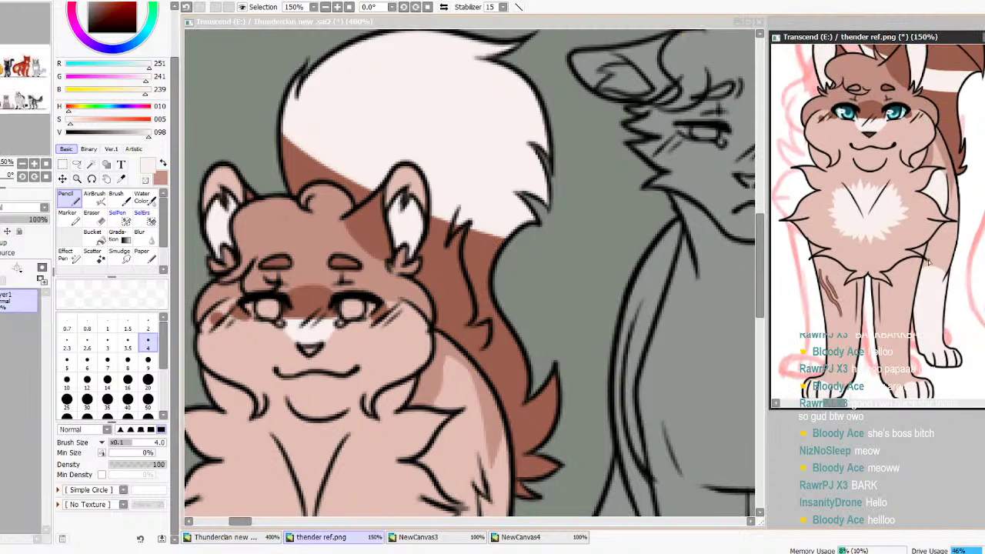
click(762, 299)
scroll(549, 473, down, 6)
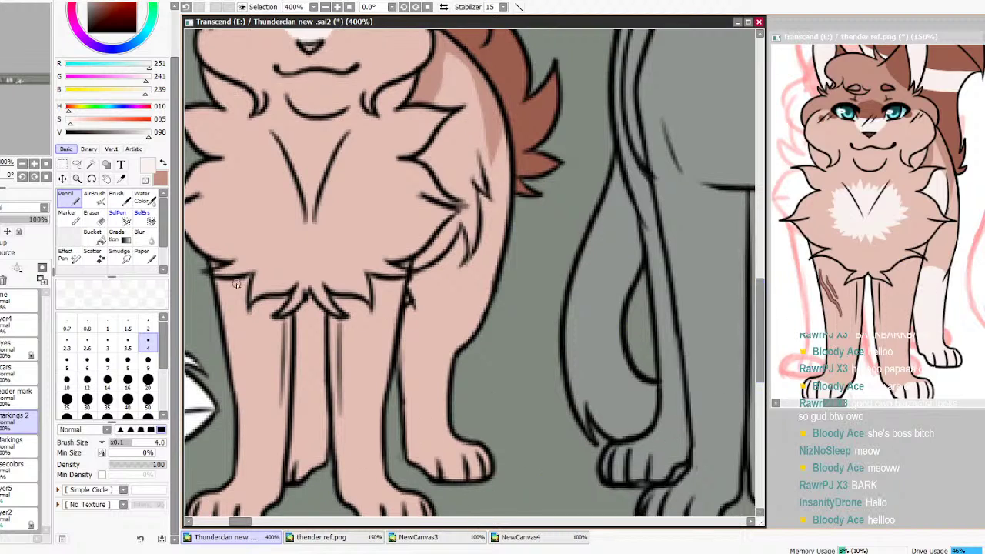
click(147, 359)
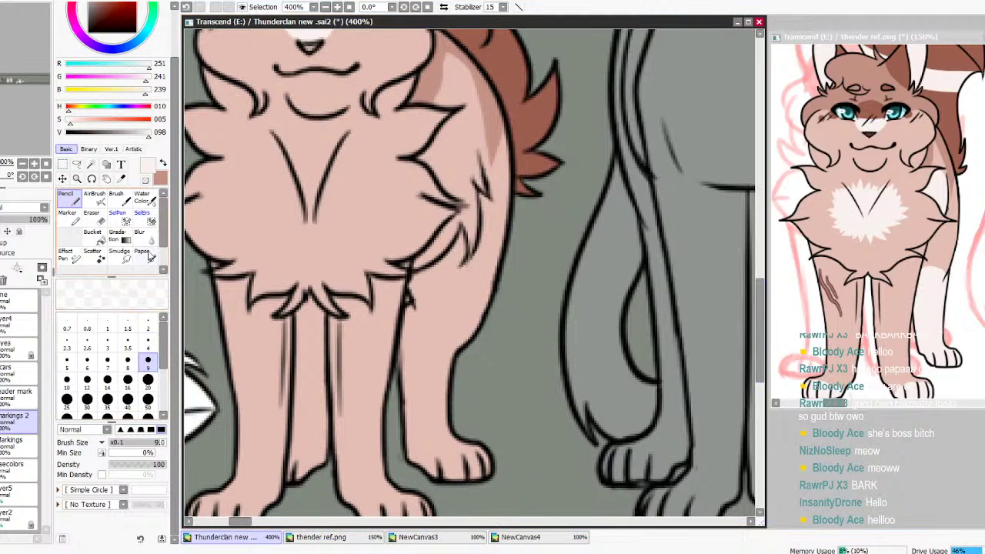
scroll(761, 308, down, 2)
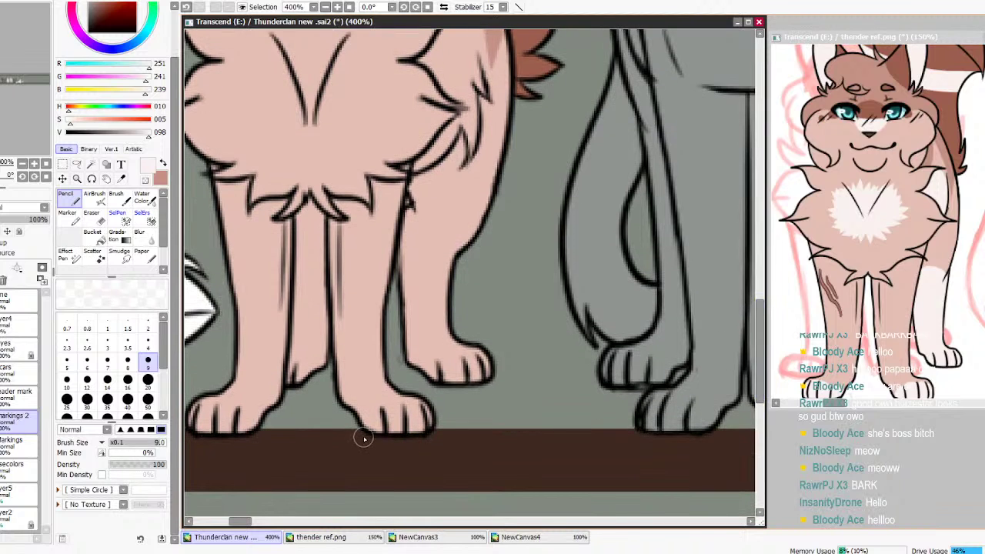
mouse_move(360, 422)
mouse_down()
mouse_move(396, 418)
mouse_move(399, 438)
mouse_move(386, 427)
mouse_move(405, 427)
mouse_move(409, 409)
mouse_move(418, 438)
mouse_move(409, 419)
mouse_move(417, 424)
mouse_move(425, 408)
mouse_move(424, 437)
mouse_up()
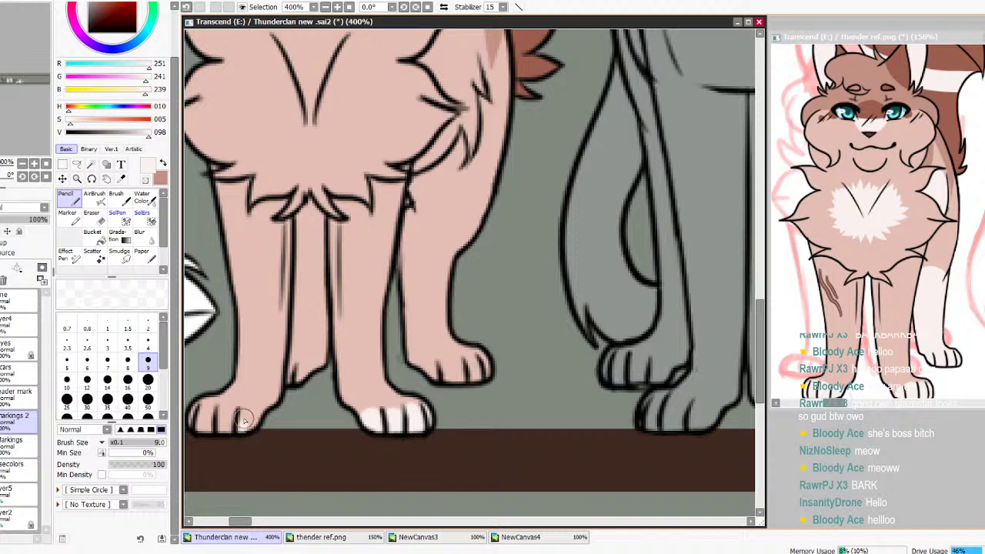
drag(220, 430, 200, 419)
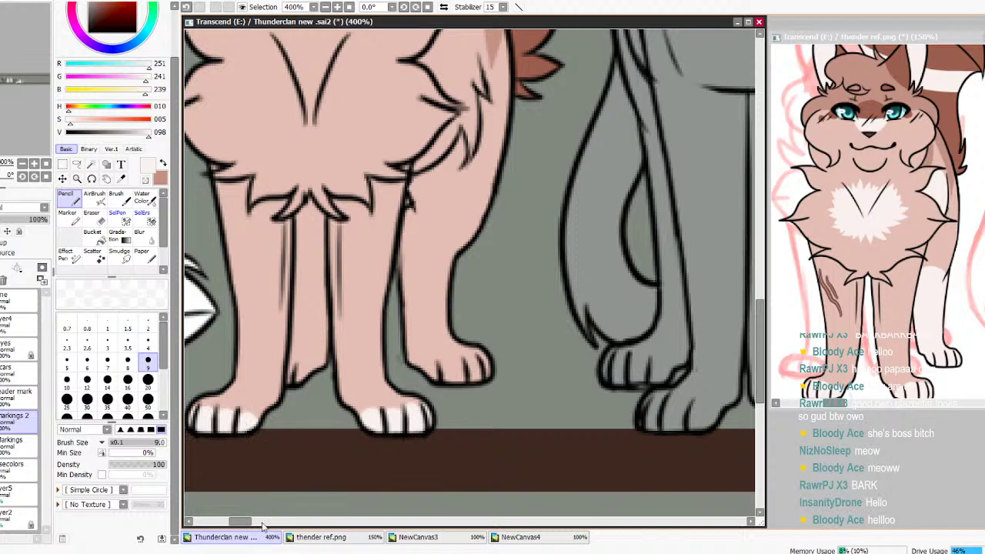
Paint both hind legs off-white, curving the outer leg's marking up the back of the thigh as in the reference
drag(245, 523, 241, 523)
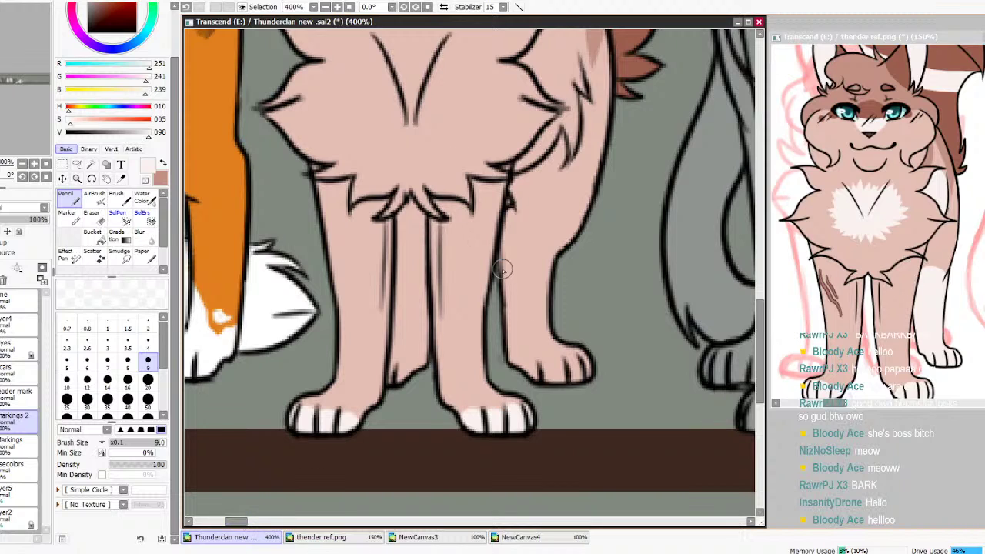
mouse_move(586, 230)
mouse_down()
mouse_move(525, 267)
mouse_move(498, 267)
mouse_move(564, 262)
mouse_move(508, 282)
mouse_move(507, 271)
mouse_move(516, 373)
mouse_move(513, 301)
mouse_move(539, 395)
mouse_move(524, 343)
mouse_move(535, 281)
mouse_move(574, 375)
mouse_move(606, 348)
mouse_up()
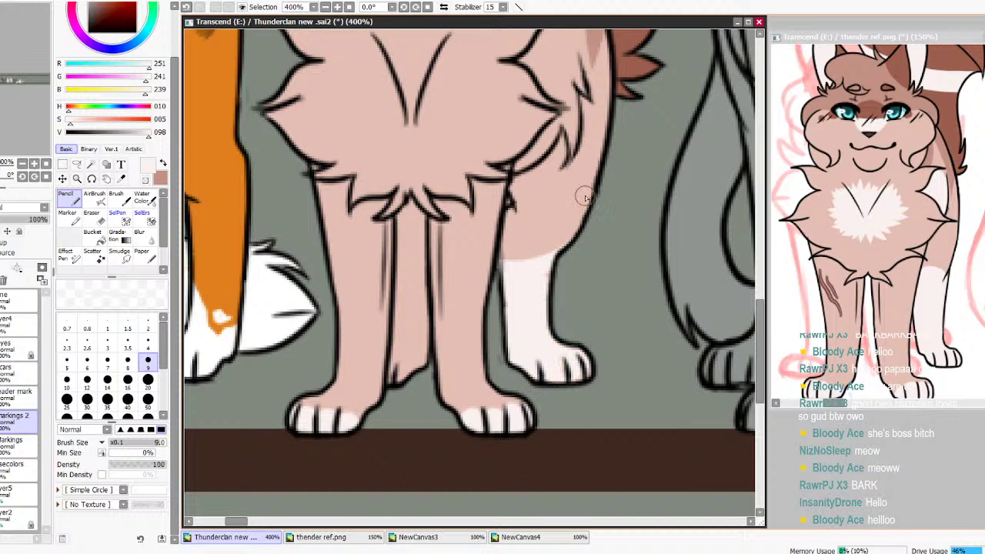
mouse_move(613, 145)
mouse_down()
mouse_move(585, 193)
mouse_move(504, 245)
mouse_move(587, 216)
mouse_move(521, 280)
mouse_up()
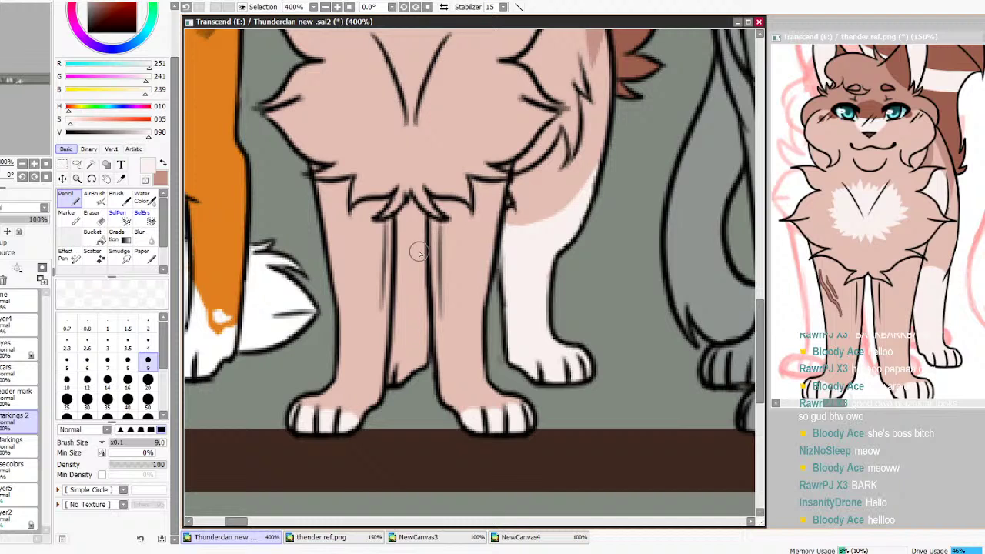
mouse_move(394, 217)
mouse_down()
mouse_move(423, 234)
mouse_move(391, 212)
mouse_move(421, 231)
mouse_move(402, 233)
mouse_move(399, 365)
mouse_move(410, 314)
mouse_move(422, 362)
mouse_move(426, 351)
mouse_move(419, 279)
mouse_move(401, 240)
mouse_up()
key(ctrl+z)
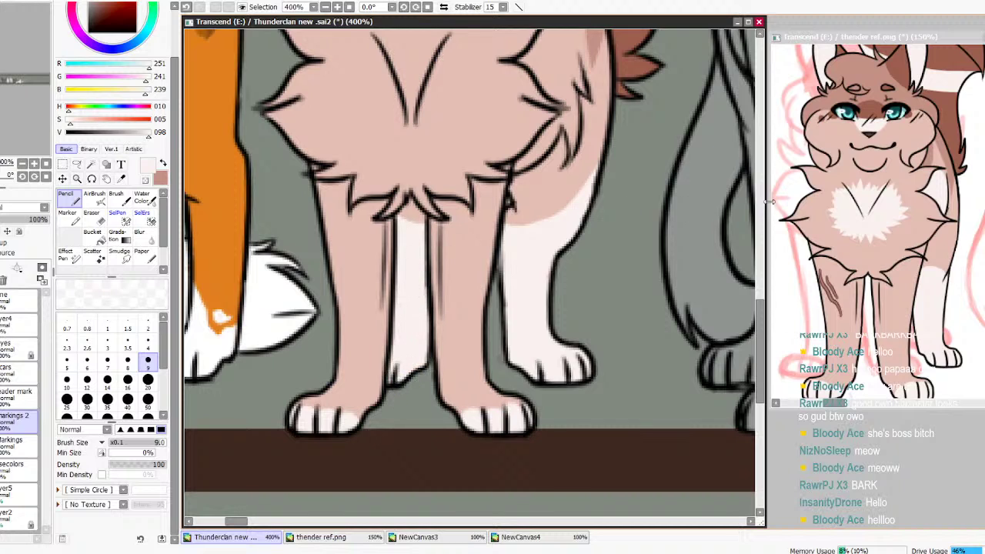
Paint an off-white patch on the flank beside the chest fluff and a spiky off-white burst in the middle of the chest
scroll(714, 285, up, 3)
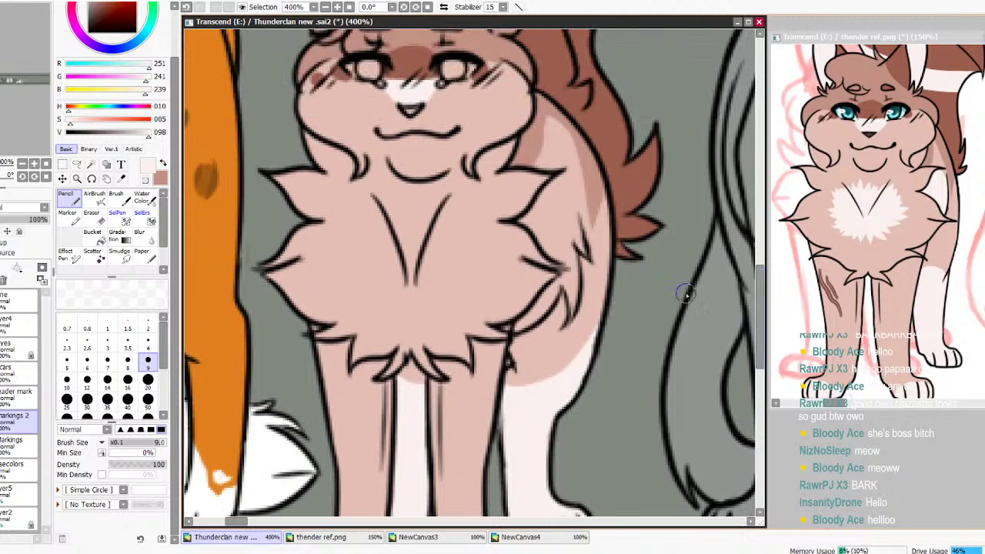
mouse_move(577, 239)
mouse_down()
mouse_move(571, 213)
mouse_move(526, 220)
mouse_move(568, 264)
mouse_move(562, 244)
mouse_move(531, 219)
mouse_move(570, 265)
mouse_move(571, 311)
mouse_move(558, 279)
mouse_move(517, 331)
mouse_move(540, 314)
mouse_up()
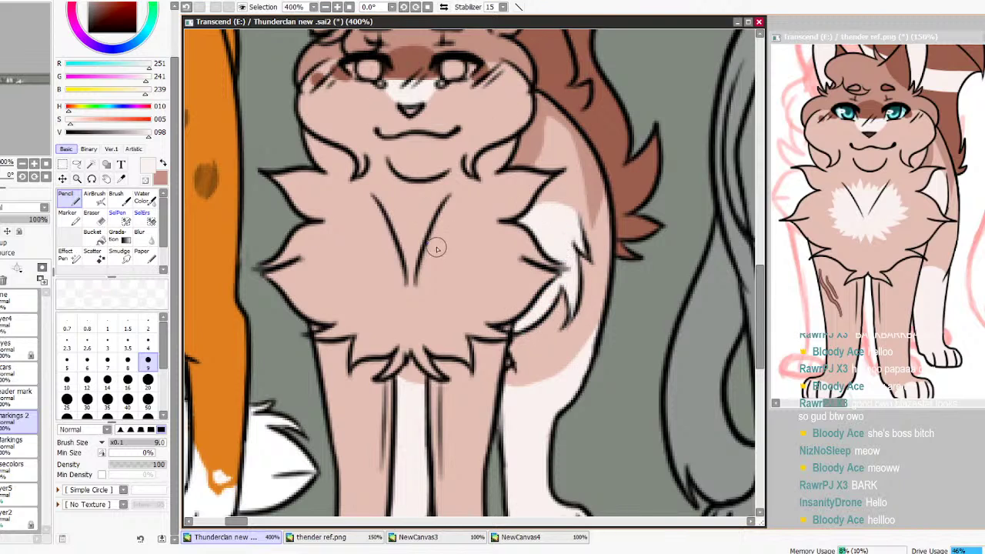
mouse_move(393, 201)
mouse_down()
mouse_move(408, 263)
mouse_move(423, 237)
mouse_move(406, 267)
mouse_move(418, 260)
mouse_move(403, 261)
mouse_move(399, 246)
mouse_move(395, 269)
mouse_move(404, 265)
mouse_move(419, 298)
mouse_move(453, 303)
mouse_move(439, 283)
mouse_move(450, 267)
mouse_move(466, 267)
mouse_move(441, 238)
mouse_move(460, 211)
mouse_move(411, 237)
mouse_move(398, 194)
mouse_move(388, 207)
mouse_move(401, 271)
mouse_up()
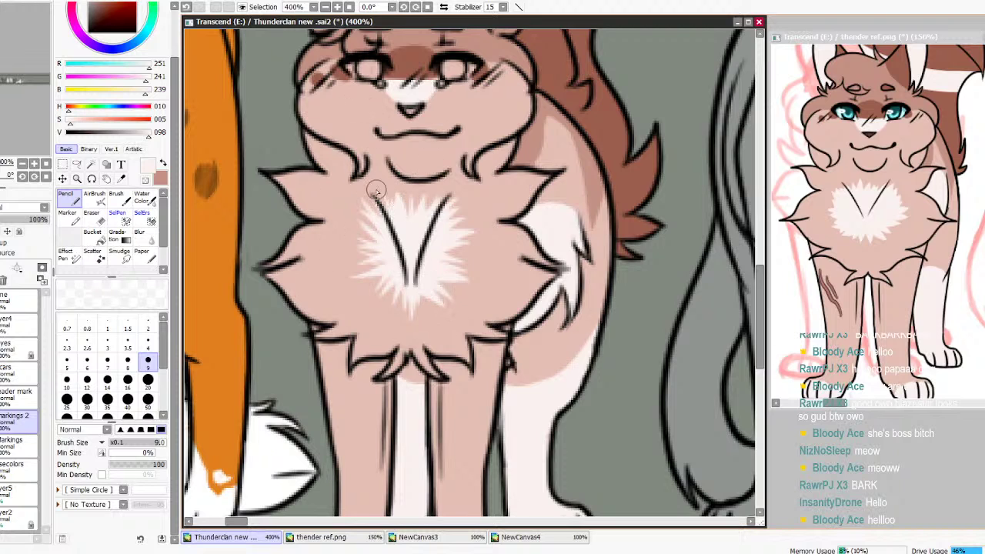
mouse_move(376, 167)
mouse_down()
mouse_move(390, 204)
mouse_move(388, 181)
mouse_move(383, 207)
mouse_up()
click(187, 7)
click(187, 8)
drag(377, 146, 390, 215)
click(187, 9)
click(186, 8)
Extend the off-white chest marking upward to the chin, filling the area between and above the V-shaped fur lines
drag(386, 164, 406, 220)
mouse_move(455, 155)
mouse_down()
mouse_move(436, 200)
mouse_move(463, 177)
mouse_move(447, 200)
mouse_move(457, 173)
mouse_move(423, 213)
mouse_move(449, 183)
mouse_move(386, 185)
mouse_move(418, 196)
mouse_move(393, 209)
mouse_up()
drag(383, 165, 393, 206)
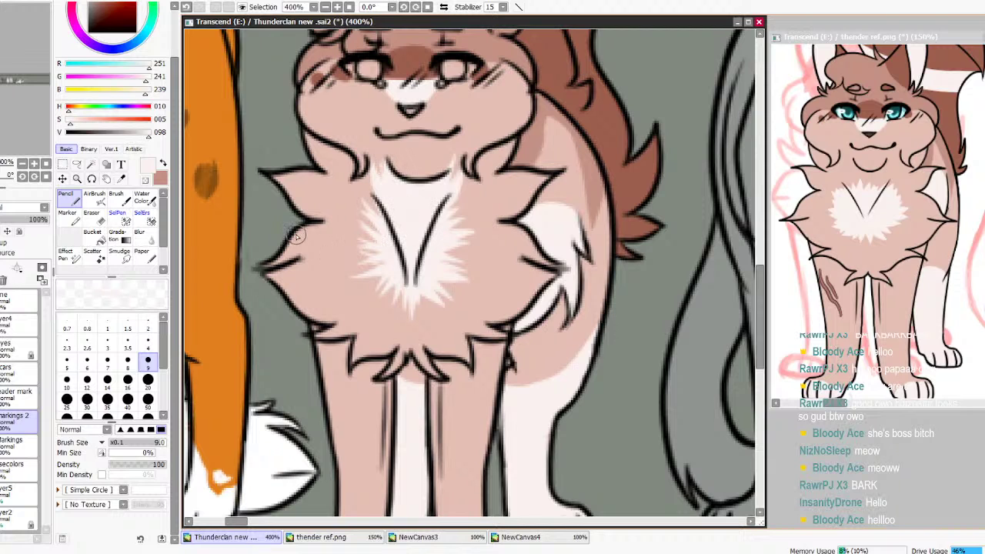
click(94, 236)
click(344, 274)
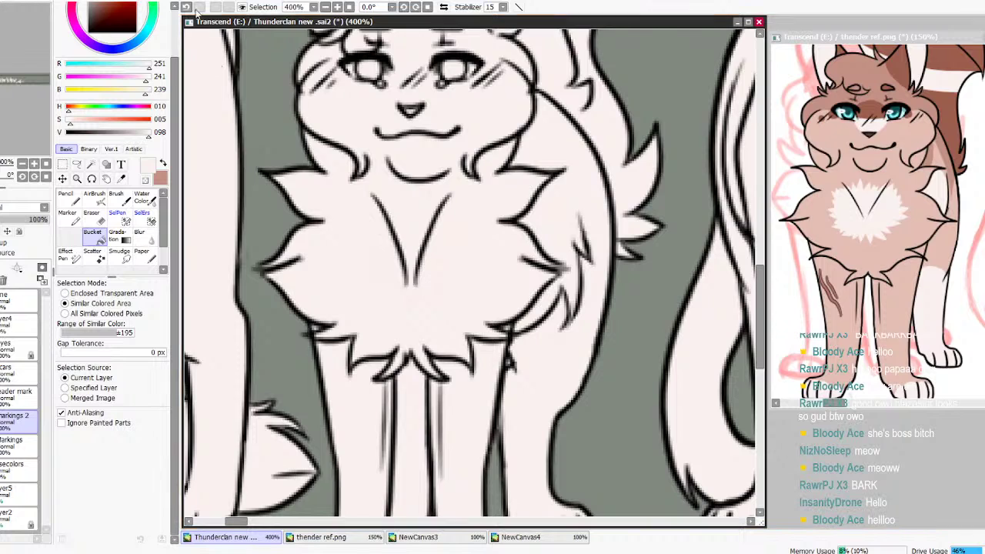
key(ctrl+z)
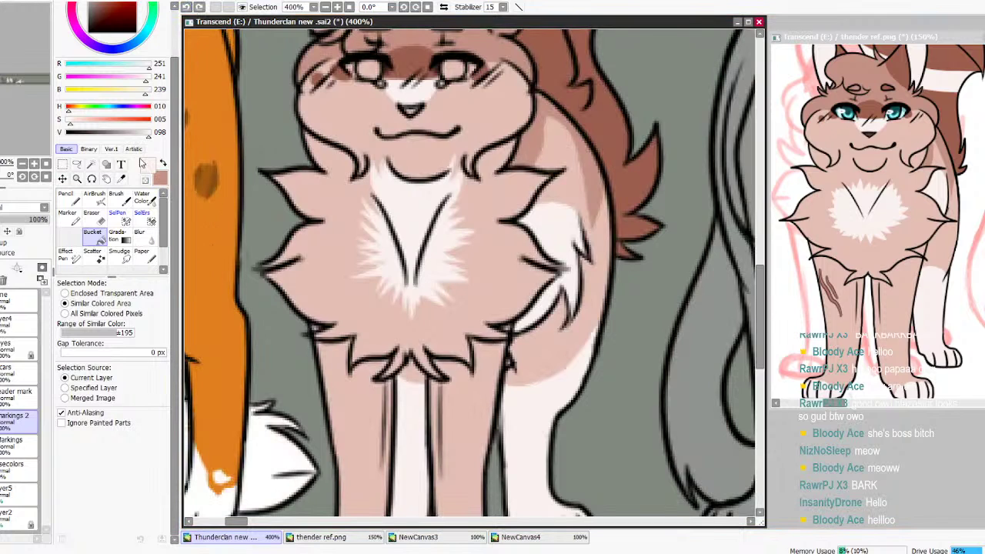
Paint the outer tufts and lower edge of the chest fluff off-white with the pencil at size 20
click(67, 195)
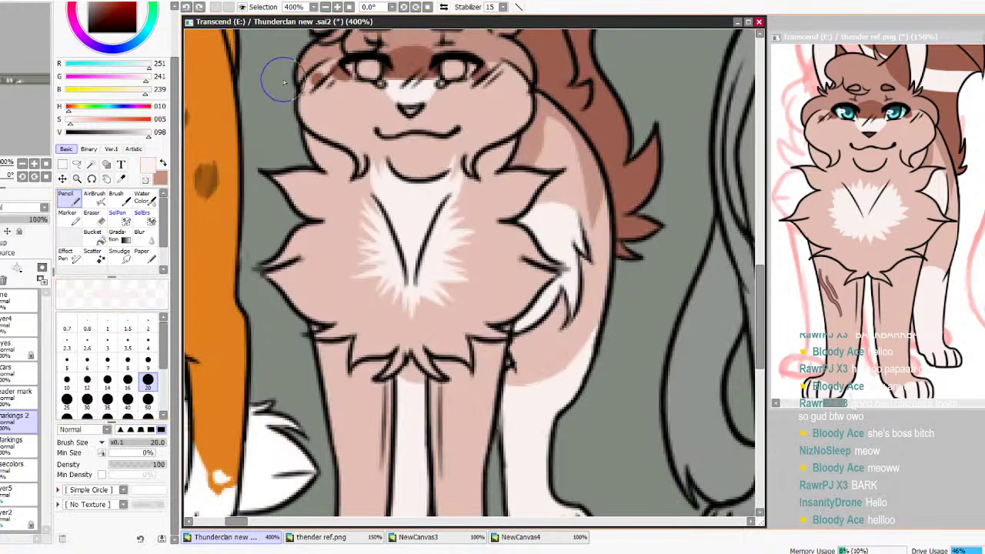
mouse_move(285, 189)
mouse_down()
mouse_move(391, 254)
mouse_move(302, 241)
mouse_move(363, 276)
mouse_move(324, 284)
mouse_move(275, 276)
mouse_move(343, 307)
mouse_move(303, 302)
mouse_move(277, 277)
mouse_move(408, 316)
mouse_move(316, 282)
mouse_move(443, 294)
mouse_move(453, 305)
mouse_move(399, 329)
mouse_move(314, 336)
mouse_move(370, 335)
mouse_move(353, 361)
mouse_move(404, 348)
mouse_move(374, 349)
mouse_move(405, 360)
mouse_move(384, 376)
mouse_move(426, 339)
mouse_move(419, 359)
mouse_move(438, 377)
mouse_move(420, 341)
mouse_move(468, 357)
mouse_up()
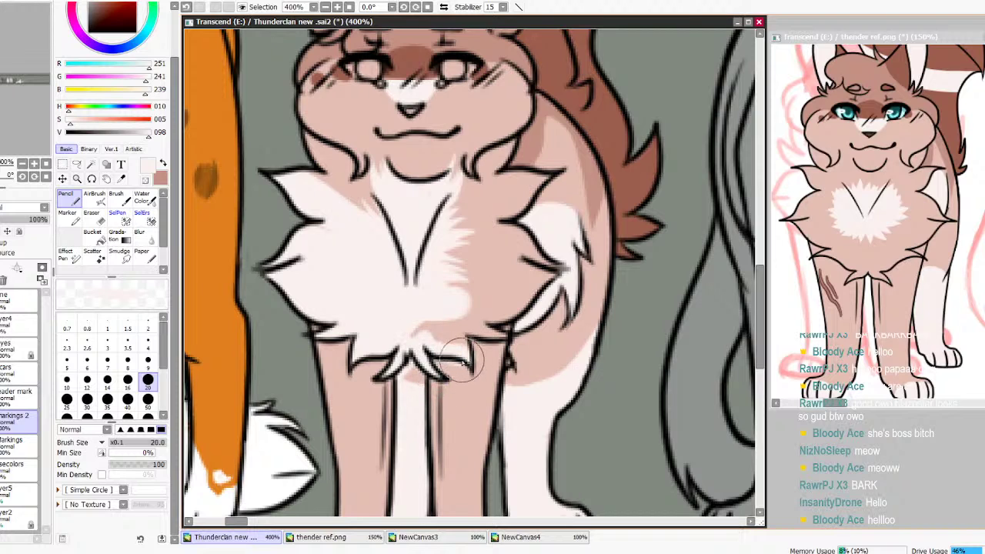
key(e)
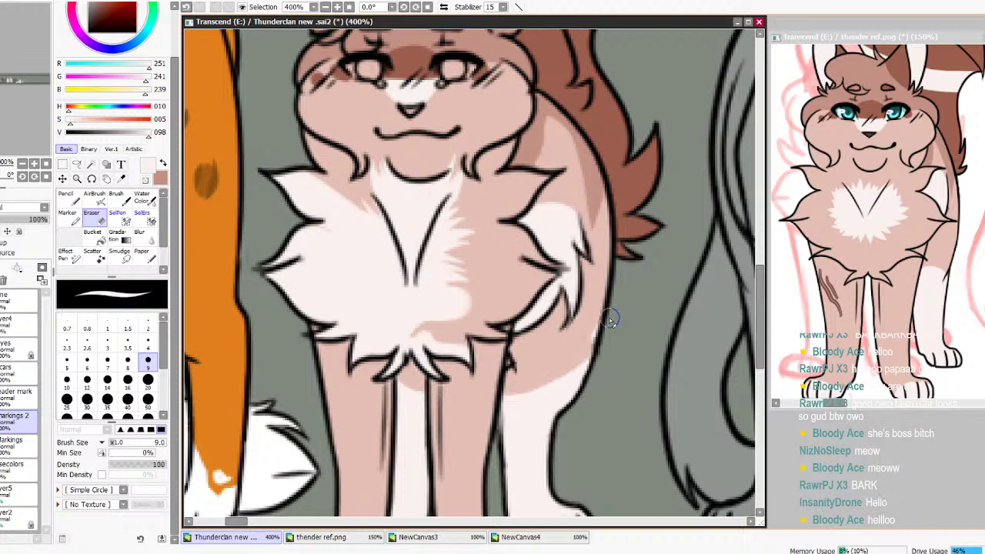
Fill the remaining chest fluff and the neck tufts below the cheeks off-white with the pencil at size 9
key(n)
click(148, 344)
click(148, 359)
mouse_move(312, 211)
mouse_down()
mouse_move(348, 247)
mouse_move(337, 240)
mouse_move(337, 201)
mouse_move(315, 190)
mouse_move(356, 203)
mouse_move(370, 173)
mouse_move(381, 203)
mouse_move(341, 186)
mouse_move(340, 159)
mouse_move(329, 157)
mouse_move(347, 165)
mouse_move(296, 130)
mouse_move(350, 186)
mouse_move(294, 159)
mouse_up()
mouse_move(472, 193)
mouse_down()
mouse_move(493, 181)
mouse_move(491, 164)
mouse_move(479, 163)
mouse_move(513, 143)
mouse_move(486, 182)
mouse_move(544, 179)
mouse_move(522, 206)
mouse_move(477, 222)
mouse_move(459, 223)
mouse_move(505, 210)
mouse_move(437, 217)
mouse_move(451, 199)
mouse_move(416, 221)
mouse_up()
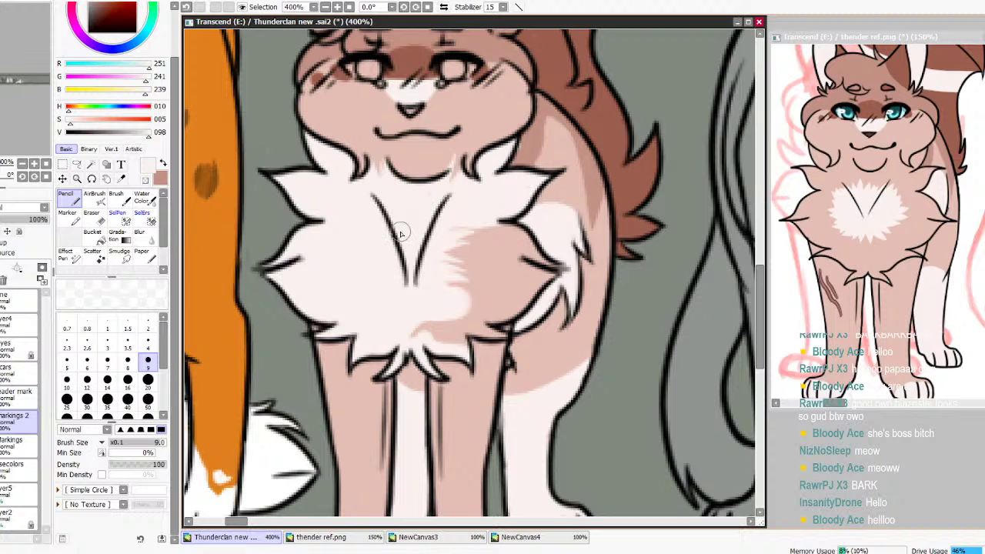
mouse_move(461, 195)
mouse_down()
mouse_move(438, 287)
mouse_move(500, 221)
mouse_move(558, 277)
mouse_move(504, 323)
mouse_move(464, 317)
mouse_move(538, 265)
mouse_move(500, 254)
mouse_move(470, 282)
mouse_up()
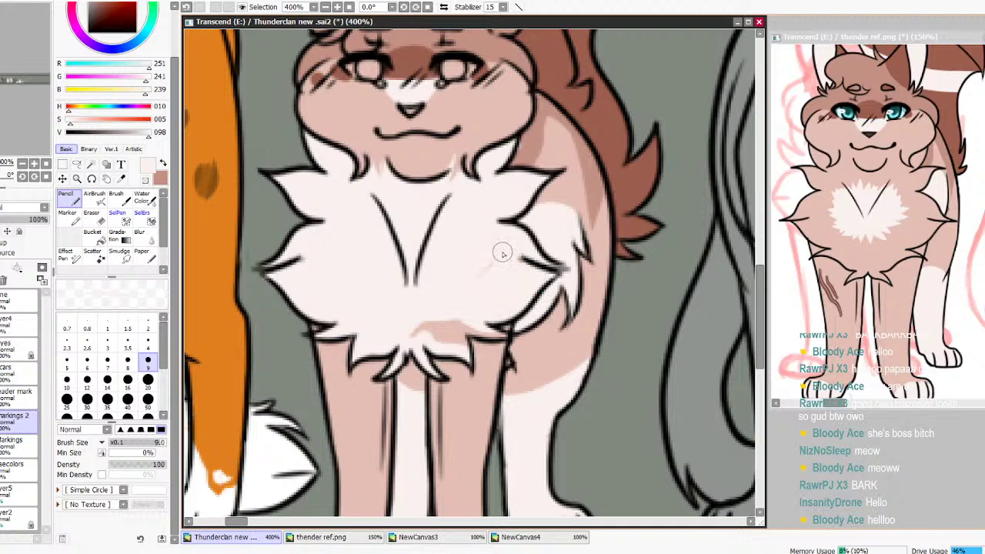
mouse_move(424, 309)
mouse_down()
mouse_move(499, 331)
mouse_move(476, 330)
mouse_move(464, 348)
mouse_move(419, 332)
mouse_up()
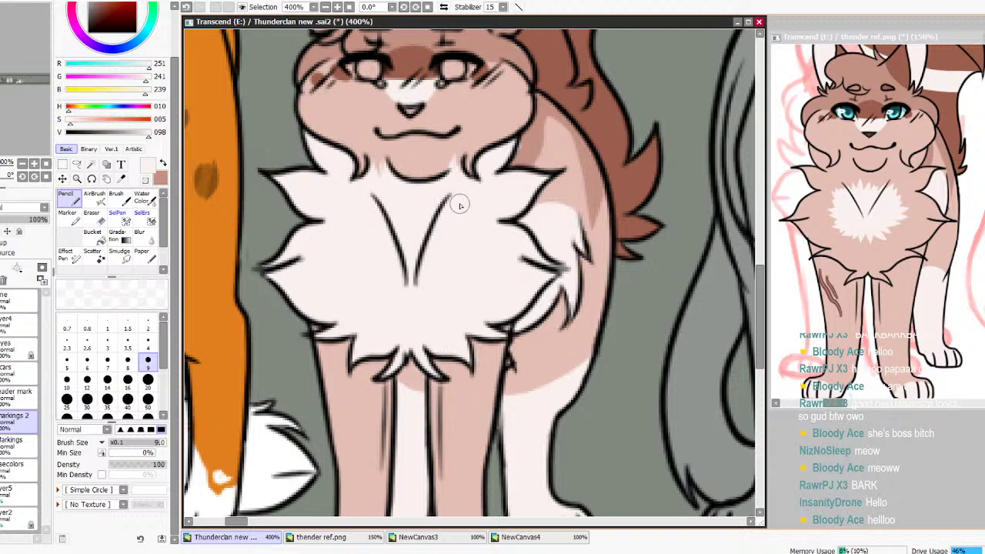
click(325, 7)
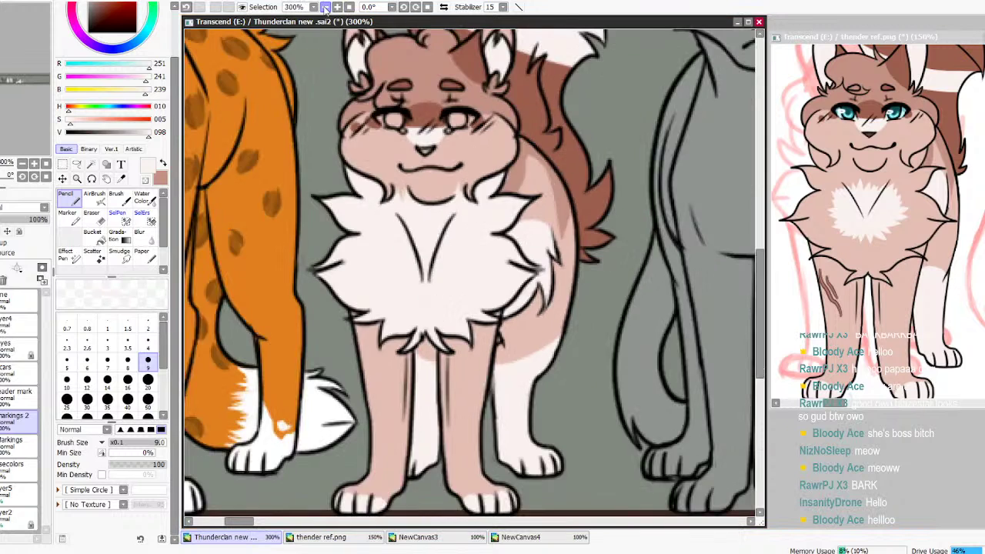
click(326, 6)
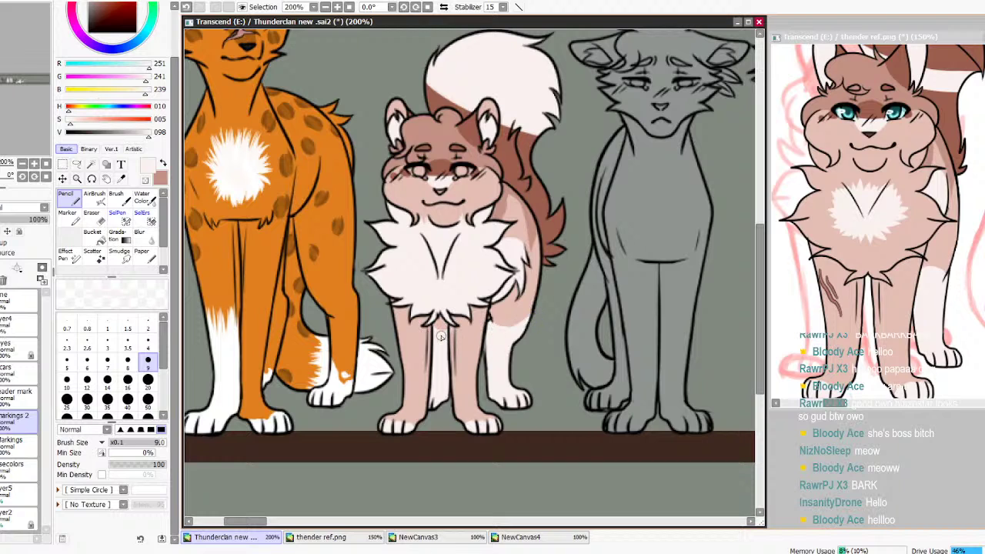
key(e)
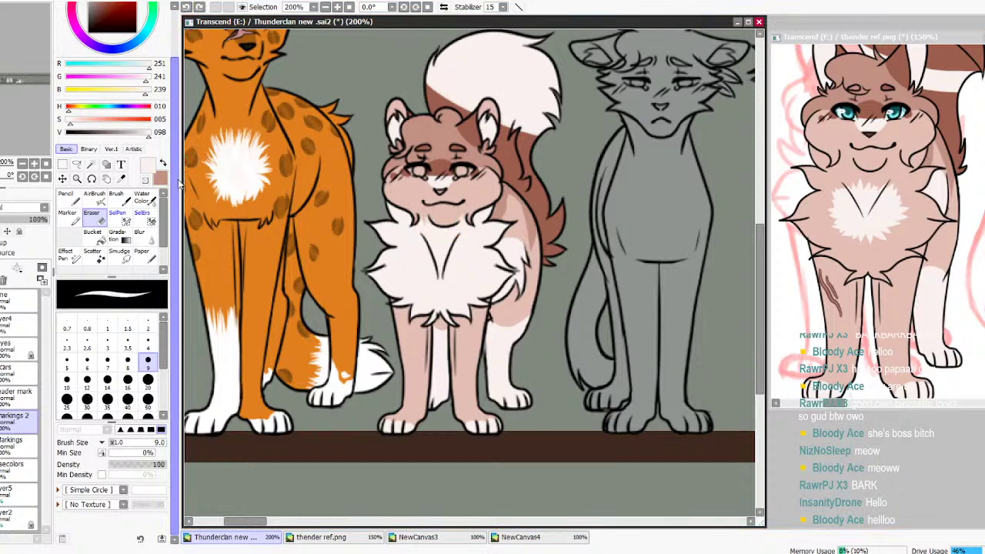
key(n)
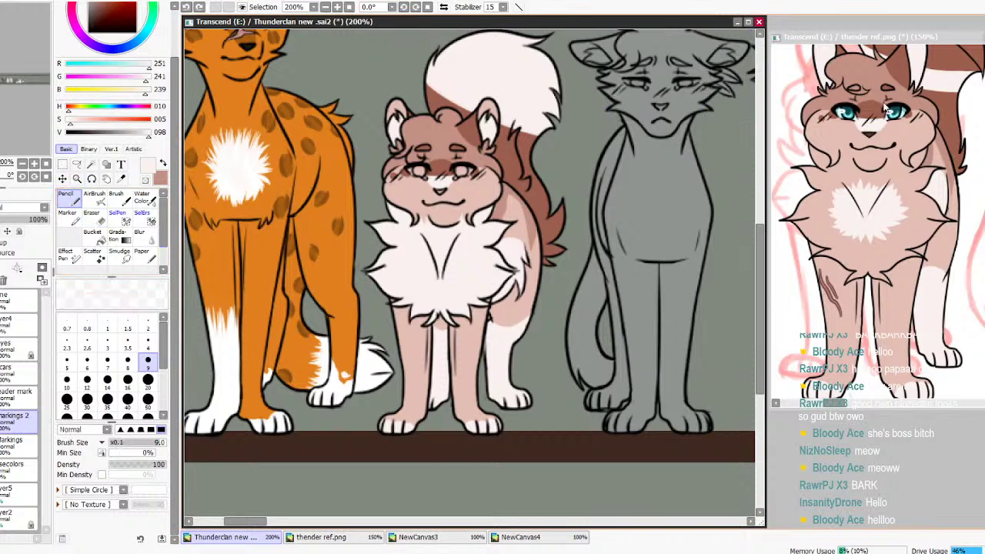
Enlarge the reference around the cat's face and sample the nose's dark brown
alt+click(897, 69)
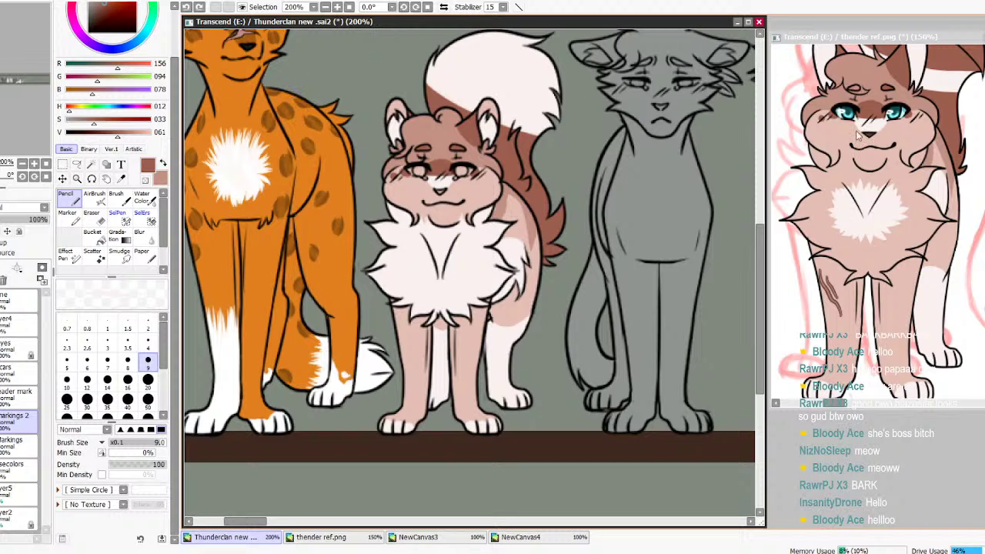
click(863, 87)
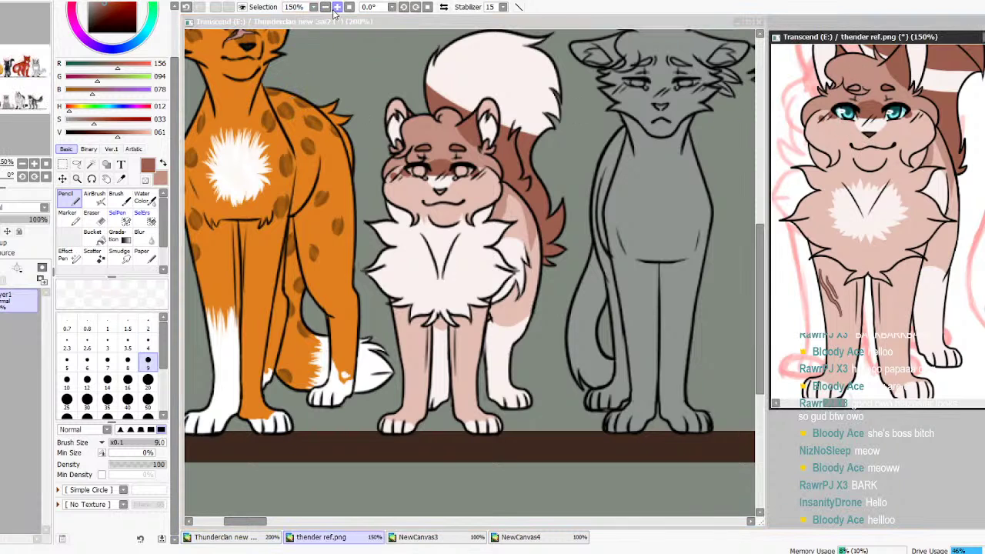
scroll(854, 219, up, 2)
drag(885, 70, 883, 395)
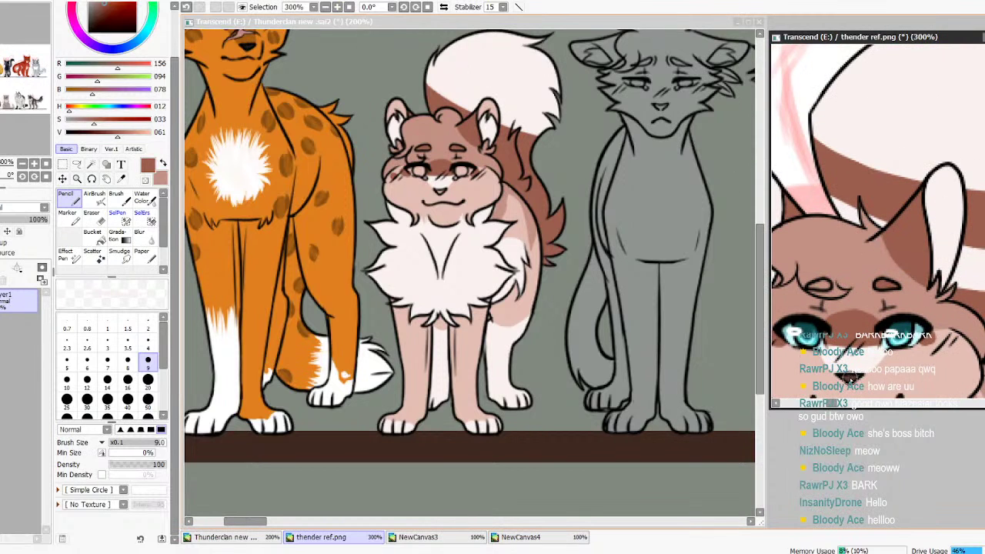
alt+click(852, 379)
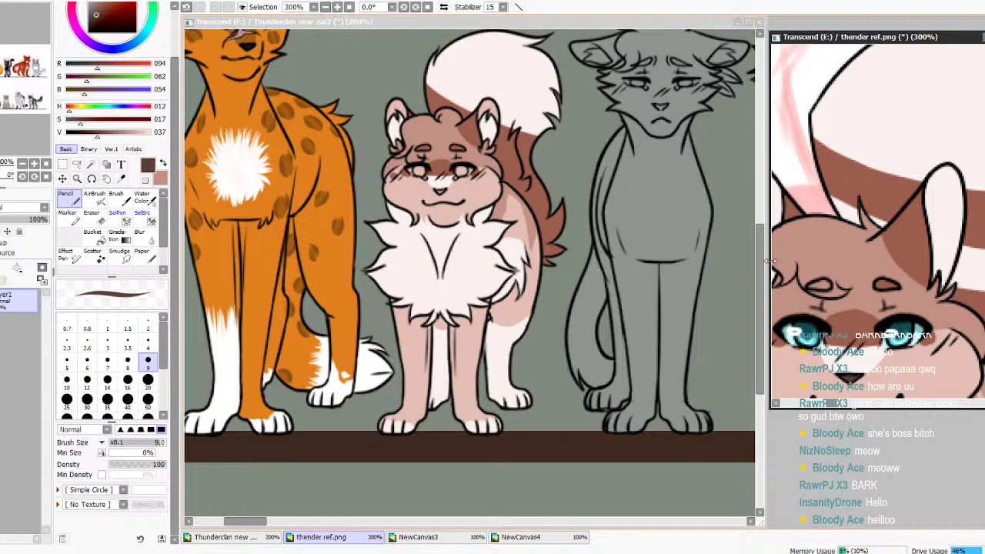
click(337, 8)
click(337, 8)
click(338, 8)
click(325, 8)
click(326, 8)
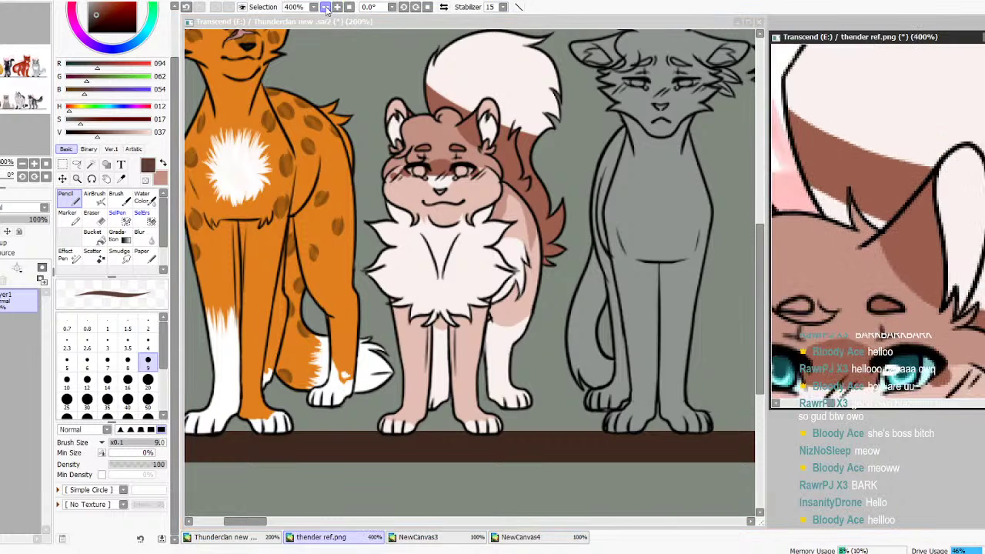
click(325, 8)
Paint the fluffy cat's nose with the sampled dark brown on the scars layer
click(367, 105)
click(337, 7)
click(337, 8)
click(337, 8)
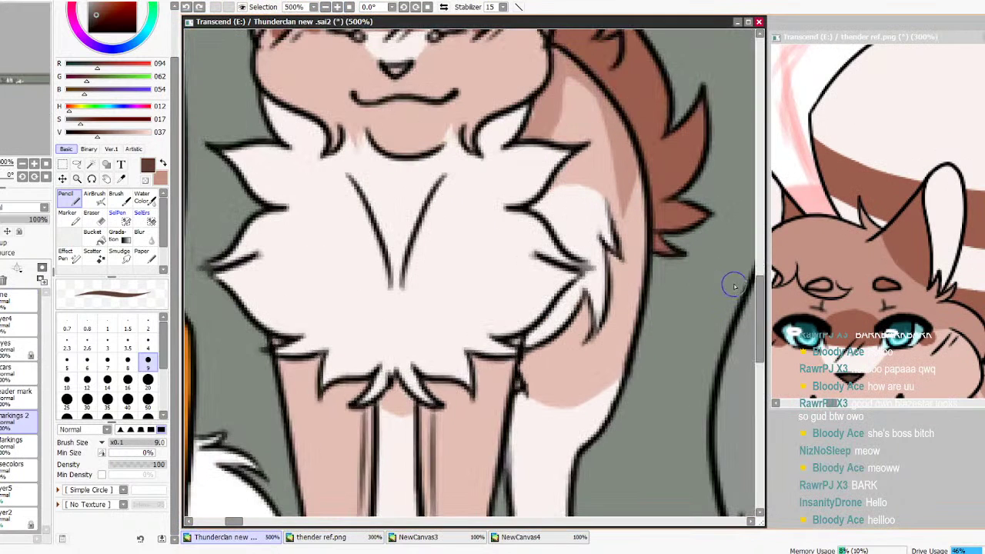
drag(759, 302, 759, 269)
click(11, 366)
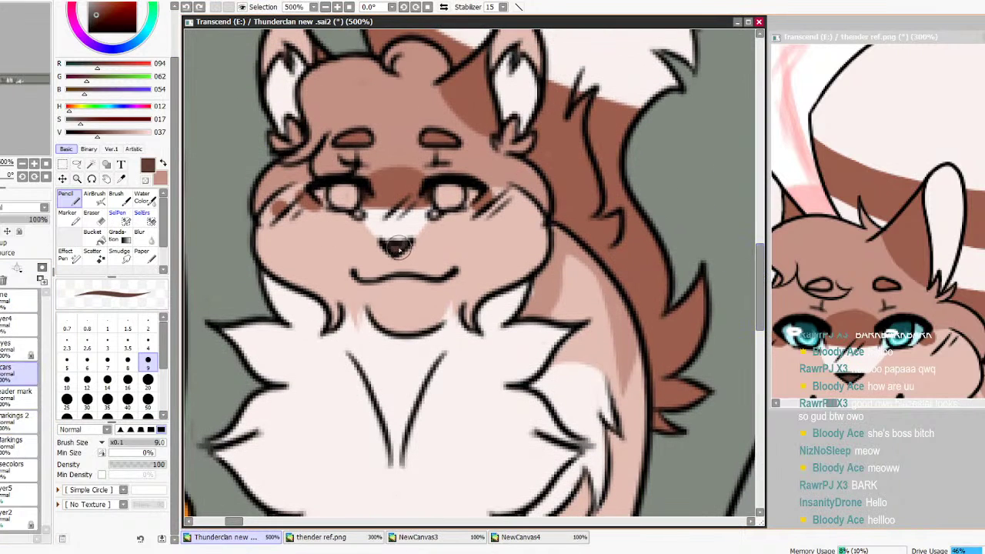
Fill both eyes on the eyes layer with the pale cyan sampled from the reference eye
alt+click(792, 342)
click(16, 347)
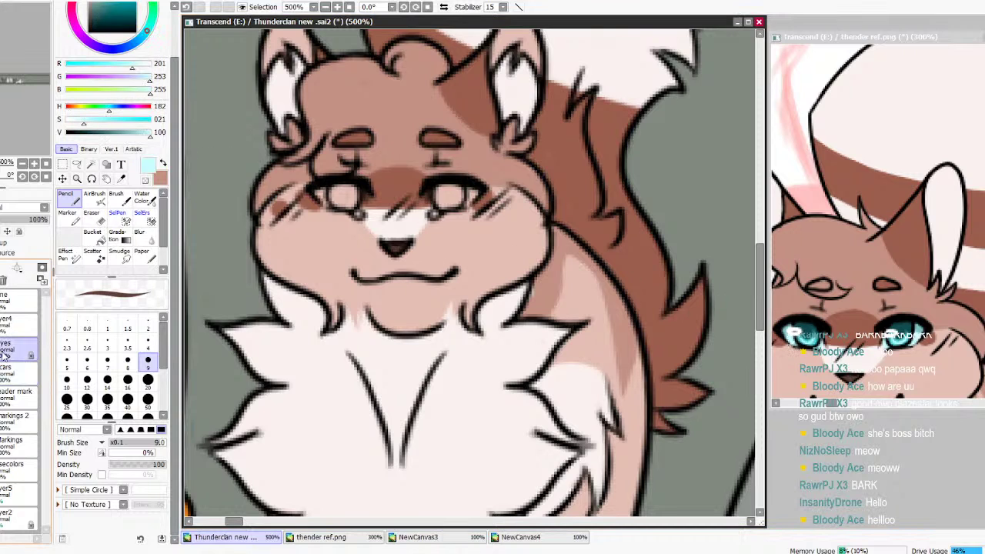
mouse_move(345, 192)
mouse_down()
mouse_move(318, 194)
mouse_move(357, 192)
mouse_up()
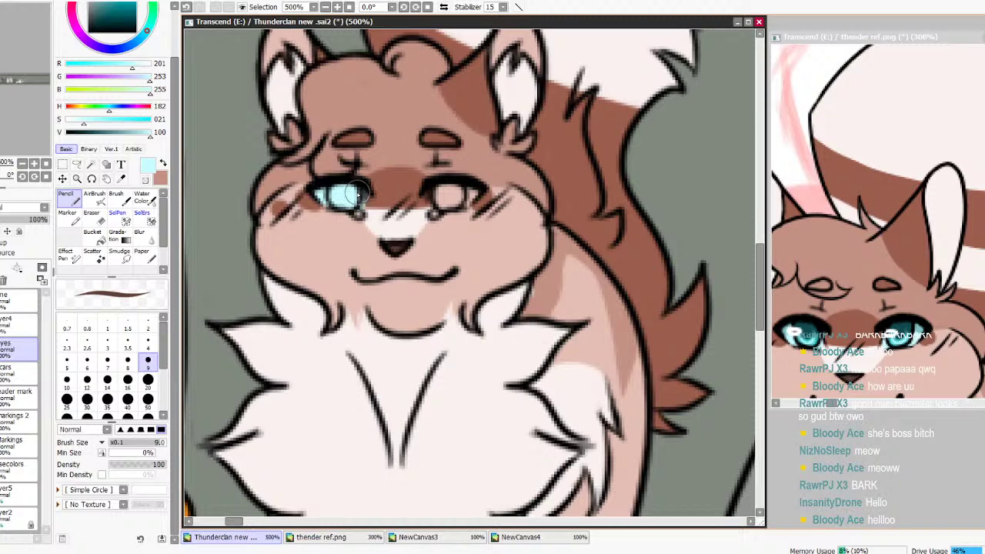
mouse_move(465, 188)
mouse_down()
mouse_move(446, 202)
mouse_move(442, 188)
mouse_move(447, 197)
mouse_move(430, 202)
mouse_move(463, 200)
mouse_up()
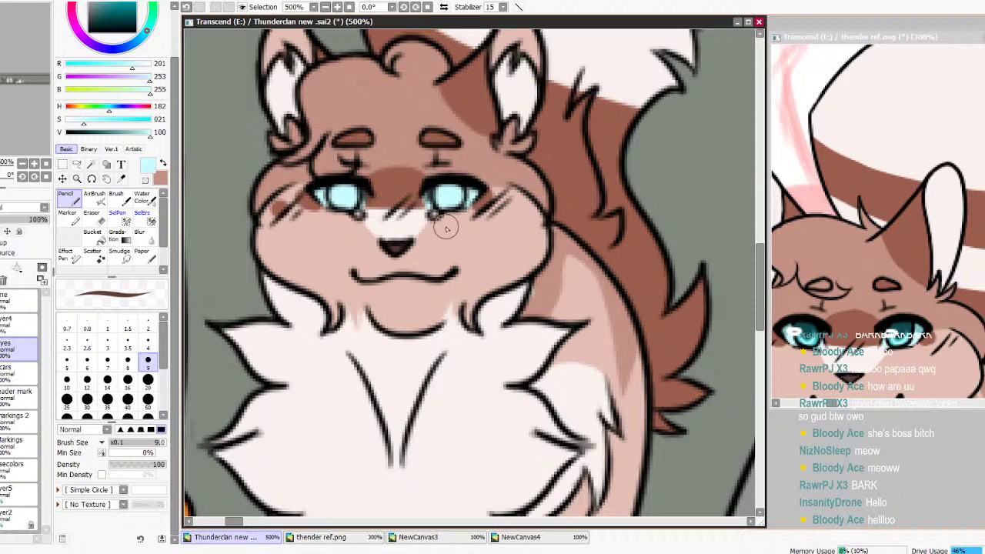
Shade the upper part of both eyes with the muted teal sampled from the reference, using pencil size 8
click(133, 367)
right_click(914, 336)
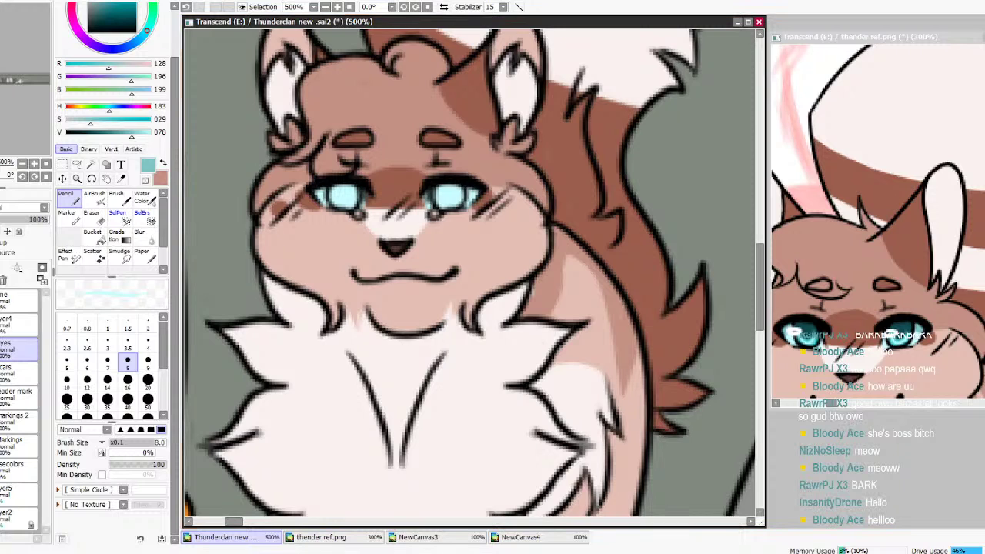
drag(331, 191, 356, 188)
drag(419, 196, 478, 196)
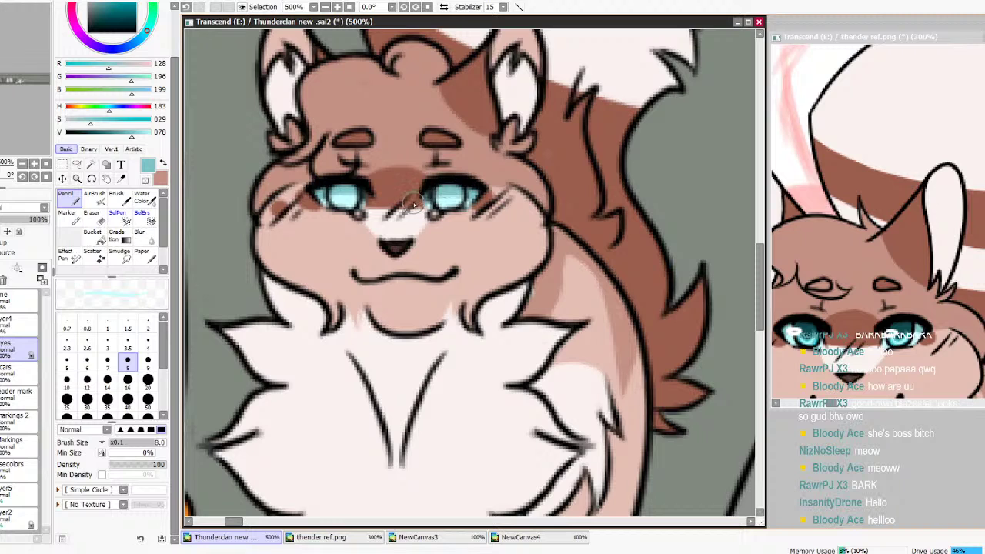
Enlarge the reference eye and sample its bright cyan as the main colour and its dark teal as the secondary colour
alt+click(820, 350)
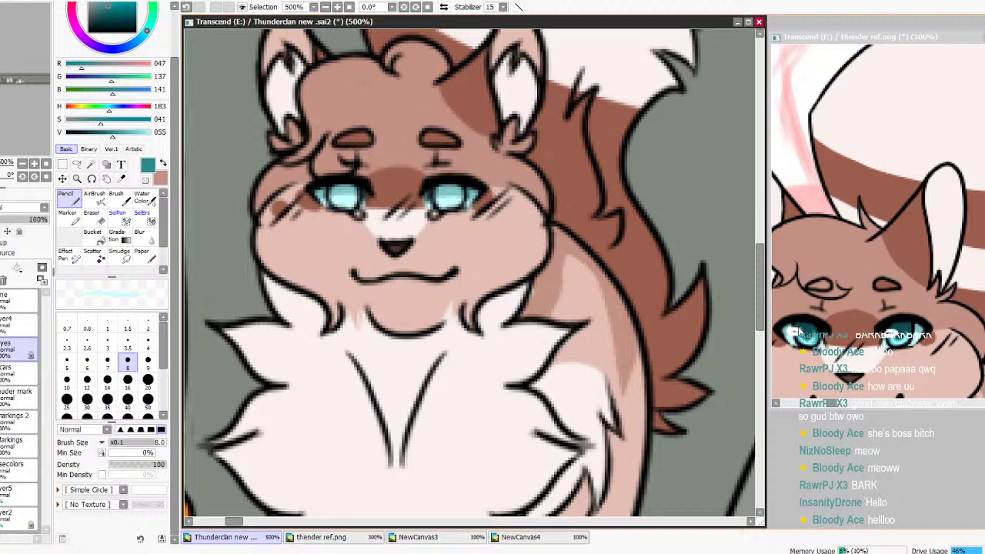
click(837, 67)
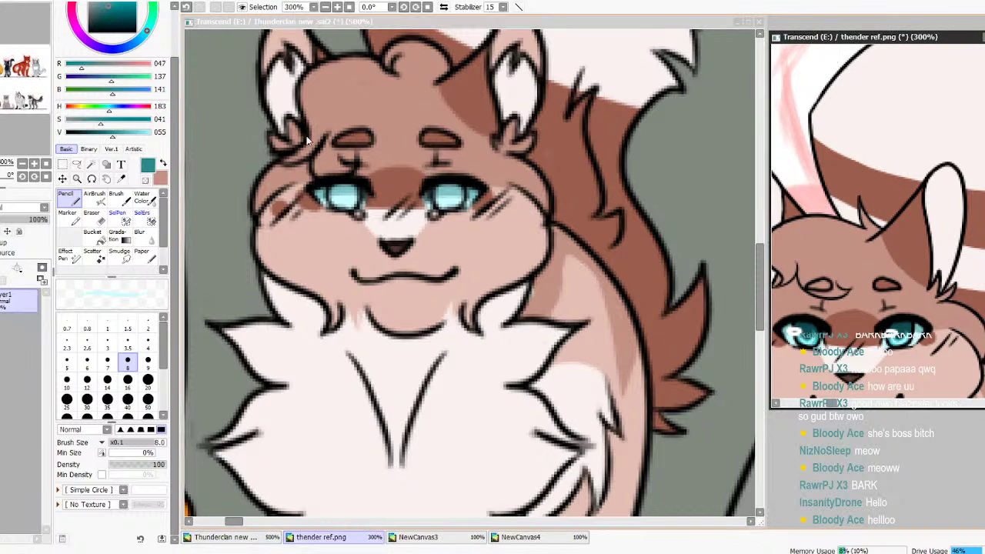
click(337, 7)
click(337, 7)
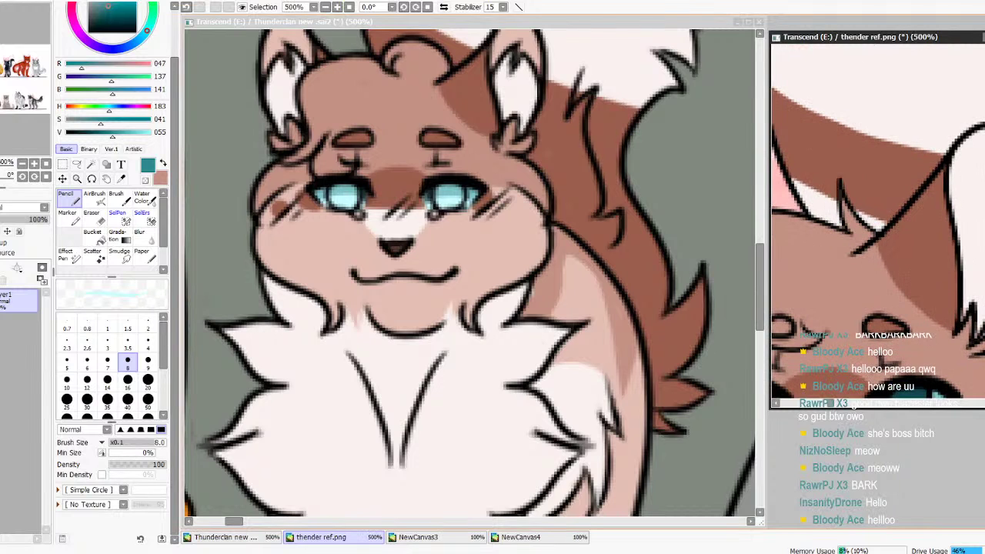
scroll(896, 235, down, 5)
scroll(896, 235, up, 3)
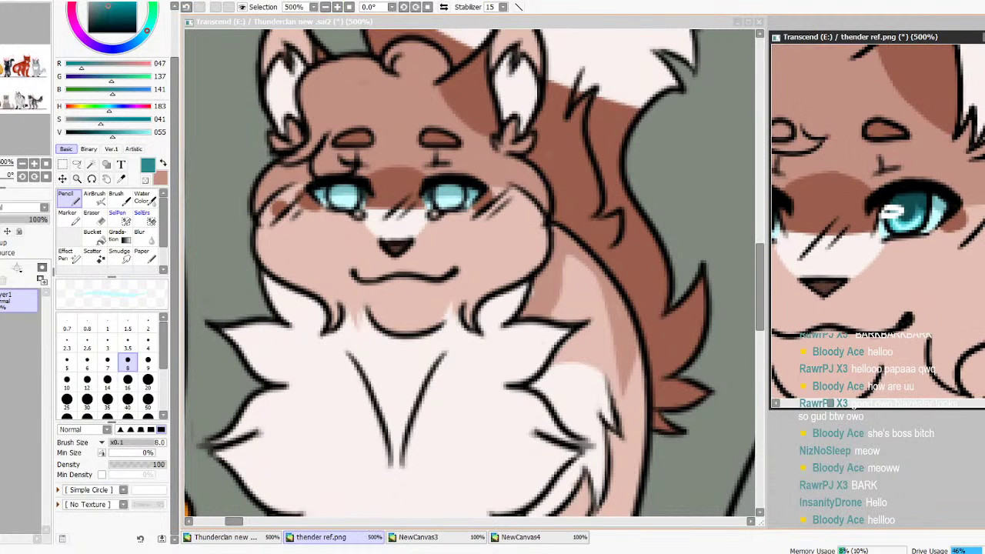
alt+click(894, 229)
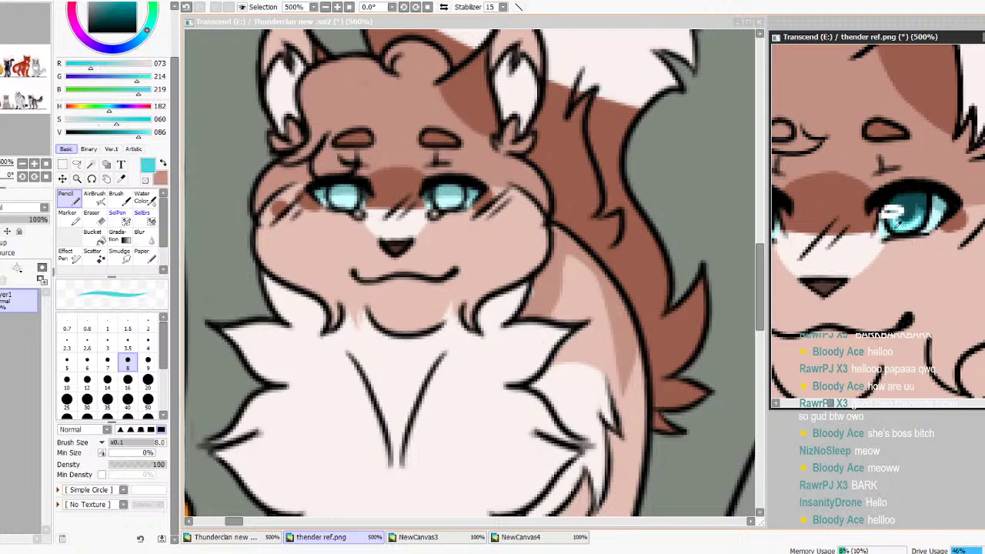
key(x)
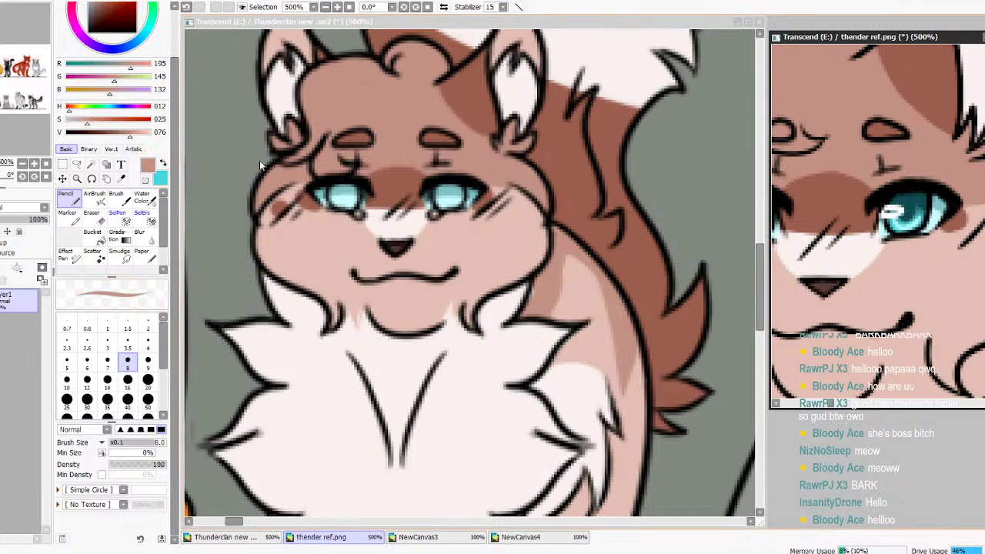
alt+click(919, 206)
click(163, 163)
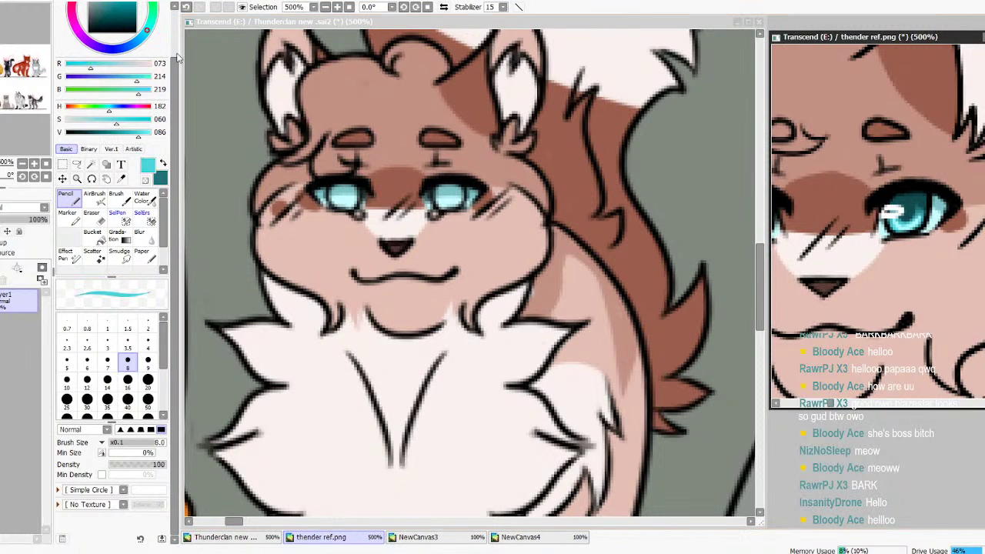
Paint the irises of both eyes bright cyan in the group drawing
click(232, 257)
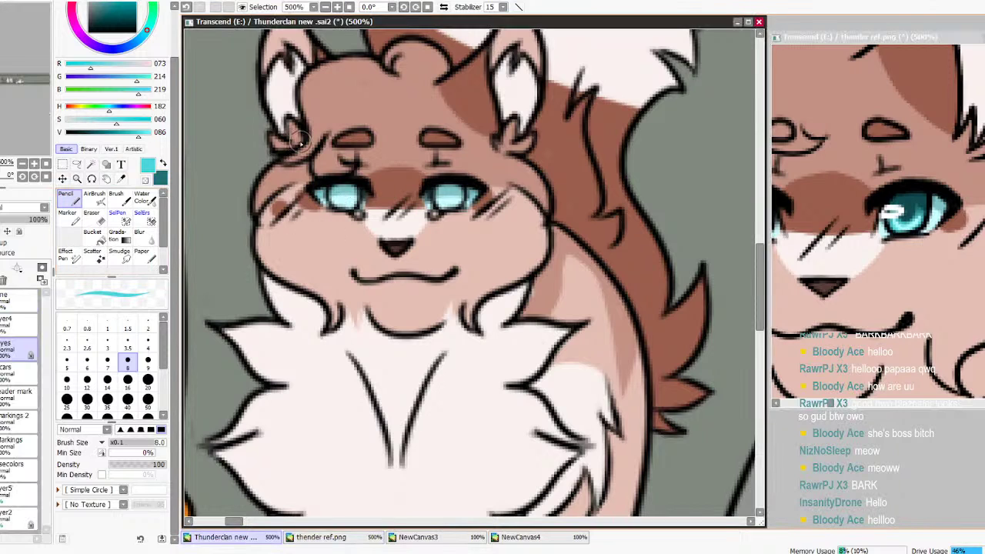
drag(343, 204, 344, 197)
drag(446, 197, 457, 193)
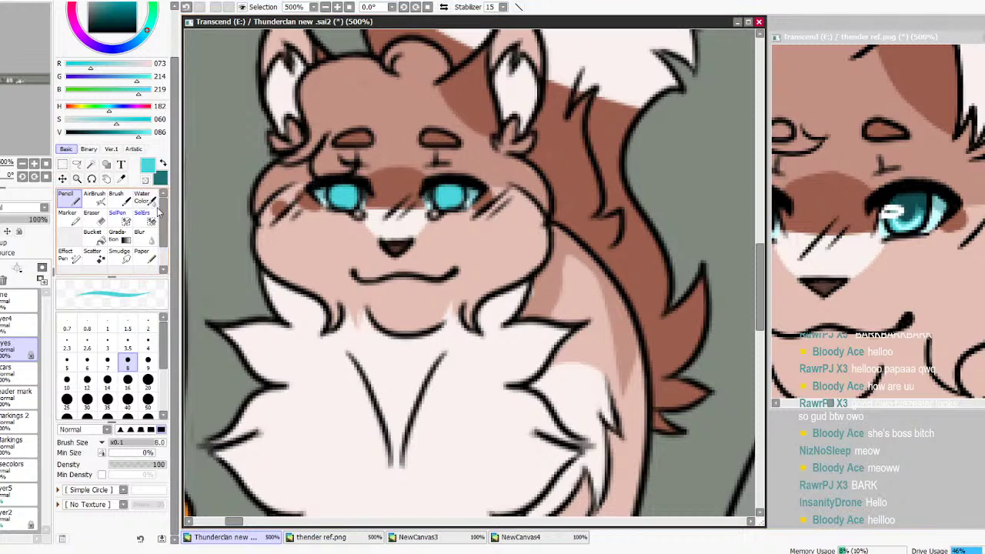
Shade the upper part of both irises dark teal and deepen them with the darkest teal sampled from the reference eye
click(162, 164)
mouse_move(351, 191)
mouse_down()
mouse_move(335, 193)
mouse_move(354, 199)
mouse_up()
mouse_move(455, 199)
mouse_down()
mouse_move(442, 188)
mouse_move(437, 197)
mouse_move(458, 189)
mouse_move(440, 196)
mouse_up()
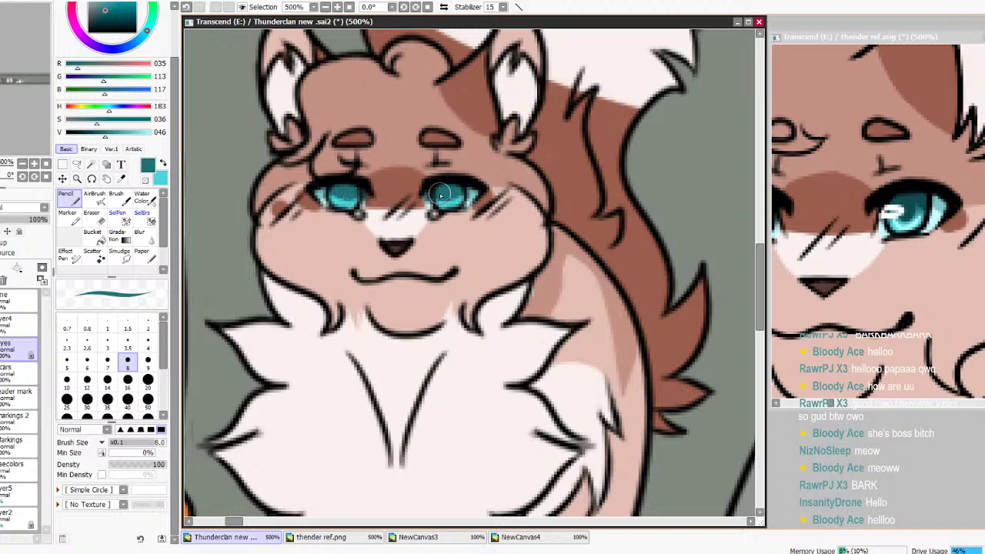
alt+click(910, 206)
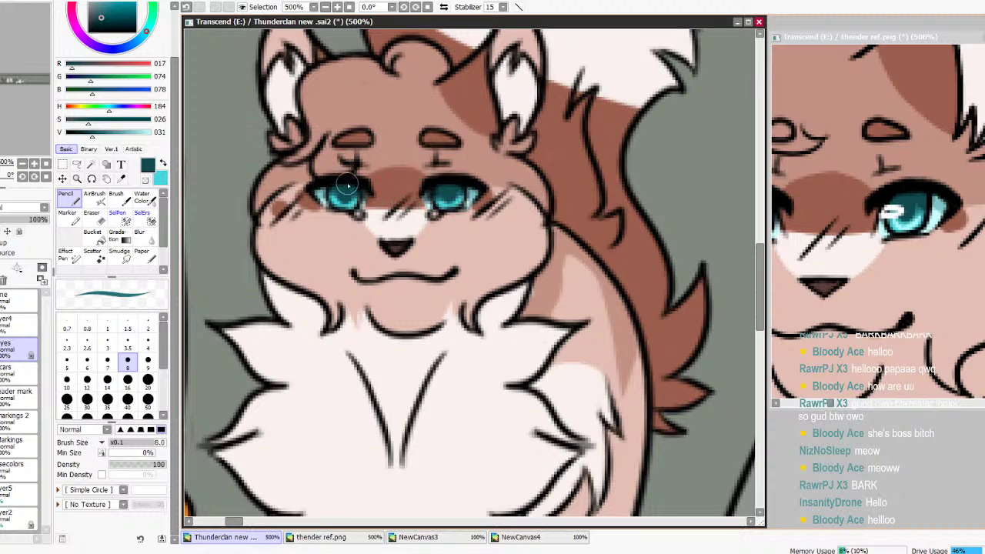
Paint small pure white highlights on both of the fluffy cat's eyes, working on the line layer
drag(106, 121, 151, 135)
click(26, 301)
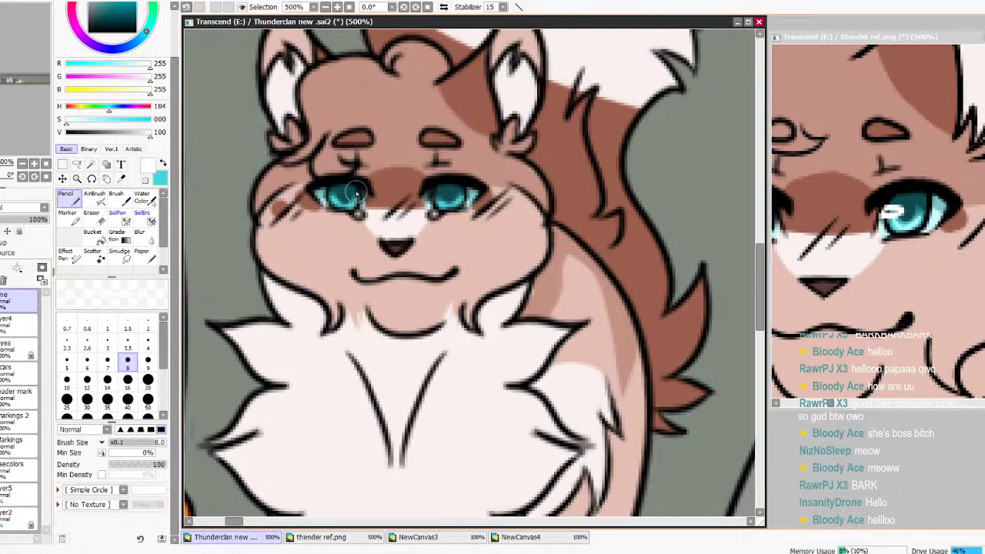
drag(336, 194, 325, 193)
drag(435, 197, 428, 198)
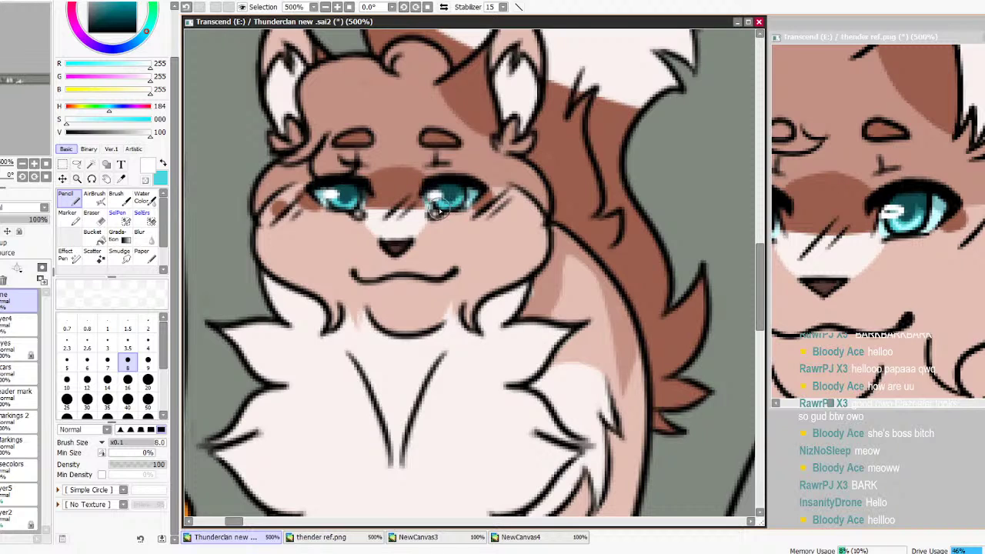
Bring the short-haired grey cat into view in the group drawing and its matching design into view in the reference, both at 150%
click(326, 7)
click(325, 7)
click(325, 7)
click(325, 7)
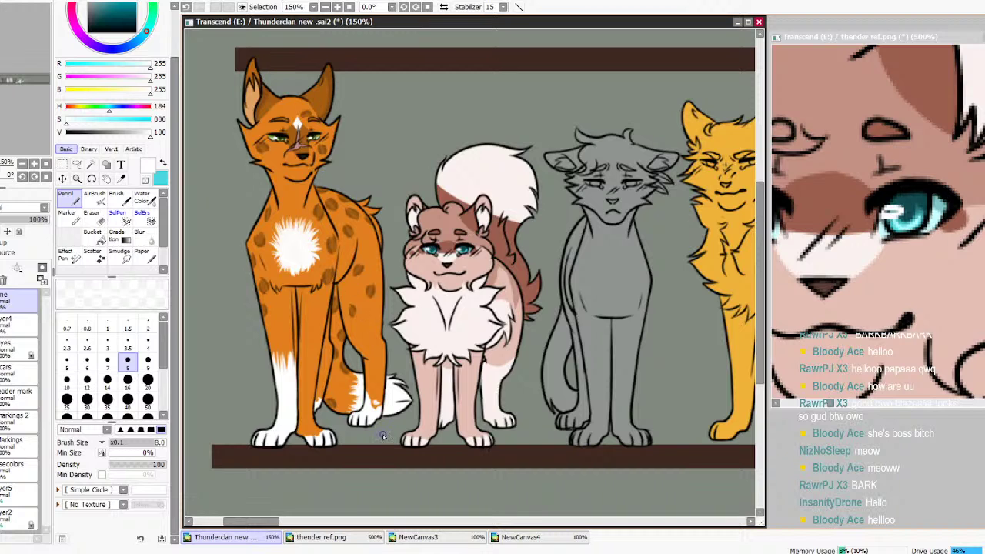
drag(262, 522, 287, 524)
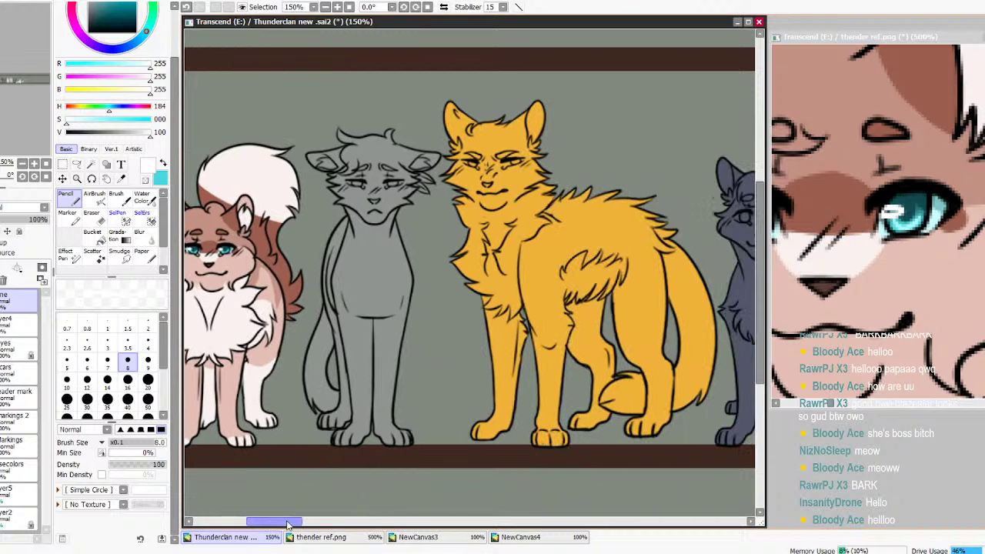
click(852, 133)
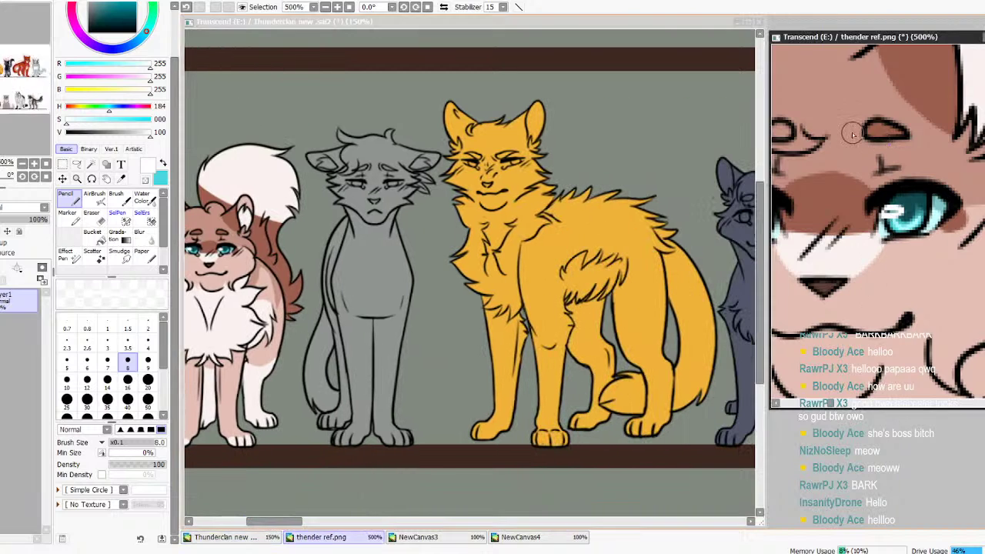
click(350, 8)
click(342, 9)
click(343, 9)
click(342, 9)
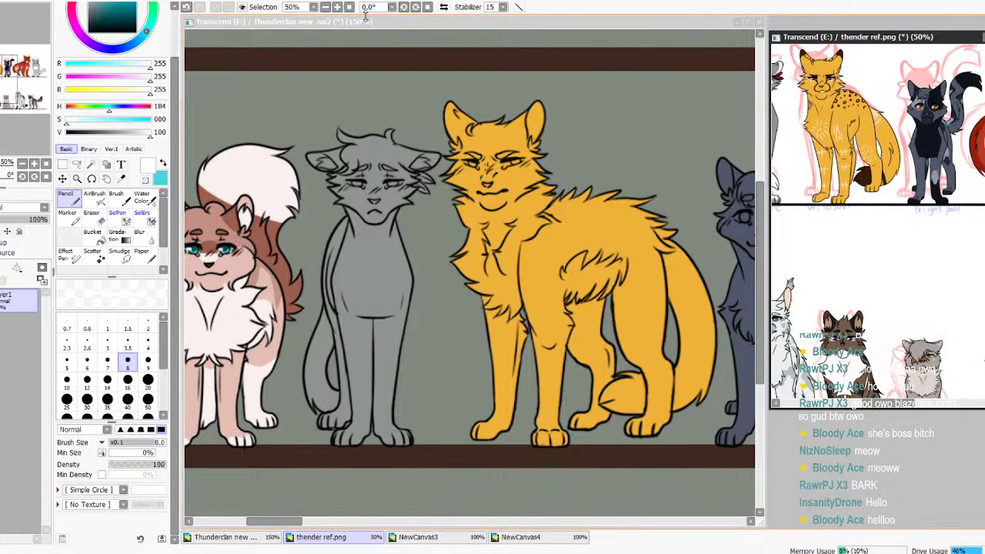
click(343, 10)
click(343, 10)
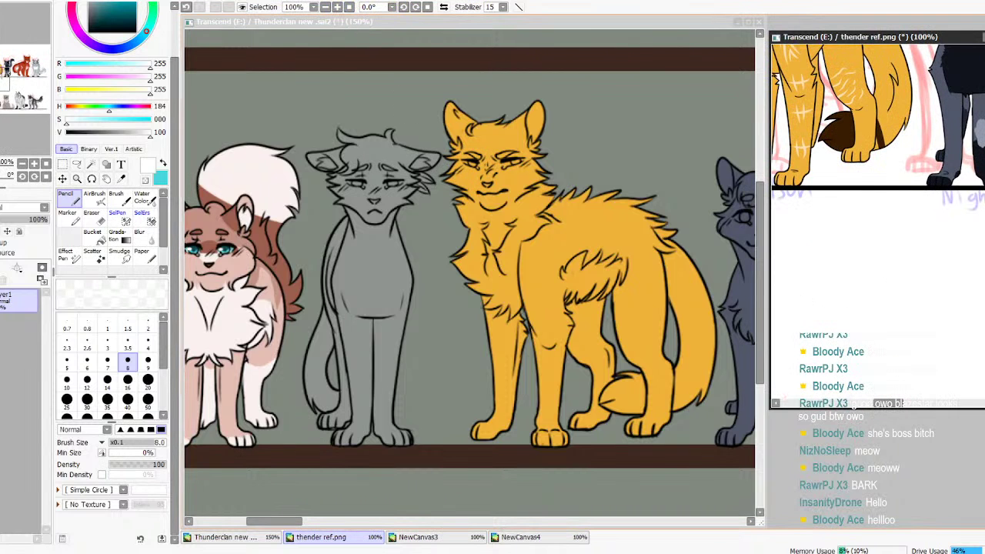
drag(808, 65, 912, 216)
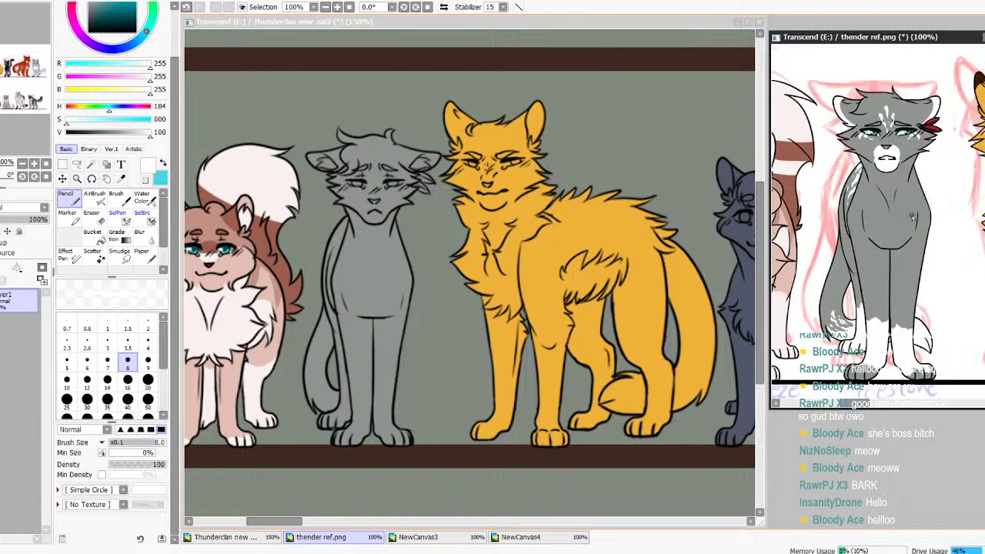
click(325, 7)
click(325, 7)
click(324, 7)
click(337, 7)
click(337, 7)
click(337, 7)
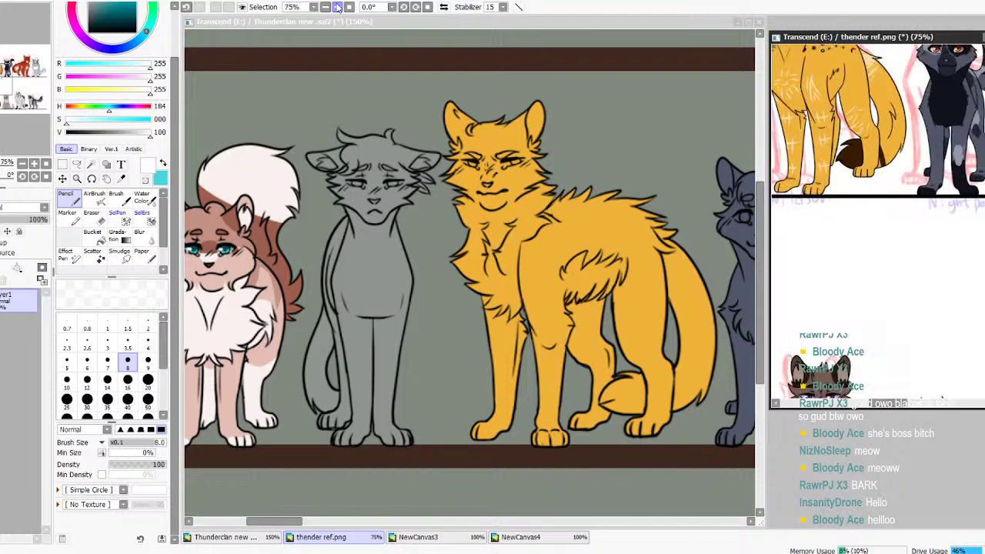
click(337, 7)
click(337, 7)
drag(888, 400, 850, 391)
scroll(939, 202, up, 10)
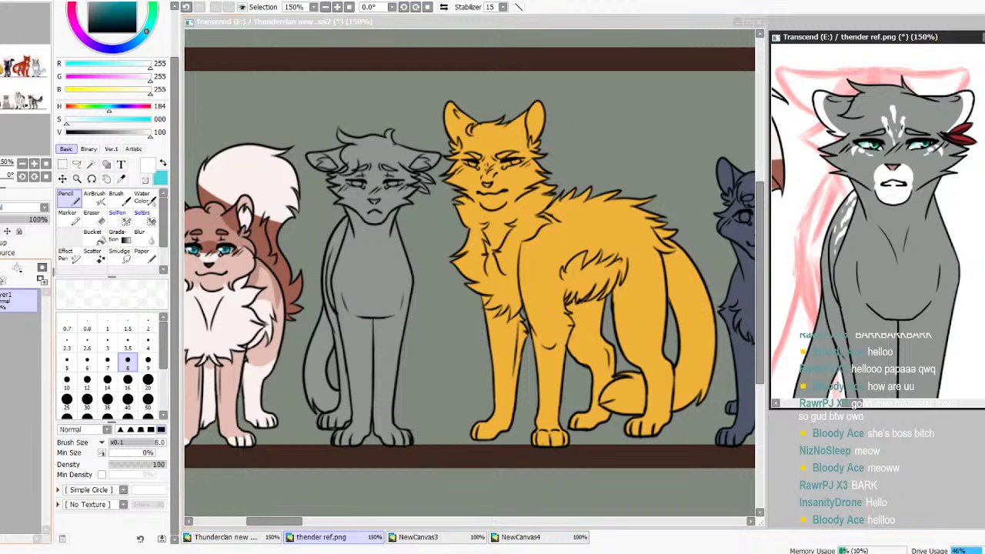
Paint the grey cat's muzzle and chin white on the markings layer
click(528, 123)
click(15, 443)
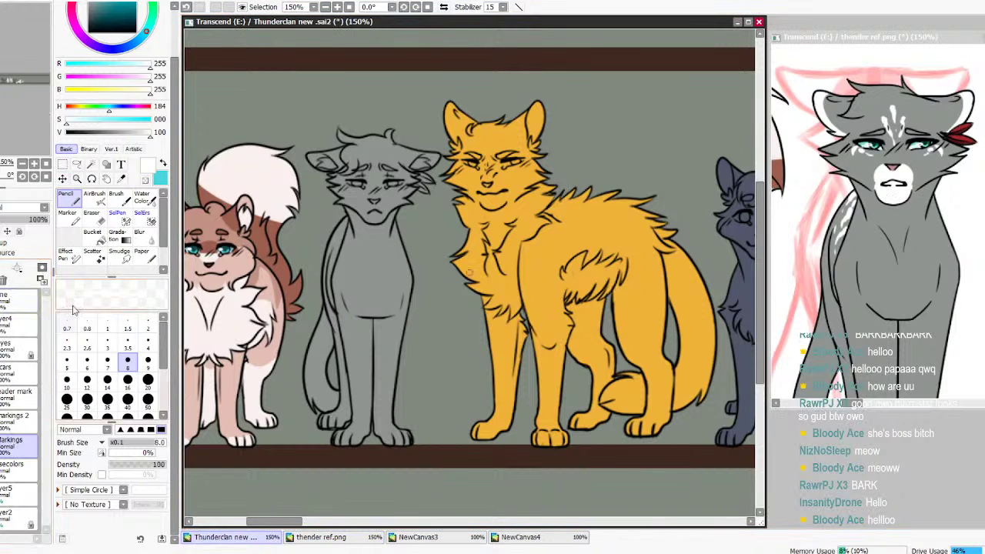
click(337, 7)
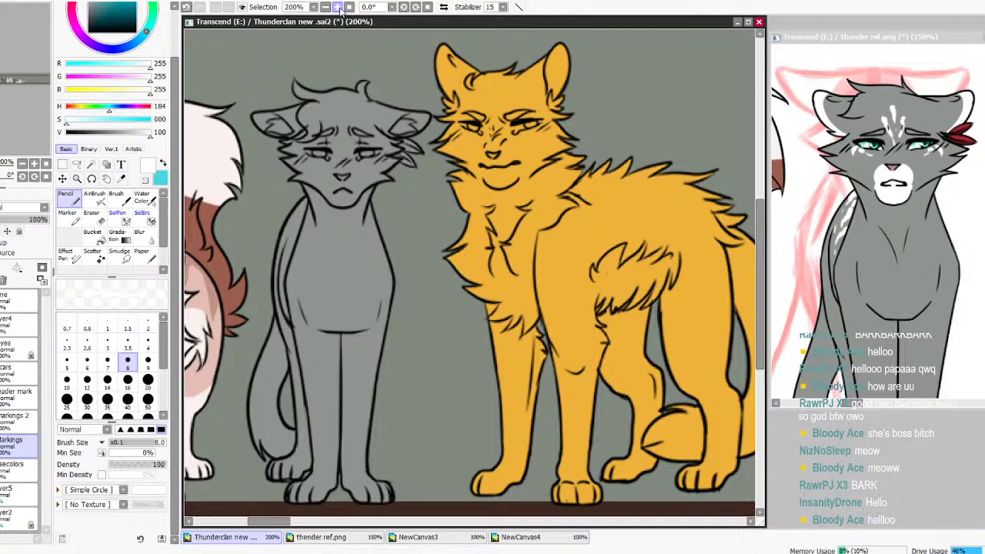
click(337, 7)
click(338, 7)
drag(259, 522, 248, 521)
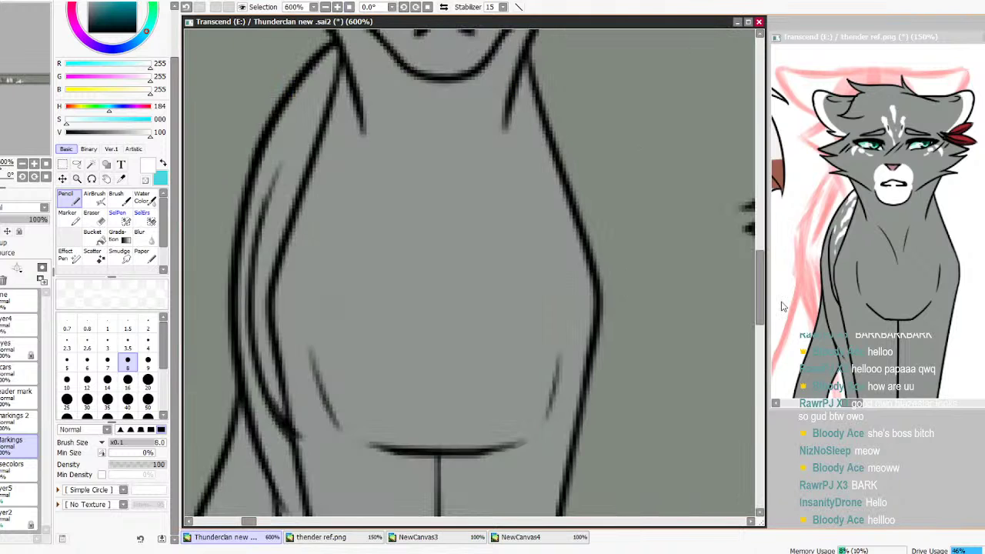
drag(760, 306, 760, 259)
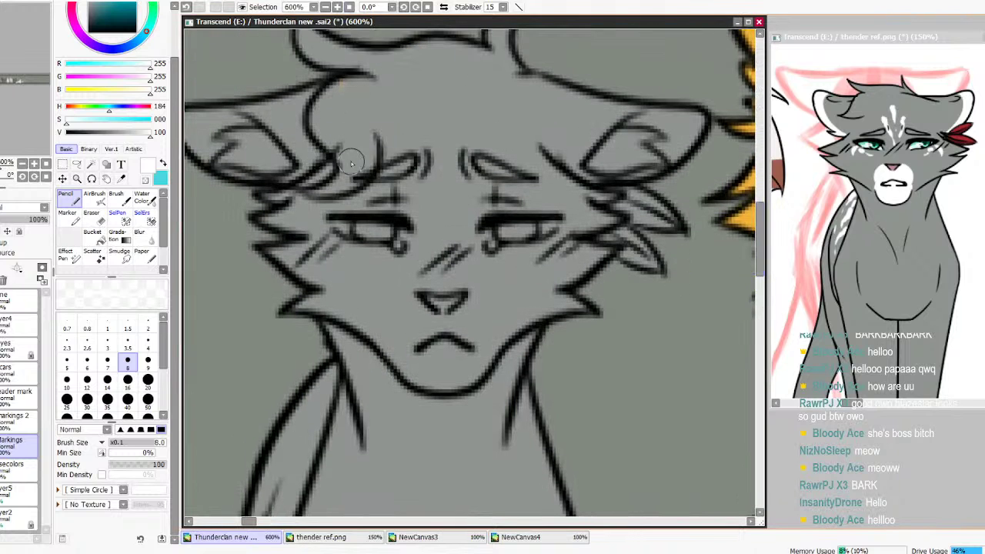
mouse_move(401, 308)
mouse_down()
mouse_move(417, 323)
mouse_move(401, 311)
mouse_move(414, 302)
mouse_move(395, 365)
mouse_move(415, 375)
mouse_move(412, 341)
mouse_move(418, 379)
mouse_move(420, 362)
mouse_move(439, 378)
mouse_move(421, 349)
mouse_move(445, 365)
mouse_move(449, 385)
mouse_move(447, 352)
mouse_move(465, 345)
mouse_move(458, 308)
mouse_move(468, 300)
mouse_move(484, 329)
mouse_move(469, 342)
mouse_move(468, 311)
mouse_move(457, 333)
mouse_move(456, 318)
mouse_move(483, 362)
mouse_move(464, 384)
mouse_move(469, 338)
mouse_move(473, 369)
mouse_up()
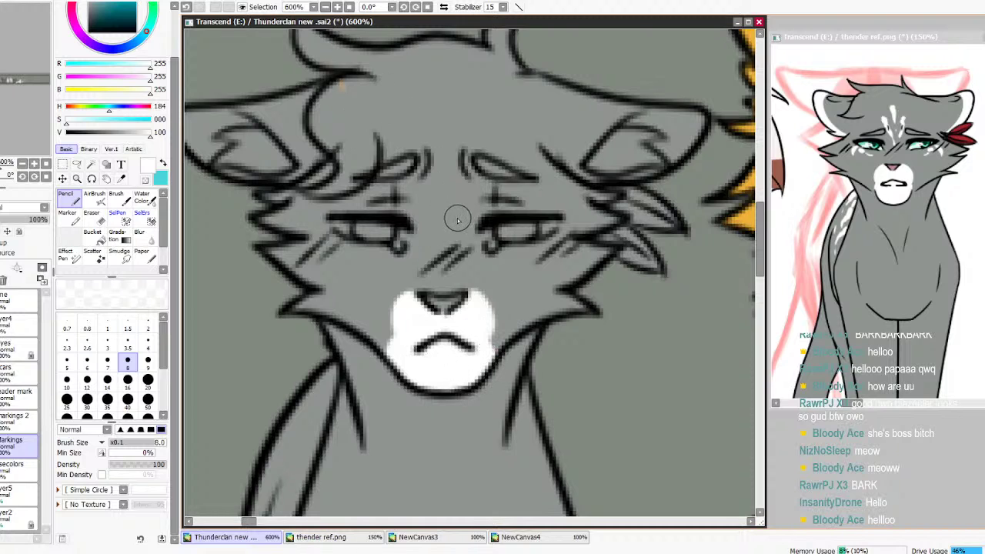
Paint white markings beneath the grey cat's eyes and along the inner edges of both ears, using pencil size 4 for the finer strokes
mouse_move(329, 252)
mouse_down()
mouse_move(329, 260)
mouse_move(335, 247)
mouse_move(352, 248)
mouse_move(391, 266)
mouse_up()
click(355, 255)
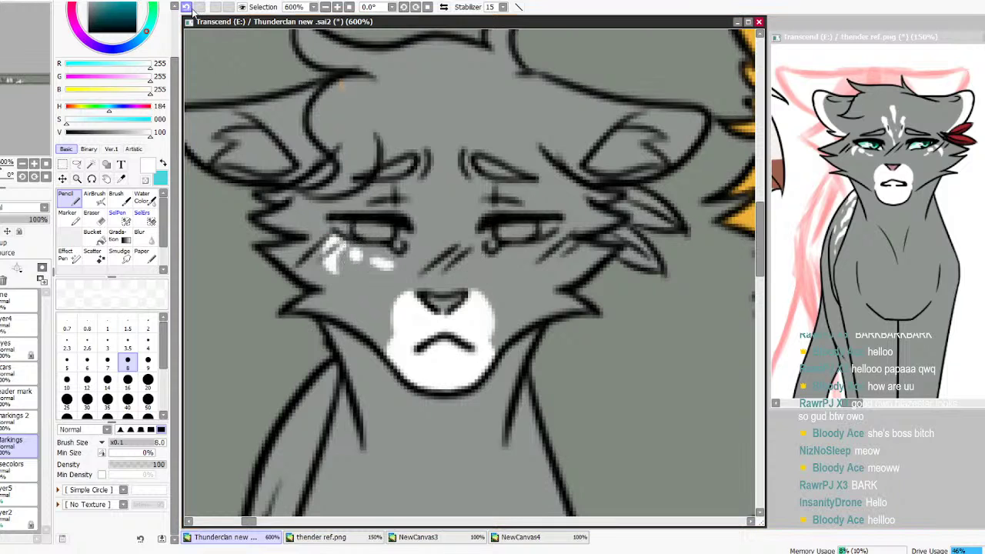
key(ctrl+z)
key(bracketleft)
key(bracketleft)
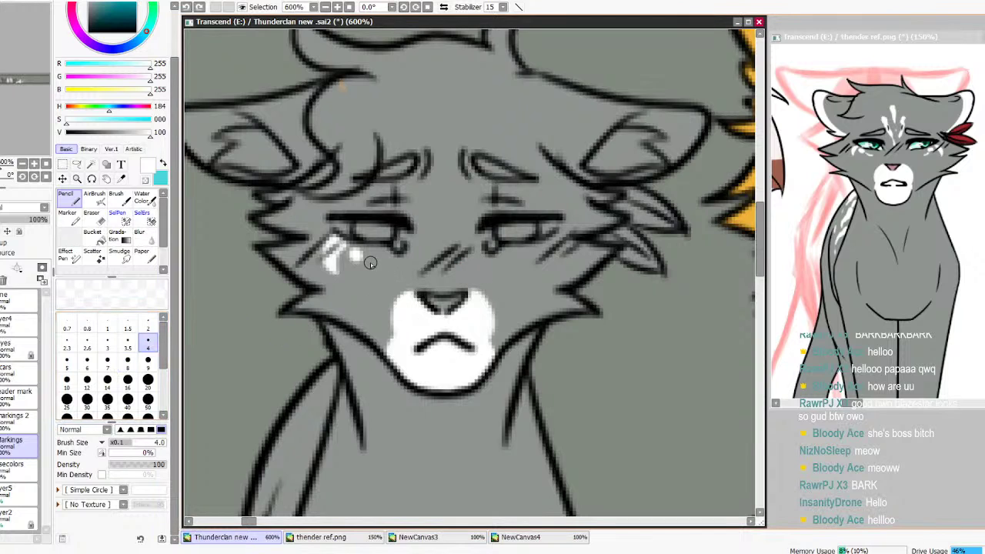
drag(369, 259, 406, 261)
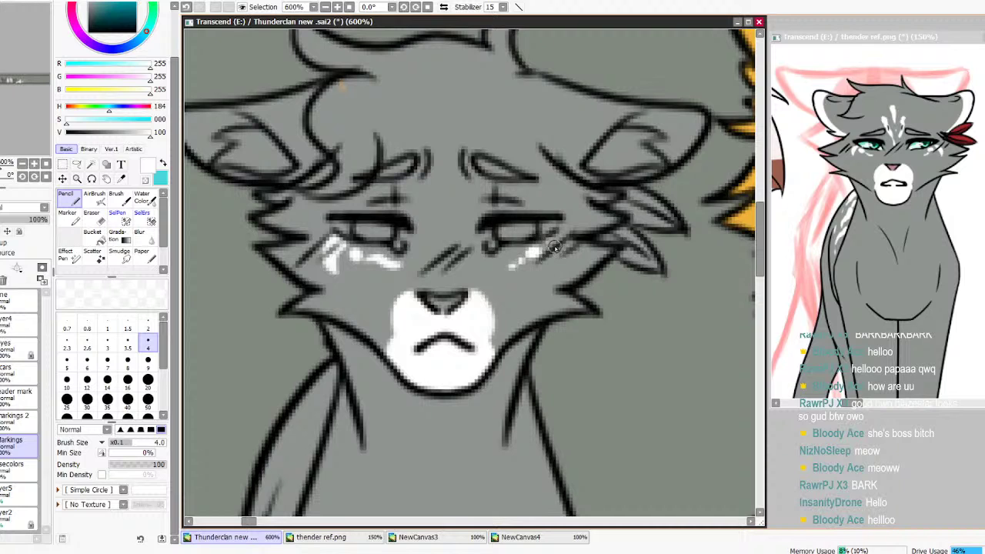
drag(563, 243, 563, 260)
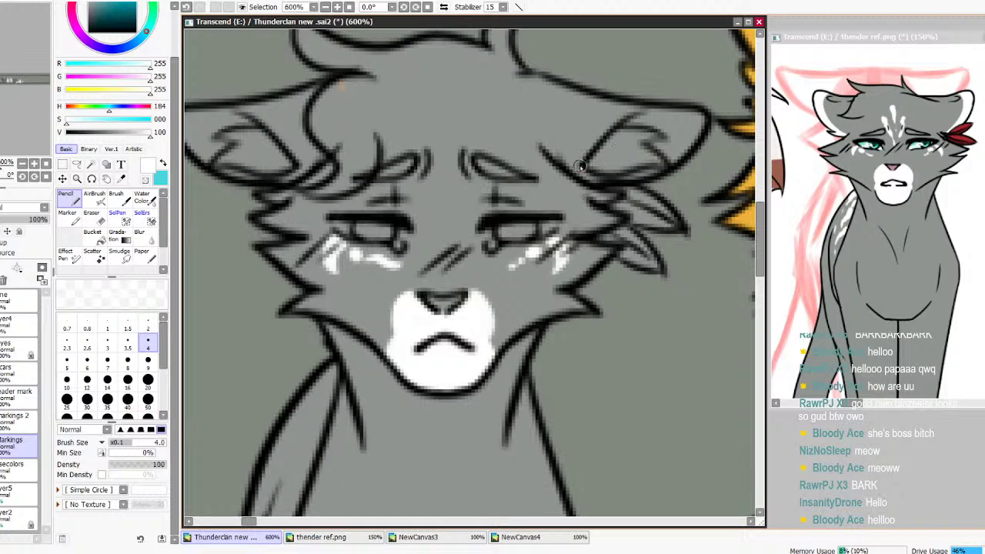
mouse_move(622, 101)
mouse_down()
mouse_move(558, 164)
mouse_move(622, 108)
mouse_move(566, 163)
mouse_move(634, 110)
mouse_move(581, 138)
mouse_move(573, 178)
mouse_move(599, 182)
mouse_move(575, 152)
mouse_up()
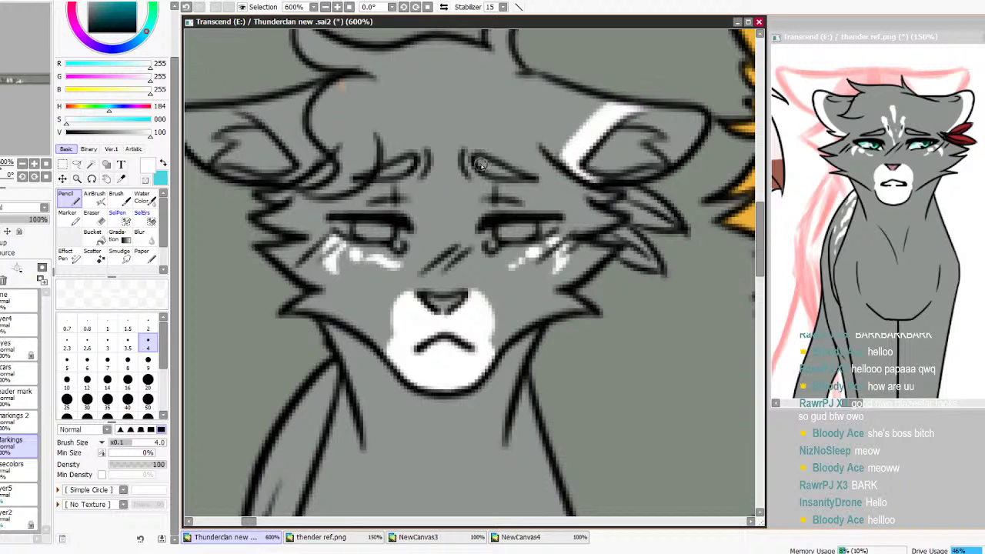
mouse_move(240, 103)
mouse_down()
mouse_move(291, 134)
mouse_move(235, 104)
mouse_move(301, 162)
mouse_move(282, 125)
mouse_move(301, 147)
mouse_move(307, 168)
mouse_move(281, 177)
mouse_up()
Hide and restore the line art to inspect the stray orange speck by the grey cat's forehead hair, and try shifting that layer
alt+click(337, 112)
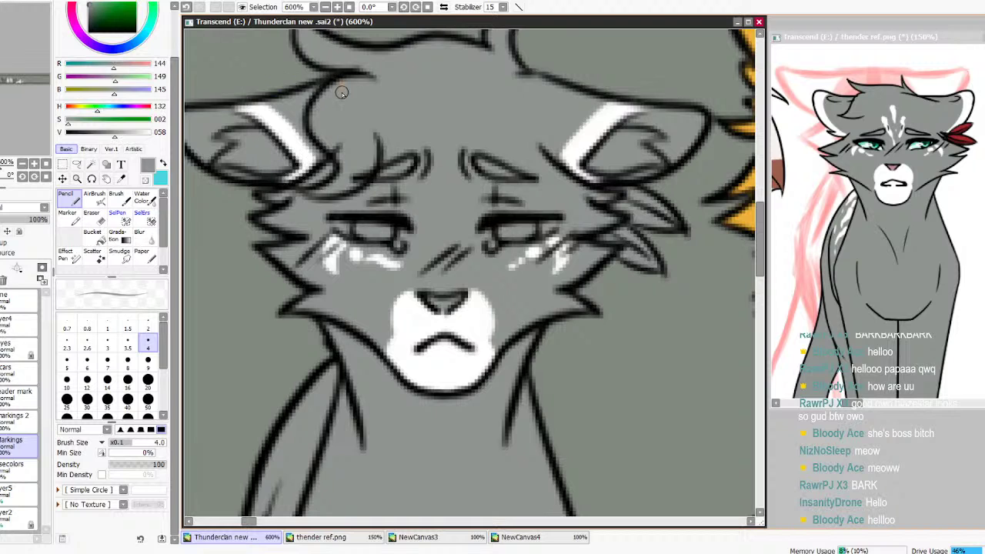
click(10, 464)
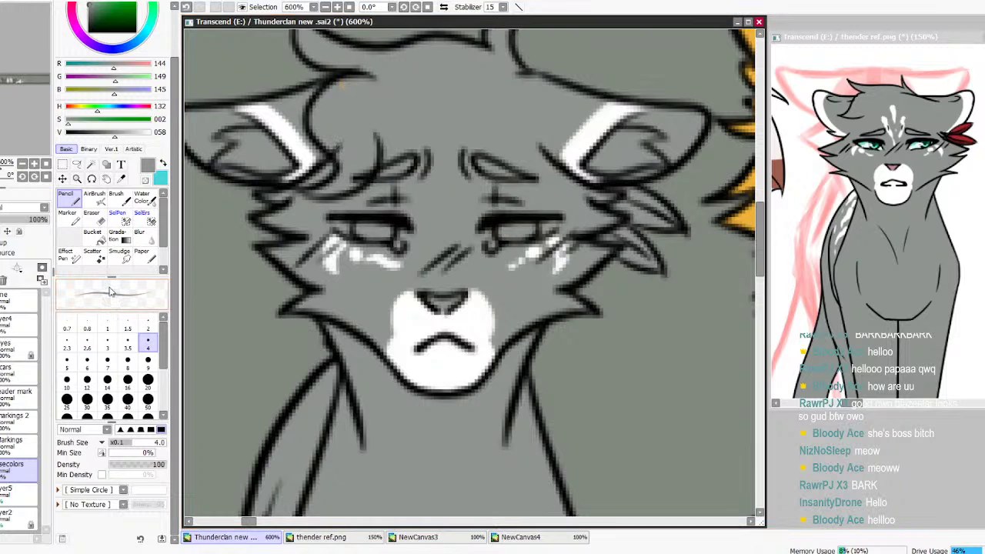
alt+click(409, 319)
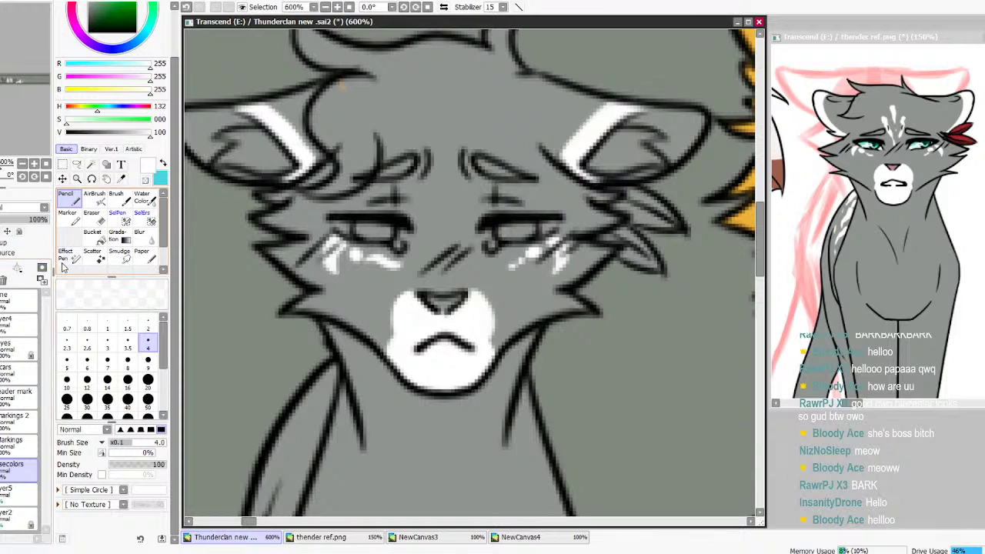
click(11, 436)
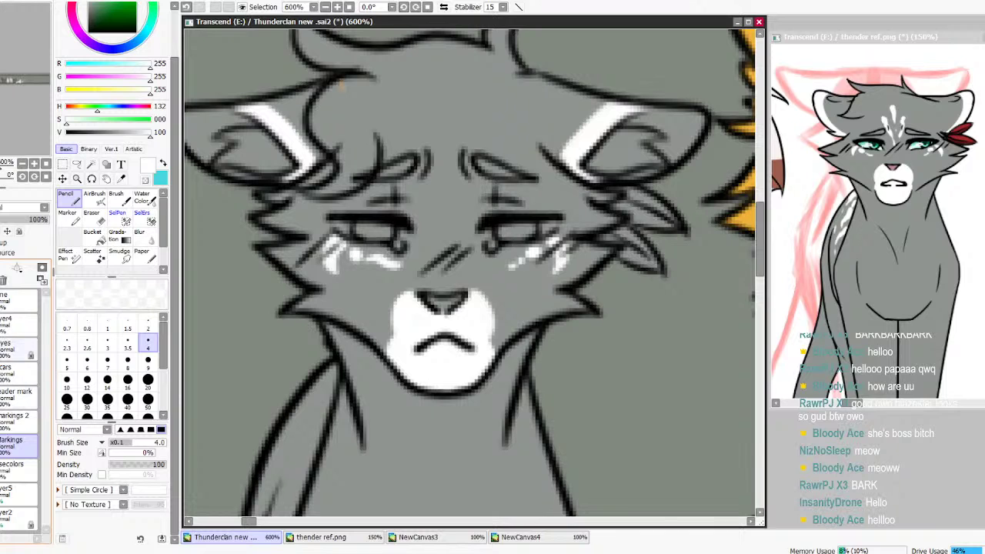
click(2, 325)
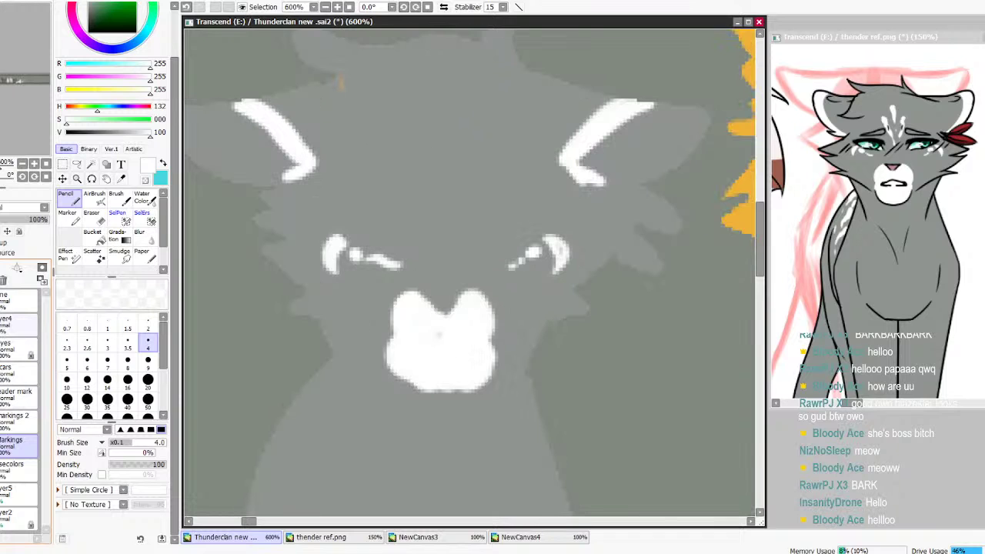
click(10, 324)
click(2, 324)
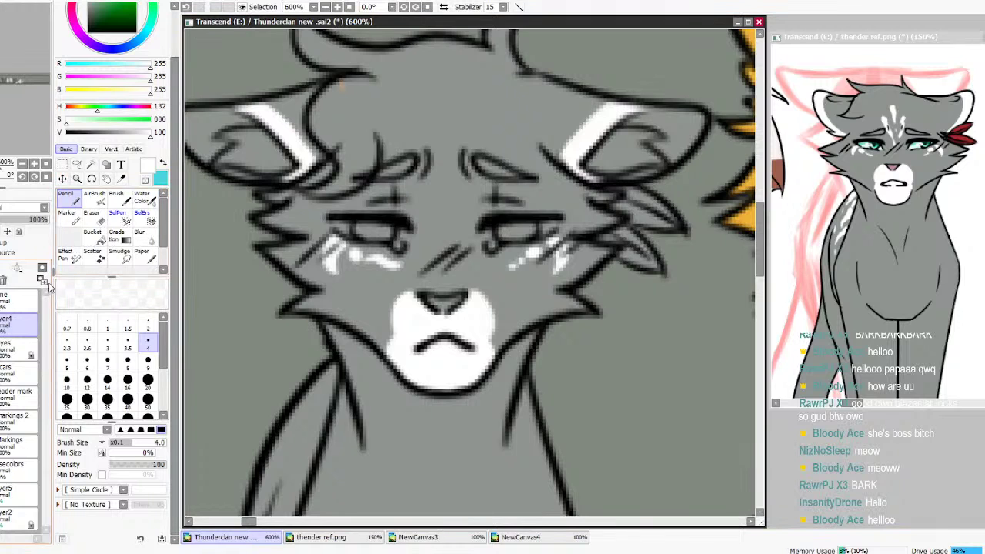
click(62, 178)
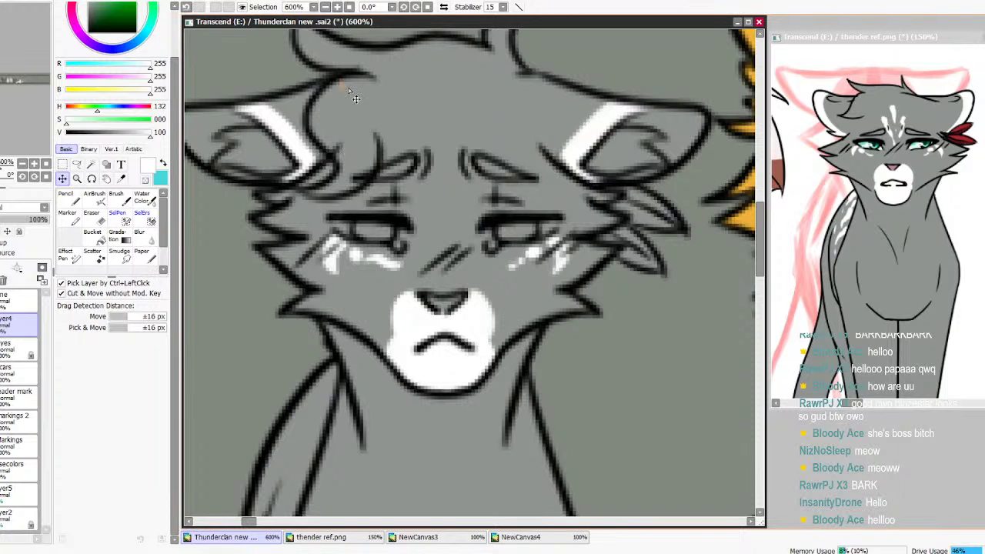
drag(351, 96, 362, 117)
key(ctrl+z)
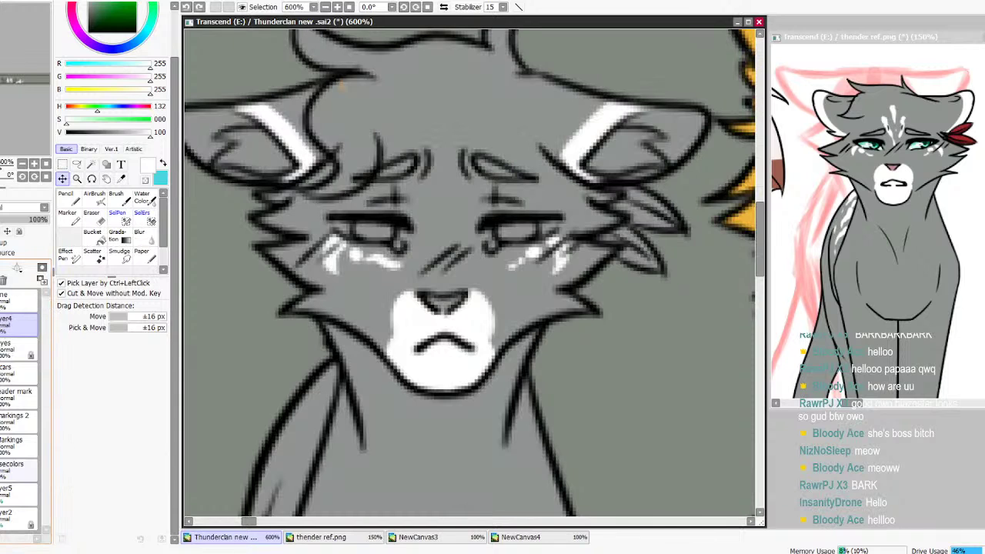
Ready a size 9 pencil with the cat's grey on the base colours layer, checking the base and markings layers by toggling their visibility
click(15, 467)
scroll(125, 310, up, 1)
right_click(393, 121)
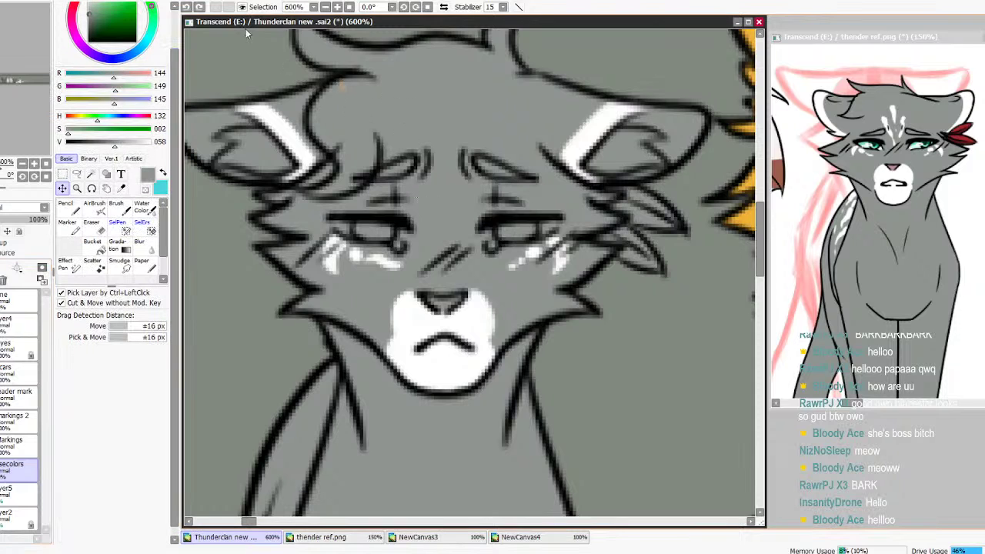
key(n)
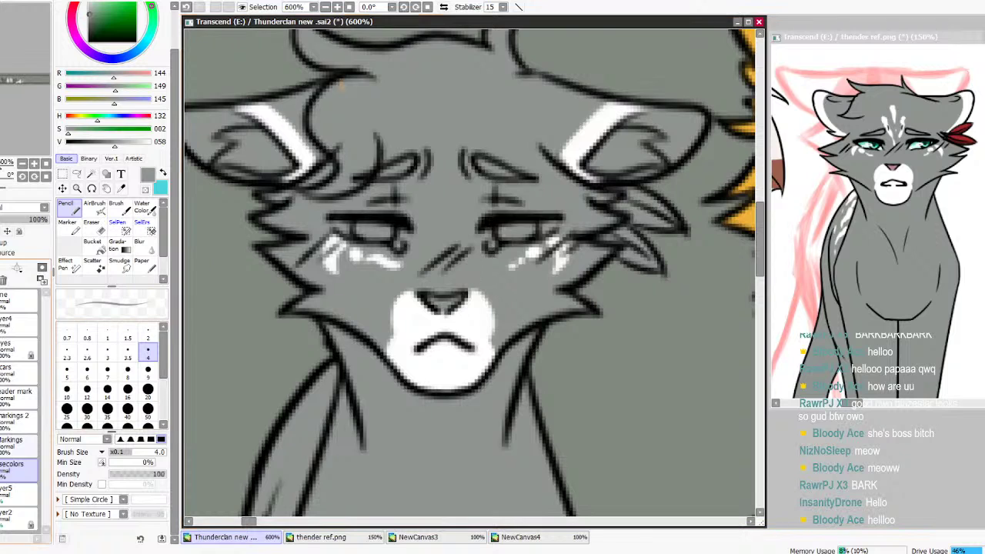
click(0, 470)
click(1, 470)
click(1, 445)
click(1, 446)
click(1, 445)
click(1, 446)
click(148, 372)
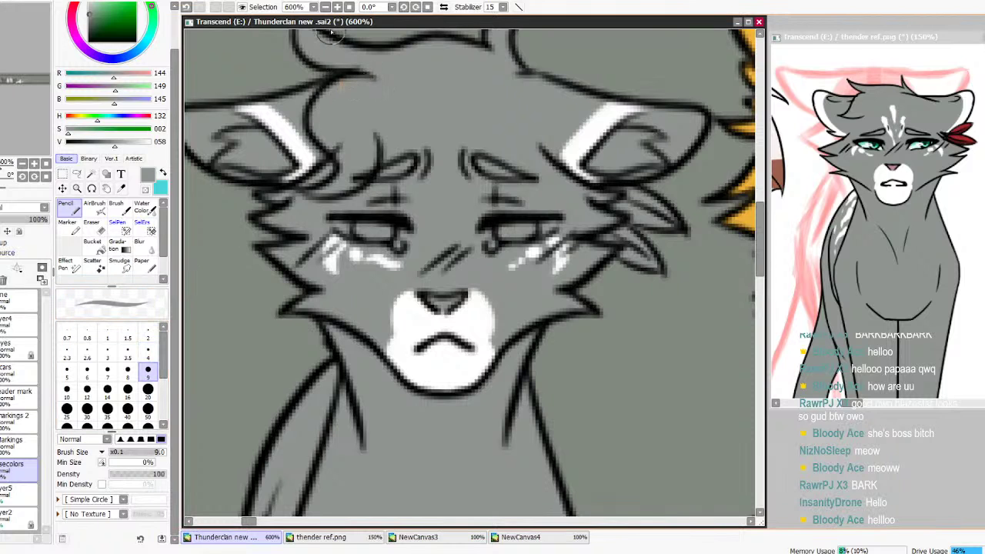
scroll(336, 44, down, 2)
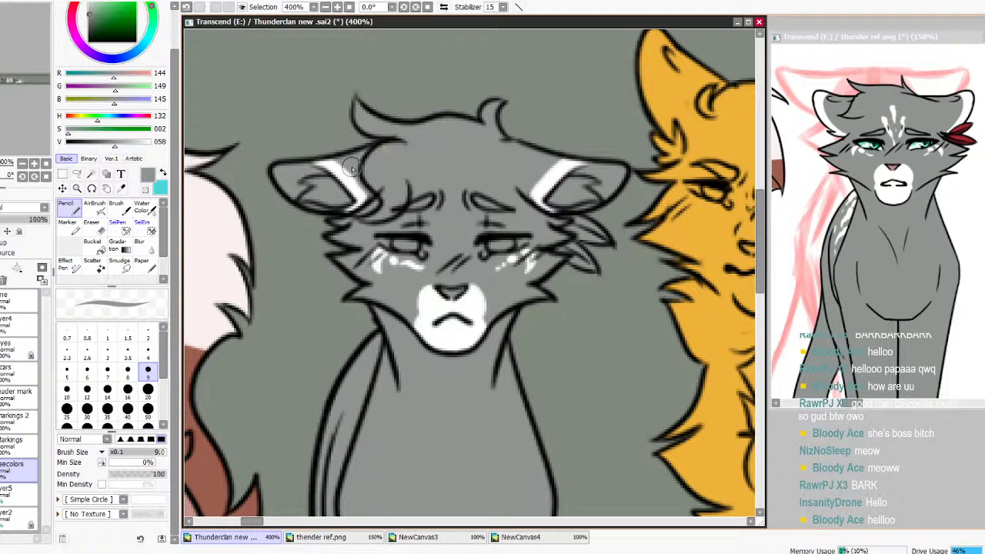
Add a new layer above the eyes layer, and return to the markings layer with white sampled from the muzzle
click(1, 268)
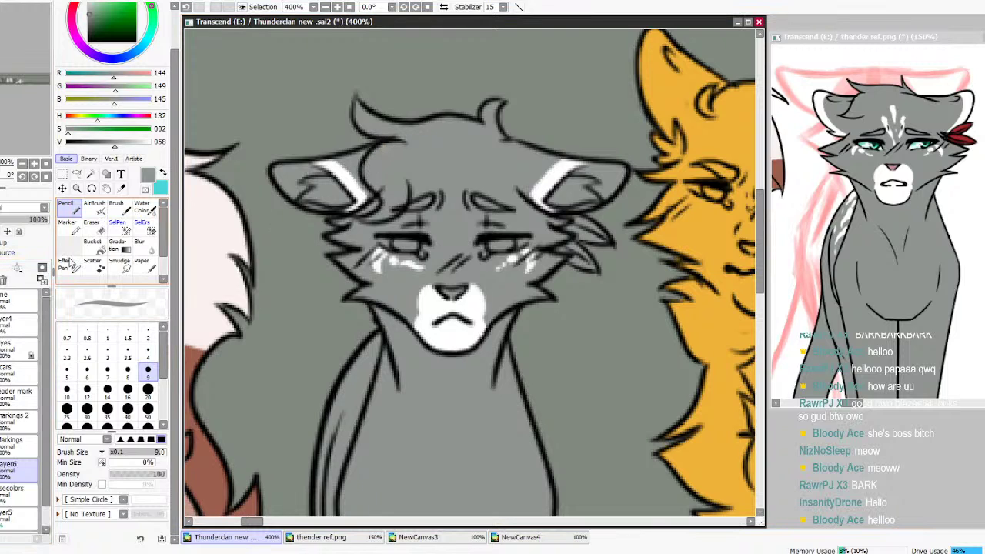
drag(6, 469, 10, 345)
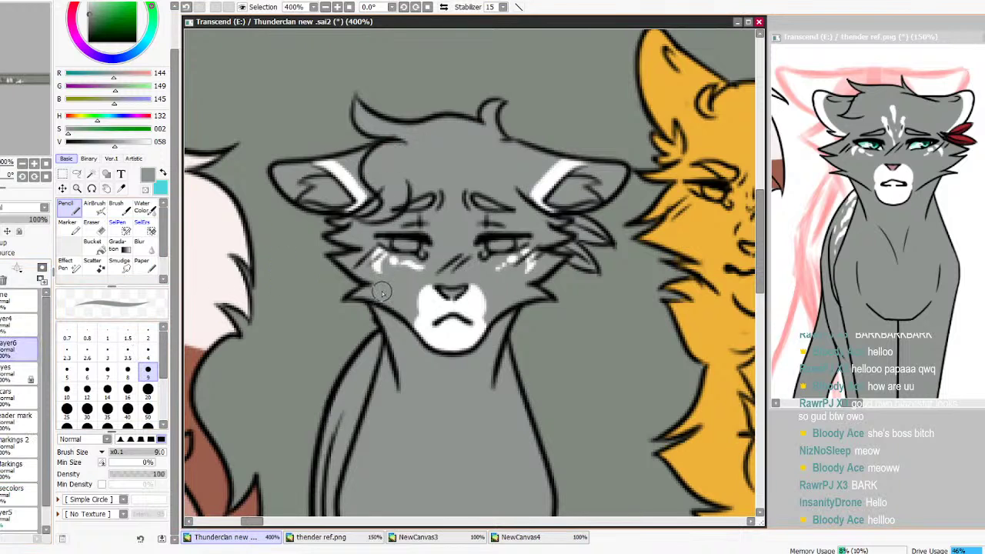
alt+click(428, 308)
click(6, 466)
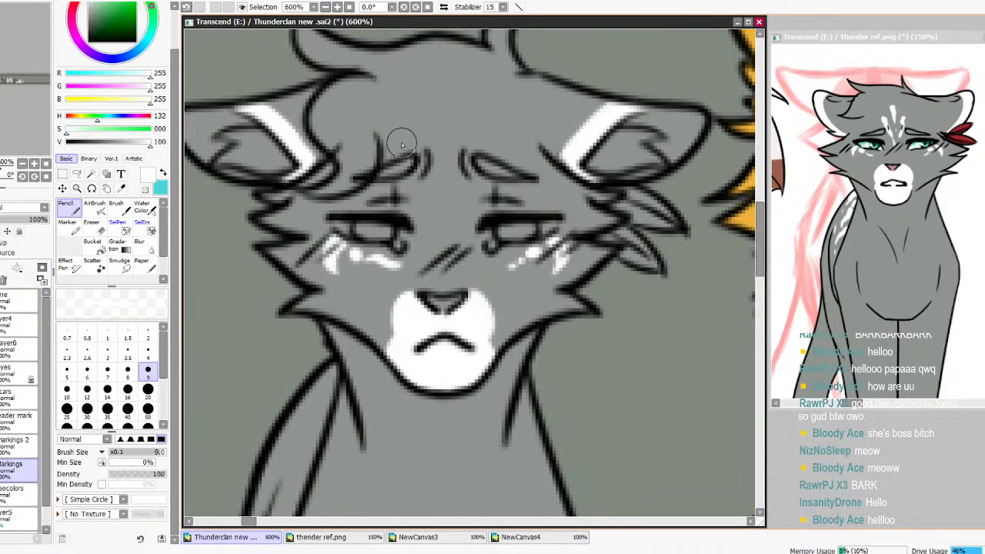
Paint white streak markings up the grey cat's forehead and thin white flecks down the shoulder behind its chest
mouse_move(437, 227)
mouse_down()
mouse_move(401, 151)
mouse_move(408, 164)
mouse_move(442, 164)
mouse_move(440, 112)
mouse_up()
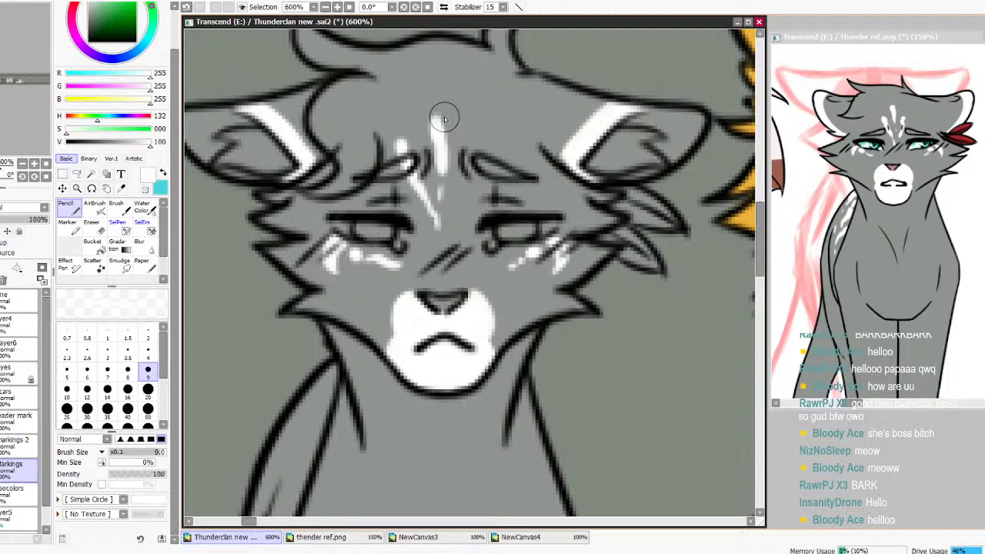
drag(460, 207, 474, 137)
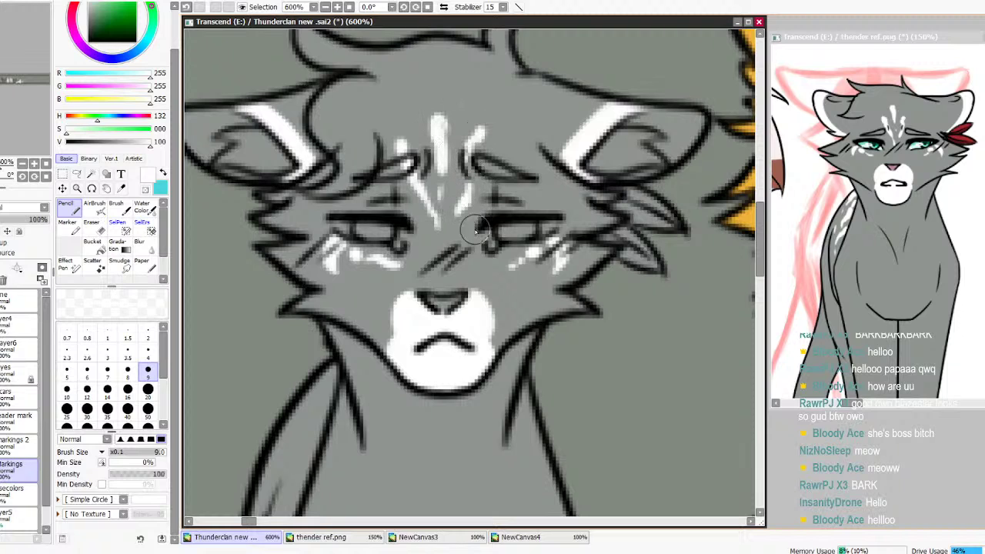
drag(757, 248, 755, 284)
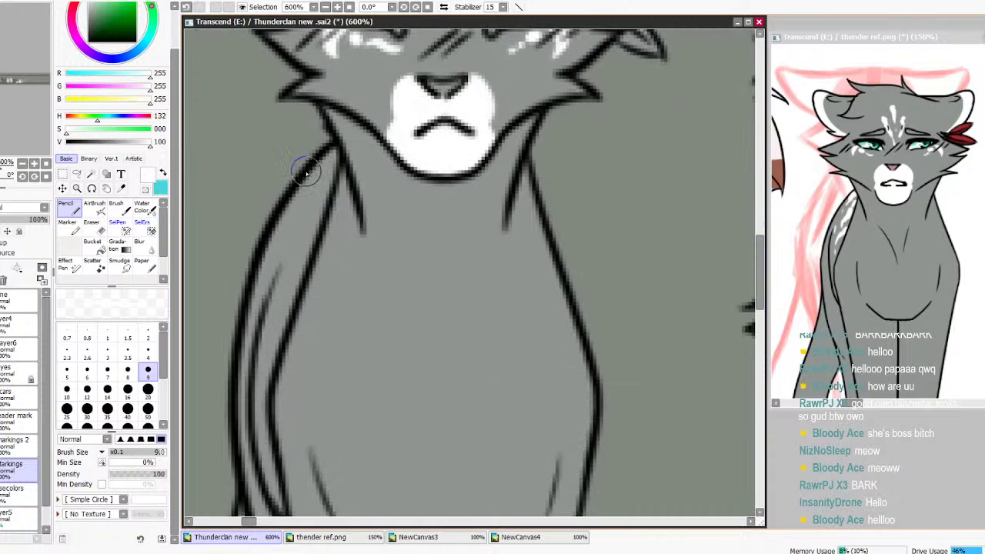
mouse_move(332, 154)
mouse_down()
mouse_move(287, 237)
mouse_move(339, 162)
mouse_move(308, 267)
mouse_move(292, 280)
mouse_move(282, 343)
mouse_move(291, 305)
mouse_up()
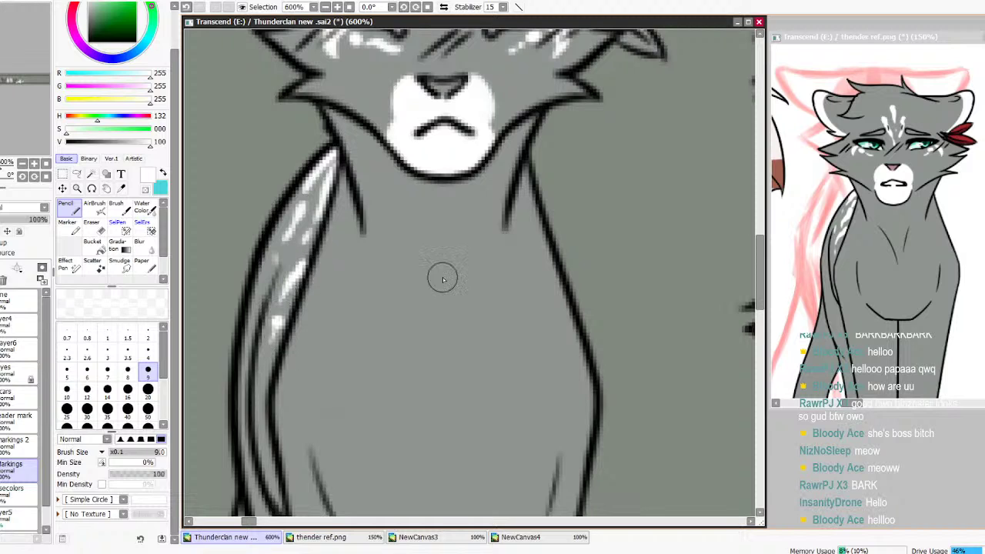
Paint the lower halves of the grey cat's front legs white with jagged edges as in the reference, leaving most of the toes grey
click(870, 59)
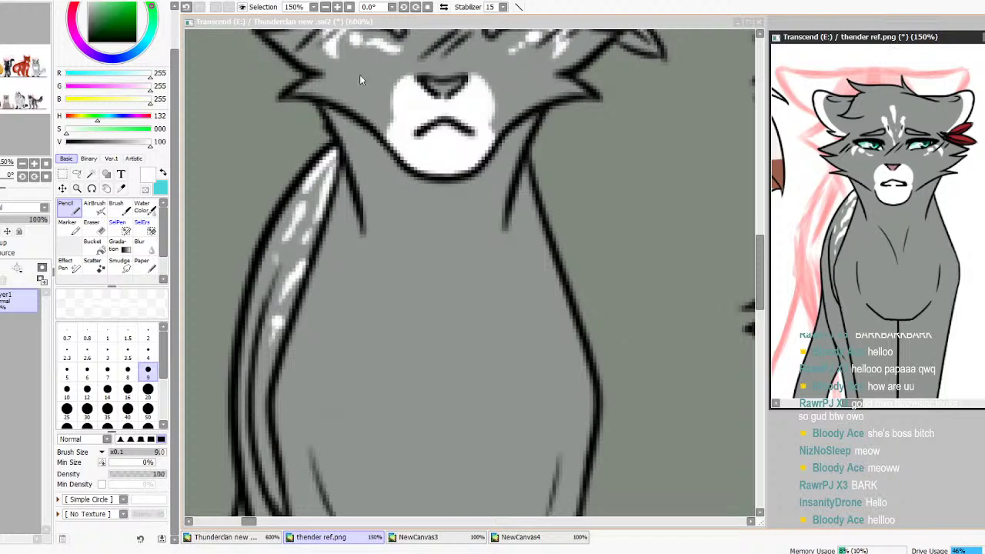
double_click(328, 8)
click(337, 8)
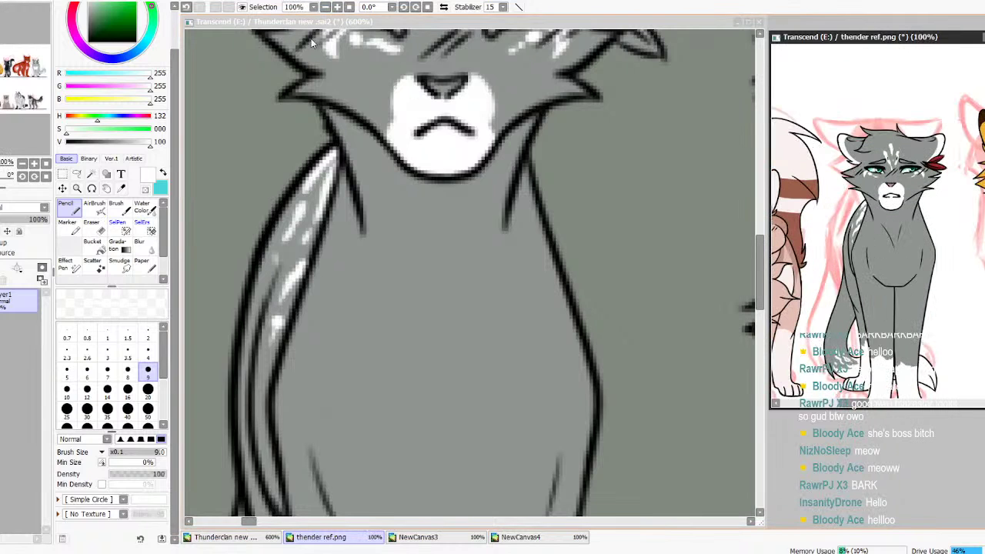
click(183, 160)
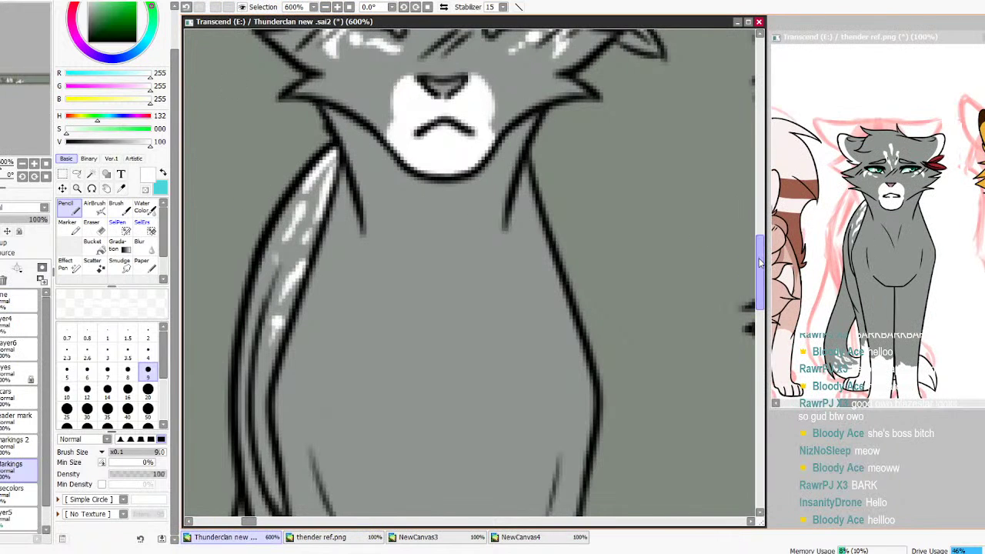
drag(759, 263, 979, 373)
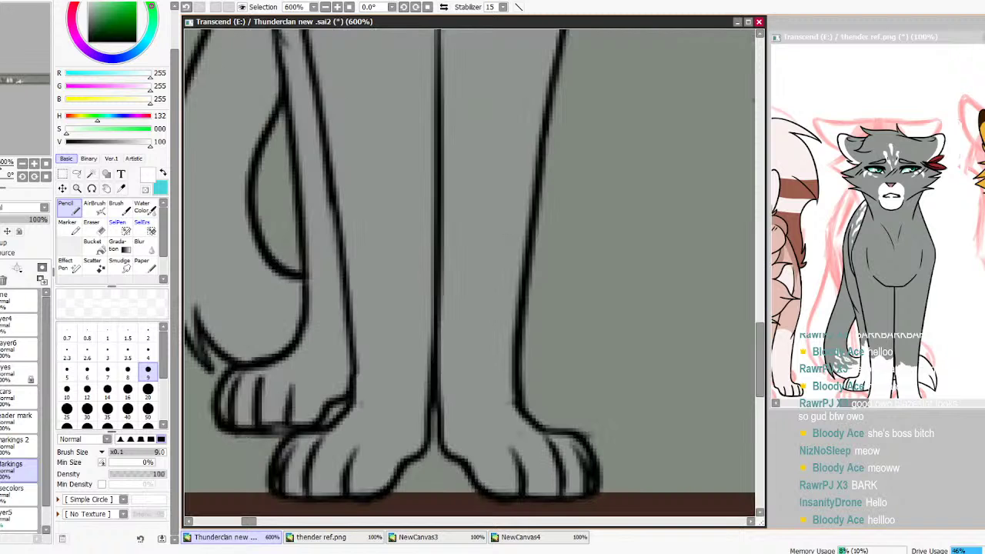
click(861, 170)
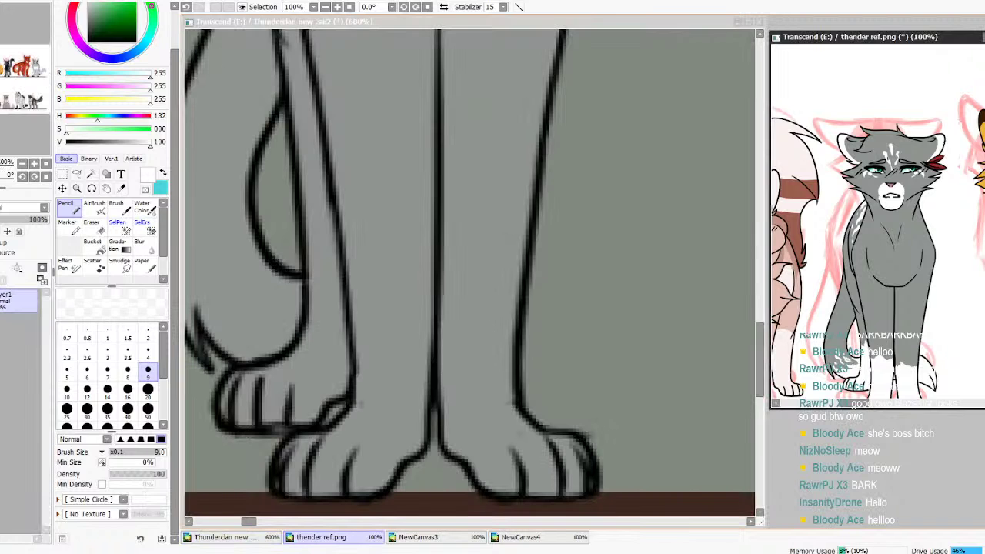
scroll(877, 223, down, 2)
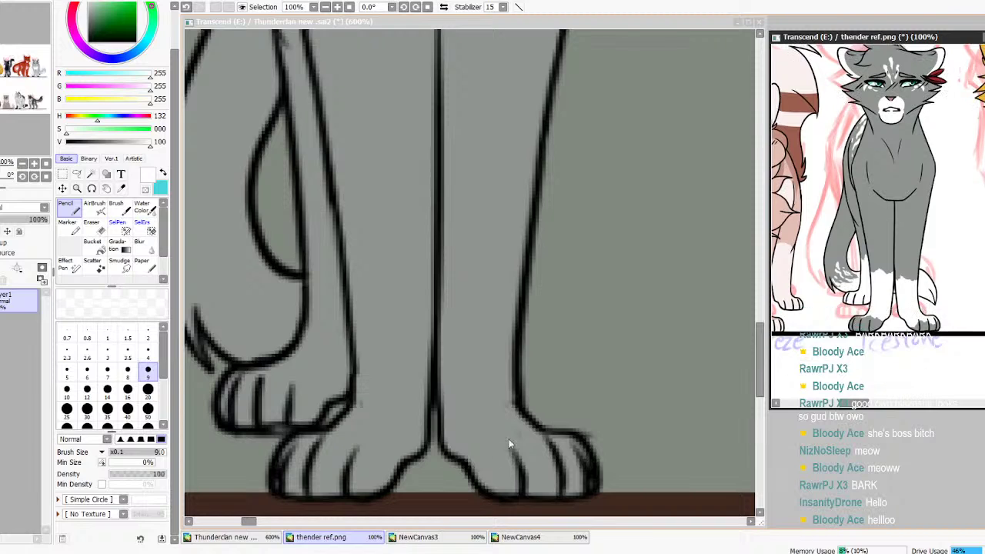
click(473, 471)
mouse_move(477, 479)
mouse_down()
mouse_move(501, 470)
mouse_move(507, 457)
mouse_move(580, 447)
mouse_move(590, 462)
mouse_move(560, 443)
mouse_move(571, 449)
mouse_move(519, 440)
mouse_move(464, 466)
mouse_move(538, 431)
mouse_move(478, 459)
mouse_move(489, 466)
mouse_move(518, 438)
mouse_move(474, 442)
mouse_move(449, 465)
mouse_move(467, 414)
mouse_move(440, 417)
mouse_move(450, 311)
mouse_move(438, 269)
mouse_move(470, 314)
mouse_move(497, 287)
mouse_move(529, 324)
mouse_move(496, 301)
mouse_move(463, 314)
mouse_move(465, 263)
mouse_move(476, 277)
mouse_move(511, 250)
mouse_move(525, 311)
mouse_move(481, 314)
mouse_move(495, 257)
mouse_move(485, 309)
mouse_move(462, 321)
mouse_move(447, 275)
mouse_move(462, 459)
mouse_move(453, 326)
mouse_move(516, 398)
mouse_up()
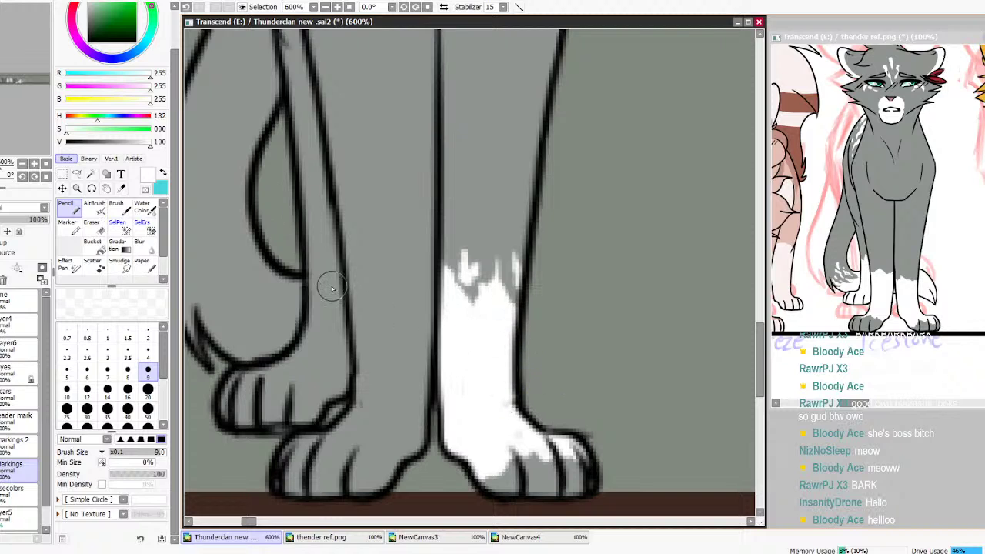
mouse_move(321, 432)
mouse_down()
mouse_move(387, 450)
mouse_move(415, 480)
mouse_move(396, 459)
mouse_move(376, 459)
mouse_move(372, 442)
mouse_move(341, 446)
mouse_move(351, 404)
mouse_move(350, 437)
mouse_move(378, 423)
mouse_move(389, 438)
mouse_move(361, 431)
mouse_move(381, 456)
mouse_move(380, 478)
mouse_move(396, 447)
mouse_move(392, 467)
mouse_move(412, 487)
mouse_move(403, 401)
mouse_move(434, 276)
mouse_move(430, 337)
mouse_move(427, 317)
mouse_move(401, 340)
mouse_move(389, 320)
mouse_move(382, 254)
mouse_move(372, 333)
mouse_move(355, 364)
mouse_move(350, 300)
mouse_move(384, 448)
mouse_move(372, 403)
mouse_move(355, 416)
mouse_move(362, 370)
mouse_move(418, 325)
mouse_move(366, 367)
mouse_move(387, 282)
mouse_move(366, 357)
mouse_move(356, 345)
mouse_move(384, 290)
mouse_move(394, 340)
mouse_move(404, 327)
mouse_move(410, 275)
mouse_move(394, 332)
mouse_move(384, 326)
mouse_move(402, 304)
mouse_move(364, 353)
mouse_move(370, 378)
mouse_move(378, 293)
mouse_move(364, 277)
mouse_move(368, 296)
mouse_move(354, 254)
mouse_move(410, 264)
mouse_move(431, 316)
mouse_move(427, 238)
mouse_move(391, 307)
mouse_move(387, 404)
mouse_move(359, 407)
mouse_move(361, 375)
mouse_up()
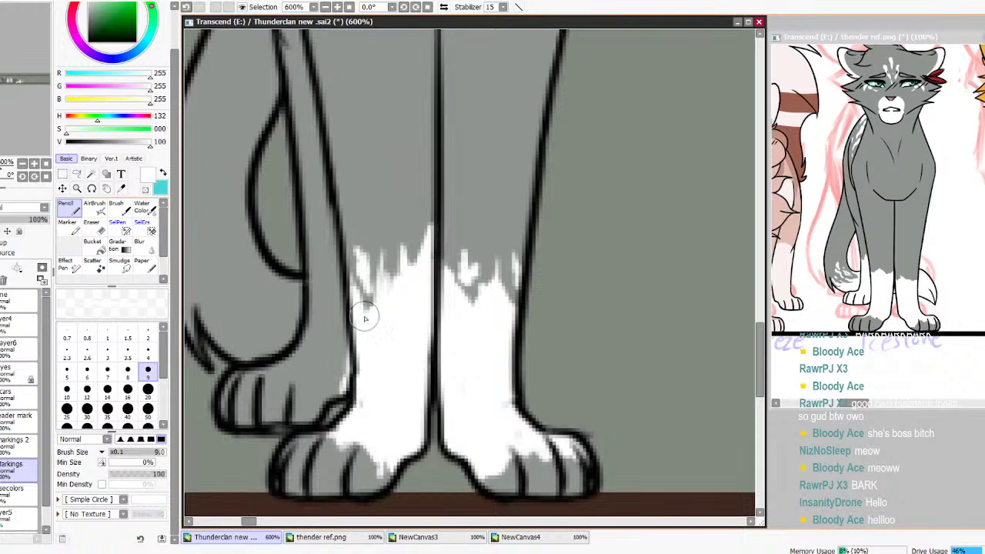
Paint the grey cat's lower hind leg and paw white, and whiten the end of its tail with ragged flecks above
mouse_move(302, 198)
mouse_down()
mouse_move(323, 258)
mouse_move(303, 212)
mouse_move(321, 239)
mouse_move(328, 198)
mouse_move(341, 388)
mouse_move(306, 422)
mouse_move(224, 421)
mouse_move(241, 376)
mouse_move(318, 346)
mouse_move(285, 368)
mouse_move(319, 238)
mouse_move(314, 328)
mouse_move(320, 298)
mouse_move(325, 348)
mouse_move(286, 390)
mouse_move(230, 415)
mouse_move(221, 389)
mouse_up()
mouse_move(302, 347)
mouse_down()
mouse_move(330, 347)
mouse_move(326, 274)
mouse_move(273, 395)
mouse_move(254, 407)
mouse_up()
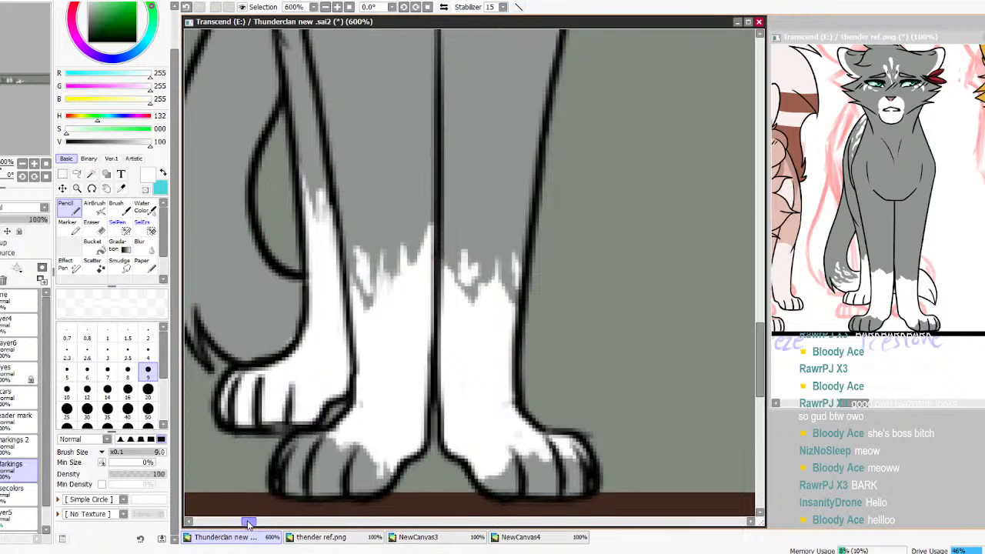
drag(248, 525, 245, 525)
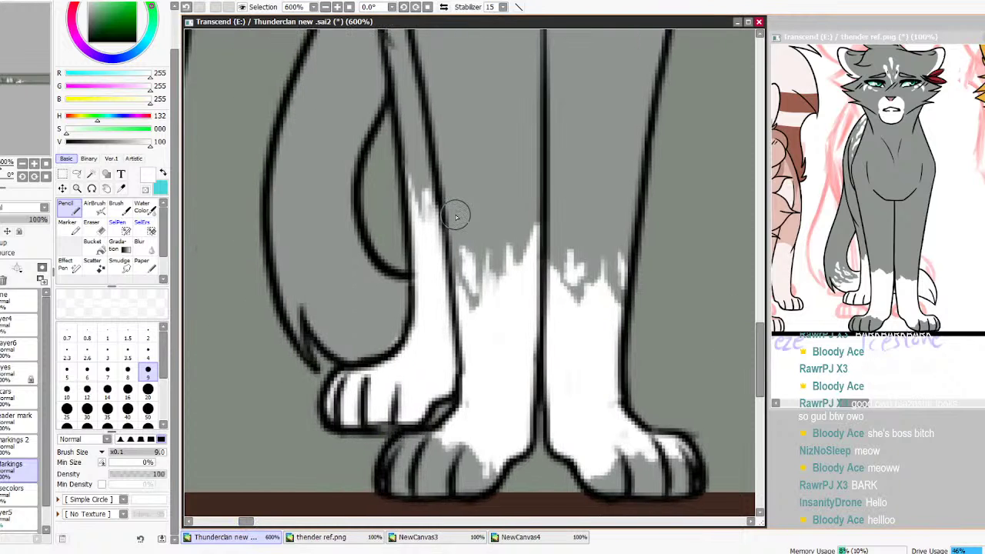
mouse_move(368, 262)
mouse_down()
mouse_move(384, 306)
mouse_move(365, 306)
mouse_move(345, 288)
mouse_move(357, 329)
mouse_move(338, 338)
mouse_move(312, 315)
mouse_move(277, 310)
mouse_move(312, 357)
mouse_move(323, 347)
mouse_move(311, 331)
mouse_move(392, 333)
mouse_move(407, 280)
mouse_move(397, 337)
mouse_move(364, 341)
mouse_move(347, 300)
mouse_move(344, 356)
mouse_move(354, 349)
mouse_move(341, 353)
mouse_move(289, 324)
mouse_move(343, 345)
mouse_move(347, 378)
mouse_move(326, 321)
mouse_move(321, 277)
mouse_move(335, 278)
mouse_move(312, 208)
mouse_move(324, 188)
mouse_move(316, 217)
mouse_move(323, 198)
mouse_move(339, 222)
mouse_up()
mouse_move(363, 281)
mouse_down()
mouse_move(332, 242)
mouse_move(362, 286)
mouse_up()
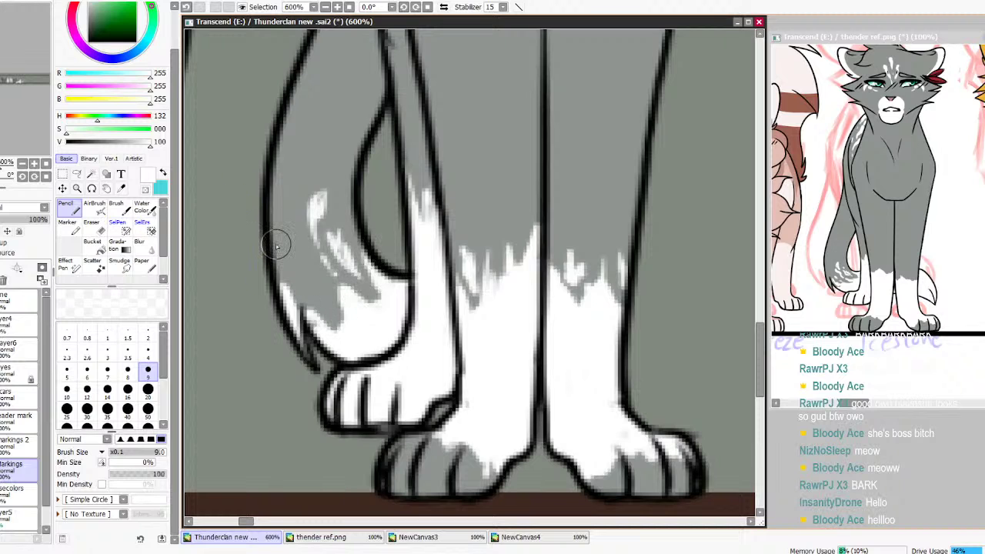
drag(311, 292, 305, 288)
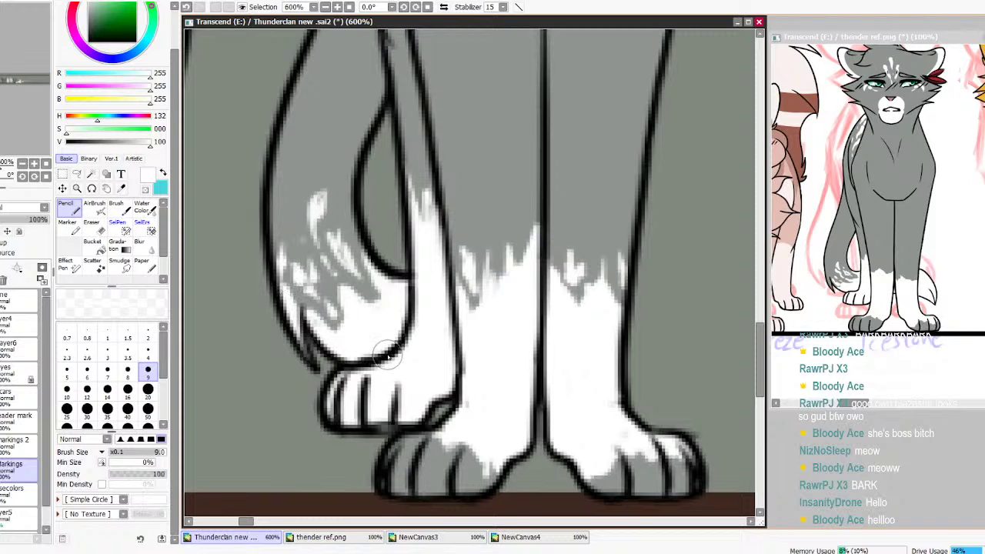
drag(332, 240, 347, 263)
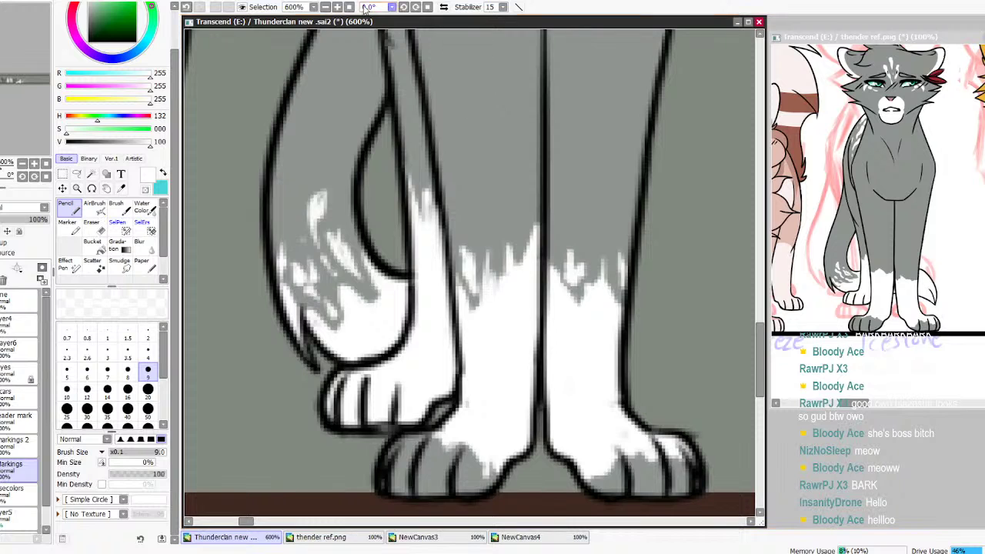
Sample the pink of the grey cat's nose from the reference image enlarged to 300%
scroll(348, 80, down, 5)
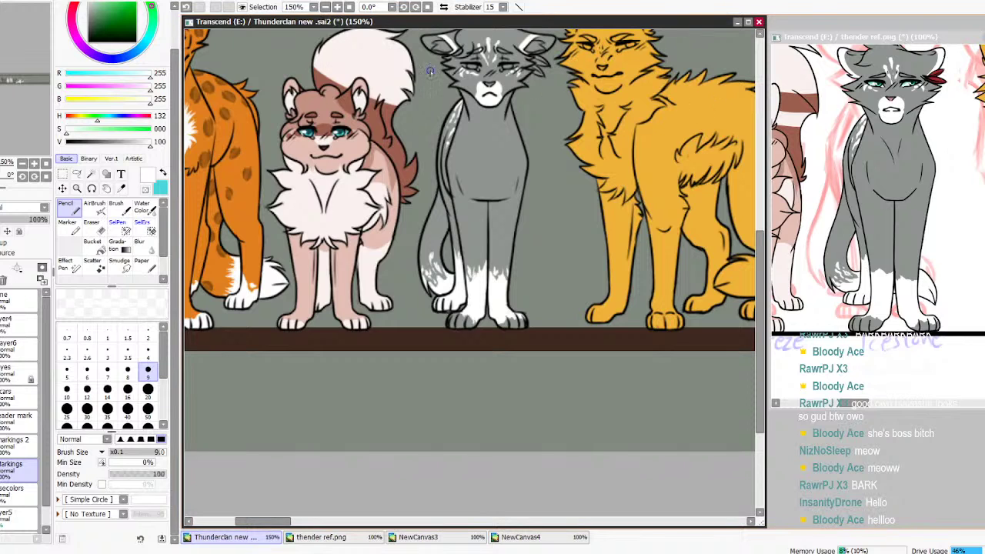
scroll(555, 108, up, 4)
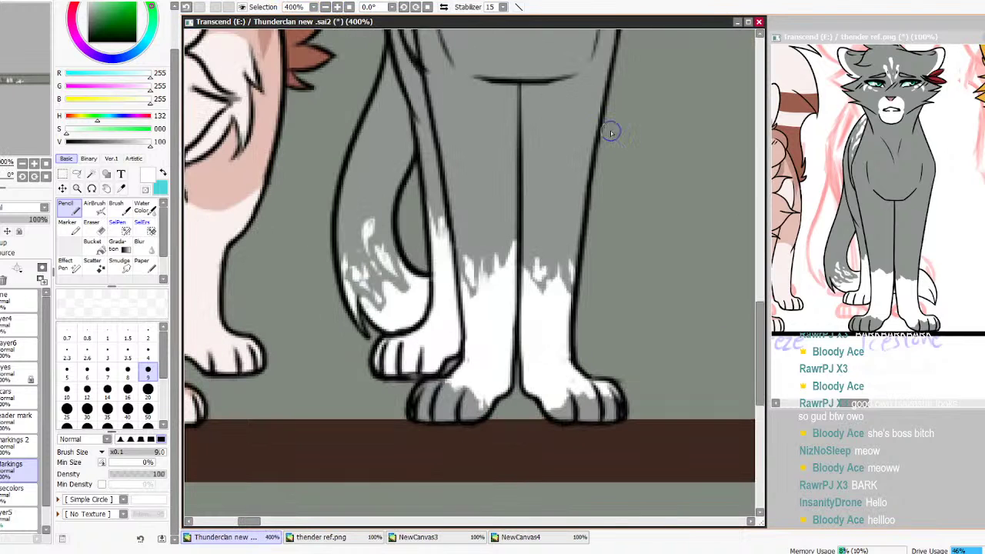
drag(760, 311, 777, 203)
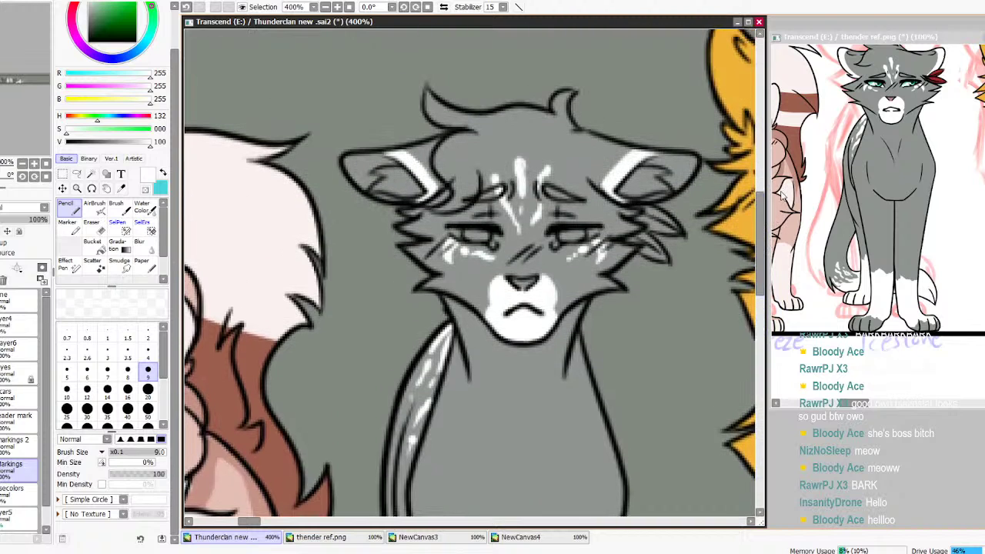
click(910, 102)
click(338, 8)
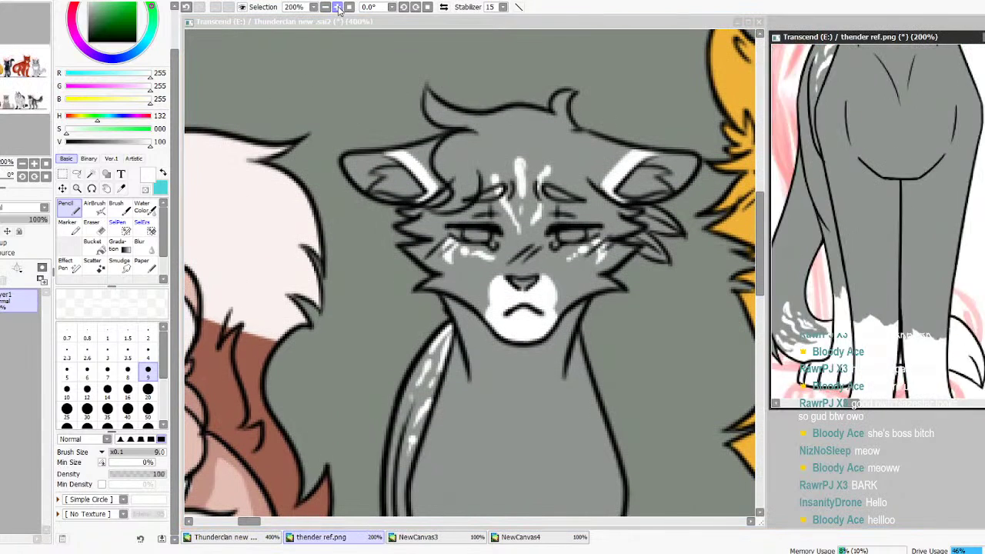
click(338, 8)
drag(984, 223, 984, 121)
right_click(895, 262)
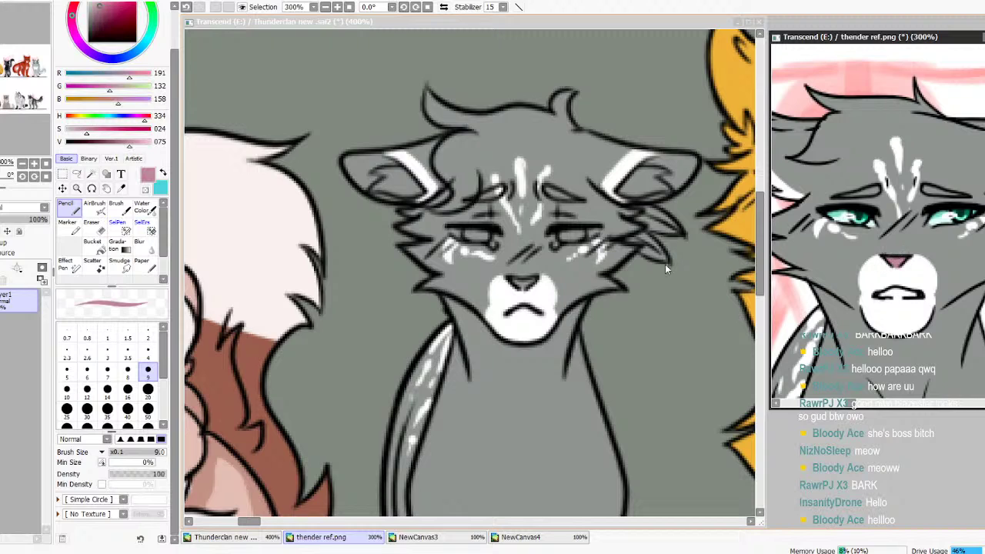
Colour the grey cat's nose on the scars layer with a size 4 pencil, darkening the pink to brightness 54 and saturation 15
click(515, 283)
click(8, 376)
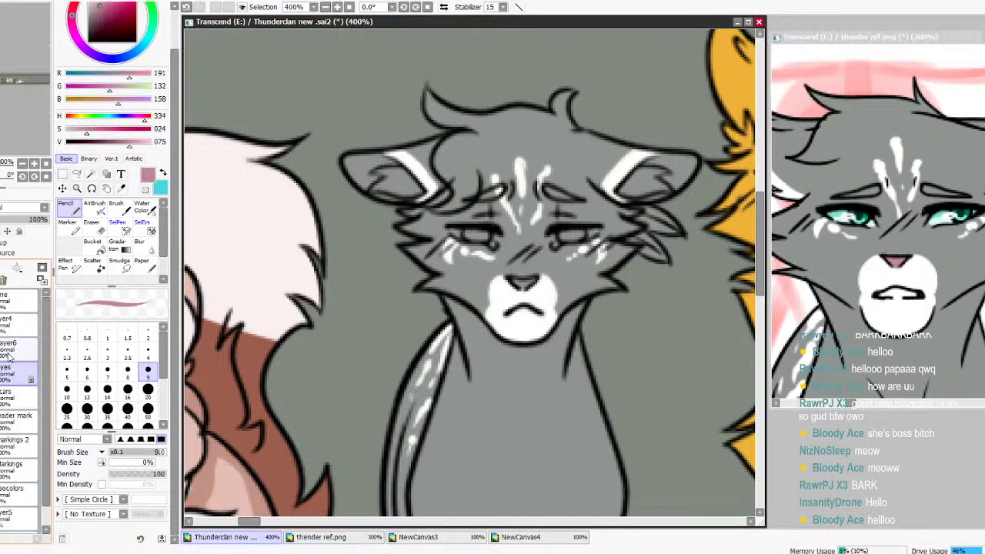
click(11, 396)
click(148, 353)
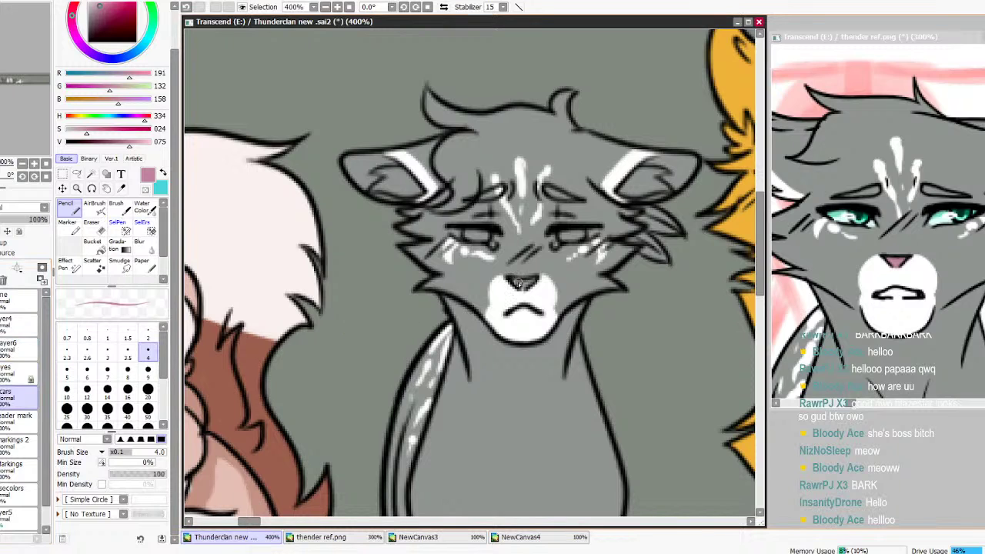
click(111, 142)
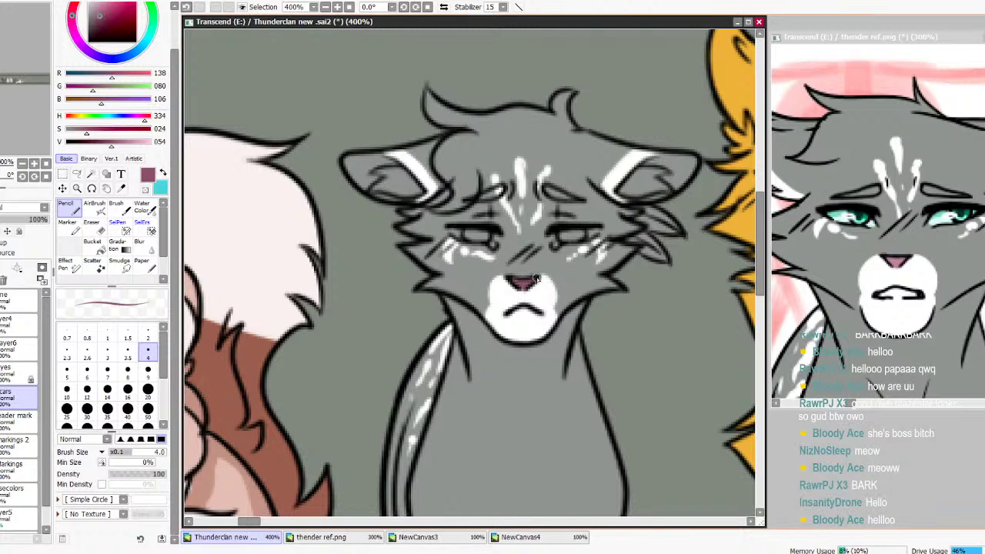
click(80, 130)
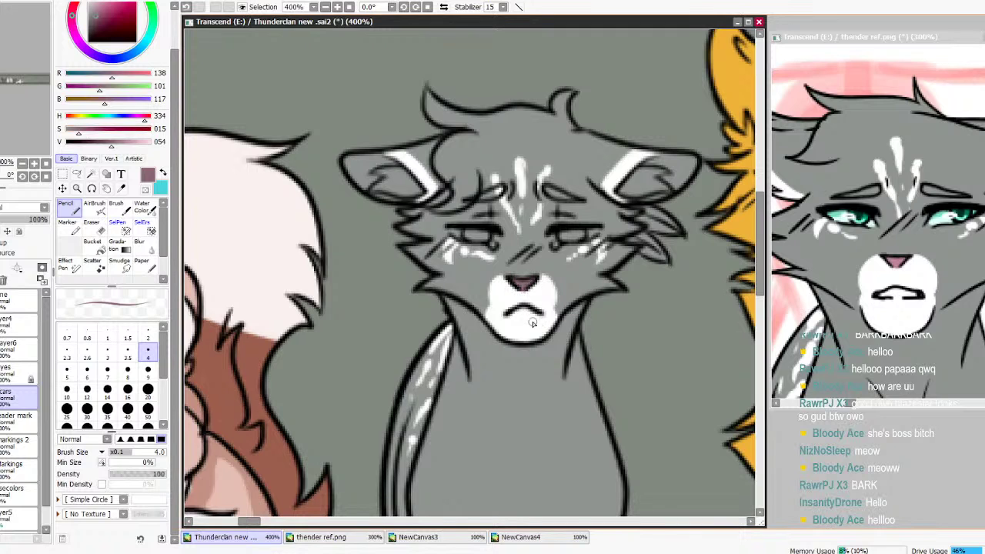
Fill the grey cat's eyebrows and outer inner-ear areas on the markings layer with the reference grey darkened to brightness 38
alt+click(855, 163)
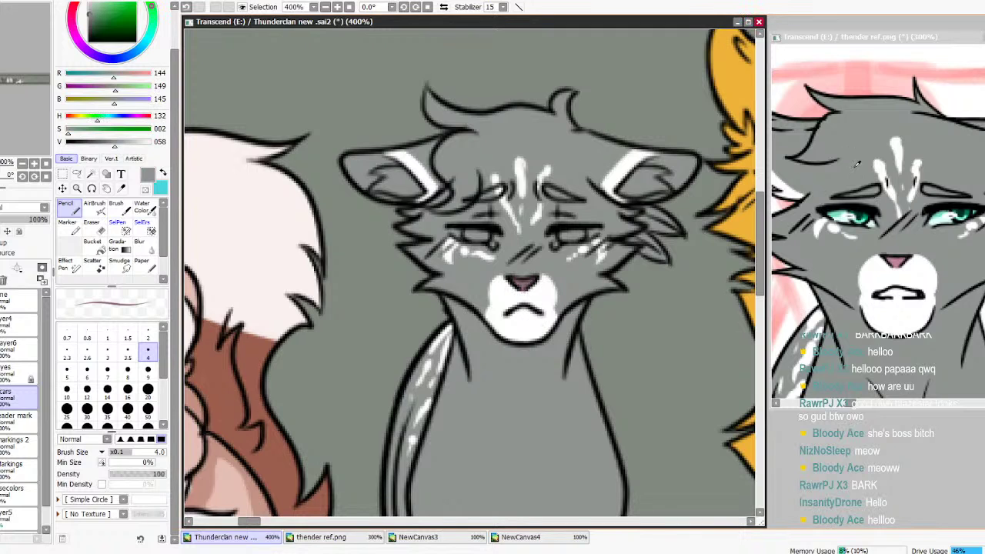
click(108, 146)
click(11, 464)
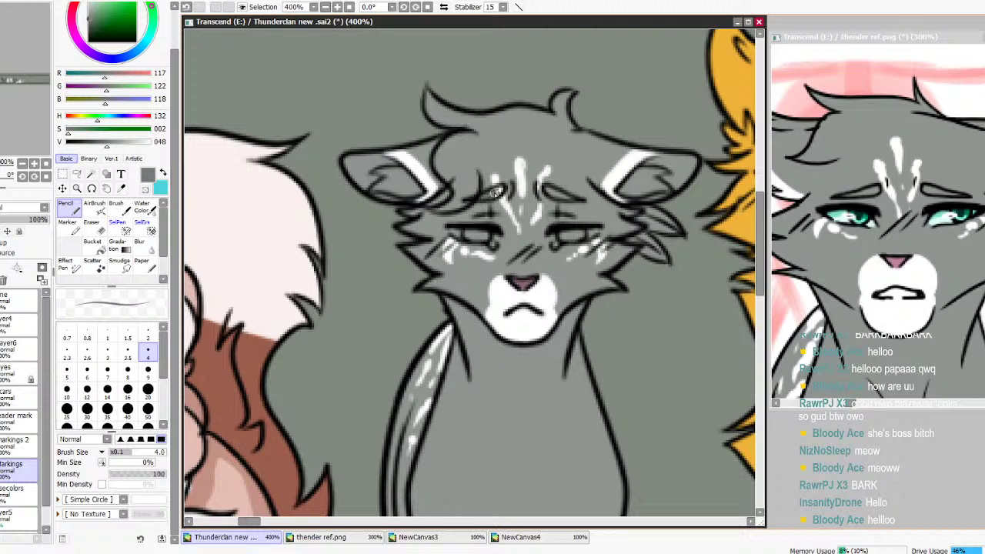
click(104, 145)
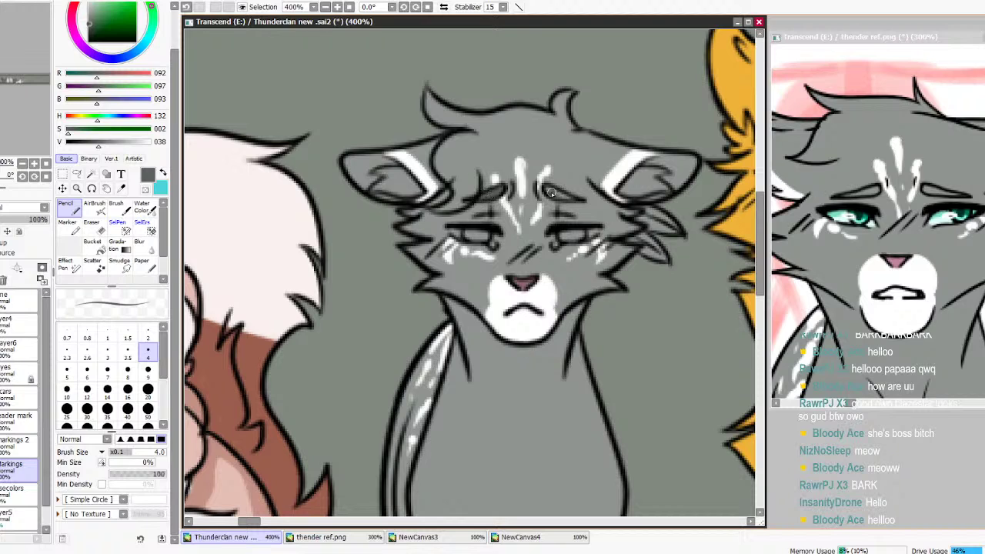
drag(556, 195, 568, 199)
drag(377, 161, 393, 160)
drag(356, 168, 396, 196)
mouse_move(650, 161)
mouse_down()
mouse_move(668, 157)
mouse_move(691, 175)
mouse_move(679, 163)
mouse_up()
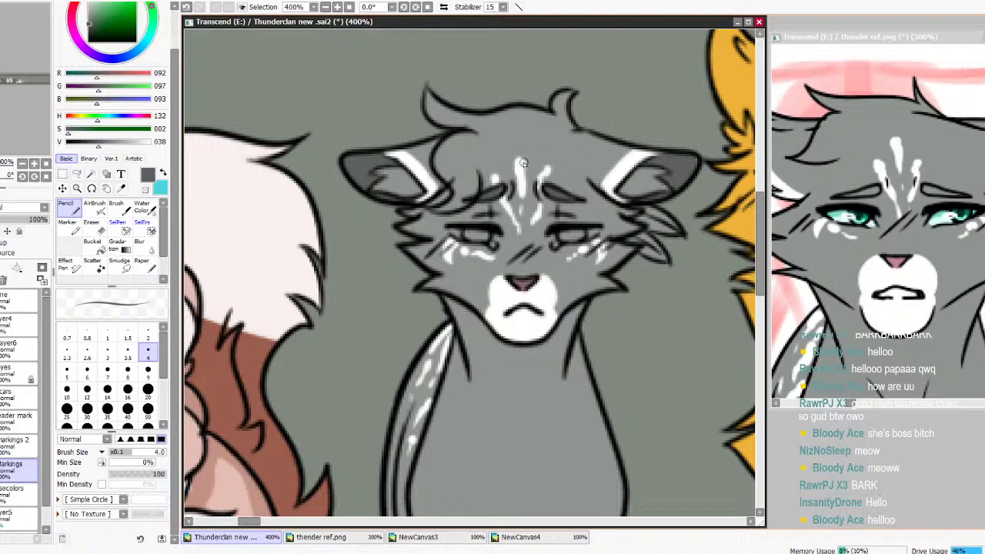
Paint the fur tufts inside both of the grey cat's ears light grey at brightness 70
drag(100, 143, 125, 144)
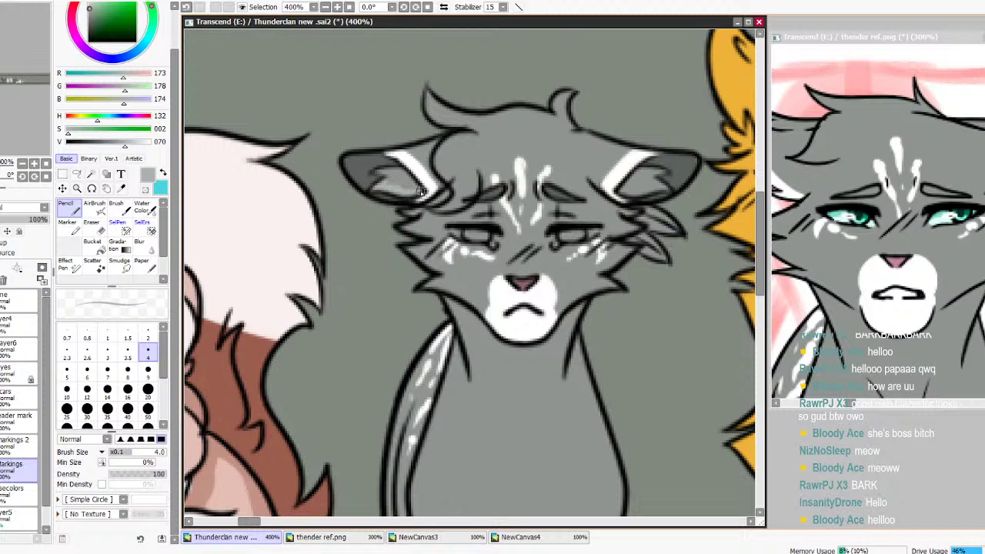
drag(406, 177, 401, 192)
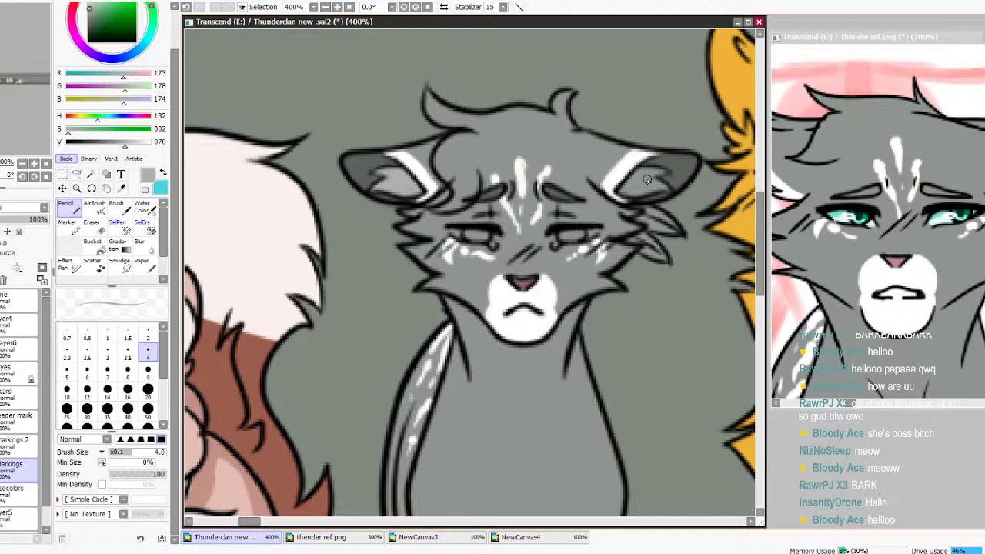
mouse_move(642, 177)
mouse_down()
mouse_move(658, 170)
mouse_move(649, 182)
mouse_up()
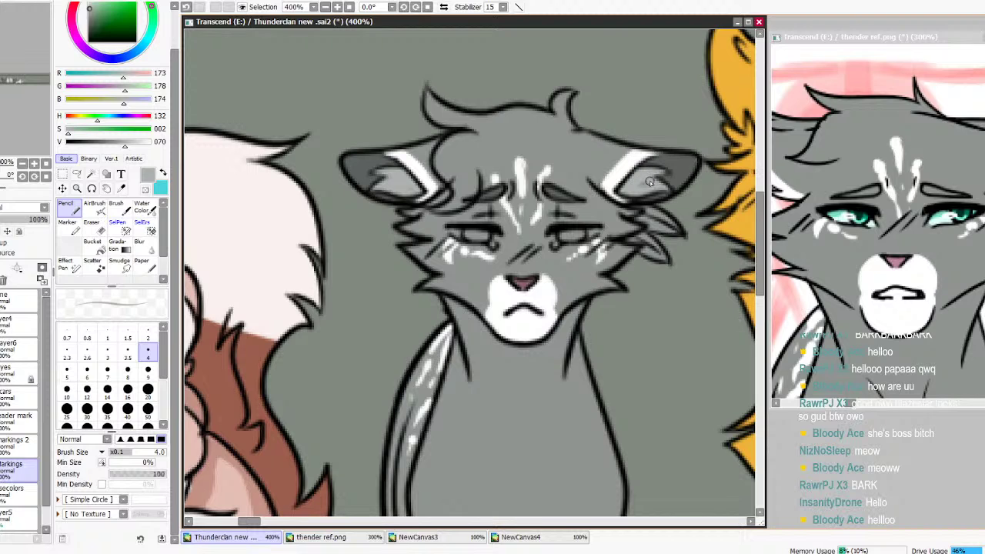
Sample the bright red and dark red of the ear feathers from the reference image enlarged to 400%
click(843, 398)
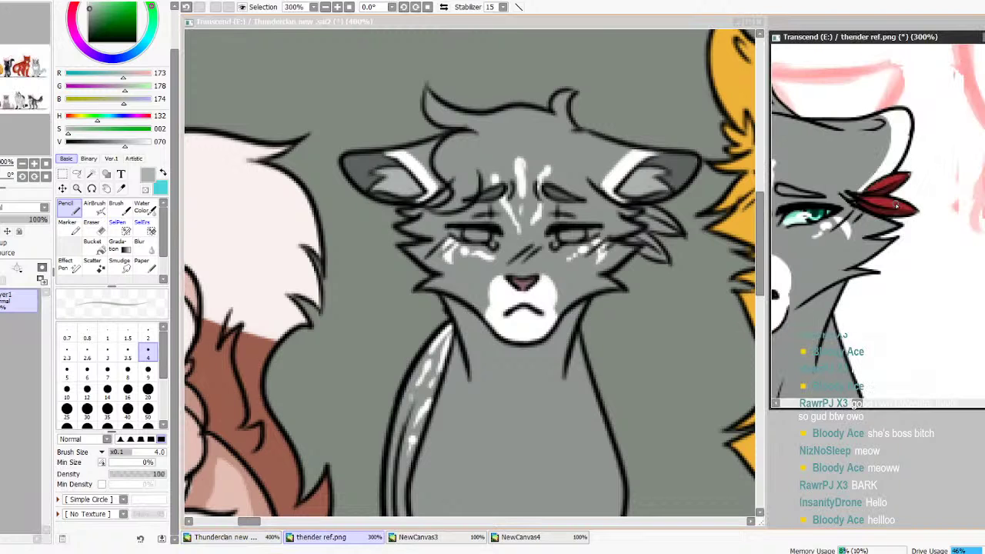
alt+click(896, 205)
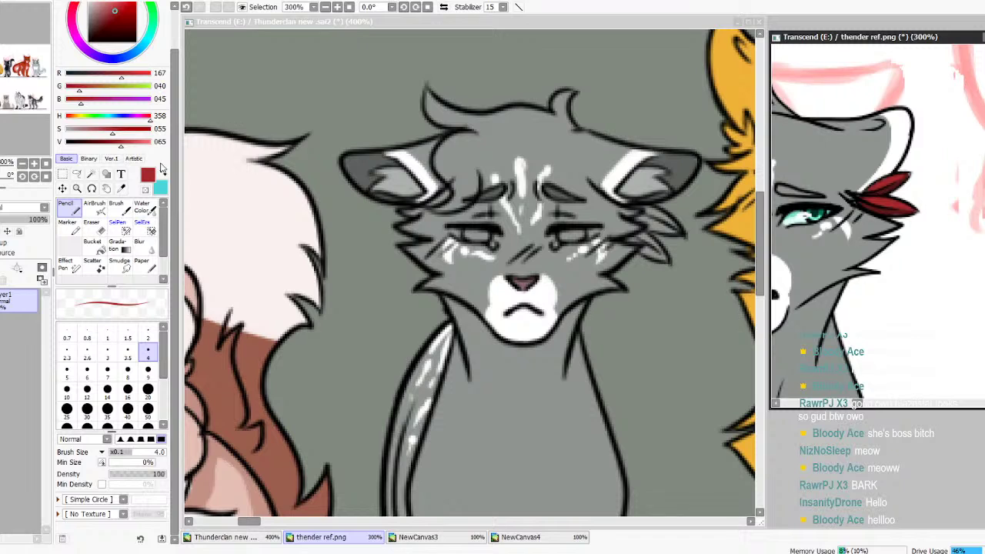
alt+click(904, 208)
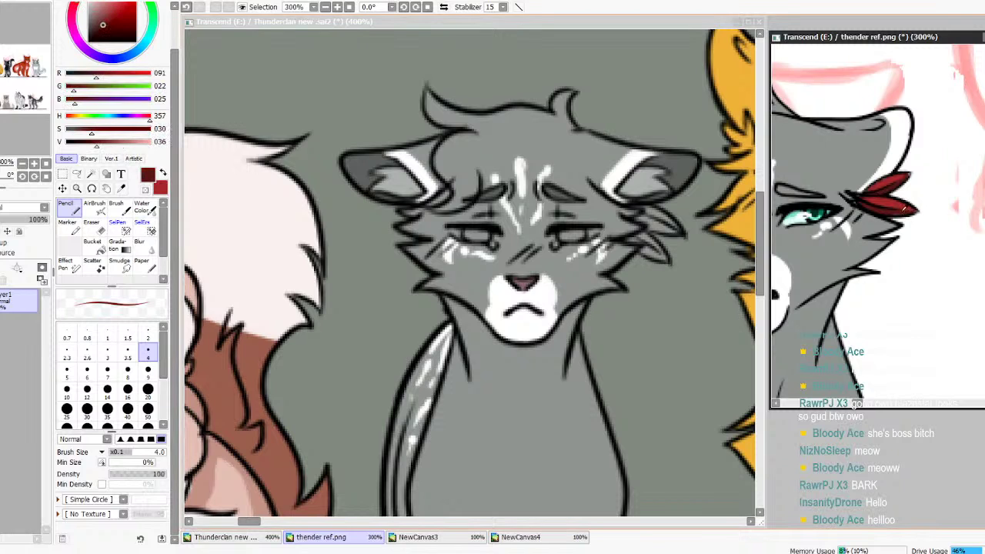
click(337, 7)
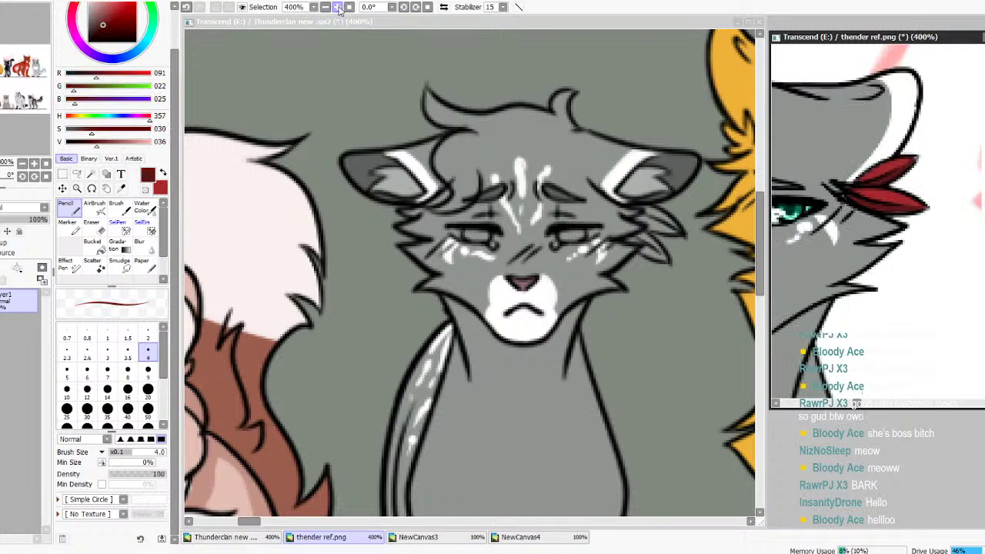
Paint both feathers below the grey cat's ear bright red on Layer6 with the size 4 pencil
drag(251, 524, 257, 525)
click(12, 353)
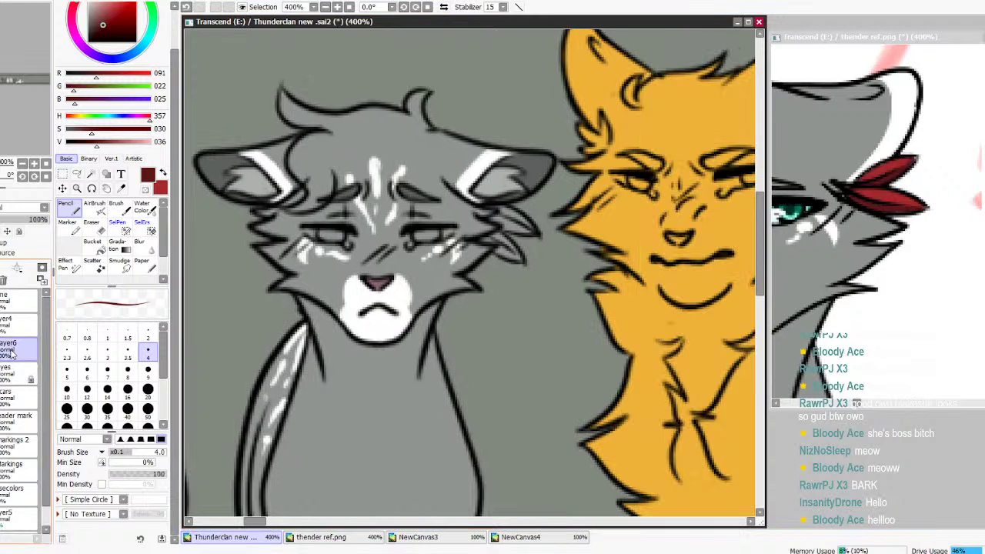
key(Page_Up)
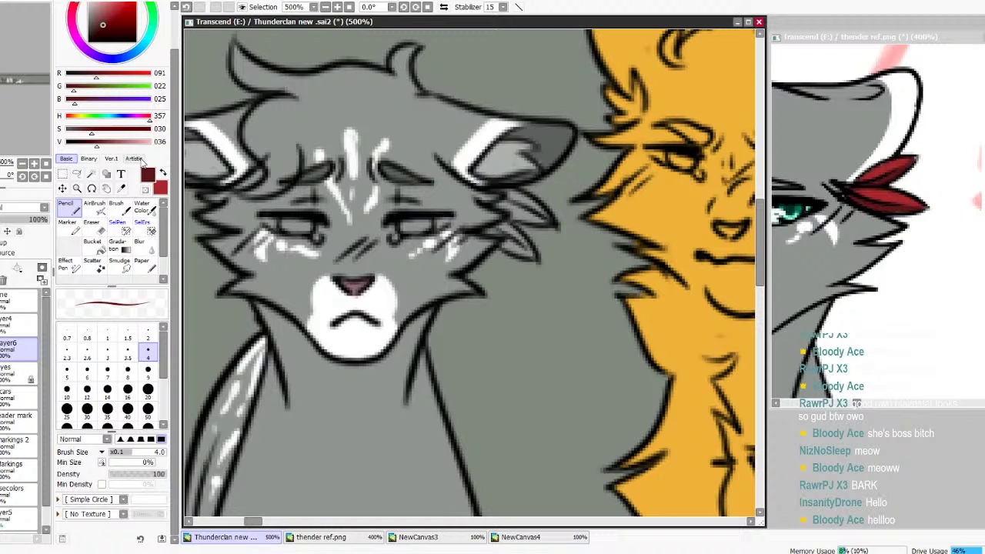
key(x)
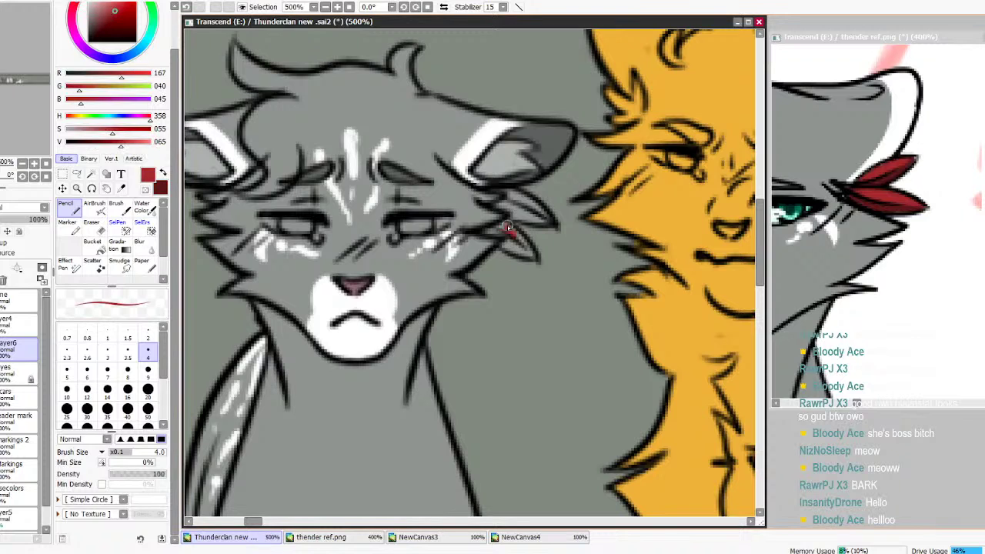
mouse_move(508, 227)
mouse_down()
mouse_move(510, 238)
mouse_move(484, 230)
mouse_up()
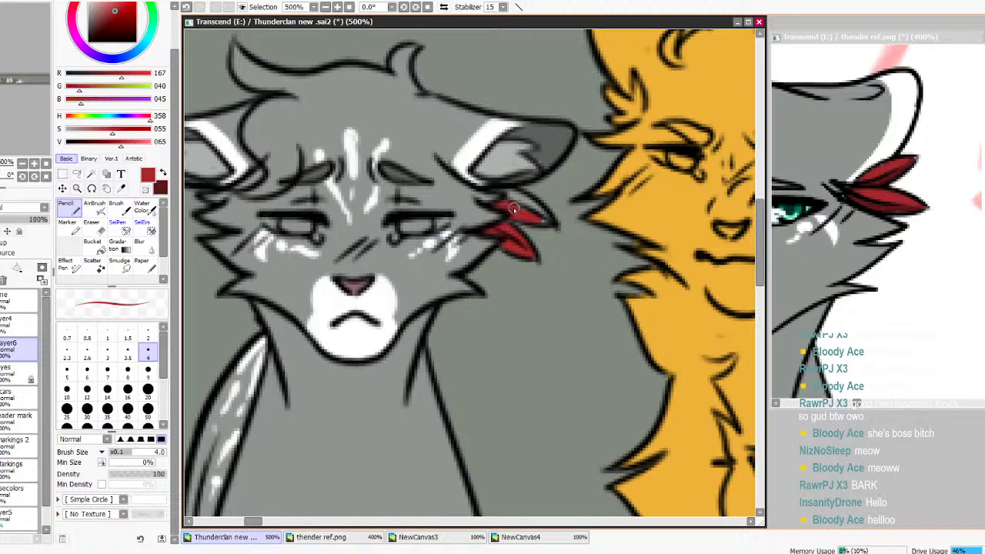
drag(513, 207, 489, 192)
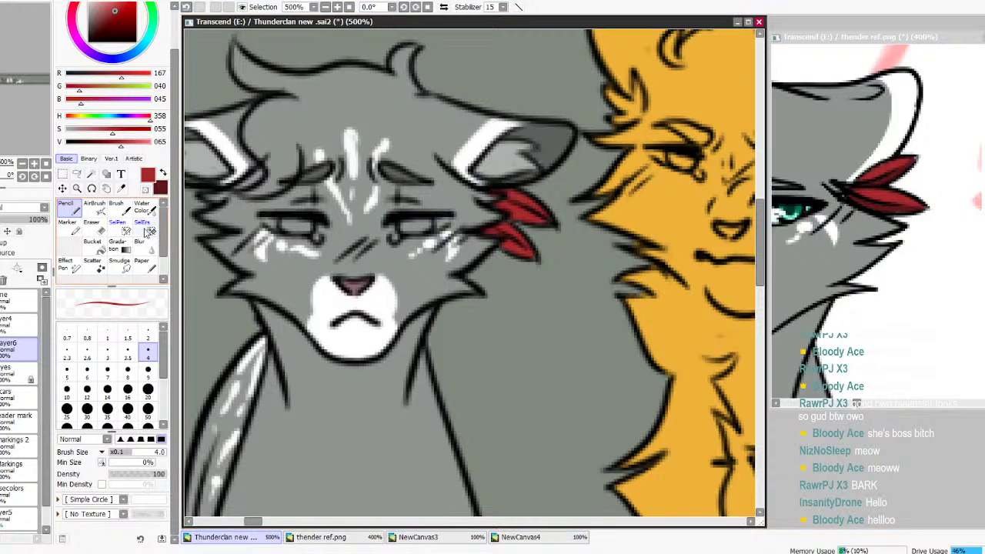
Shade the edges and tips of both red feathers with the sampled dark red using the pencil
key(e)
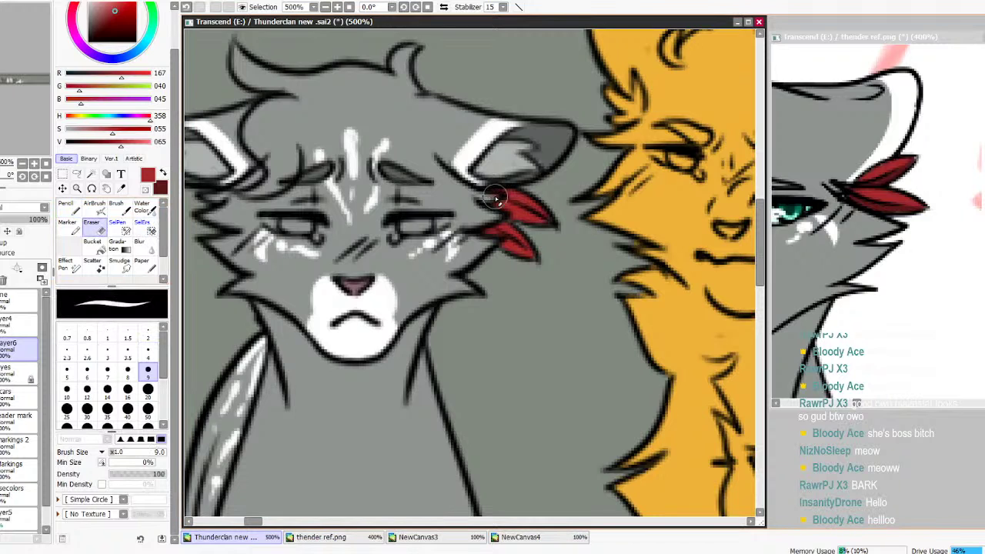
alt+click(496, 198)
click(77, 209)
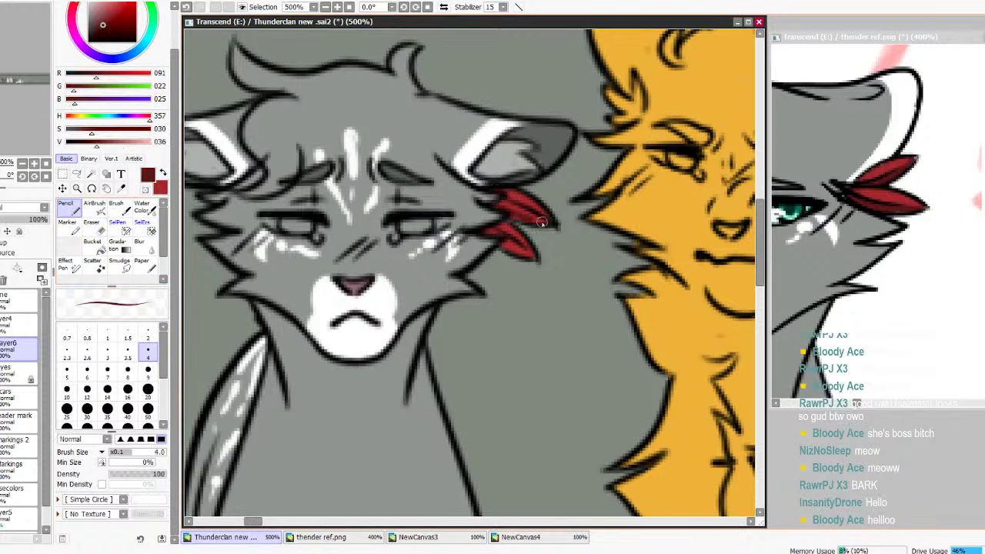
mouse_move(542, 222)
mouse_down()
mouse_move(519, 246)
mouse_move(501, 243)
mouse_move(532, 257)
mouse_up()
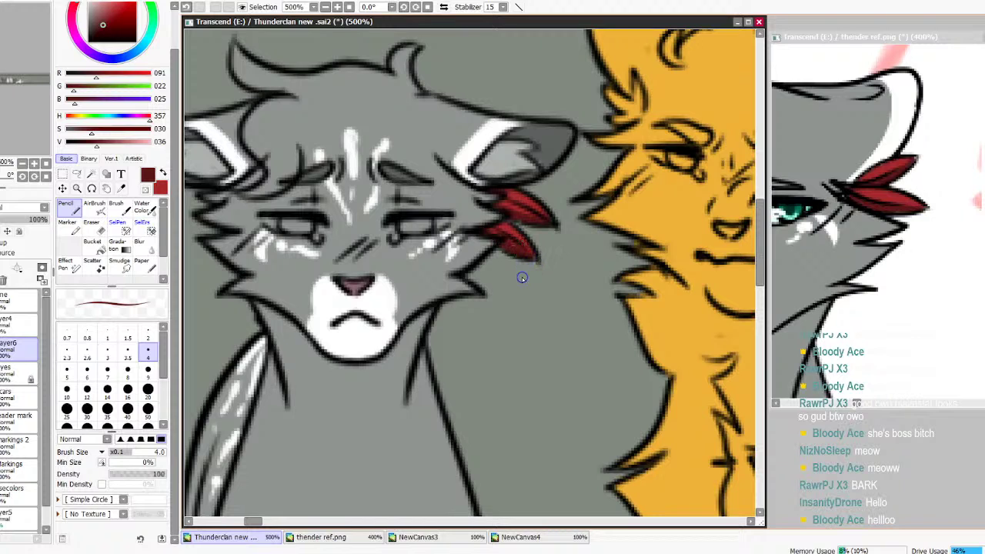
Sample the pale mint and the deeper mint of the grey cat's eyes from the reference image
click(855, 403)
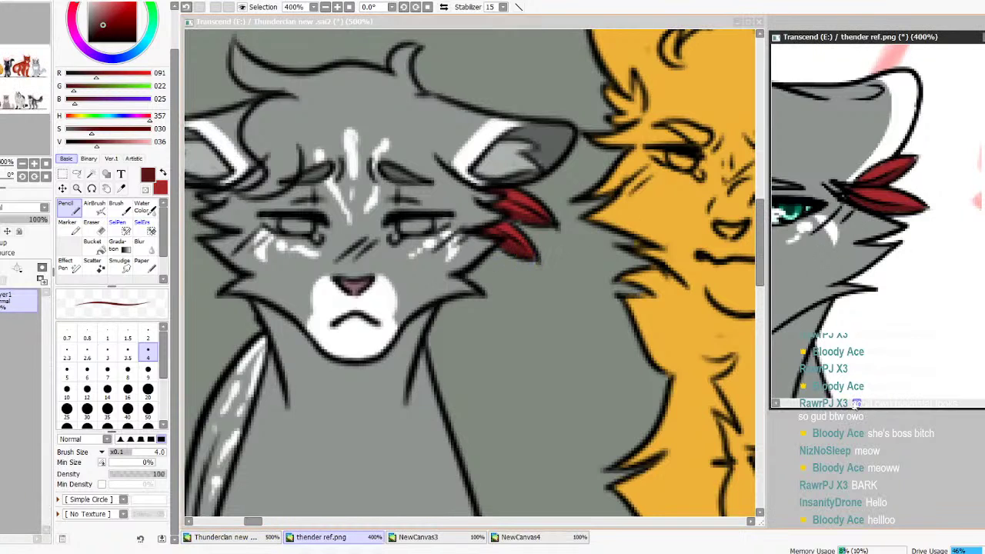
drag(854, 402, 851, 403)
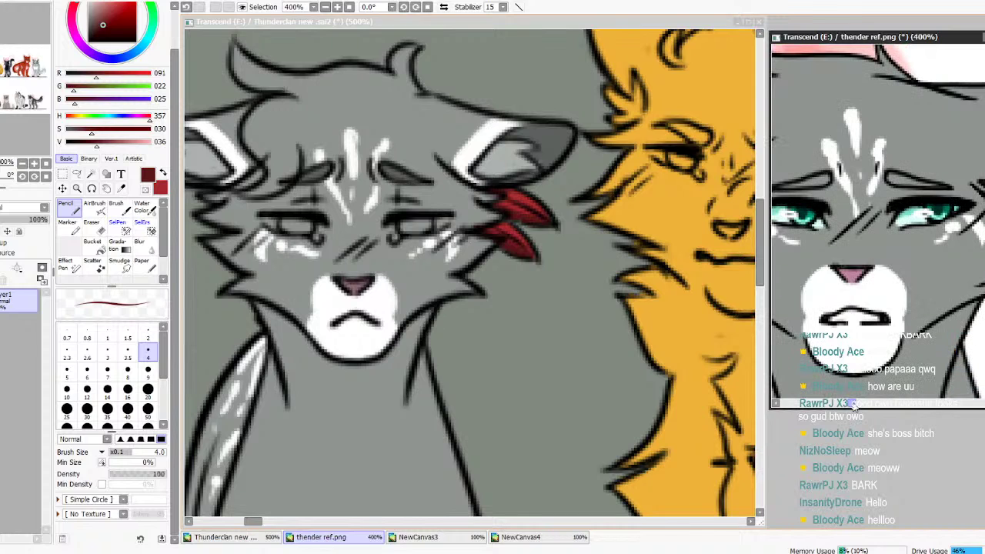
right_click(922, 219)
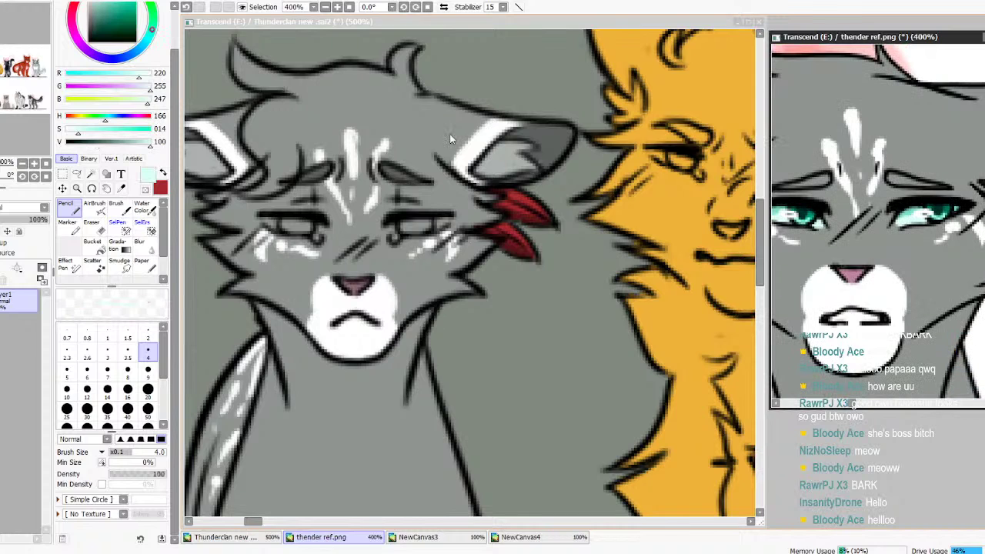
key(x)
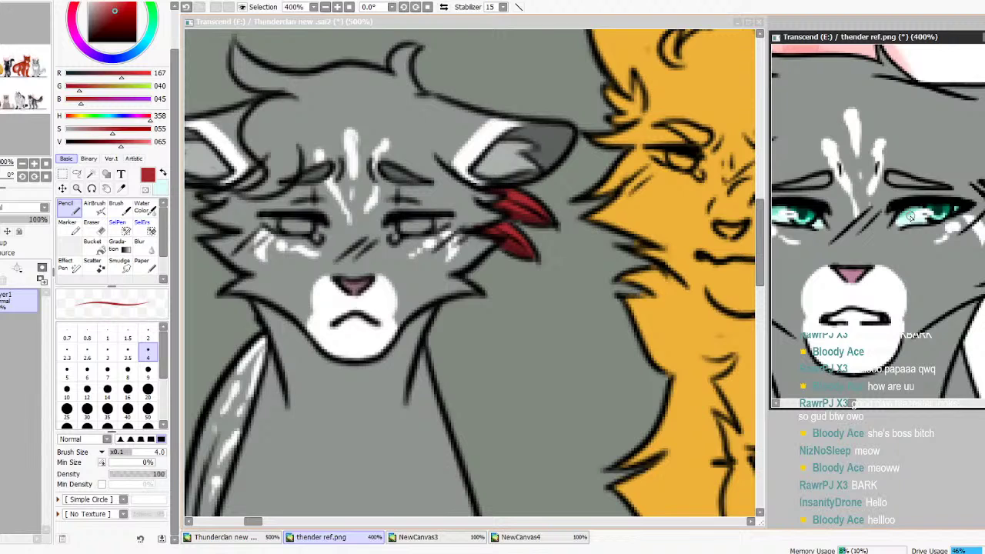
alt+click(911, 218)
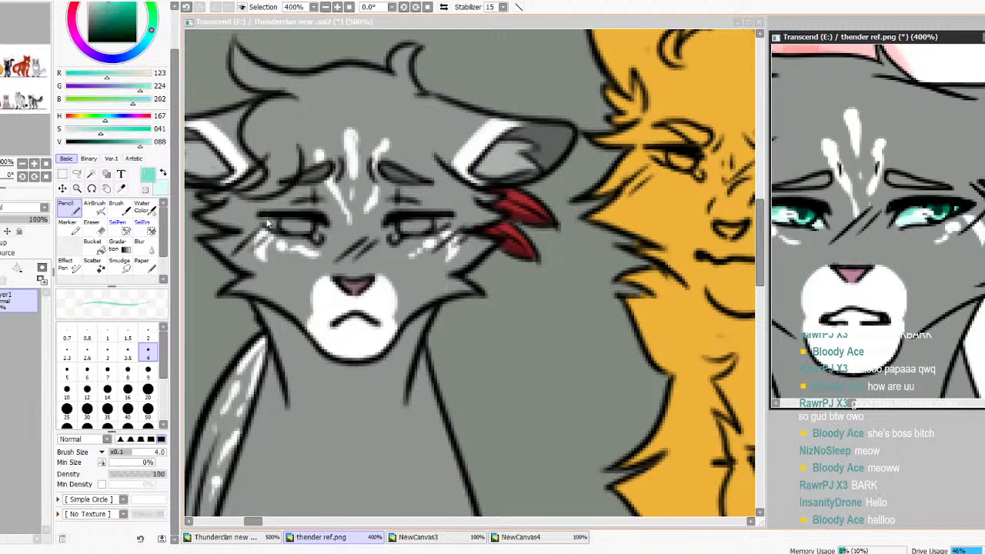
Fill both of the grey cat's eyes on the eyes layer with pale mint and deeper mint shading
click(267, 223)
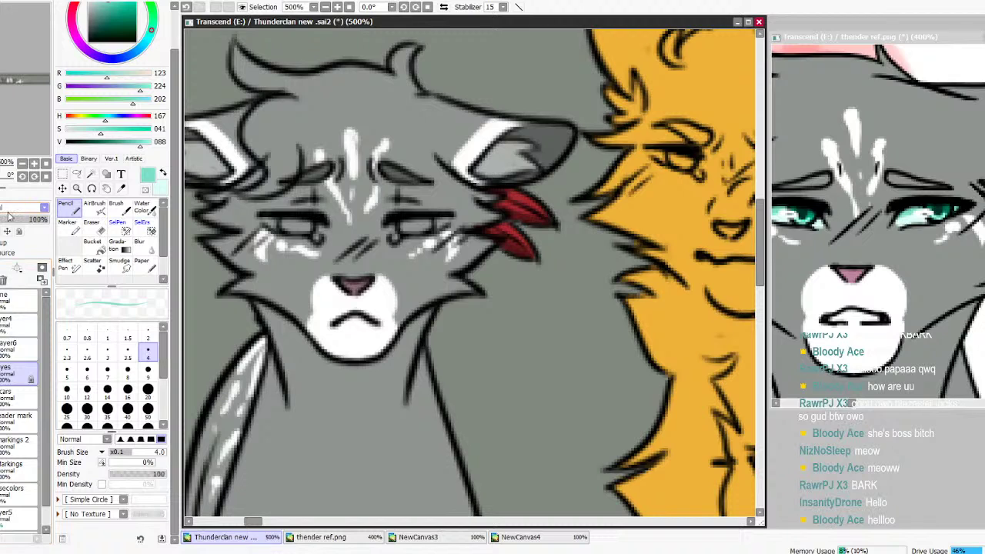
click(165, 176)
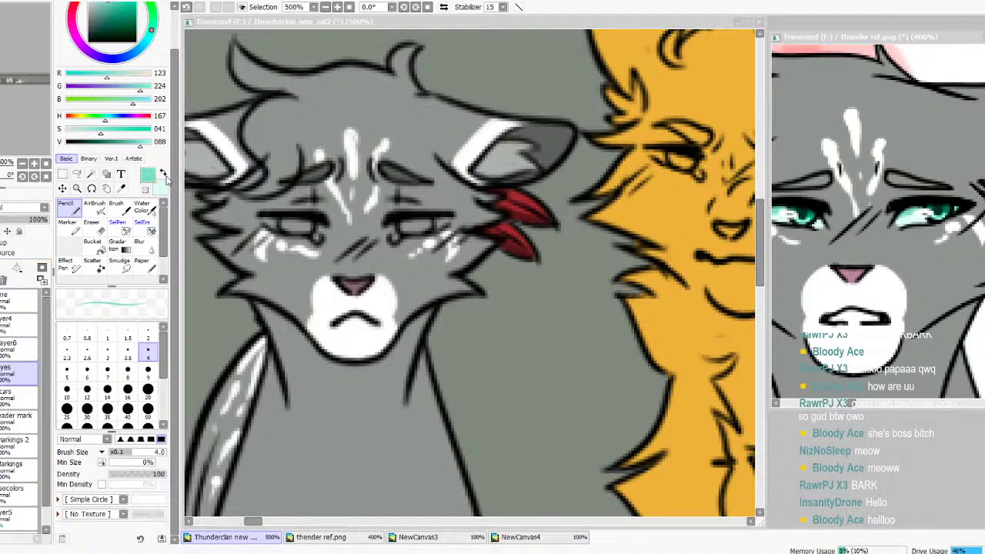
click(164, 176)
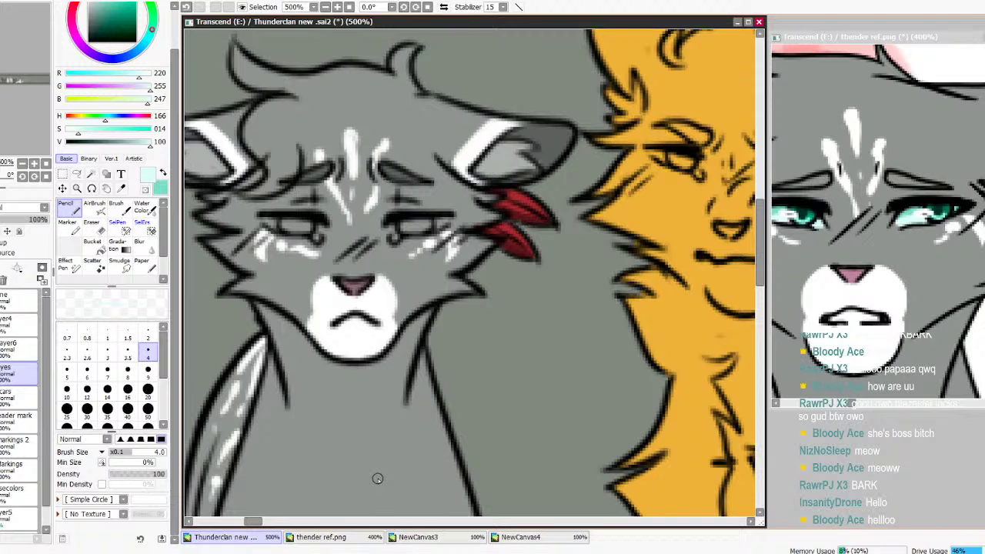
key(Left)
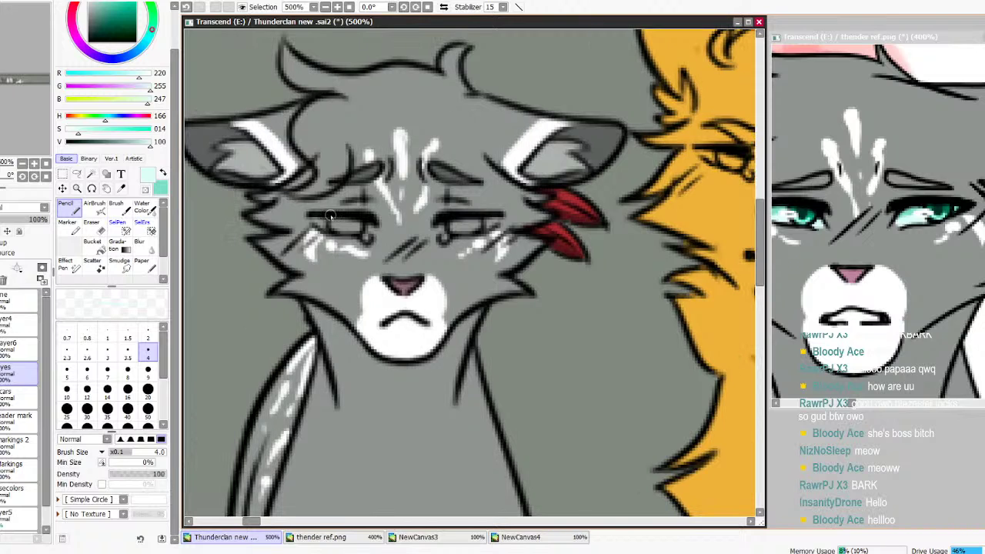
drag(312, 222, 359, 231)
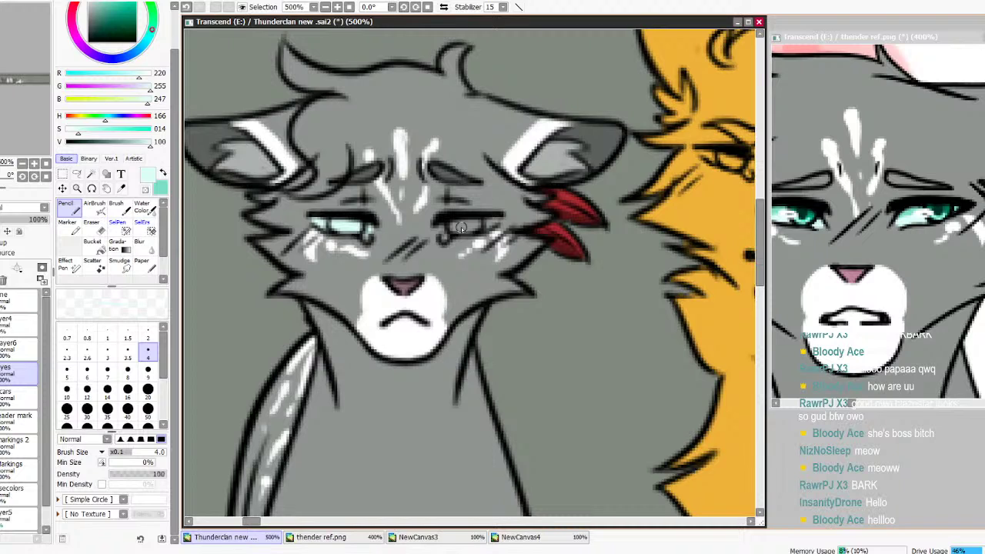
drag(446, 228, 493, 224)
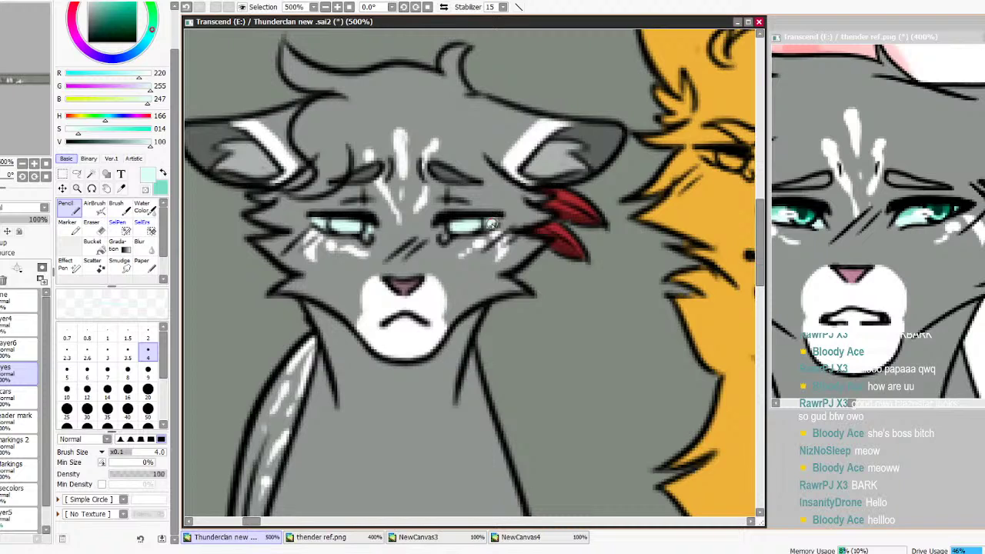
Sample the bright mint and dark teal from the reference eye and paint the irises of both eyes with them
click(946, 211)
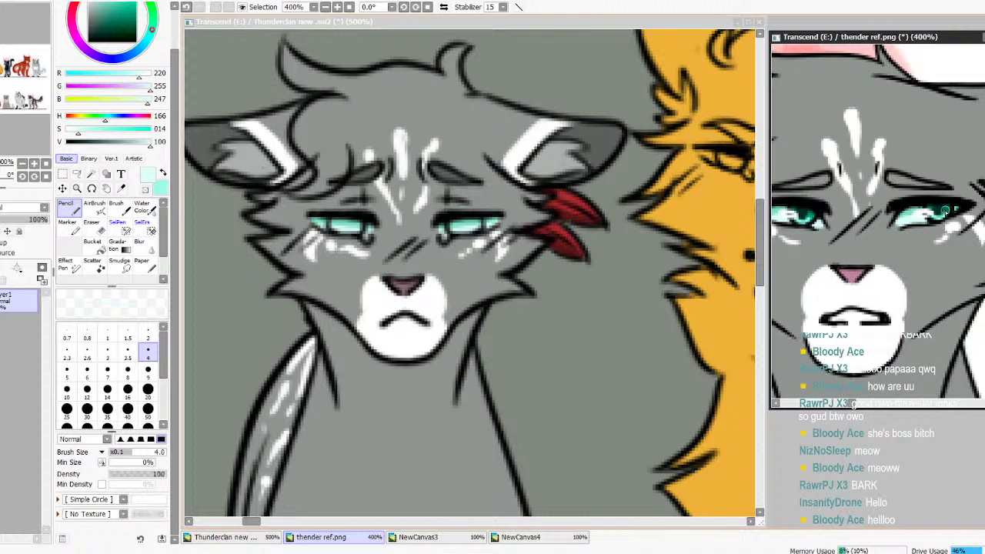
right_click(946, 210)
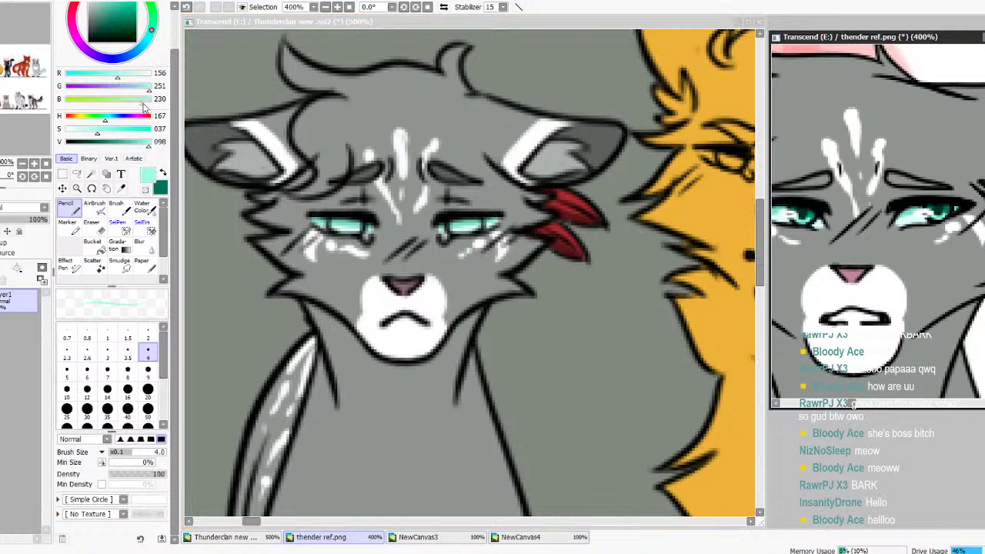
click(384, 223)
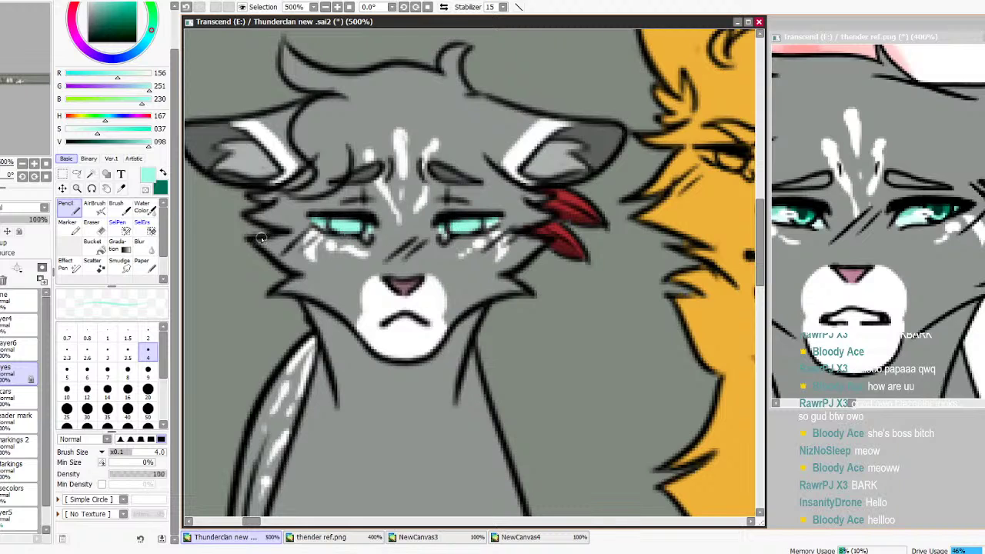
key(x)
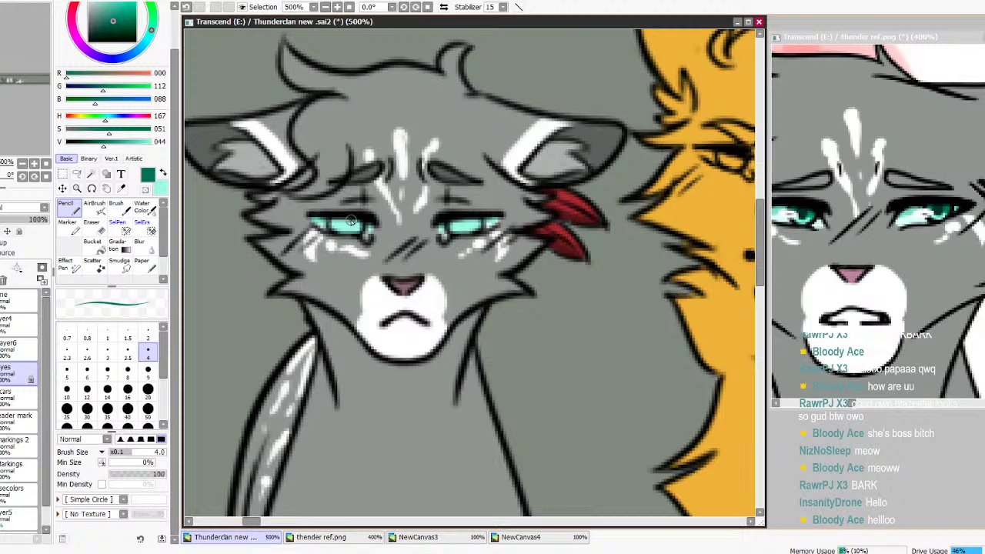
drag(351, 221, 333, 224)
drag(452, 224, 475, 222)
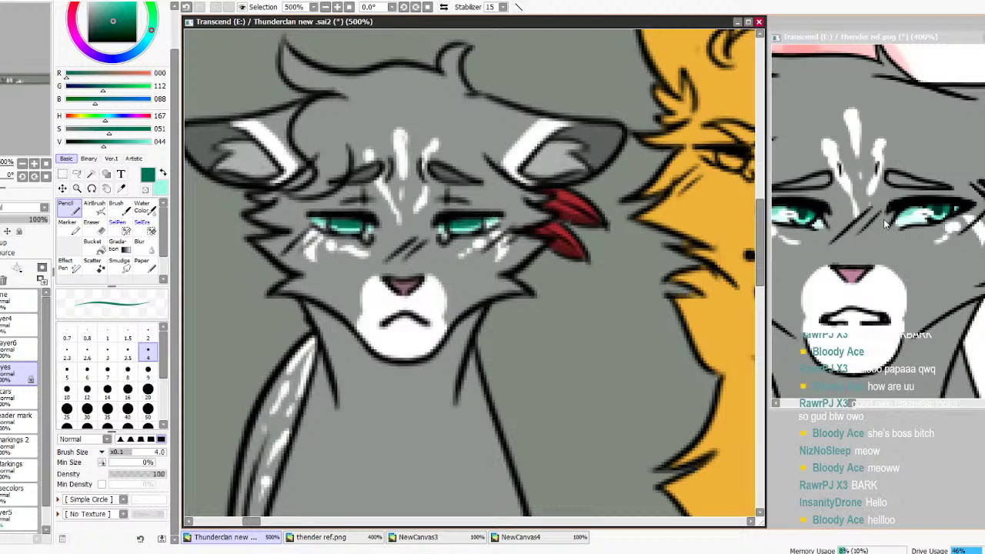
Paint the pupils of both eyes dark green at brightness 18 and add white highlights on the line layer
alt+click(940, 216)
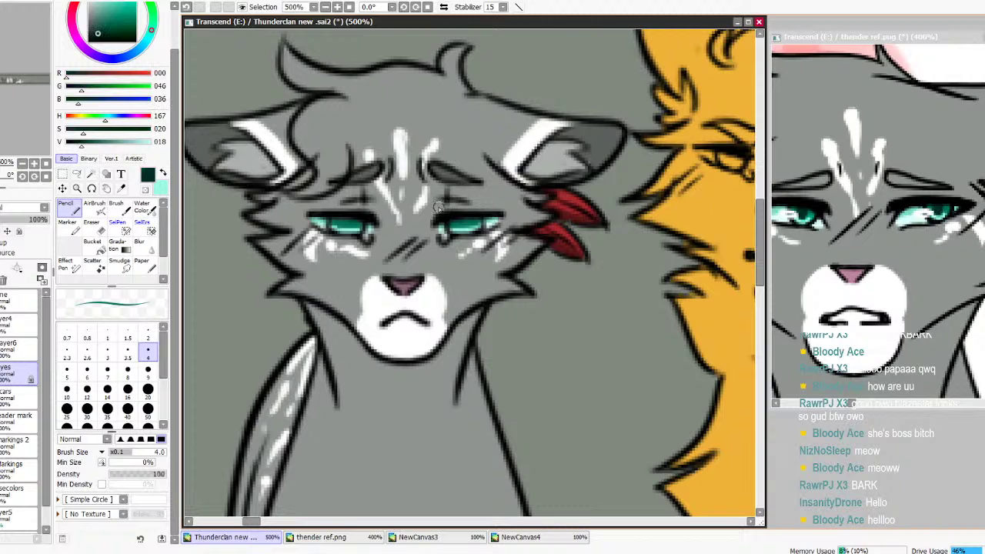
drag(346, 221, 331, 218)
drag(459, 223, 475, 220)
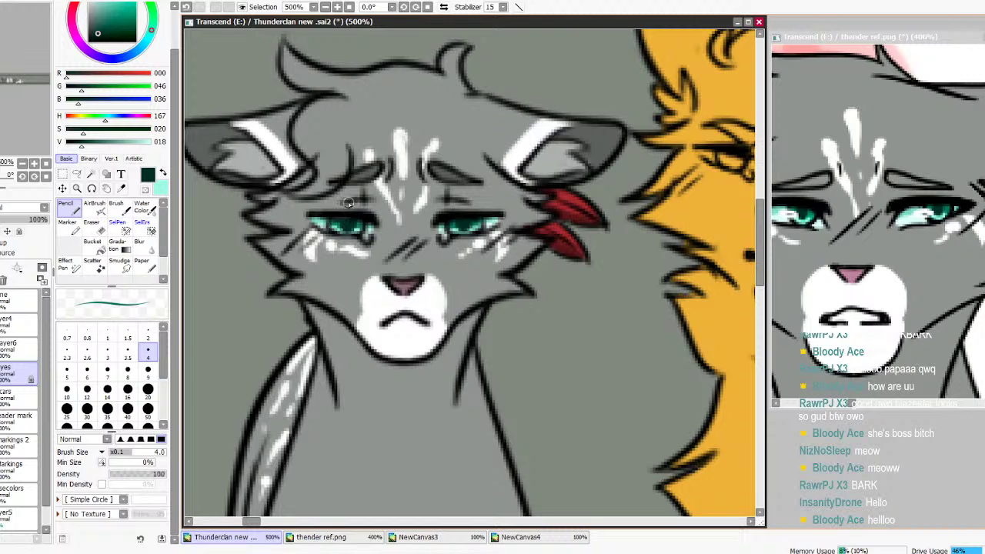
key(x)
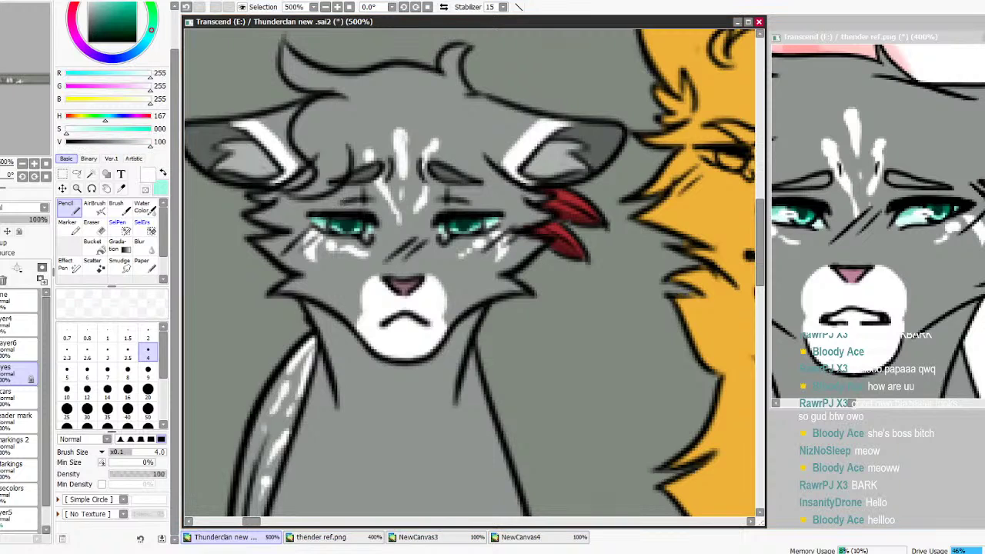
click(17, 301)
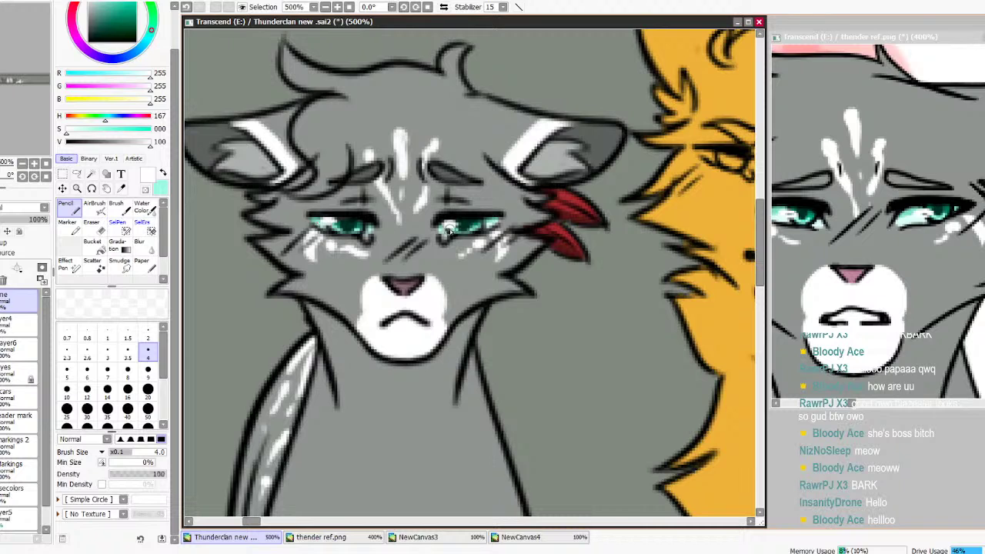
Make the markings layer active and move from the grey cat to the golden cat in the group drawing
click(326, 7)
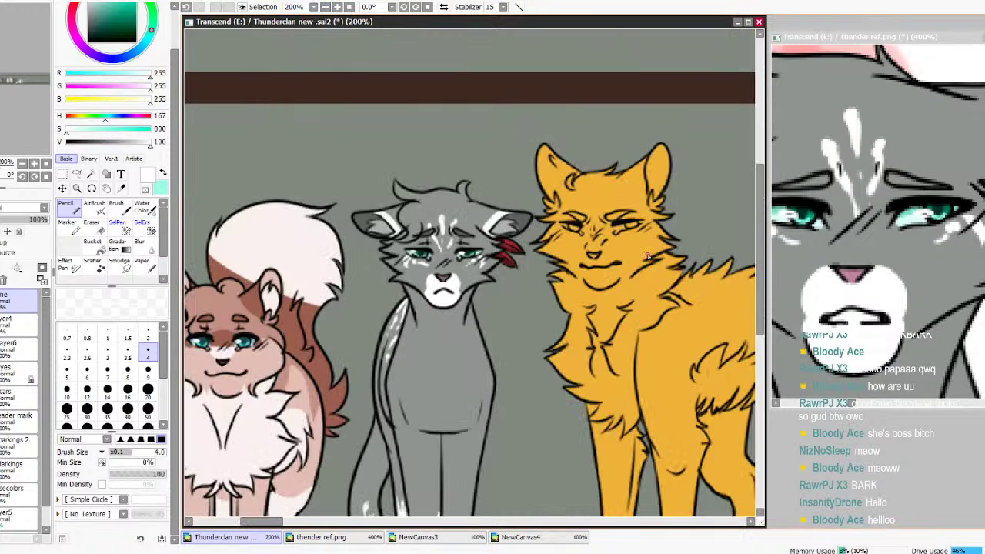
drag(761, 250, 761, 301)
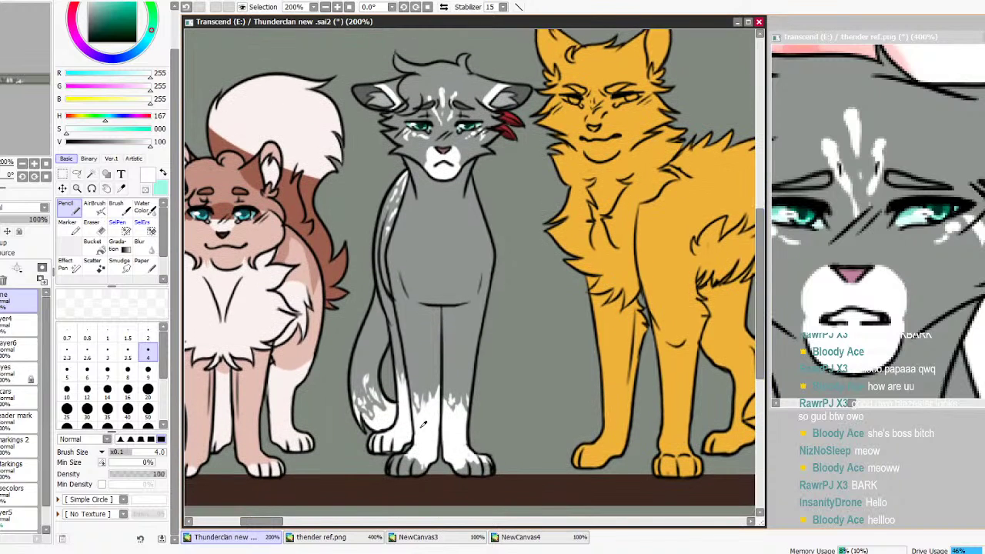
click(148, 391)
click(19, 470)
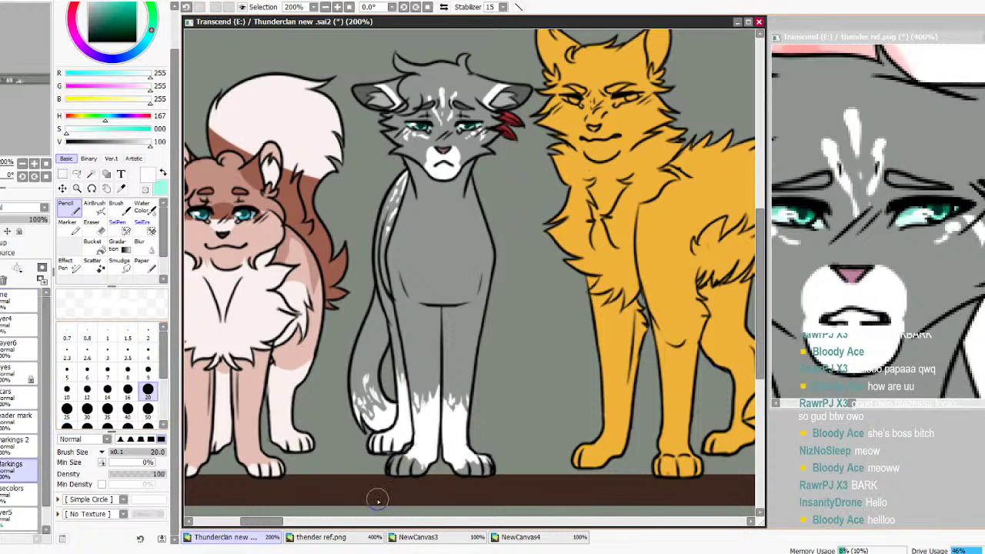
drag(275, 525, 292, 526)
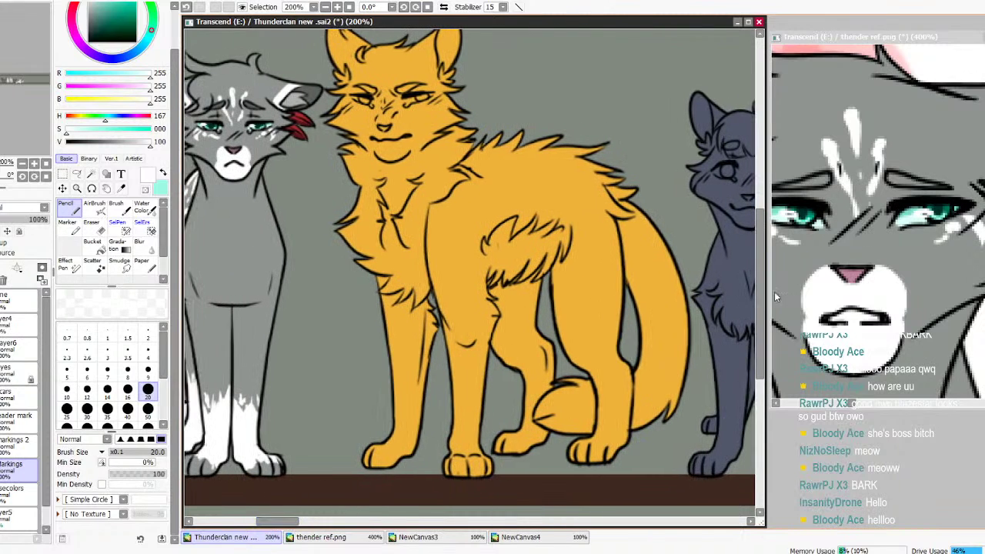
drag(760, 291, 760, 285)
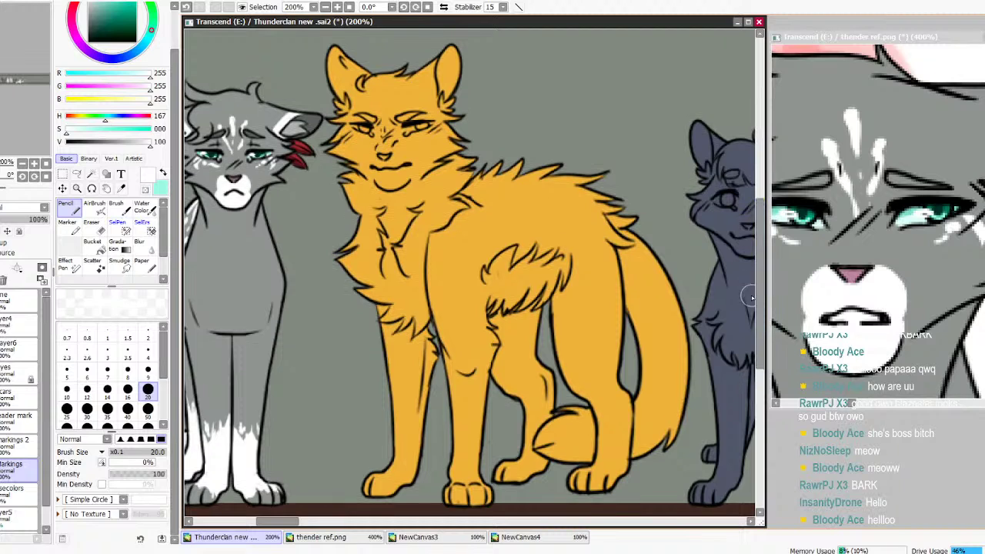
Find the golden cat in the reference image and sample the dark brown of its ear tip
click(851, 403)
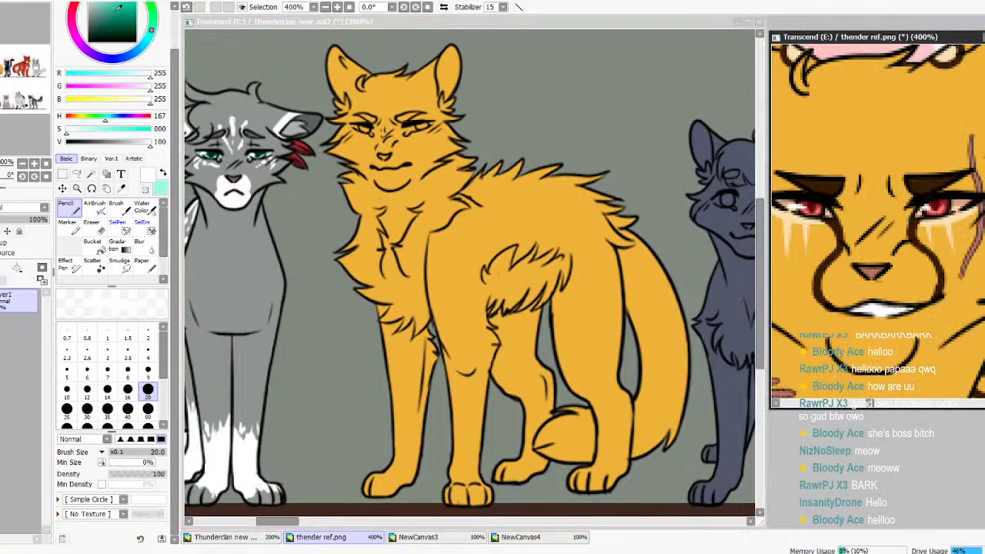
click(325, 7)
click(325, 7)
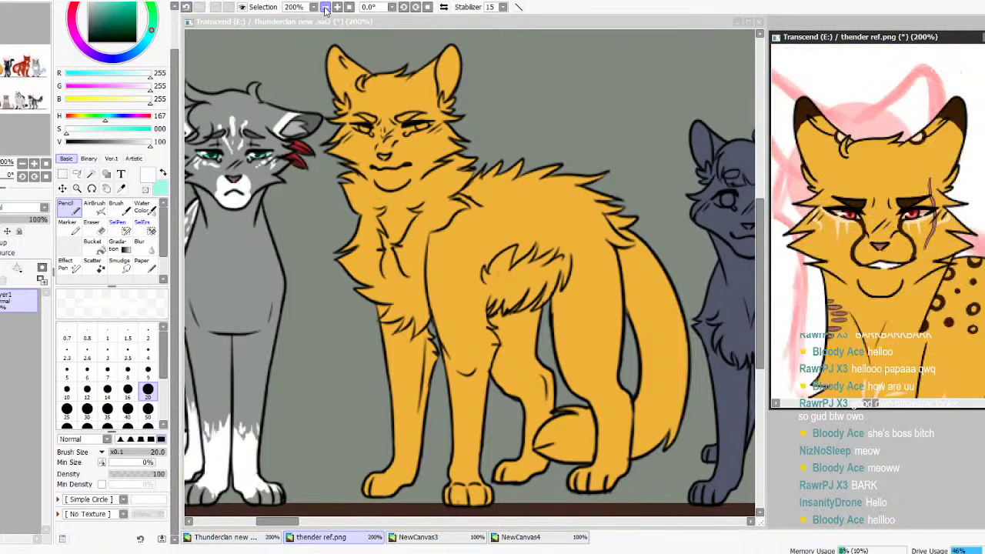
click(325, 7)
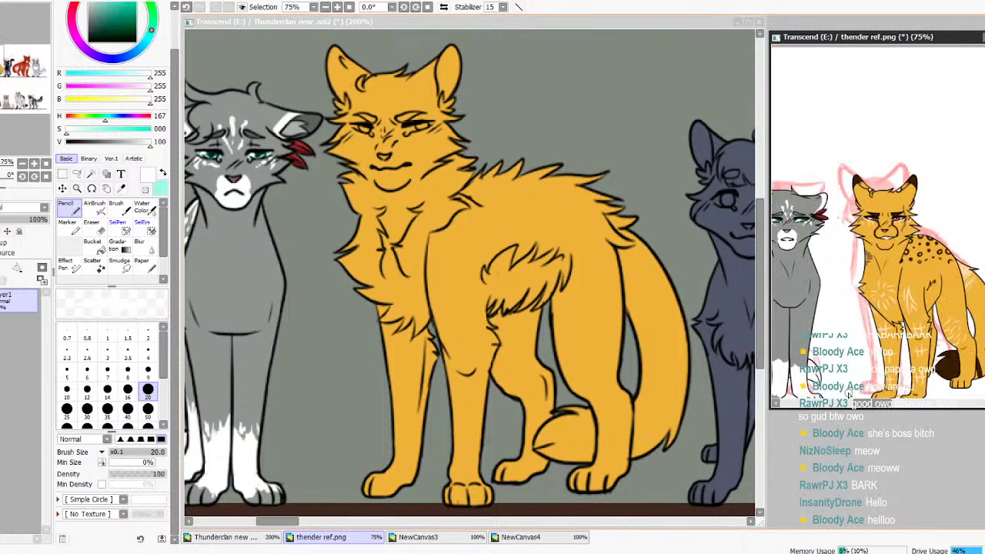
drag(848, 394, 856, 394)
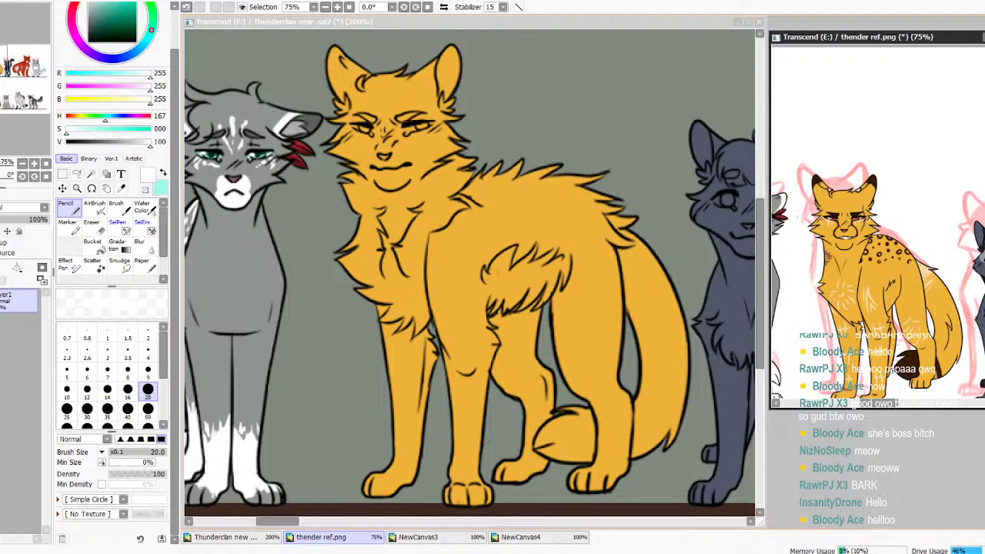
drag(873, 182, 873, 132)
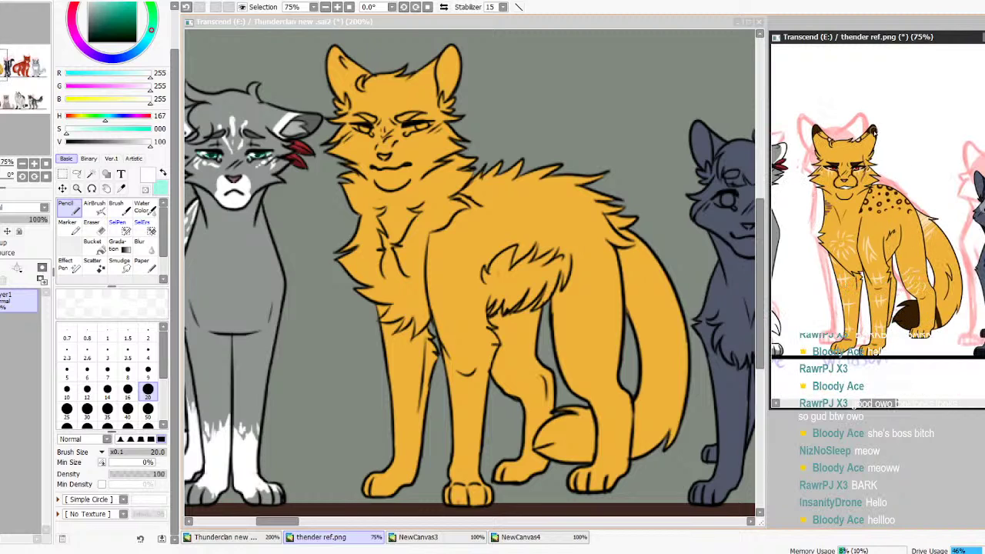
alt+click(873, 132)
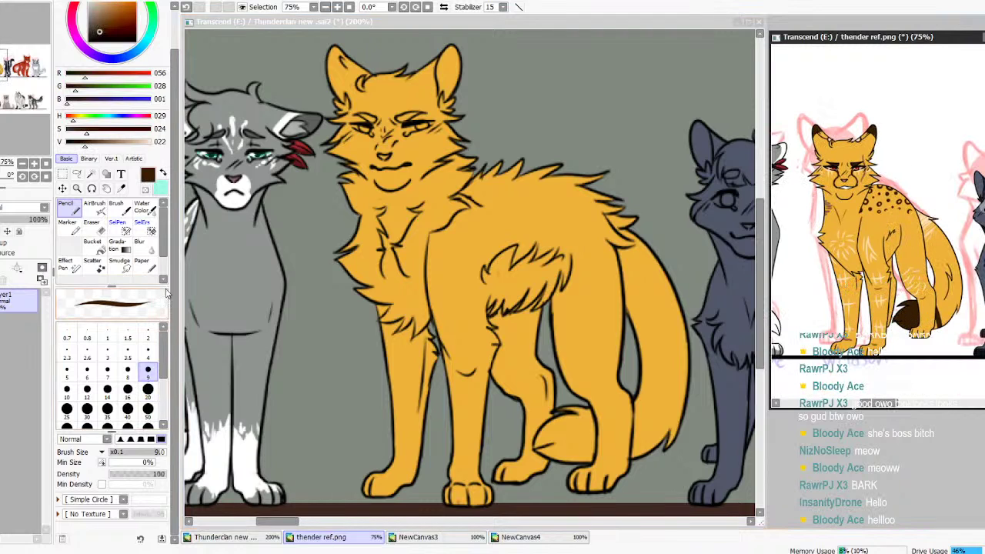
Paint dark brown tips on the golden cat's ears on the markings layer with a size 9 pencil
click(282, 16)
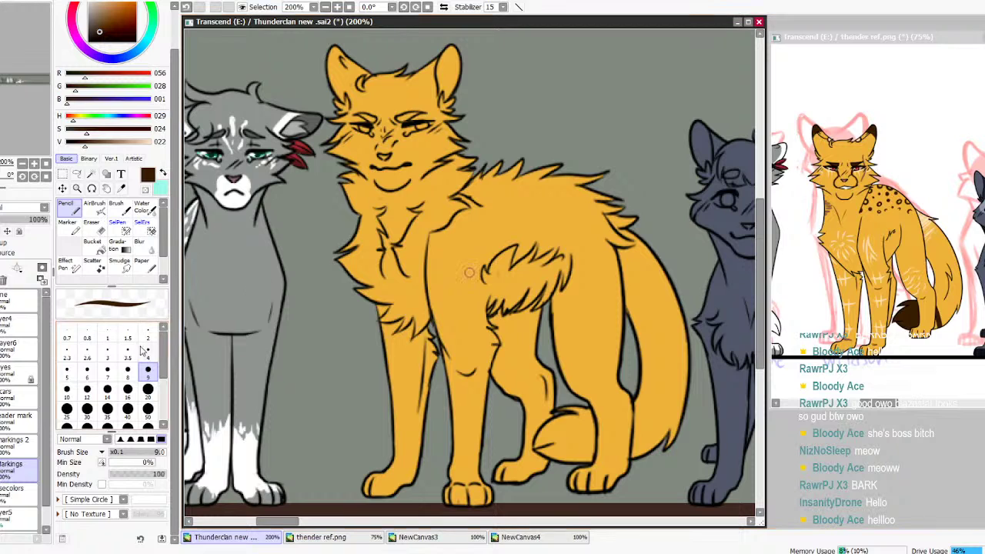
click(337, 7)
click(337, 7)
click(336, 7)
drag(759, 290, 759, 230)
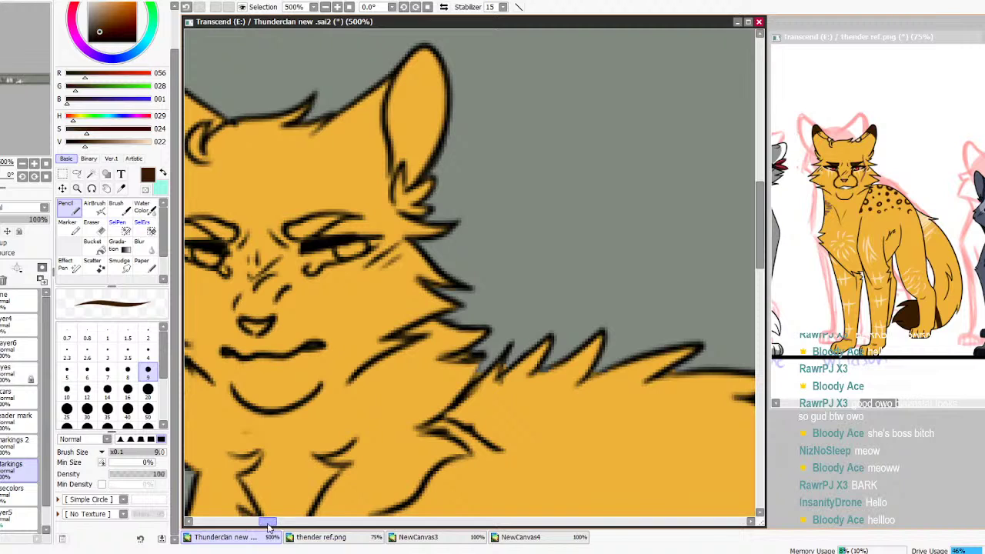
drag(269, 528, 262, 527)
mouse_move(345, 83)
mouse_down()
mouse_move(310, 107)
mouse_move(292, 136)
mouse_move(297, 92)
mouse_move(330, 41)
mouse_up()
mouse_move(565, 103)
mouse_down()
mouse_move(553, 92)
mouse_move(564, 88)
mouse_up()
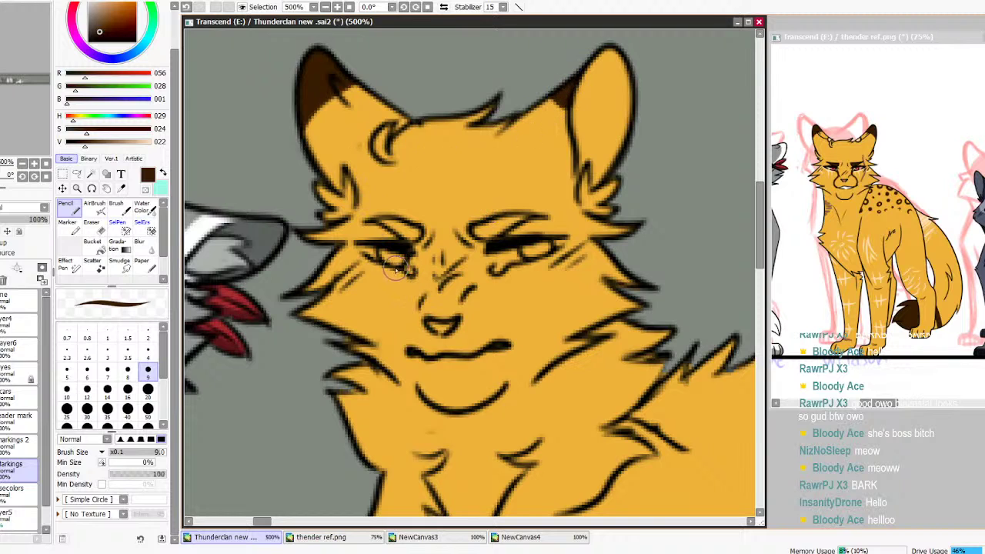
Draw dark brown cheetah lines under both of the golden cat's eyes and down around the muzzle to the mouth corners
mouse_move(408, 278)
mouse_down()
mouse_move(399, 316)
mouse_move(410, 356)
mouse_up()
mouse_move(530, 266)
mouse_down()
mouse_move(486, 285)
mouse_move(497, 270)
mouse_move(490, 307)
mouse_move(514, 322)
mouse_move(501, 346)
mouse_up()
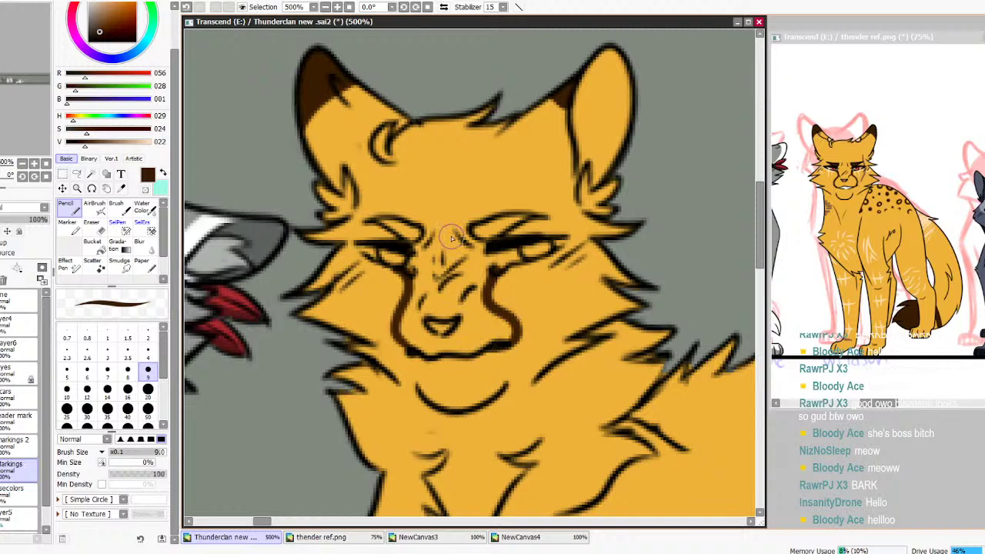
mouse_move(506, 265)
mouse_down()
mouse_move(498, 278)
mouse_move(557, 250)
mouse_move(503, 275)
mouse_up()
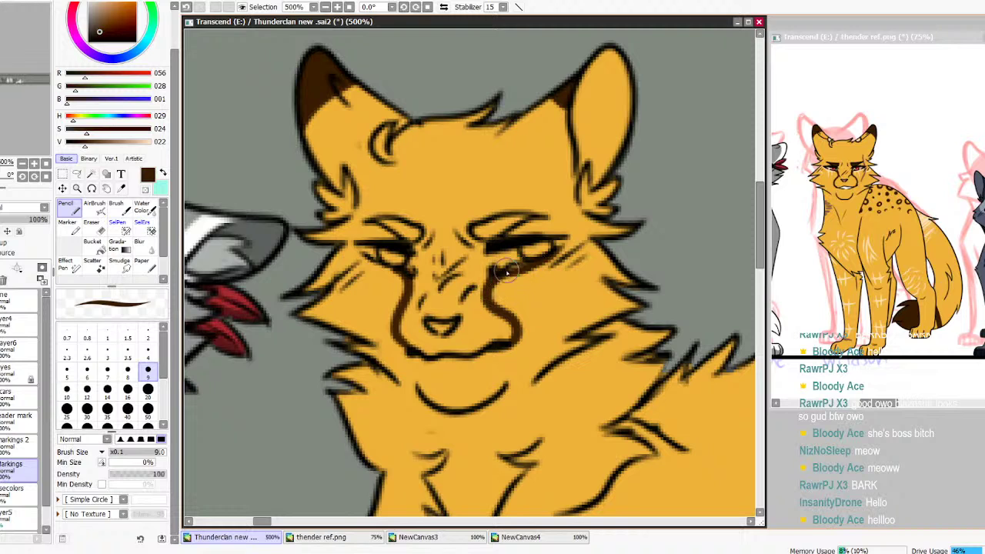
mouse_move(363, 256)
mouse_down()
mouse_move(407, 285)
mouse_move(396, 272)
mouse_move(411, 295)
mouse_up()
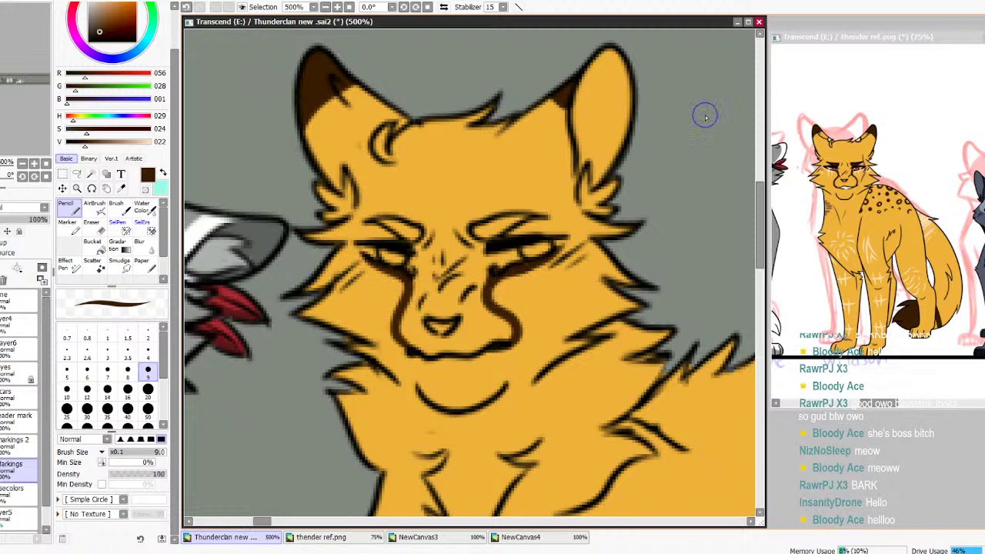
Dot dark brown spots from the golden cat's shoulder along its back to the rump with a size 20 pencil
click(853, 177)
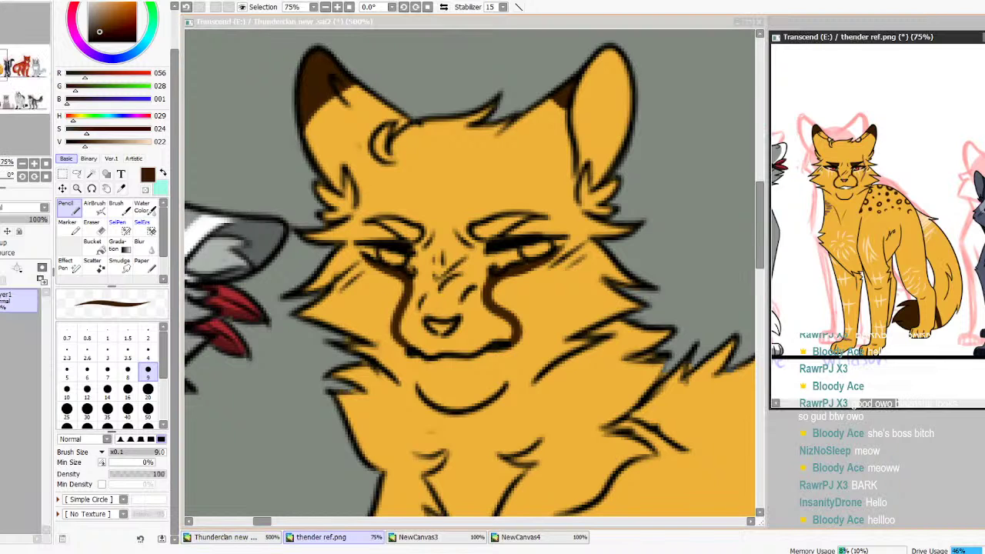
drag(258, 521, 263, 523)
drag(760, 248, 762, 277)
scroll(469, 272, down, 2)
drag(276, 522, 281, 523)
click(148, 390)
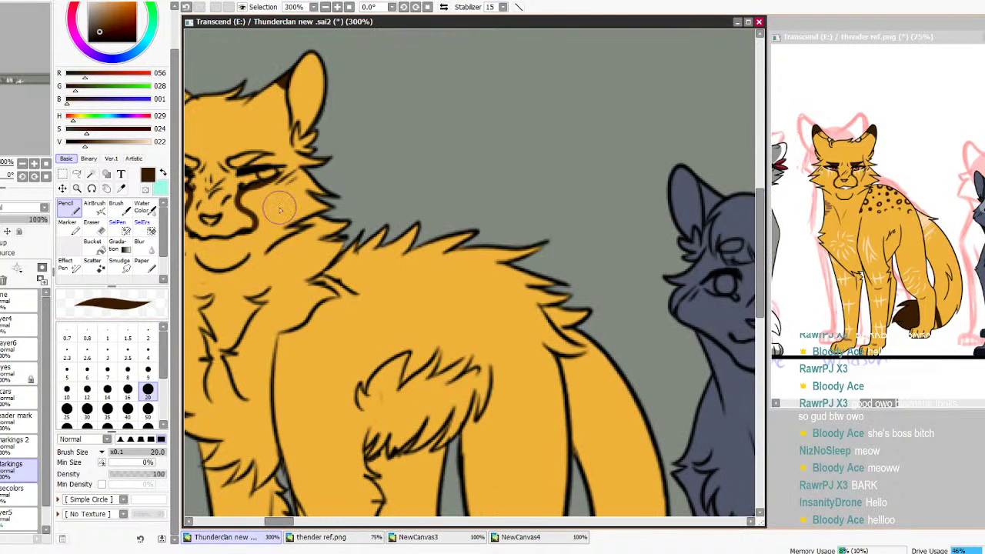
mouse_move(317, 315)
mouse_down()
mouse_move(342, 304)
mouse_move(353, 263)
mouse_move(381, 285)
mouse_up()
click(342, 305)
click(351, 266)
click(375, 286)
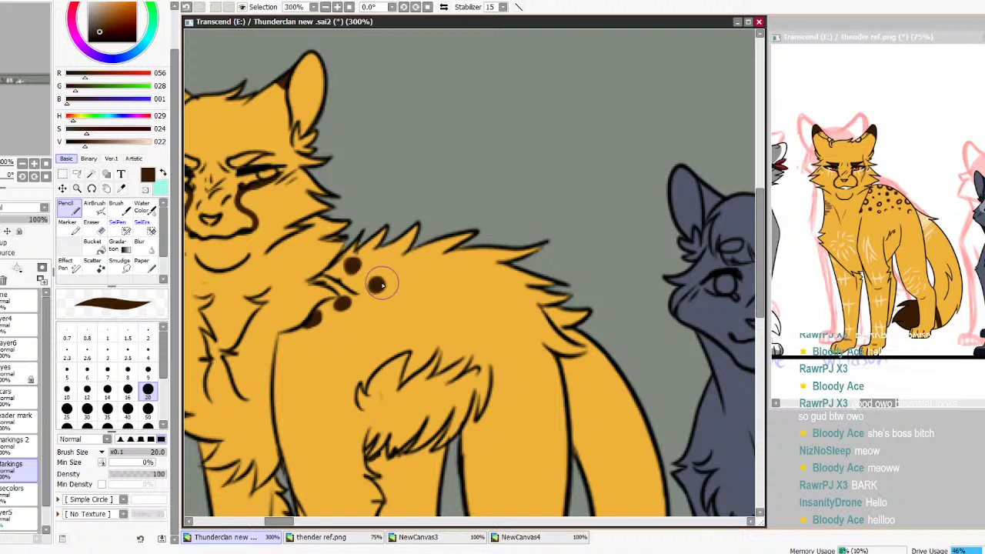
click(387, 259)
click(355, 283)
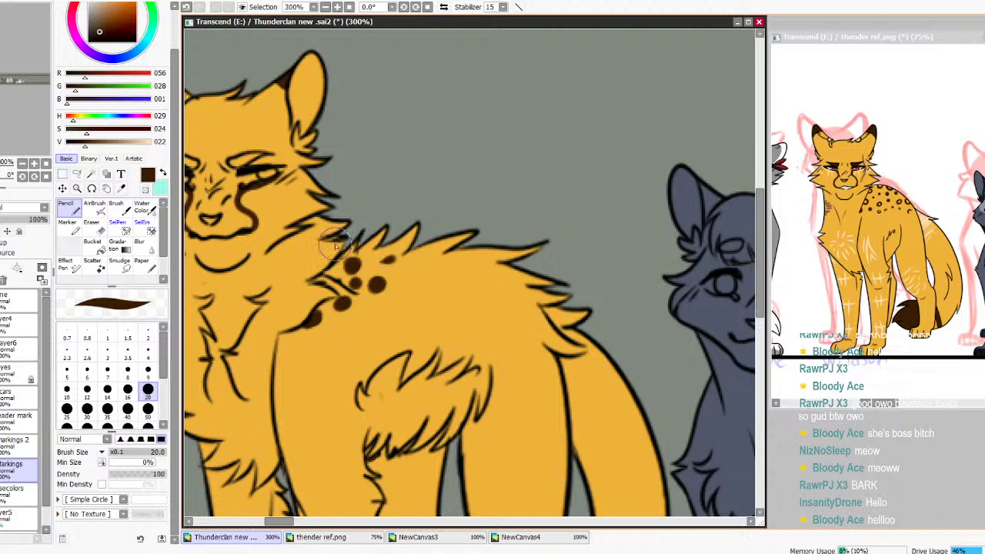
click(389, 259)
click(412, 272)
click(401, 300)
click(445, 260)
click(429, 249)
click(483, 275)
click(445, 286)
click(525, 296)
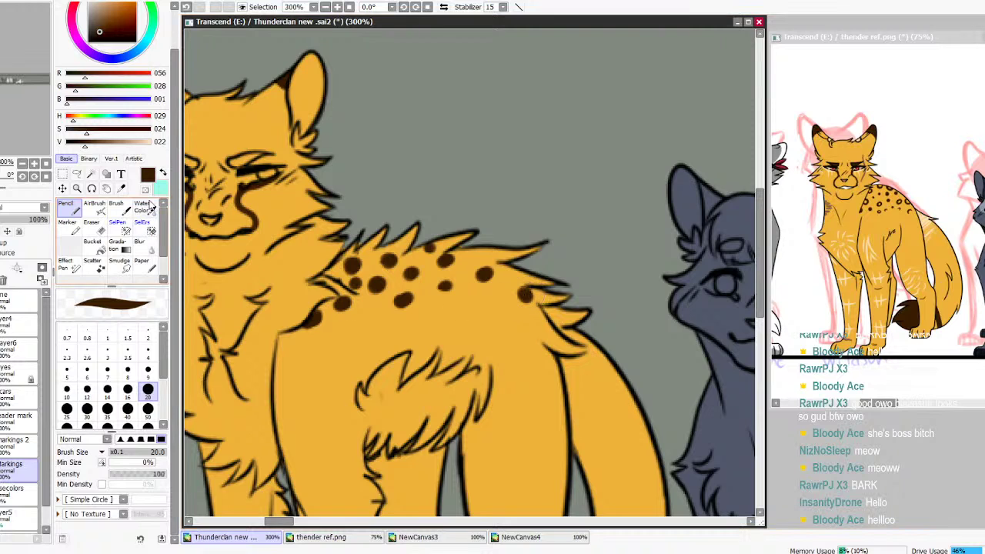
Hollow out several of the back spots into rings by painting their centres with the transparent colour
click(146, 189)
click(344, 304)
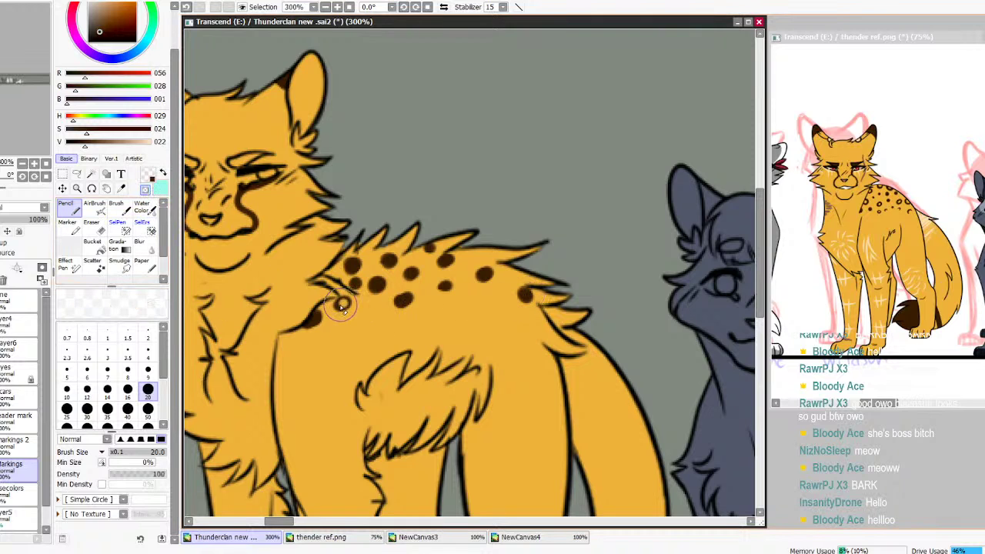
click(353, 266)
click(413, 280)
click(404, 301)
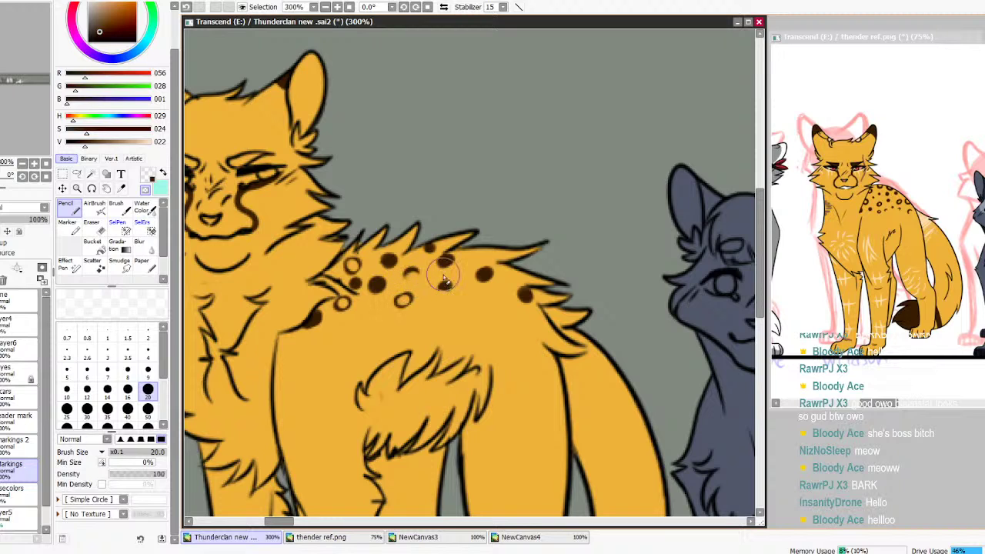
click(445, 261)
click(389, 261)
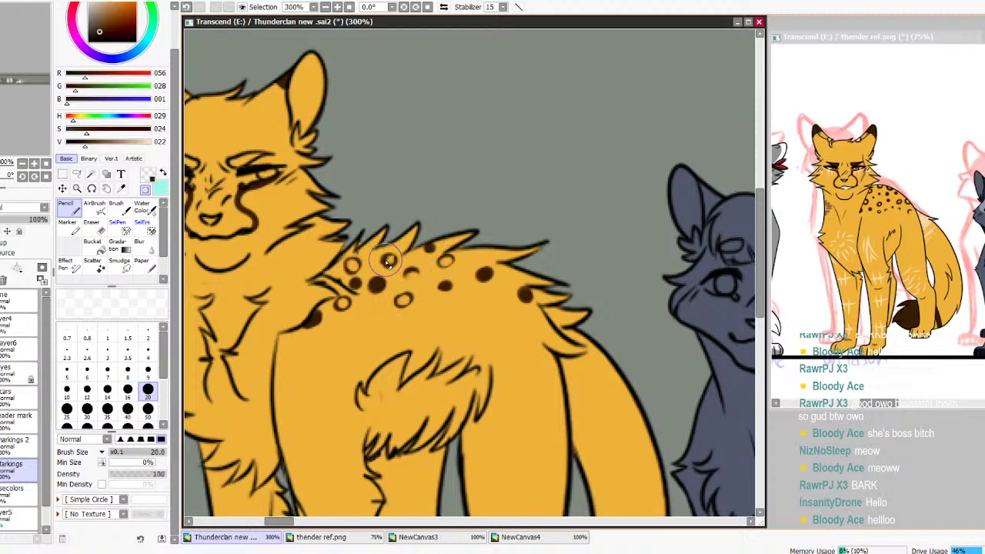
click(483, 274)
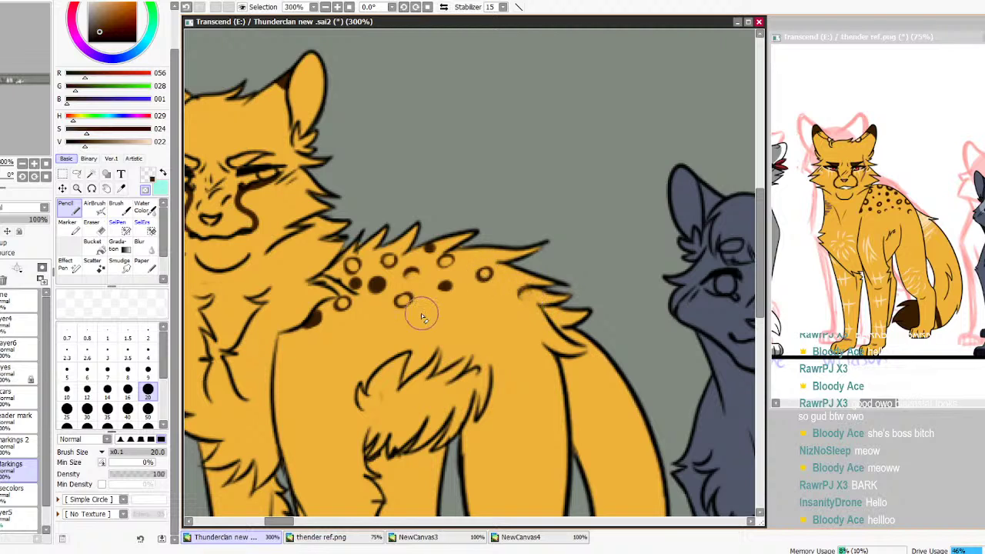
Add more dark brown spots along the golden cat's back and in its fur tufts with a size 9 pencil
click(148, 370)
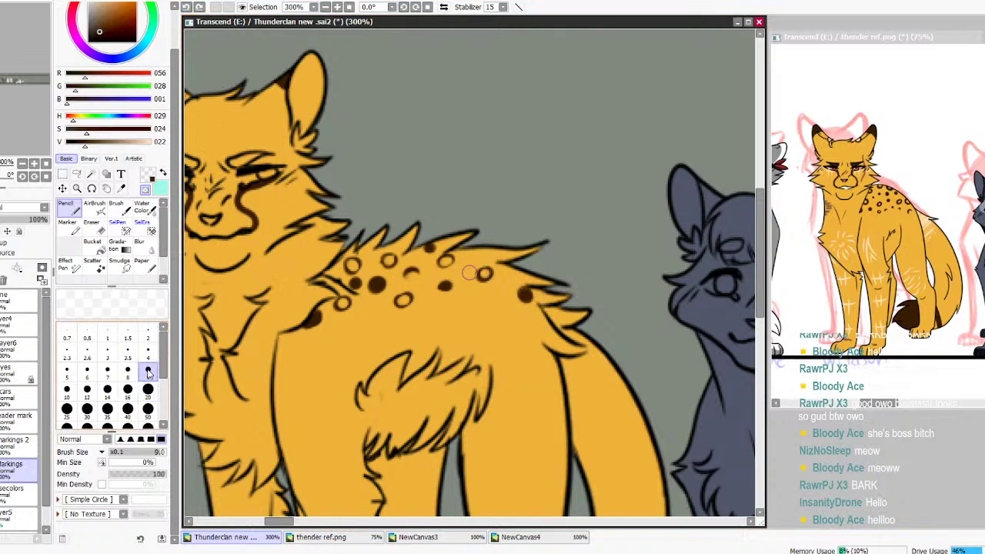
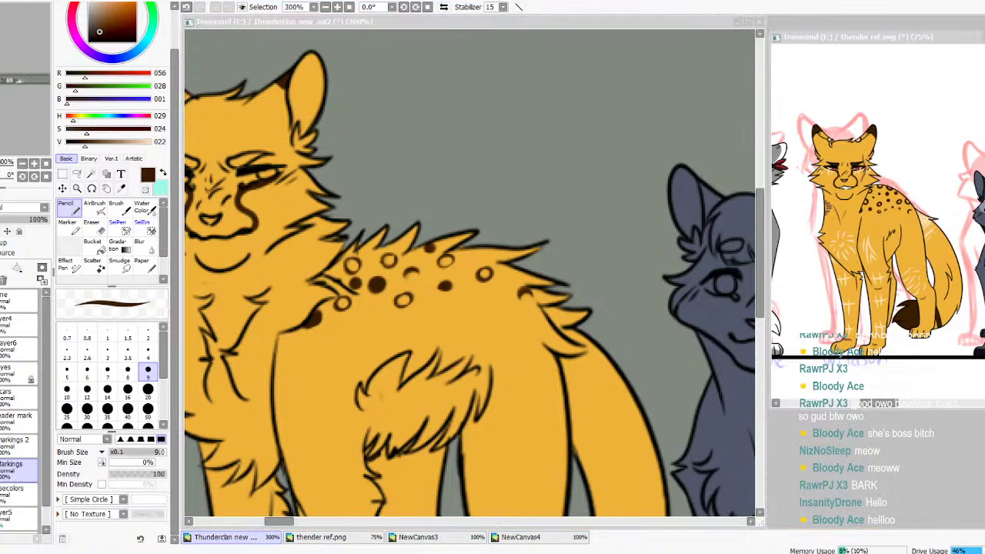
drag(483, 299, 478, 301)
drag(491, 254, 492, 250)
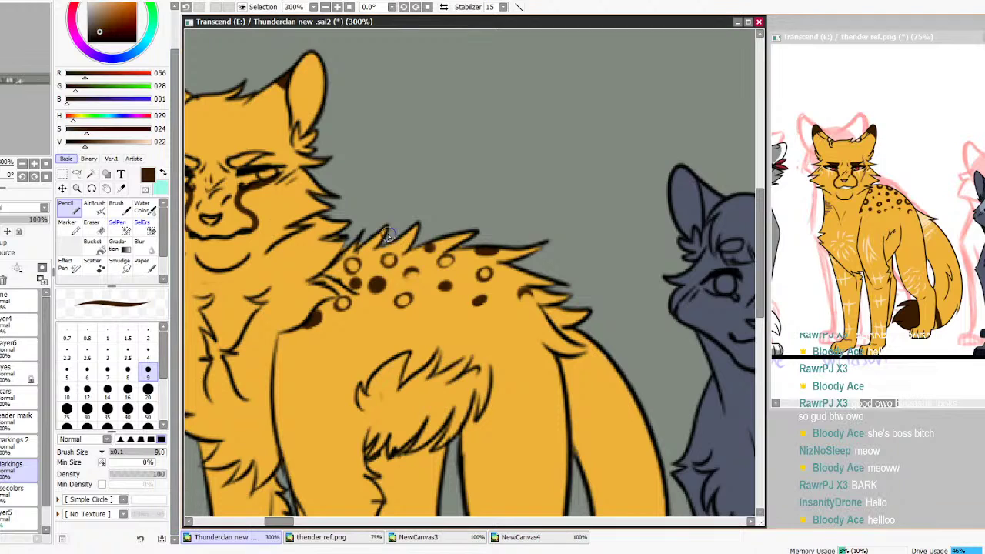
drag(404, 245, 409, 239)
Paint the golden cat's tail tip dark brown with a size 20 pencil, following the reference image
click(885, 215)
click(766, 305)
scroll(265, 421, down, 3)
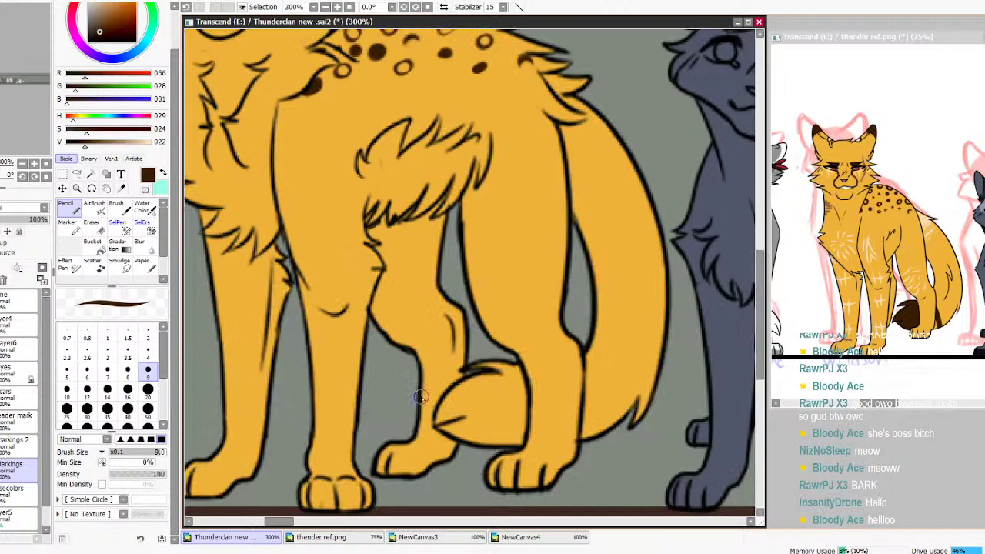
click(148, 391)
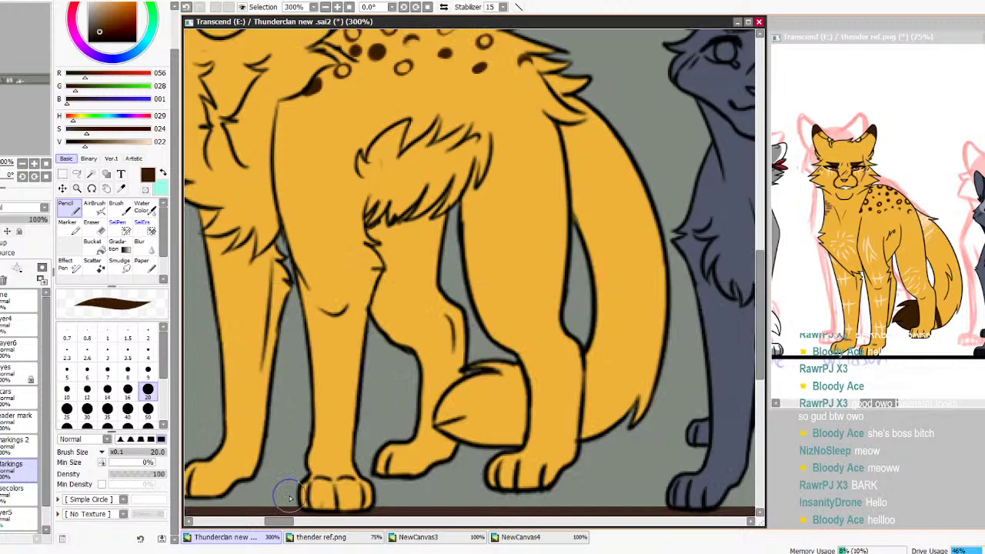
key(alt+Tab)
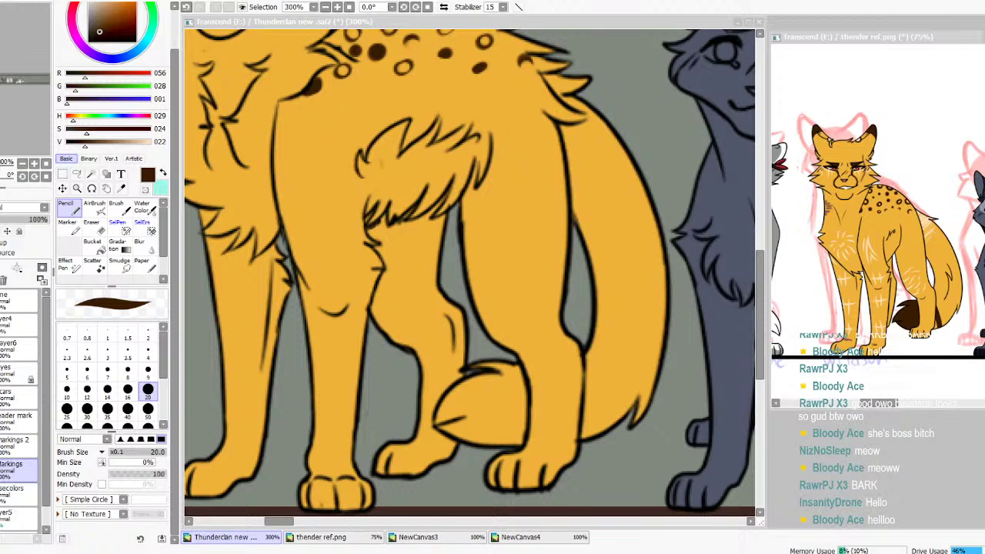
click(509, 324)
mouse_move(483, 419)
mouse_down()
mouse_move(481, 370)
mouse_move(457, 396)
mouse_move(477, 431)
mouse_move(512, 386)
mouse_up()
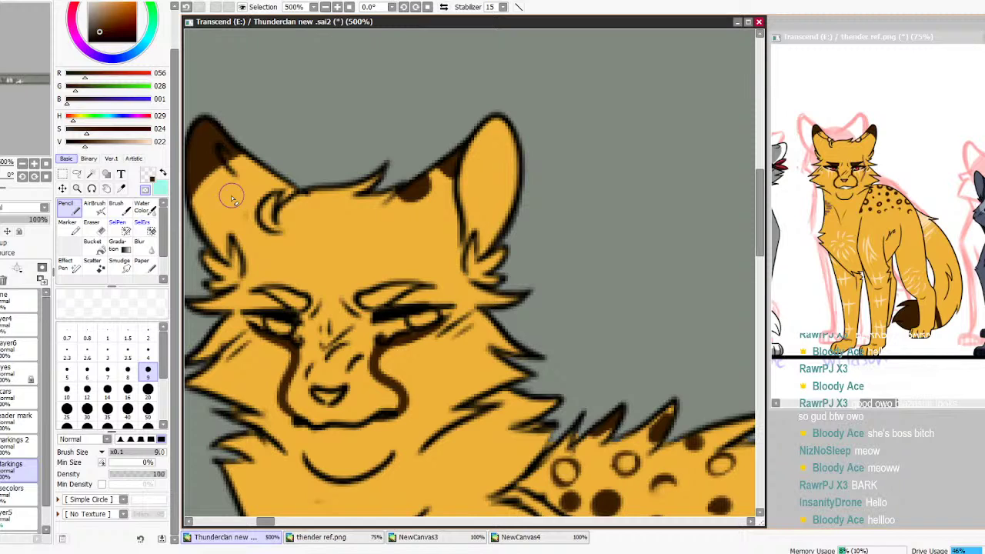
Add a dark brown spot at the inner base of the golden cat's dark-tipped ear and check the reference image
key(minus)
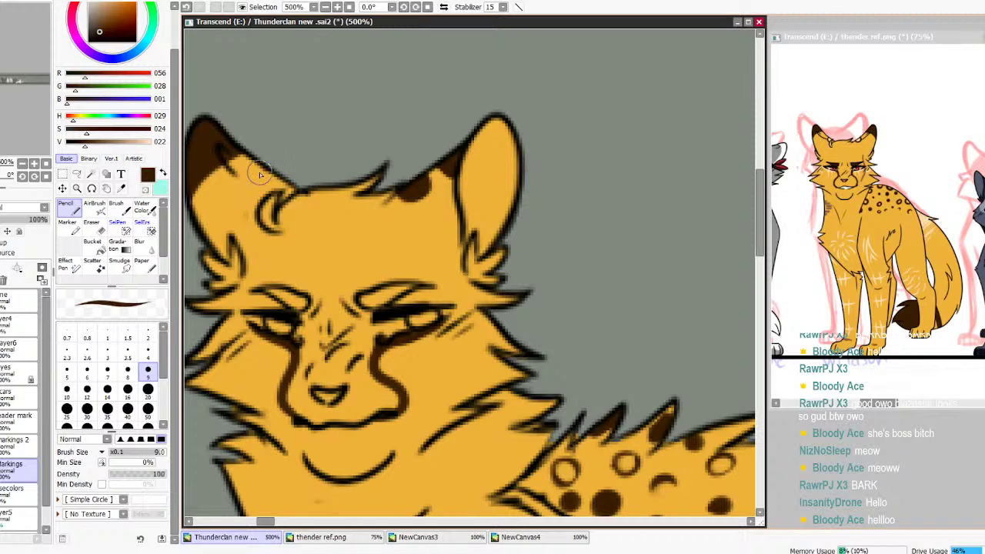
click(260, 176)
click(841, 133)
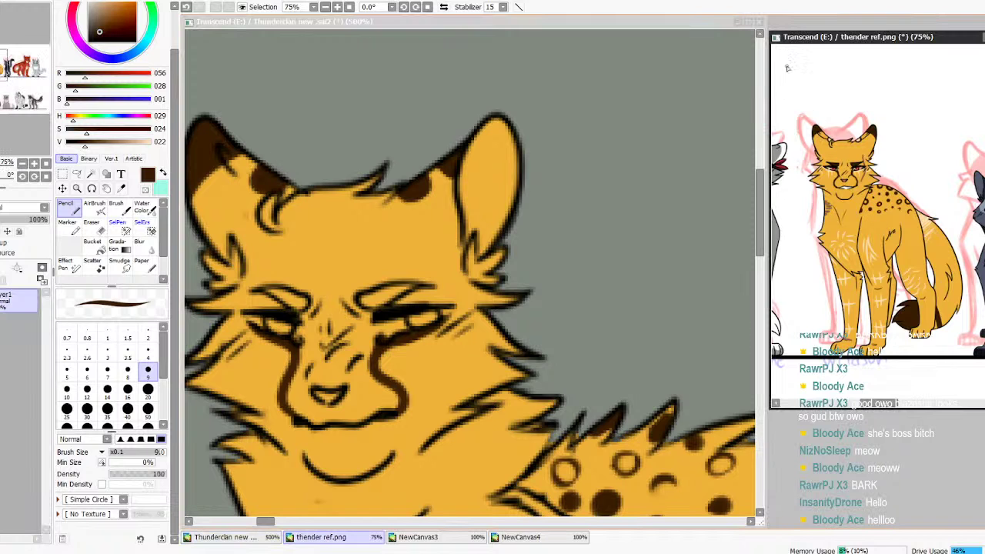
Sample the pale cream from the reference and paint cream bands beneath both of the golden cat's eyes on the markings 2 layer
scroll(891, 175, up, 4)
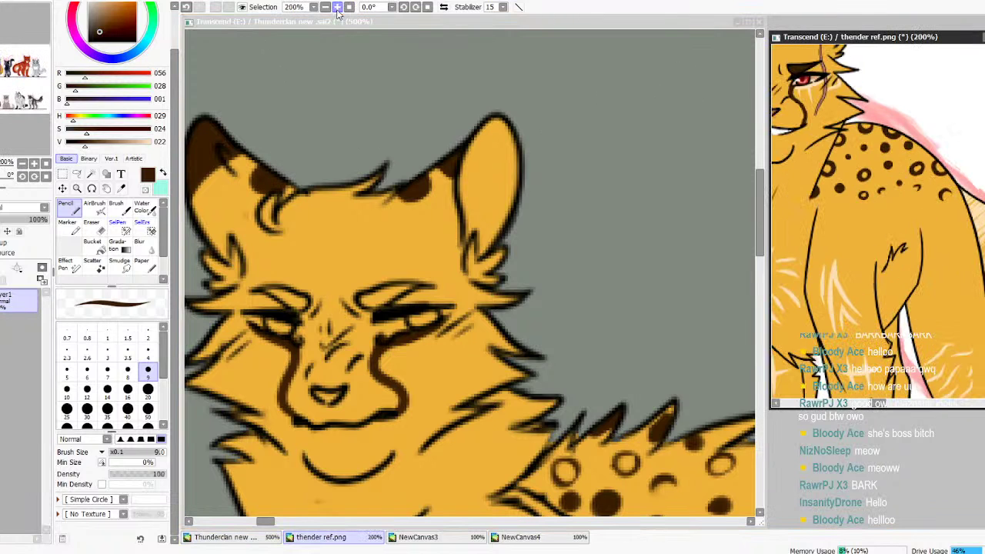
drag(884, 175, 884, 262)
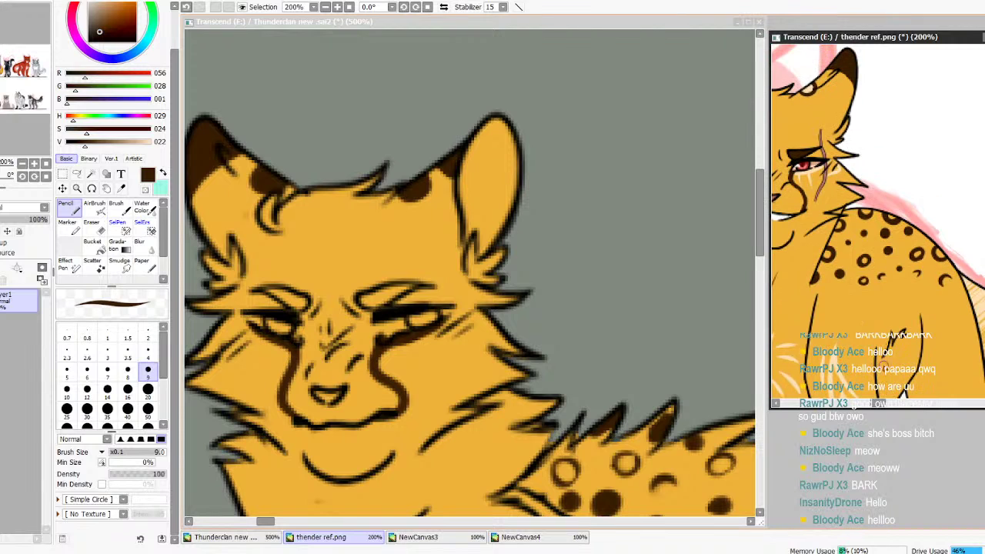
drag(881, 406, 873, 405)
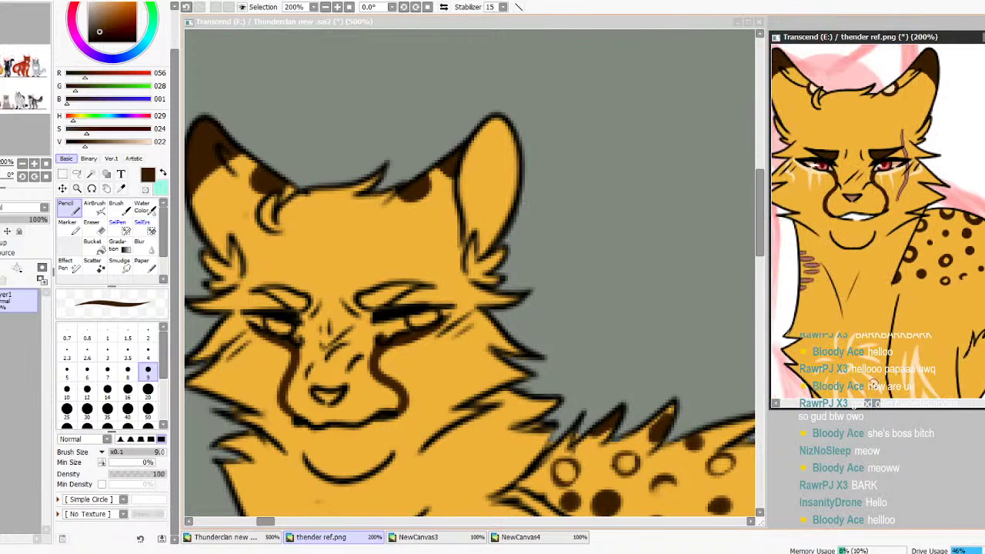
alt+click(874, 384)
click(645, 300)
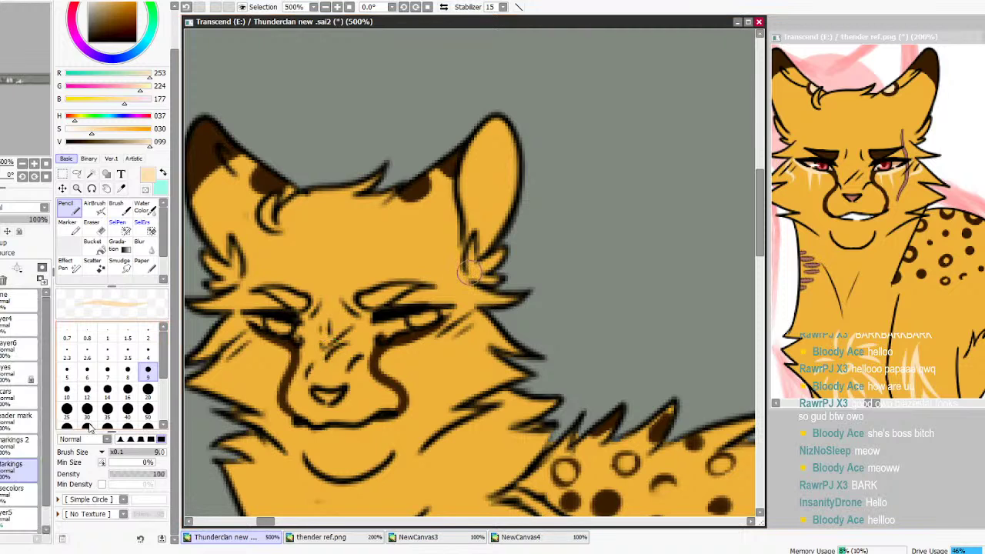
click(22, 444)
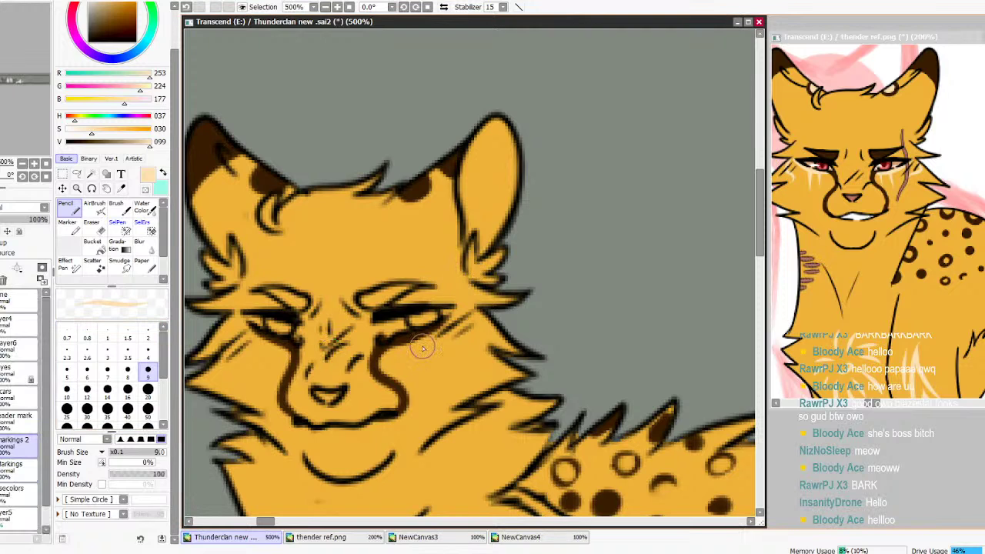
drag(380, 347, 425, 337)
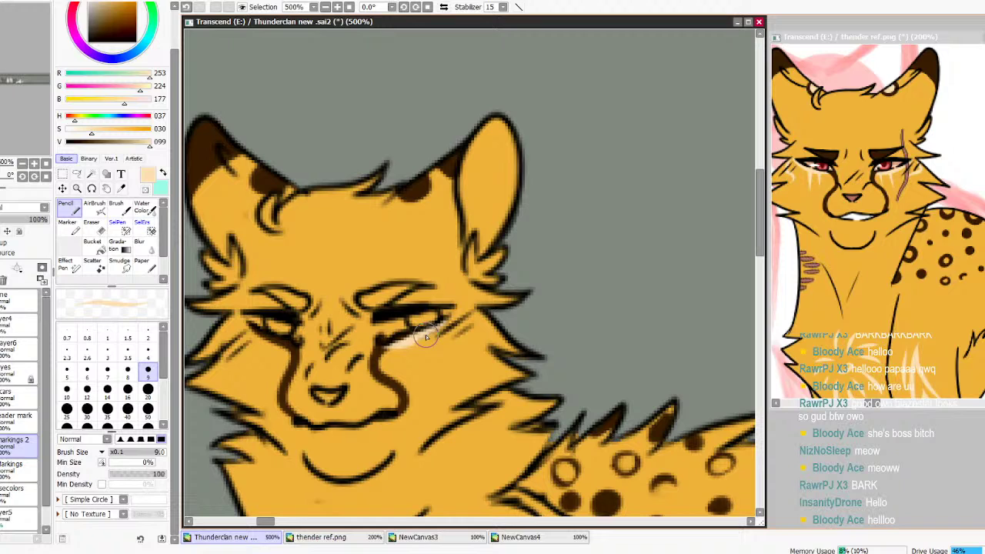
key(ctrl+z)
mouse_move(392, 343)
mouse_down()
mouse_move(450, 315)
mouse_move(396, 343)
mouse_move(430, 334)
mouse_up()
drag(248, 320, 291, 342)
key(ctrl+z)
drag(246, 320, 293, 344)
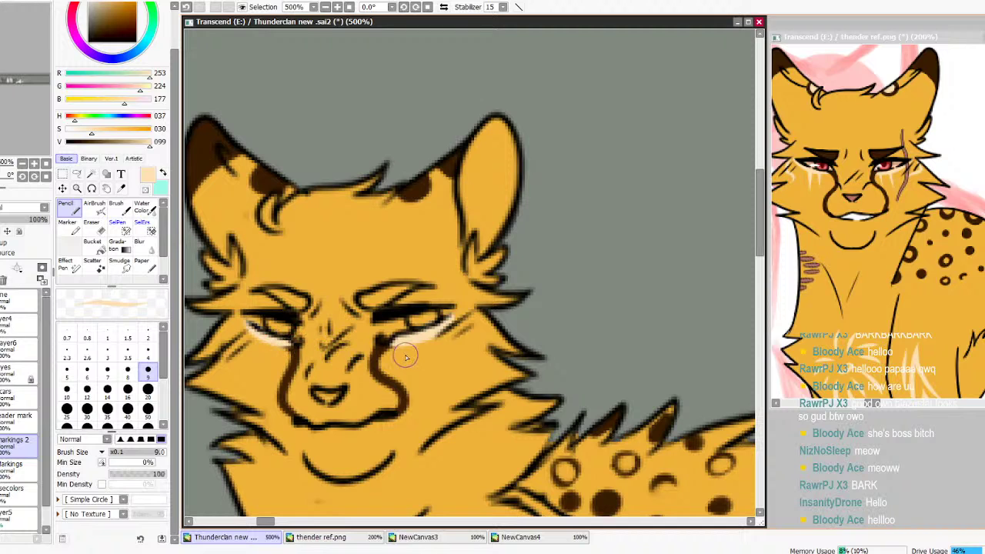
Paint cream streaks running down from the under-eye bands and cream strokes on both of the golden cat's cheeks
drag(413, 344, 431, 387)
key(ctrl+z)
drag(434, 337, 438, 370)
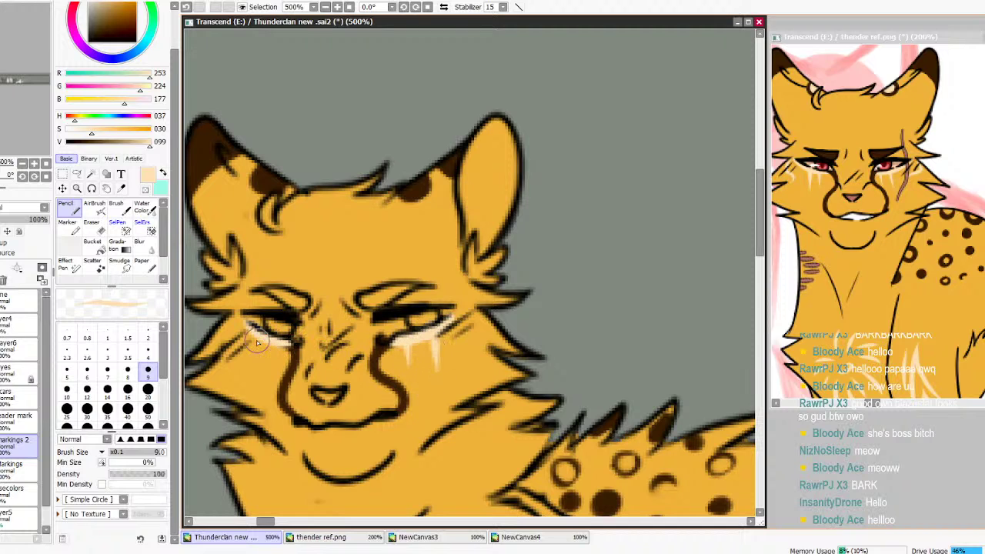
drag(278, 363, 277, 343)
drag(253, 377, 256, 337)
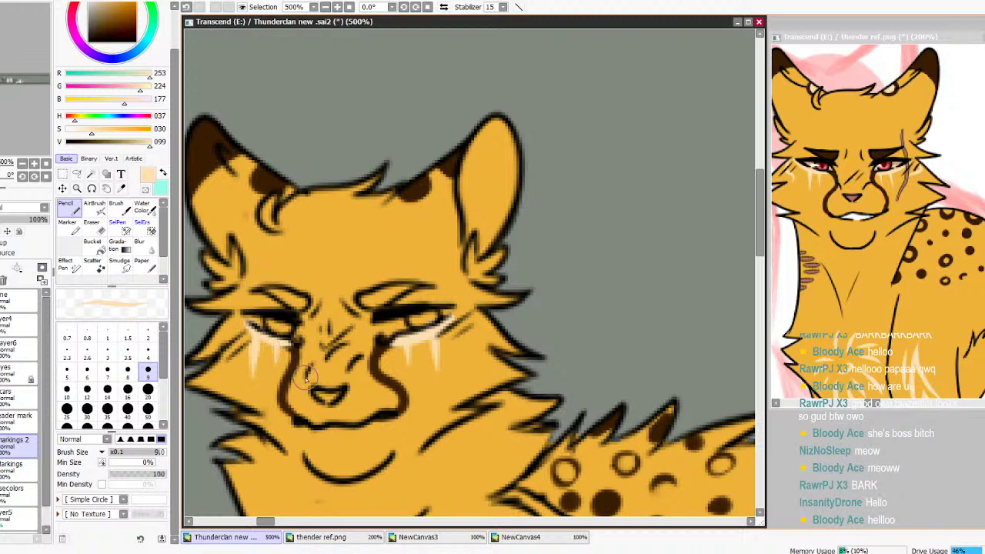
drag(483, 317, 457, 354)
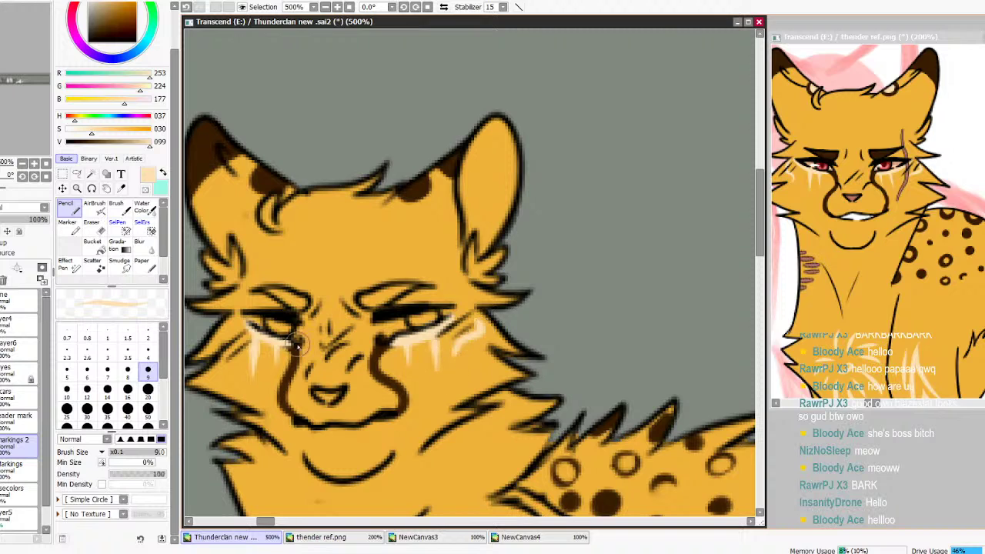
drag(239, 321, 238, 360)
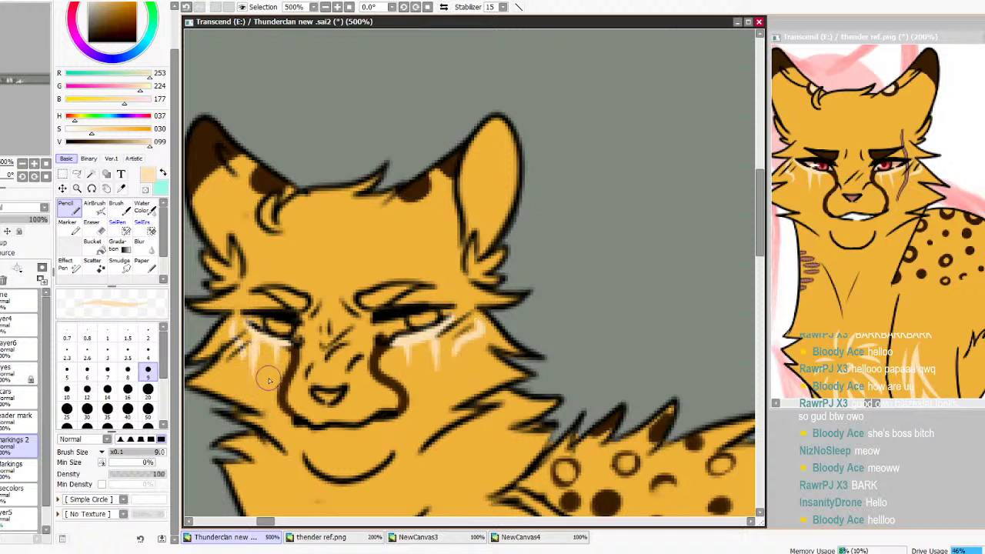
Paint cream centres in the dark brown spots at the inner base of both ears
drag(408, 185, 409, 183)
key(ctrl+z)
drag(267, 178, 267, 181)
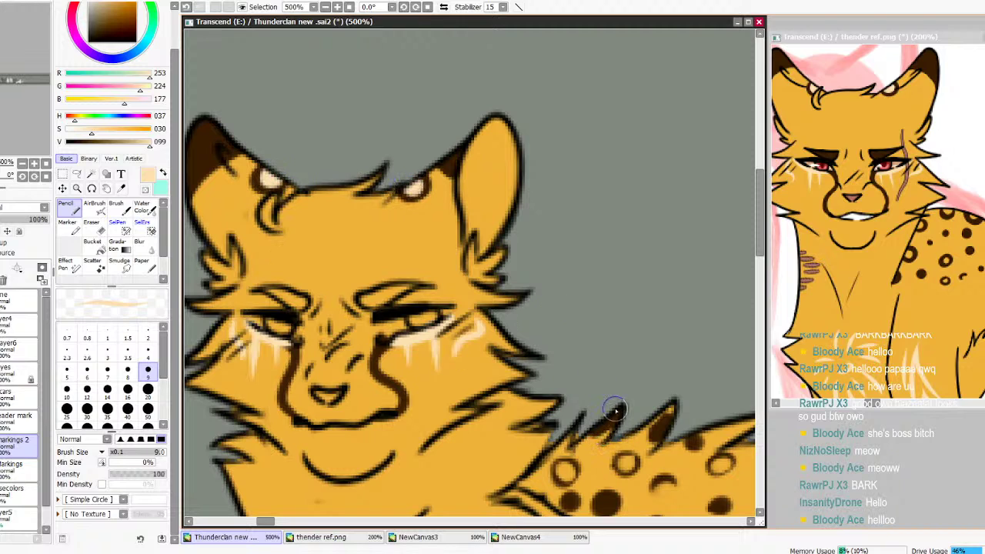
Paint two nested, upside-down V markings in cream on the upper part of the golden cat's nearer front leg, following the reference
drag(760, 219, 792, 312)
drag(984, 185, 984, 242)
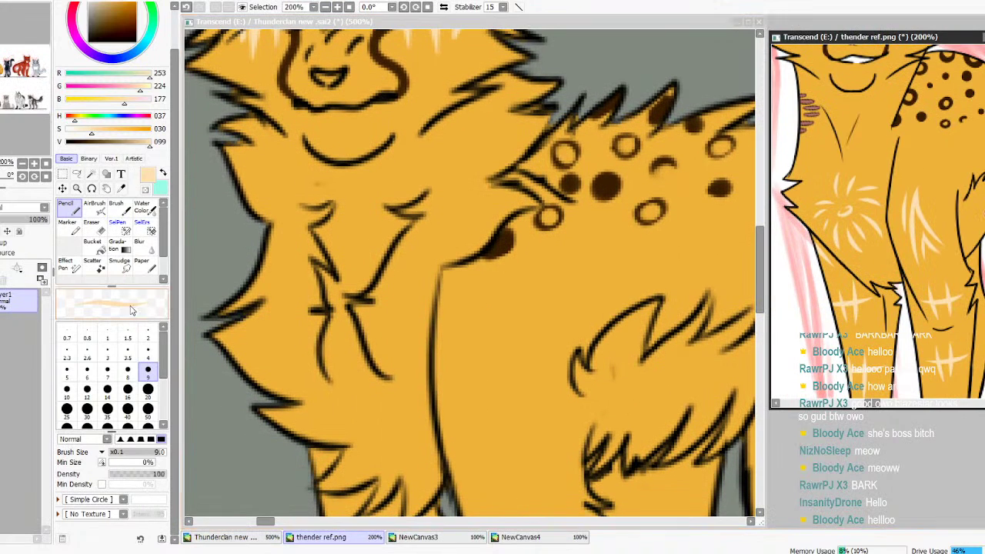
drag(759, 273, 758, 309)
drag(507, 385, 514, 223)
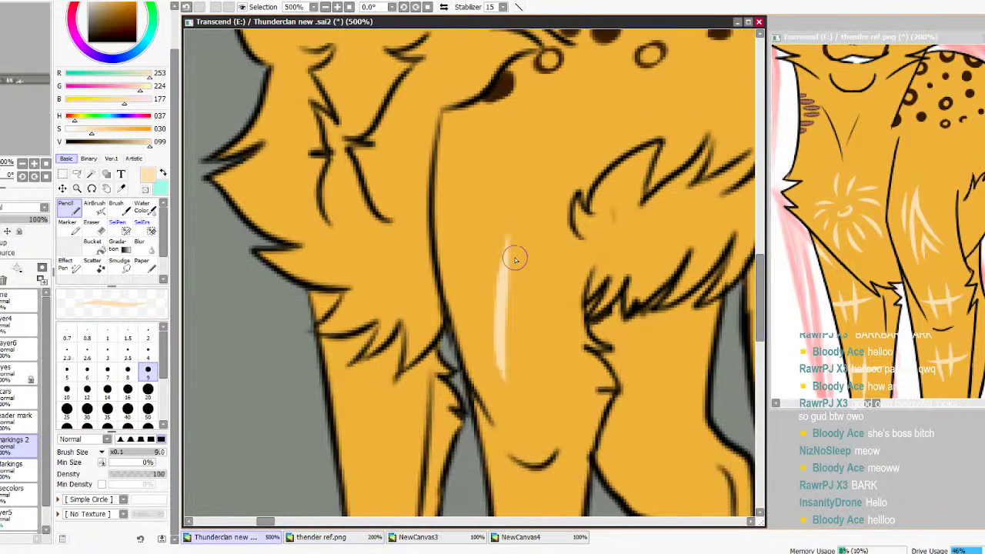
drag(572, 374, 516, 215)
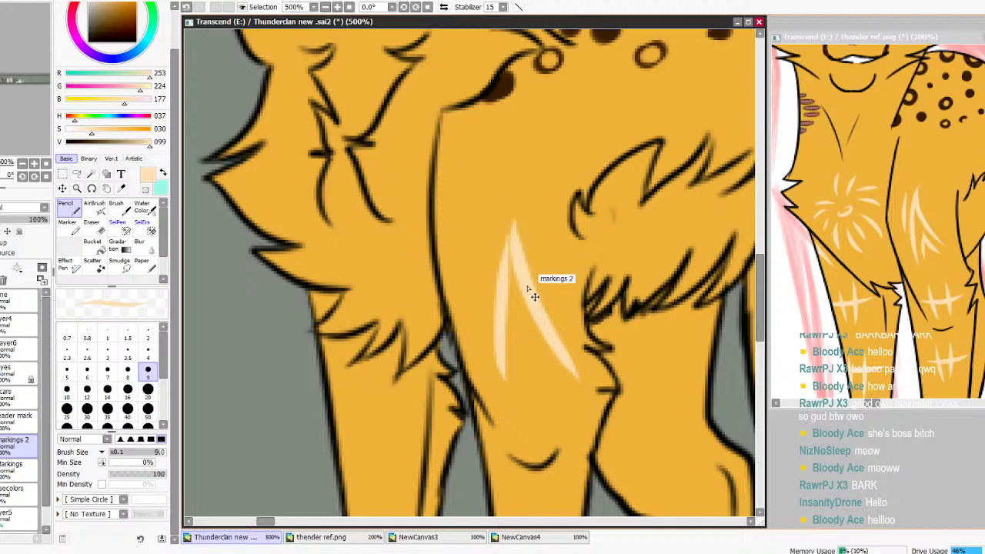
key(ctrl+z)
drag(562, 357, 510, 244)
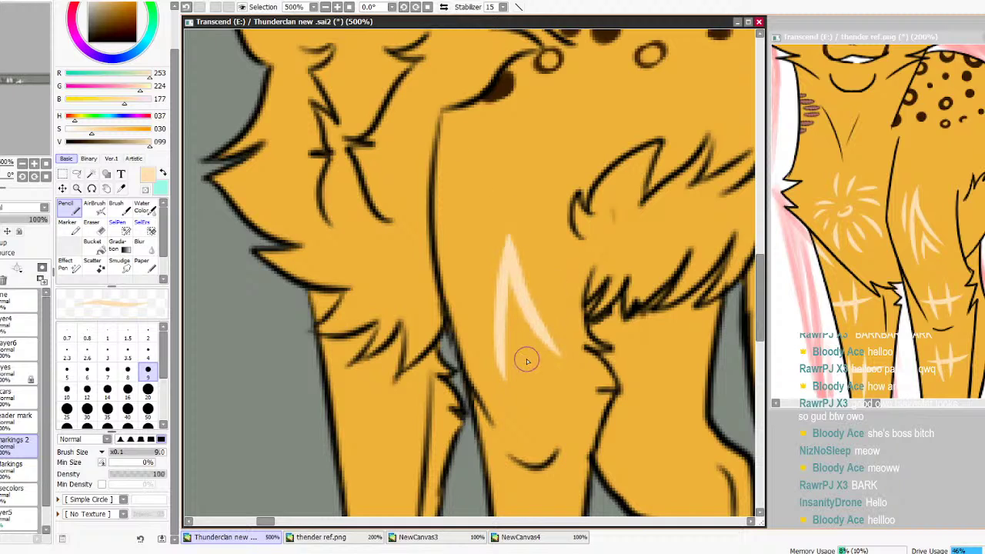
drag(515, 322, 533, 392)
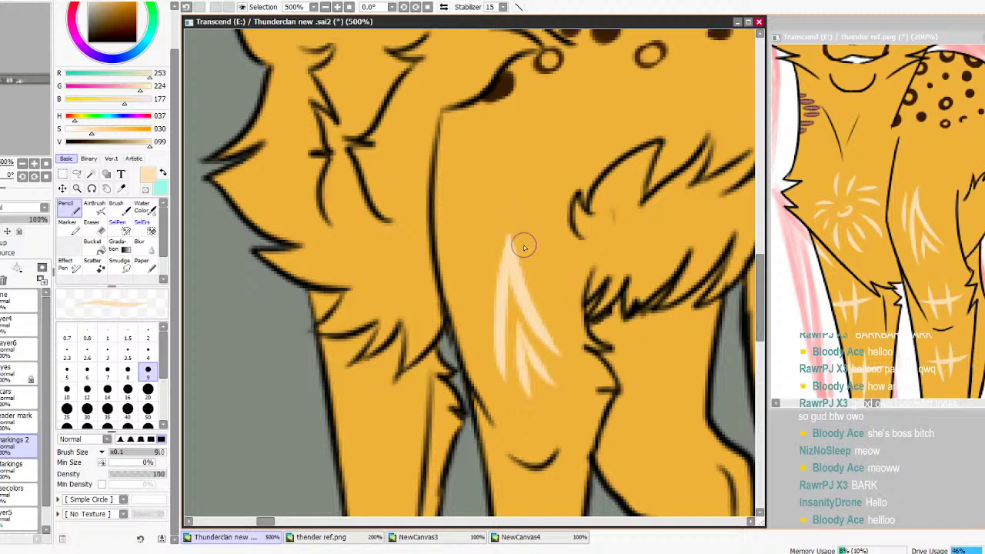
Add a short, slightly curved cream stroke along the chest side of the nested V markings
drag(478, 198, 463, 311)
key(ctrl+z)
drag(487, 213, 471, 350)
key(ctrl+z)
drag(492, 225, 482, 311)
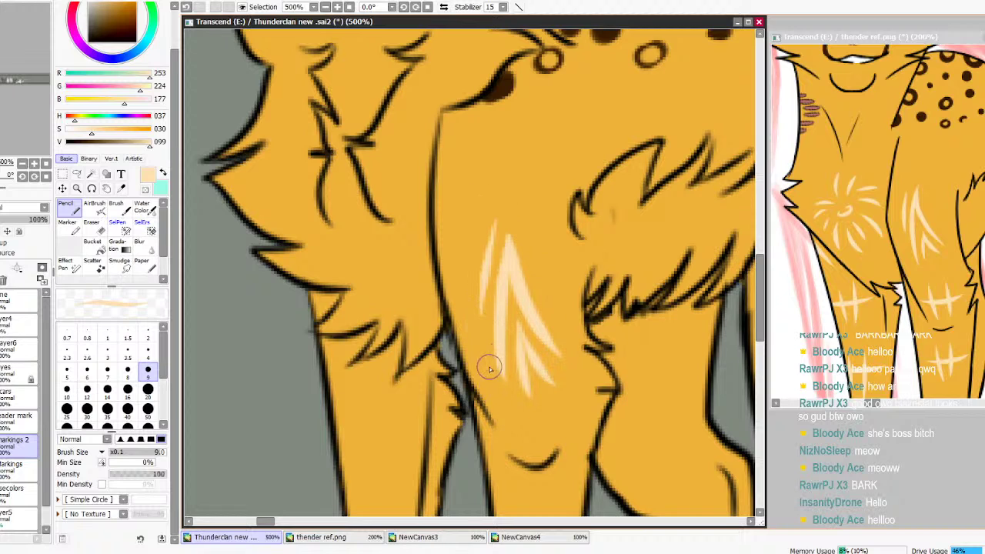
Try painting a cream crosshatch marking just above the paw of the nearer front leg, following the reference
drag(761, 292, 758, 330)
click(885, 231)
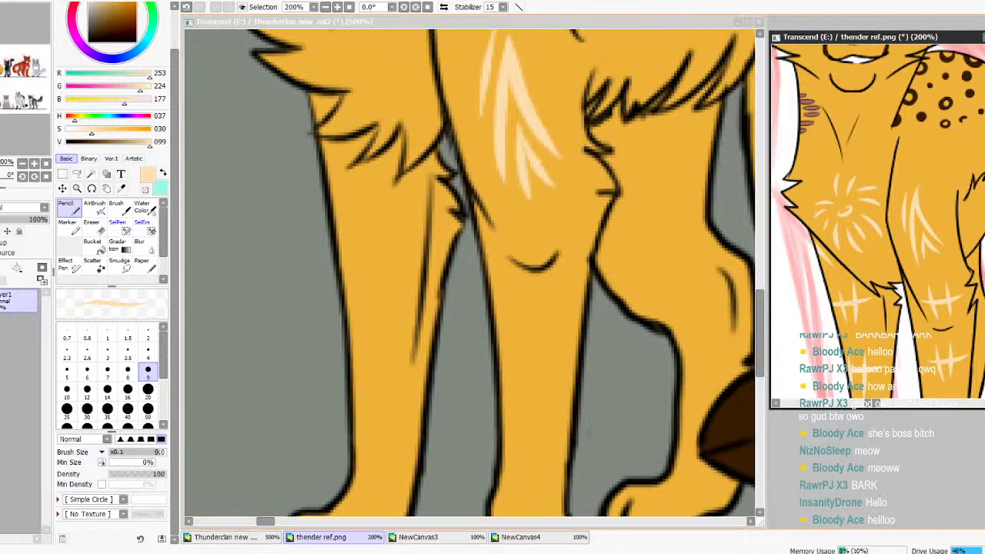
scroll(814, 321, down, 5)
scroll(813, 320, up, 1)
drag(762, 317, 760, 343)
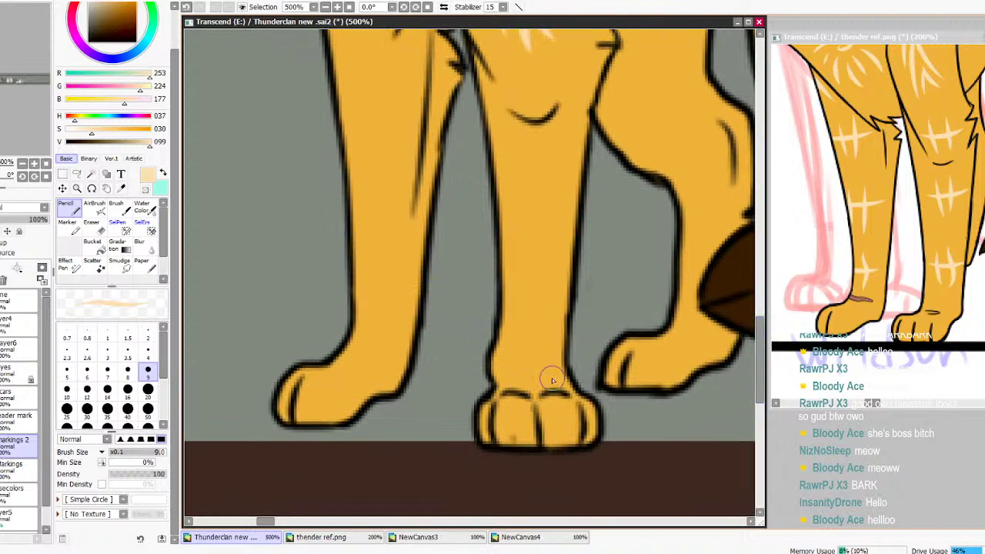
drag(502, 336, 564, 333)
key(ctrl+z)
drag(500, 330, 569, 335)
mouse_move(516, 294)
mouse_down()
mouse_move(522, 343)
mouse_move(542, 359)
mouse_up()
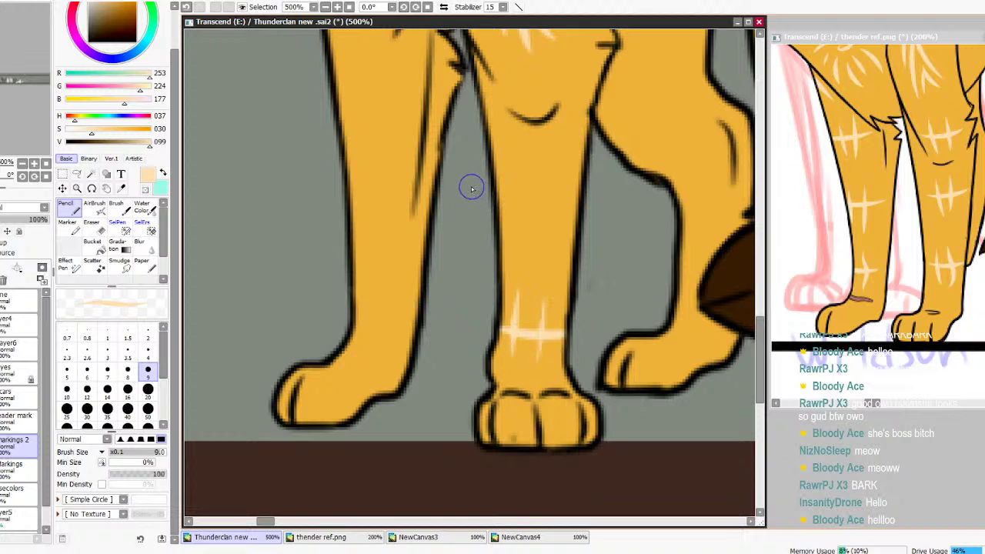
key(ctrl+z)
key(ctrl+z)
key(ctrl+z)
key(ctrl+z)
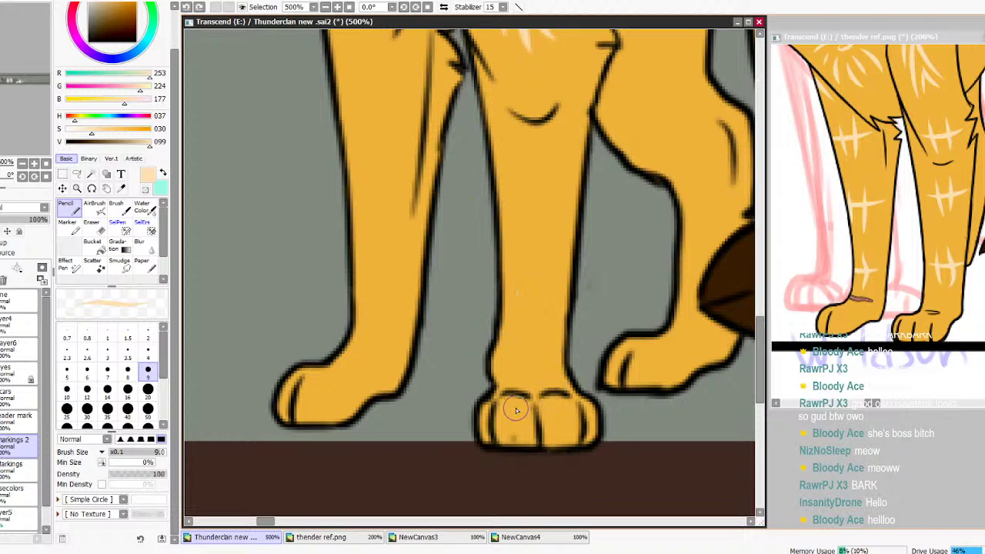
Try painting two slanted cream cross markings along the lower part of the nearer front leg
mouse_move(762, 315)
mouse_down()
mouse_move(761, 230)
mouse_move(760, 327)
mouse_up()
mouse_move(523, 274)
mouse_down()
mouse_move(612, 193)
mouse_move(551, 296)
mouse_up()
mouse_move(535, 369)
mouse_down()
mouse_move(500, 317)
mouse_move(513, 371)
mouse_up()
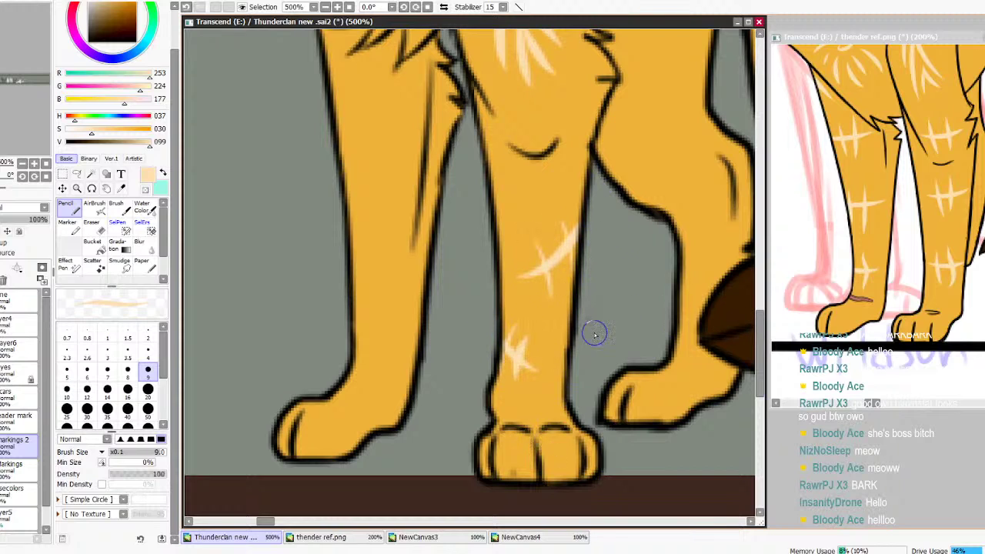
Paint cream socks over the lower legs and paws of both front legs, filling them with a size 20 pencil
click(324, 7)
click(324, 7)
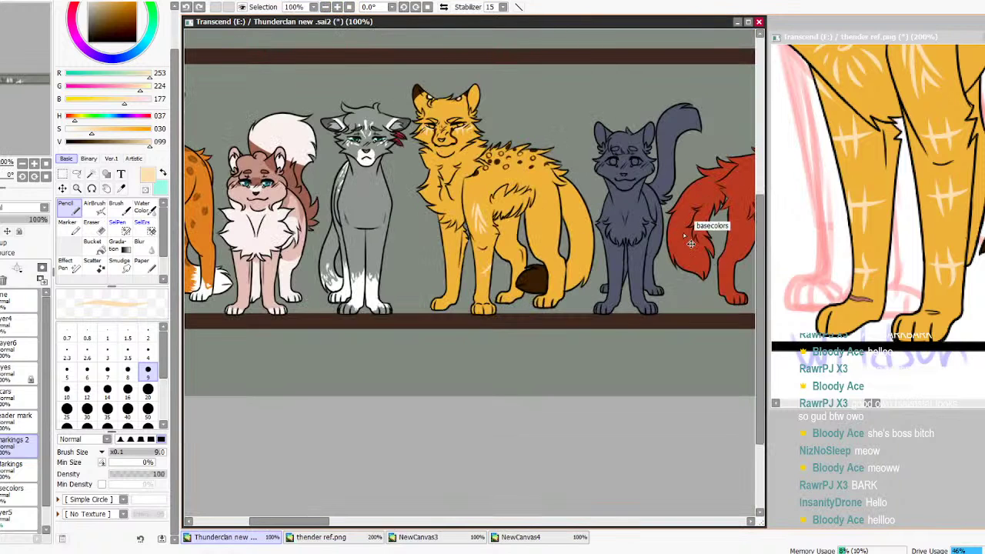
scroll(715, 245, up, 2)
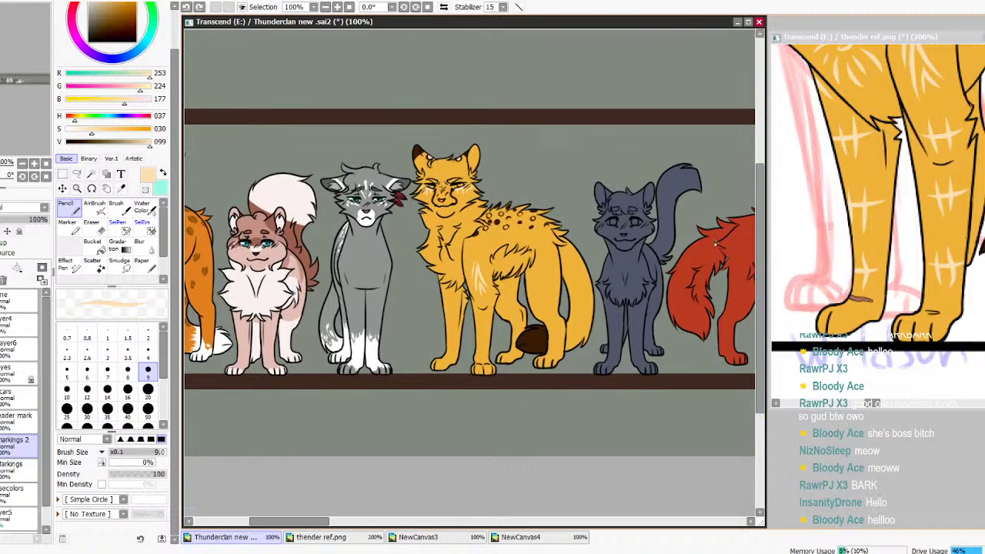
click(337, 7)
click(337, 7)
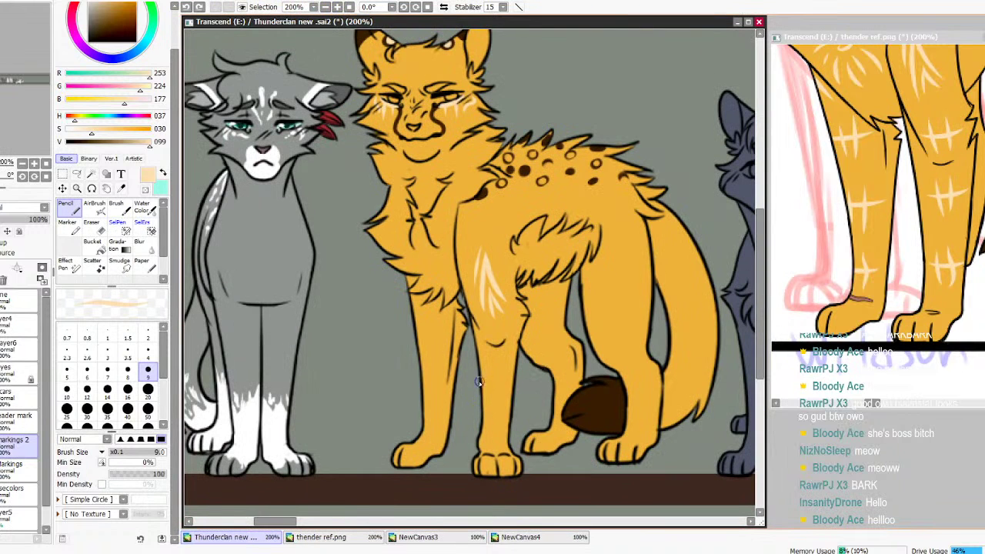
drag(483, 388, 512, 391)
click(148, 389)
mouse_move(504, 397)
mouse_down()
mouse_move(495, 427)
mouse_move(483, 417)
mouse_move(492, 406)
mouse_move(486, 459)
mouse_move(490, 413)
mouse_move(504, 479)
mouse_move(514, 456)
mouse_up()
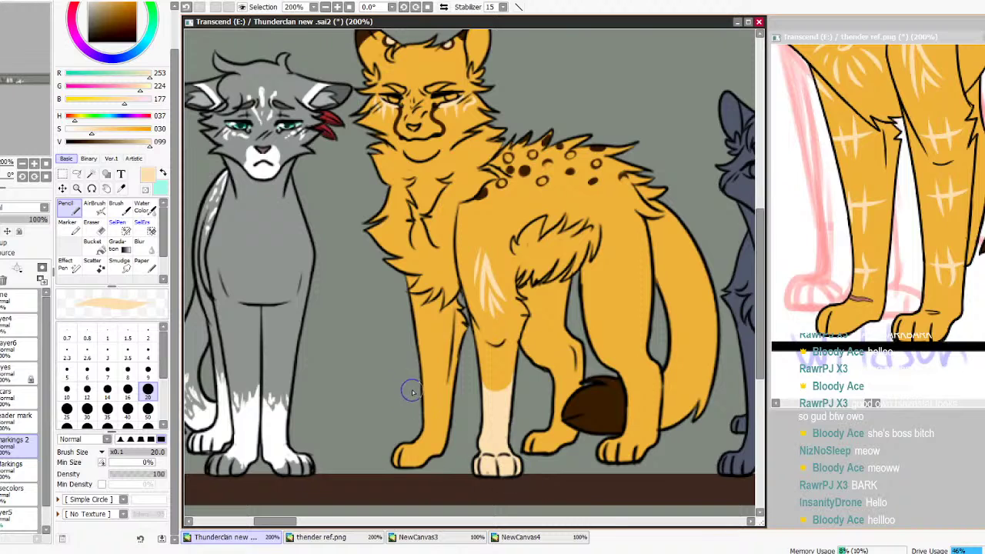
mouse_move(462, 366)
mouse_down()
mouse_move(450, 388)
mouse_move(417, 391)
mouse_move(407, 374)
mouse_move(445, 399)
mouse_move(403, 478)
mouse_move(449, 426)
mouse_move(436, 455)
mouse_move(412, 447)
mouse_move(380, 473)
mouse_move(407, 472)
mouse_up()
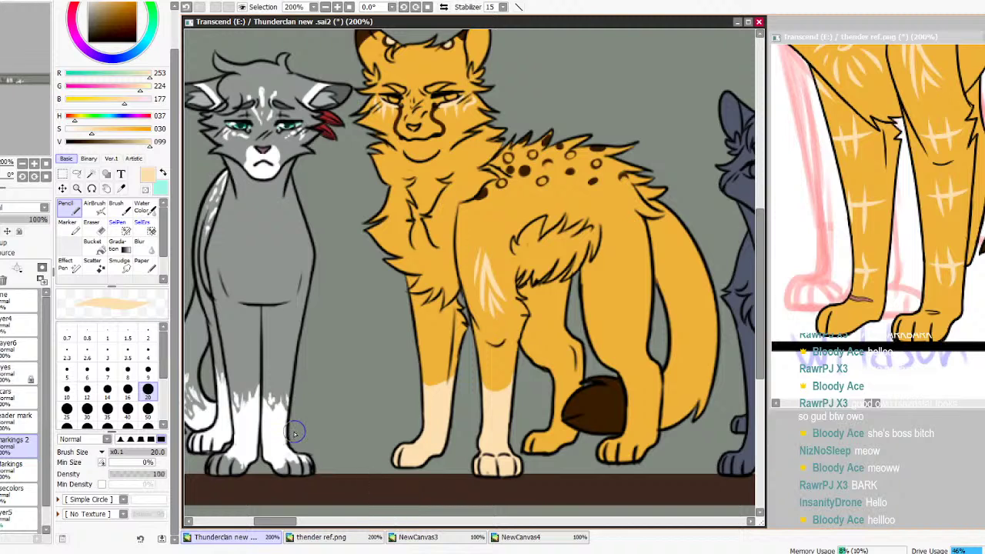
Paint a thin cream band above the sock on each front leg with a size 9 pencil
click(147, 370)
key(alt+Tab)
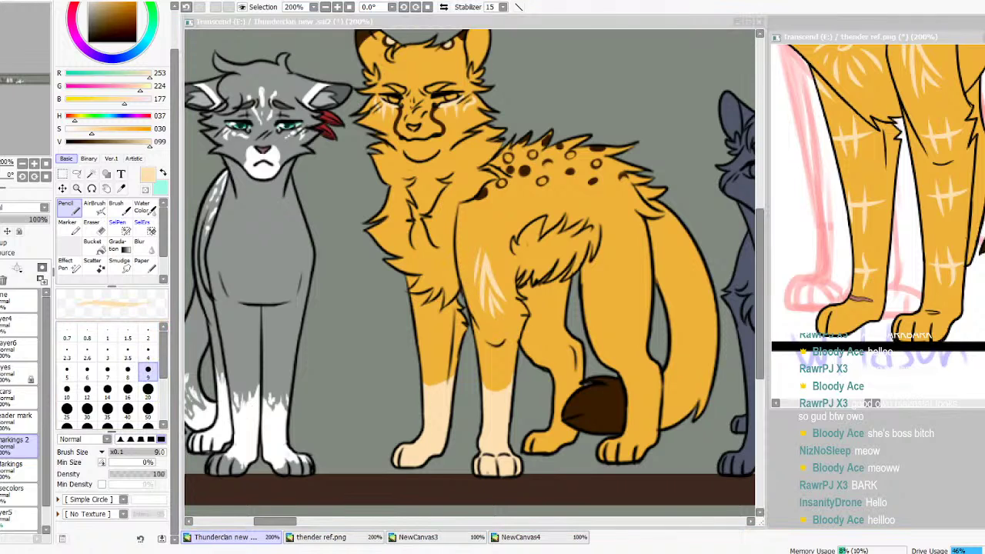
click(283, 477)
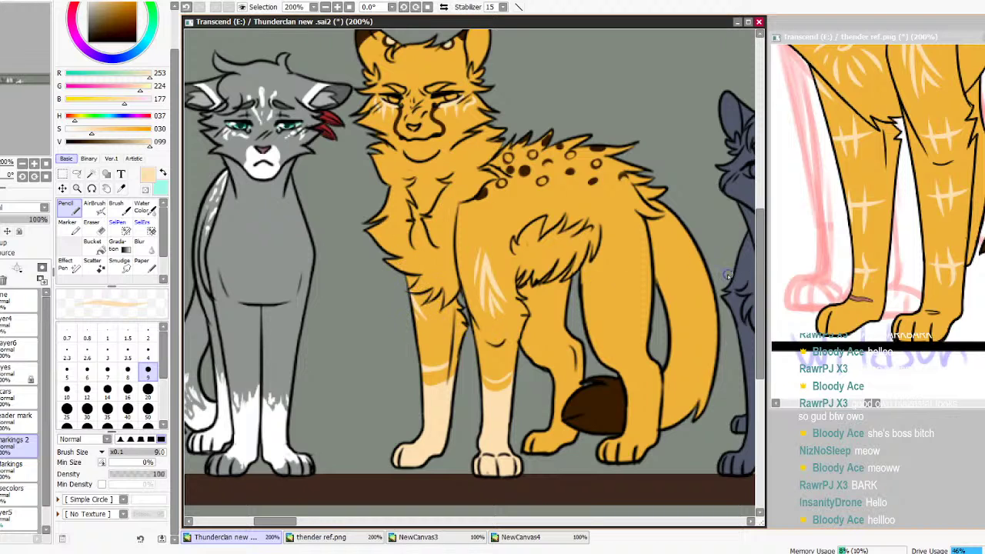
Paint wavy cream stripes on the golden cat's hind thigh and diagonal cream hatching around the rump, following the reference
mouse_move(761, 303)
mouse_down()
mouse_move(764, 280)
mouse_move(766, 306)
mouse_up()
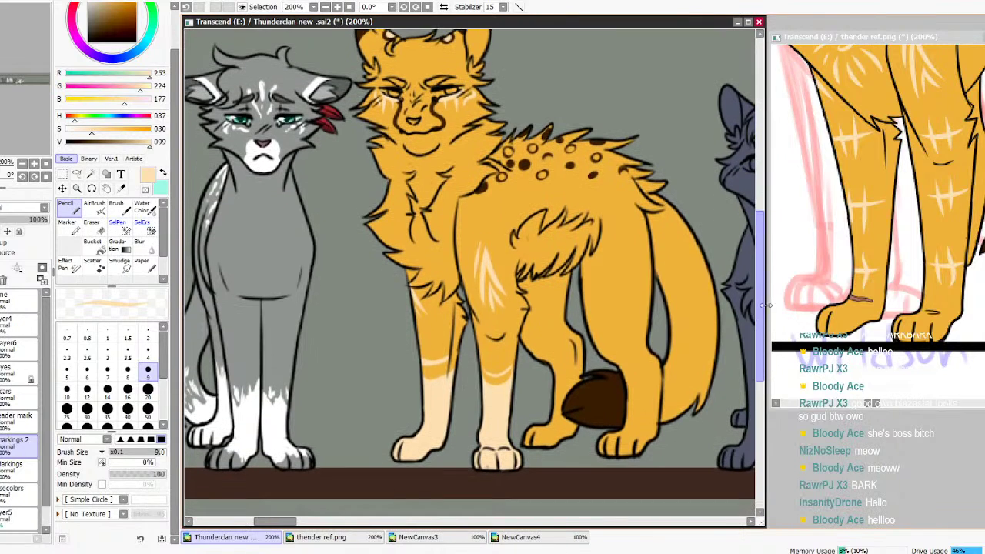
click(881, 406)
drag(873, 407, 886, 406)
click(627, 286)
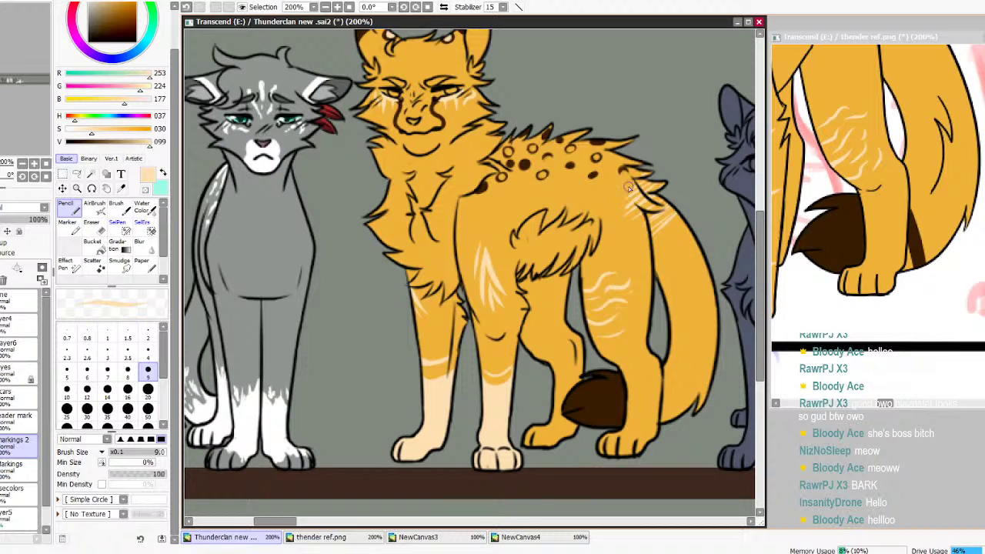
Extend the diagonal cream hatching across the base of the golden cat's tail, following the reference
drag(644, 247, 672, 238)
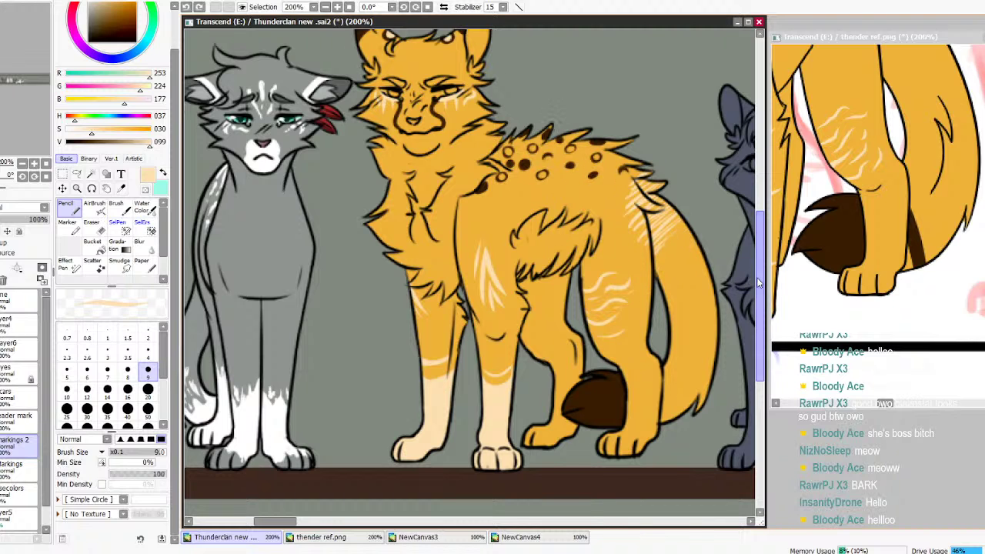
drag(758, 283, 758, 262)
drag(984, 254, 983, 223)
click(677, 339)
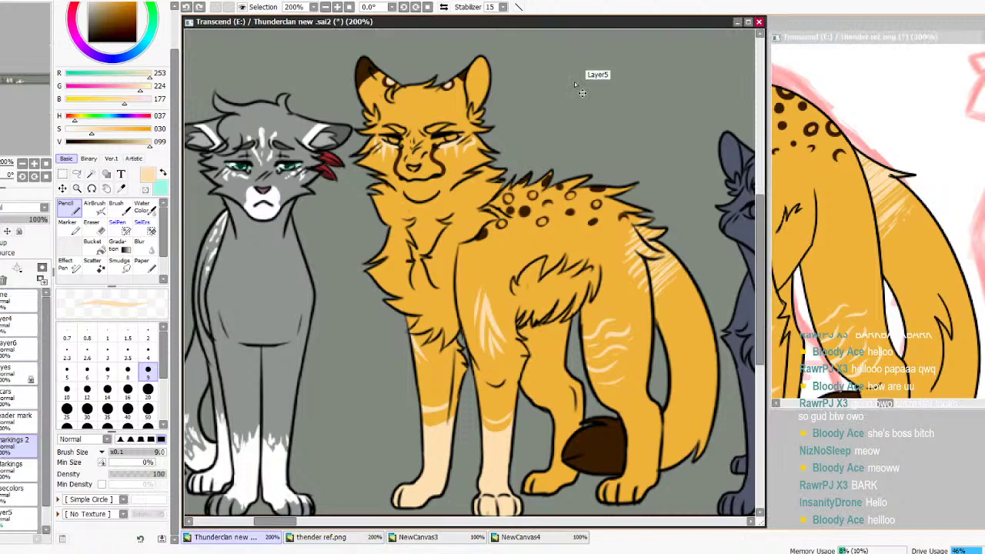
drag(658, 285, 698, 256)
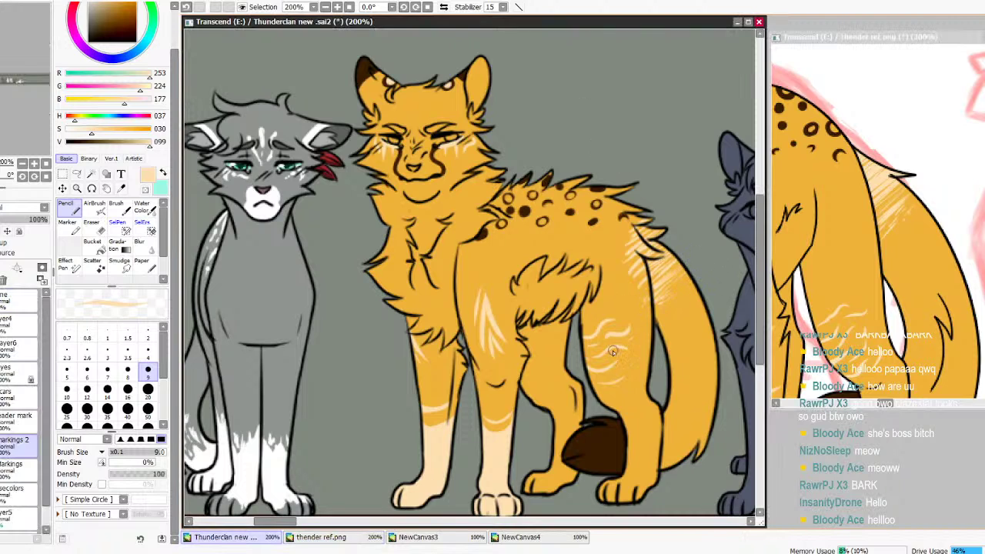
Erase the cream hatching from the rump and, with a size 20 eraser, the wavy stripes from the hind thigh
key(e)
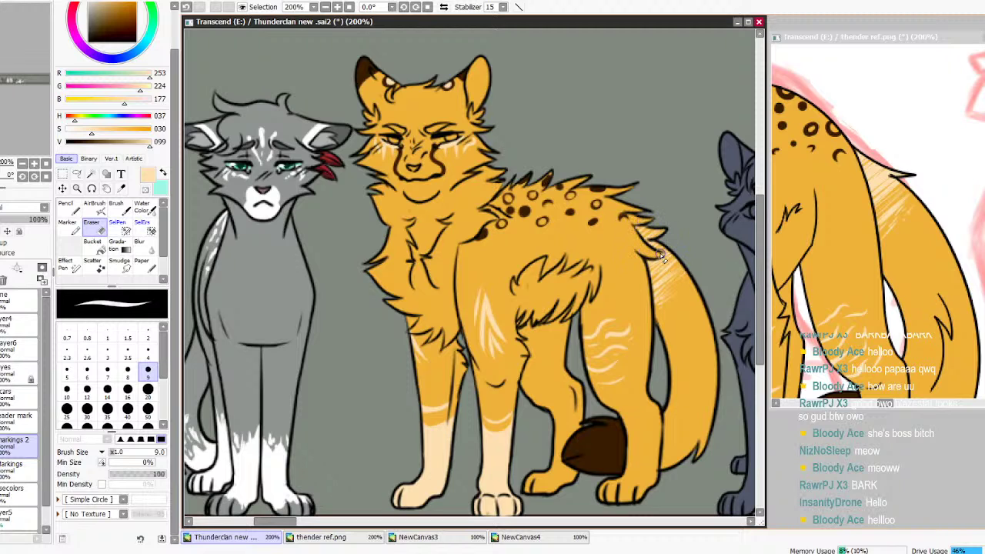
click(77, 211)
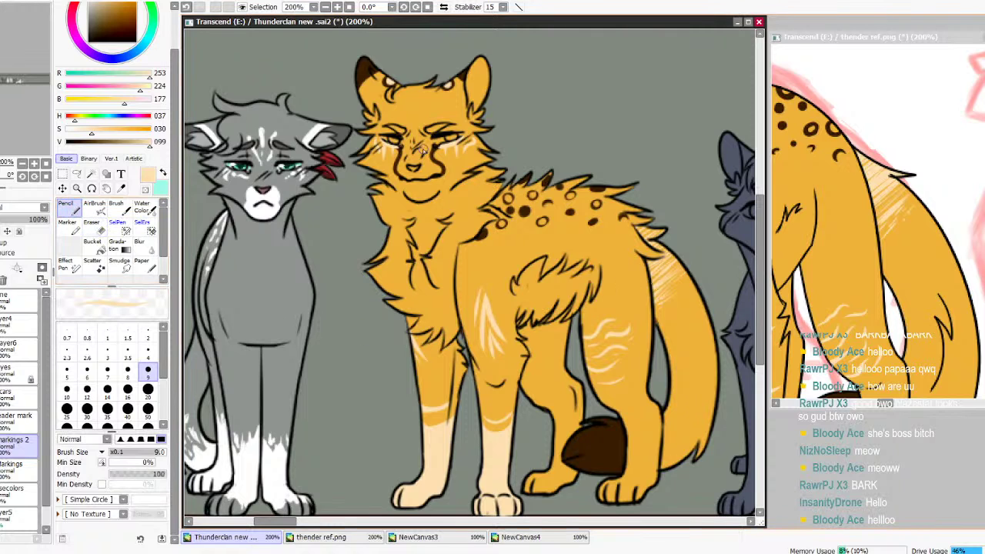
click(97, 229)
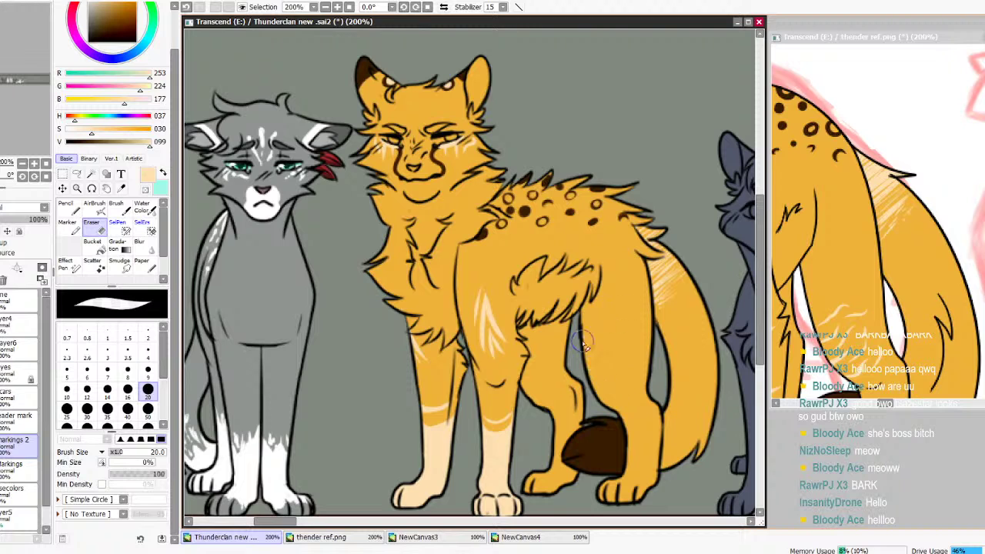
click(70, 210)
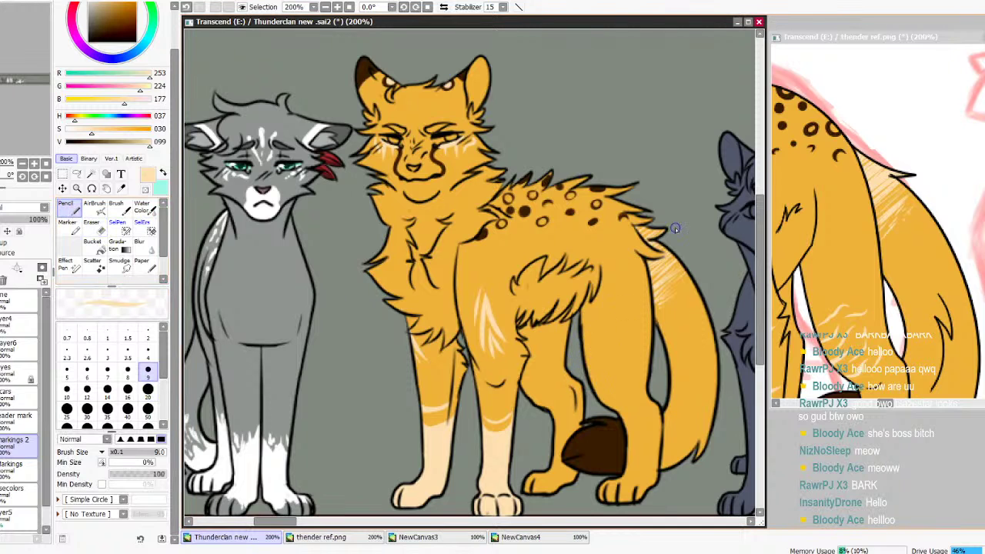
Paint thin cream bands across both hind legs of the yellow cat, just above the ankles
scroll(737, 430, down, 3)
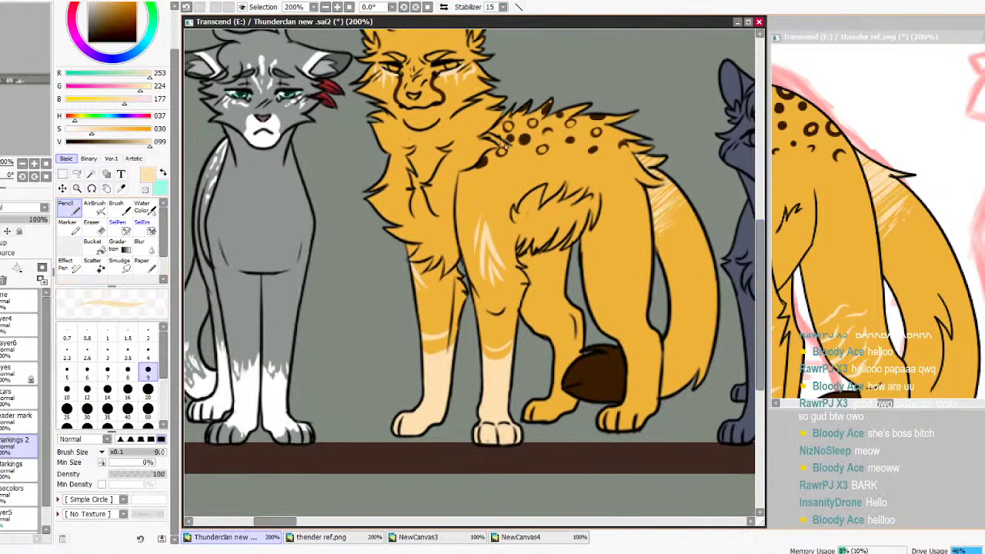
drag(615, 344, 651, 333)
key(ctrl+z)
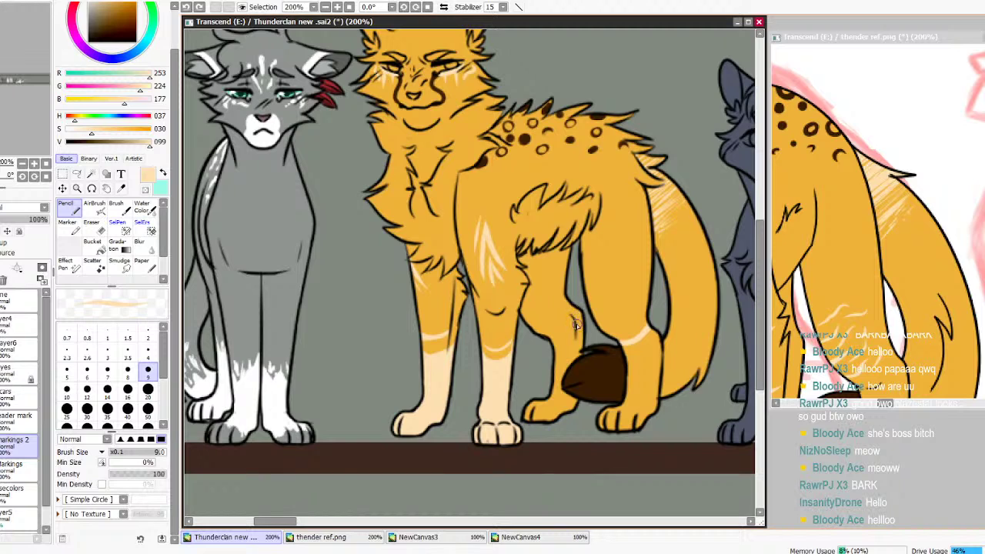
drag(552, 343, 569, 333)
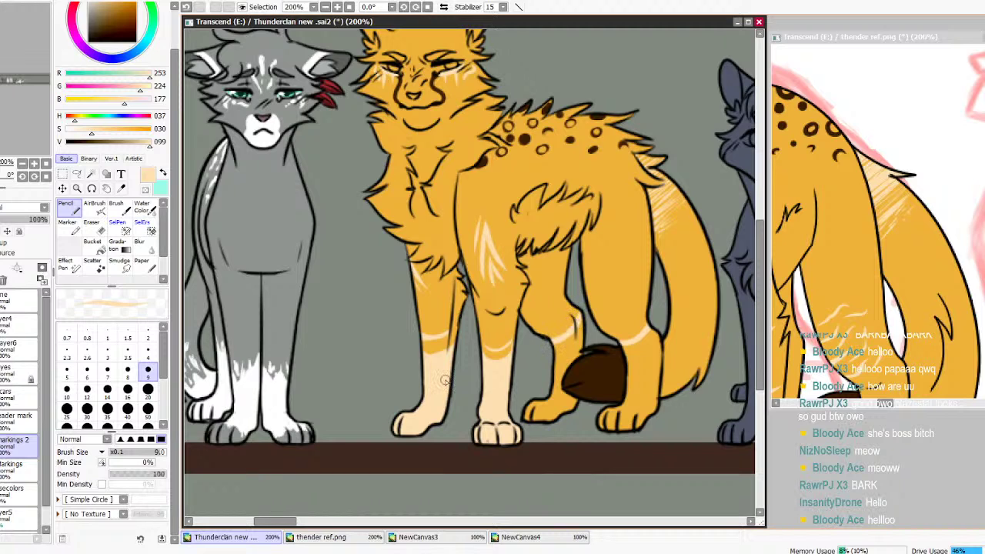
Fill both hind feet and lower legs of the yellow cat with solid cream socks using a size 20 pencil
click(147, 391)
mouse_move(530, 419)
mouse_down()
mouse_move(557, 395)
mouse_move(551, 386)
mouse_move(585, 316)
mouse_move(571, 352)
mouse_up()
key(e)
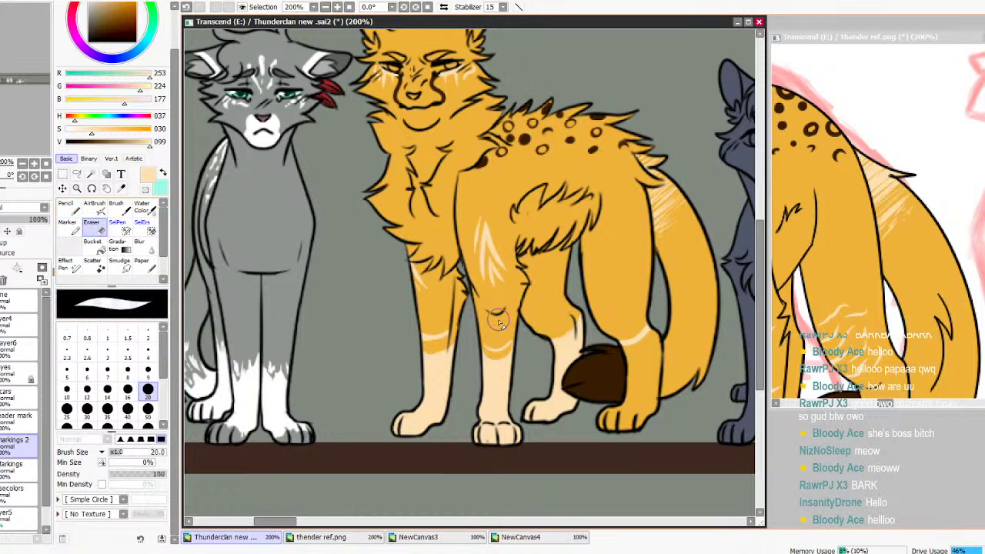
click(68, 208)
mouse_move(642, 351)
mouse_down()
mouse_move(647, 419)
mouse_move(634, 431)
mouse_move(632, 415)
mouse_move(598, 423)
mouse_move(628, 415)
mouse_move(639, 387)
mouse_move(632, 402)
mouse_move(643, 351)
mouse_move(624, 346)
mouse_move(632, 374)
mouse_up()
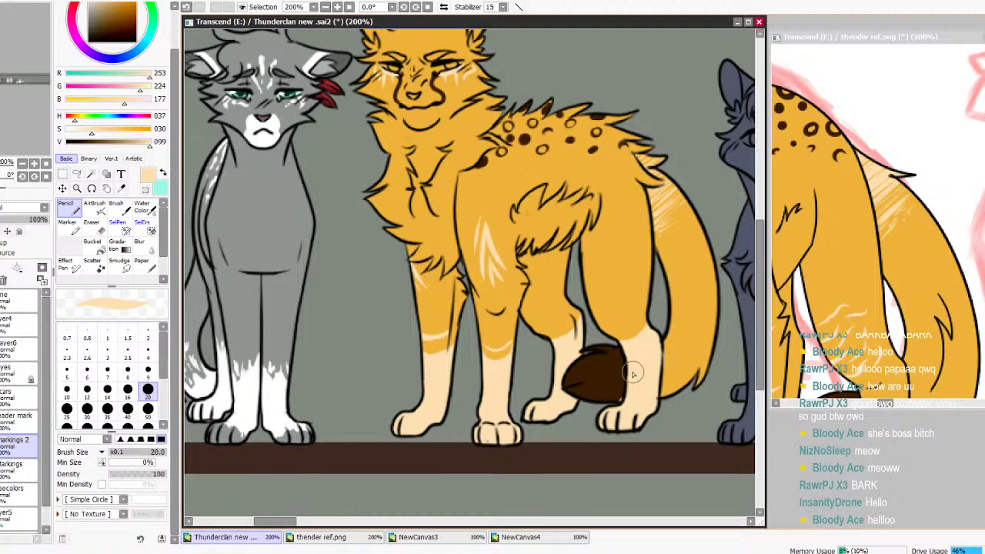
Add fine cream fur strokes above the socks on both hind legs of the yellow cat
alt+click(607, 377)
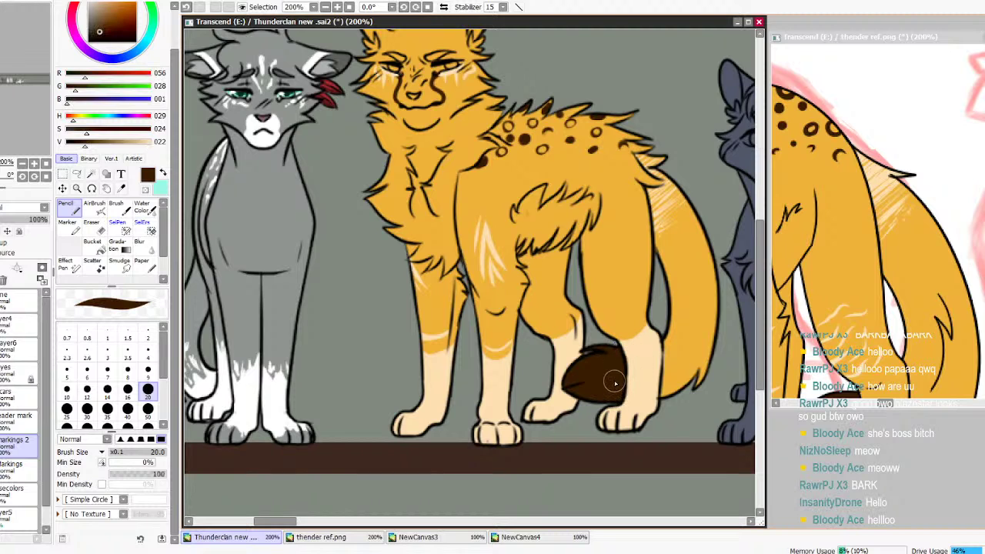
alt+click(646, 387)
mouse_move(613, 329)
mouse_down()
mouse_move(652, 311)
mouse_move(644, 320)
mouse_up()
key(ctrl+z)
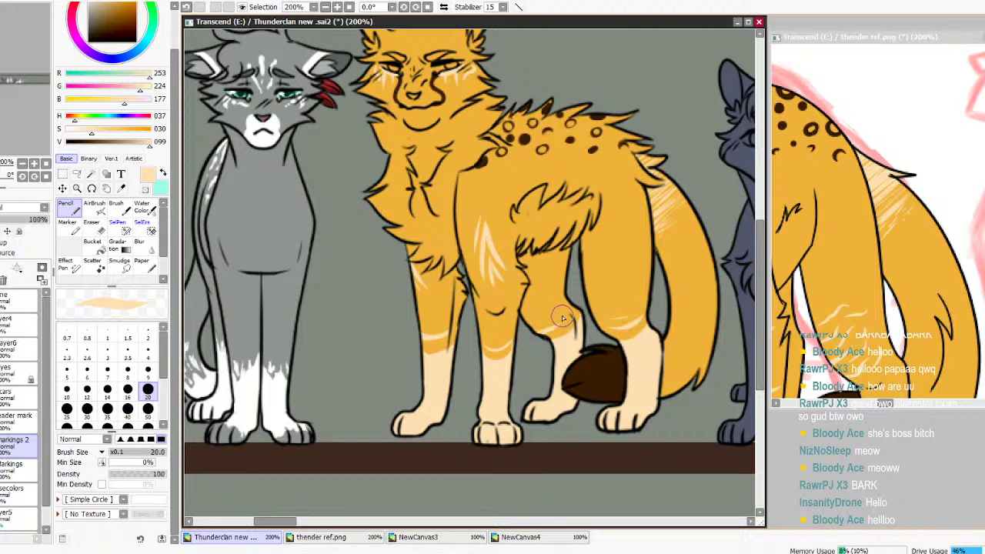
key(ctrl+z)
drag(543, 319, 519, 321)
Dot about ten dark brown spots, sampled from the back markings, down the yellow cat's near hind leg and haunch
alt+click(525, 141)
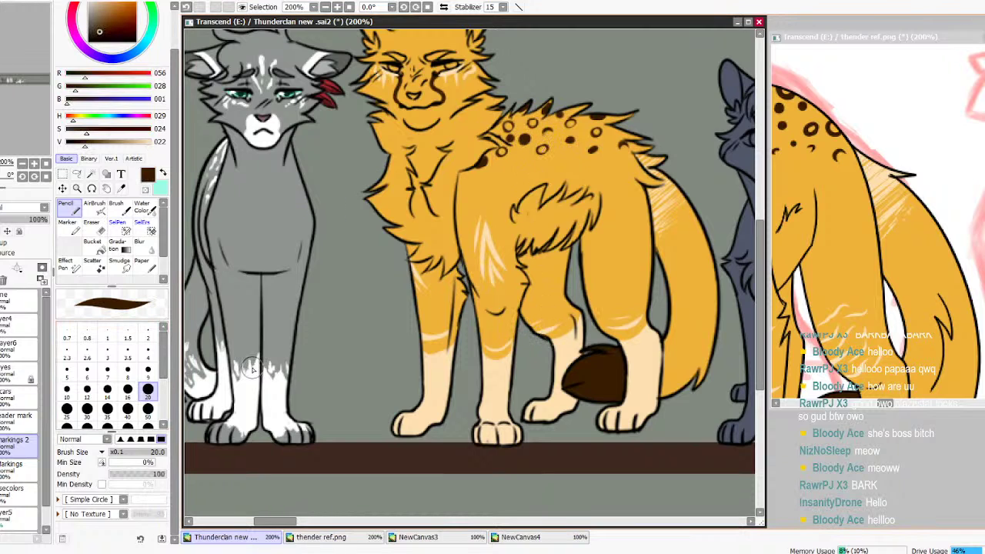
click(631, 273)
click(601, 270)
click(607, 248)
click(627, 212)
click(642, 224)
click(642, 199)
click(632, 247)
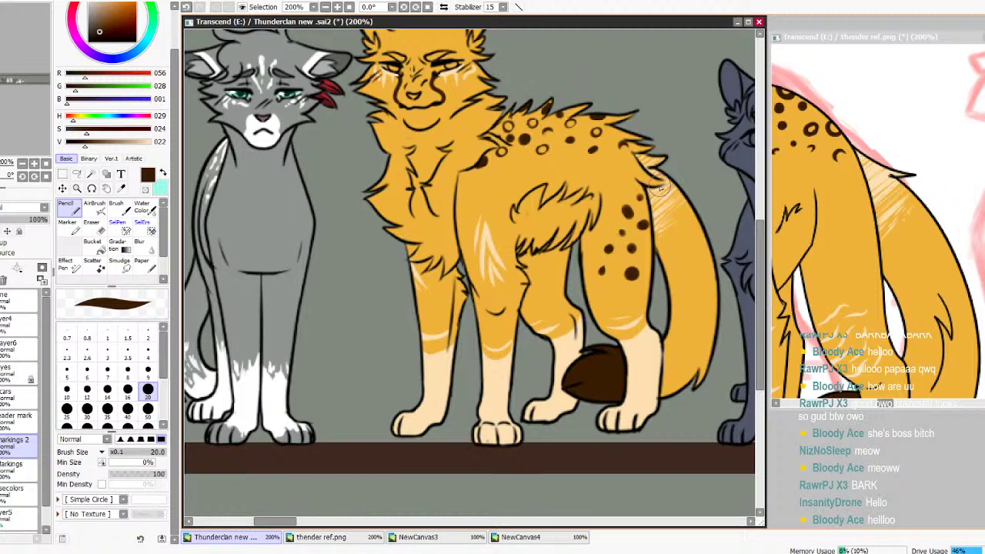
click(624, 186)
click(618, 164)
click(636, 172)
Hollow out several of the larger hind-leg spots into rings by painting their centres with transparent colour
click(144, 190)
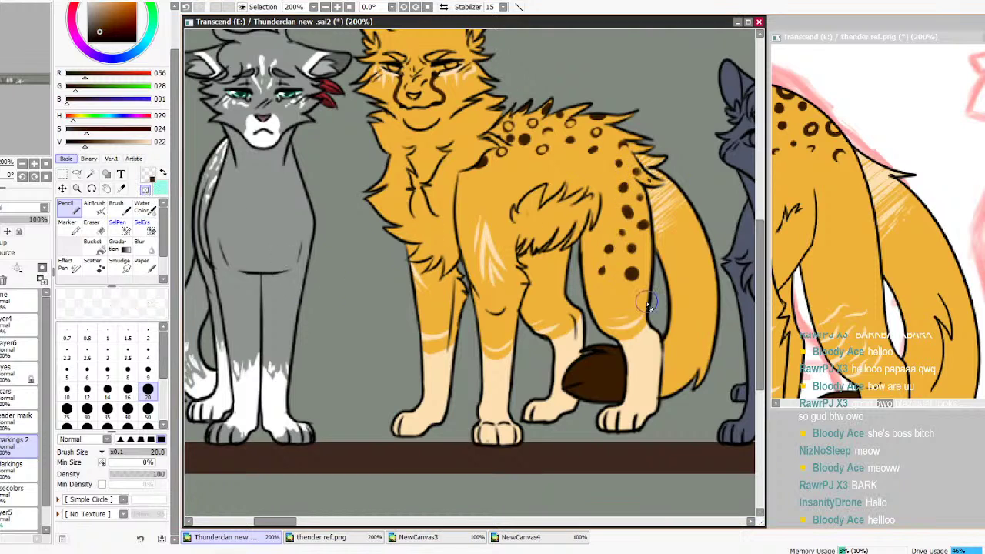
click(631, 274)
click(609, 249)
click(627, 211)
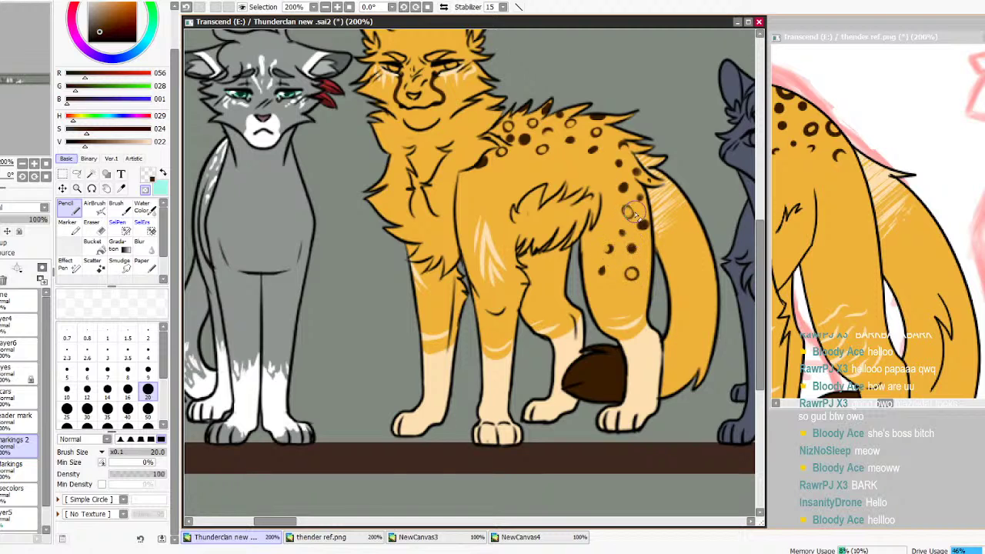
click(623, 189)
click(643, 225)
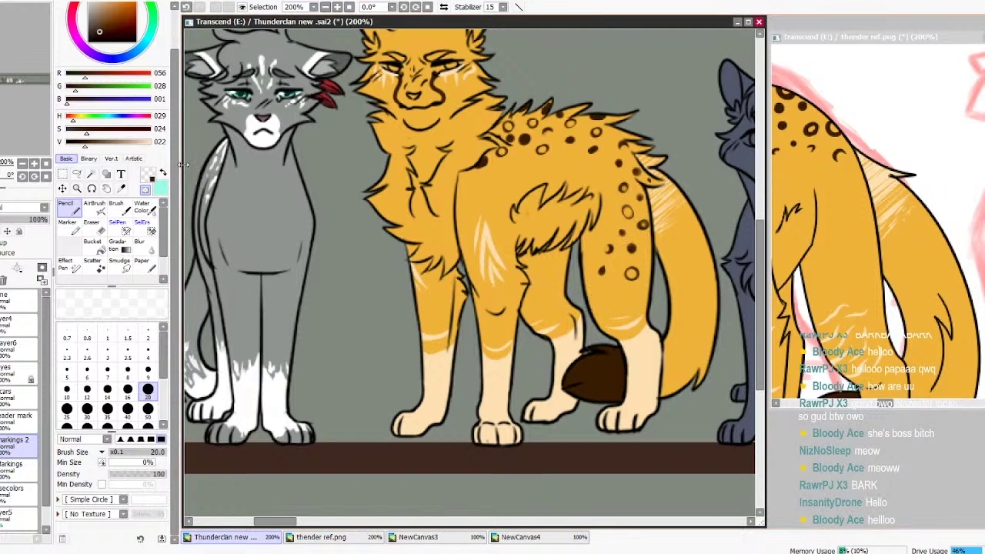
Add three dark brown spots to the yellow cat's shoulder
click(145, 189)
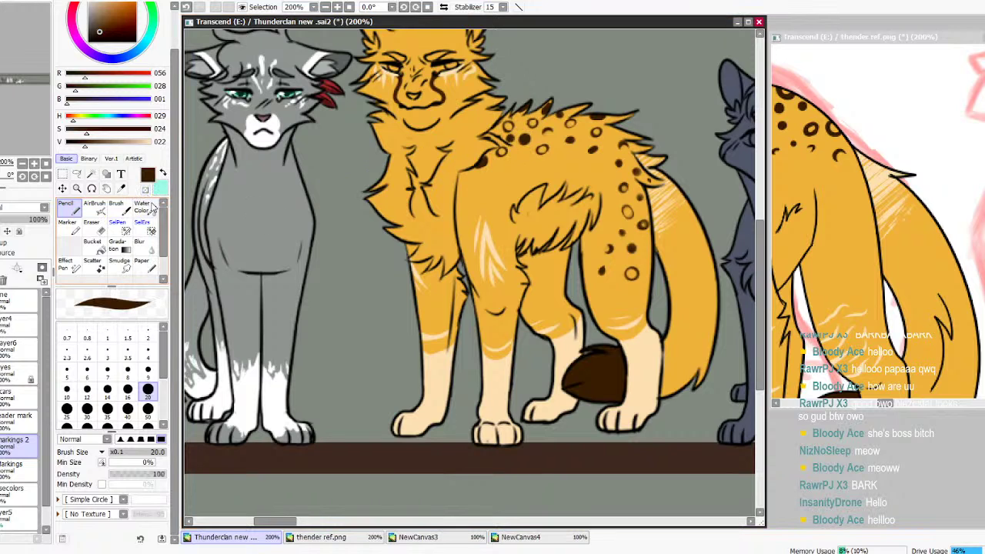
click(465, 197)
click(504, 213)
click(494, 181)
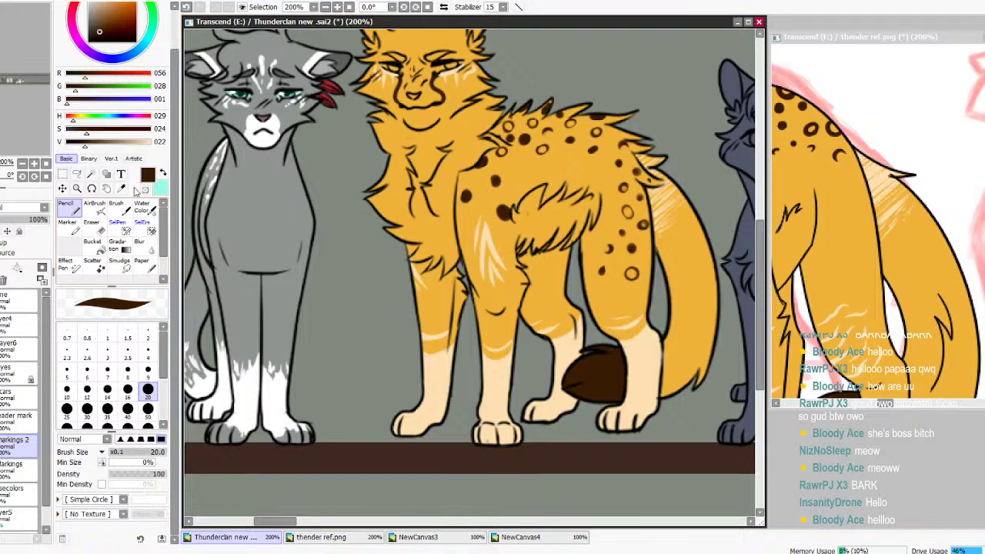
Erase the centres of the three shoulder spots so they become rings
click(91, 222)
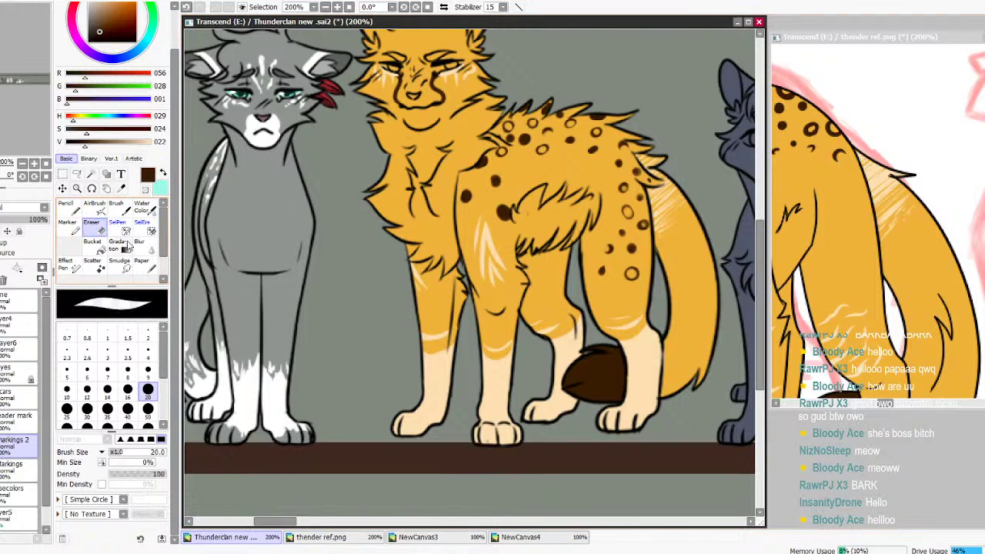
click(504, 213)
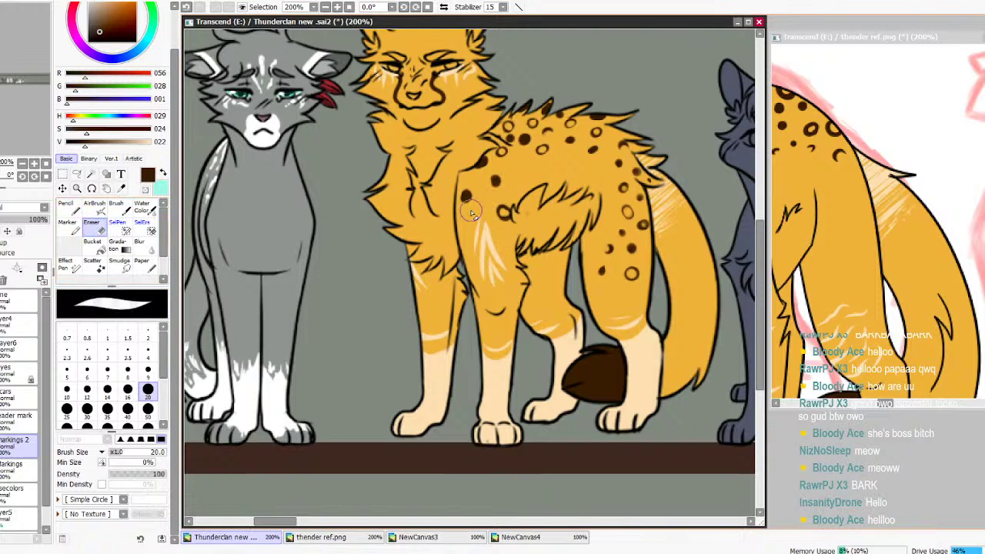
click(465, 196)
click(493, 182)
Bring the chest into view in the reference and the drawing, and sample cream from the yellow cat's foreleg for the pencil
click(850, 260)
drag(886, 404, 878, 404)
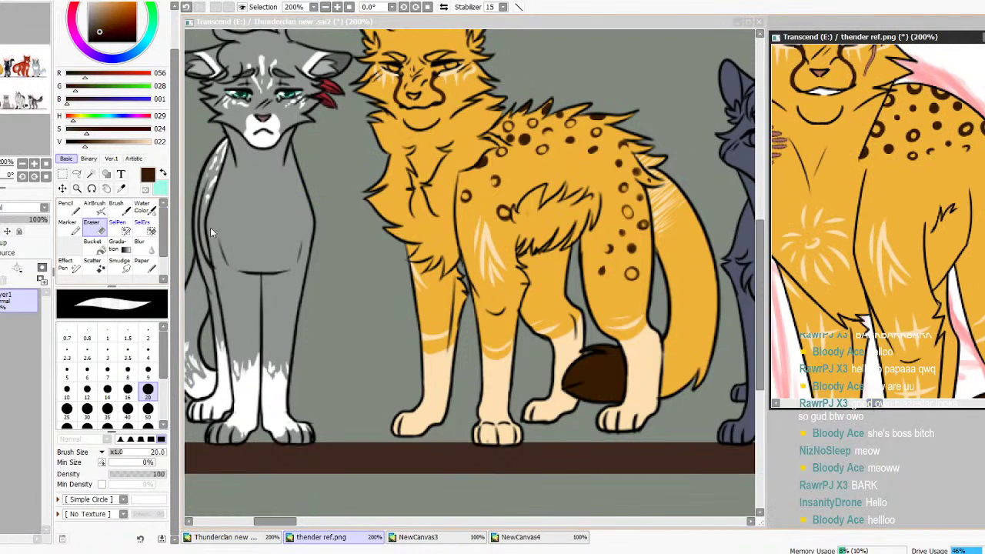
click(71, 209)
right_click(495, 382)
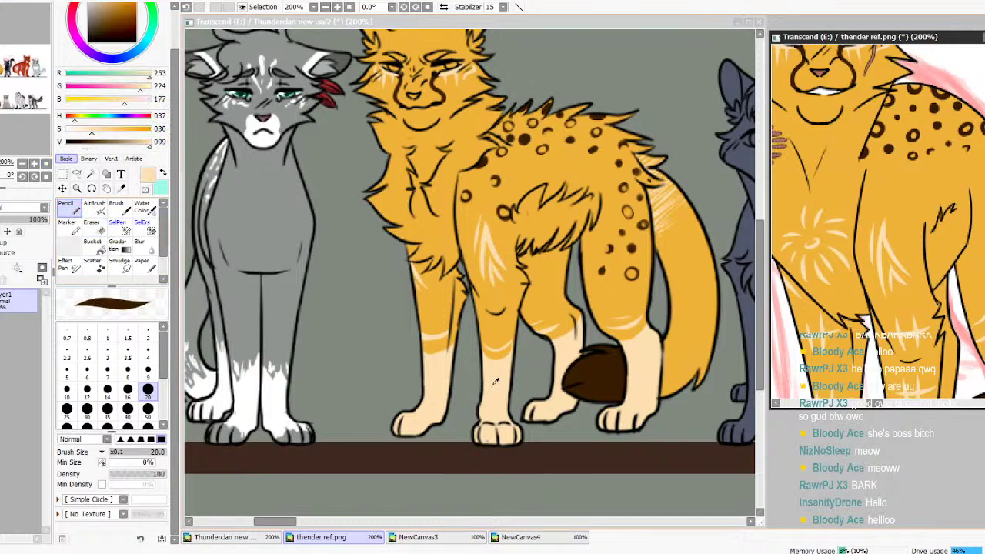
drag(759, 337, 757, 292)
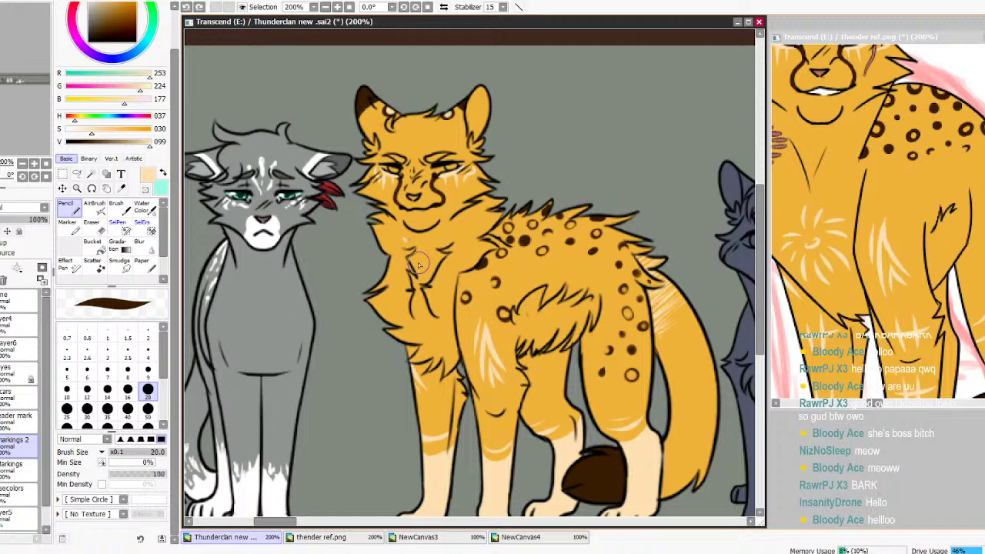
drag(406, 241, 434, 293)
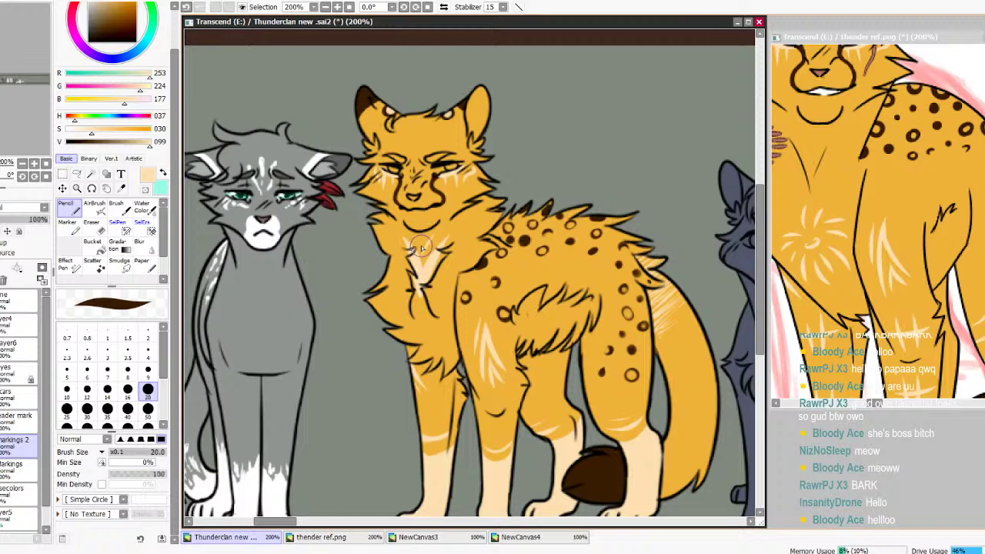
key(ctrl+z)
mouse_move(432, 234)
mouse_down()
mouse_move(424, 258)
mouse_move(440, 269)
mouse_move(401, 286)
mouse_move(400, 277)
mouse_move(423, 296)
mouse_up()
key(ctrl+z)
key(ctrl+z)
key(ctrl+z)
key(ctrl+z)
key(ctrl+z)
key(ctrl+z)
key(ctrl+z)
mouse_move(404, 259)
mouse_down()
mouse_move(433, 299)
mouse_move(451, 263)
mouse_move(423, 299)
mouse_up()
key(ctrl+z)
key(ctrl+z)
Paint a cream V-shaped marking in the chest fur of the yellow cat
drag(454, 250, 422, 301)
drag(396, 260, 423, 306)
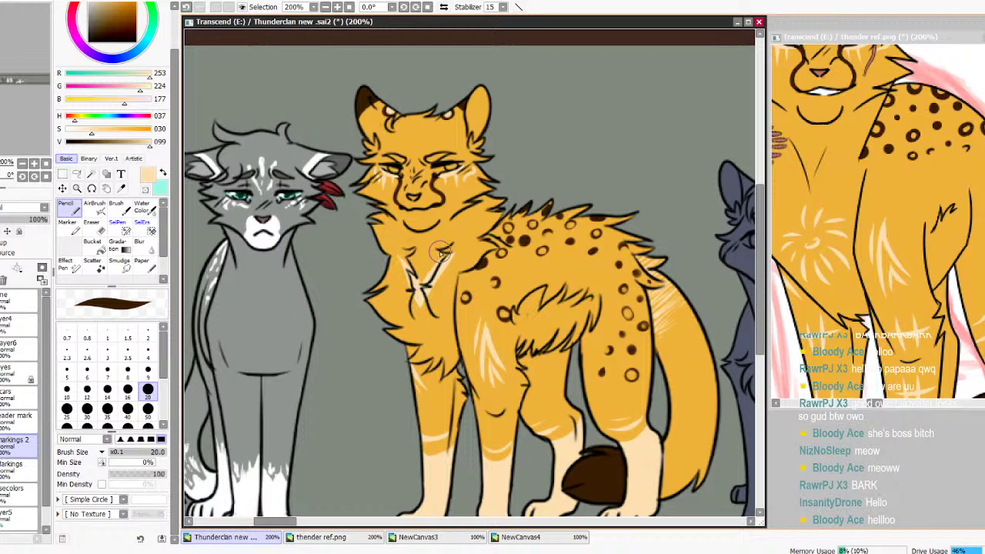
key(ctrl+z)
drag(407, 253, 423, 278)
key(ctrl+z)
key(ctrl+z)
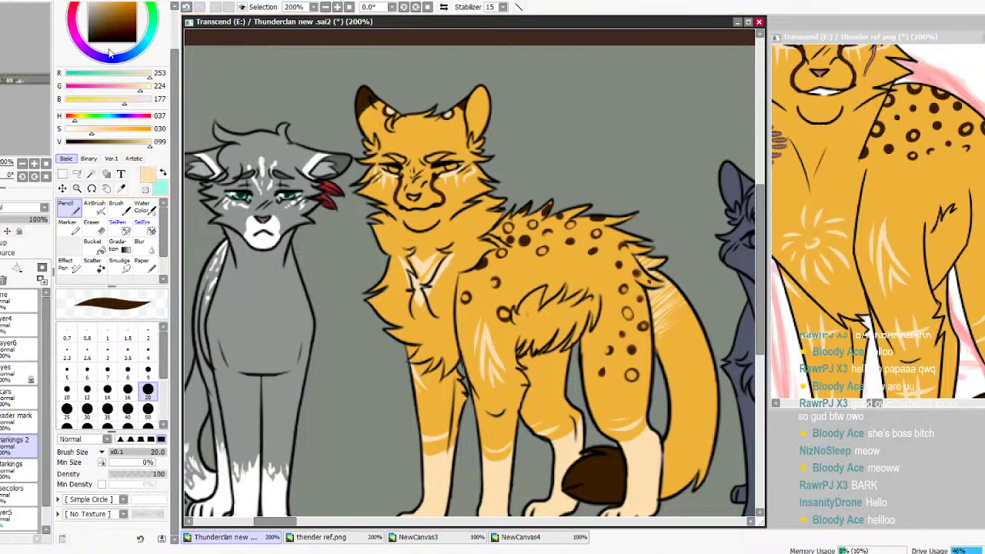
Set the pencil to black at size 9, and frame the pink cat's scarred foreleg in the reference at 400% and the drawing at 500%
drag(96, 35, 49, 64)
click(148, 370)
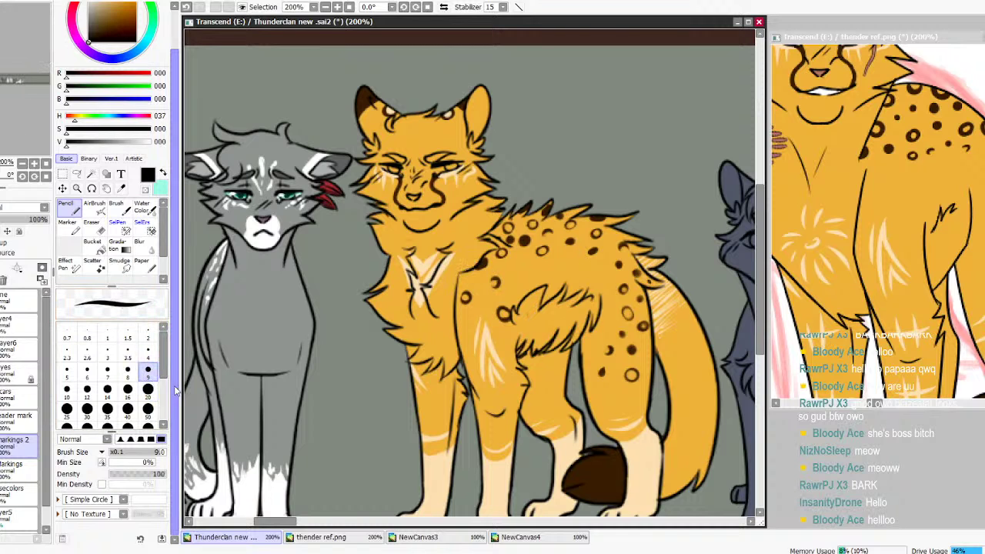
drag(277, 521, 242, 521)
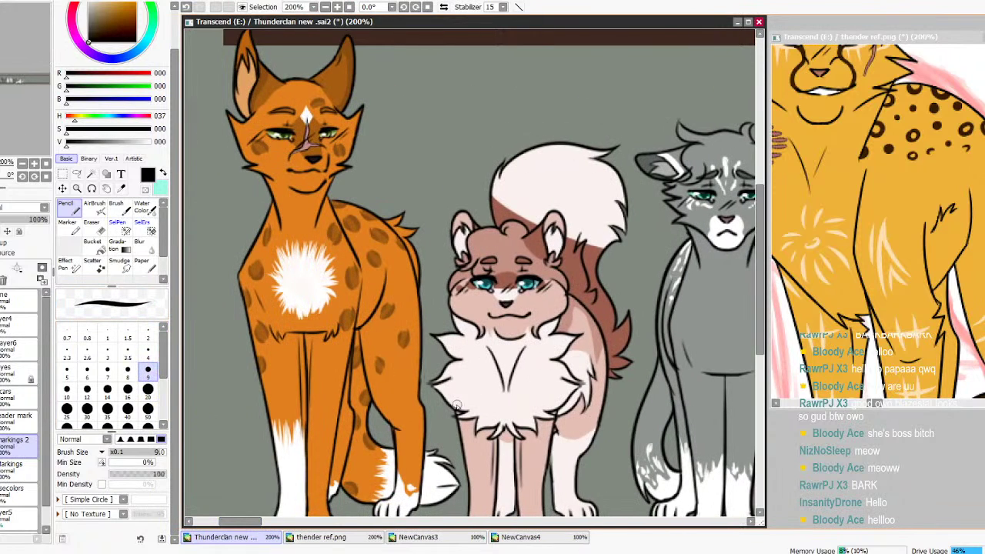
click(873, 404)
drag(873, 406, 833, 407)
scroll(877, 223, down, 5)
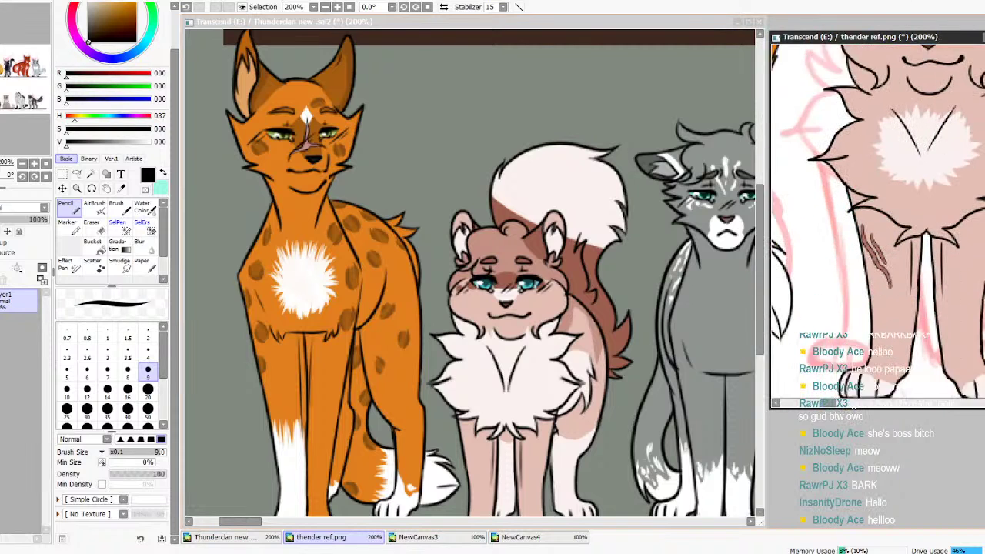
click(337, 7)
click(337, 7)
click(324, 7)
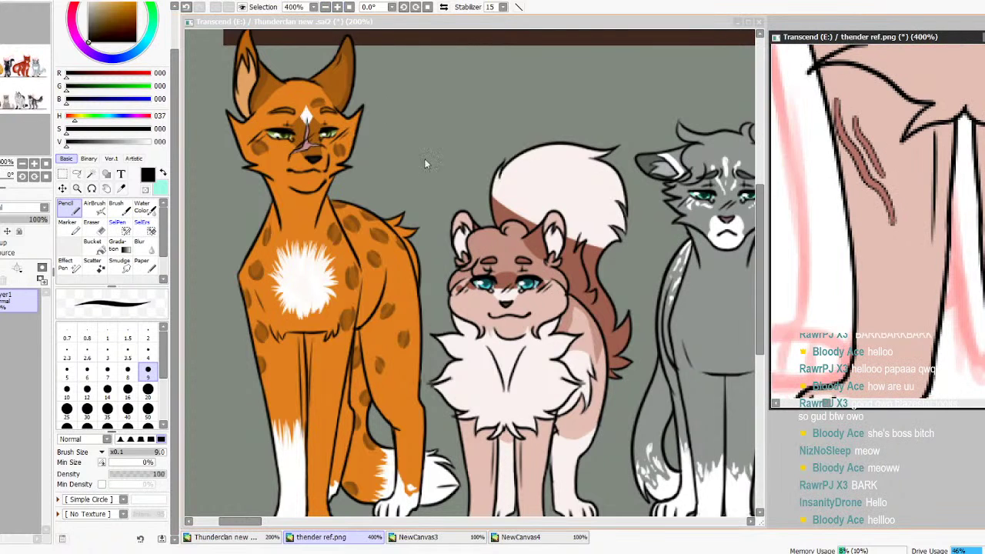
scroll(505, 270, up, 4)
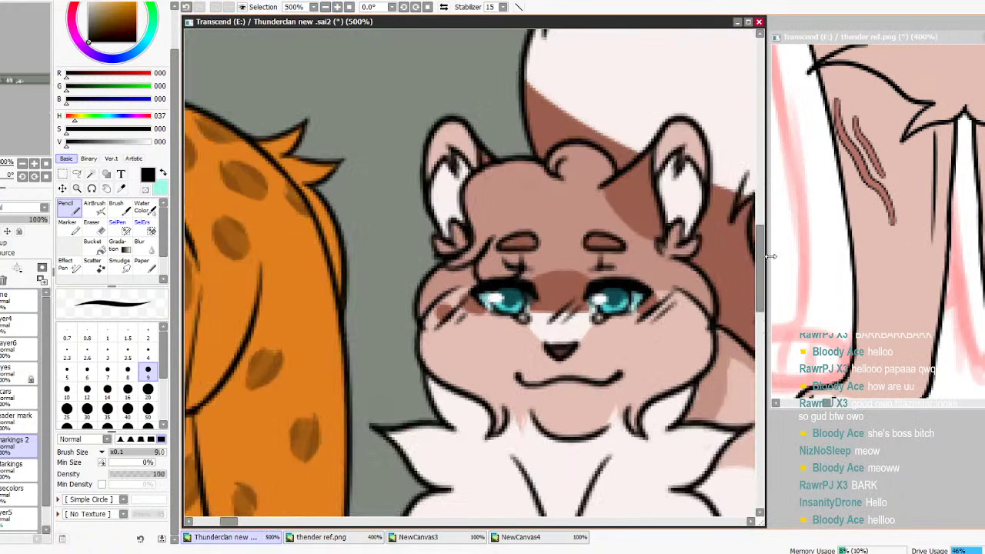
drag(761, 256, 771, 344)
mouse_move(445, 173)
mouse_down()
mouse_move(490, 224)
mouse_move(491, 236)
mouse_move(445, 199)
mouse_move(514, 292)
mouse_up()
drag(476, 268, 508, 286)
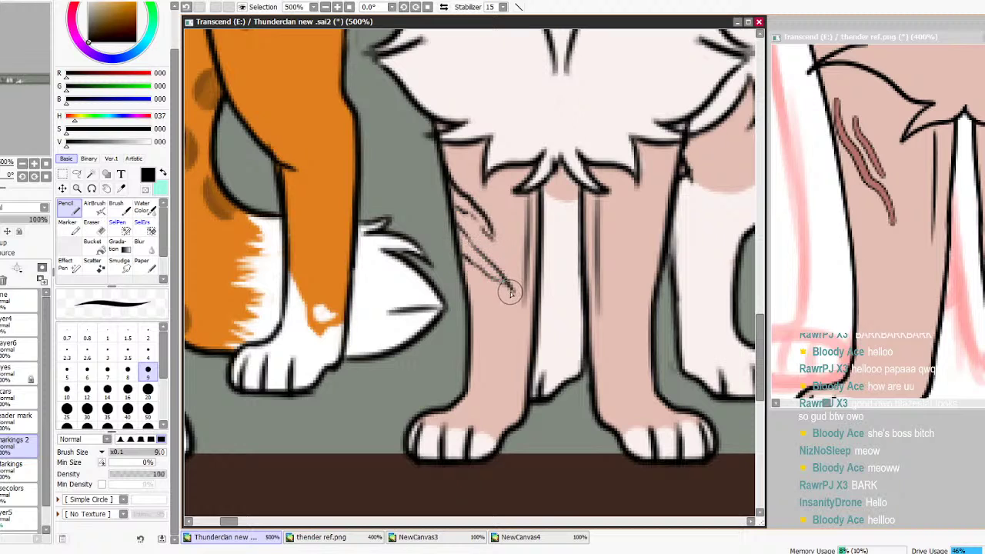
click(16, 400)
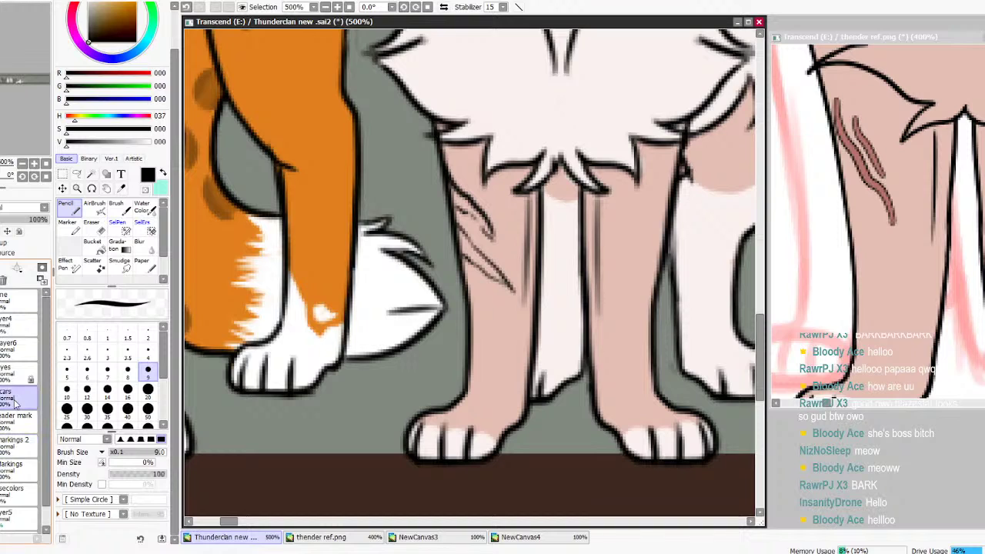
alt+click(869, 175)
drag(464, 251, 502, 282)
key(ctrl+z)
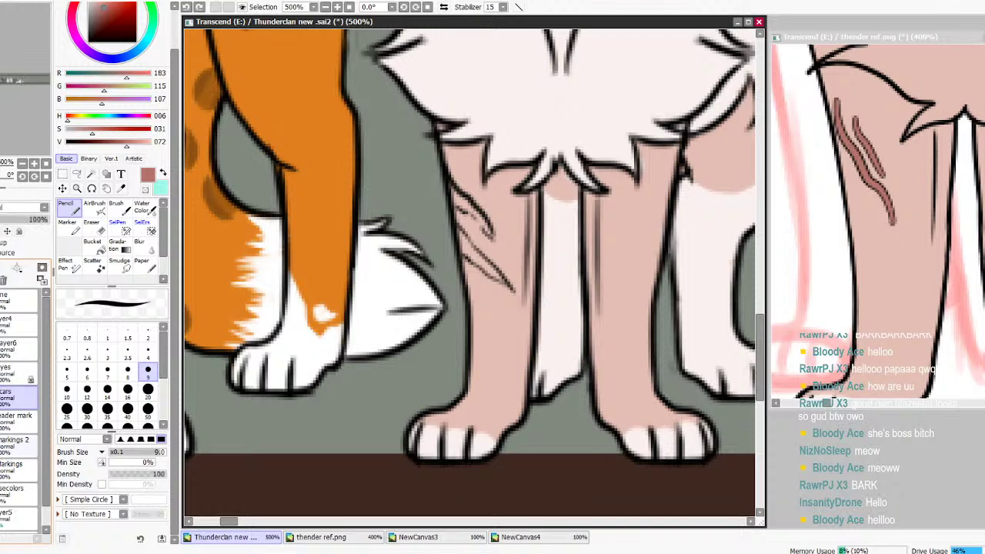
click(2, 470)
click(2, 470)
click(6, 452)
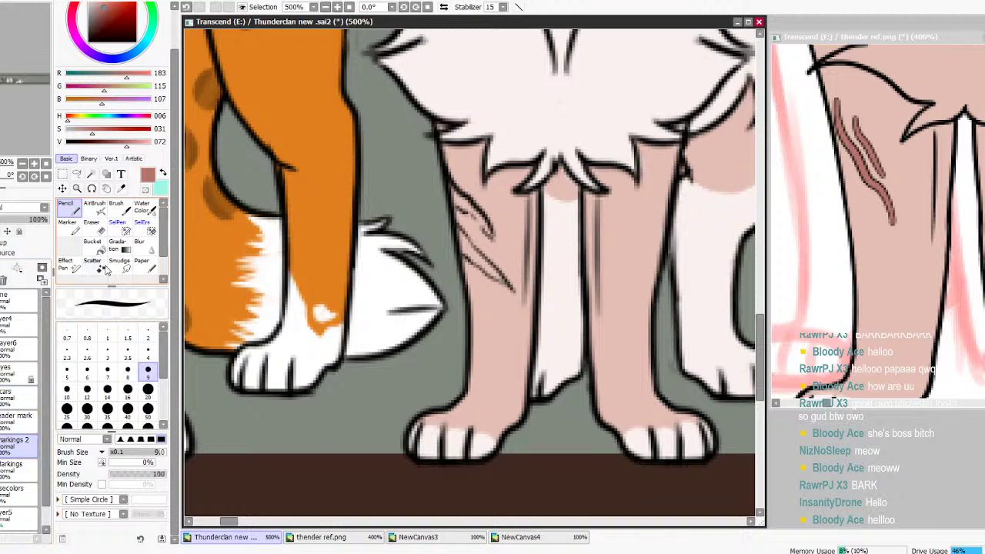
key(e)
mouse_move(500, 232)
mouse_down()
mouse_move(495, 261)
mouse_move(472, 263)
mouse_move(442, 177)
mouse_move(455, 259)
mouse_up()
Draw black outlines for the slanted scars on the pink cat's upper foreleg on Layer4, using the size 9 pencil
click(9, 333)
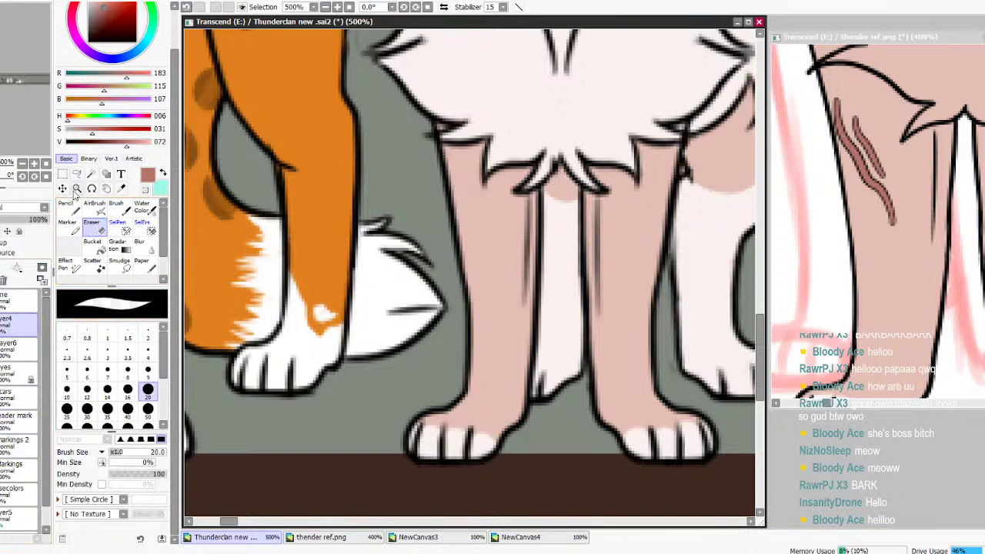
click(162, 173)
click(66, 209)
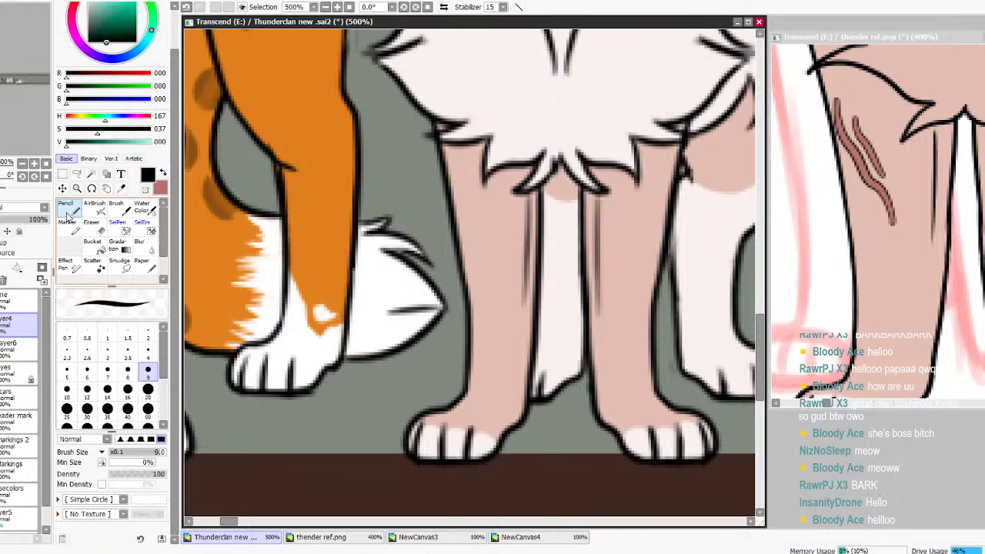
mouse_move(433, 157)
mouse_down()
mouse_move(500, 257)
mouse_move(445, 214)
mouse_up()
key(ctrl+z)
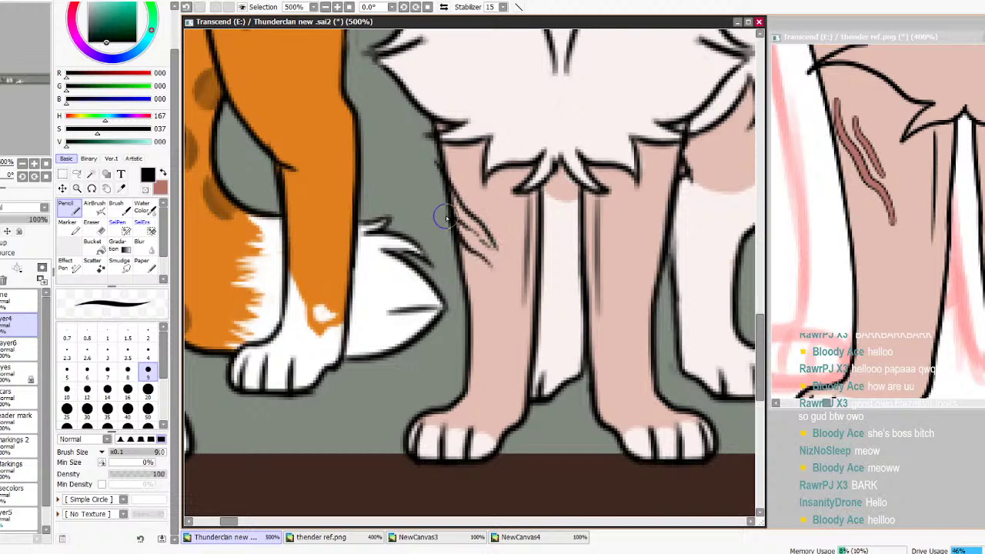
drag(491, 265, 509, 314)
key(ctrl+z)
key(ctrl+z)
mouse_move(456, 236)
mouse_down()
mouse_move(503, 305)
mouse_move(462, 266)
mouse_up()
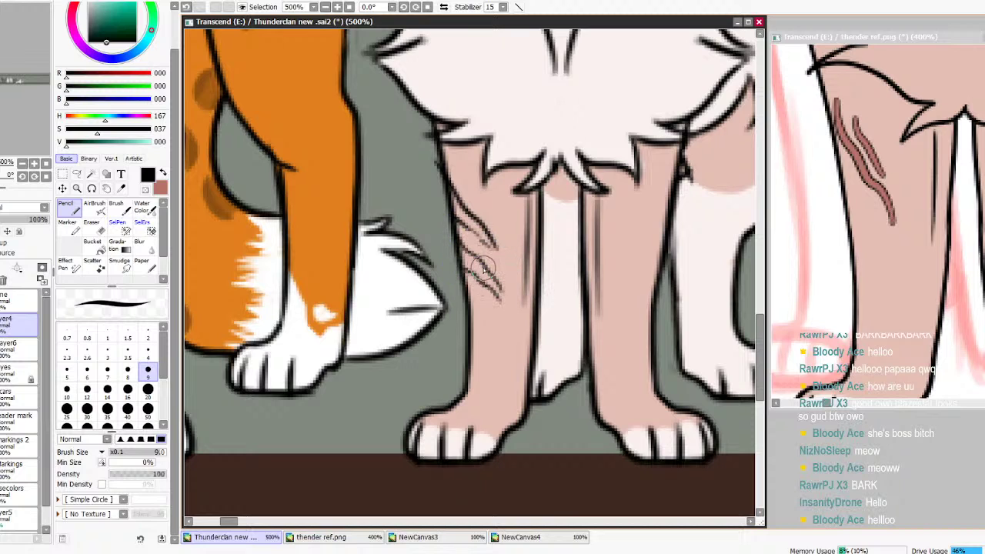
Fill the slanted scars on the pink cat's upper foreleg with dusty red on the scars layer, inside the black outlines
click(163, 173)
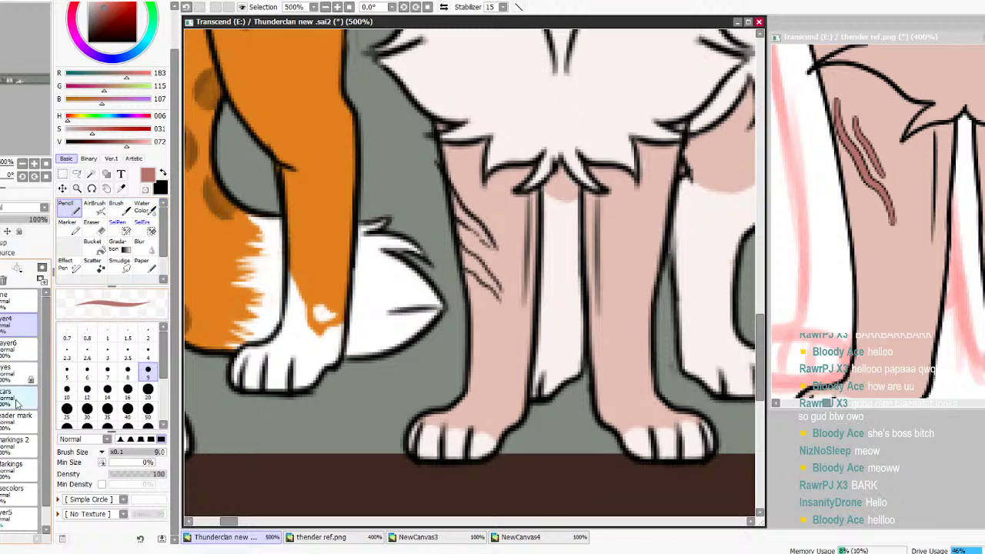
click(17, 393)
mouse_move(478, 273)
mouse_down()
mouse_move(460, 252)
mouse_move(496, 289)
mouse_move(492, 275)
mouse_up()
mouse_move(454, 205)
mouse_down()
mouse_move(501, 257)
mouse_move(487, 278)
mouse_up()
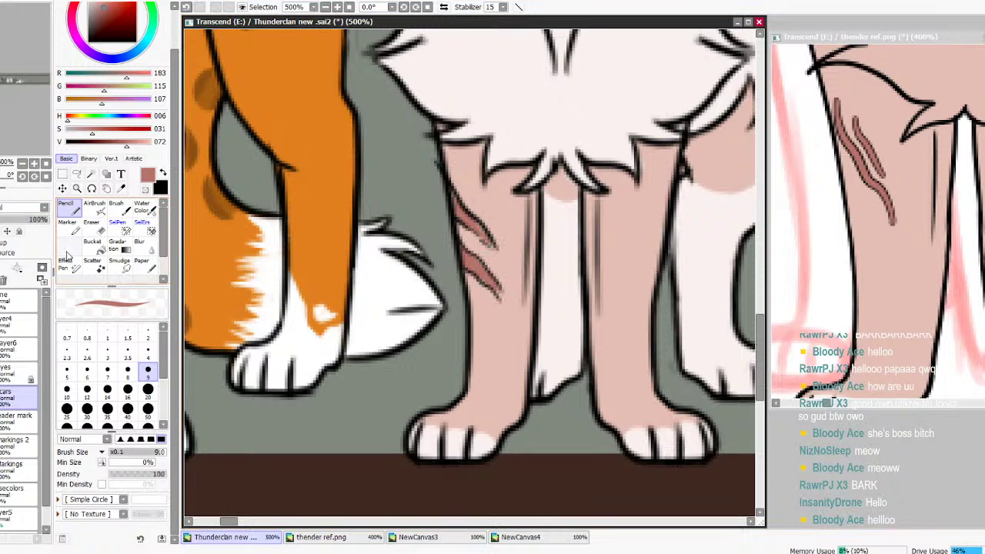
click(17, 321)
click(93, 226)
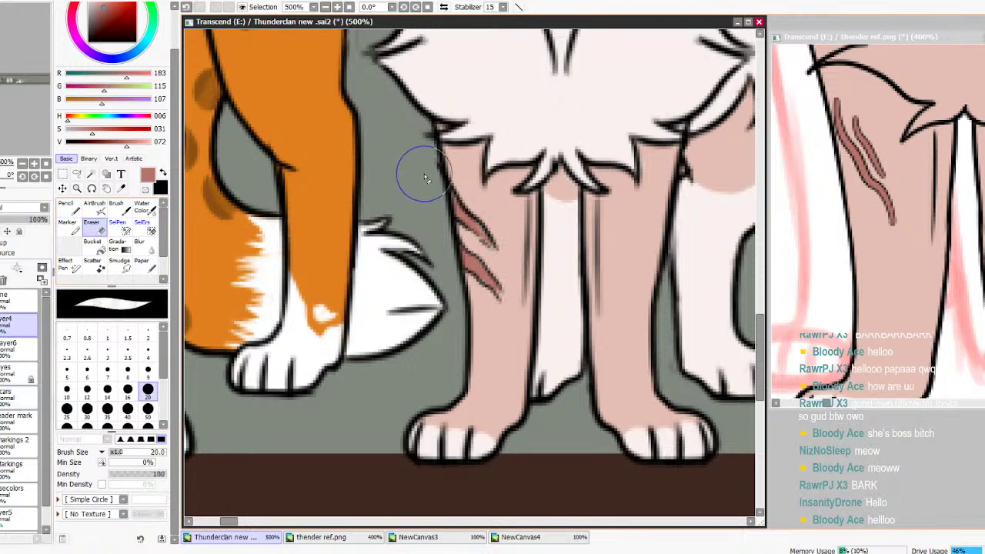
Frame the yellow cat's face in the drawing and its scarred eye in the reference, and set the pencil to black at size 4
click(326, 7)
click(325, 7)
click(326, 7)
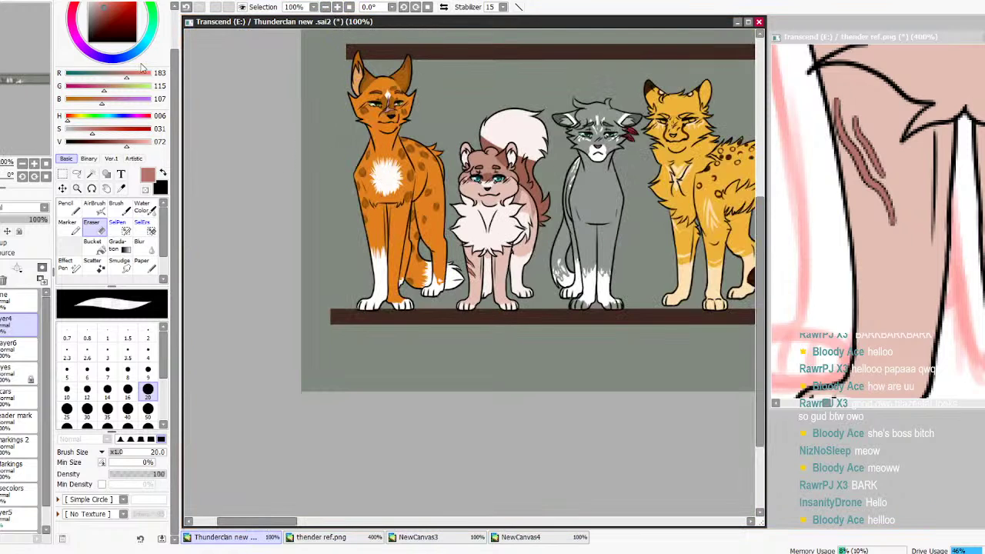
click(76, 189)
drag(639, 81, 718, 155)
click(831, 405)
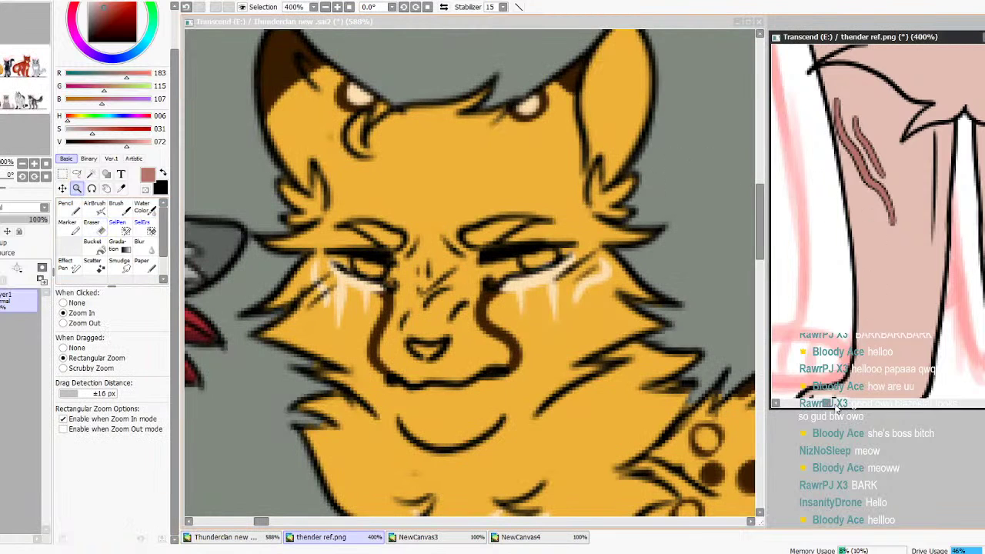
drag(827, 405, 838, 405)
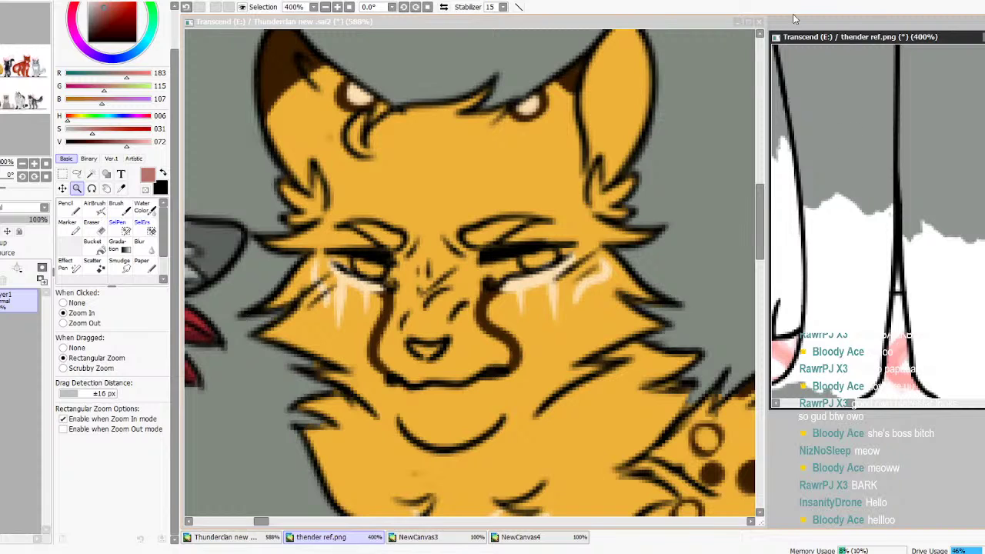
click(351, 7)
drag(863, 179, 893, 228)
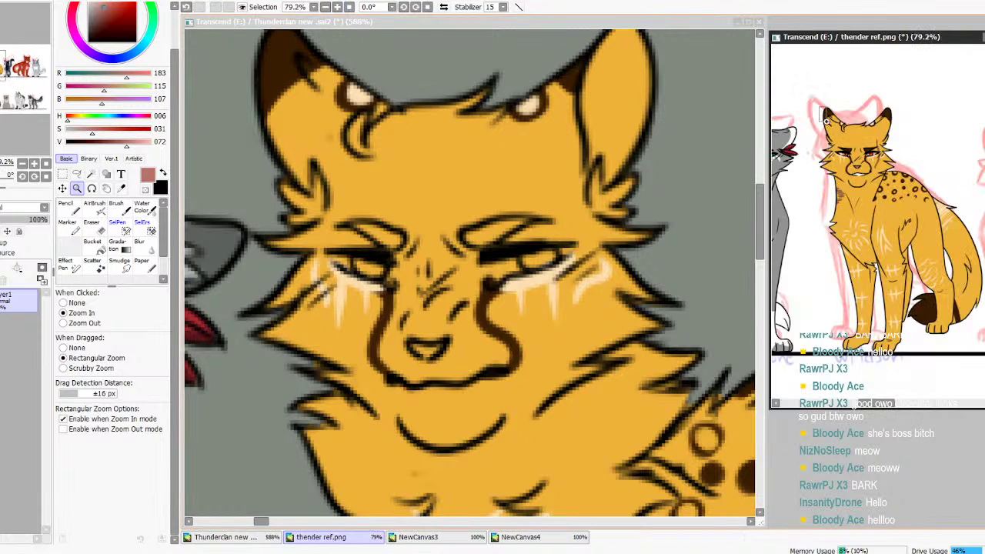
drag(819, 108, 925, 281)
drag(862, 80, 898, 204)
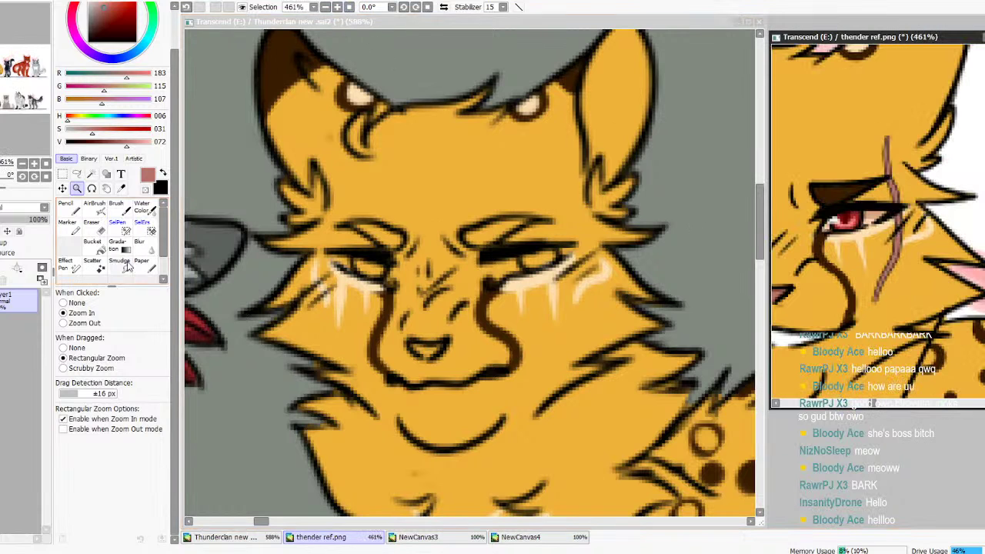
click(75, 215)
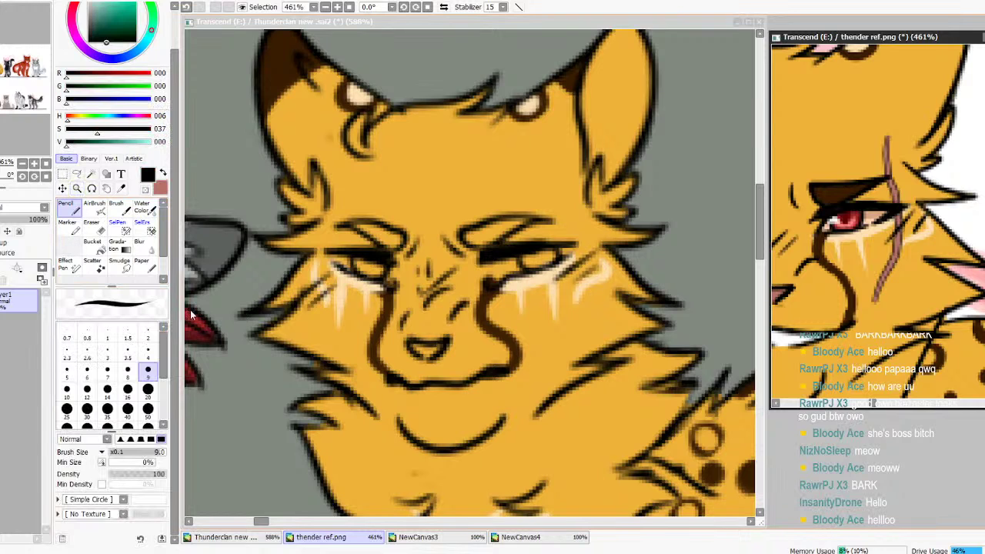
click(192, 316)
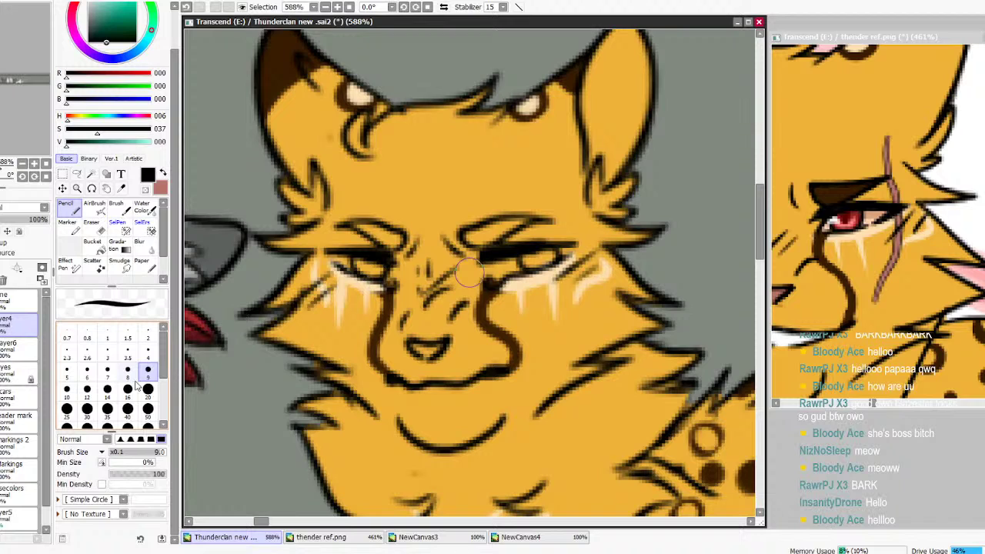
click(147, 352)
Draw the black outline of a thin vertical scar across the yellow cat's right-hand eye on Layer4, from forehead to cheek
drag(551, 173, 545, 341)
key(ctrl+z)
drag(560, 258, 558, 319)
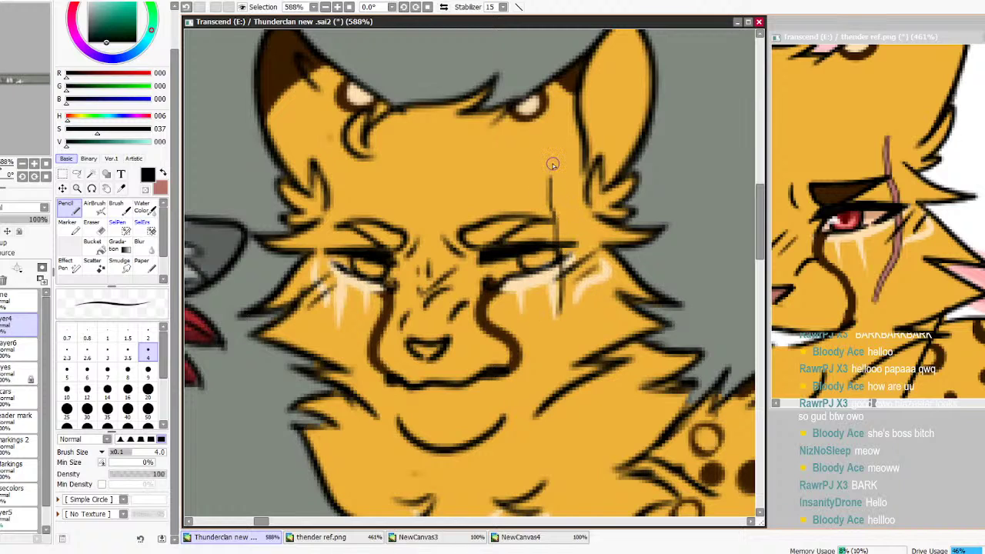
drag(552, 164, 563, 334)
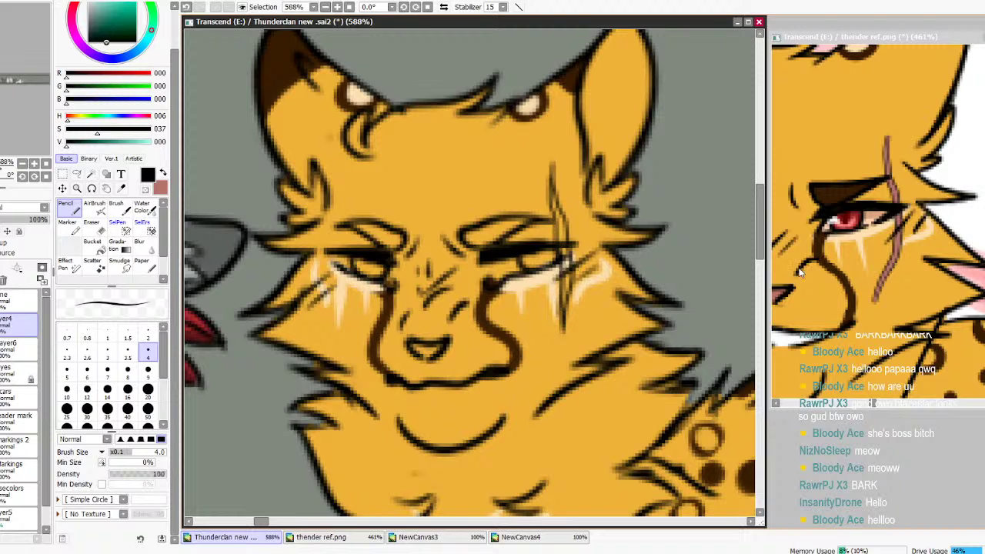
Fill the yellow cat's vertical eye scar with dusty red on the scars layer, and return to Layer4
key(x)
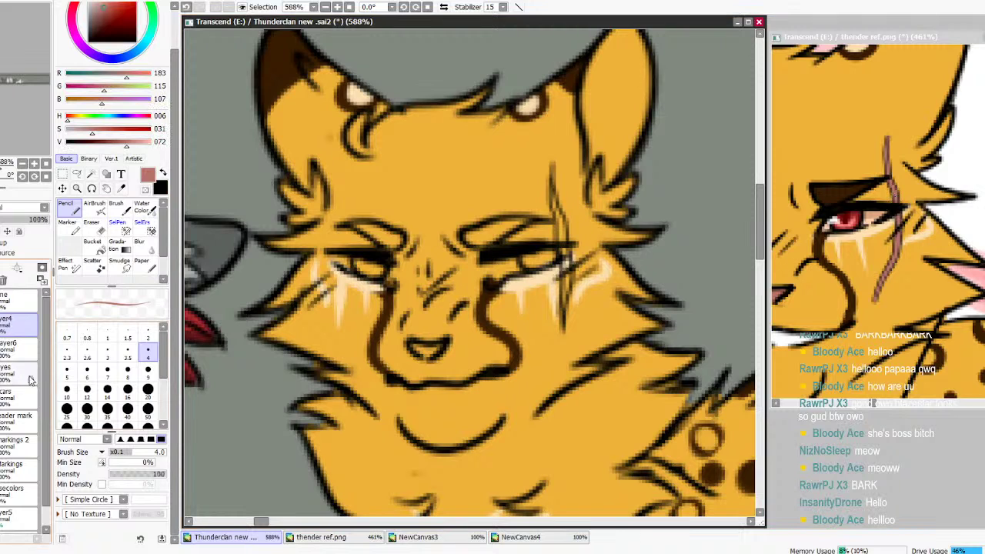
click(15, 395)
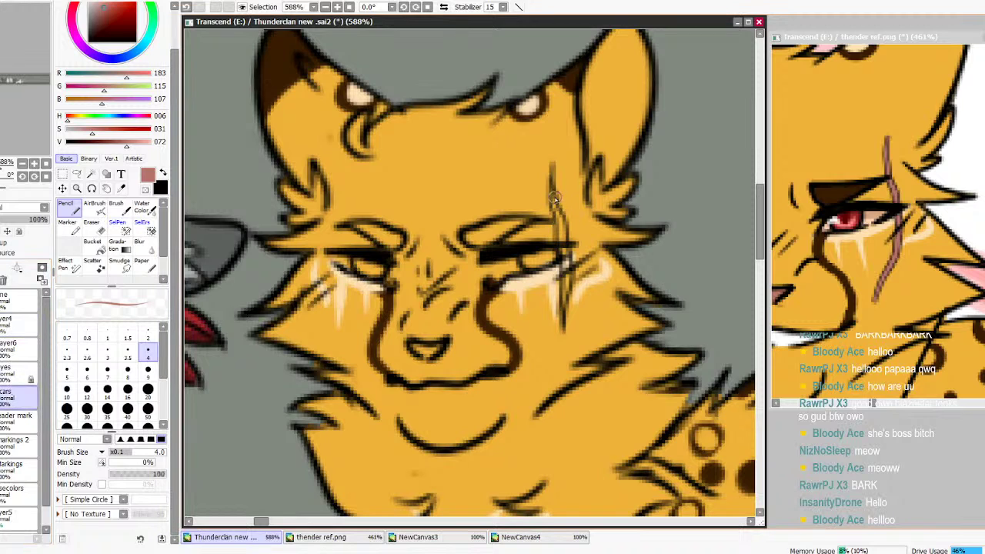
drag(554, 199, 563, 296)
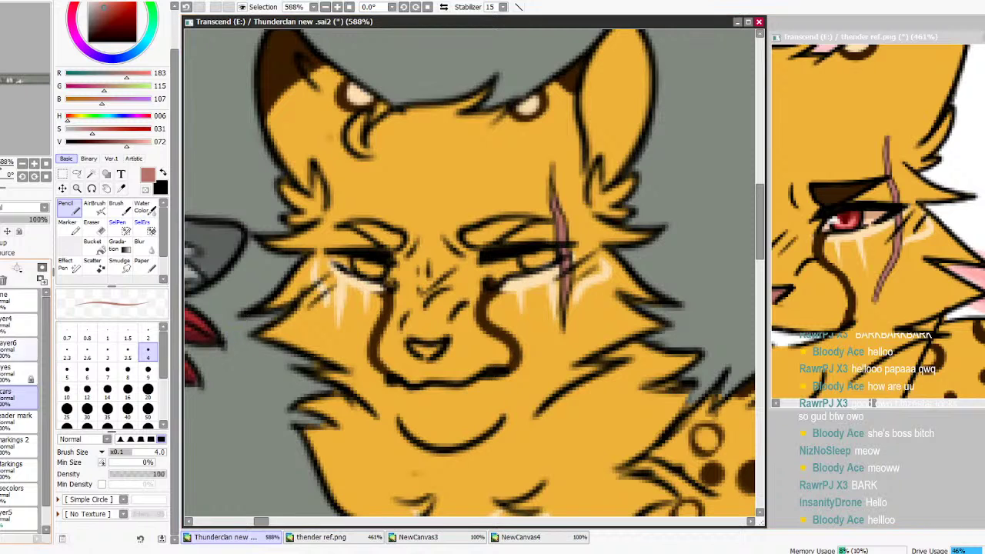
click(15, 321)
Sample the reddish-brown nose colour from the reference and paint the yellow cat's nose on the leader mark layer
drag(761, 243, 763, 325)
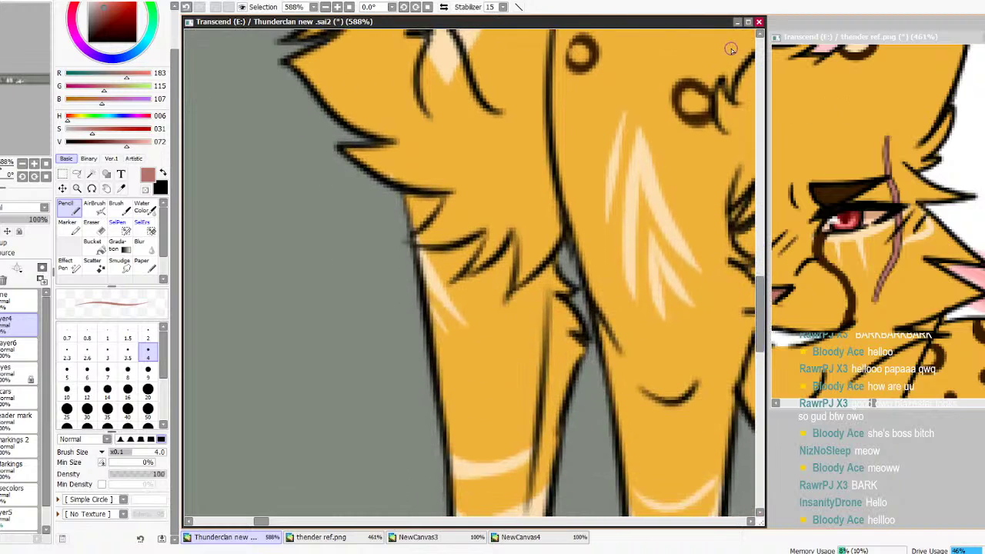
click(871, 406)
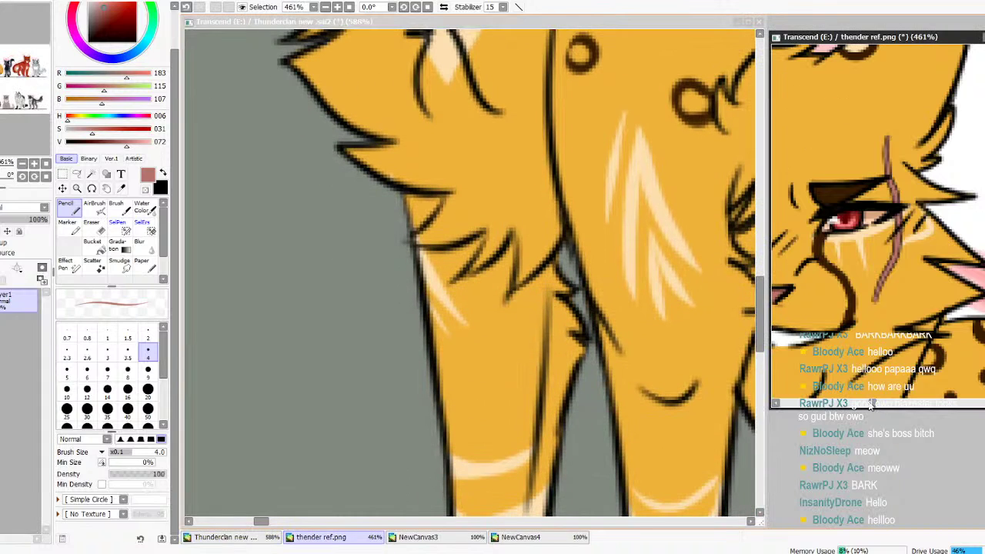
alt+click(778, 289)
drag(764, 298, 764, 212)
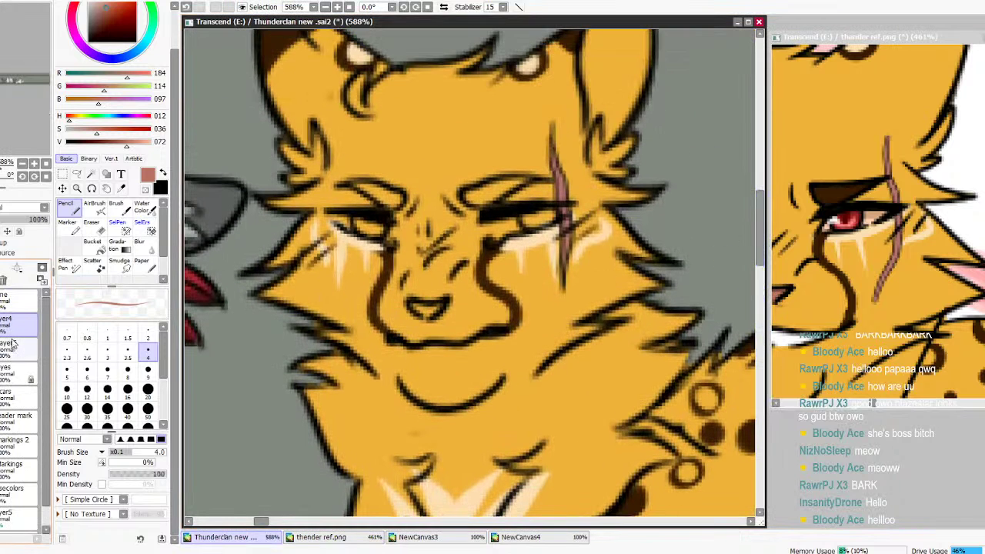
click(15, 416)
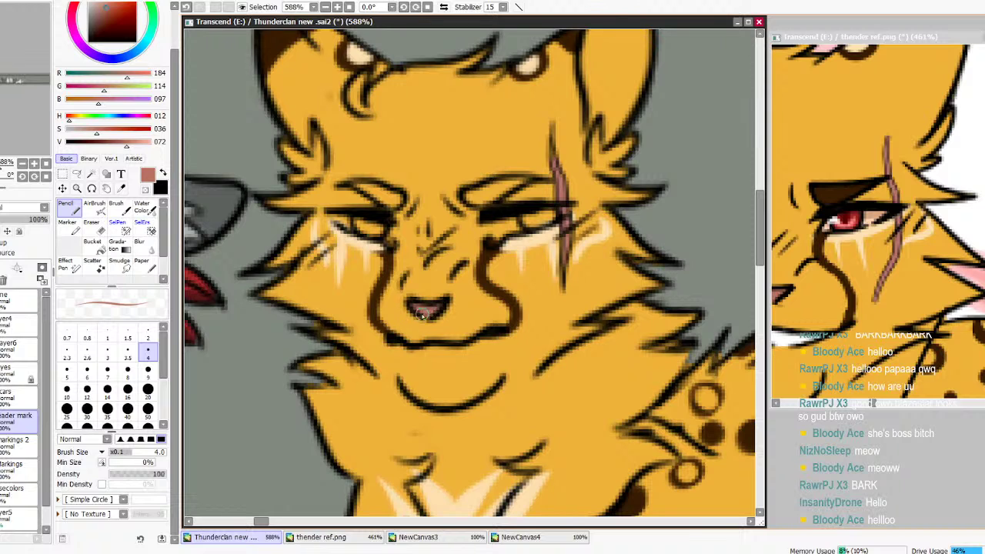
Sample the cream and tan eye-white colours from the reference, and paint the yellow cat's eye whites cream on the eyes layer
alt+click(870, 220)
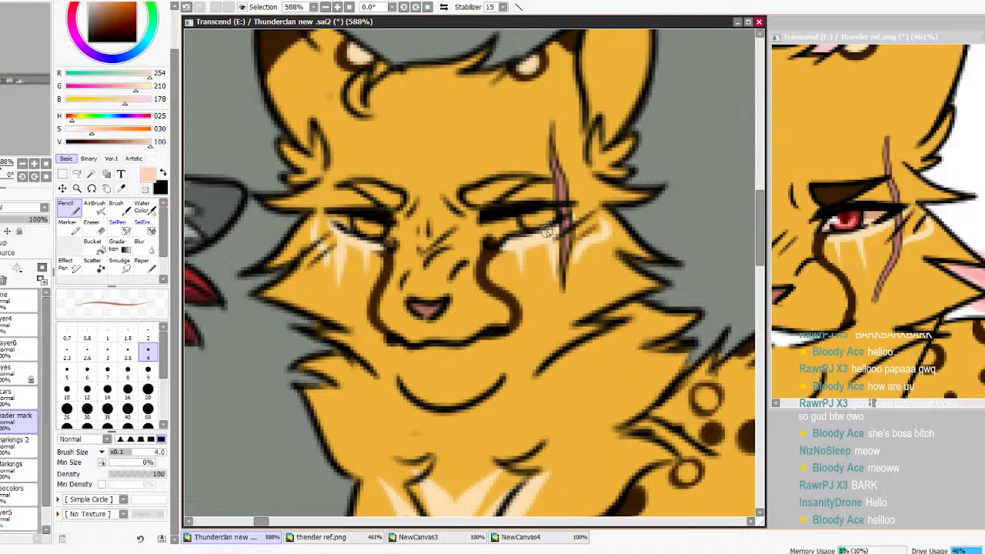
key(x)
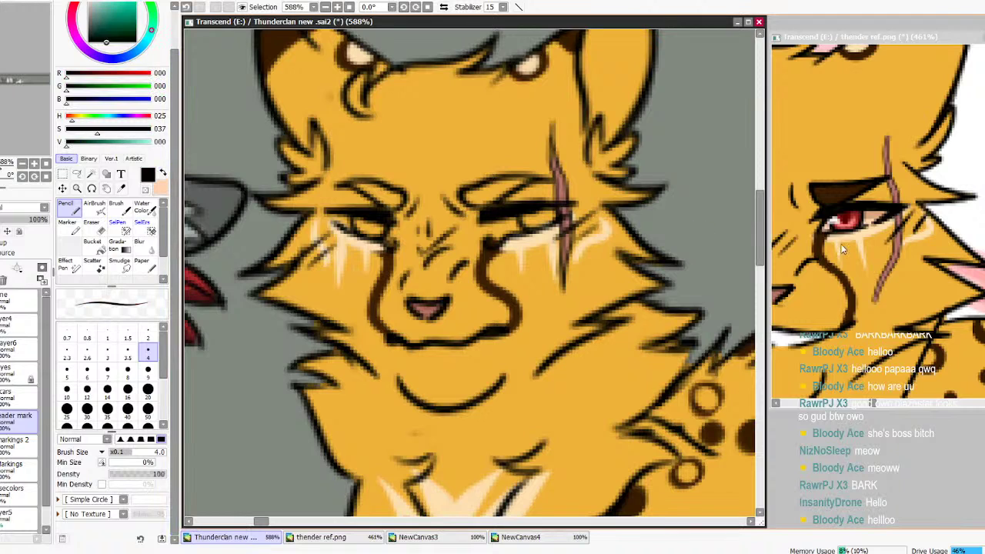
alt+click(873, 220)
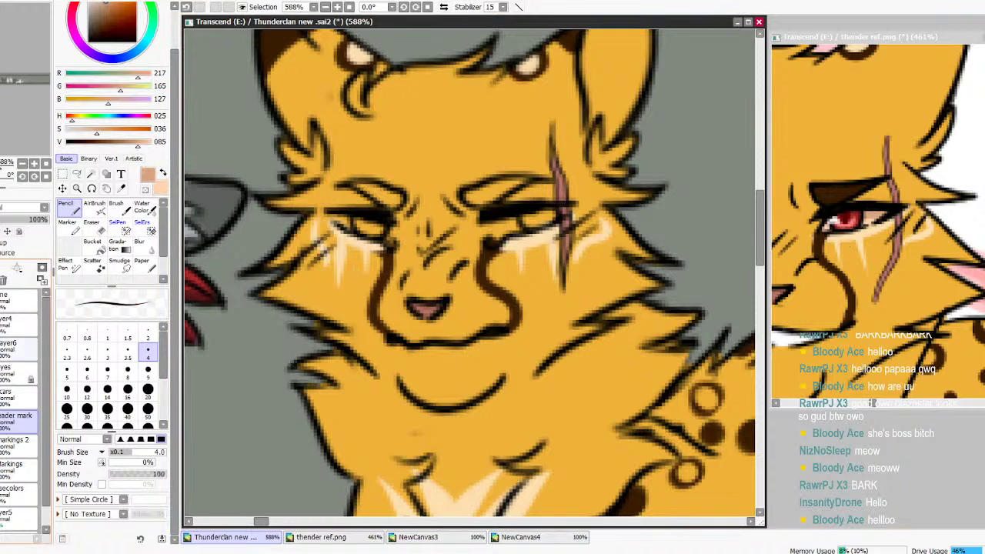
click(15, 375)
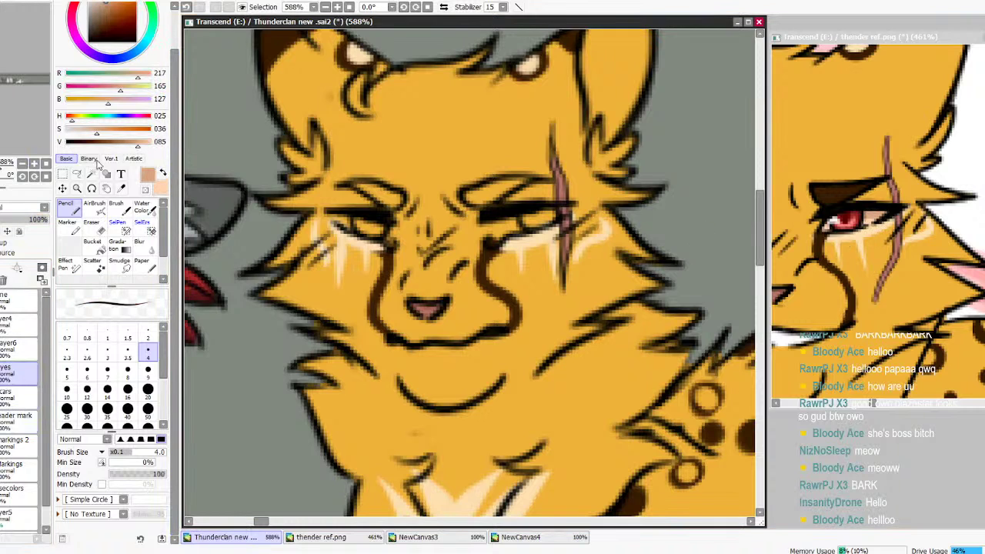
click(162, 175)
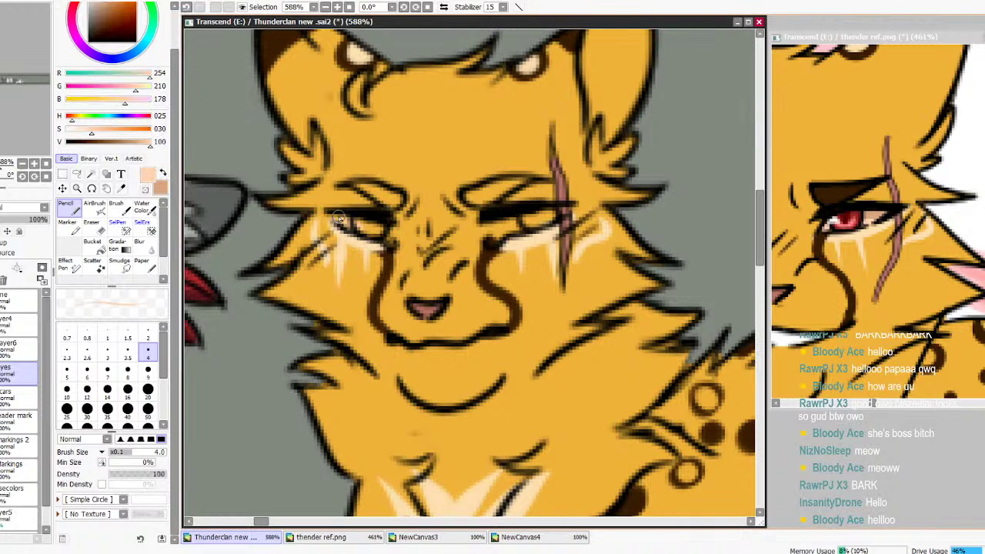
drag(363, 230, 380, 230)
mouse_move(494, 233)
mouse_down()
mouse_move(554, 213)
mouse_move(532, 218)
mouse_up()
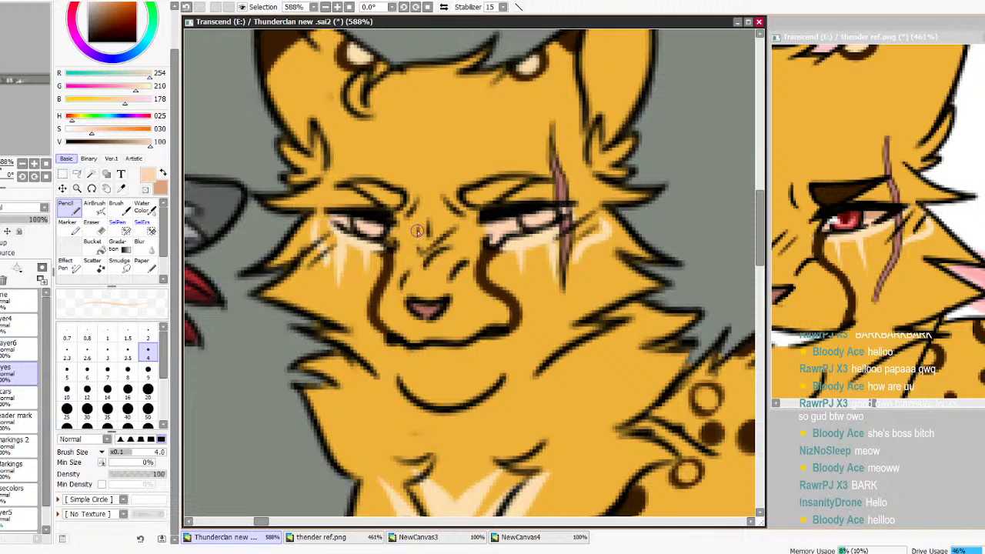
Shade the upper part of both of the yellow cat's eye whites with a darkened tan, using the size 9 pencil
click(162, 175)
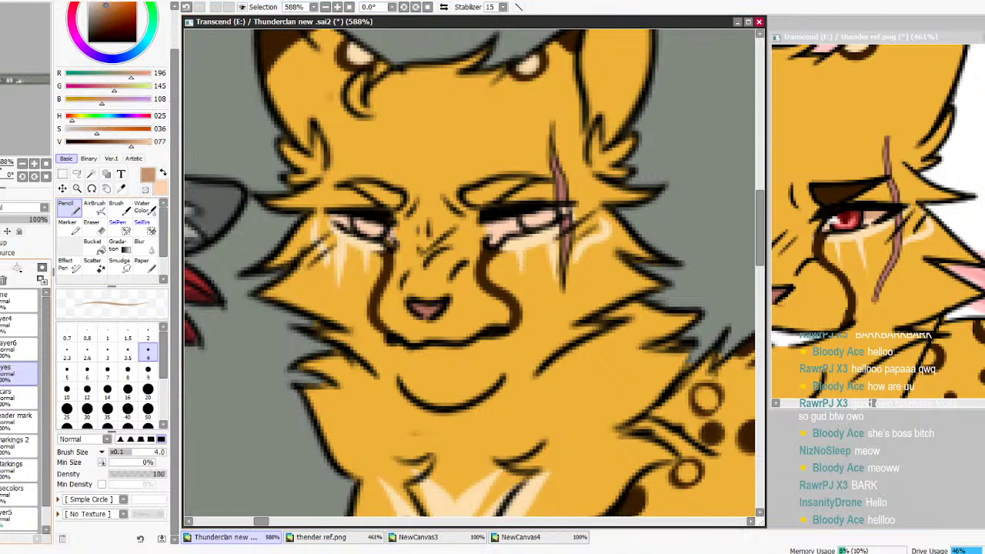
click(148, 370)
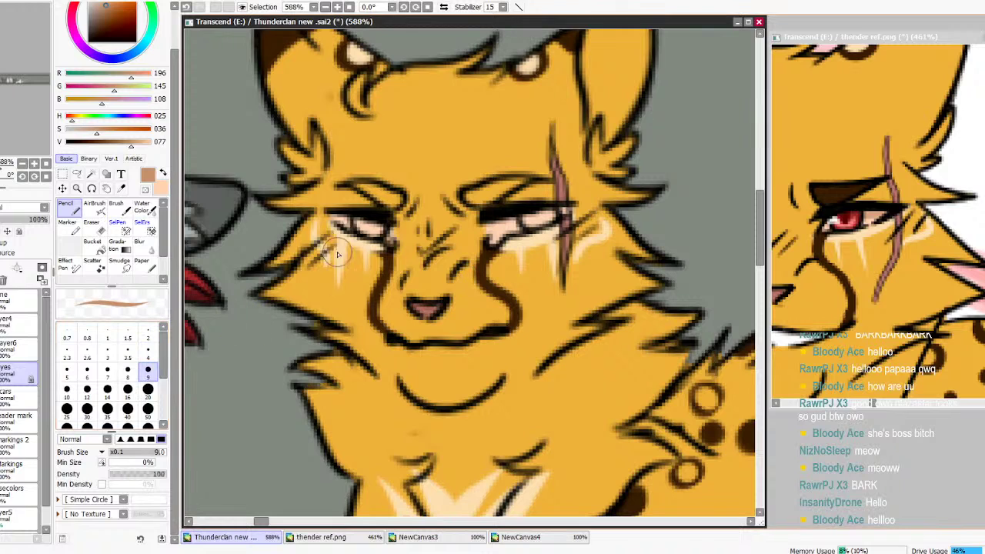
drag(352, 216, 402, 227)
drag(538, 209, 459, 232)
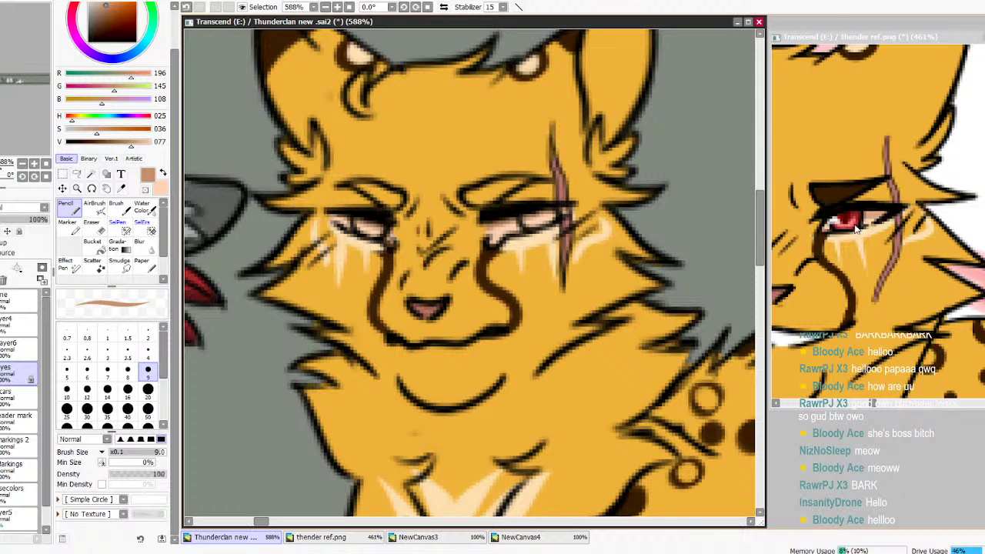
Sample the light and dark iris reds from the reference, and fill both of the yellow cat's irises with the light red
click(808, 108)
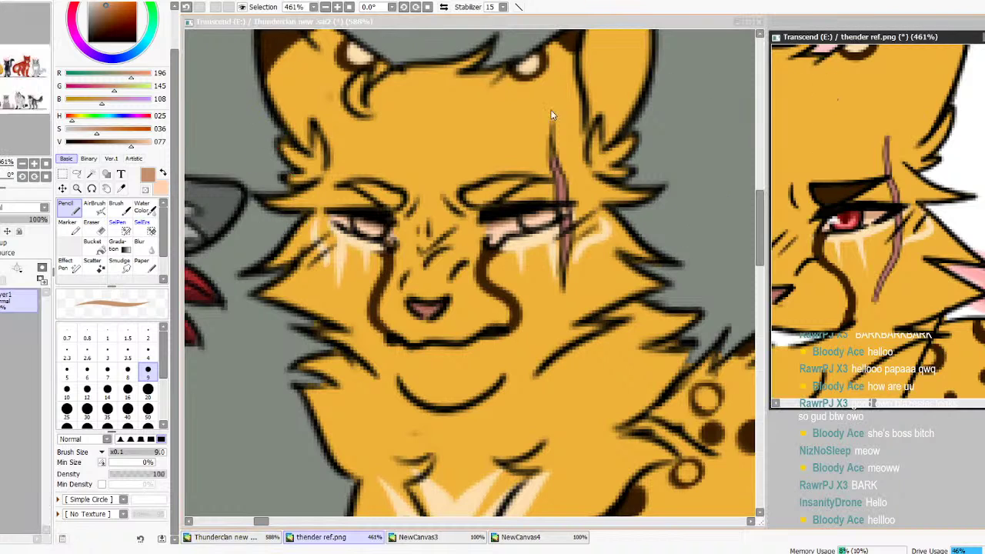
alt+click(846, 222)
alt+click(848, 221)
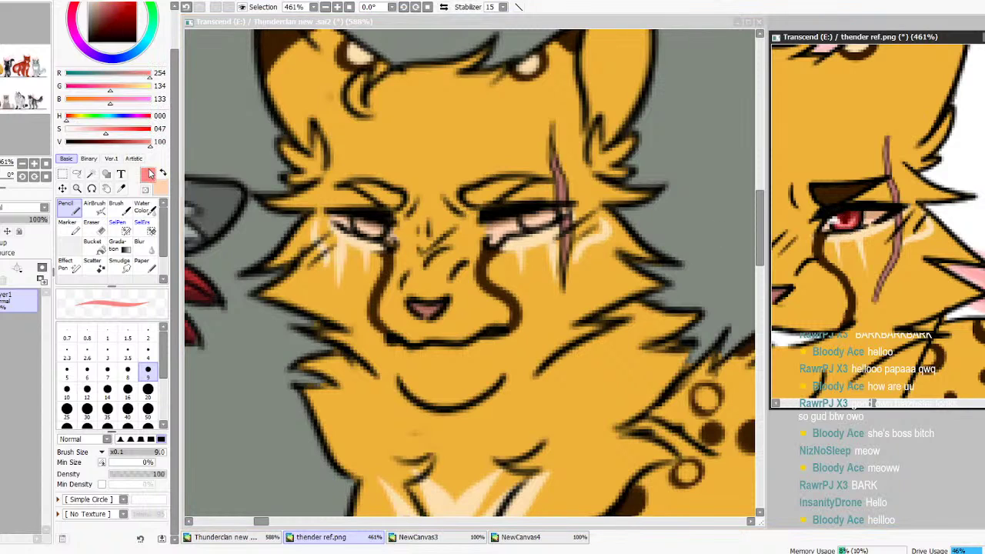
key(x)
alt+click(856, 212)
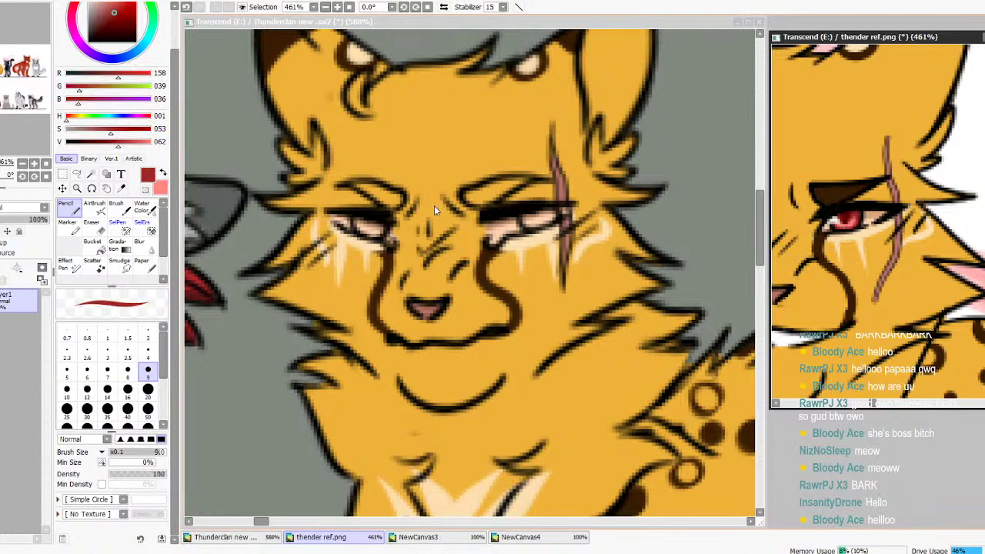
key(x)
click(281, 256)
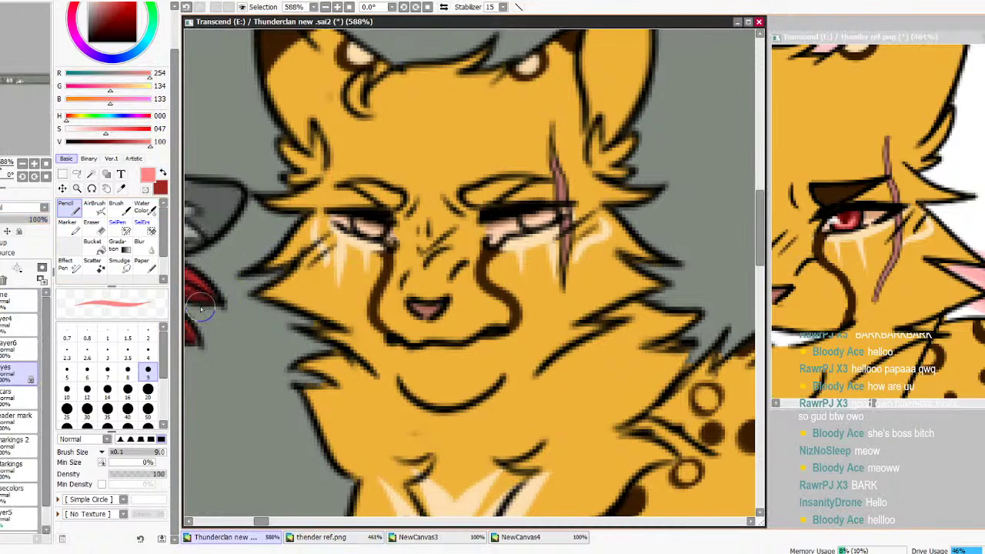
mouse_move(374, 228)
mouse_down()
mouse_move(362, 224)
mouse_move(373, 229)
mouse_up()
mouse_move(532, 221)
mouse_down()
mouse_move(554, 212)
mouse_move(534, 219)
mouse_up()
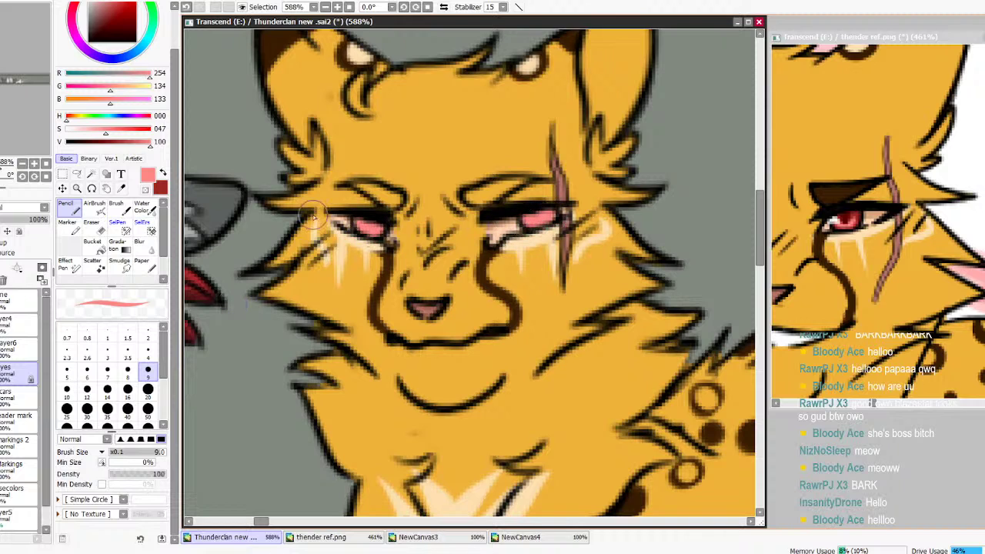
Shade the upper part of both of the yellow cat's irises with the sampled dark red
click(160, 189)
mouse_move(359, 221)
mouse_down()
mouse_move(377, 228)
mouse_move(368, 226)
mouse_up()
mouse_move(562, 216)
mouse_down()
mouse_move(524, 218)
mouse_move(559, 209)
mouse_move(525, 223)
mouse_move(560, 219)
mouse_move(524, 222)
mouse_move(562, 210)
mouse_up()
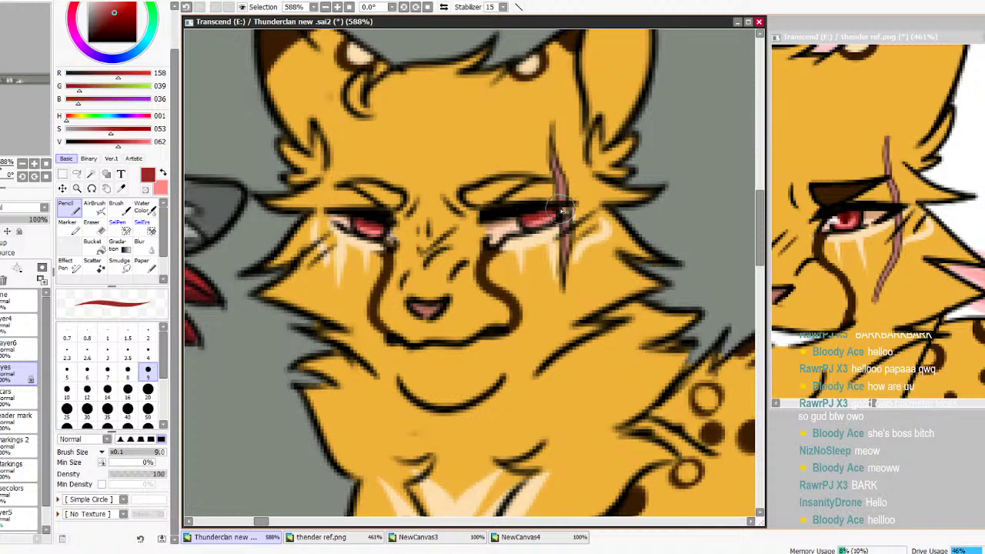
Sample the pupil colour from the reference, darken it to value 26, and paint both of the yellow cat's pupils with the size 4 pencil
alt+click(846, 219)
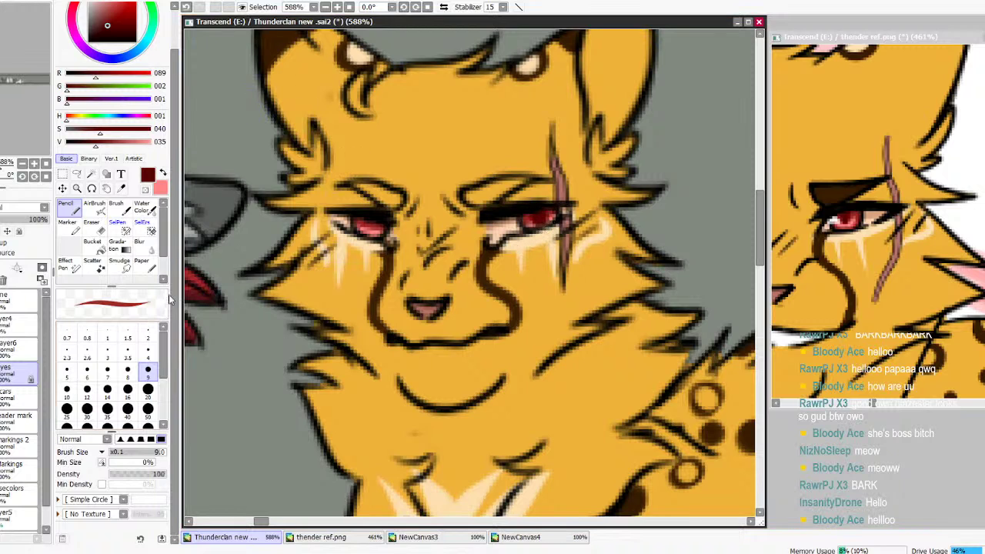
drag(96, 144, 88, 145)
click(148, 352)
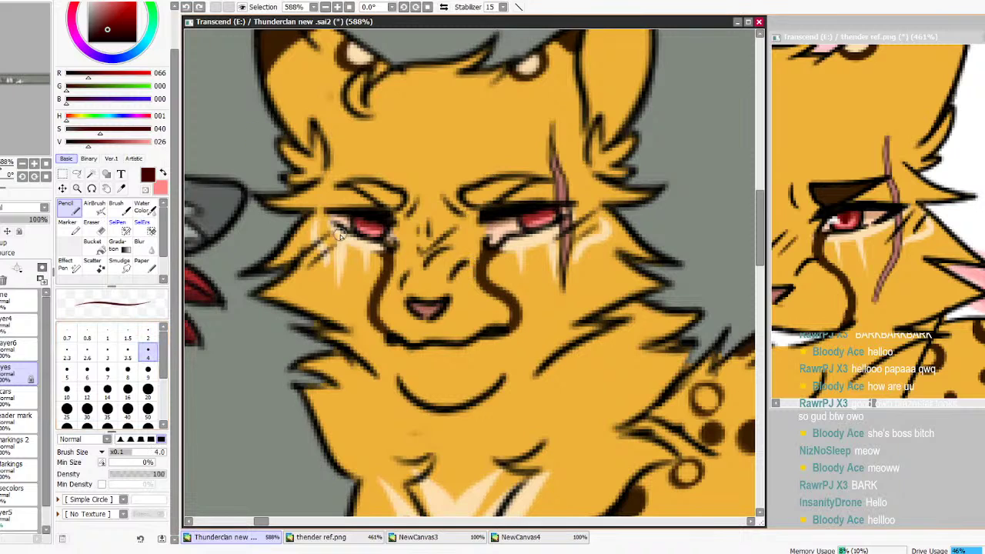
click(369, 228)
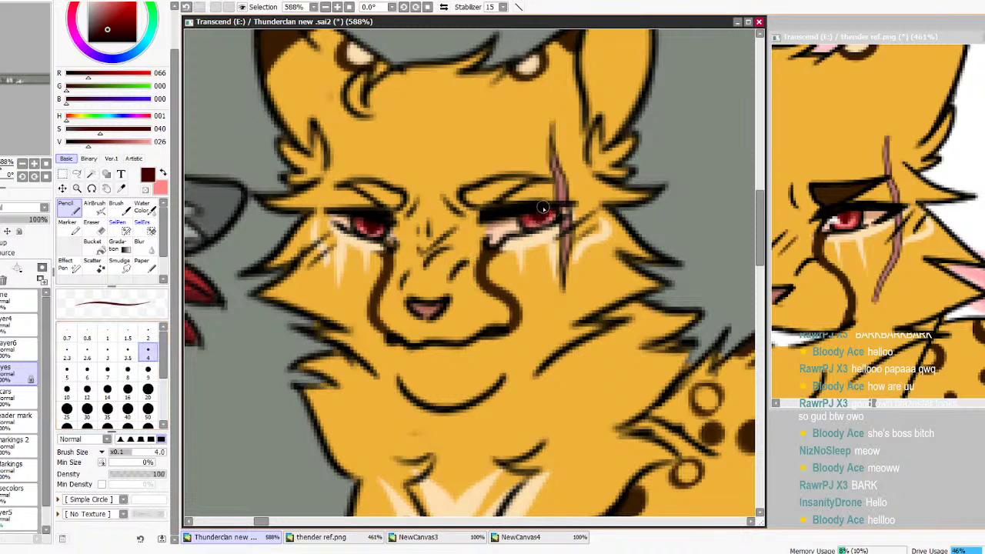
Add pure white highlights to both of the yellow cat's eyes on a layer above the eyes layer
drag(100, 17, 87, 0)
click(24, 301)
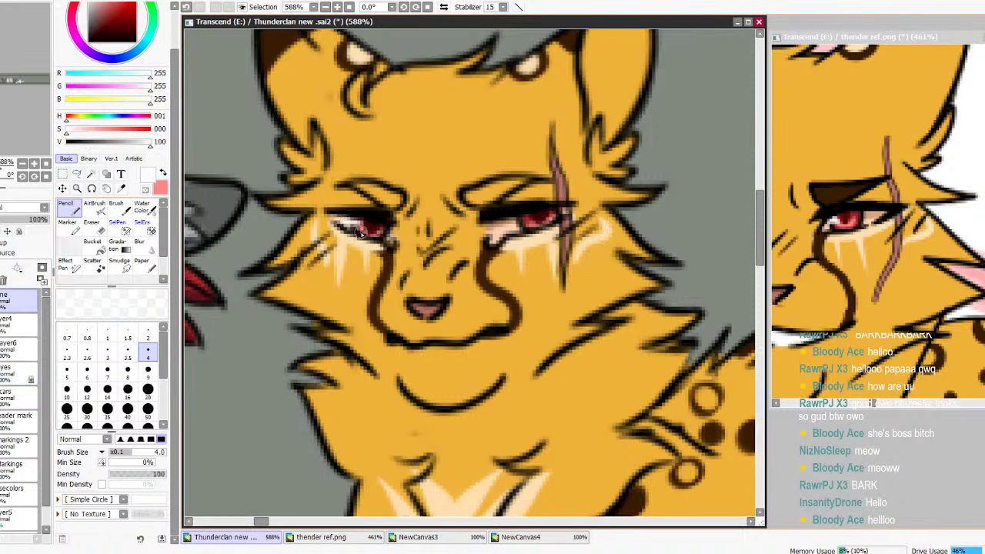
drag(526, 218, 499, 233)
Sample the dark brown brow colour from the reference and fill both of the yellow cat's eyebrows on the markings 2 layer
alt+click(833, 187)
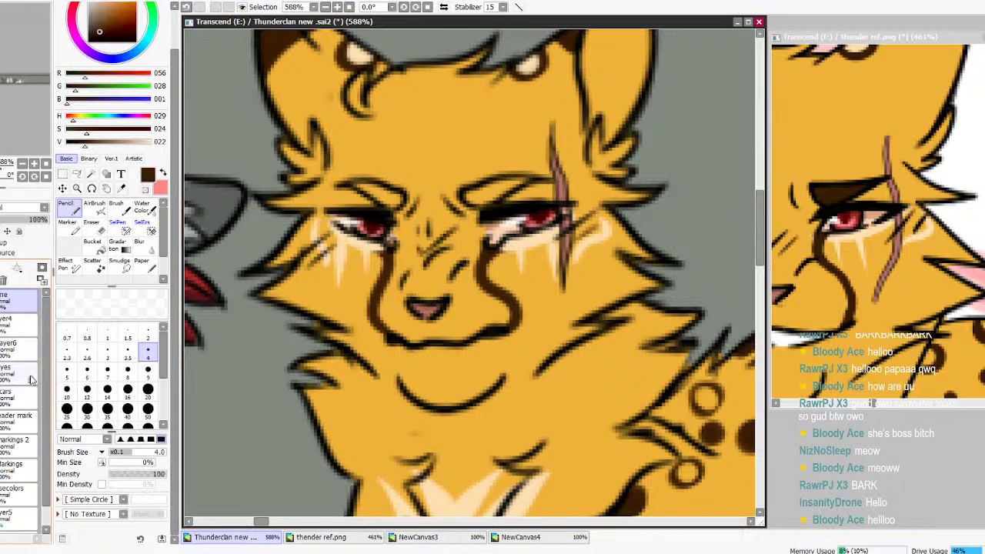
click(19, 440)
drag(355, 185, 394, 199)
mouse_move(499, 195)
mouse_down()
mouse_move(466, 194)
mouse_move(494, 199)
mouse_move(476, 201)
mouse_move(508, 186)
mouse_move(483, 188)
mouse_move(530, 179)
mouse_move(470, 174)
mouse_up()
drag(382, 182, 396, 184)
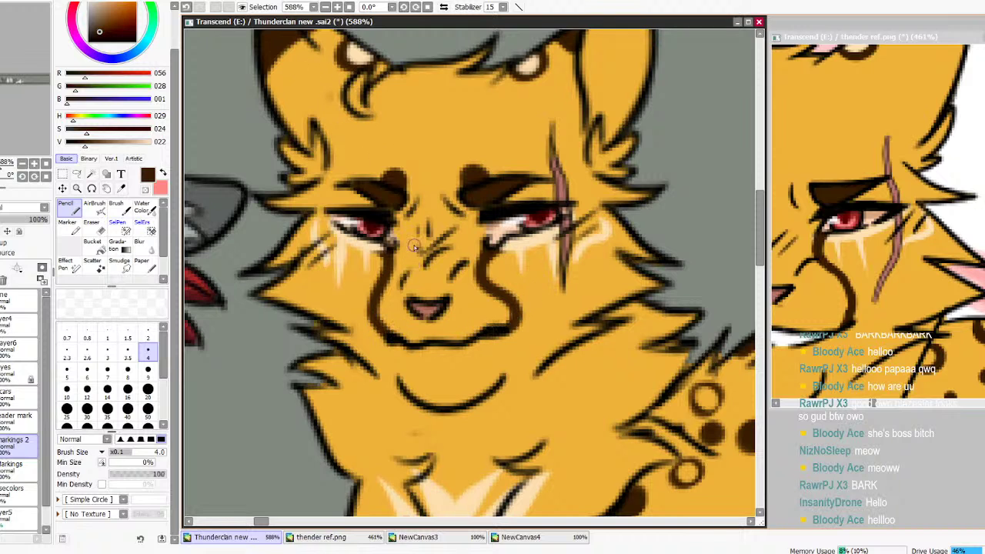
Try a lighter fur yellow at 50 saturation inside the yellow cat's ear with the size 20 pencil, and undo it
click(325, 7)
click(326, 7)
click(326, 6)
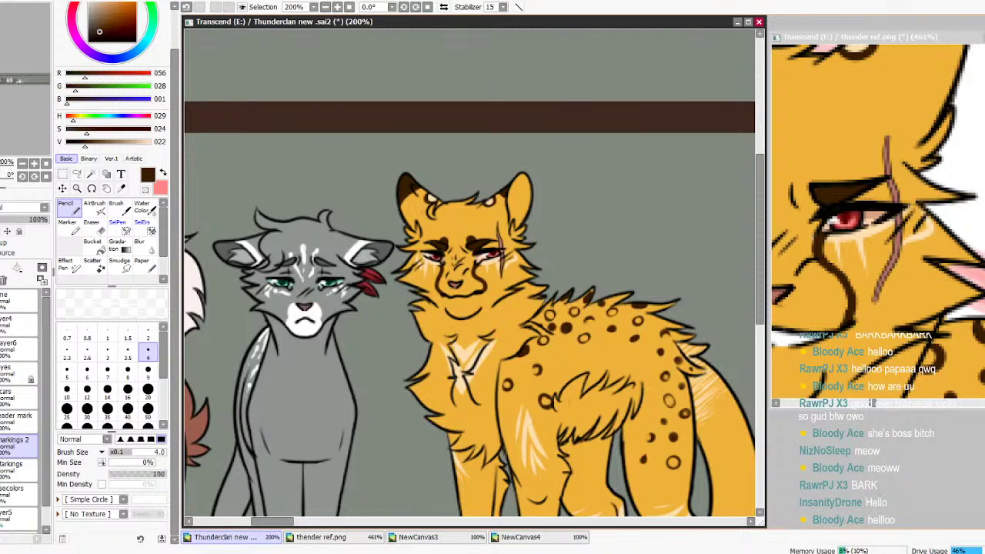
drag(984, 189, 984, 168)
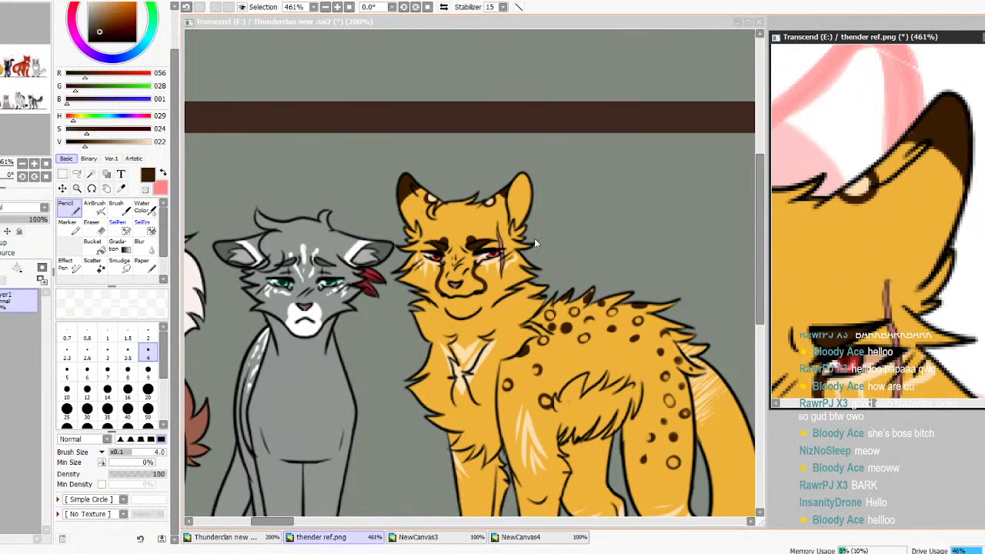
alt+click(498, 212)
click(117, 131)
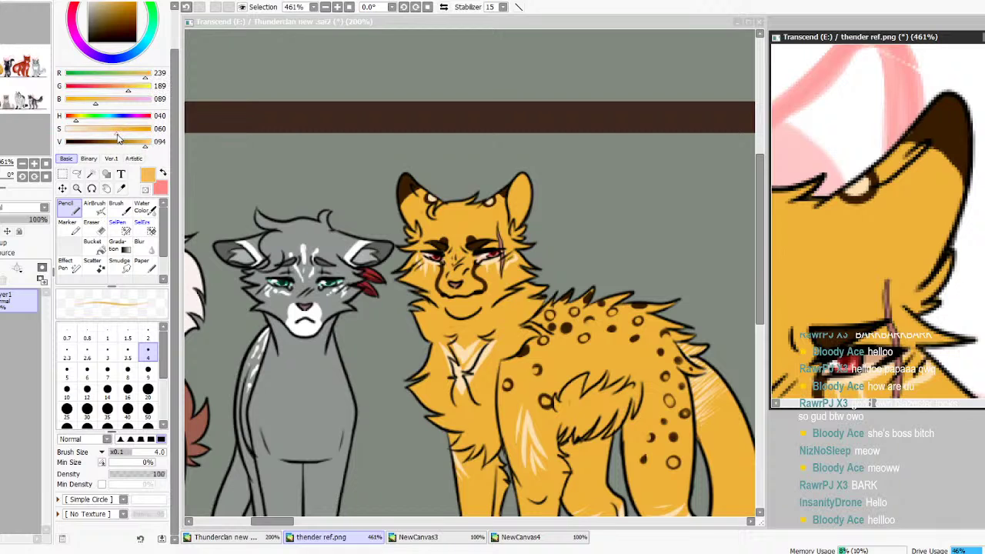
drag(117, 136, 108, 132)
click(470, 270)
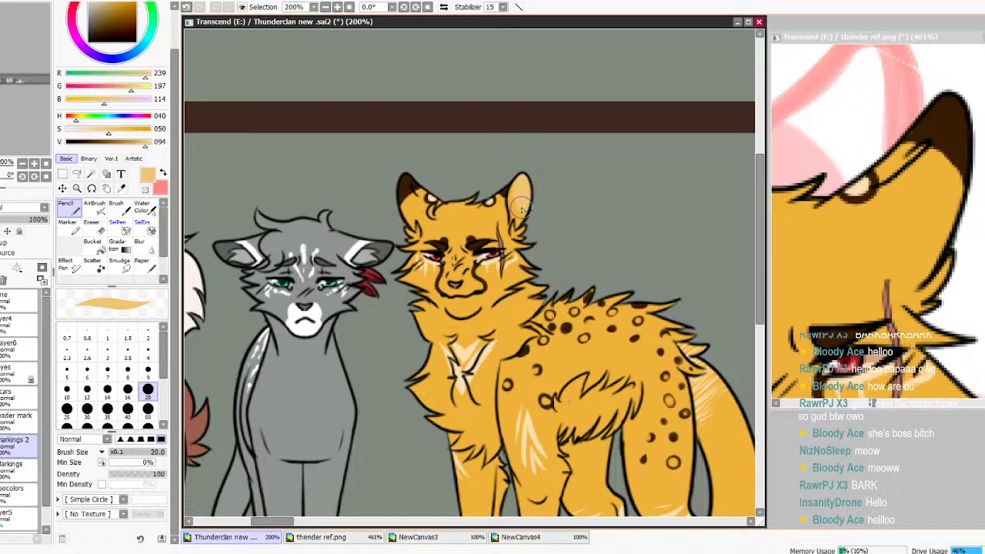
drag(520, 209, 513, 218)
key(ctrl+z)
key(ctrl+z)
key(ctrl+z)
Sample the yellow cat's reddish-brown nose colour and paint the inside of its ear with it
alt+click(455, 284)
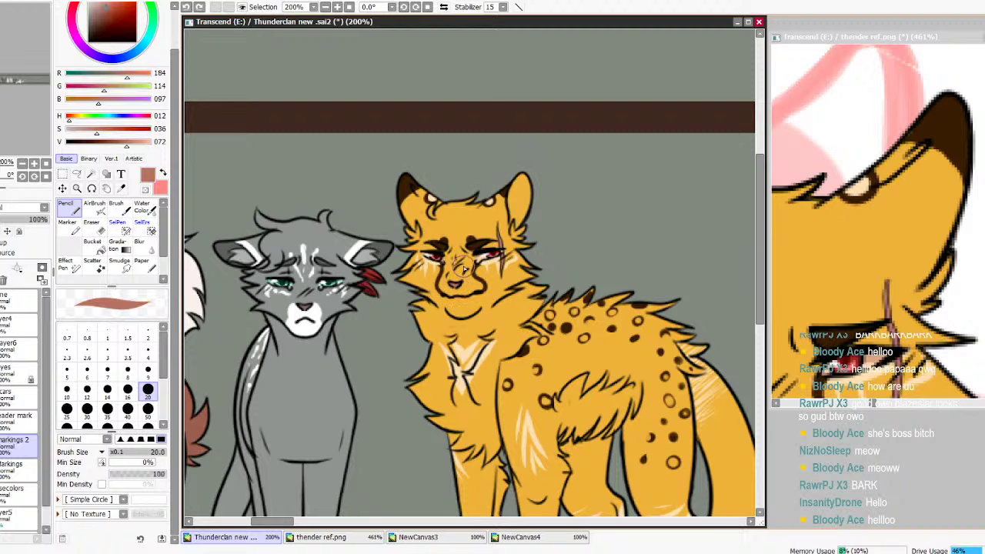
mouse_move(534, 176)
mouse_down()
mouse_move(526, 212)
mouse_move(512, 189)
mouse_move(518, 225)
mouse_up()
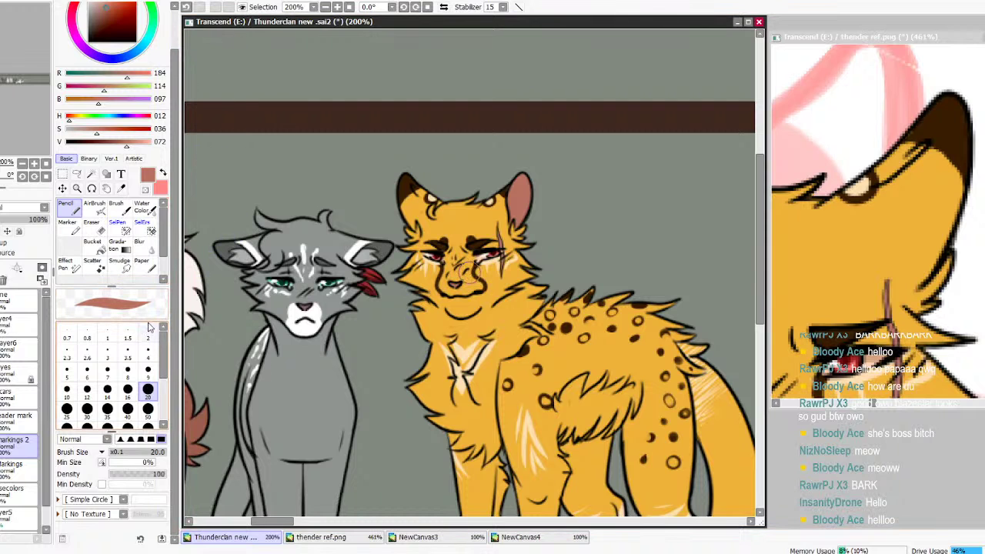
Examine the dark blue-grey cat's markings in the reference alongside its unmarked counterpart in the lineup
drag(759, 261, 762, 318)
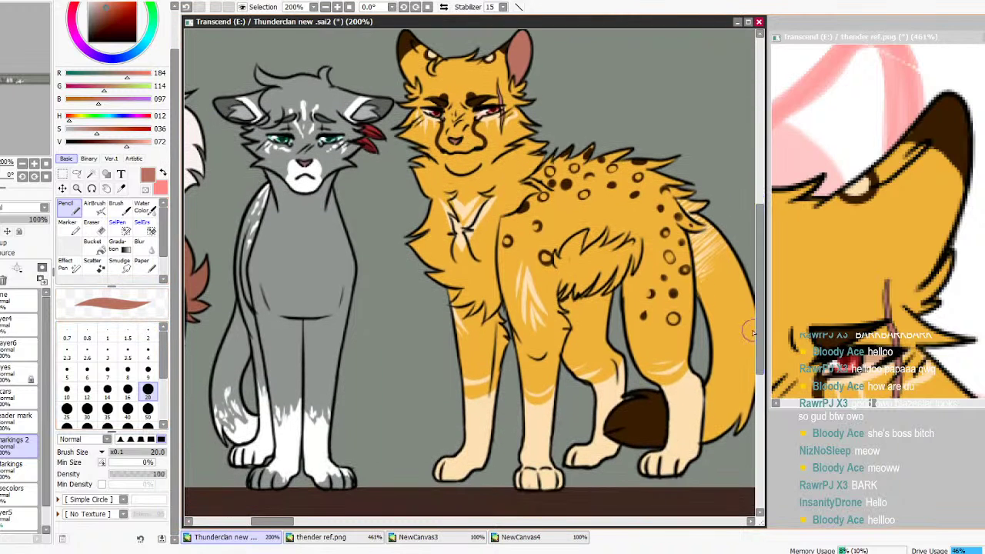
drag(295, 523, 323, 523)
click(861, 395)
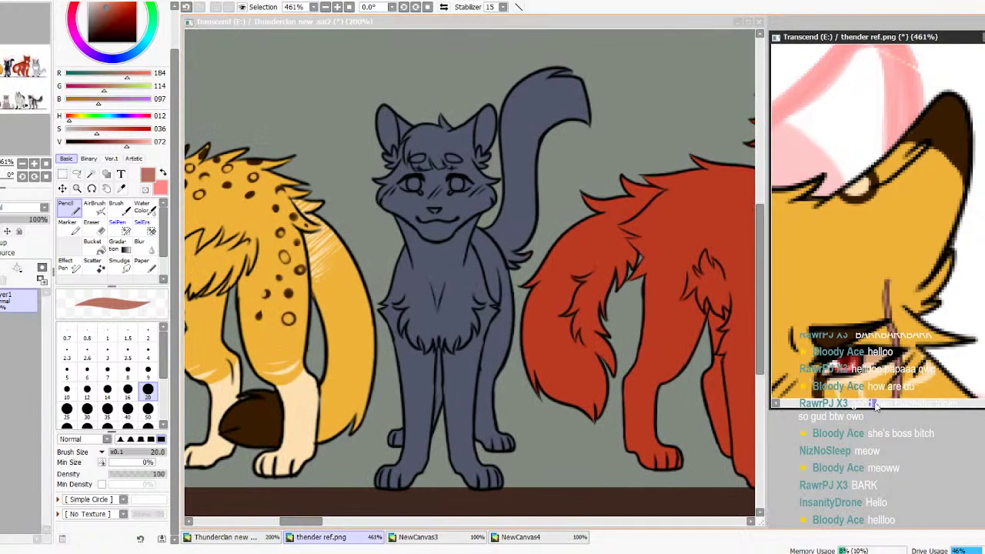
scroll(885, 407, up, 5)
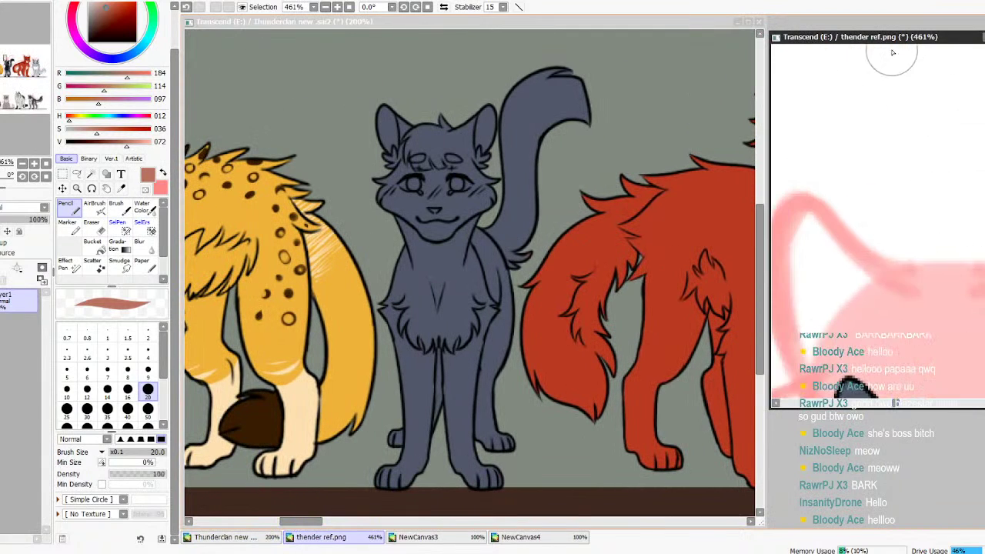
click(349, 7)
click(337, 7)
click(338, 6)
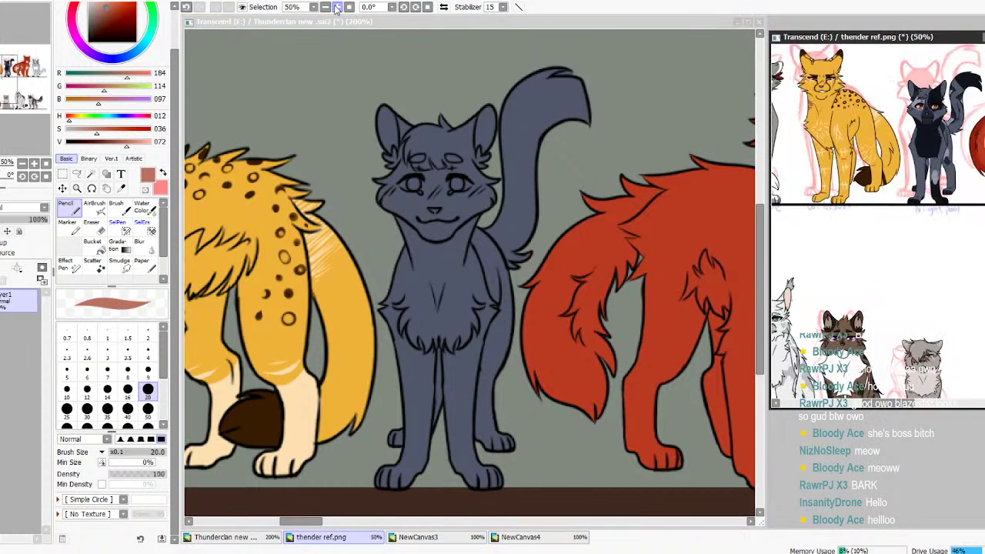
click(337, 7)
drag(886, 408, 901, 409)
drag(970, 374, 974, 500)
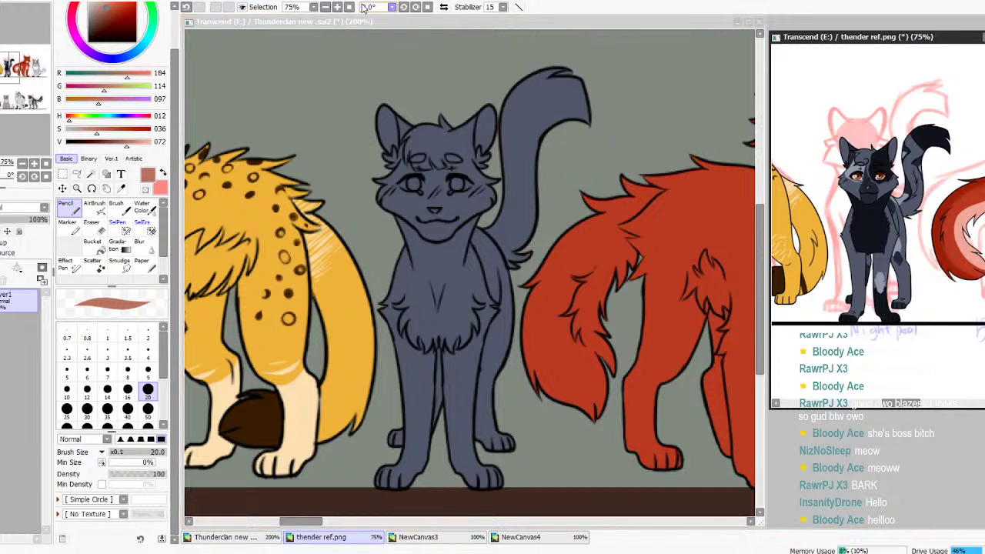
click(338, 7)
click(337, 7)
click(326, 7)
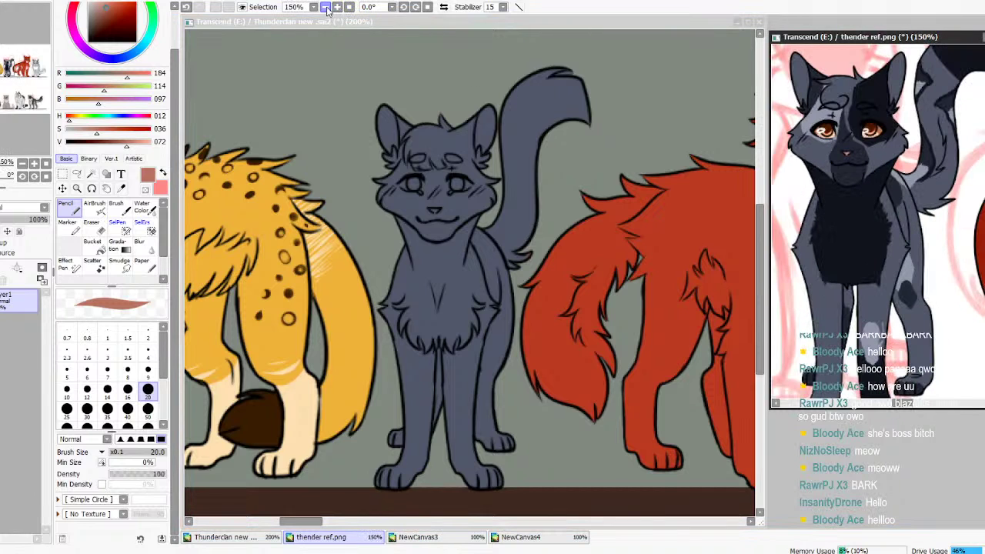
Sample the dark navy from the reference and paint the blue-grey cat's muzzle, nose bridge and ear base on the markings layer with the size 9 pencil
right_click(841, 160)
click(469, 272)
click(14, 465)
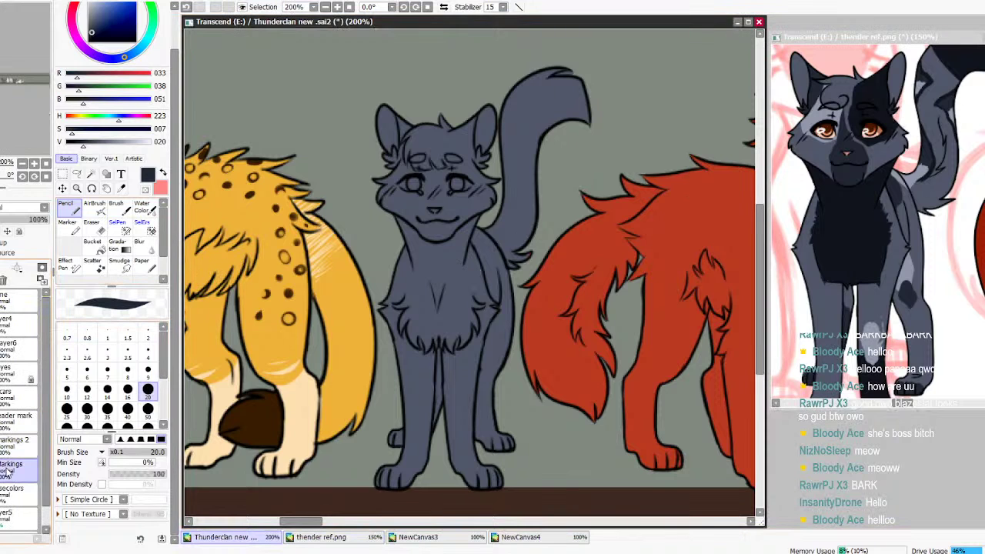
click(148, 369)
click(337, 6)
scroll(351, 279, up, 4)
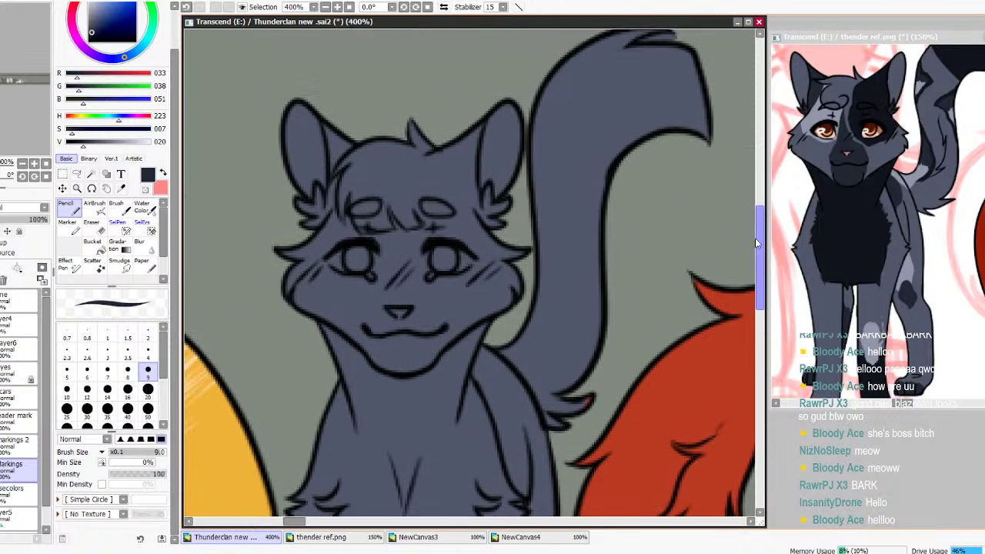
mouse_move(382, 308)
mouse_down()
mouse_move(363, 329)
mouse_move(431, 310)
mouse_move(378, 362)
mouse_move(415, 359)
mouse_move(436, 331)
mouse_move(388, 348)
mouse_up()
mouse_move(428, 310)
mouse_down()
mouse_move(396, 242)
mouse_move(377, 354)
mouse_move(395, 278)
mouse_move(382, 298)
mouse_move(389, 233)
mouse_move(412, 312)
mouse_move(394, 254)
mouse_move(421, 311)
mouse_move(404, 279)
mouse_move(403, 308)
mouse_move(396, 277)
mouse_up()
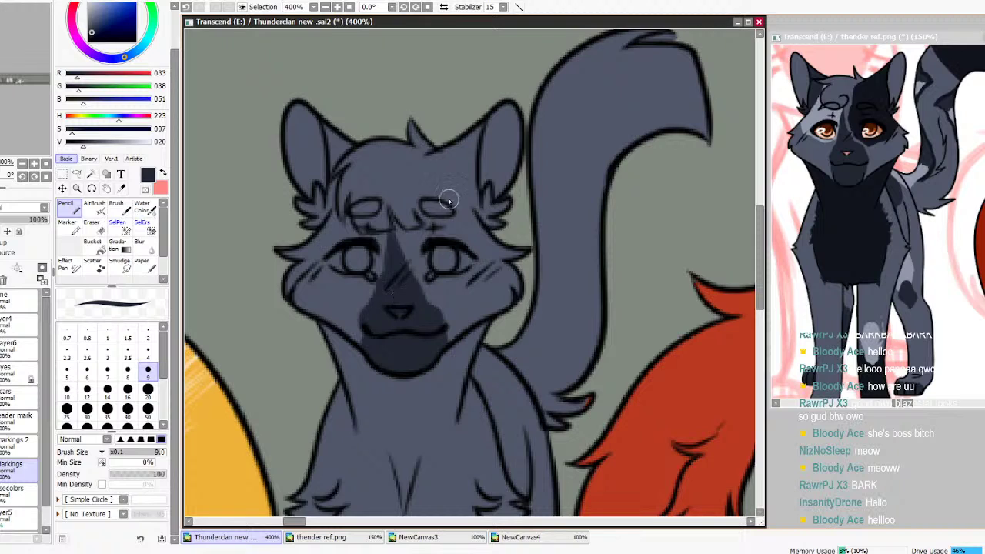
drag(406, 217, 392, 230)
mouse_move(342, 149)
mouse_down()
mouse_move(324, 124)
mouse_move(346, 149)
mouse_move(327, 211)
mouse_move(334, 177)
mouse_move(332, 202)
mouse_move(305, 224)
mouse_move(316, 222)
mouse_move(297, 204)
mouse_move(313, 209)
mouse_move(319, 187)
mouse_move(318, 220)
mouse_up()
Sample the near-black from the reference, paint the patch over the blue-grey cat's eye and ear, and trim its edge along the fringe
alt+click(873, 83)
mouse_move(429, 150)
mouse_down()
mouse_move(412, 244)
mouse_move(436, 288)
mouse_move(512, 265)
mouse_move(495, 252)
mouse_move(523, 254)
mouse_move(474, 247)
mouse_move(483, 240)
mouse_move(475, 153)
mouse_move(495, 161)
mouse_move(501, 217)
mouse_move(496, 192)
mouse_move(513, 96)
mouse_move(501, 101)
mouse_move(465, 224)
mouse_move(451, 190)
mouse_move(452, 138)
mouse_move(429, 189)
mouse_move(422, 182)
mouse_move(428, 157)
mouse_move(424, 243)
mouse_move(422, 223)
mouse_move(437, 276)
mouse_move(477, 264)
mouse_move(470, 271)
mouse_move(471, 244)
mouse_move(469, 270)
mouse_up()
drag(481, 221, 435, 265)
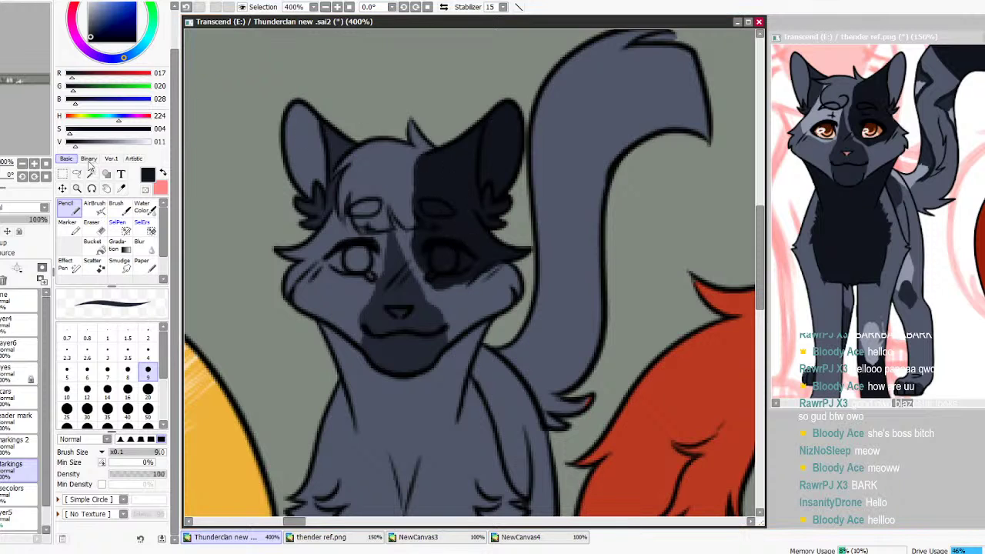
click(92, 225)
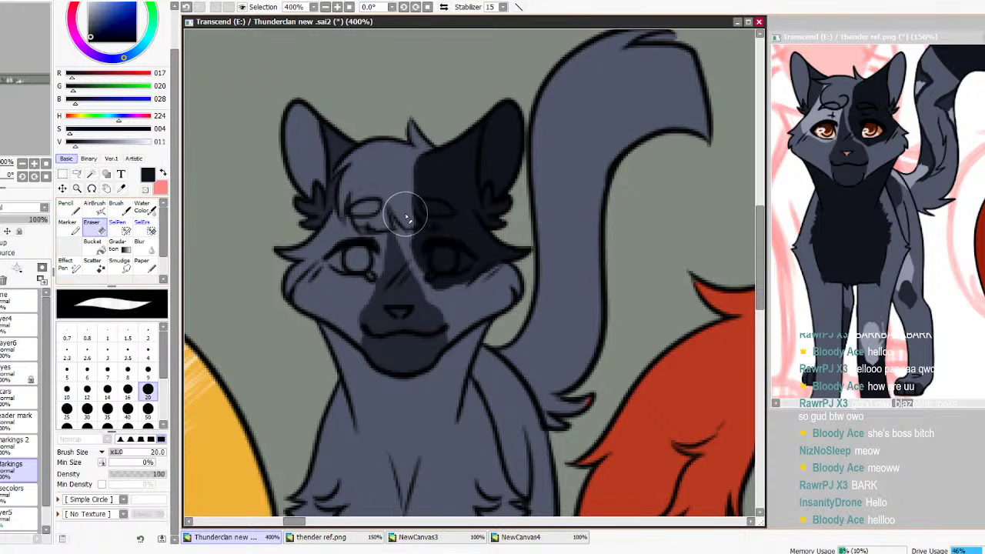
drag(420, 220, 406, 153)
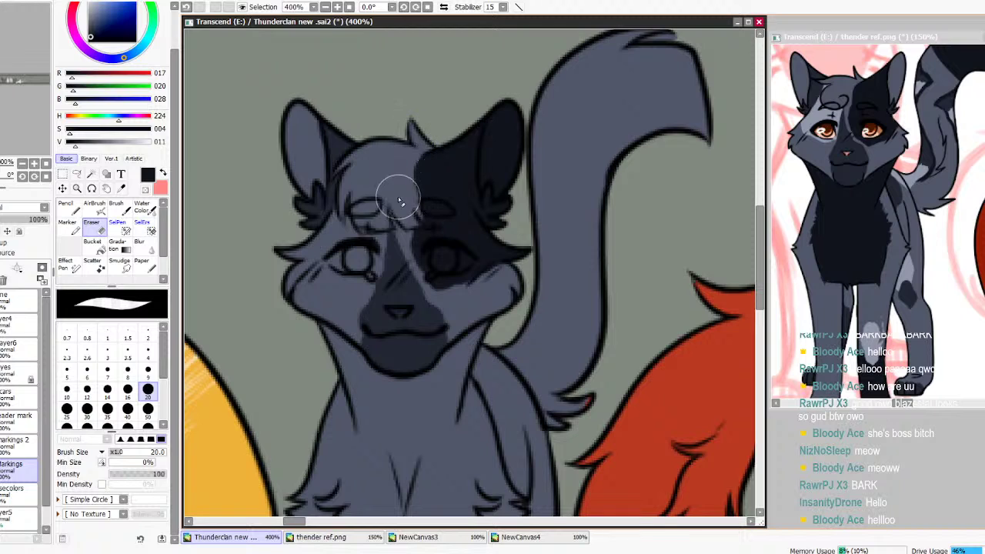
Sample the dark navy again, paint under the blue-grey cat's chin and down one side of its neck, and trim the edge
click(67, 206)
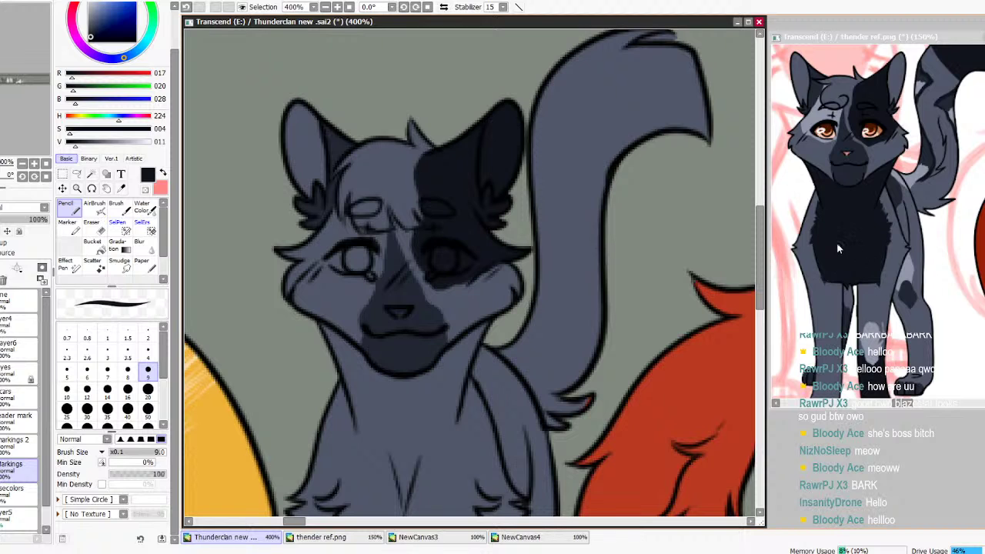
drag(759, 237, 758, 250)
right_click(843, 171)
drag(367, 293, 315, 257)
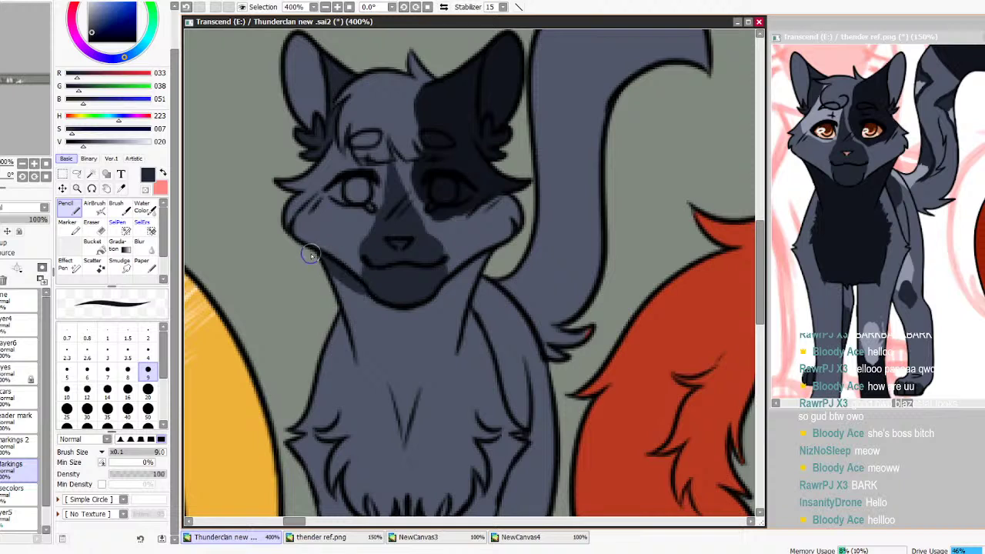
mouse_move(356, 292)
mouse_down()
mouse_move(371, 322)
mouse_move(376, 283)
mouse_move(393, 300)
mouse_move(440, 298)
mouse_move(490, 256)
mouse_move(455, 351)
mouse_move(464, 305)
mouse_move(453, 290)
mouse_move(441, 379)
mouse_move(473, 433)
mouse_move(438, 358)
mouse_up()
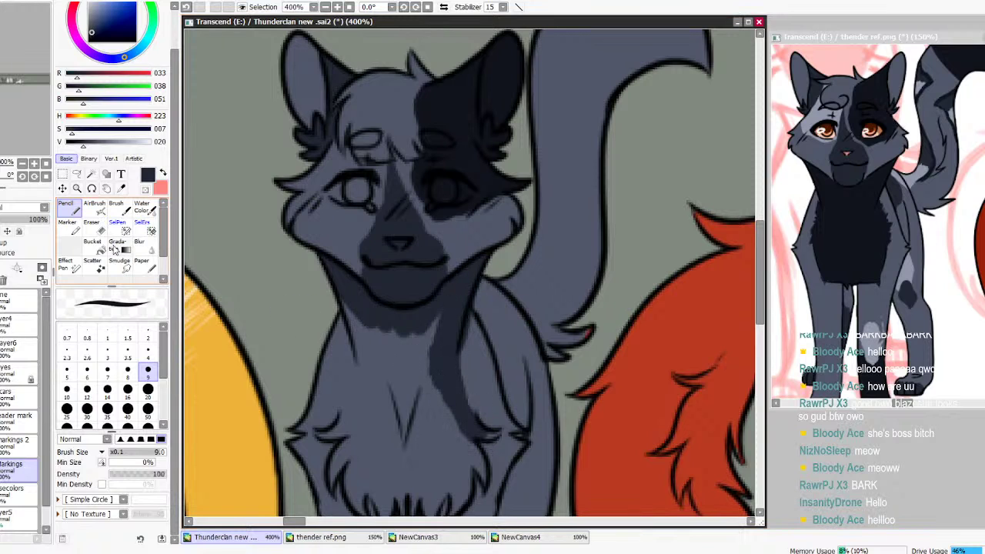
key(e)
drag(473, 306, 477, 366)
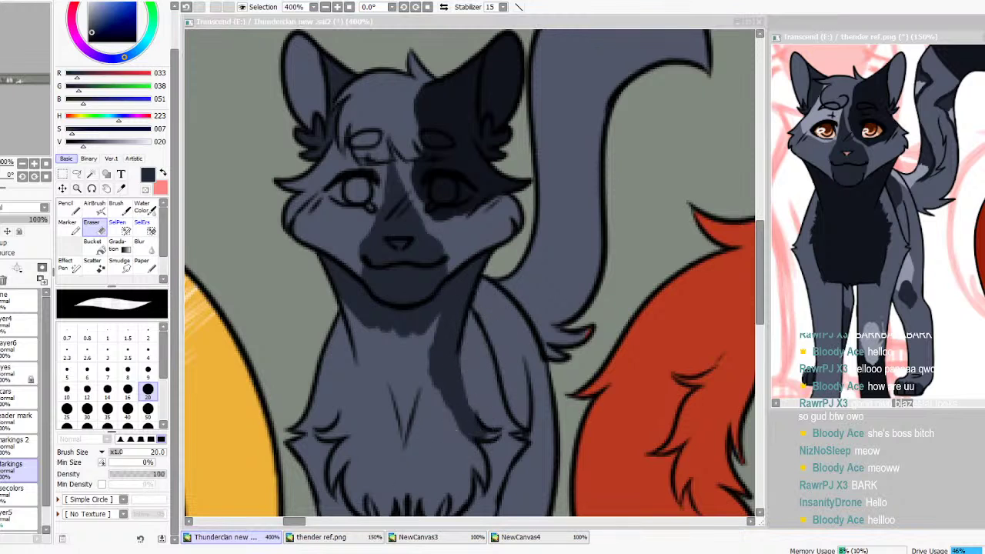
Fill the blue-grey cat's neck and chest fluff with dark navy using the size 9 pencil, and clean up the side edge
key(n)
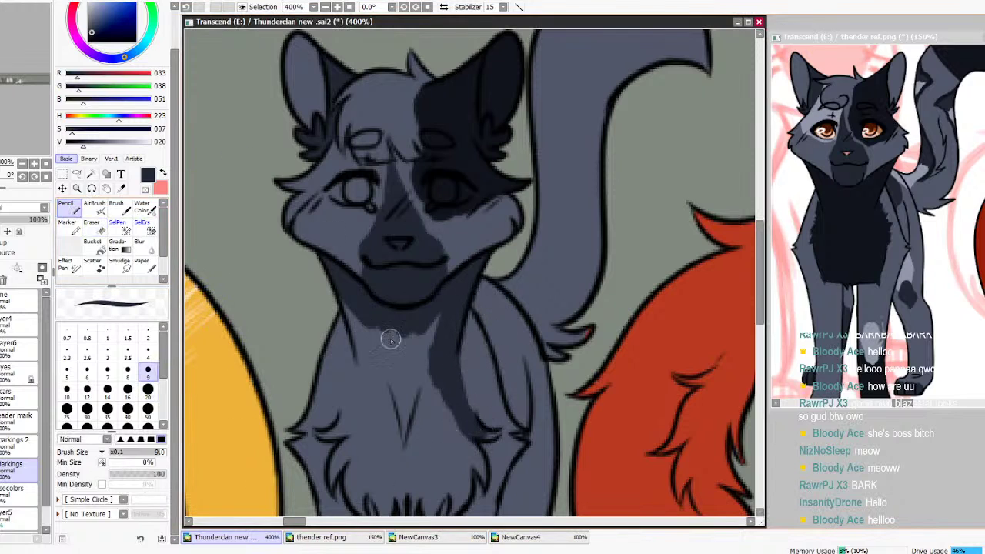
mouse_move(356, 319)
mouse_down()
mouse_move(365, 362)
mouse_move(360, 345)
mouse_move(357, 412)
mouse_move(346, 433)
mouse_move(350, 419)
mouse_move(318, 435)
mouse_move(351, 415)
mouse_move(333, 433)
mouse_move(357, 334)
mouse_move(353, 453)
mouse_move(352, 436)
mouse_move(330, 479)
mouse_move(333, 467)
mouse_move(332, 488)
mouse_move(338, 459)
mouse_move(347, 464)
mouse_move(362, 510)
mouse_move(360, 474)
mouse_move(356, 481)
mouse_move(380, 365)
mouse_move(376, 312)
mouse_up()
mouse_move(411, 339)
mouse_down()
mouse_move(414, 375)
mouse_move(399, 424)
mouse_move(463, 286)
mouse_move(384, 498)
mouse_move(366, 441)
mouse_up()
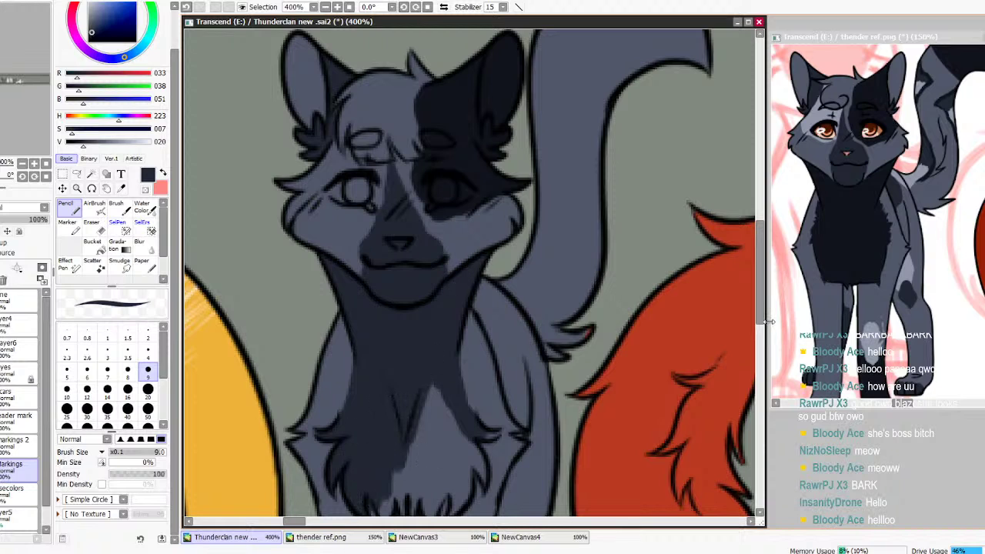
scroll(383, 417, down, 3)
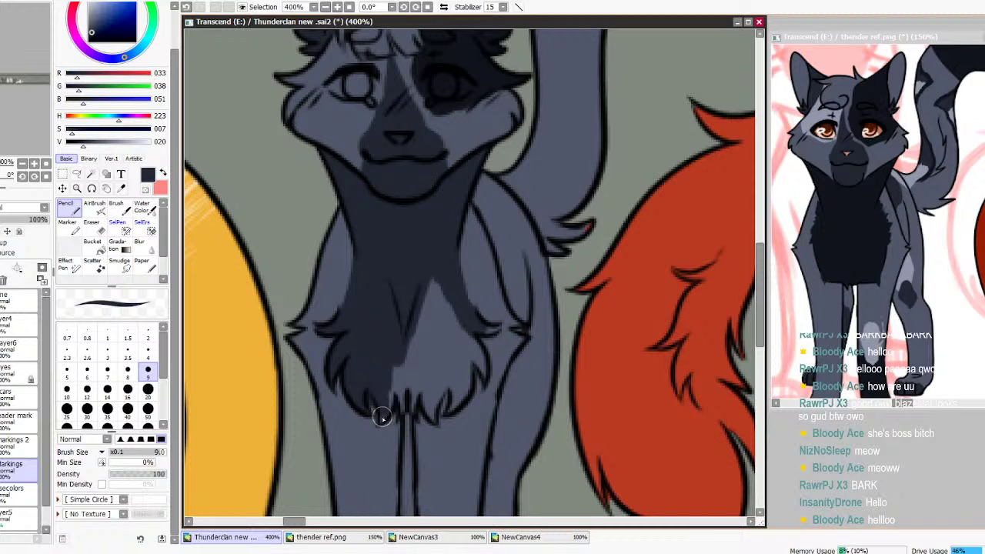
mouse_move(383, 417)
mouse_down()
mouse_move(414, 395)
mouse_move(476, 267)
mouse_move(416, 383)
mouse_move(412, 304)
mouse_move(444, 265)
mouse_move(451, 320)
mouse_move(427, 384)
mouse_move(433, 417)
mouse_move(450, 368)
mouse_move(453, 412)
mouse_move(459, 341)
mouse_move(467, 377)
mouse_move(461, 335)
mouse_move(442, 375)
mouse_move(480, 369)
mouse_up()
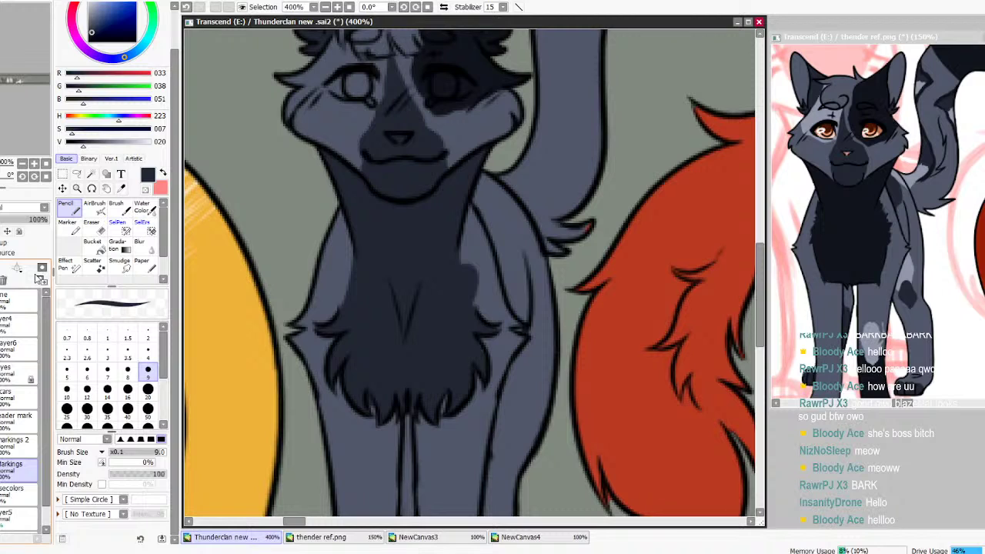
key(e)
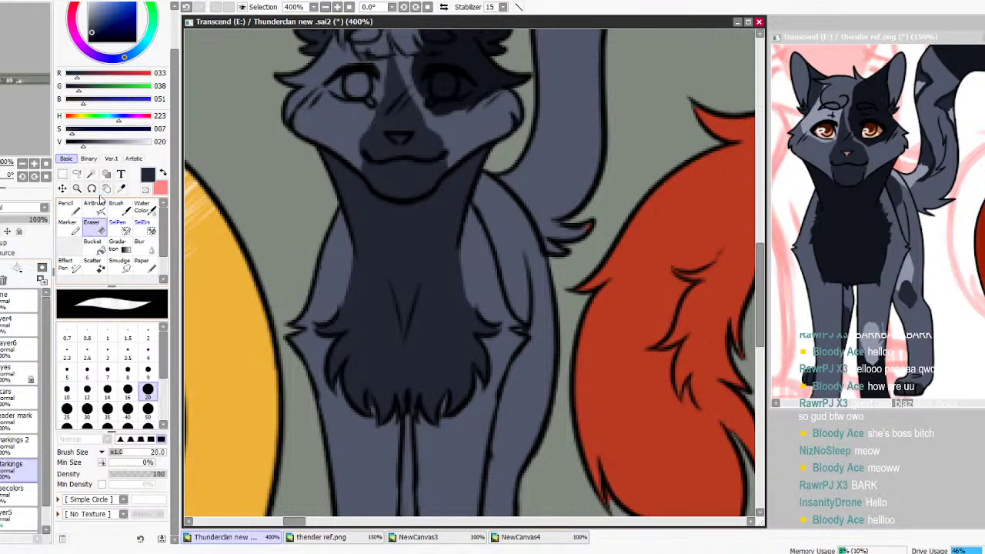
Sample the pale blue-grey from the reference face and paint the blue-grey cat's chin with the size 9 pencil
click(66, 208)
alt+click(840, 137)
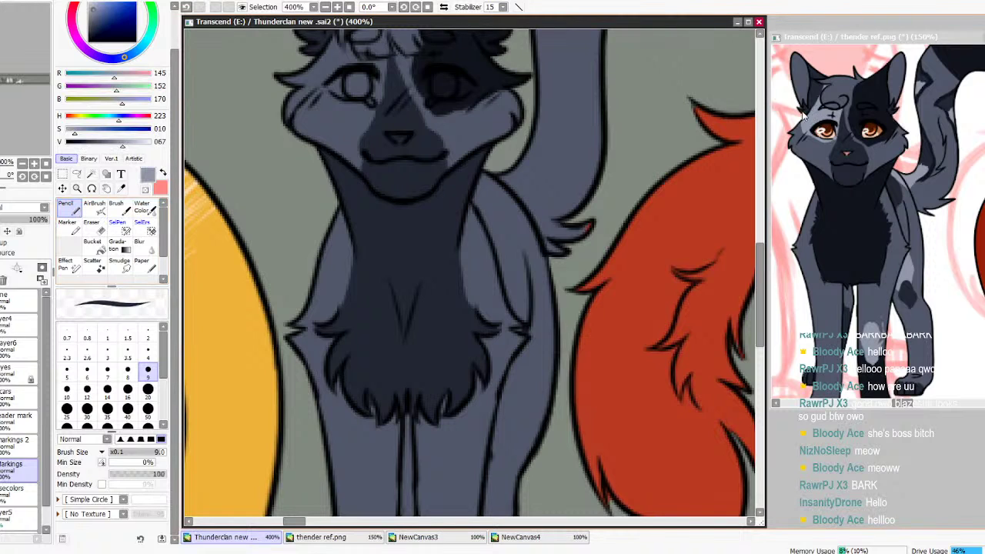
mouse_move(382, 171)
mouse_down()
mouse_move(366, 170)
mouse_move(450, 162)
mouse_move(425, 183)
mouse_move(381, 181)
mouse_move(418, 176)
mouse_move(405, 198)
mouse_up()
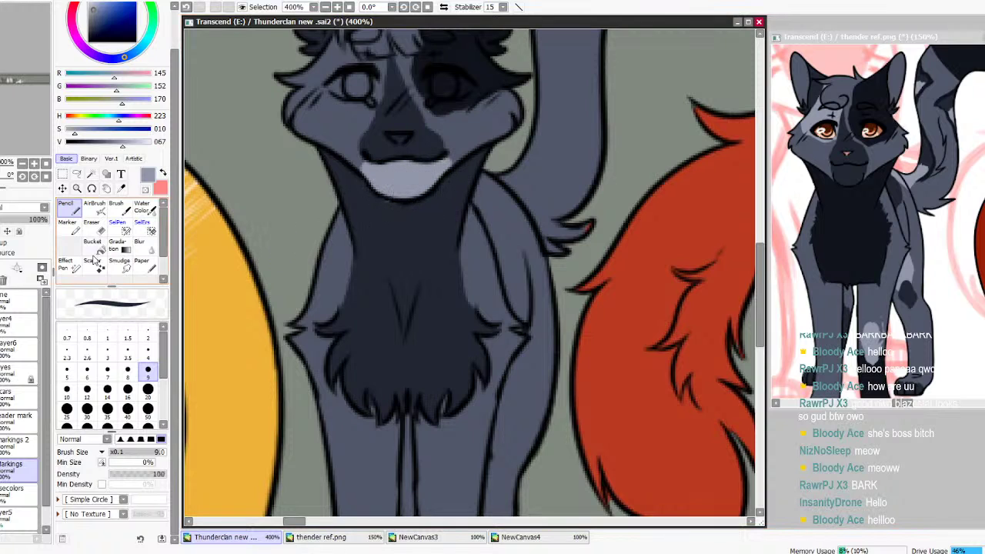
Try to recolour the cat's dark neck and chest pale blue-grey with bucket fills, including the All Similar Colored Pixels mode
click(99, 248)
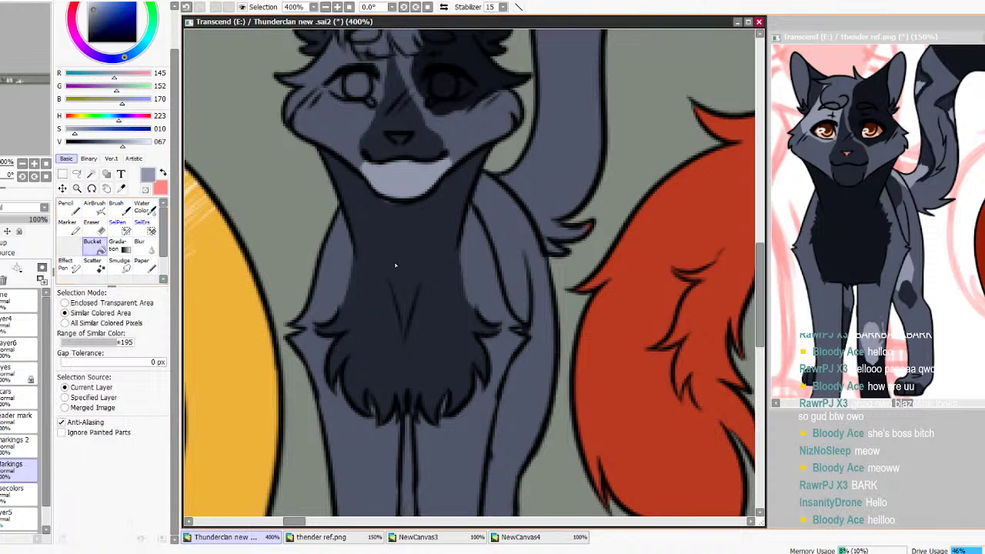
click(394, 269)
key(ctrl+z)
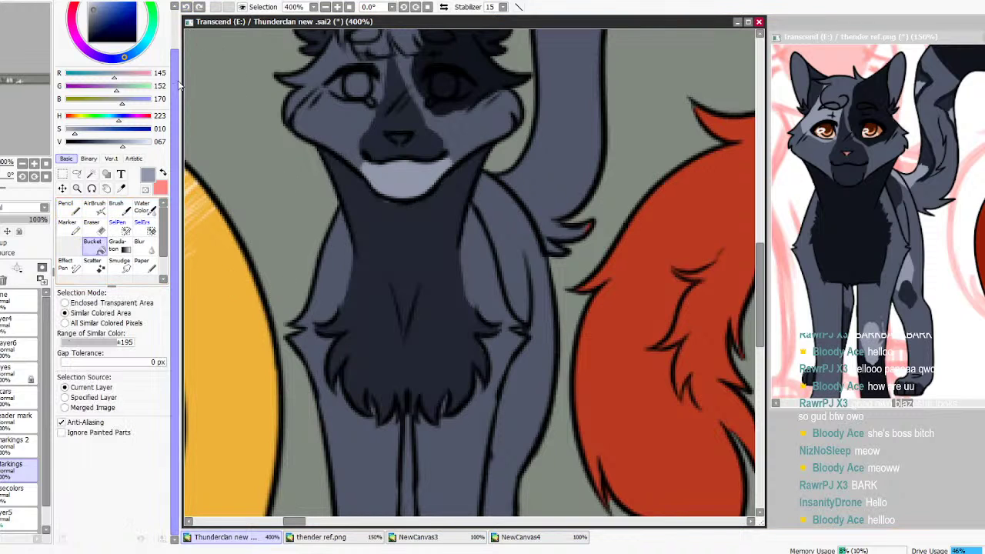
click(98, 229)
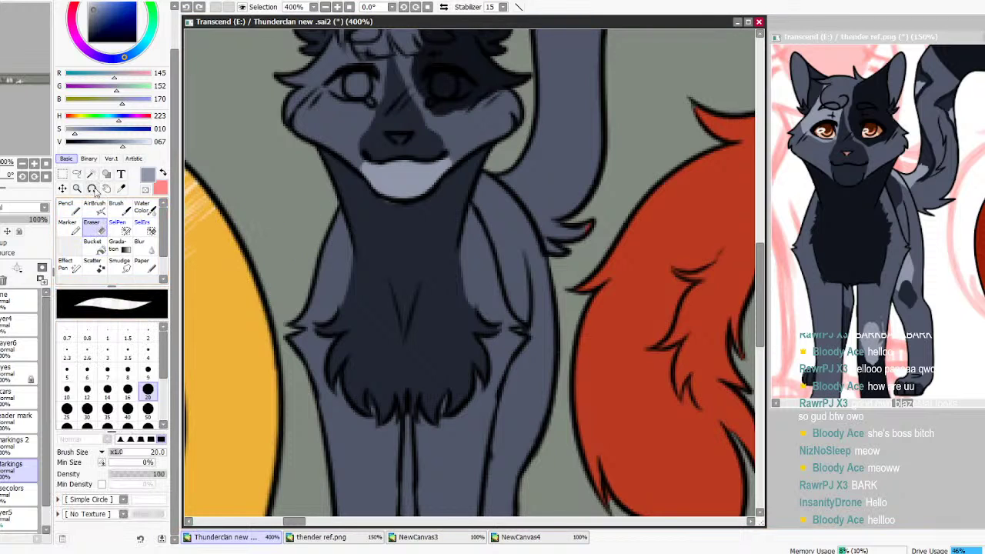
click(92, 243)
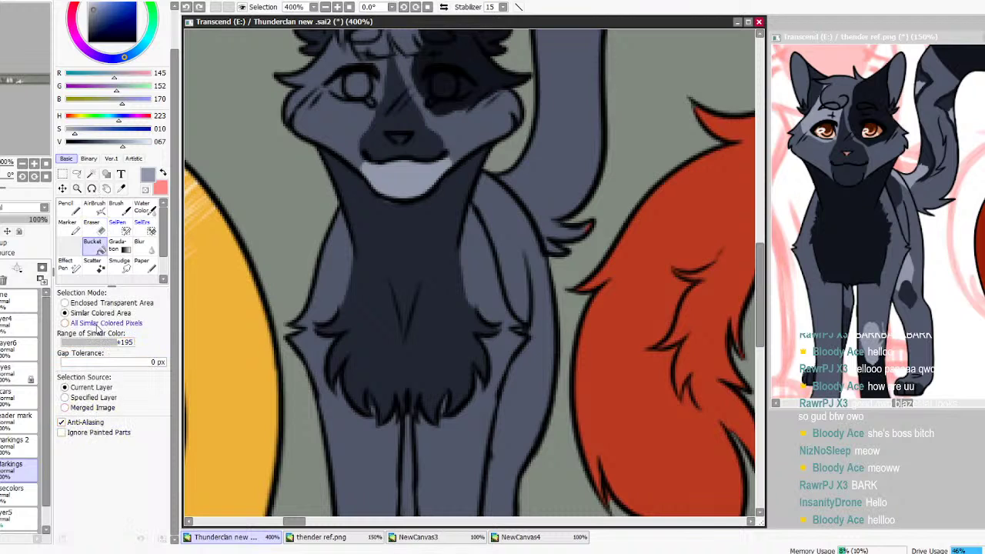
click(100, 303)
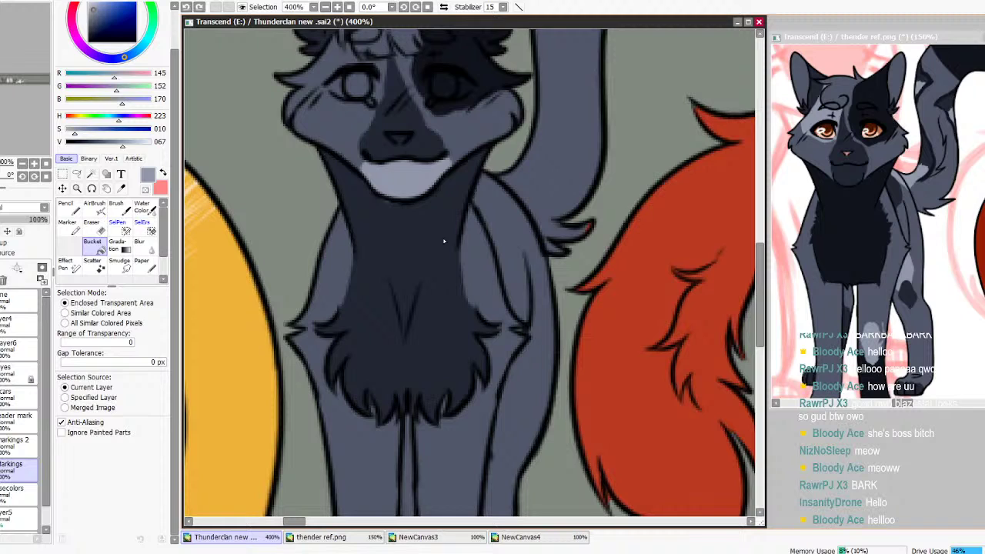
click(64, 322)
click(403, 242)
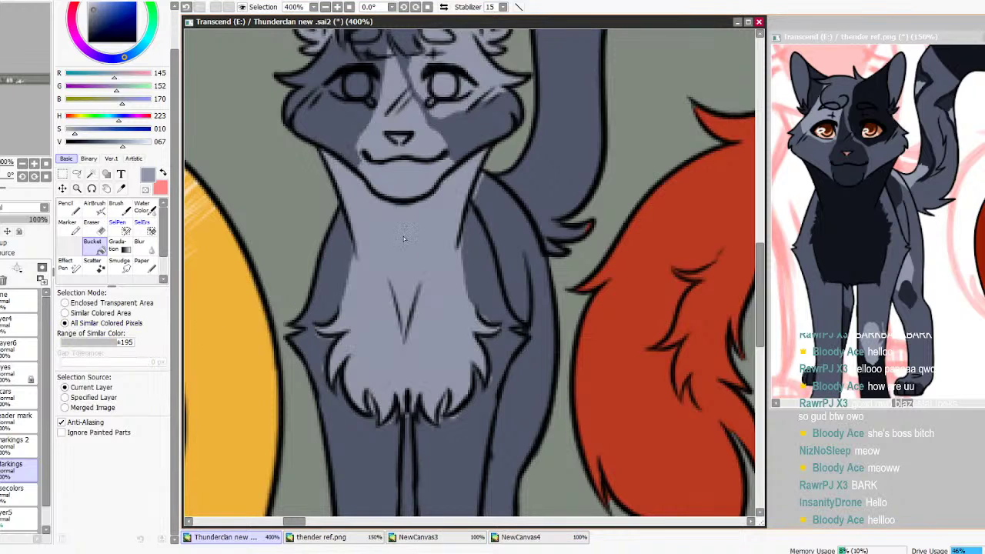
click(186, 7)
click(107, 313)
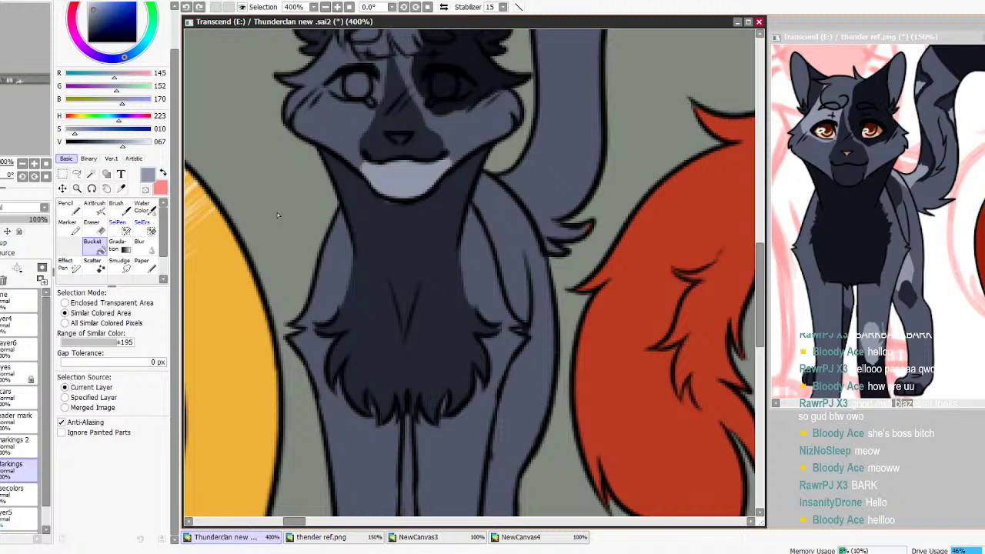
Paint a pale blue-grey band across the upper neck beneath the jaw, and undo the extra bucket fill
key(n)
mouse_move(311, 149)
mouse_down()
mouse_move(410, 202)
mouse_move(465, 182)
mouse_move(501, 152)
mouse_move(492, 195)
mouse_up()
key(e)
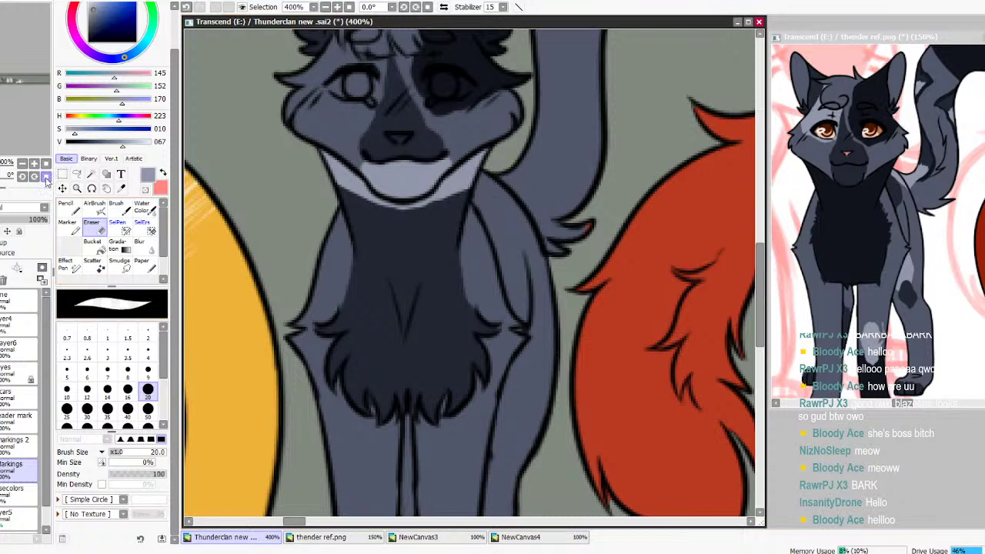
click(103, 247)
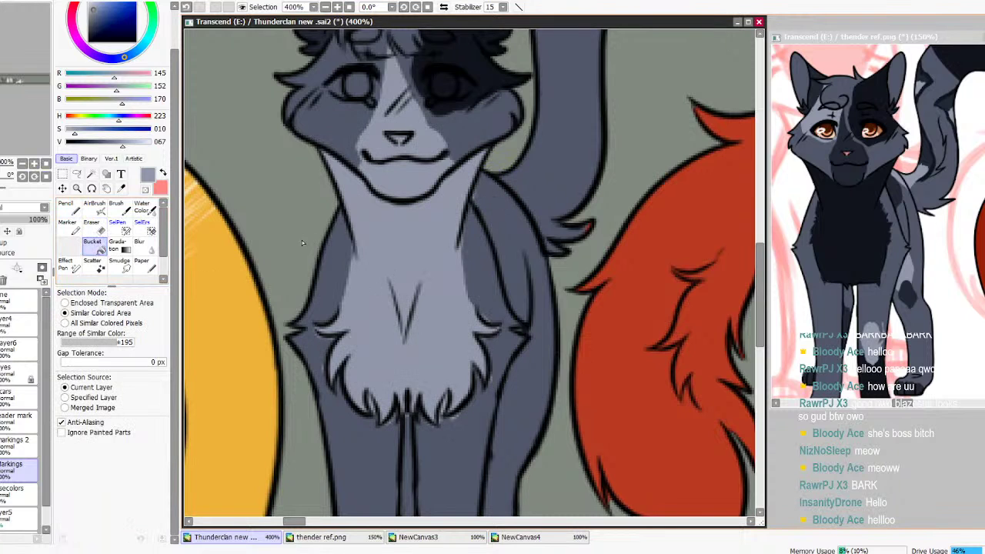
click(187, 8)
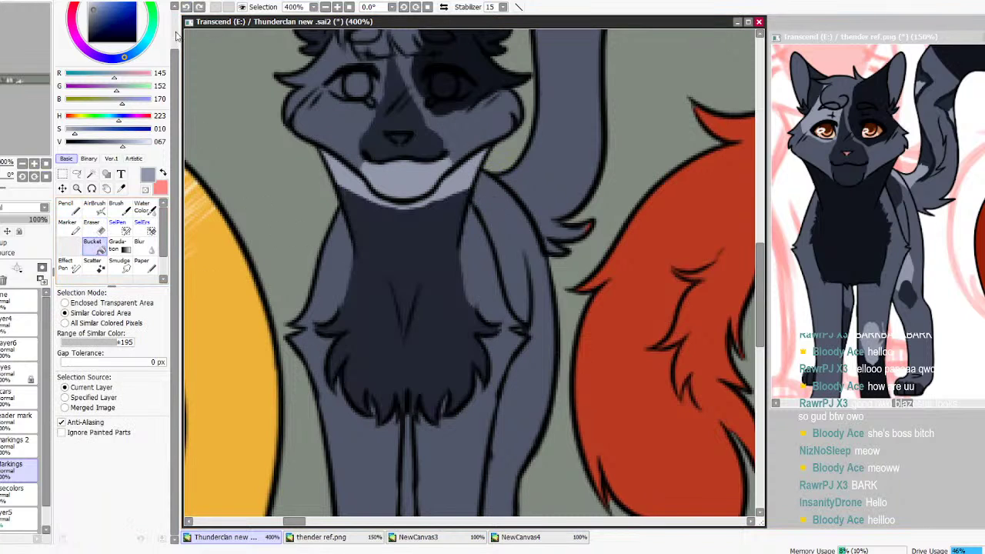
Lock the markings layer's transparency and repaint the cat's neck and chest fluff pale blue-grey with the size 50 pencil
click(66, 206)
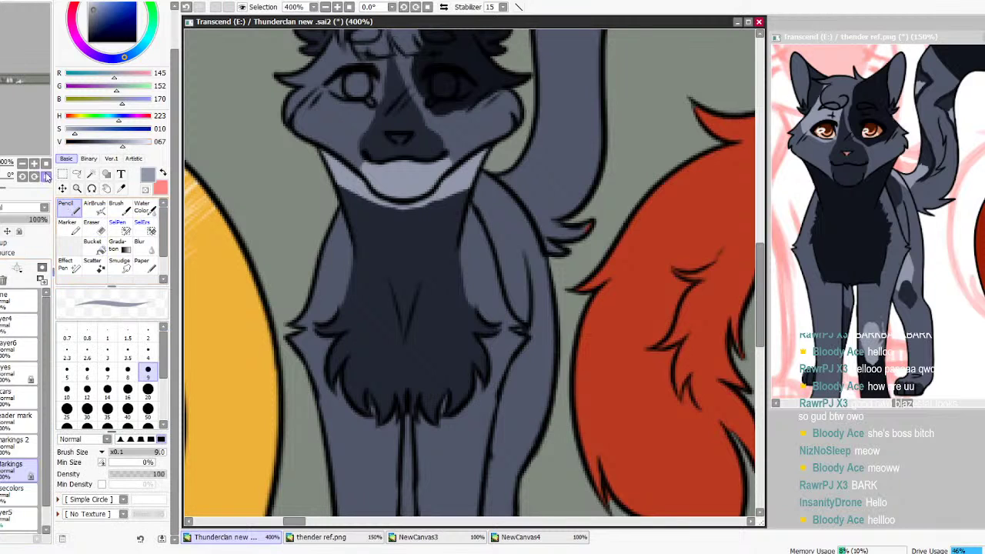
mouse_move(462, 278)
mouse_down()
mouse_move(347, 280)
mouse_move(330, 295)
mouse_up()
click(148, 392)
click(151, 413)
mouse_move(426, 391)
mouse_down()
mouse_move(379, 298)
mouse_move(343, 385)
mouse_move(456, 407)
mouse_move(513, 324)
mouse_move(476, 212)
mouse_move(345, 267)
mouse_move(365, 227)
mouse_move(345, 216)
mouse_move(379, 282)
mouse_move(289, 284)
mouse_up()
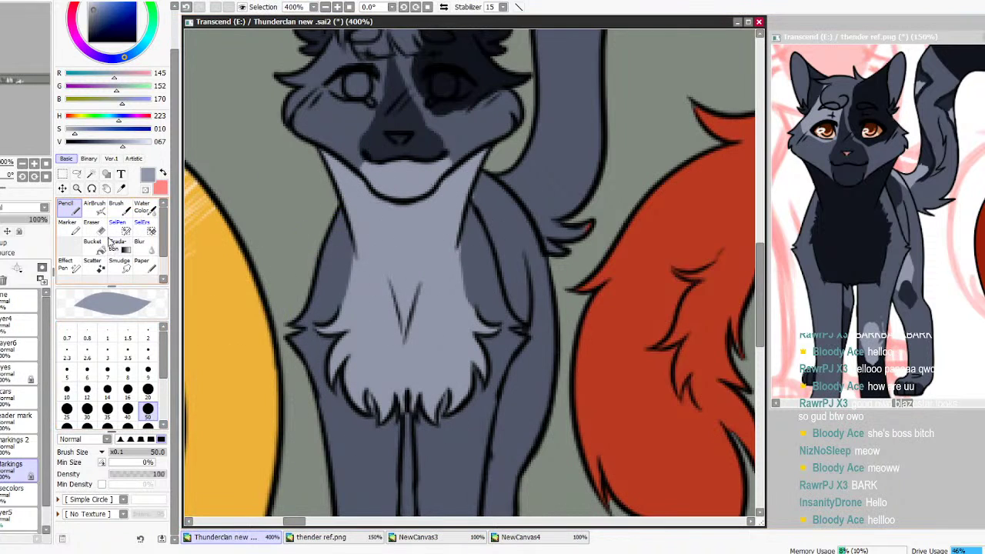
Erase the stray paint beside the neck and trim the pale chin's edges with the size 9 eraser
click(91, 223)
drag(482, 206, 482, 204)
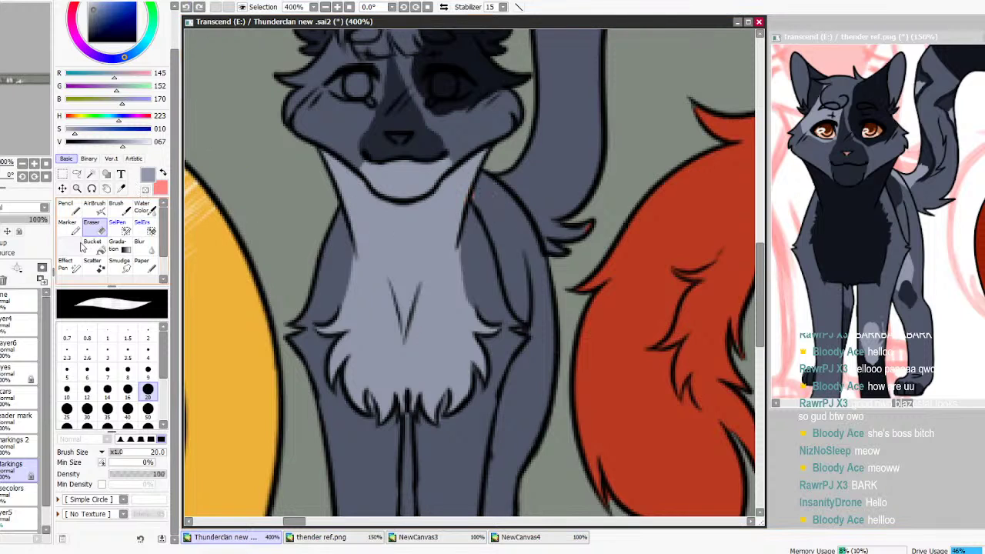
click(147, 370)
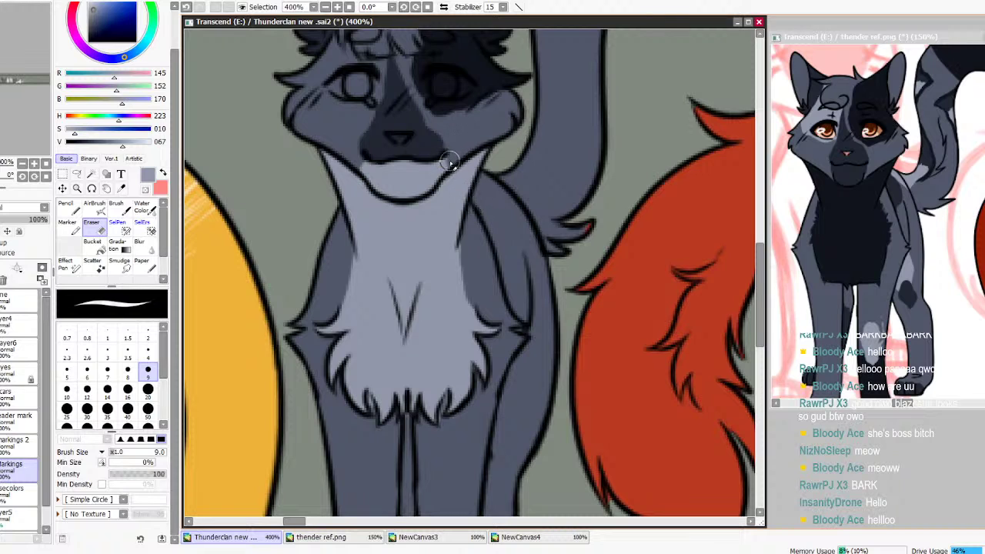
drag(360, 171, 377, 166)
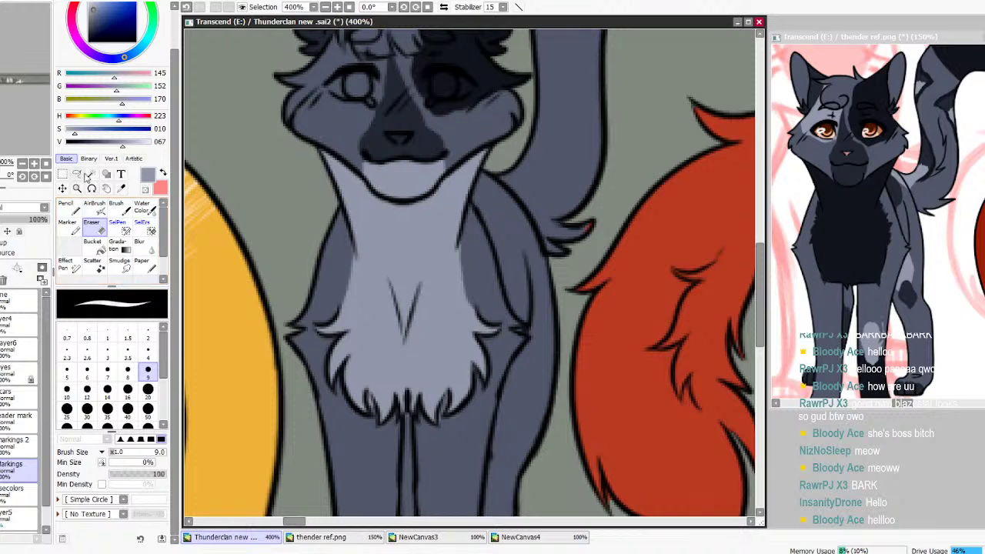
Sample the dark navy and paint a patch on the cat's back with the size 9 pencil, plus a pale blue-grey stripe along its edge
click(67, 208)
alt+click(397, 152)
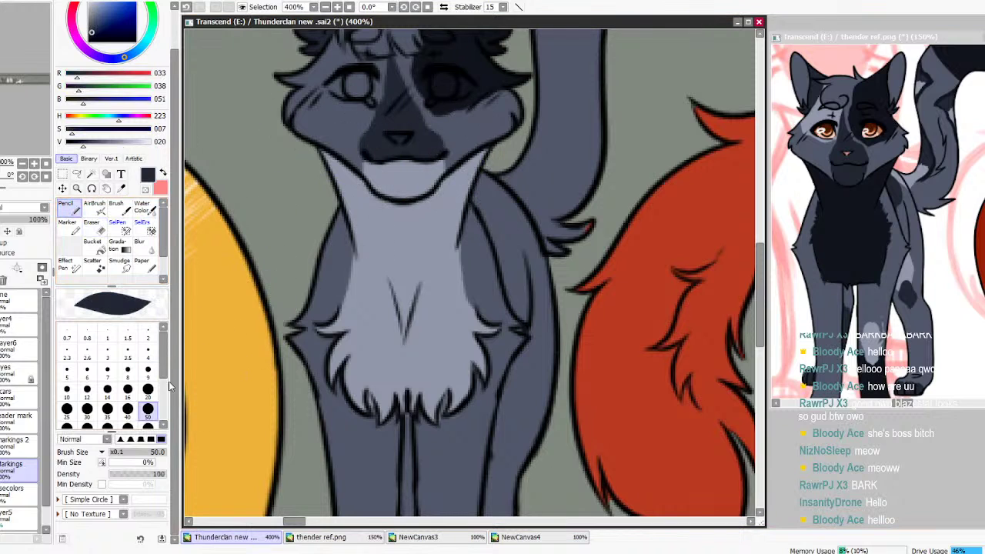
click(148, 369)
mouse_move(483, 228)
mouse_down()
mouse_move(509, 202)
mouse_move(502, 188)
mouse_move(486, 178)
mouse_move(484, 208)
mouse_up()
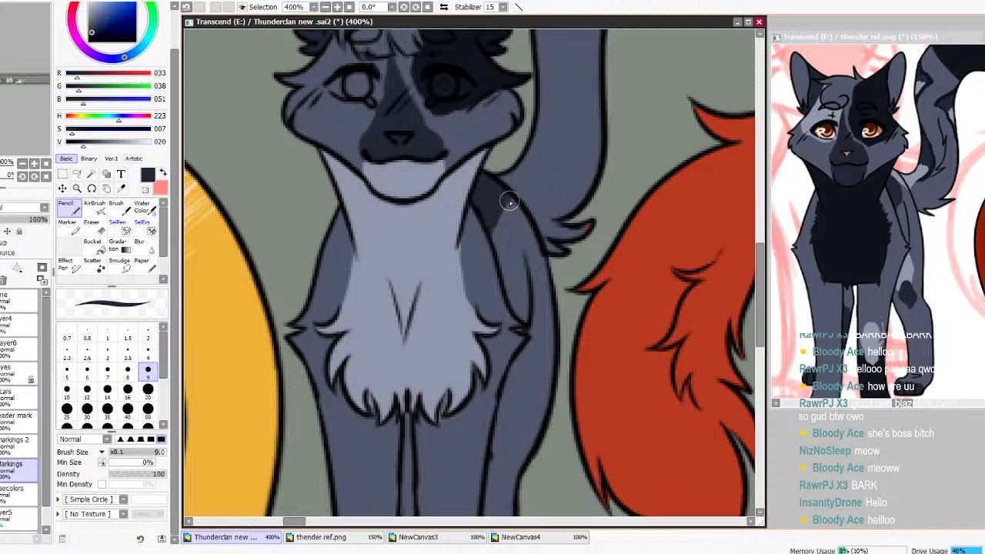
alt+click(424, 198)
mouse_move(493, 185)
mouse_down()
mouse_move(531, 226)
mouse_move(478, 175)
mouse_move(487, 174)
mouse_move(488, 187)
mouse_move(477, 185)
mouse_move(501, 205)
mouse_up()
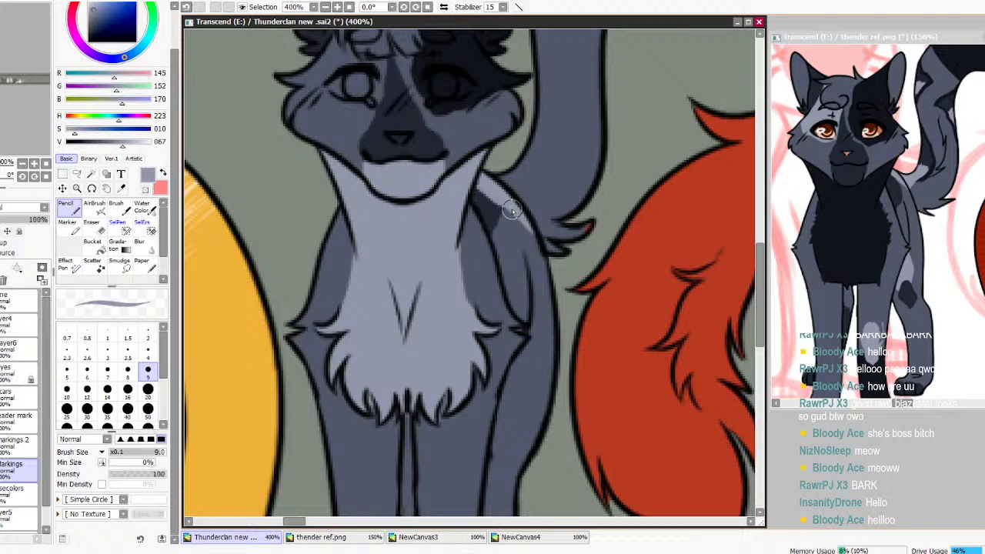
Sample the body grey and try covering the stray red on the tuft at the tail's base on the base colours layer
alt+click(560, 237)
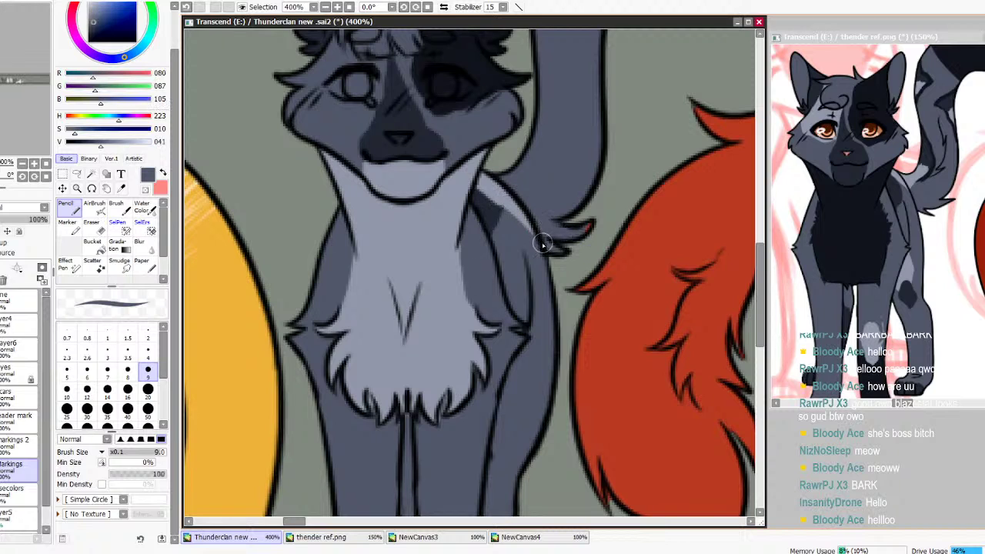
click(17, 493)
drag(593, 218, 565, 240)
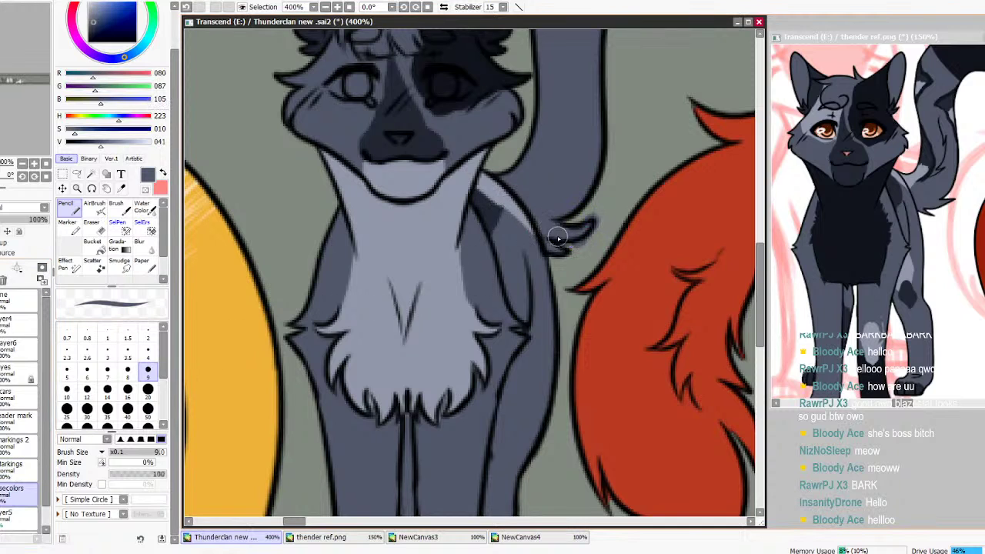
click(187, 7)
Sample the pale blue-grey and try a wavy stripe along the lower tail on the markings layer
alt+click(496, 192)
click(15, 468)
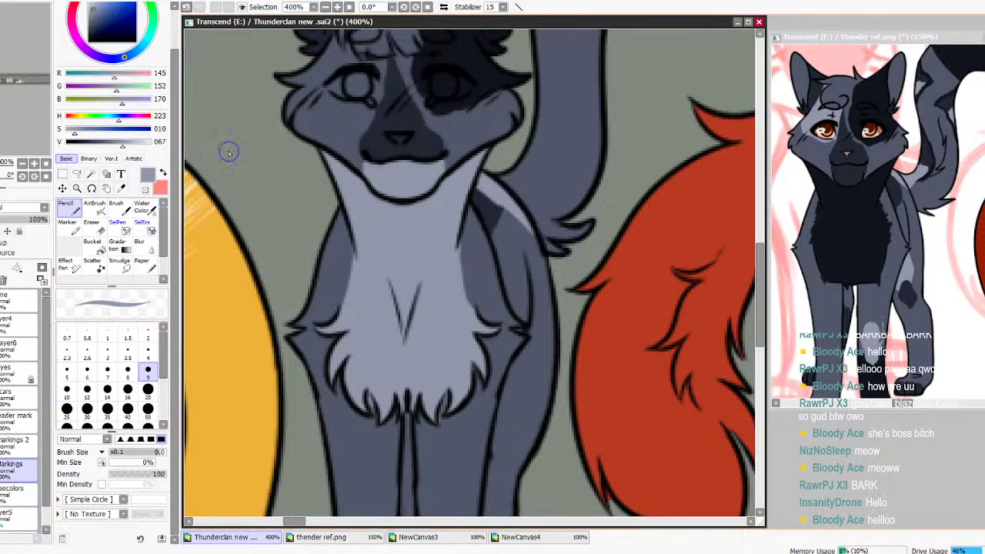
drag(537, 100, 571, 183)
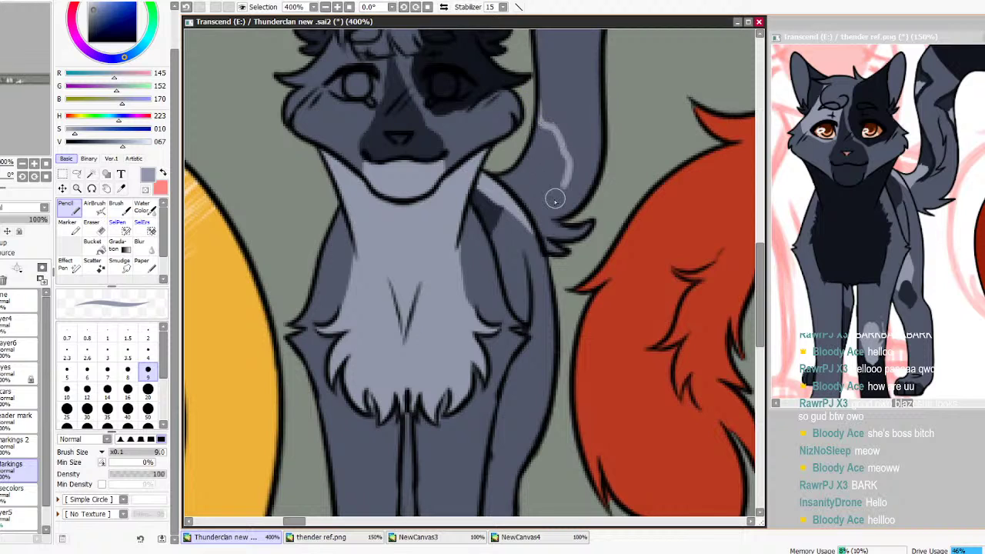
click(187, 7)
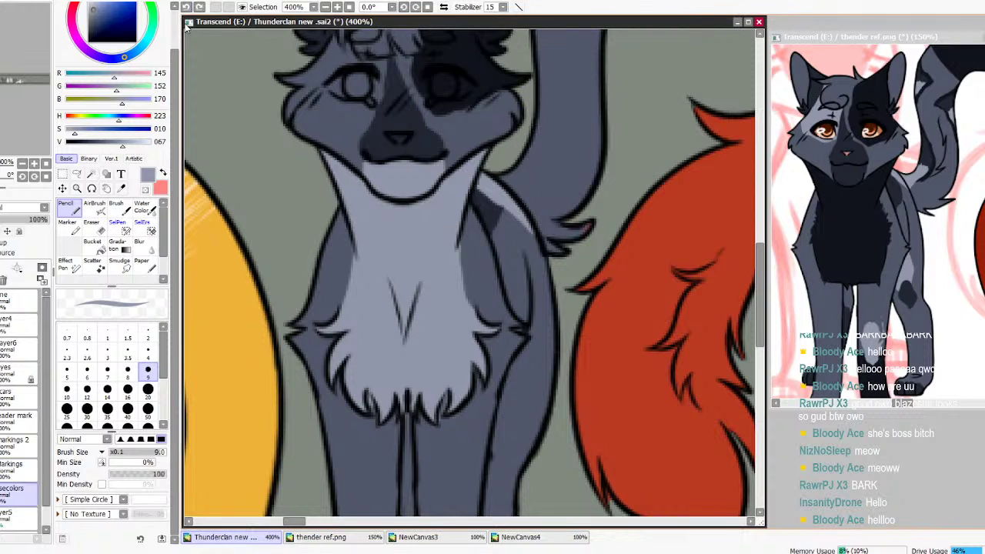
Erase the stray red at the tuft by the tail's base and remove the dark and pale markings from the cat's back
click(100, 228)
mouse_move(590, 224)
mouse_down()
mouse_move(530, 230)
mouse_move(511, 218)
mouse_move(537, 223)
mouse_move(512, 204)
mouse_move(499, 164)
mouse_move(479, 192)
mouse_move(486, 187)
mouse_move(489, 250)
mouse_up()
key(ctrl+z)
key(ctrl+z)
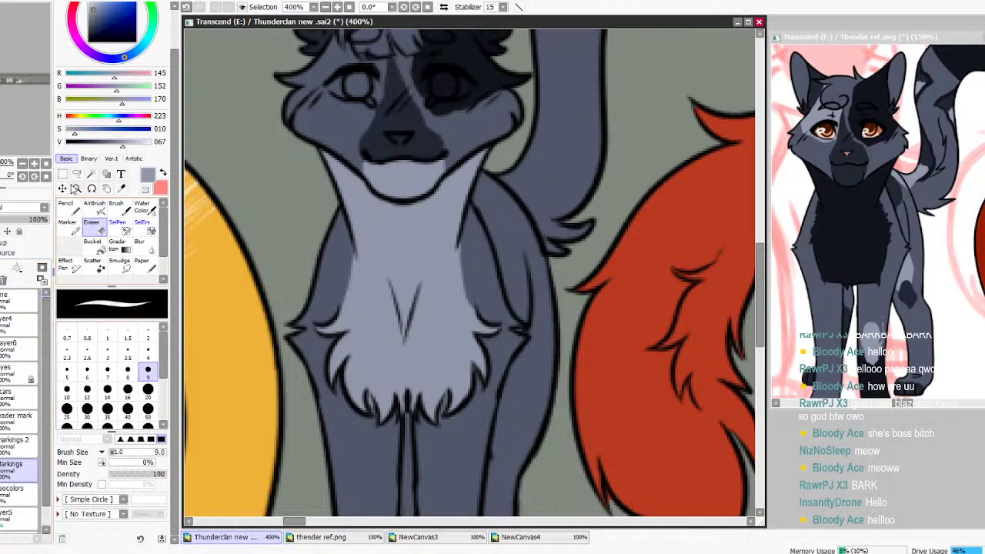
Sample the near-black from the face patch and try painting a dark mask over the other eye and the nose bridge
click(66, 204)
drag(761, 266, 761, 235)
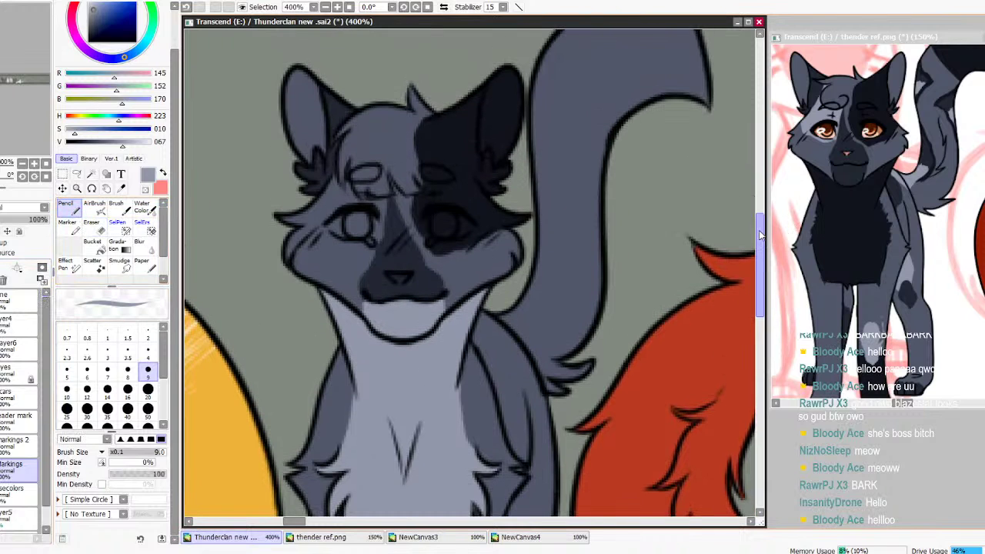
scroll(758, 234, down, 2)
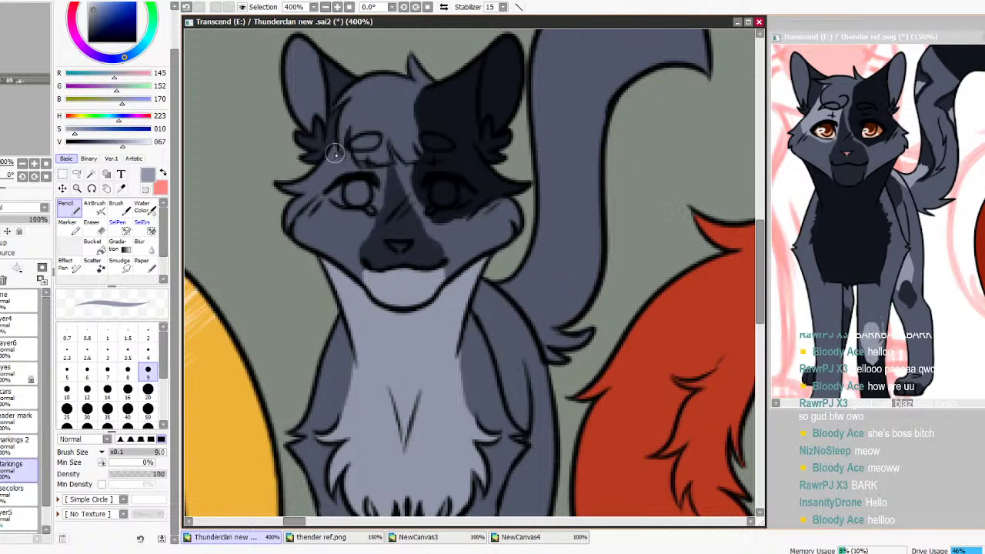
alt+click(473, 196)
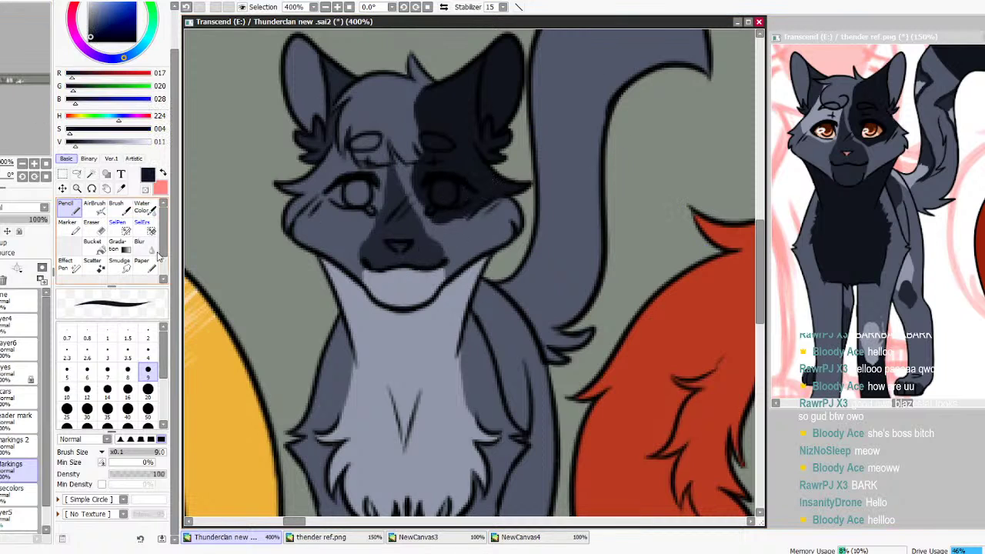
mouse_move(298, 194)
mouse_down()
mouse_move(357, 214)
mouse_move(372, 169)
mouse_move(348, 161)
mouse_move(349, 149)
mouse_move(340, 169)
mouse_move(335, 150)
mouse_move(329, 159)
mouse_move(335, 145)
mouse_move(306, 189)
mouse_move(289, 187)
mouse_move(311, 180)
mouse_move(347, 200)
mouse_move(308, 194)
mouse_move(352, 202)
mouse_move(328, 194)
mouse_move(332, 159)
mouse_up()
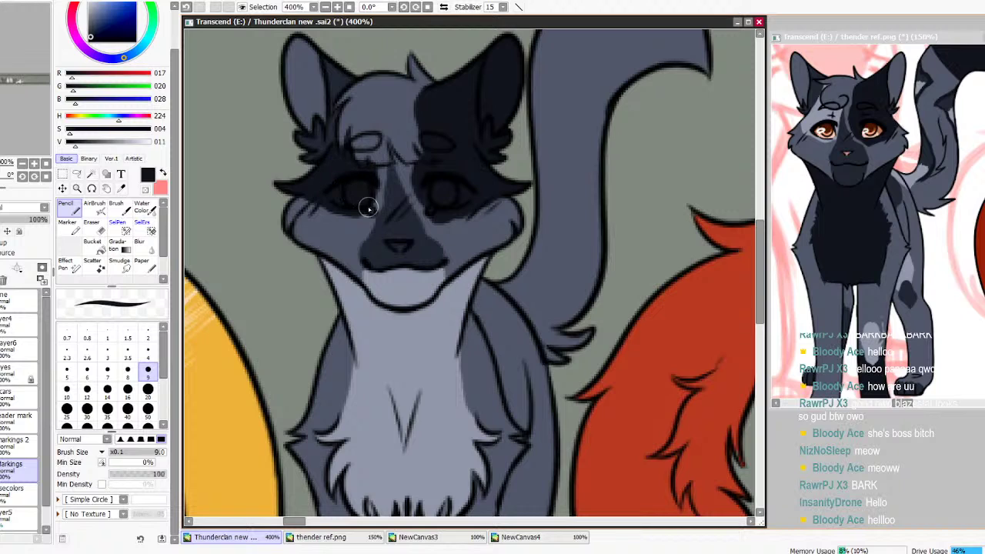
mouse_move(375, 210)
mouse_down()
mouse_move(383, 166)
mouse_move(380, 194)
mouse_move(381, 171)
mouse_move(403, 166)
mouse_move(396, 156)
mouse_move(428, 219)
mouse_up()
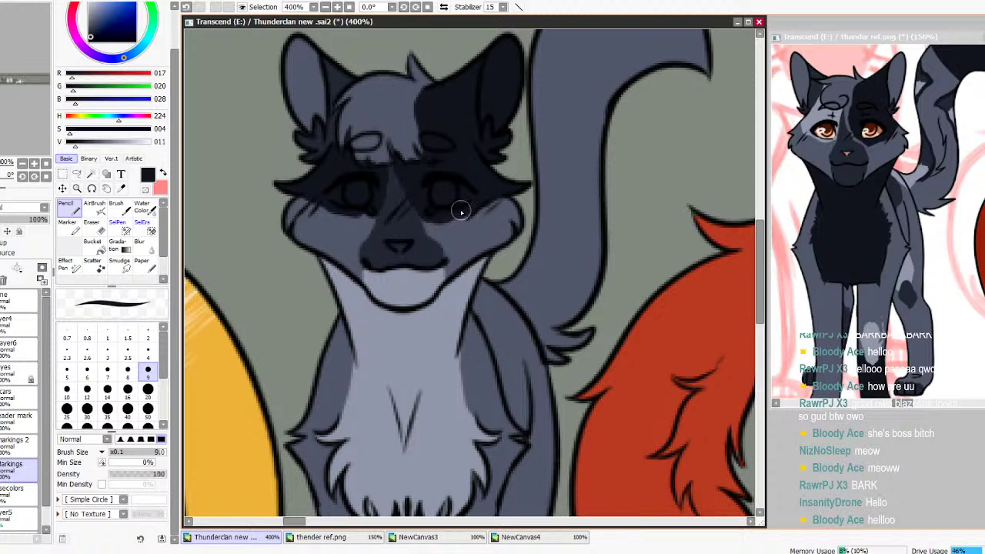
key(ctrl+z)
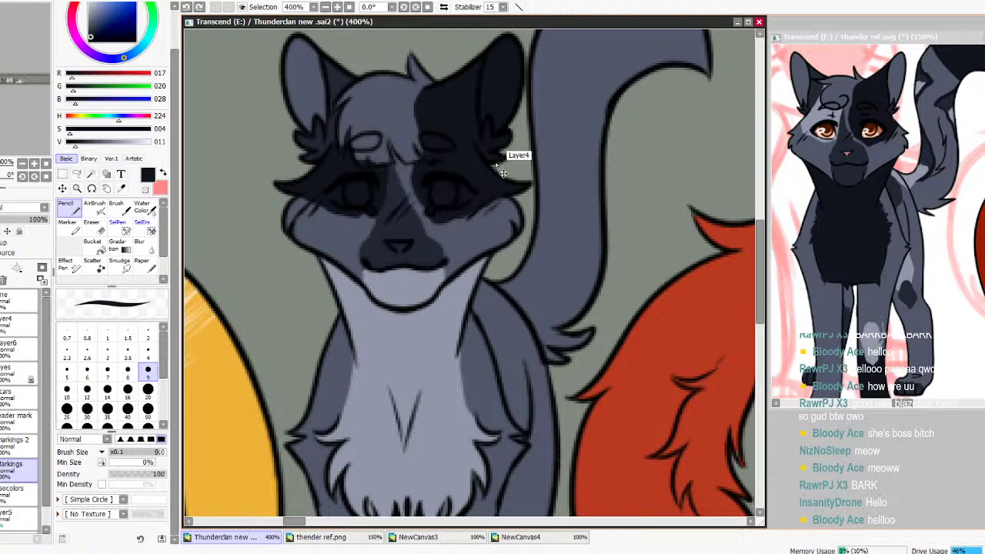
key(ctrl+z)
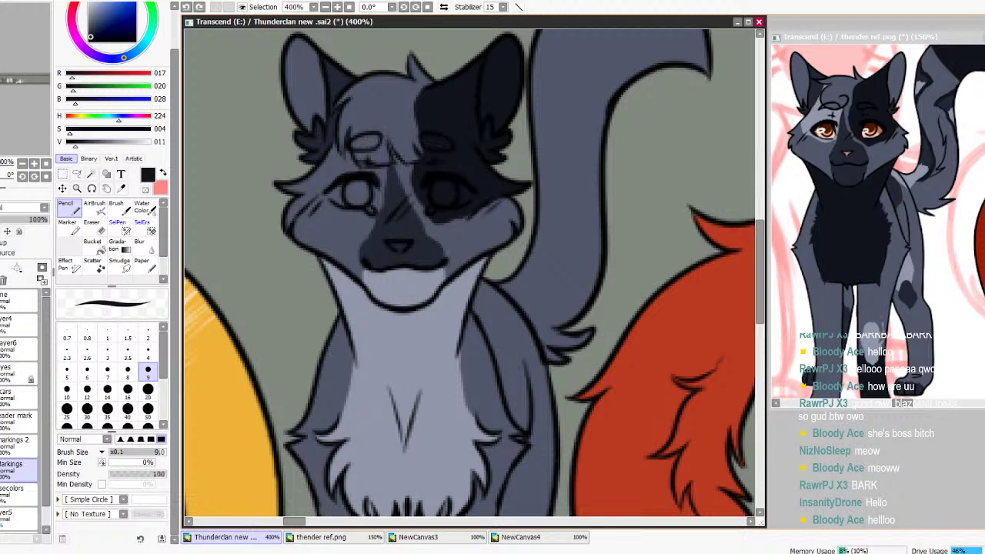
Bring the tail of the reference cat into view and paint the blue-grey cat's tail end near-black down to a slanted edge
click(920, 204)
drag(920, 204, 920, 280)
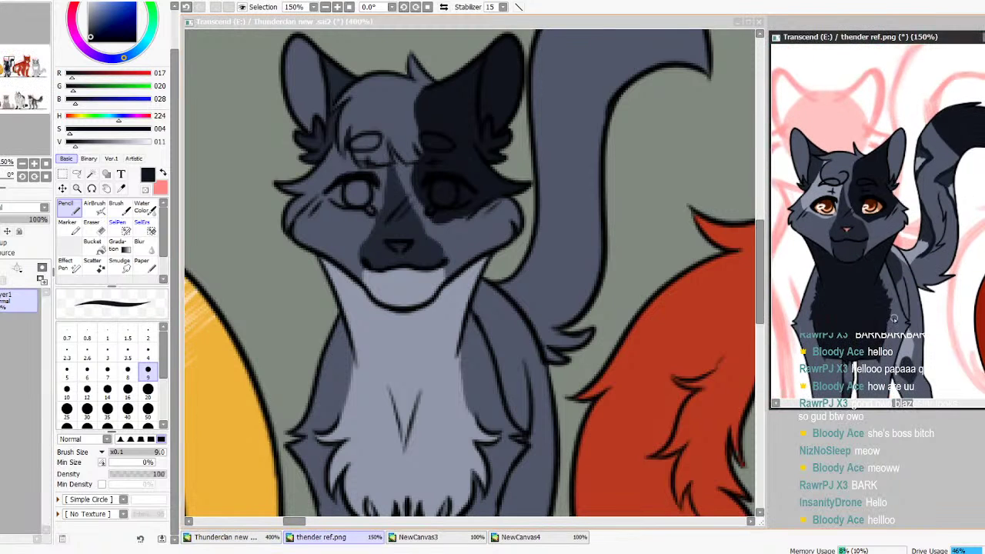
drag(902, 406, 909, 406)
drag(760, 310, 760, 284)
drag(547, 130, 638, 240)
mouse_move(532, 158)
mouse_down()
mouse_move(544, 89)
mouse_move(684, 227)
mouse_move(574, 81)
mouse_move(653, 183)
mouse_move(619, 123)
mouse_move(720, 205)
mouse_move(669, 93)
mouse_up()
click(149, 390)
click(15, 490)
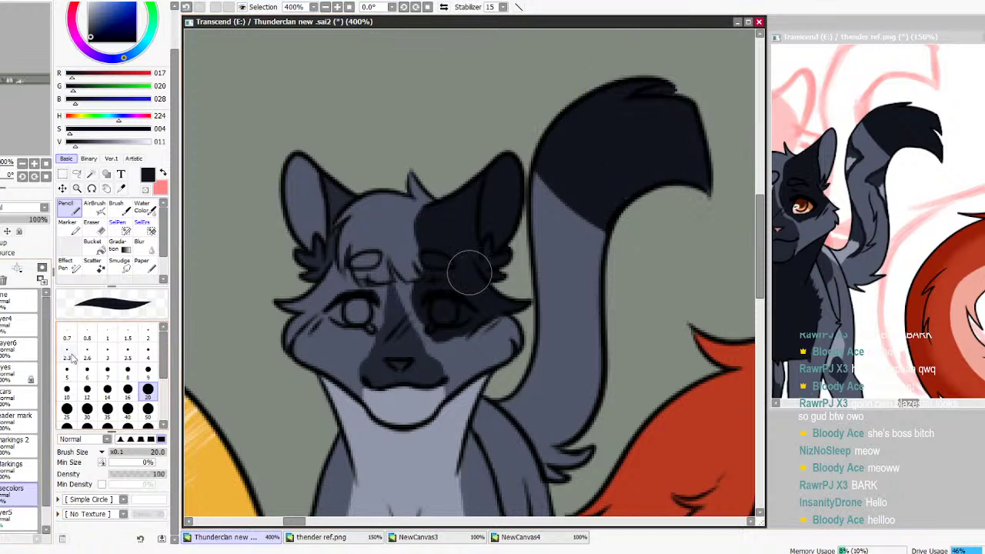
Try erasing inside the fur gap at the tail tip and sampling the background colour with its layer at full opacity
click(92, 223)
drag(675, 90, 640, 93)
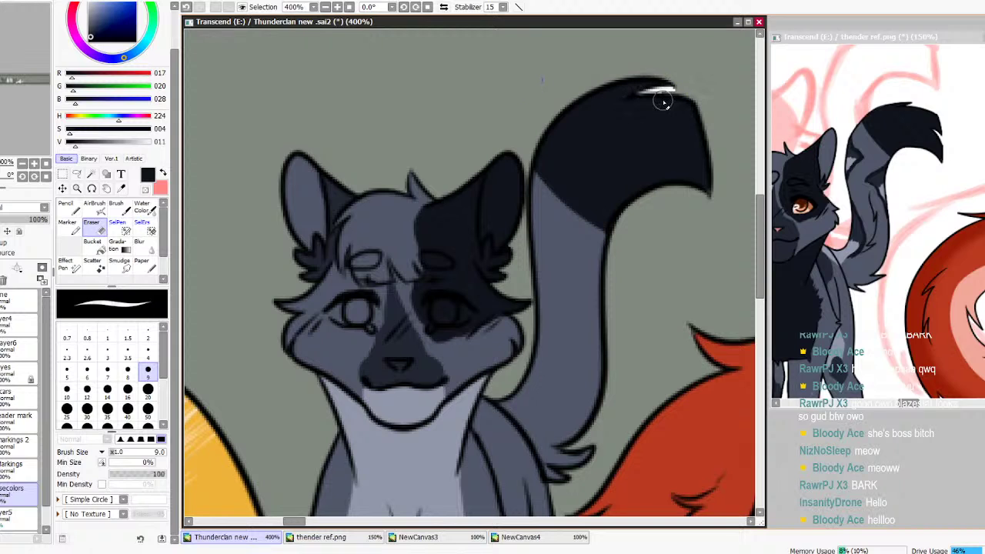
drag(48, 497, 47, 518)
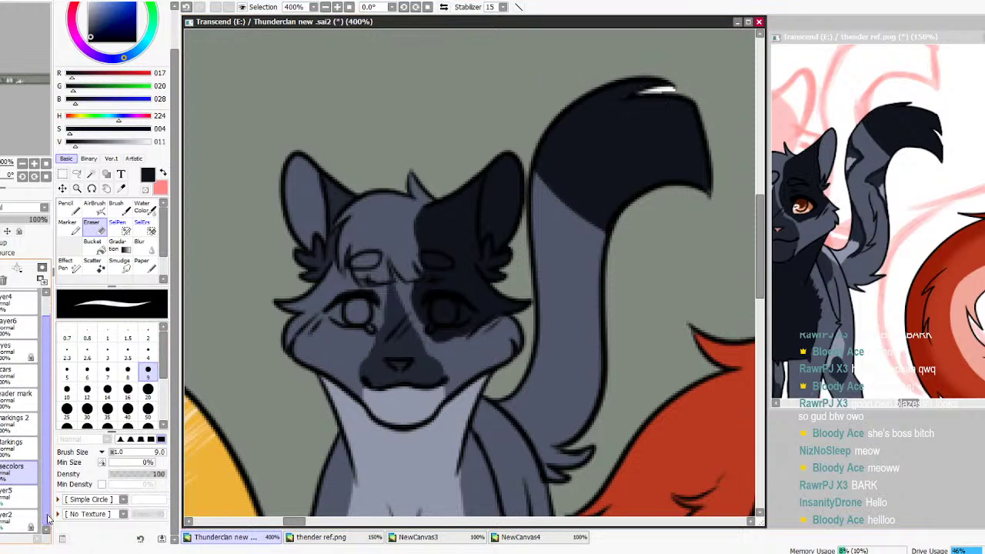
click(21, 495)
right_click(242, 245)
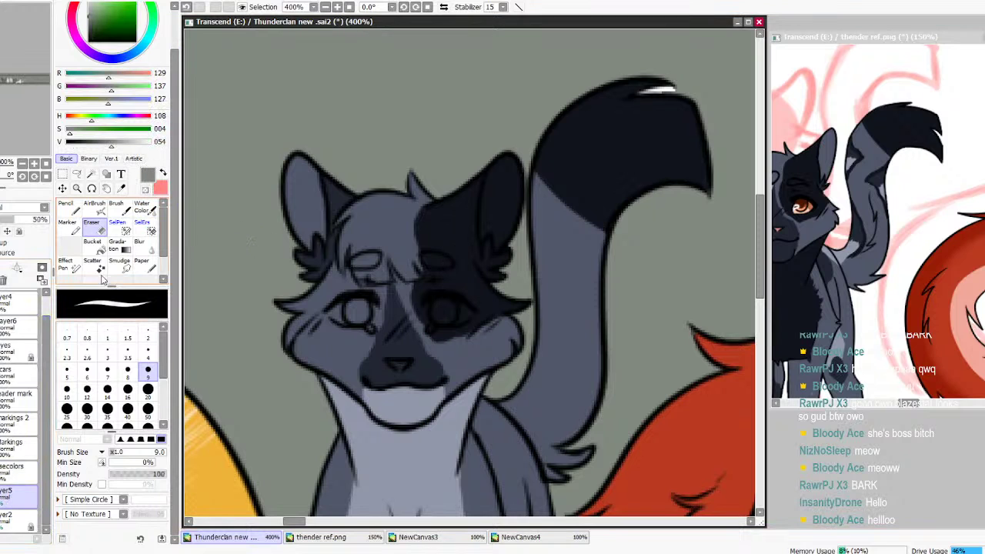
drag(27, 221, 55, 219)
right_click(237, 182)
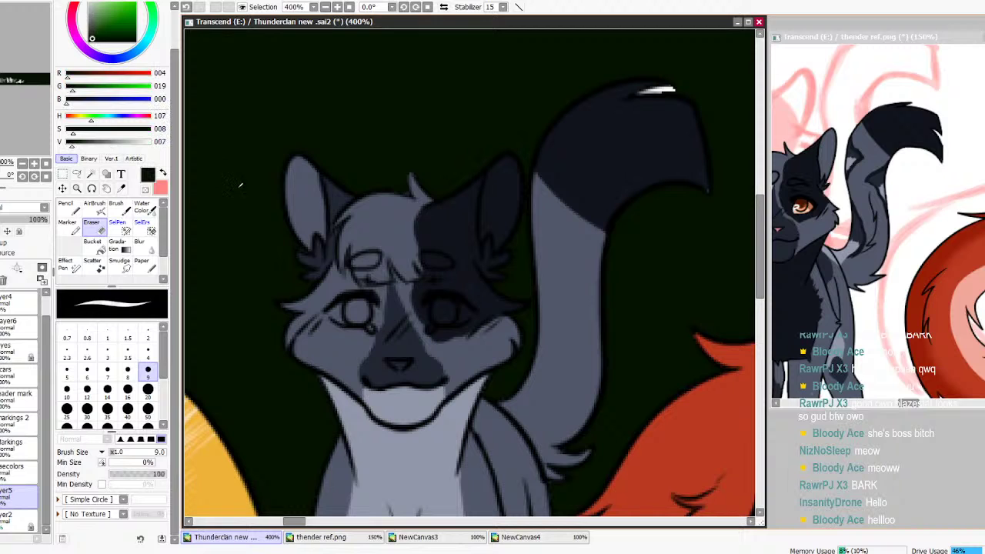
click(68, 208)
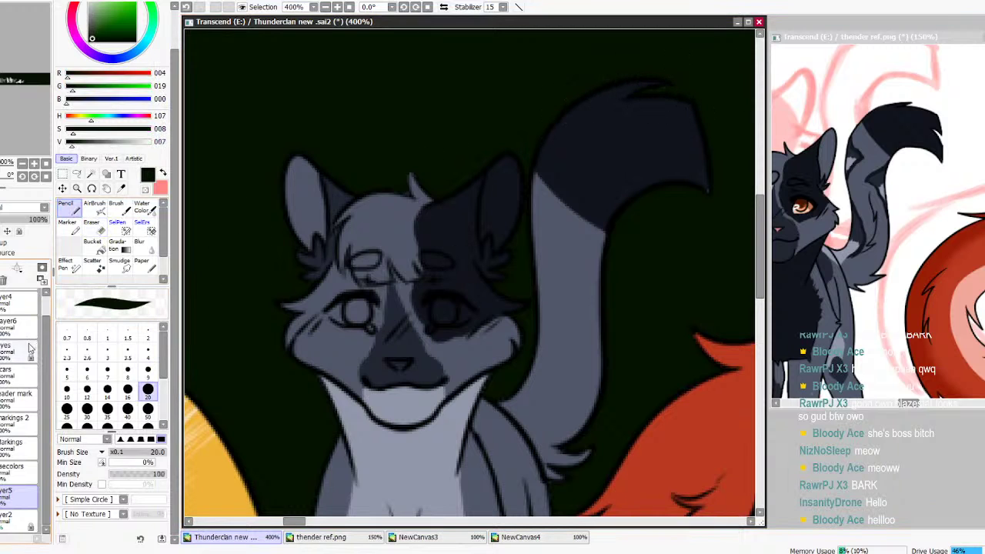
drag(7, 223, 16, 223)
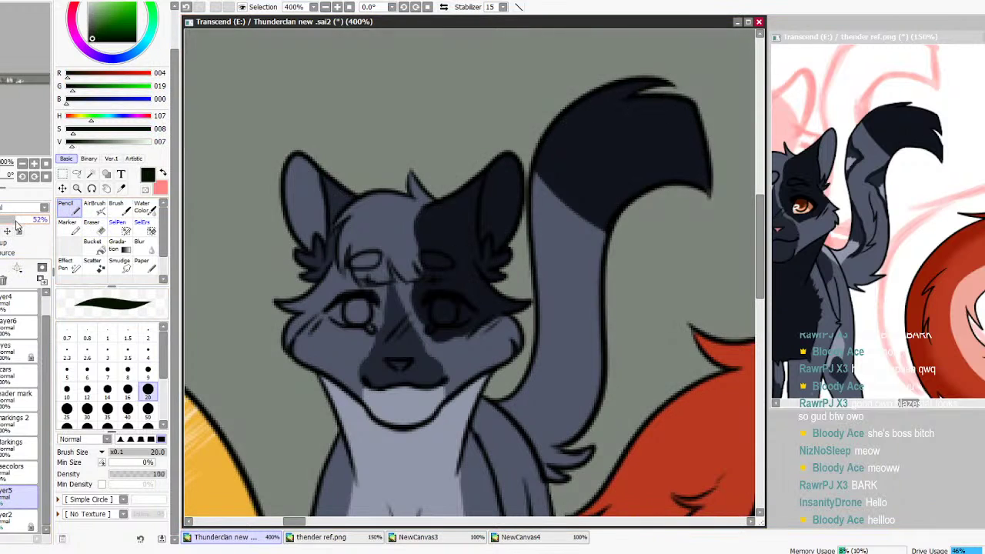
Consult the reference cat's legs and paint the toes of all four paws near-black on the markings layer with a size 9 pencil
drag(759, 240, 863, 354)
drag(984, 210, 984, 231)
scroll(784, 308, left, 4)
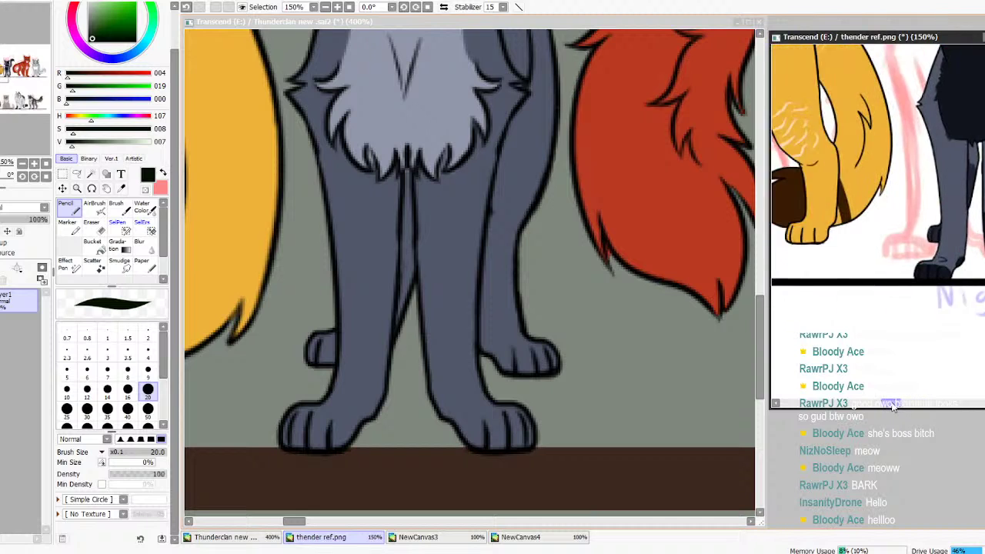
click(758, 316)
scroll(761, 308, up, 8)
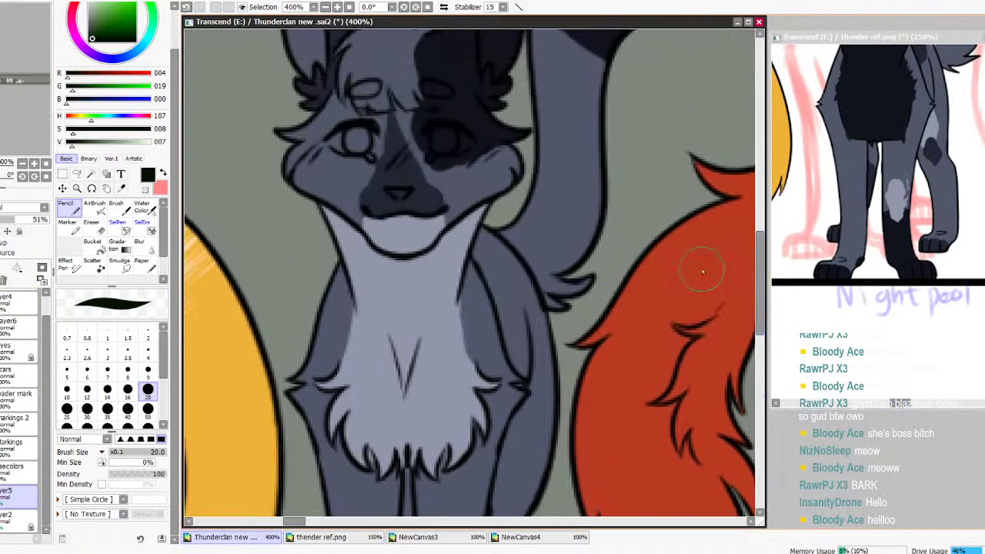
key(x)
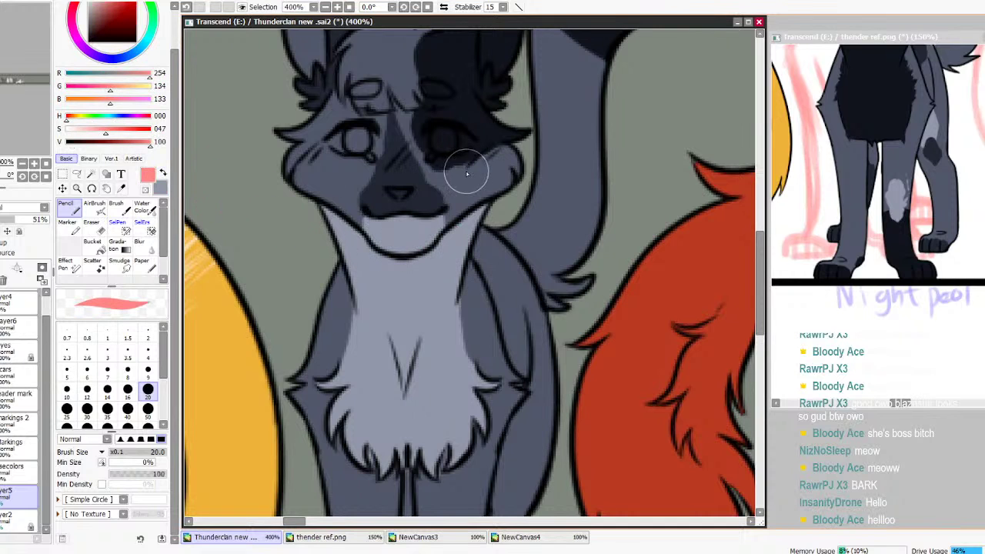
key(x)
drag(764, 250, 760, 321)
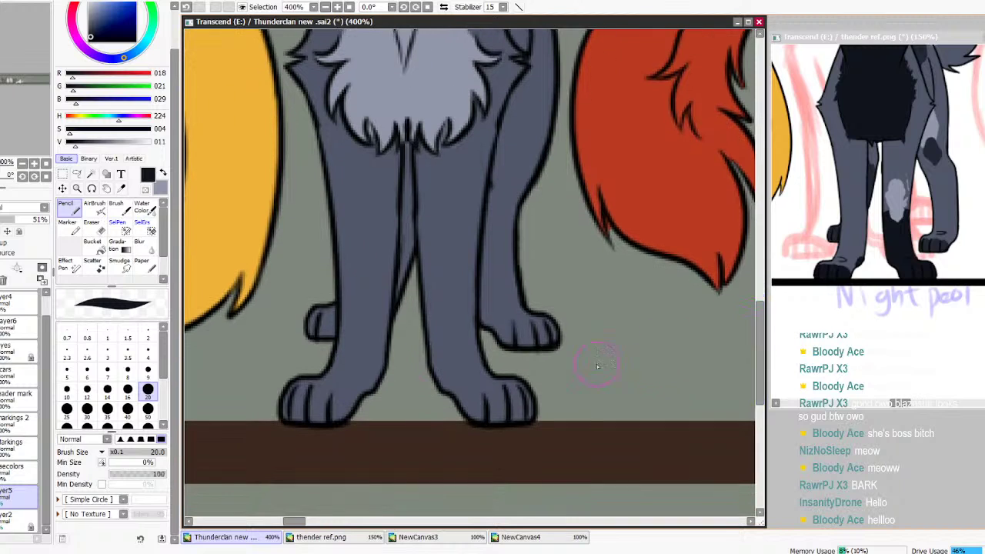
click(163, 174)
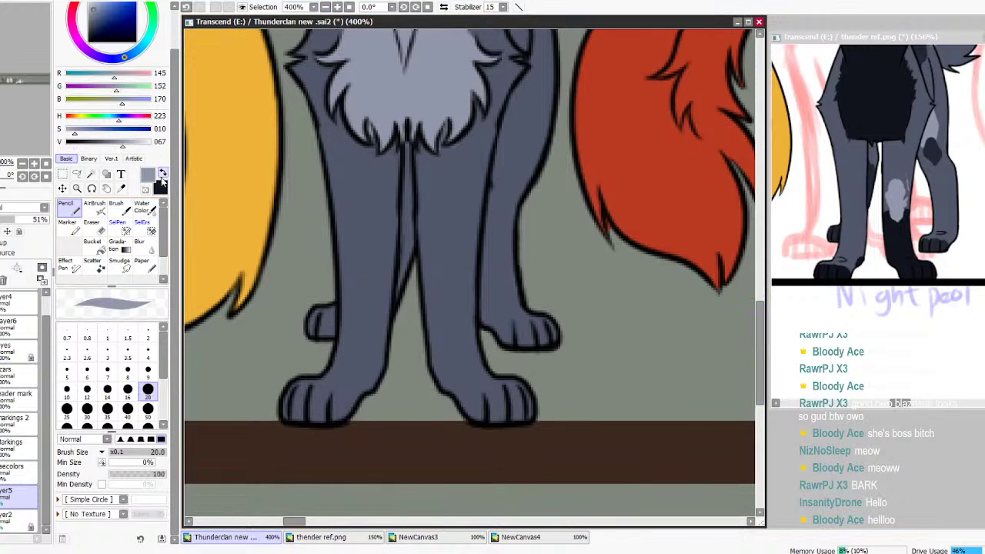
key(x)
click(148, 372)
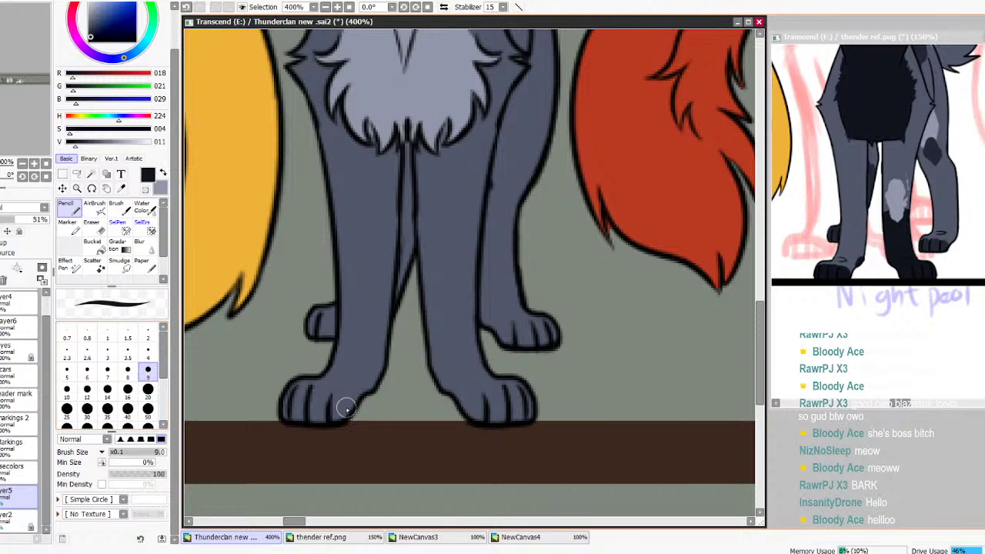
click(18, 450)
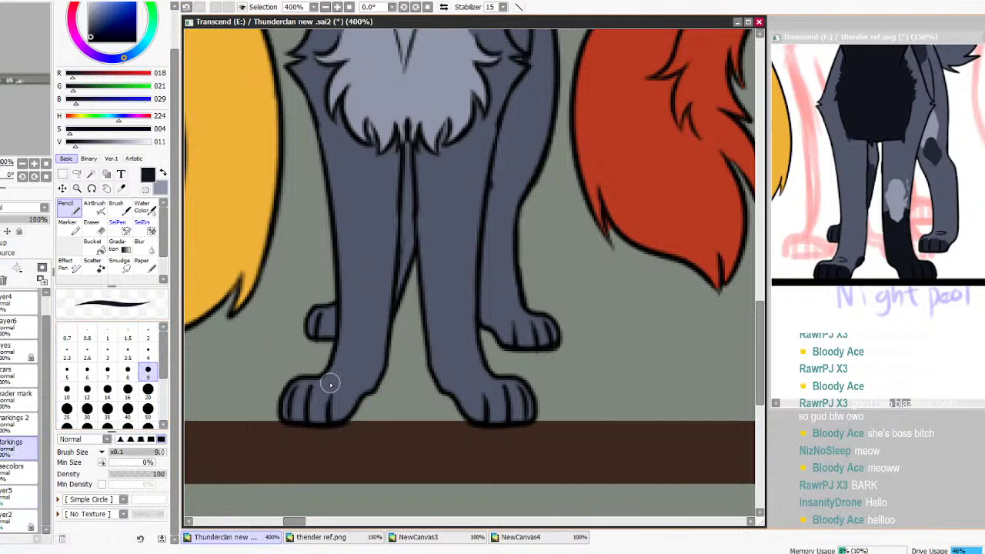
mouse_move(373, 405)
mouse_down()
mouse_move(347, 416)
mouse_move(334, 400)
mouse_move(338, 421)
mouse_move(315, 395)
mouse_move(316, 428)
mouse_move(305, 397)
mouse_move(292, 403)
mouse_move(311, 428)
mouse_up()
mouse_move(483, 416)
mouse_down()
mouse_move(468, 413)
mouse_move(479, 424)
mouse_move(497, 418)
mouse_move(493, 425)
mouse_move(510, 411)
mouse_move(533, 416)
mouse_up()
mouse_move(523, 328)
mouse_down()
mouse_move(517, 349)
mouse_move(519, 330)
mouse_move(529, 356)
mouse_move(533, 331)
mouse_move(544, 356)
mouse_up()
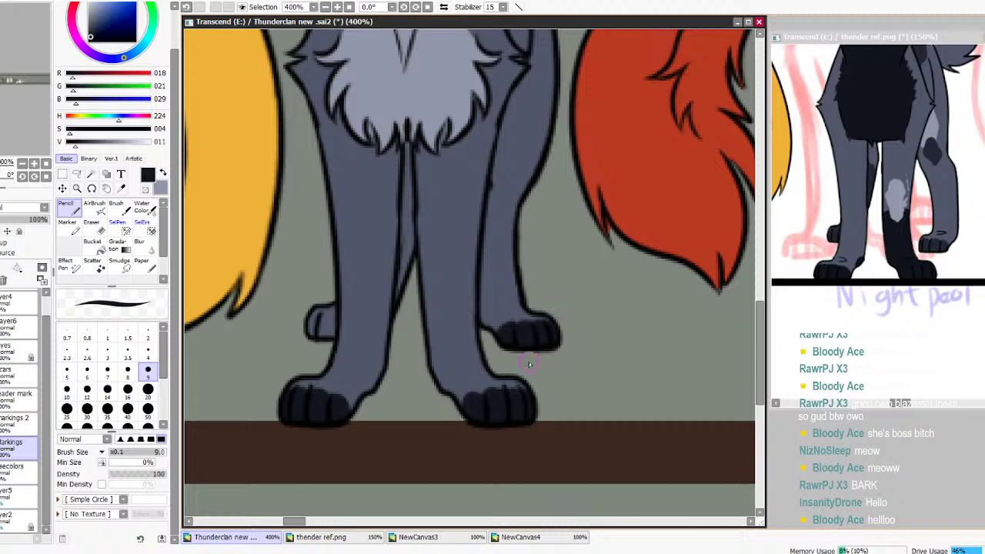
mouse_move(318, 333)
mouse_down()
mouse_move(329, 331)
mouse_move(314, 340)
mouse_up()
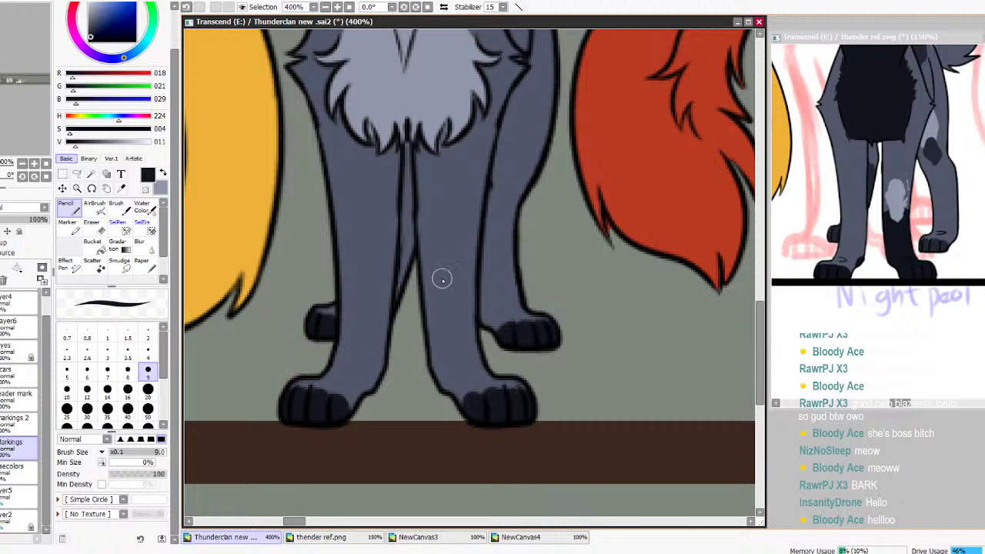
Fill the lower part of the front leg nearer the red cat near-black, from mid-leg down to the paw
mouse_move(478, 284)
mouse_down()
mouse_move(423, 288)
mouse_move(429, 379)
mouse_move(466, 421)
mouse_move(426, 320)
mouse_move(460, 384)
mouse_move(481, 394)
mouse_move(428, 303)
mouse_move(432, 280)
mouse_move(480, 396)
mouse_move(439, 286)
mouse_move(474, 346)
mouse_up()
mouse_move(469, 292)
mouse_down()
mouse_move(521, 395)
mouse_move(451, 378)
mouse_up()
Paint a near-black patch over the blue-grey cat's back behind the neck and extend it onto the tail base
drag(765, 396, 758, 344)
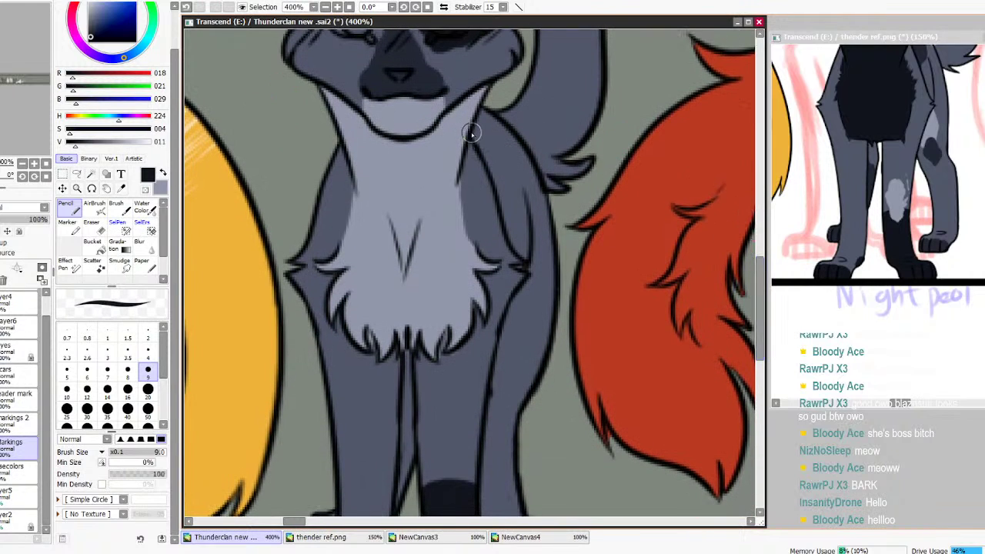
mouse_move(485, 136)
mouse_down()
mouse_move(521, 144)
mouse_move(498, 186)
mouse_up()
mouse_move(476, 137)
mouse_down()
mouse_move(471, 129)
mouse_move(497, 175)
mouse_up()
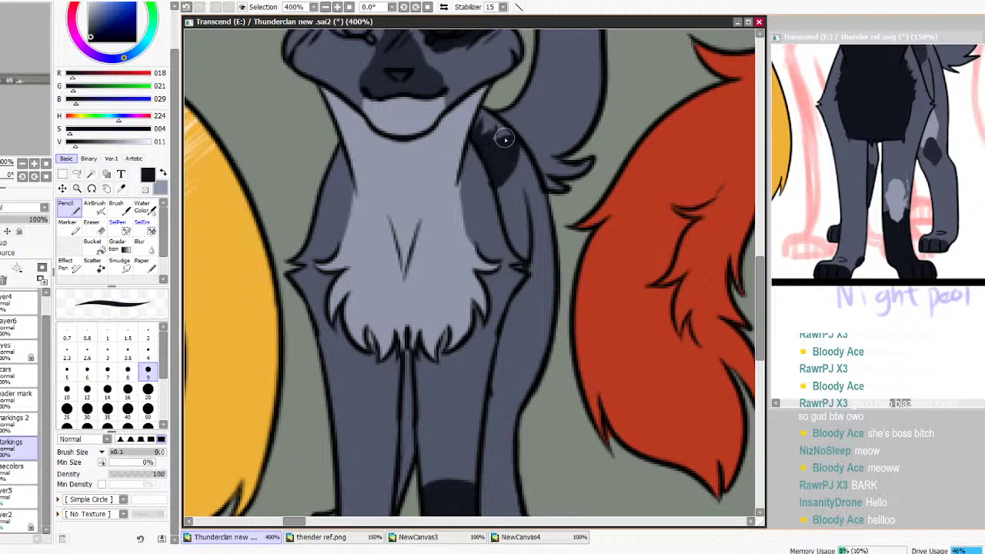
mouse_move(514, 124)
mouse_down()
mouse_move(539, 92)
mouse_move(515, 149)
mouse_move(528, 116)
mouse_up()
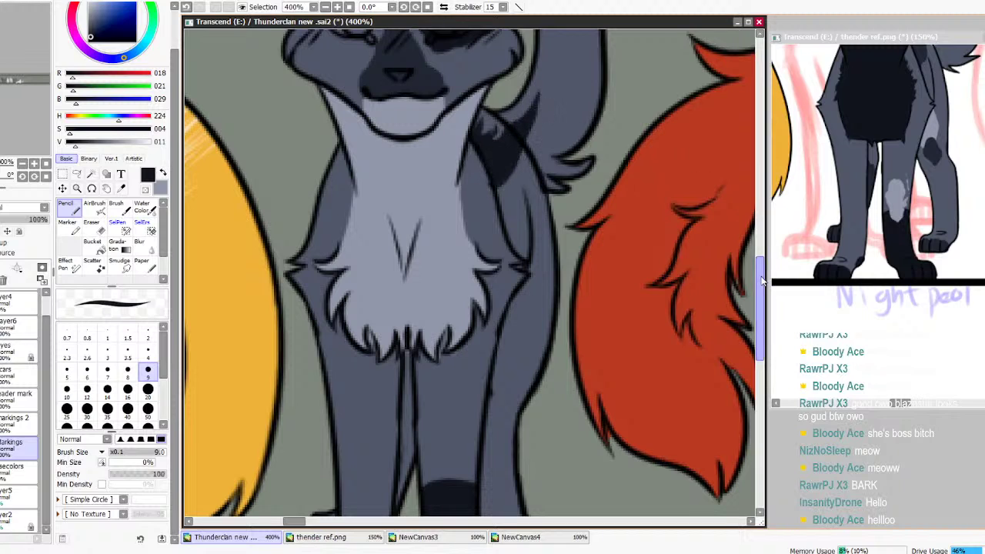
Paint pale blue-grey on the back and lower tail on a new layer beneath the markings, and erase most of the tail patch
scroll(726, 262, up, 5)
click(161, 174)
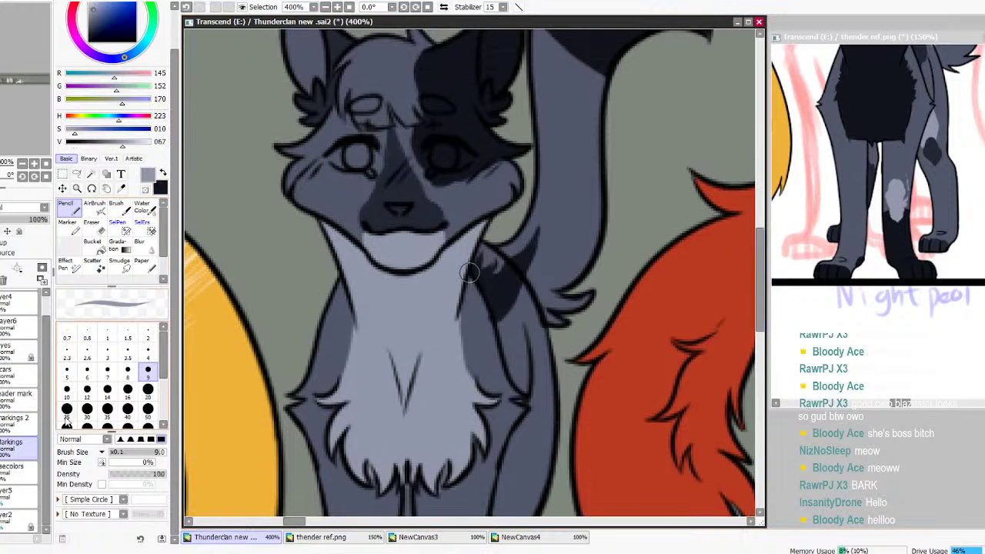
click(19, 467)
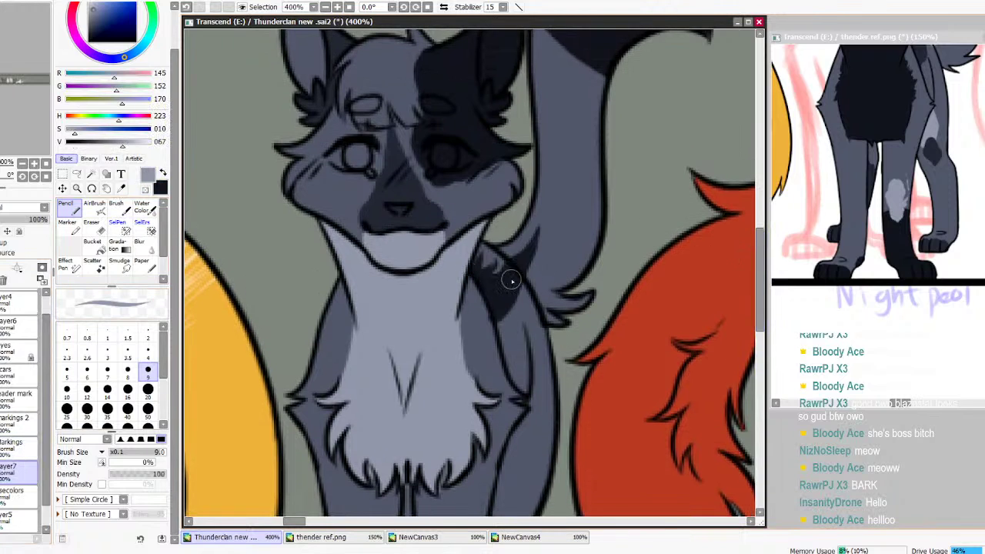
mouse_move(515, 258)
mouse_down()
mouse_move(487, 250)
mouse_move(498, 262)
mouse_move(524, 247)
mouse_move(512, 280)
mouse_move(548, 270)
mouse_move(588, 210)
mouse_move(585, 182)
mouse_move(590, 196)
mouse_move(579, 172)
mouse_move(547, 168)
mouse_move(541, 135)
mouse_move(543, 193)
mouse_move(526, 261)
mouse_move(517, 251)
mouse_move(519, 277)
mouse_move(573, 213)
mouse_move(564, 226)
mouse_move(575, 187)
mouse_move(536, 206)
mouse_move(567, 187)
mouse_up()
key(e)
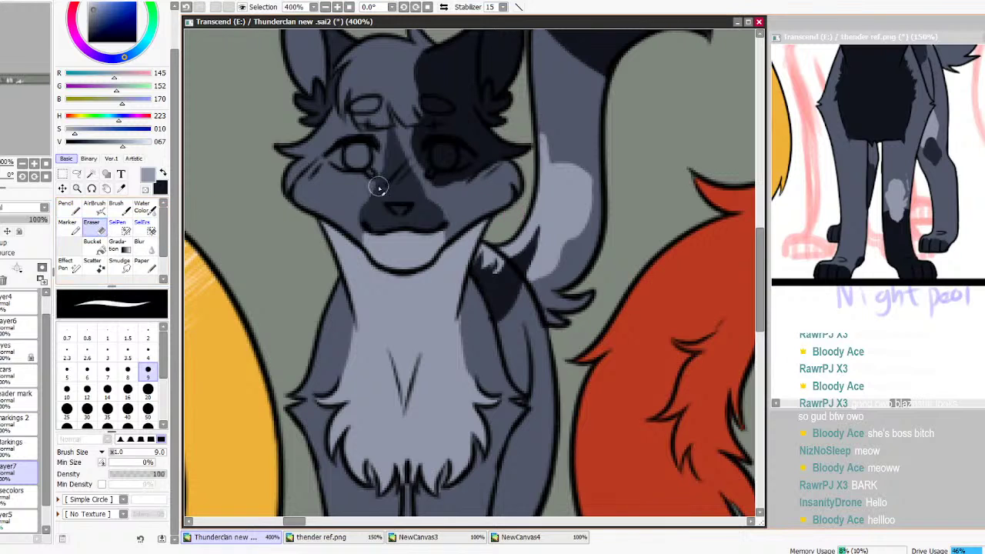
mouse_move(520, 291)
mouse_down()
mouse_move(545, 269)
mouse_move(577, 183)
mouse_move(569, 144)
mouse_up()
mouse_move(577, 244)
mouse_down()
mouse_move(583, 205)
mouse_move(570, 256)
mouse_move(592, 177)
mouse_move(588, 234)
mouse_move(589, 152)
mouse_move(574, 144)
mouse_move(545, 208)
mouse_move(541, 144)
mouse_move(550, 169)
mouse_move(560, 137)
mouse_move(517, 233)
mouse_move(571, 143)
mouse_move(571, 227)
mouse_move(558, 236)
mouse_move(575, 163)
mouse_up()
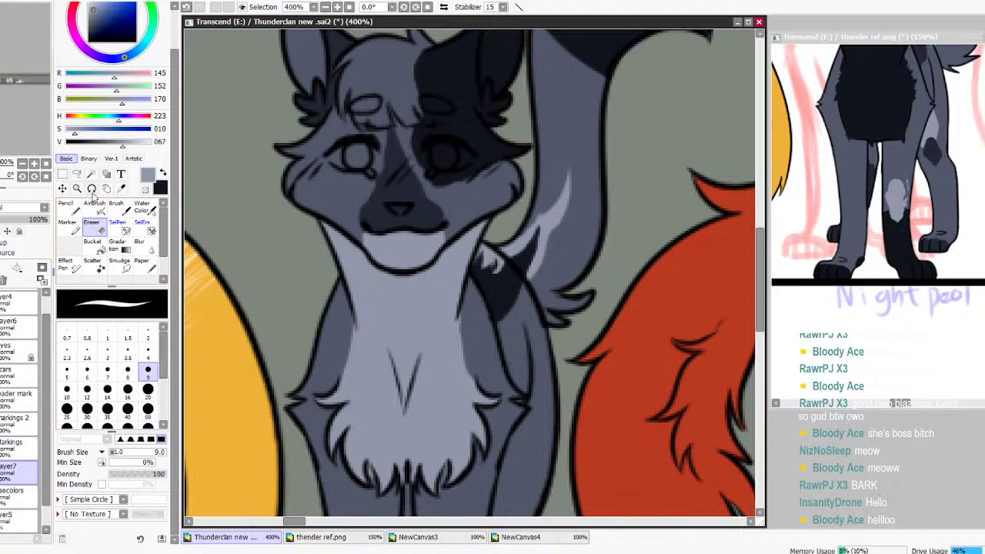
Paint a pale blue-grey stripe along the tail's outer side, from the dark tip down to the tuft at its base
click(66, 206)
mouse_move(573, 202)
mouse_down()
mouse_move(624, 80)
mouse_move(577, 151)
mouse_move(589, 64)
mouse_move(588, 105)
mouse_move(608, 58)
mouse_move(586, 268)
mouse_move(589, 156)
mouse_move(529, 275)
mouse_move(562, 268)
mouse_move(582, 245)
mouse_up()
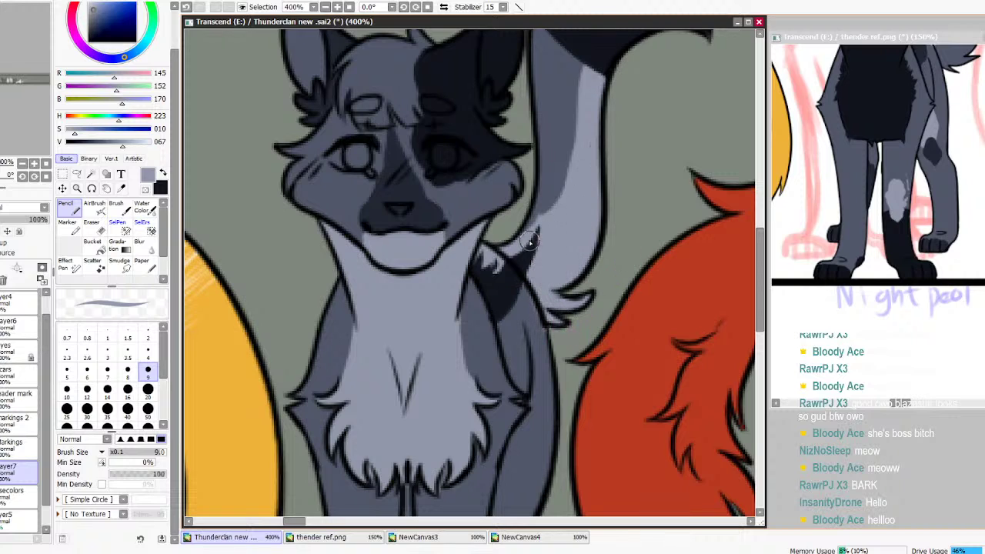
mouse_move(536, 211)
mouse_down()
mouse_move(589, 101)
mouse_move(526, 234)
mouse_up()
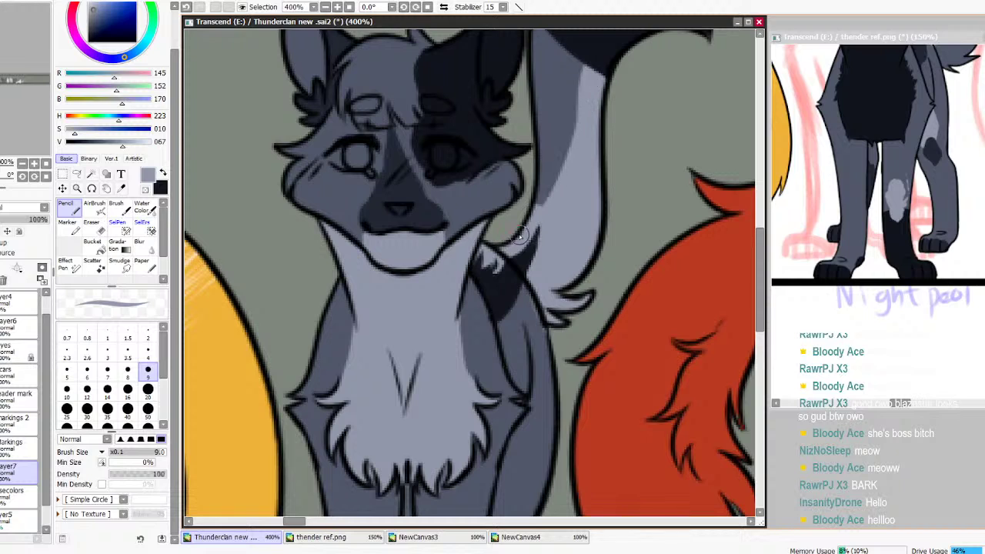
Bring the reference cat's tail into view and erase the pale tail stripe's inner edge into a wavy line down to the tail base
click(91, 223)
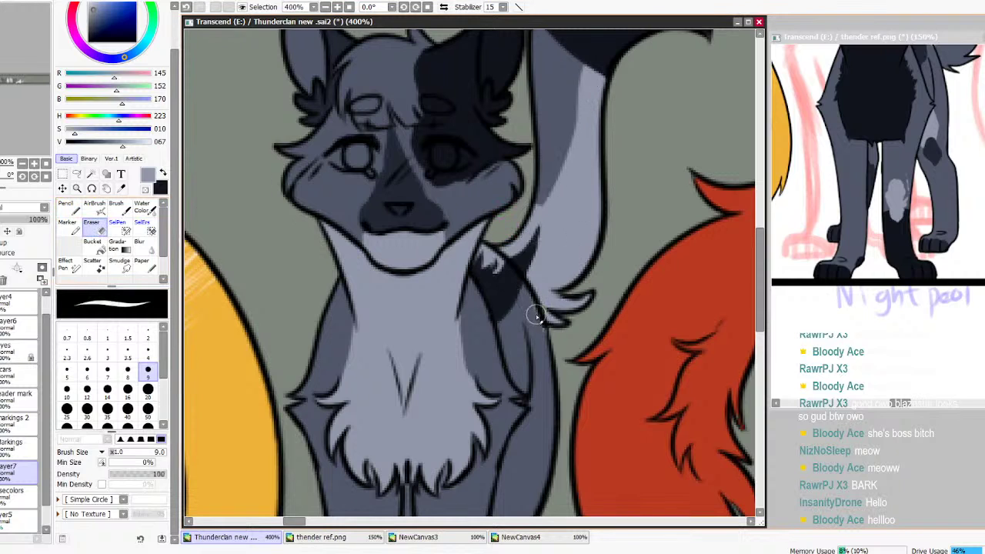
drag(984, 201, 983, 173)
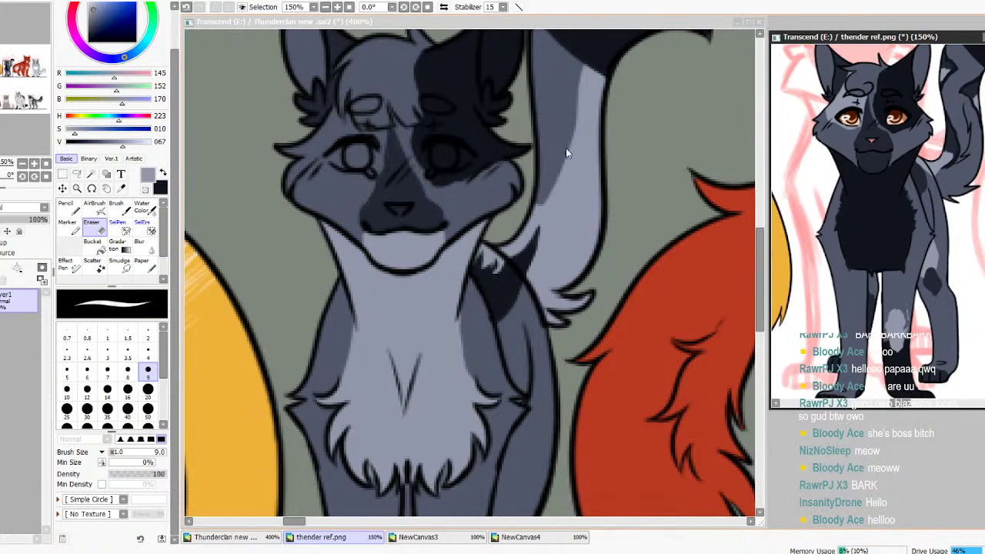
click(587, 75)
mouse_move(582, 48)
mouse_down()
mouse_move(562, 218)
mouse_move(537, 272)
mouse_move(517, 281)
mouse_move(554, 244)
mouse_move(568, 178)
mouse_move(540, 258)
mouse_move(566, 191)
mouse_move(567, 226)
mouse_move(538, 259)
mouse_move(552, 232)
mouse_move(563, 237)
mouse_move(530, 268)
mouse_move(555, 164)
mouse_move(506, 280)
mouse_move(502, 265)
mouse_move(481, 278)
mouse_move(566, 157)
mouse_move(528, 259)
mouse_move(512, 271)
mouse_move(534, 247)
mouse_up()
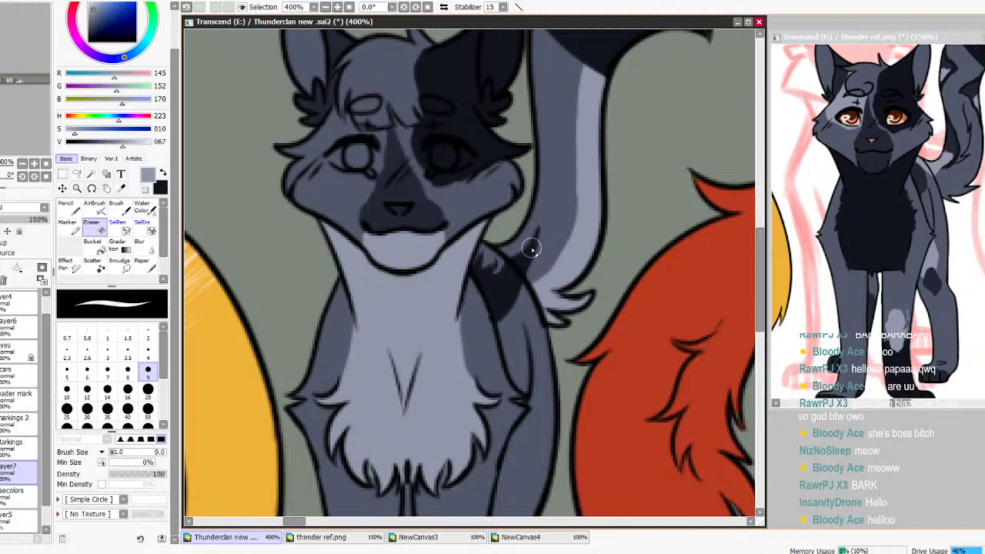
Paint a pale blue-grey patch on the cat's flank behind the shoulder and trim its upper edge
key(n)
drag(760, 293, 760, 304)
mouse_move(506, 286)
mouse_down()
mouse_move(526, 334)
mouse_move(520, 277)
mouse_move(522, 327)
mouse_move(521, 281)
mouse_move(503, 293)
mouse_move(513, 317)
mouse_move(516, 283)
mouse_up()
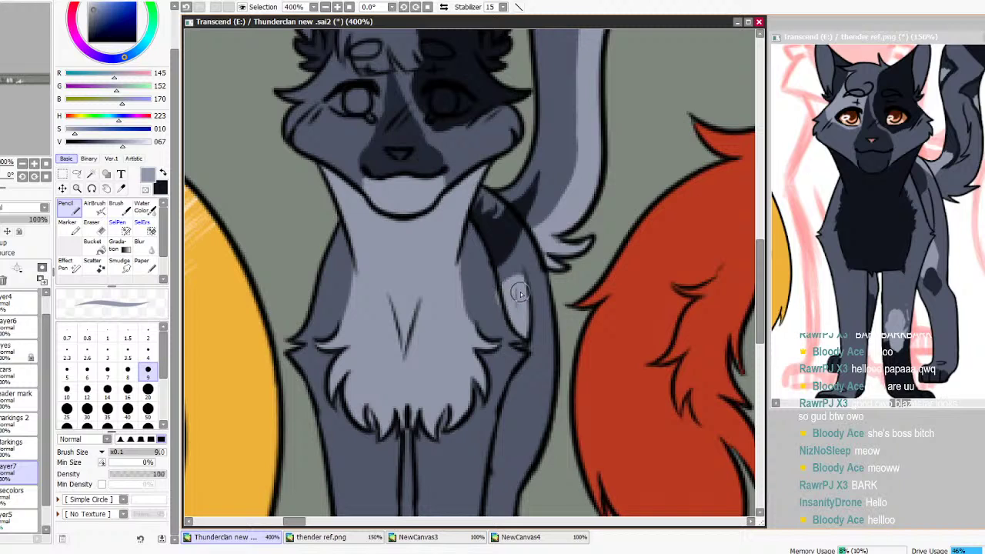
key(e)
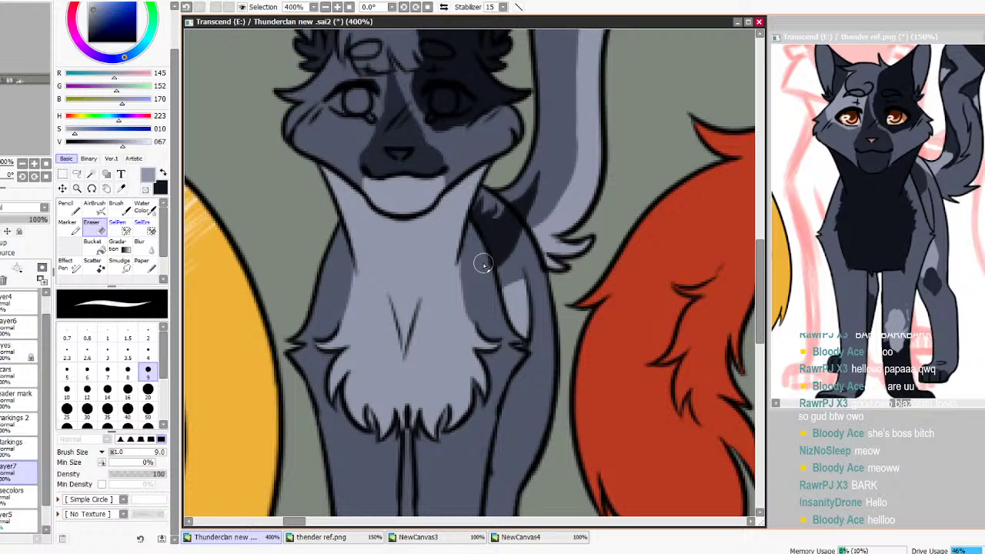
Erase the dark marking at the tail base on the markings layer and repaint it in near-black sampled from the back patch
click(6, 448)
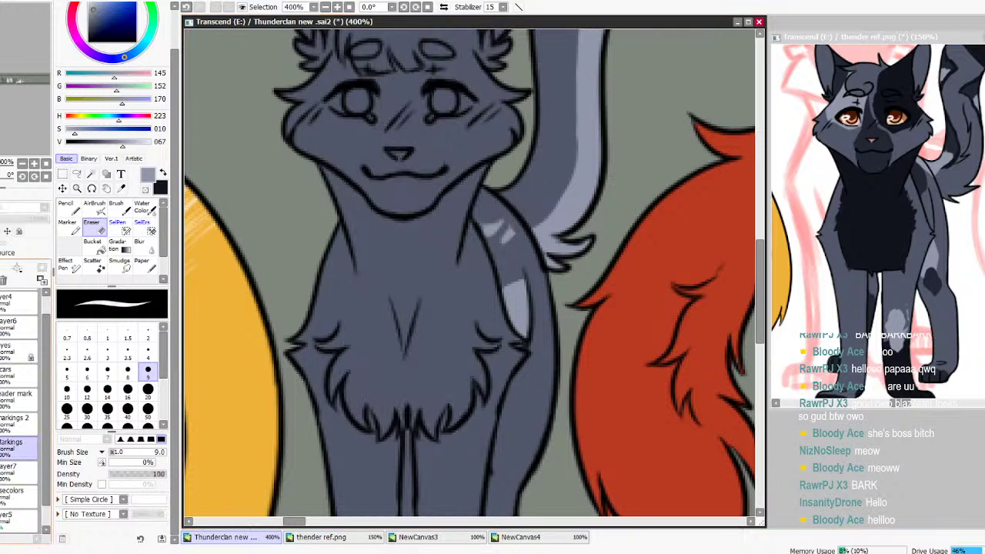
click(2, 447)
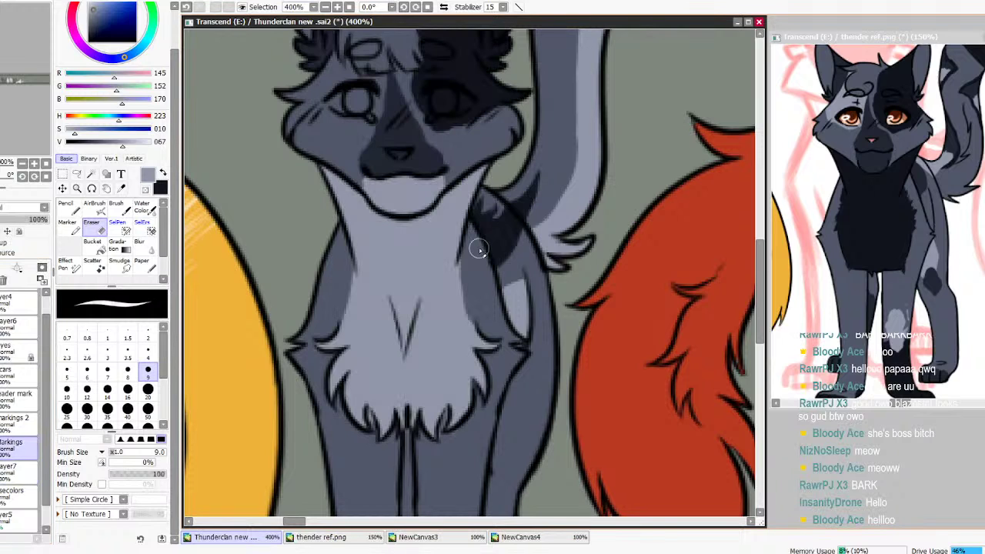
drag(527, 175, 530, 217)
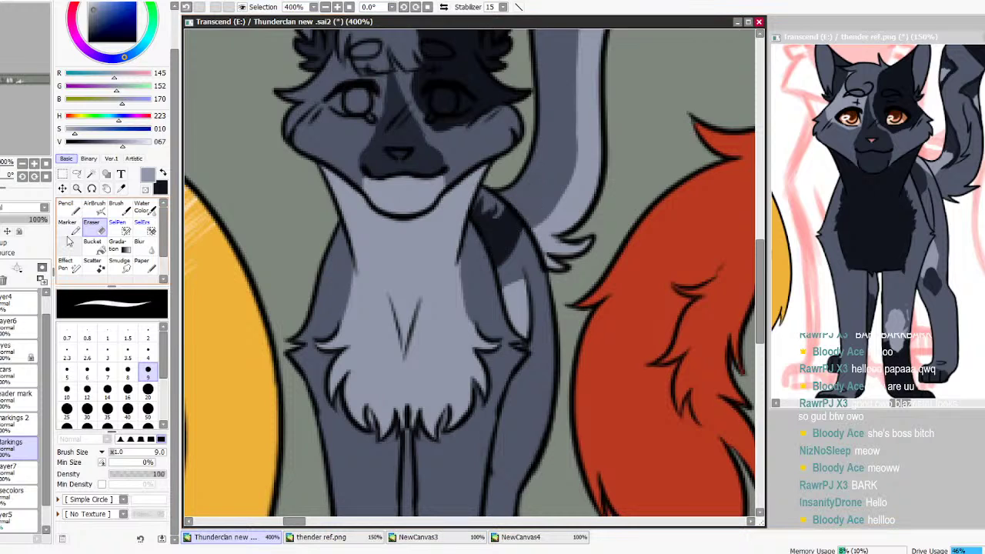
click(66, 206)
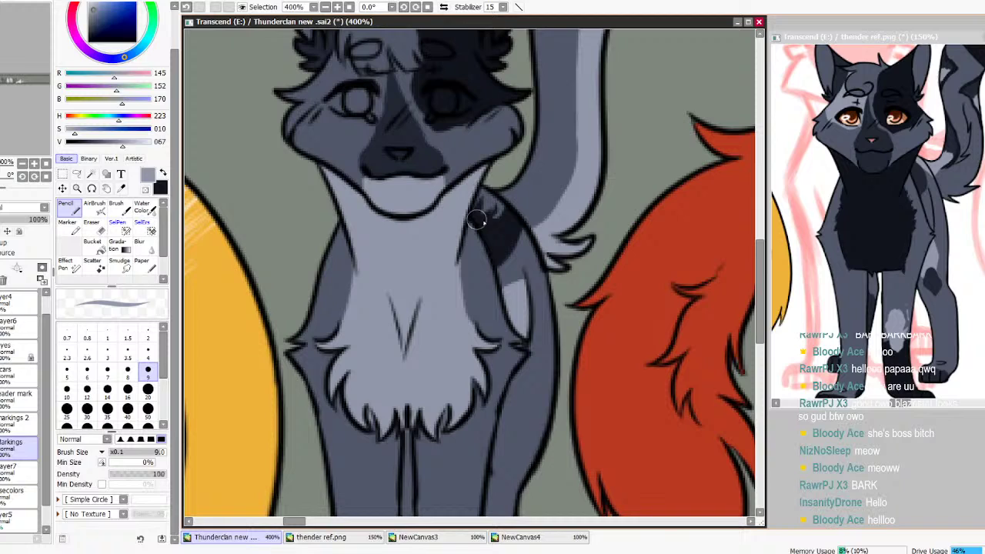
right_click(478, 221)
mouse_move(499, 196)
mouse_down()
mouse_move(516, 222)
mouse_move(515, 199)
mouse_up()
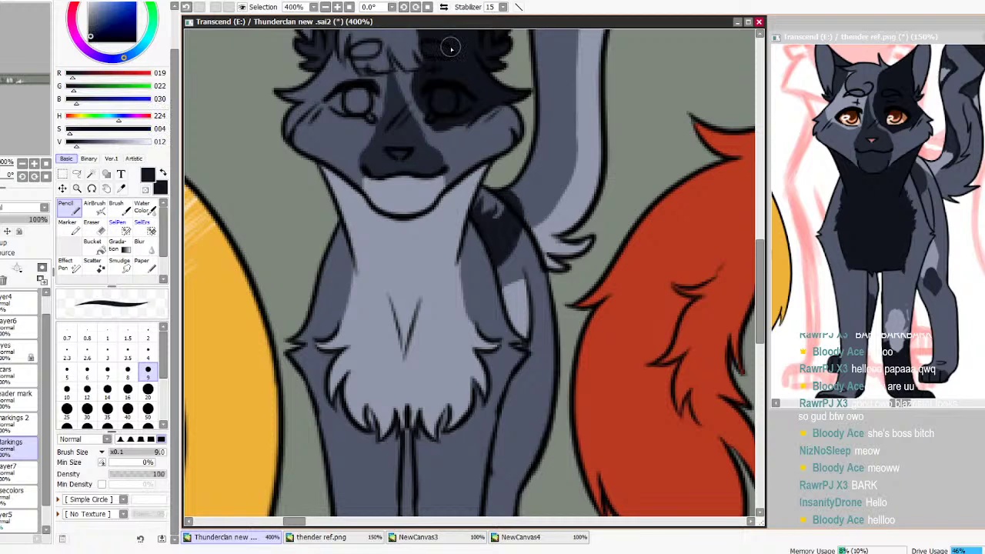
drag(536, 147, 523, 198)
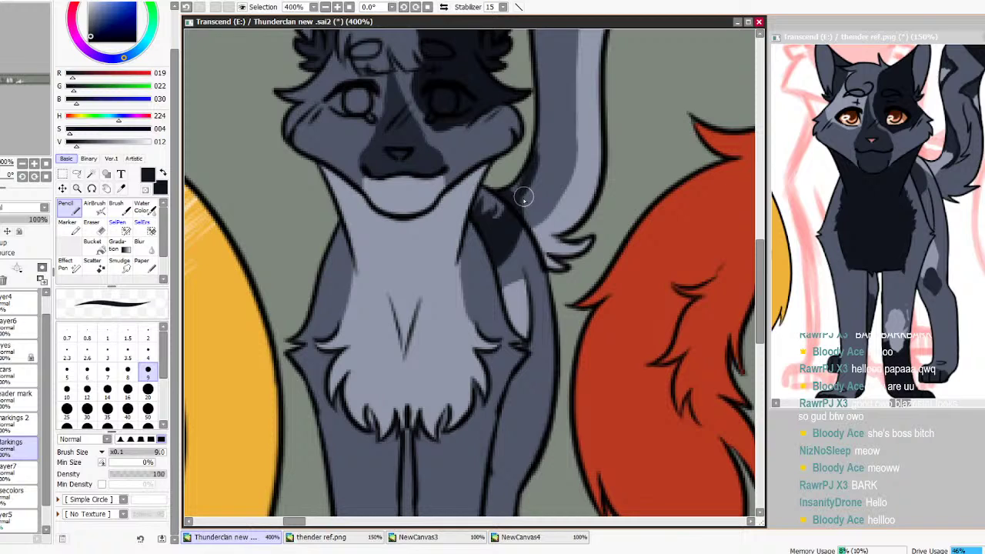
Try near-black strokes along the tail's inner edge and over the shoulder beside the chest, and undo them
drag(540, 120, 525, 220)
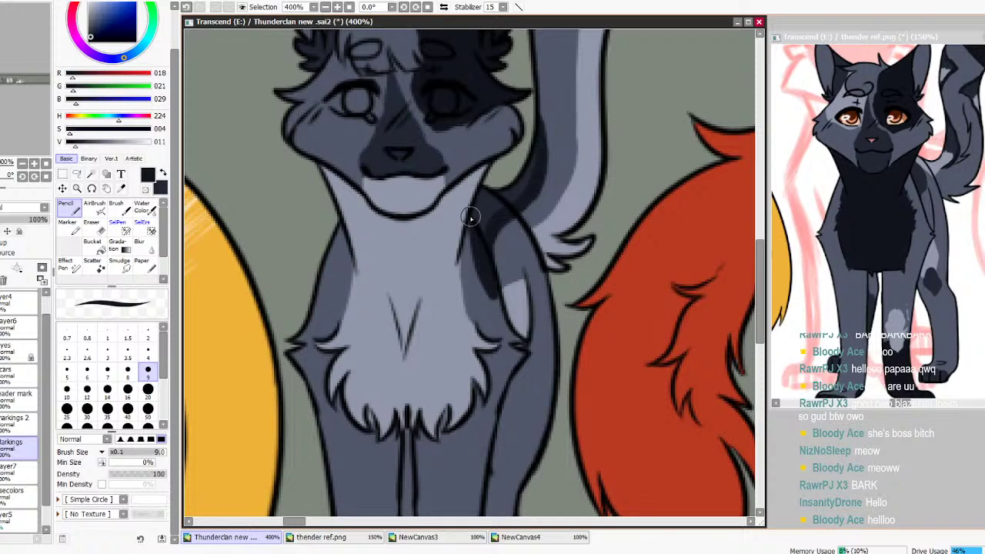
drag(469, 217, 508, 317)
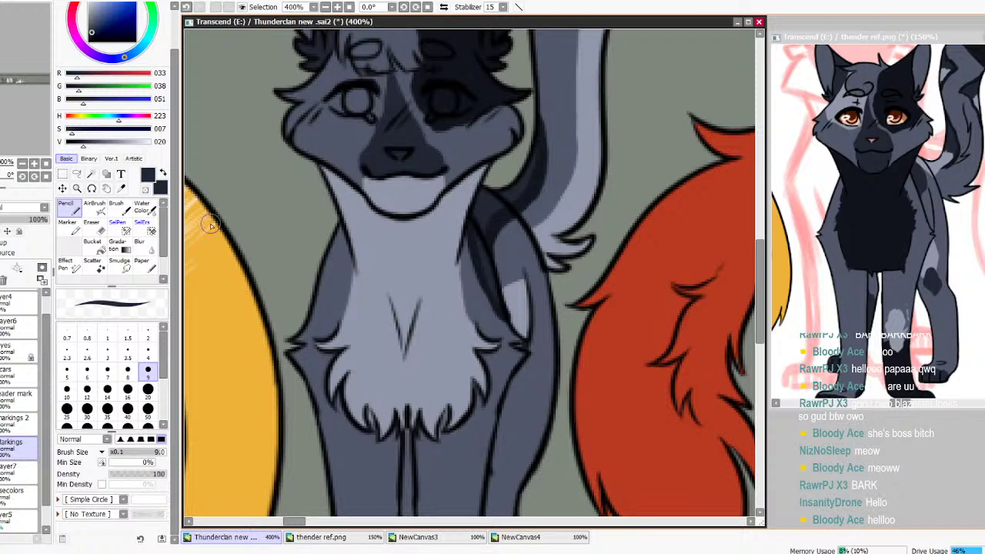
click(187, 6)
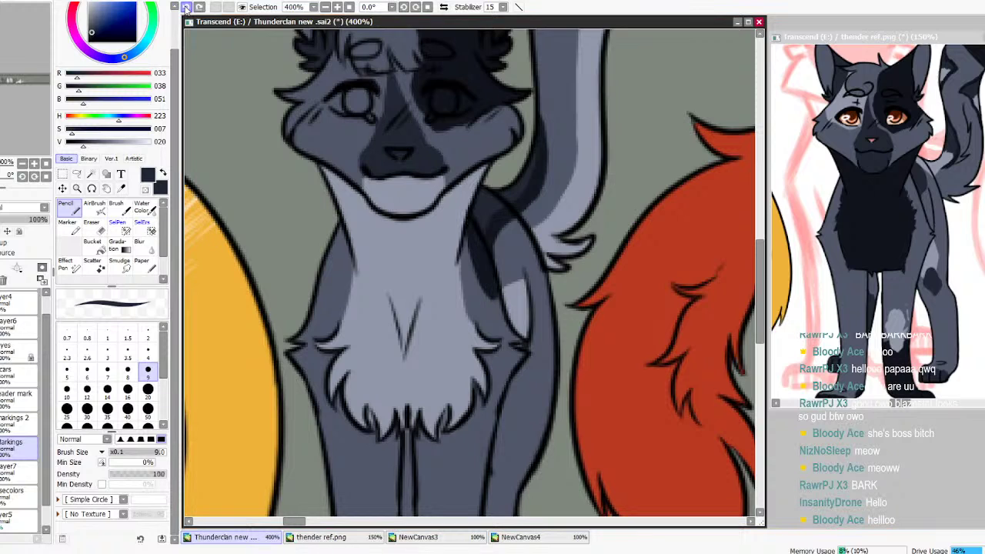
click(186, 7)
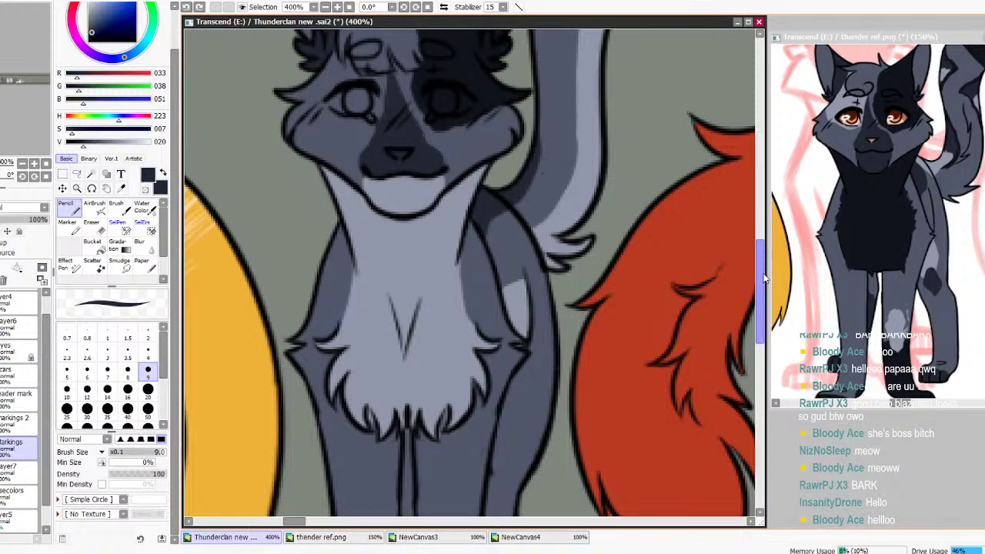
On Layer7, paint dark blue-grey patches on both shoulders and along the cat's haunch, using the colour sampled from its muzzle
drag(763, 274, 762, 251)
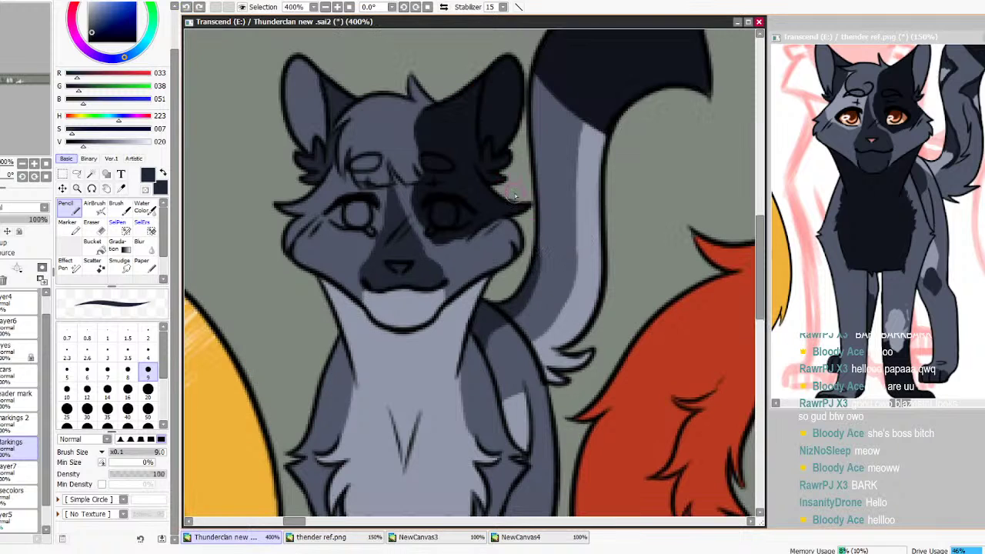
alt+click(490, 216)
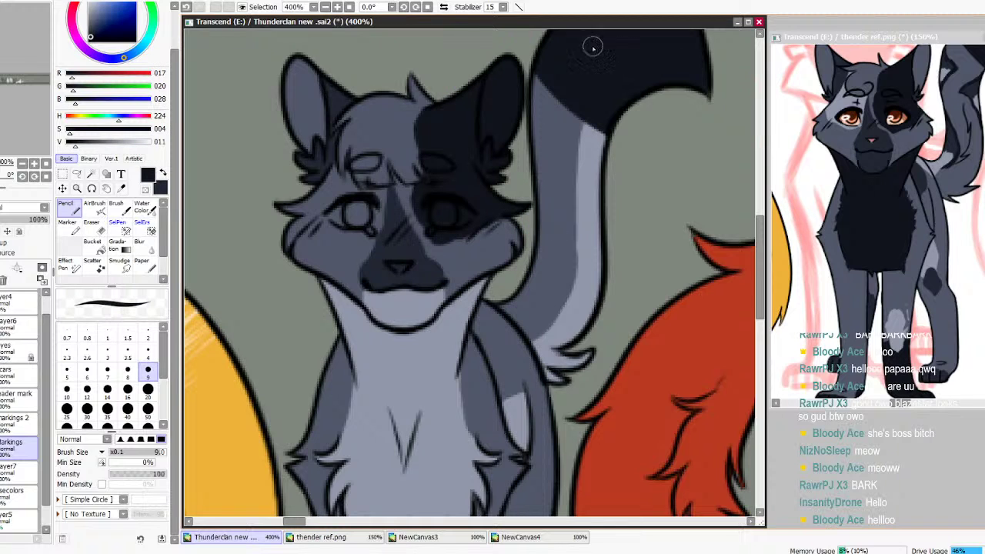
click(326, 7)
click(326, 7)
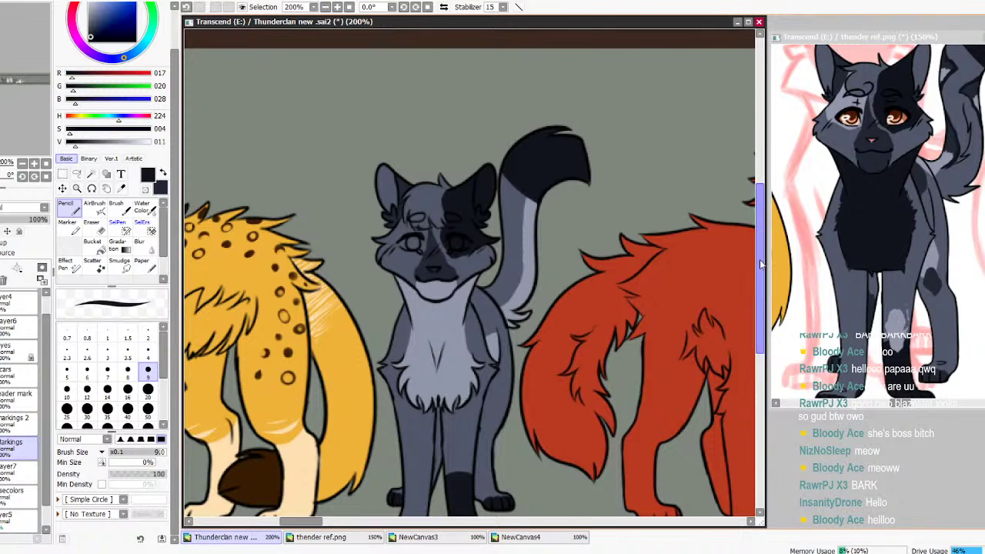
drag(759, 264, 759, 295)
alt+click(421, 183)
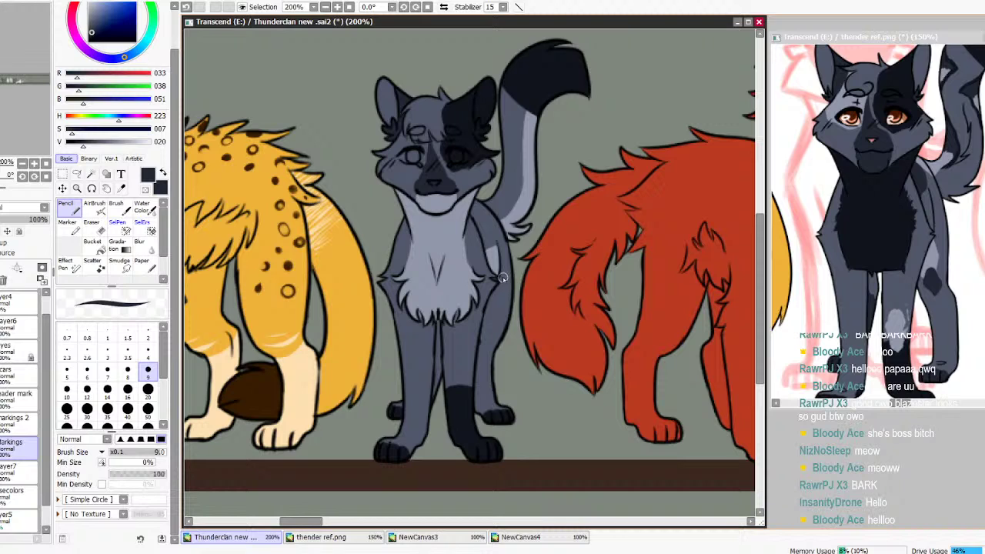
click(19, 466)
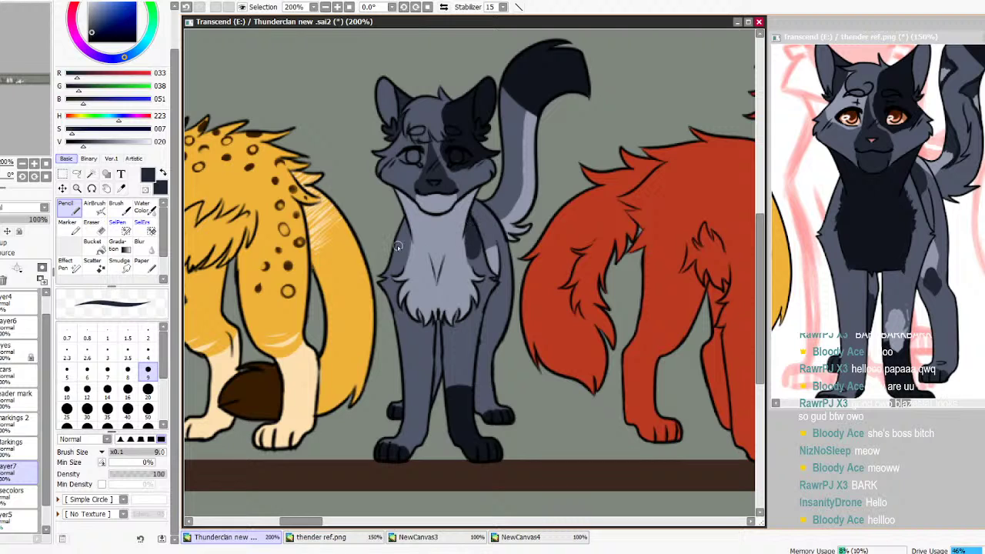
drag(397, 249, 404, 217)
mouse_move(477, 235)
mouse_down()
mouse_move(513, 269)
mouse_move(502, 241)
mouse_move(505, 306)
mouse_up()
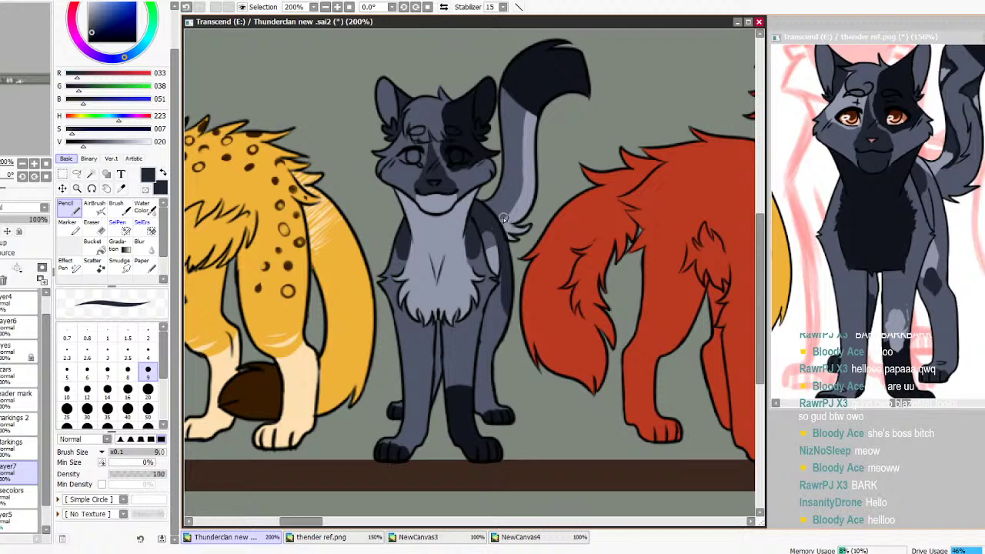
Try a dark blue-grey stripe along the tail's inner side at brush size 9, undoing each attempt
mouse_move(485, 212)
mouse_down()
mouse_move(505, 201)
mouse_move(526, 101)
mouse_up()
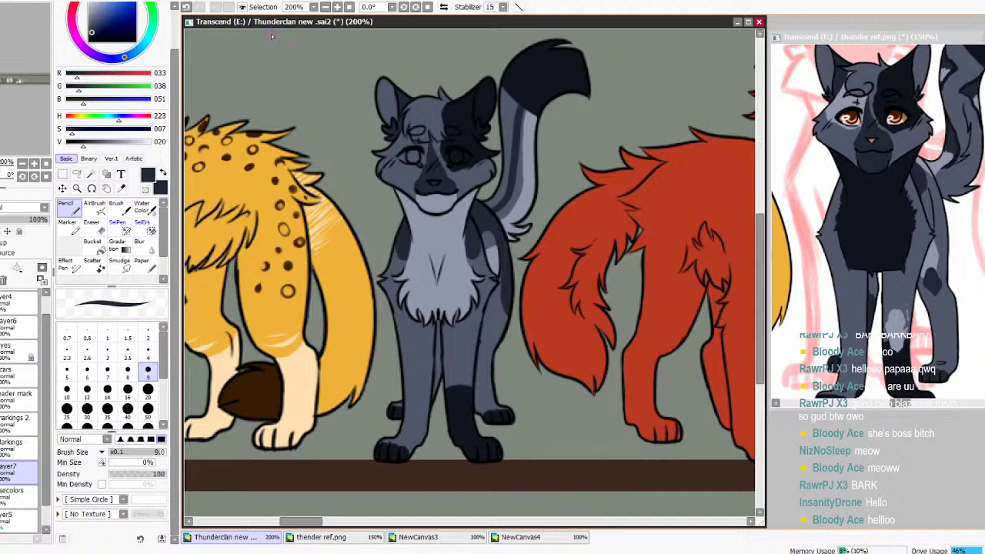
click(325, 7)
click(337, 9)
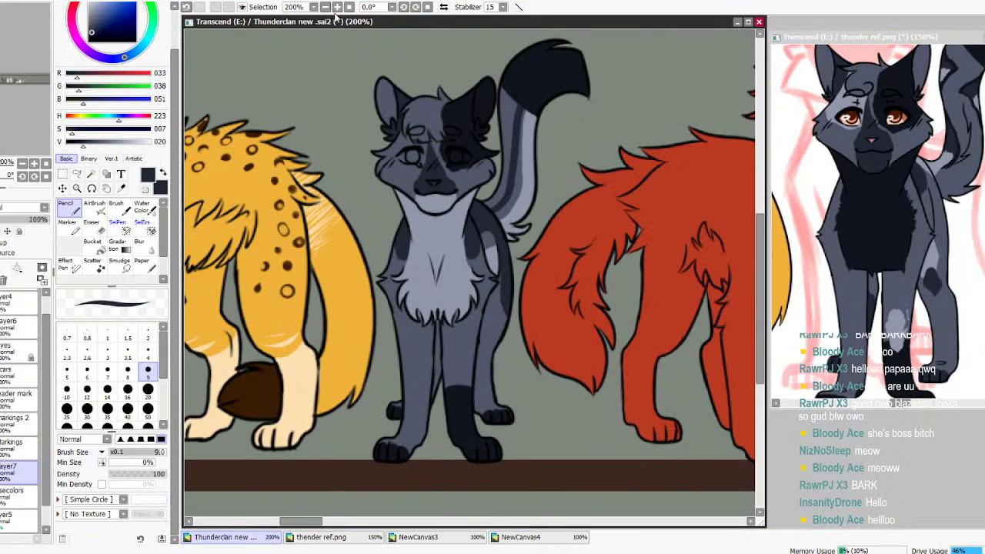
click(185, 7)
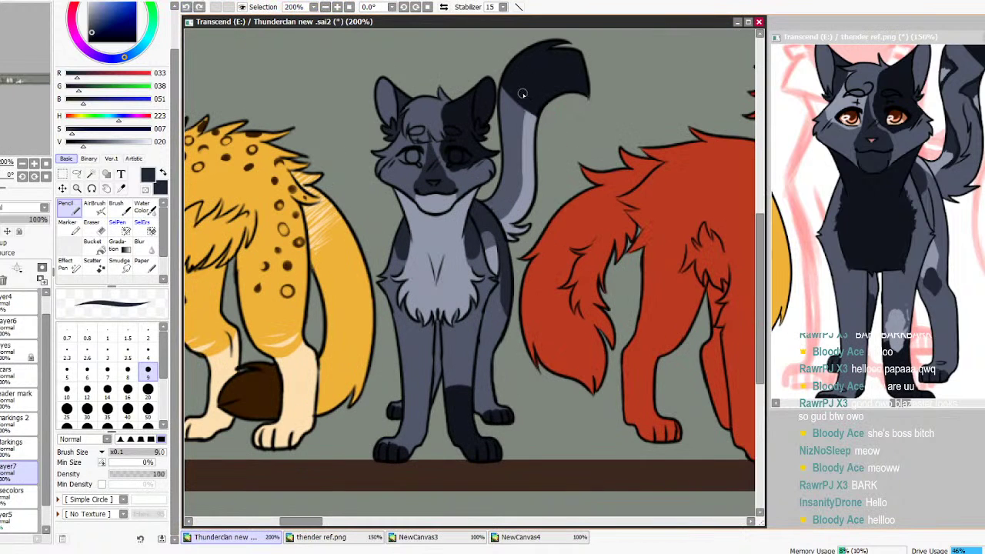
drag(513, 166, 486, 208)
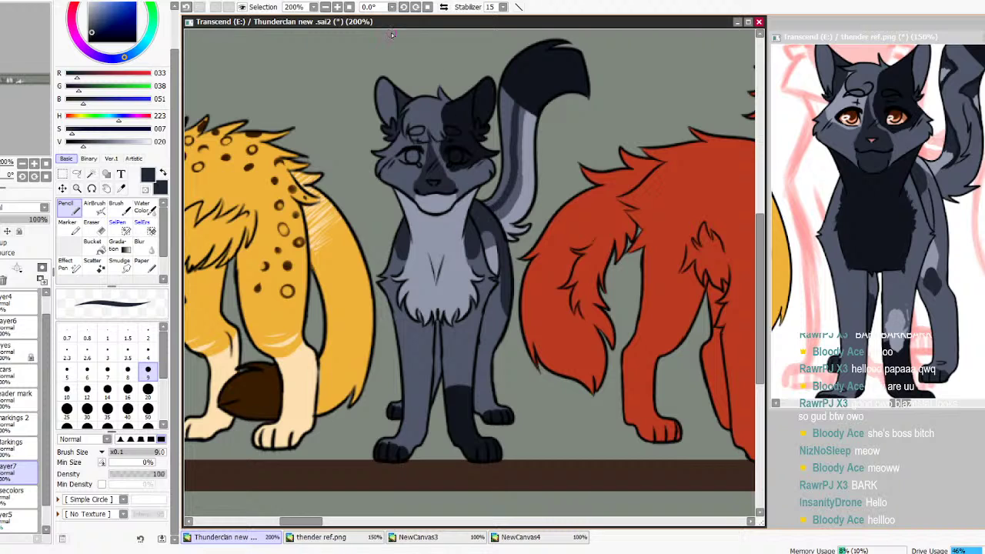
key(ctrl+z)
Try a wider tail stripe at brush size 20 and trim its edge with transparent colour, undoing both
click(148, 392)
mouse_move(507, 92)
mouse_down()
mouse_move(503, 120)
mouse_move(507, 80)
mouse_move(503, 184)
mouse_move(476, 208)
mouse_up()
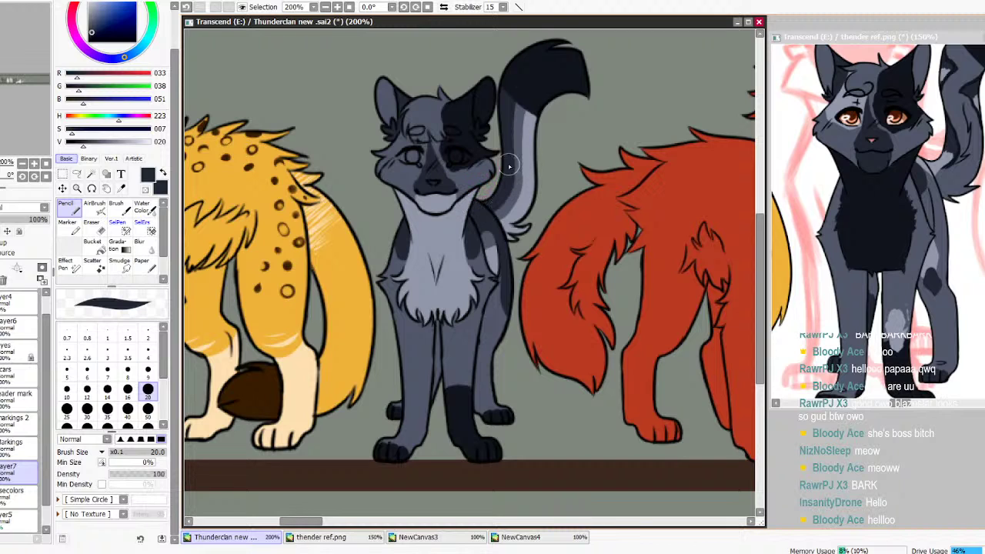
click(145, 190)
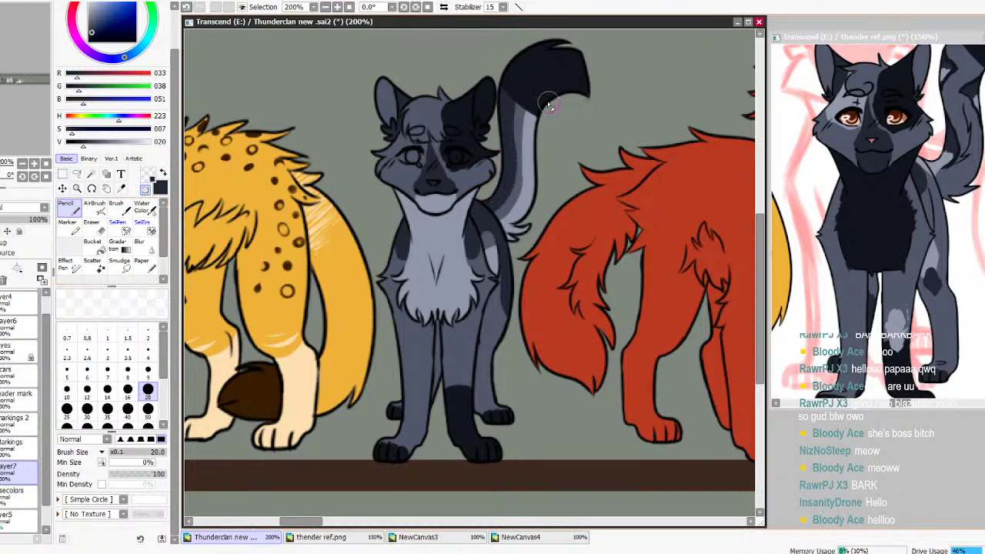
drag(523, 100, 521, 187)
key(ctrl+z)
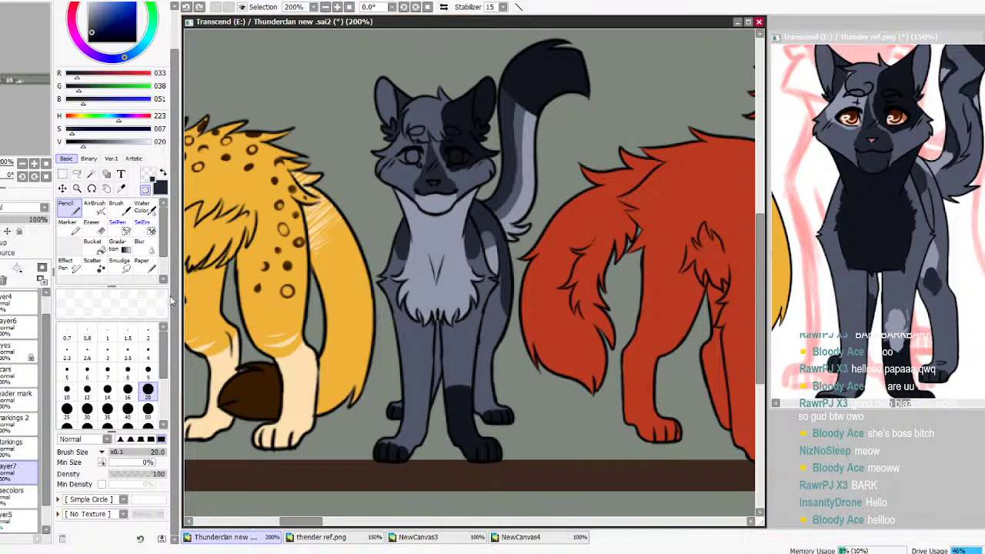
key(ctrl+z)
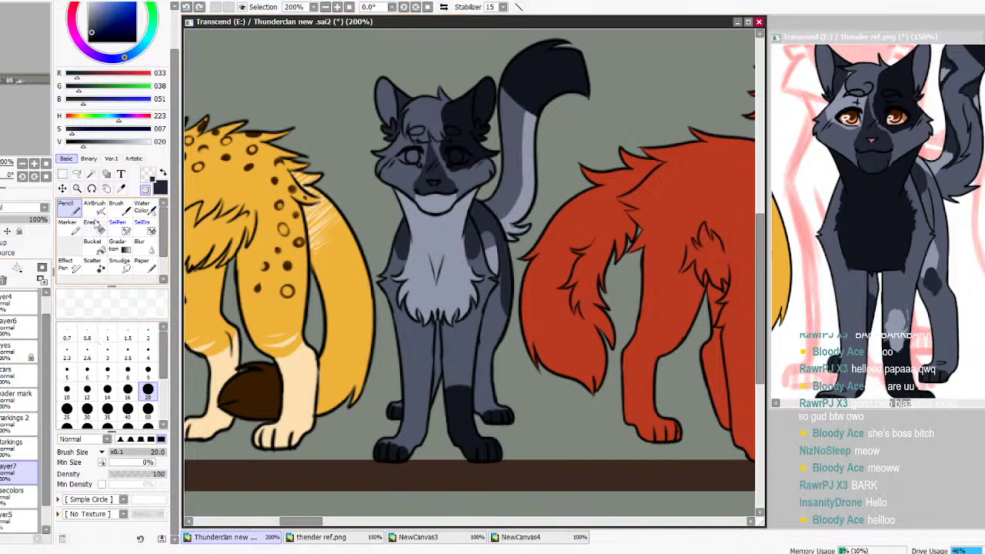
Return to the dark blue-grey at brush size 9, retry the tail stripe from base to tip, and undo it
click(514, 330)
key(minus)
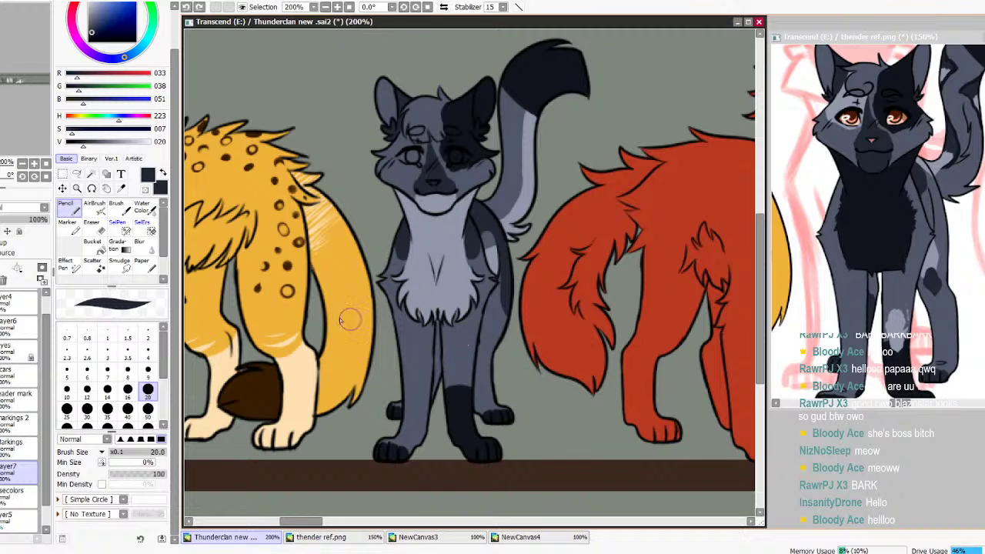
click(148, 372)
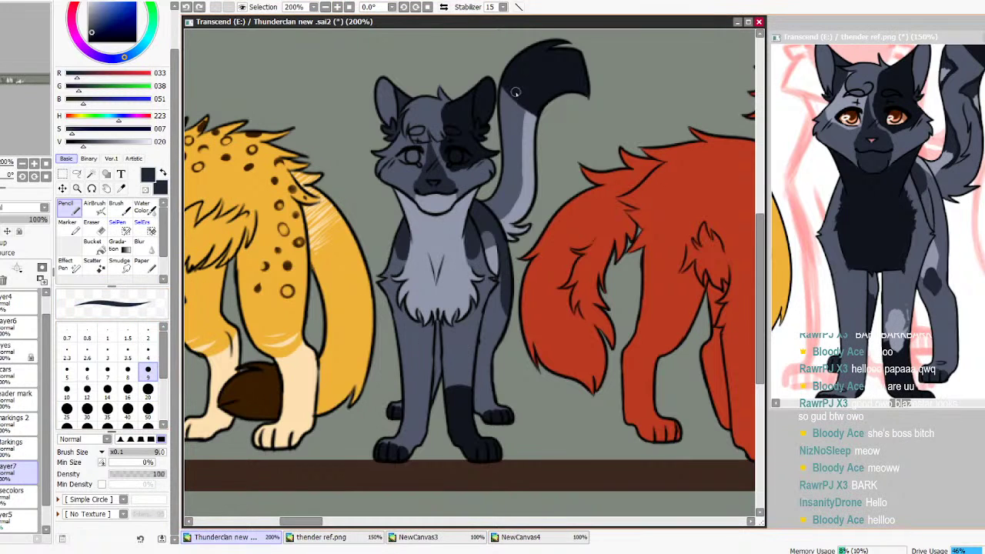
key(ctrl+z)
drag(500, 201, 523, 106)
key(ctrl+z)
Paint a dark blue-grey stripe along the tail's inner side from the black tip to the base, undoing the extra band beneath the tip
click(337, 7)
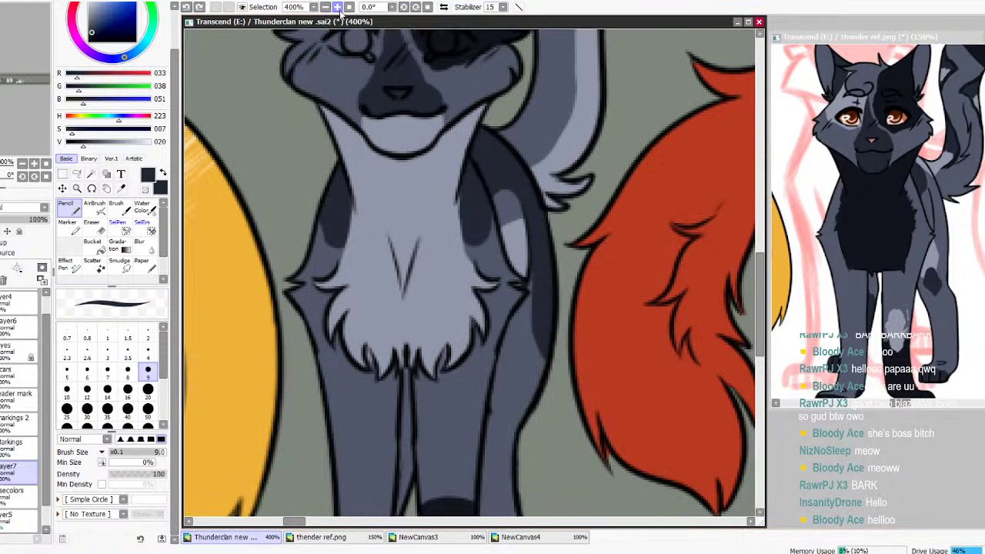
drag(759, 280, 759, 232)
mouse_move(557, 152)
mouse_down()
mouse_move(547, 313)
mouse_move(492, 355)
mouse_up()
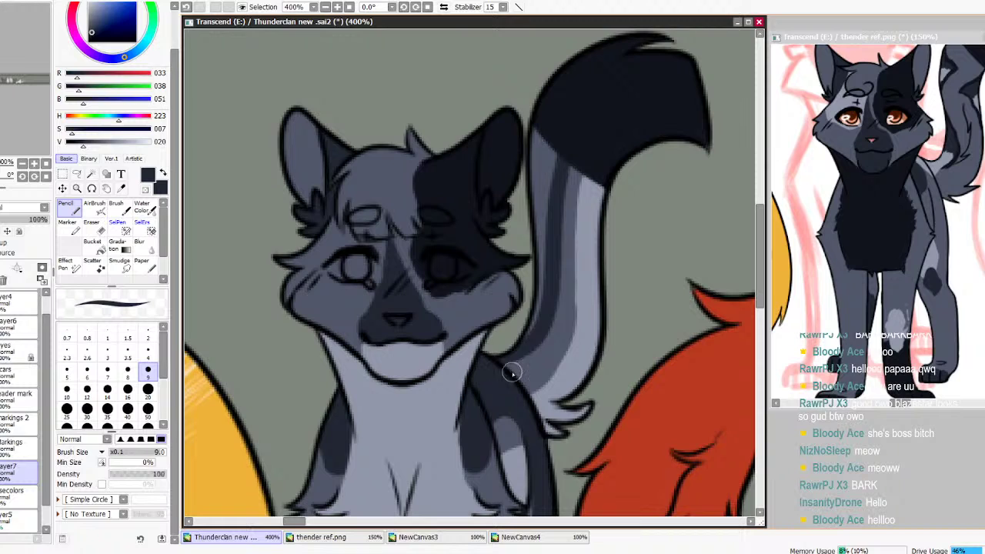
mouse_move(532, 326)
mouse_down()
mouse_move(547, 116)
mouse_move(600, 205)
mouse_up()
drag(548, 163, 604, 203)
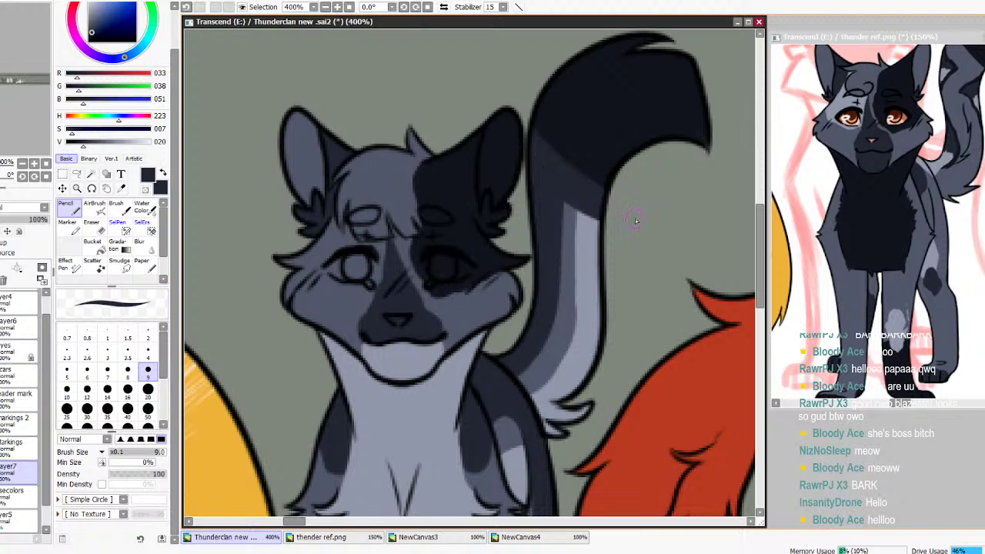
key(ctrl+z)
Paint a near-black band across the tail just below its tip and touch up the back marking near the flank in dark blue-grey
alt+click(578, 155)
drag(533, 169, 629, 215)
mouse_move(525, 151)
mouse_down()
mouse_move(593, 204)
mouse_move(632, 217)
mouse_move(532, 162)
mouse_move(633, 230)
mouse_move(542, 182)
mouse_move(525, 157)
mouse_move(630, 229)
mouse_up()
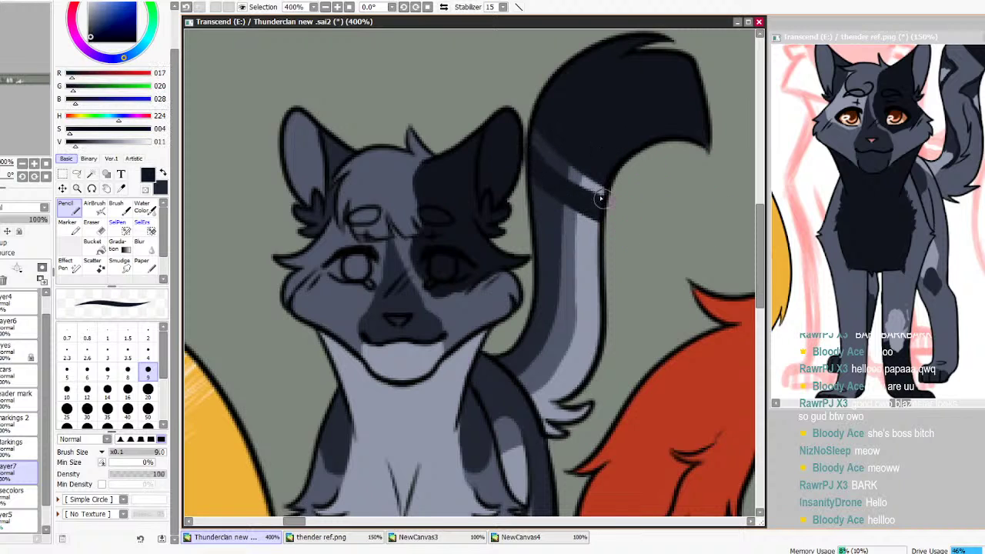
alt+click(529, 339)
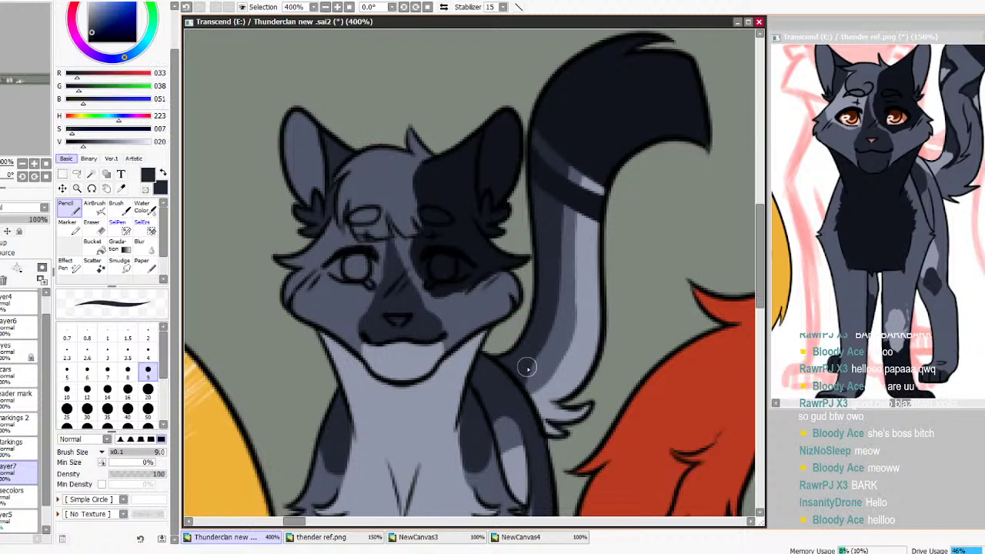
key(ctrl+z)
drag(513, 416, 510, 422)
Paint pale blue-grey fur markings around the eye and cheek on the grey side of the face, using the colour sampled from the chin
mouse_move(760, 250)
mouse_down()
mouse_move(758, 290)
mouse_move(758, 258)
mouse_up()
alt+click(402, 317)
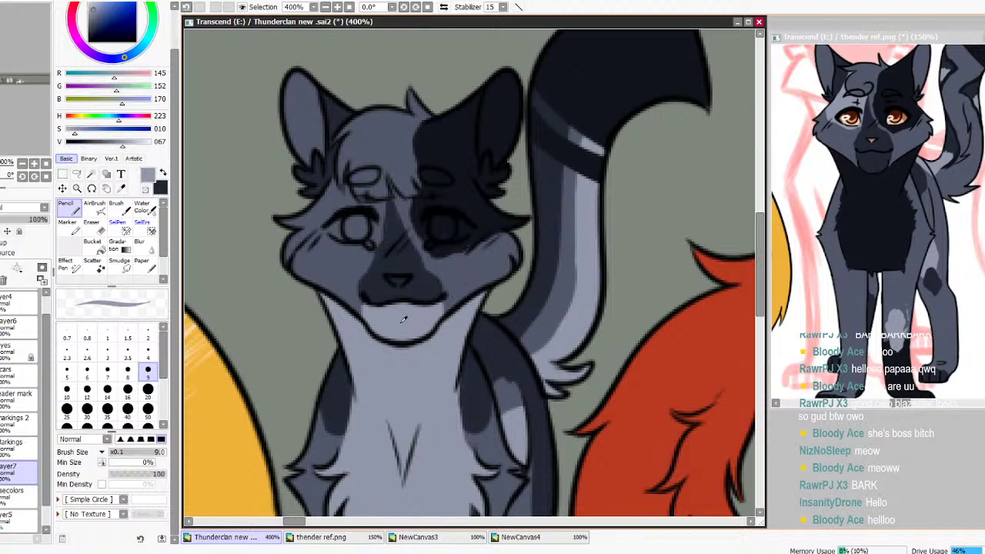
mouse_move(320, 230)
mouse_down()
mouse_move(354, 245)
mouse_move(332, 255)
mouse_move(336, 246)
mouse_move(318, 240)
mouse_move(320, 262)
mouse_move(310, 259)
mouse_move(320, 227)
mouse_move(315, 263)
mouse_move(311, 232)
mouse_move(323, 224)
mouse_move(316, 256)
mouse_move(327, 245)
mouse_move(320, 225)
mouse_move(310, 229)
mouse_move(343, 208)
mouse_move(303, 226)
mouse_move(304, 235)
mouse_move(314, 227)
mouse_move(301, 228)
mouse_move(330, 225)
mouse_up()
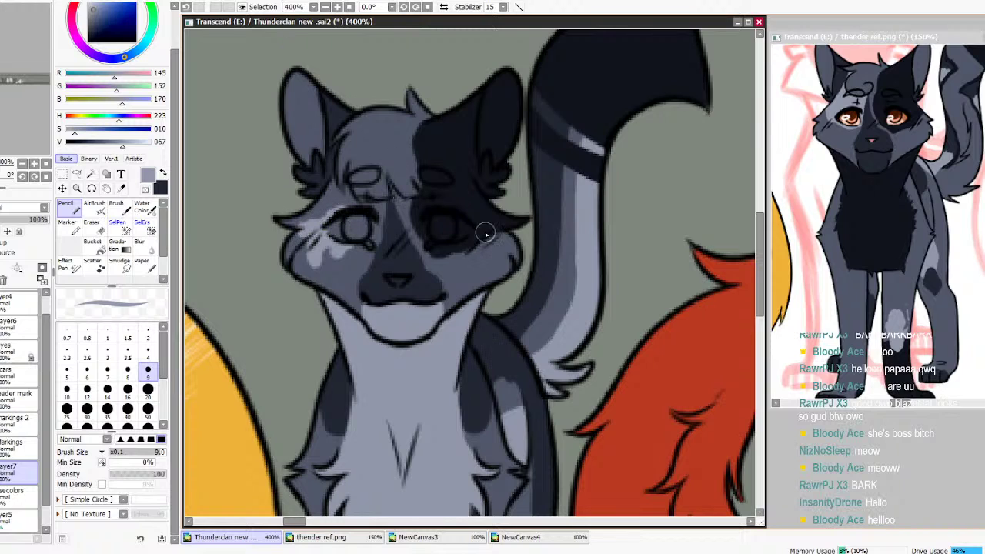
Select the markings layer and sample the pink of the same cat's nose from the reference image with the Pencil active
click(19, 443)
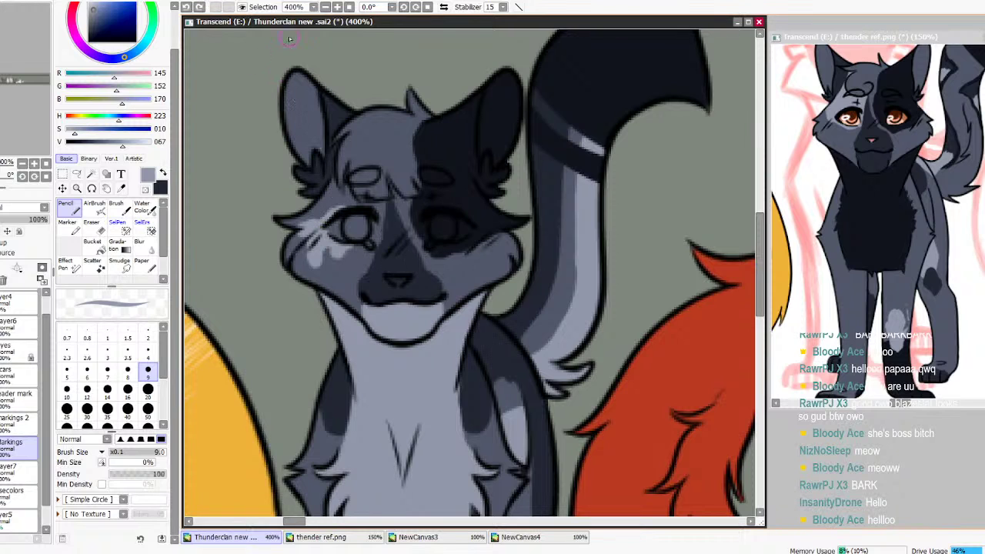
click(846, 89)
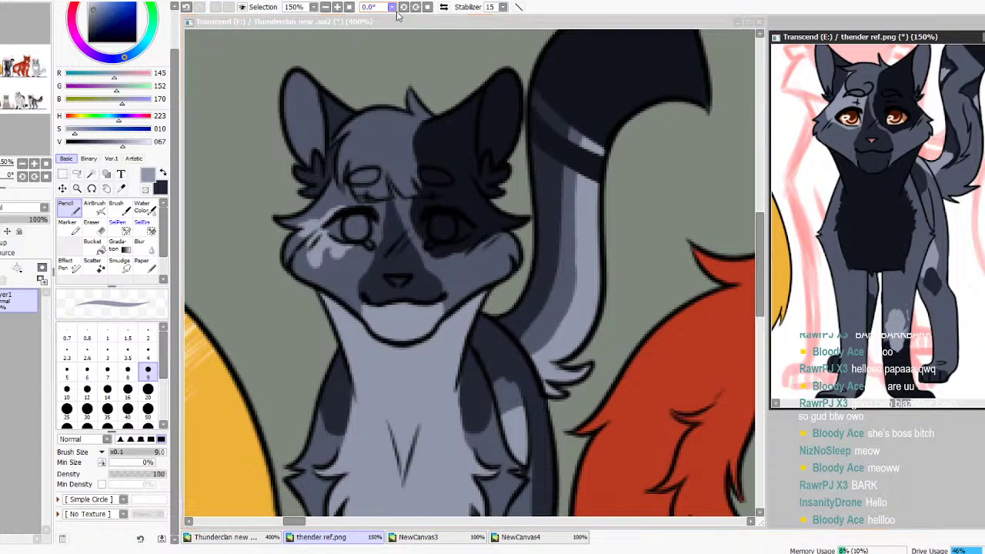
click(77, 188)
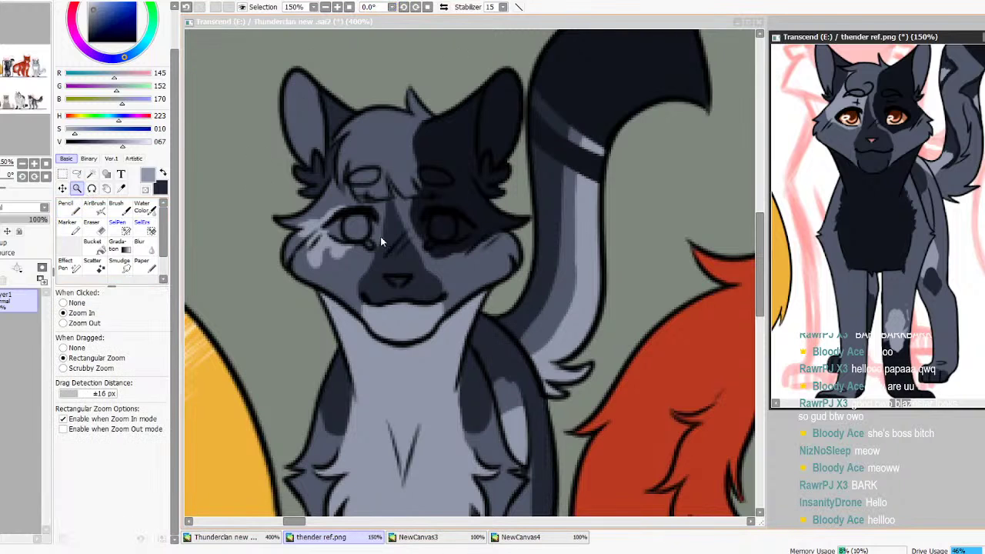
click(832, 160)
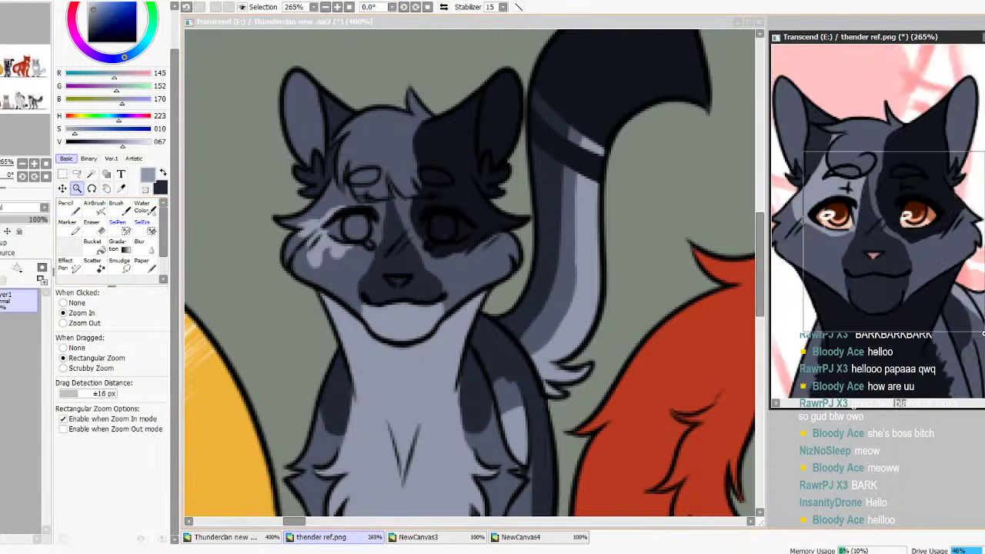
click(836, 163)
key(ctrl+0)
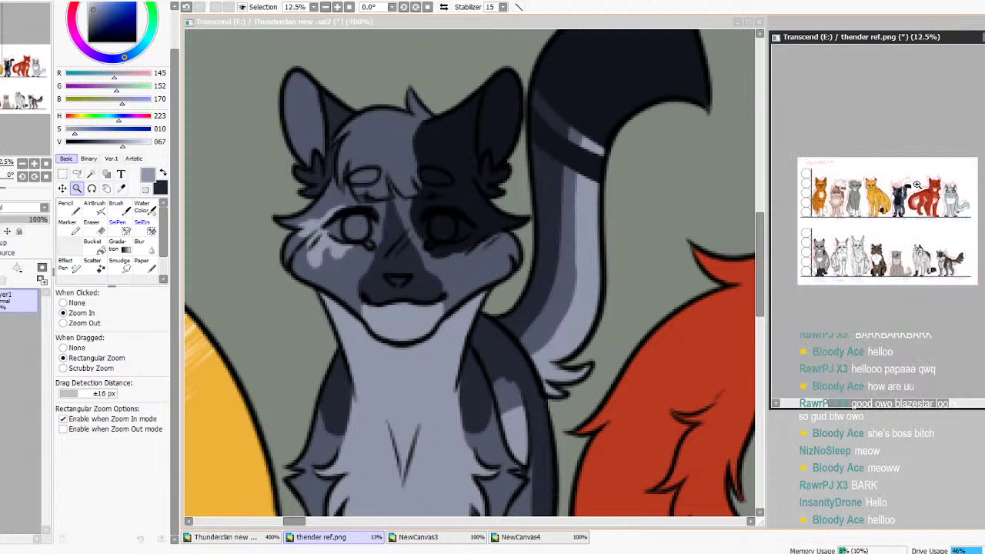
scroll(892, 188, up, 8)
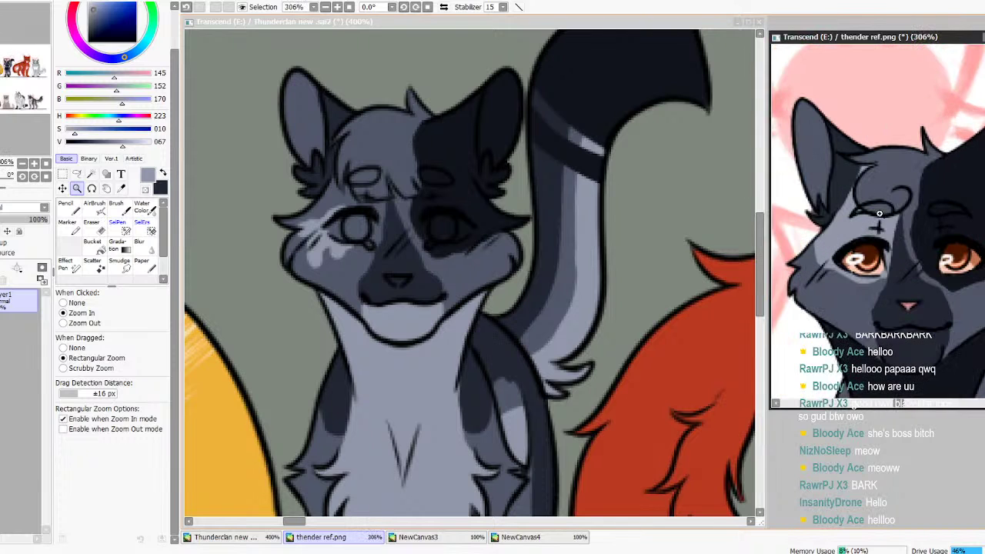
scroll(846, 194, up, 2)
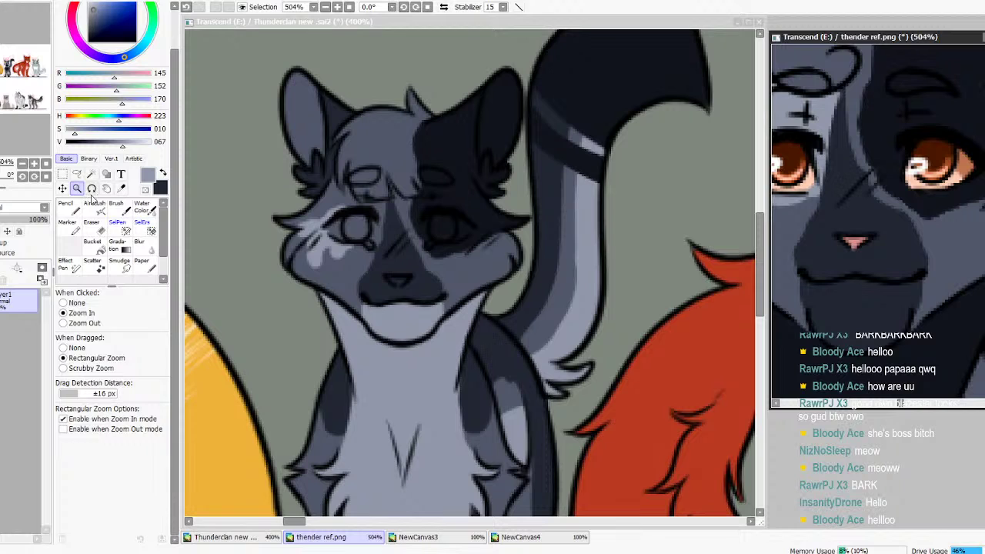
key(n)
alt+click(854, 240)
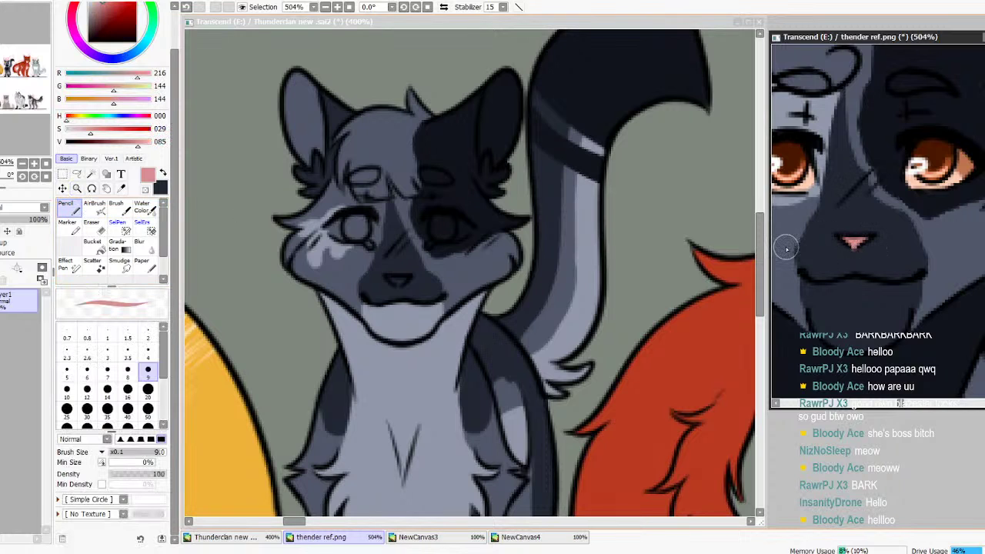
Paint the grey-and-black cat's nose pink on the scars layer with the Pencil at size 4, undoing the first stroke
click(271, 271)
click(11, 373)
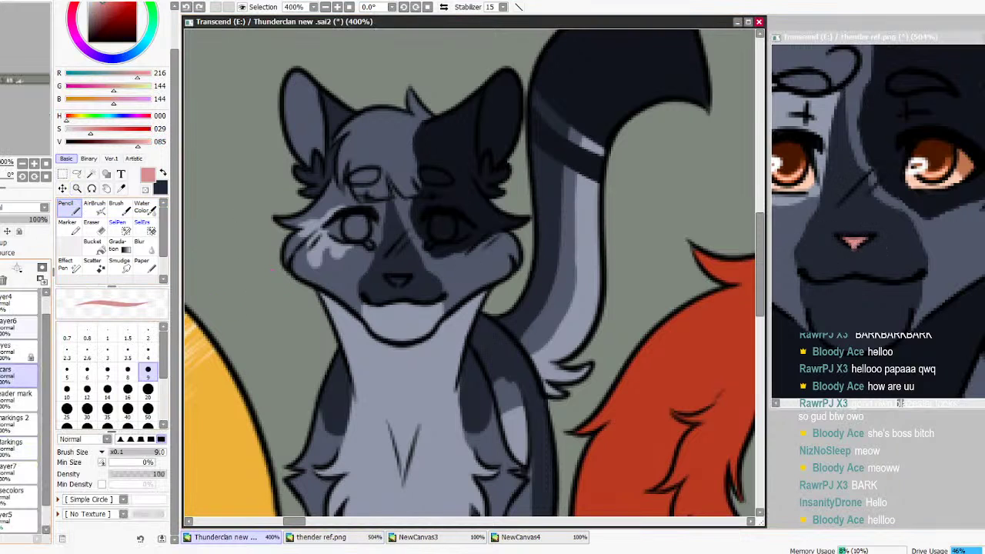
drag(396, 280, 405, 278)
key(ctrl+z)
click(152, 356)
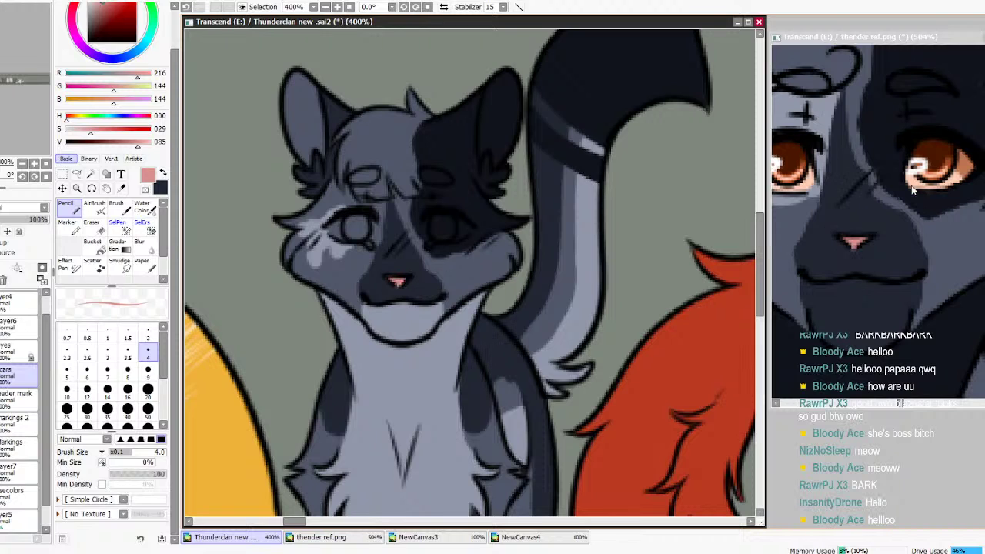
Fill both eyes of the grey-and-black cat with the pale peach sampled from the reference, using the Pencil at size 9 on the eyes layer
alt+click(511, 217)
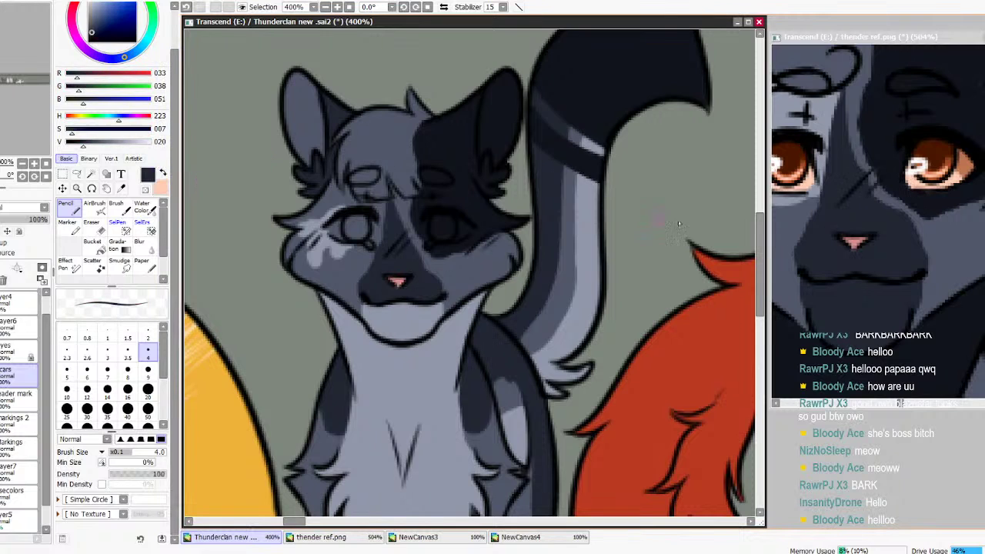
alt+click(953, 165)
click(163, 173)
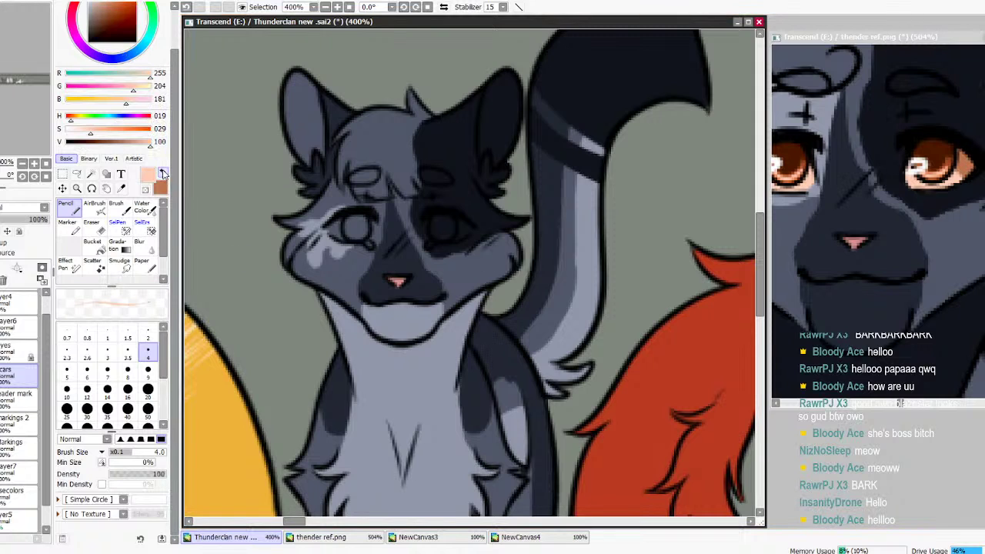
click(16, 348)
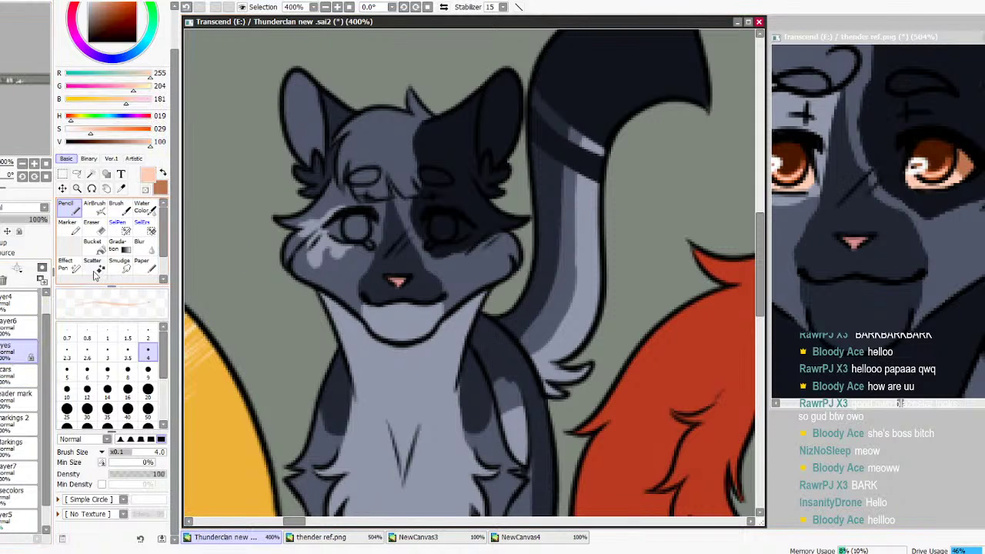
click(148, 370)
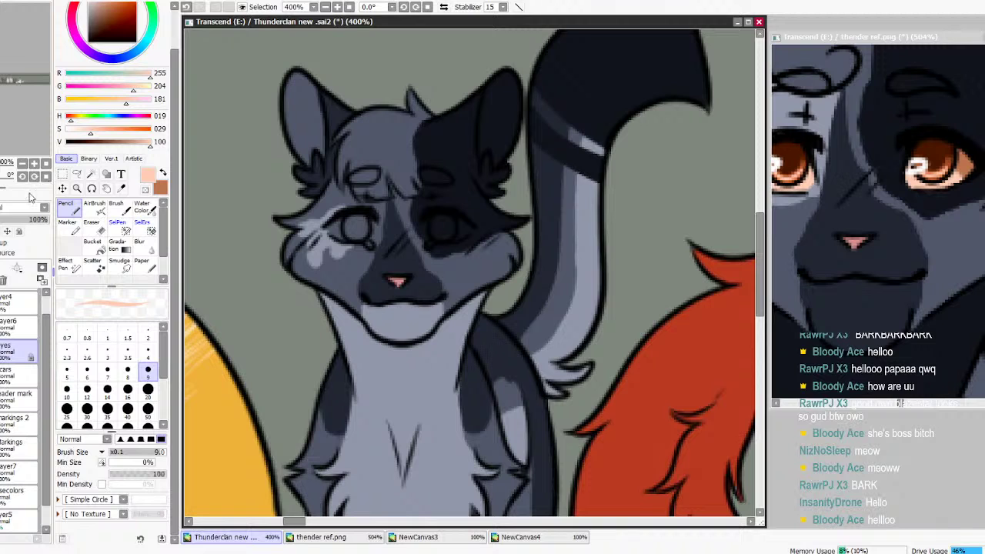
click(337, 6)
click(337, 7)
mouse_move(283, 198)
mouse_down()
mouse_move(290, 204)
mouse_move(265, 208)
mouse_move(293, 212)
mouse_move(312, 193)
mouse_move(308, 215)
mouse_move(298, 200)
mouse_up()
mouse_move(434, 190)
mouse_down()
mouse_move(426, 219)
mouse_move(417, 197)
mouse_move(415, 215)
mouse_move(438, 209)
mouse_move(444, 219)
mouse_move(461, 204)
mouse_up()
Shade the upper part of both eye whites in brownish orange, undoing the first attempts on the eye at the grey side
click(162, 173)
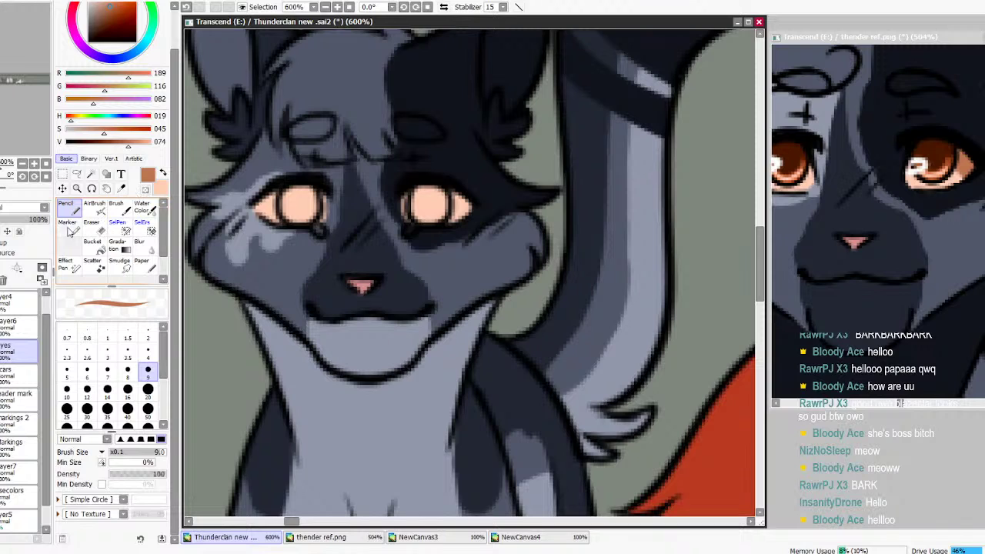
mouse_move(333, 201)
mouse_down()
mouse_move(308, 192)
mouse_move(254, 212)
mouse_move(288, 228)
mouse_move(344, 205)
mouse_up()
key(ctrl+z)
key(ctrl+z)
mouse_move(249, 212)
mouse_down()
mouse_move(304, 193)
mouse_move(334, 209)
mouse_up()
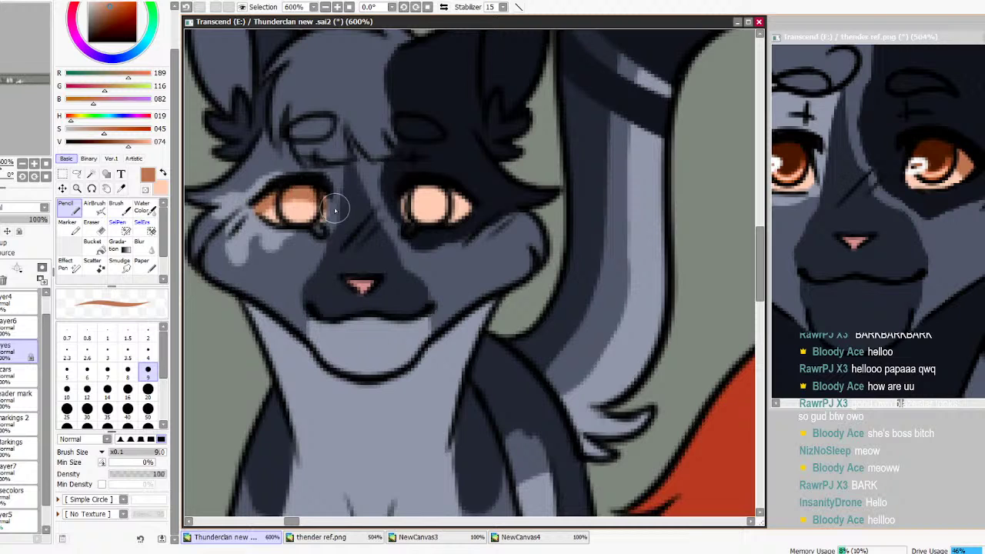
mouse_move(407, 208)
mouse_down()
mouse_move(437, 190)
mouse_move(475, 214)
mouse_up()
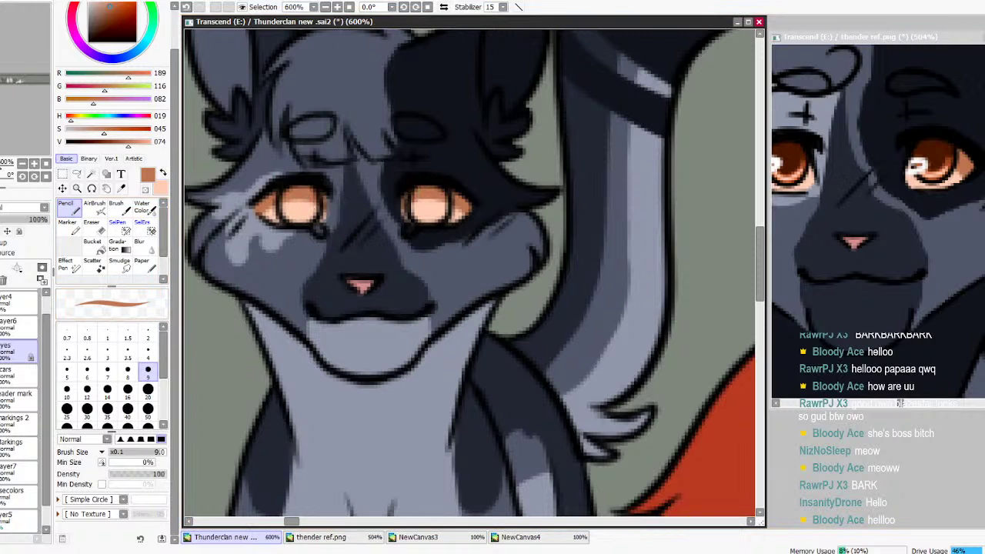
Sample the iris orange and brown from the reference image, paint both irises orange, and make the brown the active colour
click(352, 552)
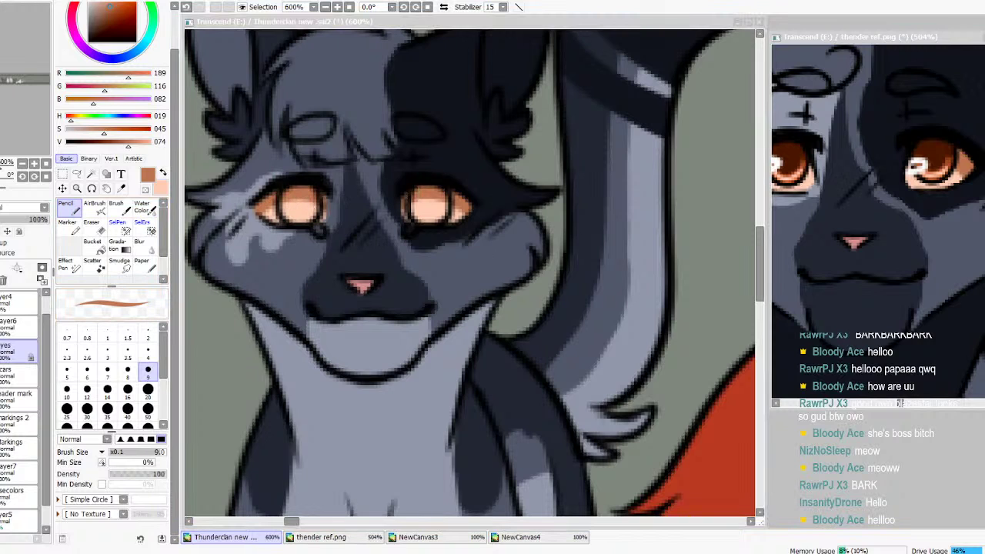
click(434, 272)
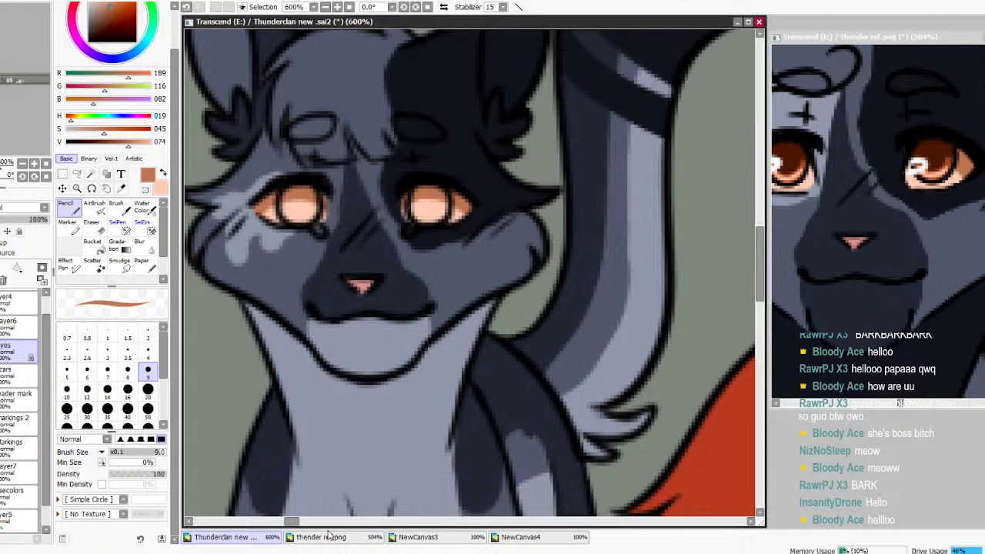
alt+click(944, 177)
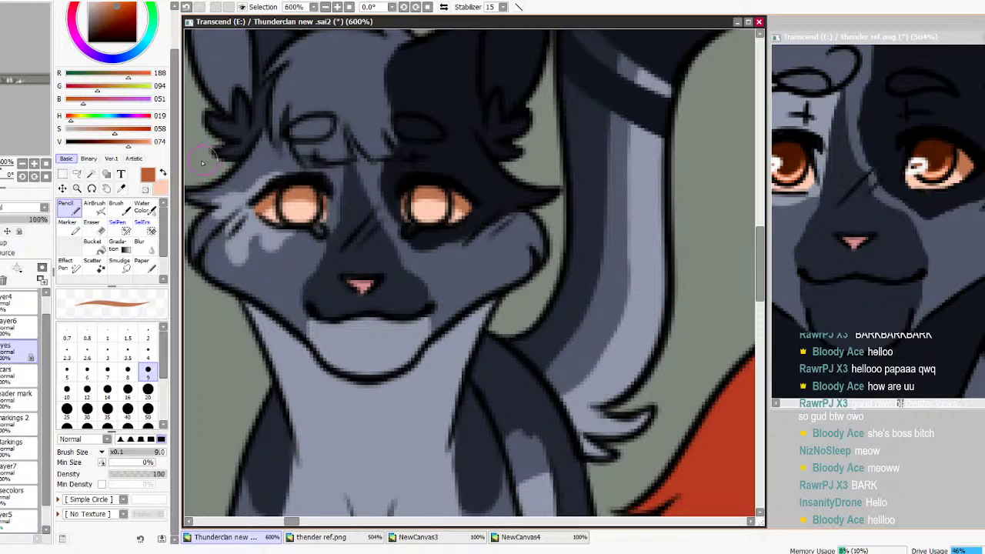
key(x)
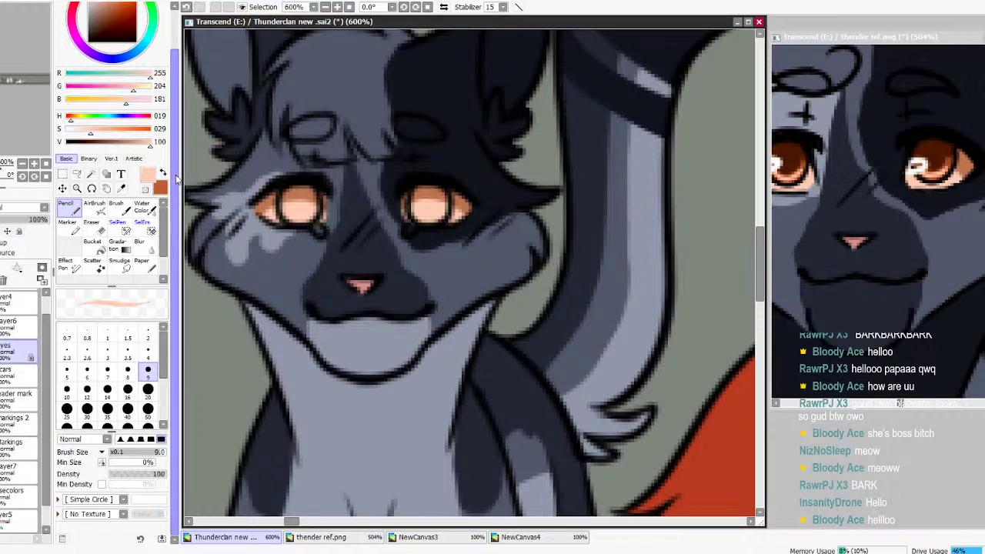
alt+click(952, 164)
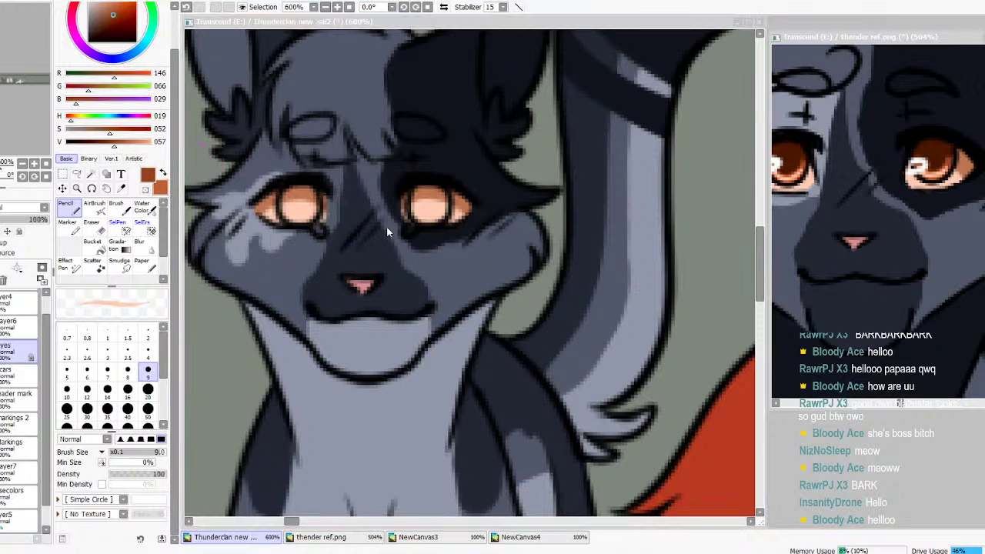
click(516, 343)
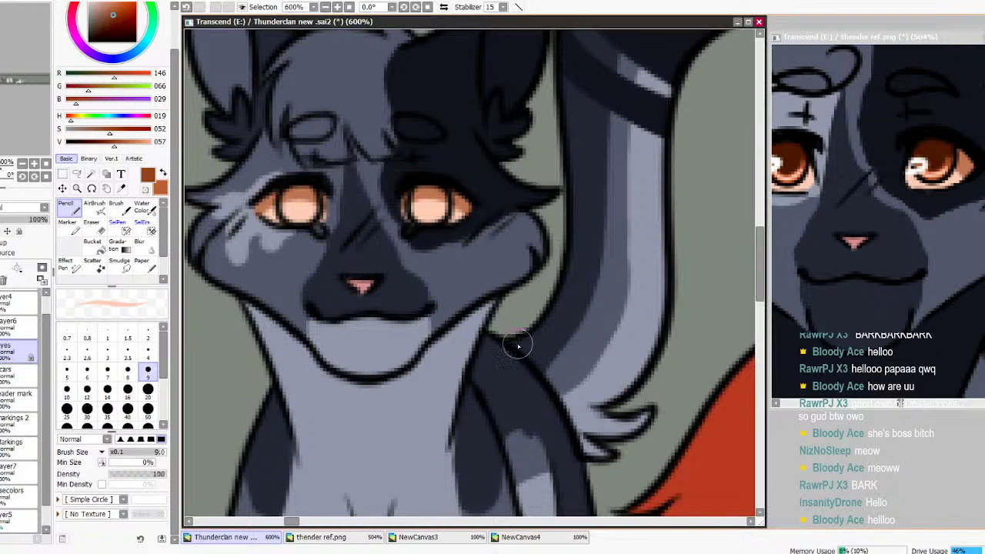
click(163, 173)
mouse_move(293, 202)
mouse_down()
mouse_move(305, 206)
mouse_move(296, 199)
mouse_move(292, 212)
mouse_move(297, 192)
mouse_up()
key(ctrl+z)
mouse_move(431, 202)
mouse_down()
mouse_move(437, 207)
mouse_move(425, 210)
mouse_up()
click(163, 173)
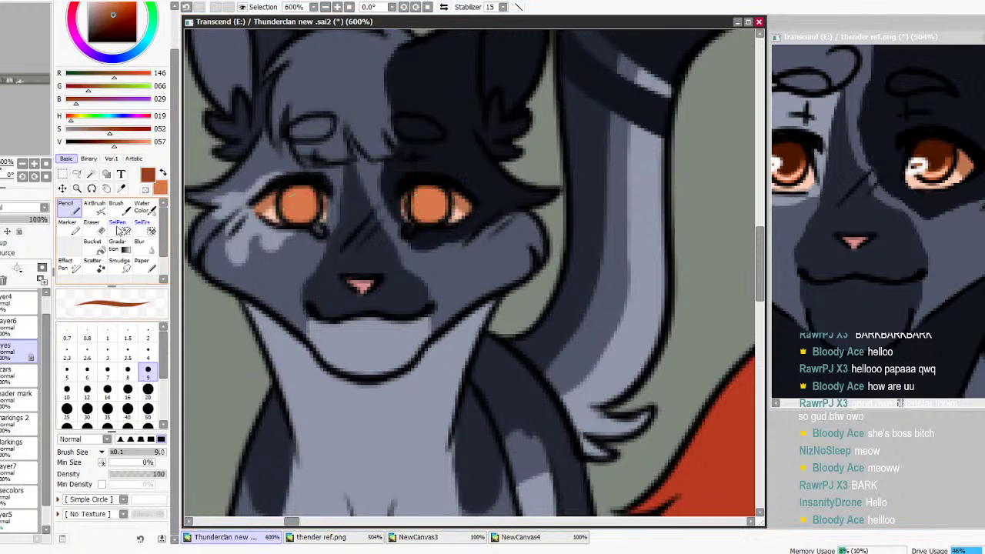
key(v)
mouse_move(153, 453)
mouse_down()
mouse_move(118, 457)
mouse_move(134, 476)
mouse_move(178, 477)
mouse_up()
drag(303, 193, 300, 196)
key(ctrl+z)
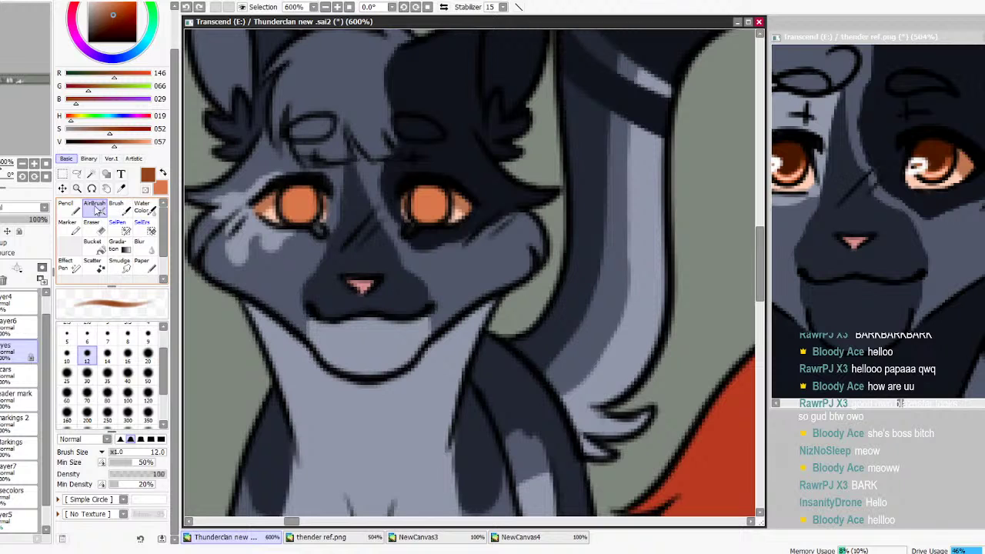
Shade both irises with the Pencil in brown, adding the darkest brown sampled from the reference eye over their centres and upper parts
click(66, 206)
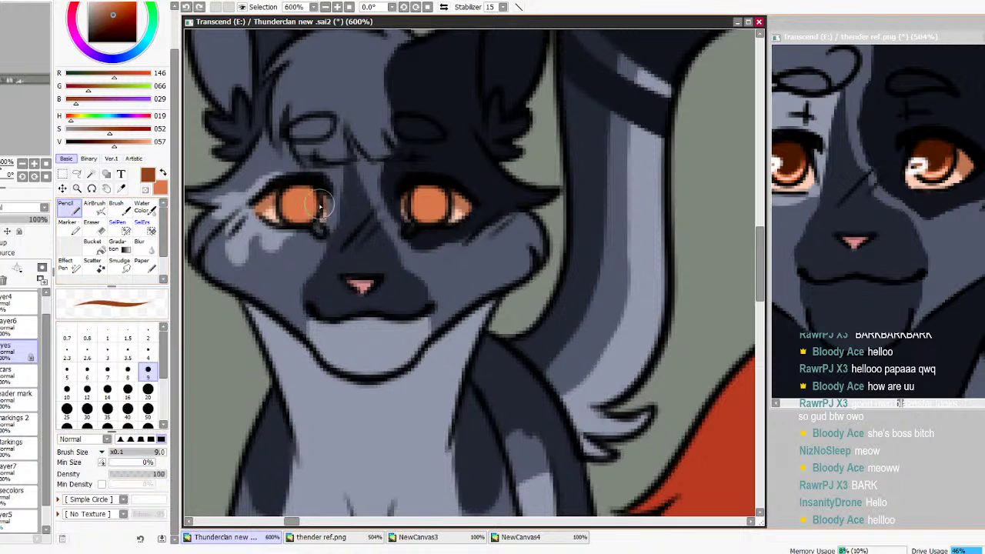
mouse_move(312, 201)
mouse_down()
mouse_move(295, 193)
mouse_move(294, 207)
mouse_move(315, 206)
mouse_up()
mouse_move(423, 205)
mouse_down()
mouse_move(445, 197)
mouse_move(419, 205)
mouse_move(469, 202)
mouse_move(413, 214)
mouse_up()
alt+click(931, 144)
mouse_move(329, 203)
mouse_down()
mouse_move(300, 202)
mouse_move(296, 210)
mouse_move(313, 205)
mouse_move(304, 195)
mouse_move(284, 203)
mouse_move(331, 200)
mouse_move(305, 186)
mouse_up()
mouse_move(419, 202)
mouse_down()
mouse_move(438, 187)
mouse_move(446, 197)
mouse_move(431, 187)
mouse_up()
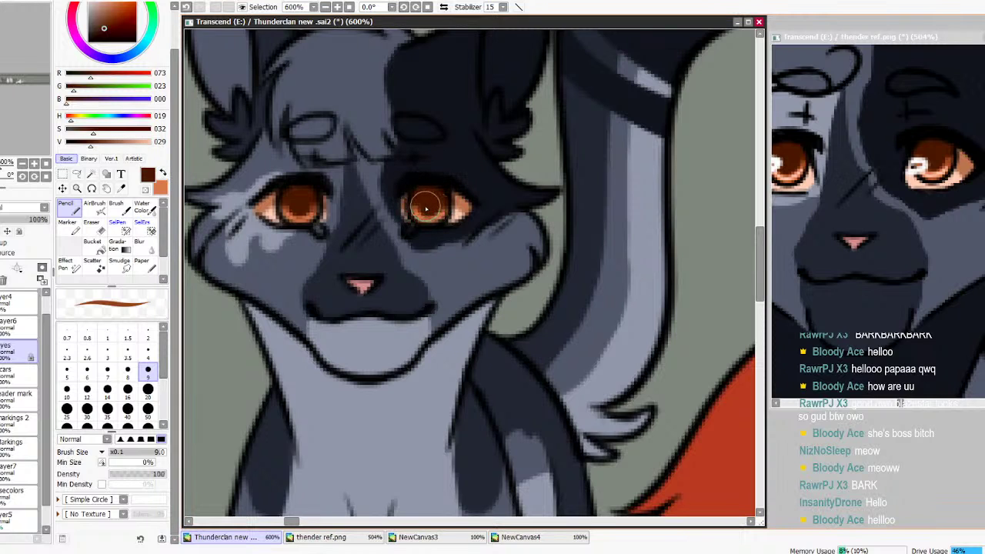
Paint a white highlight in each of the cat's eyes on the layer above Layer4
drag(99, 9, 87, 0)
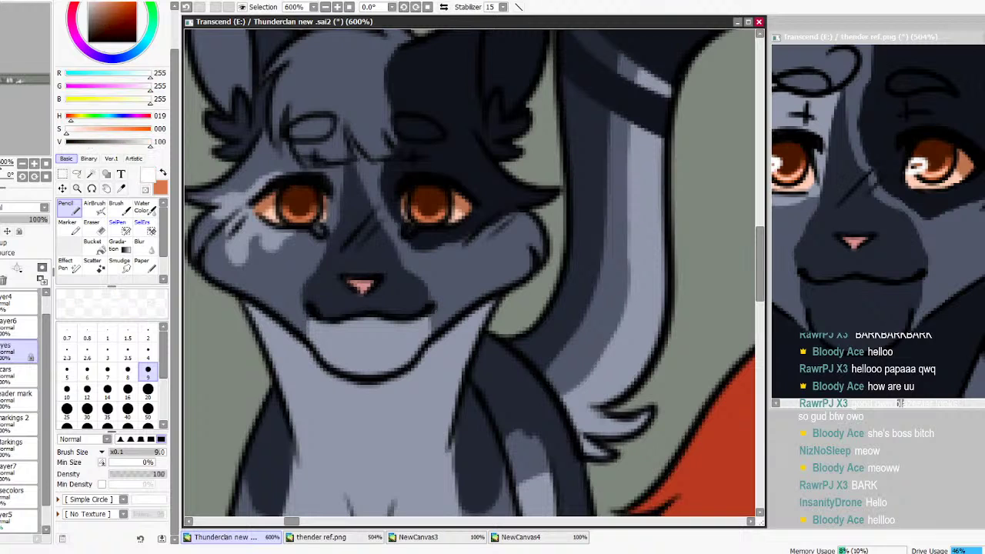
drag(46, 321, 46, 298)
click(18, 301)
drag(289, 200, 277, 202)
drag(413, 202, 412, 202)
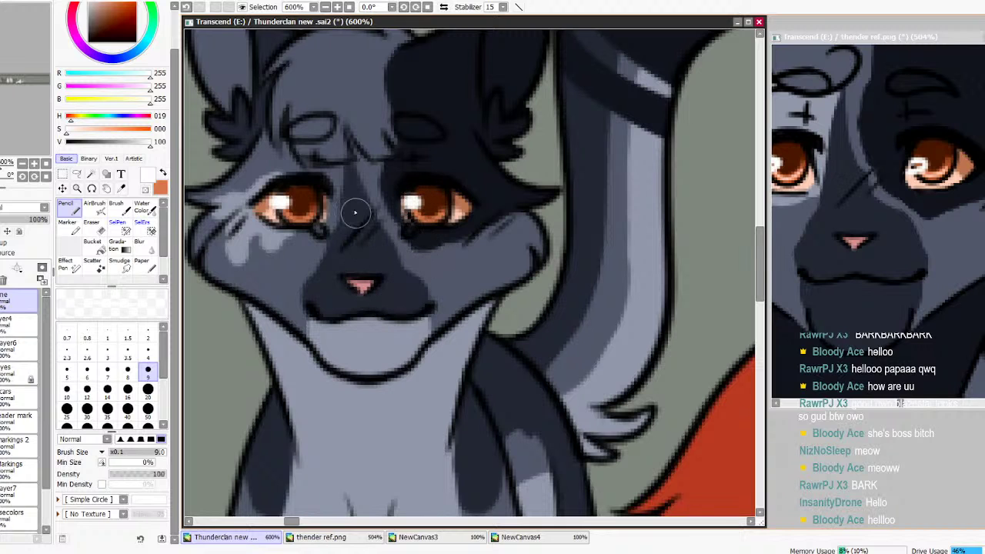
Paint the inner ear on the grey side on Layer7, using the sampled fur grey lightened to a value of 61
click(325, 7)
click(325, 7)
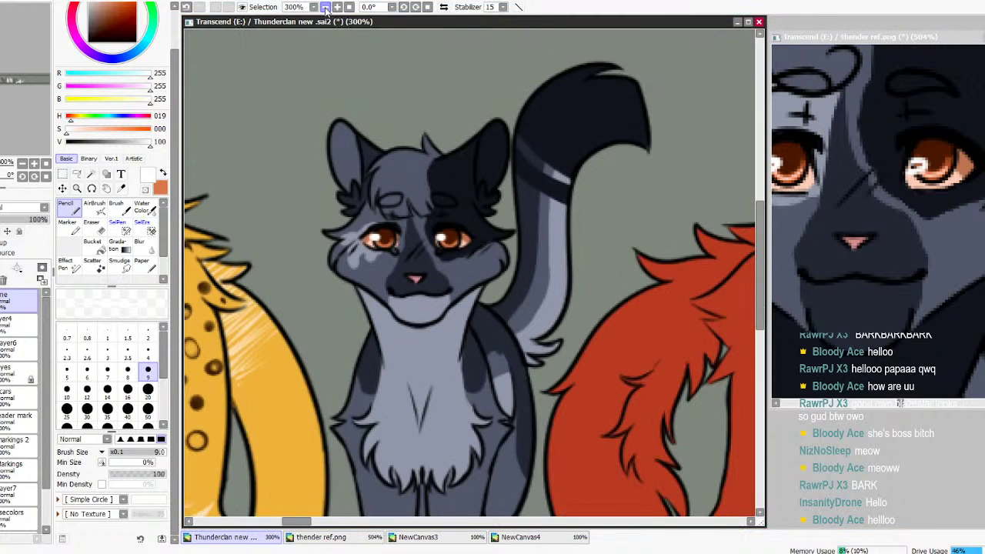
alt+click(354, 199)
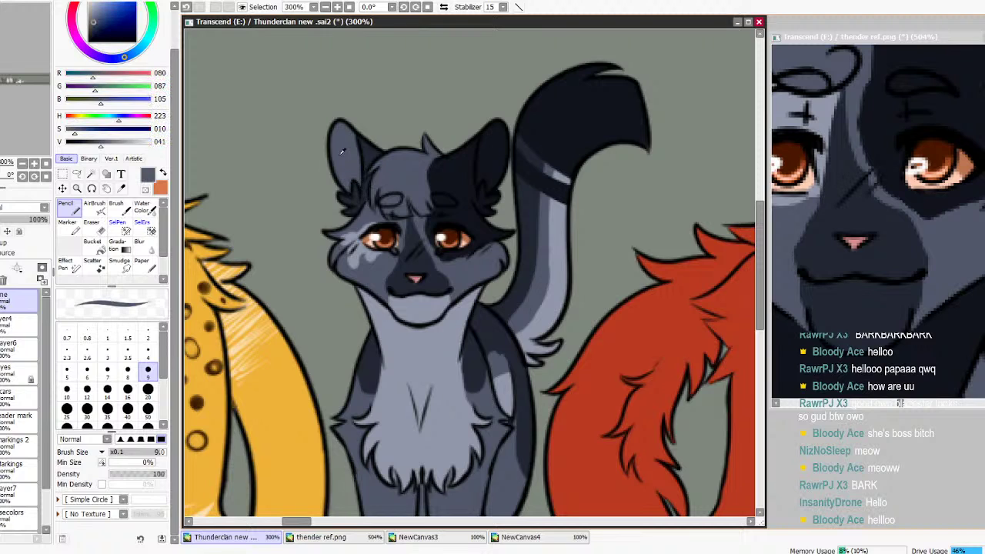
drag(101, 145, 118, 145)
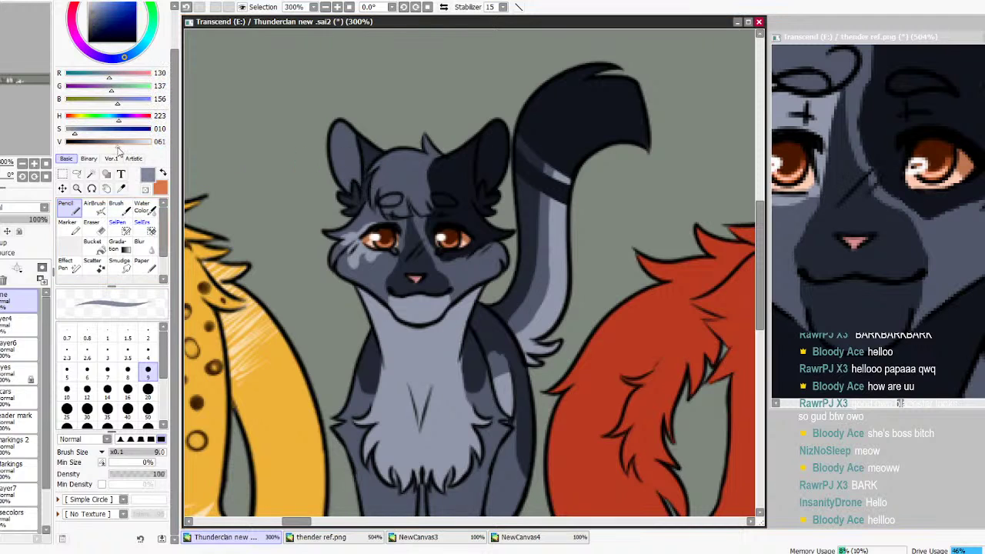
click(19, 489)
mouse_move(329, 128)
mouse_down()
mouse_move(346, 196)
mouse_move(348, 184)
mouse_move(356, 190)
mouse_up()
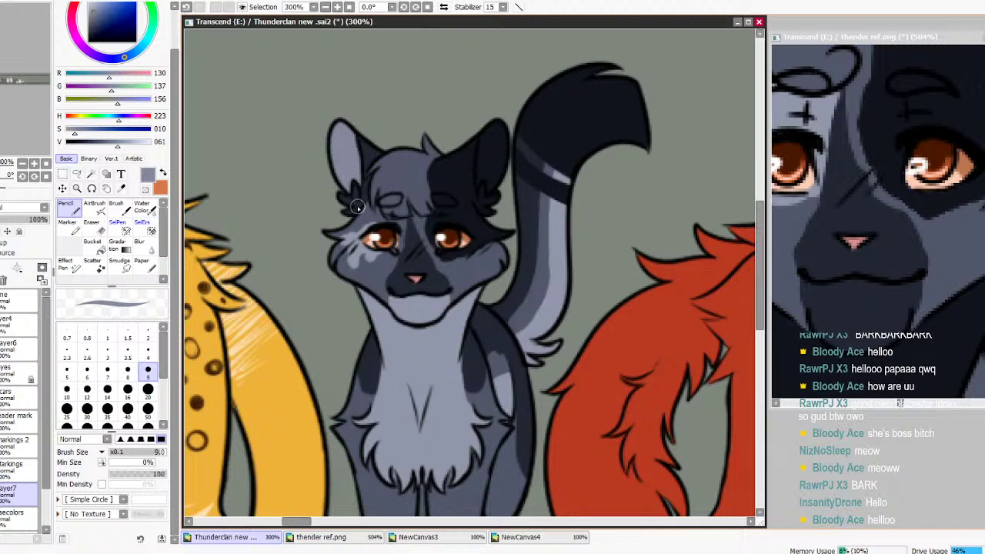
Paint the inner ear on the black side in the same light blue-grey on the Markings layer, and sample the near-black fur beside it
click(0, 470)
click(9, 470)
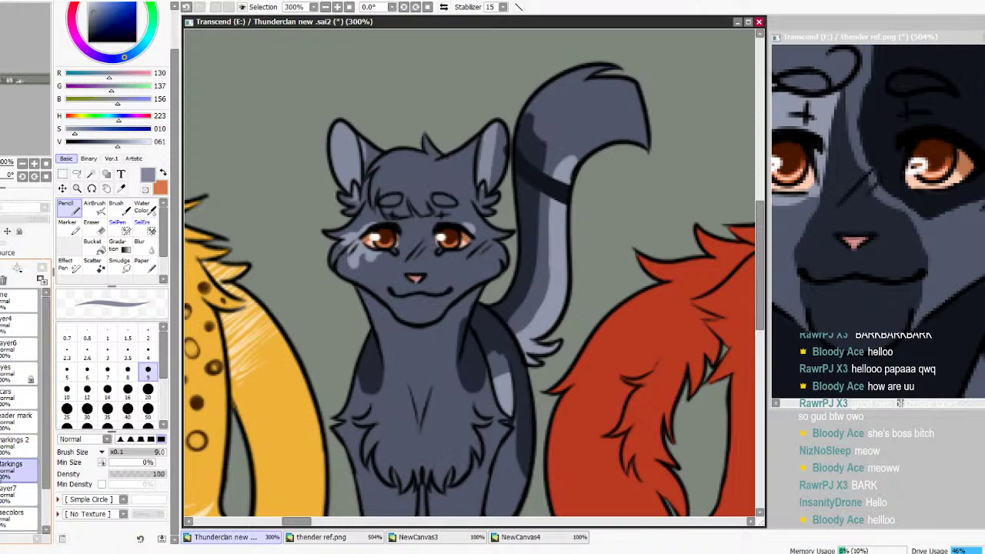
click(2, 472)
mouse_move(498, 124)
mouse_down()
mouse_move(492, 160)
mouse_move(506, 169)
mouse_up()
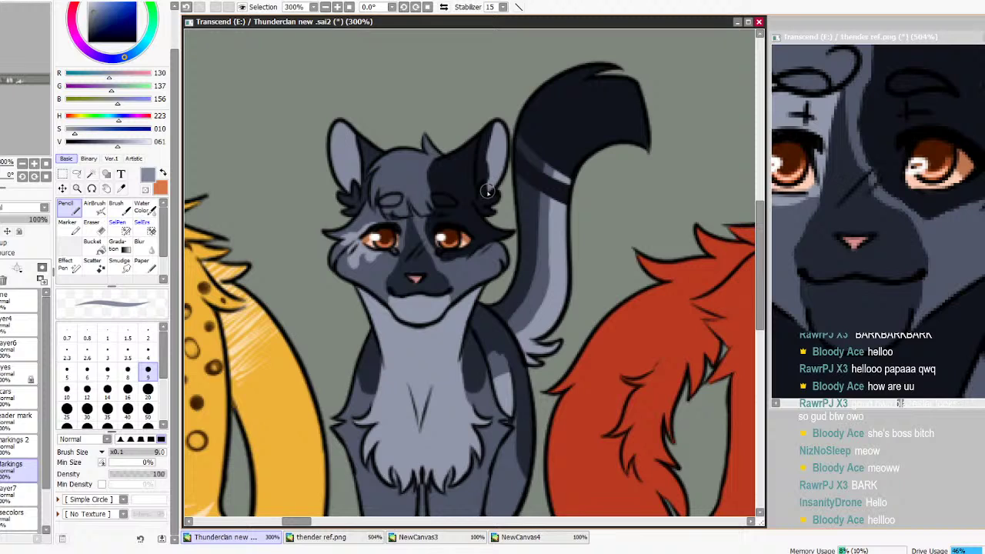
drag(490, 133, 480, 158)
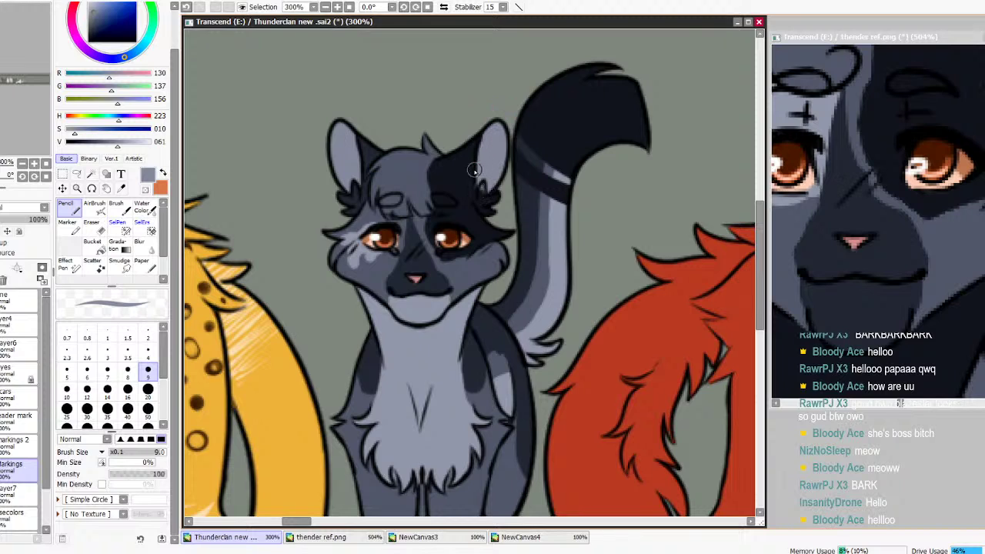
alt+click(479, 189)
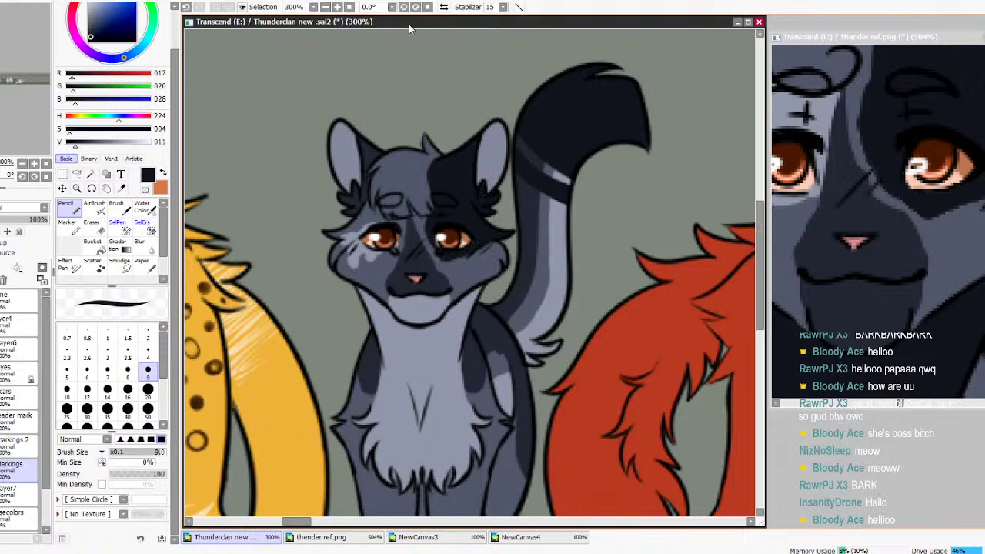
Check the cat at lineup scale and up close with the Markings layer hidden and shown, and select Layer7
click(325, 7)
click(324, 7)
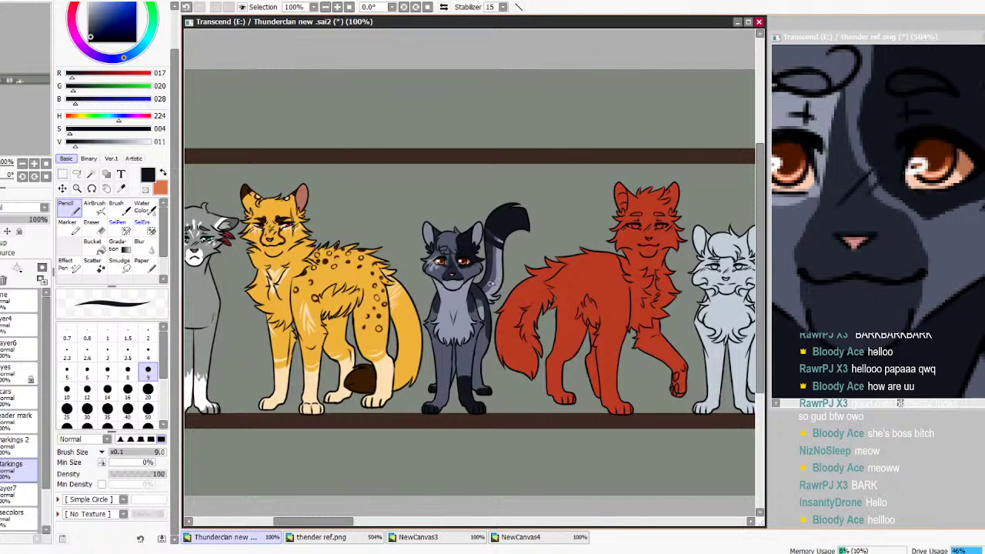
click(337, 6)
click(337, 7)
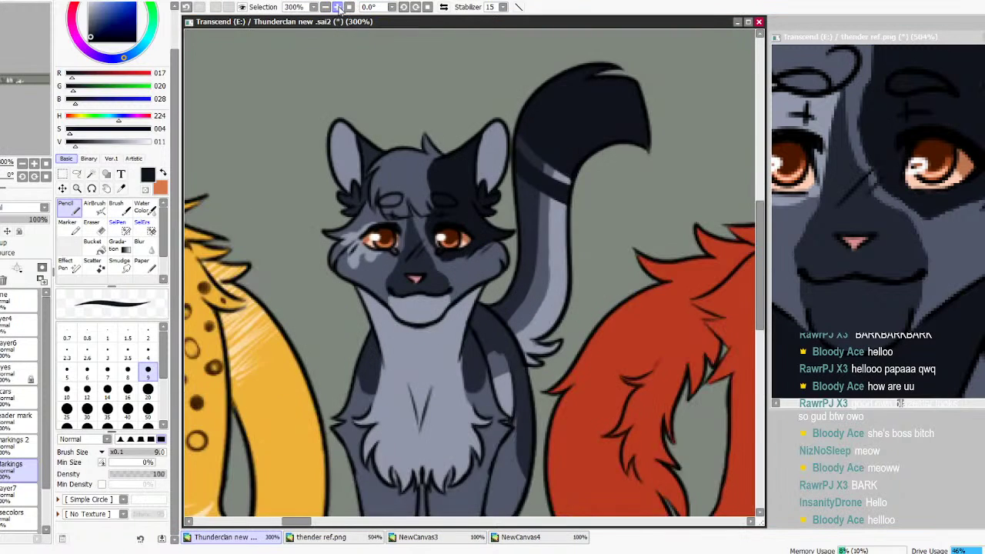
click(338, 7)
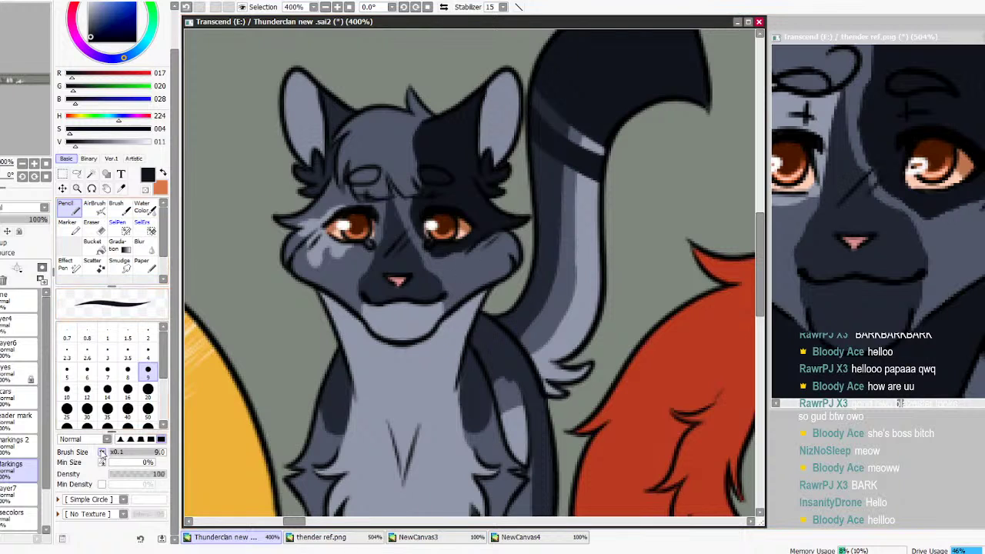
click(1, 470)
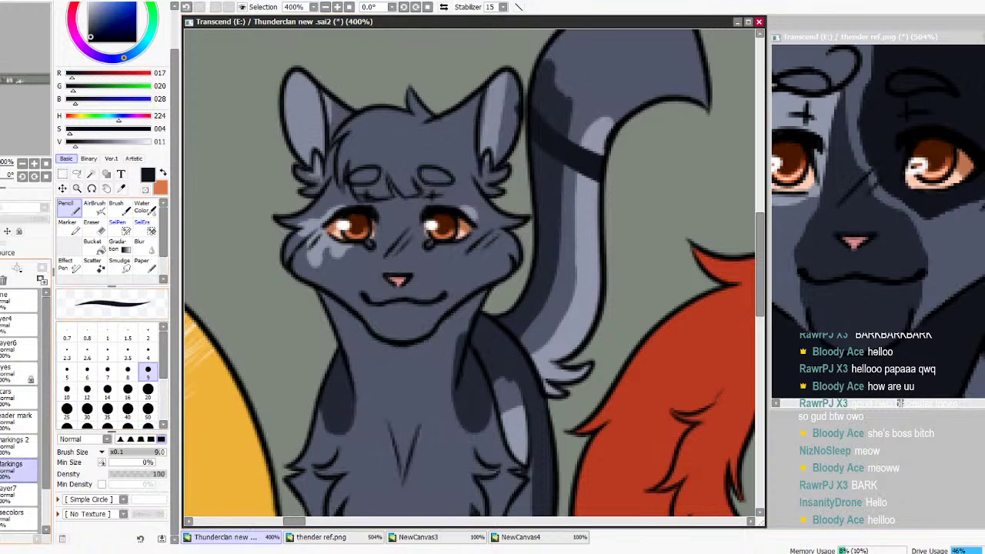
click(2, 469)
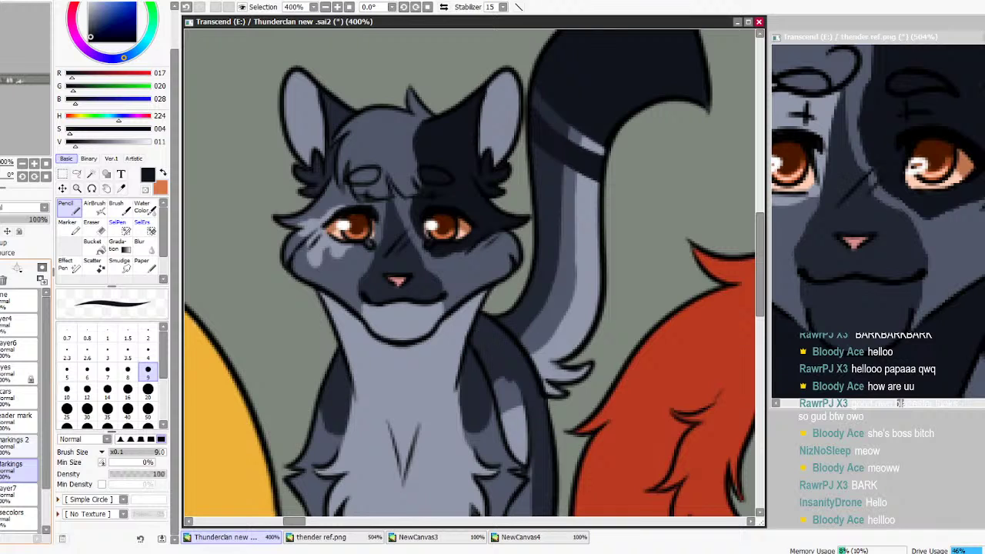
click(19, 491)
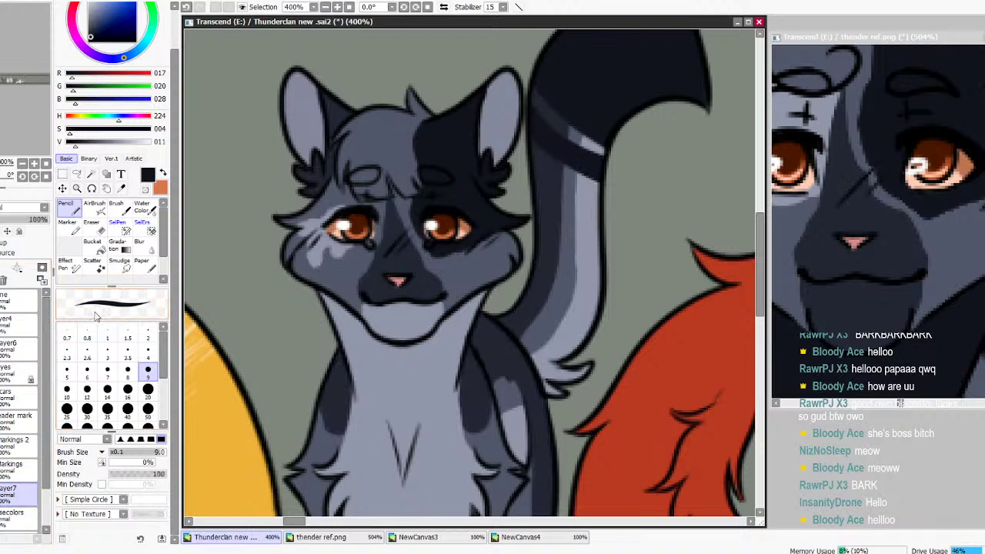
Erase along the light stripe on the black-and-grey cat's tail on Layer7 to refine its edge
key(e)
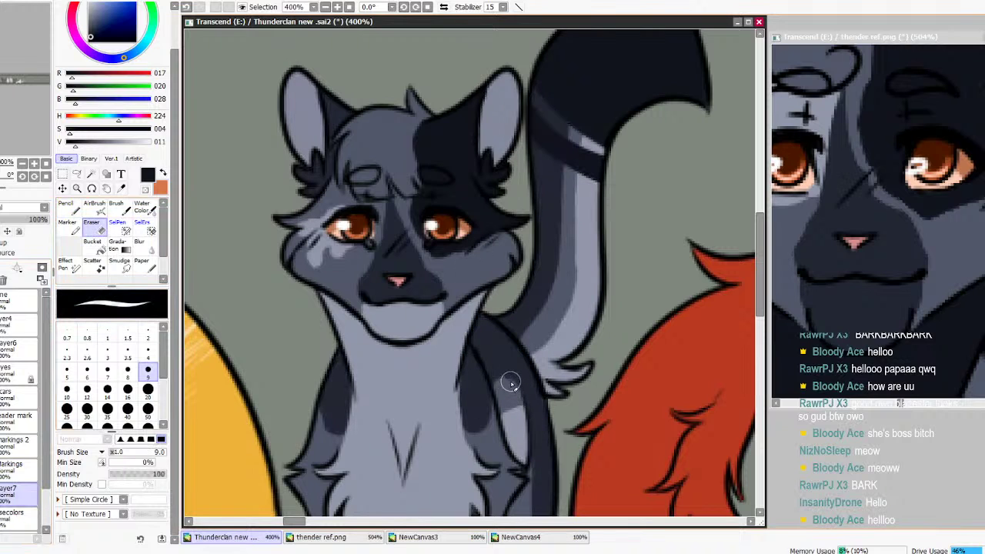
mouse_move(578, 183)
mouse_down()
mouse_move(560, 331)
mouse_move(571, 294)
mouse_move(549, 346)
mouse_up()
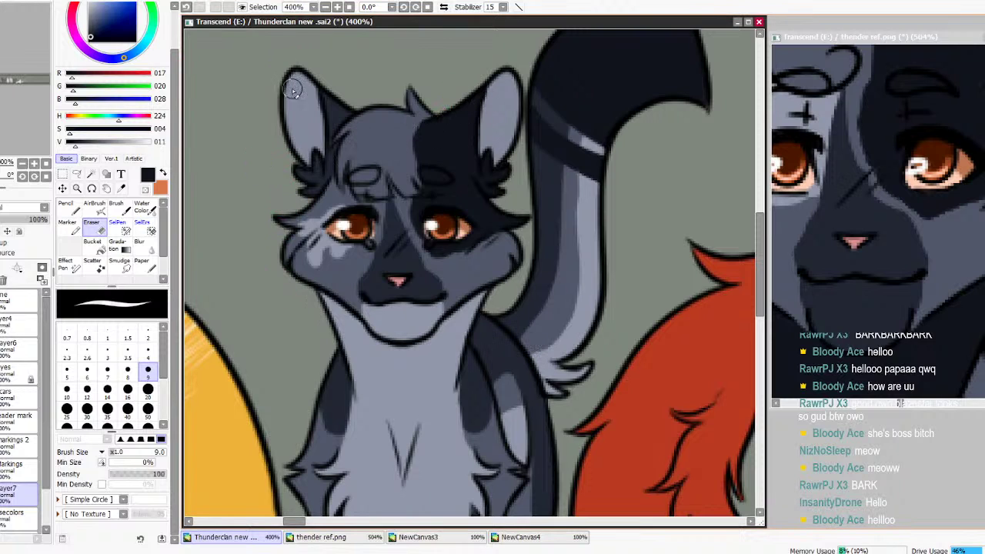
Bring the red cat's face into view and sample the pale pink of its muzzle from the reference image
mouse_move(299, 523)
mouse_down()
mouse_move(324, 522)
mouse_move(314, 521)
mouse_up()
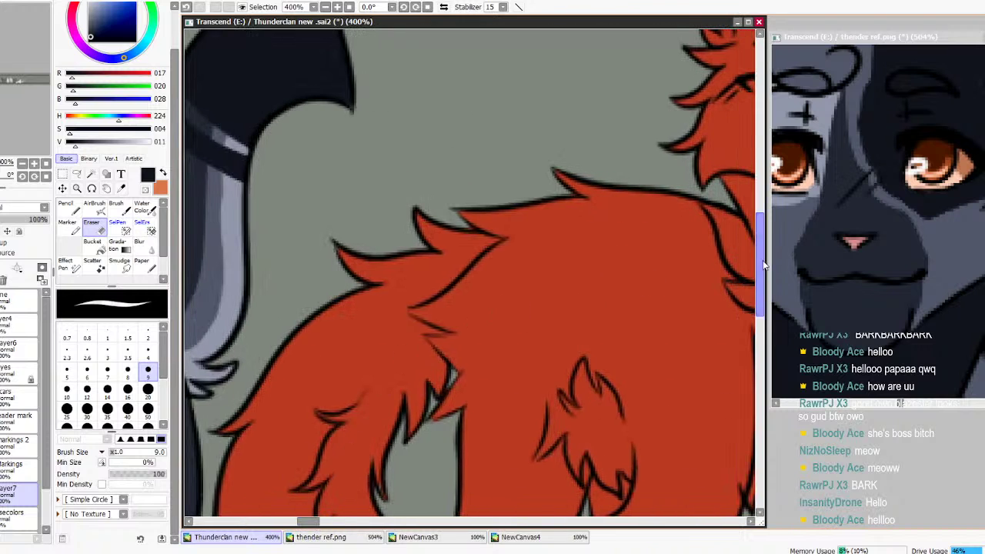
drag(762, 263, 762, 232)
drag(309, 525, 322, 523)
key(alt+Tab)
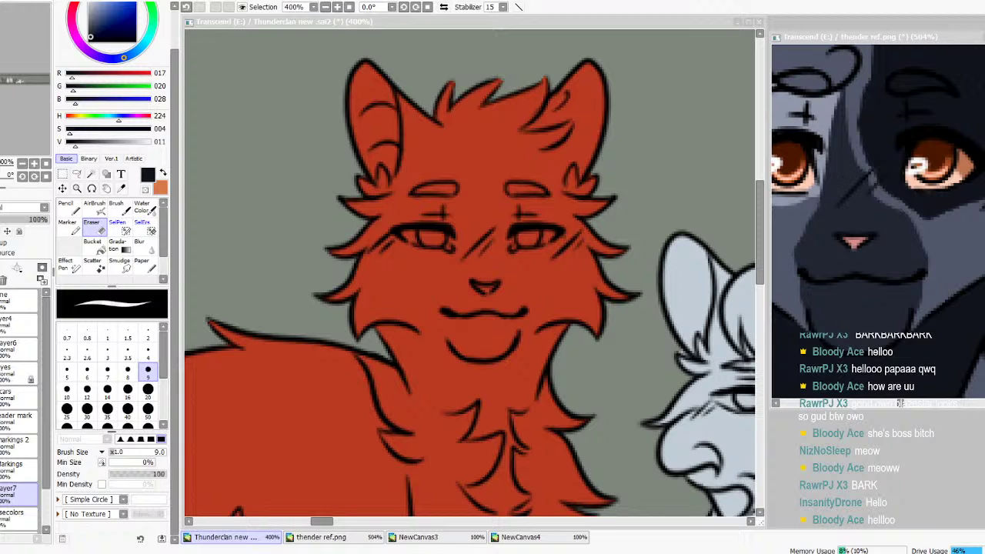
click(318, 552)
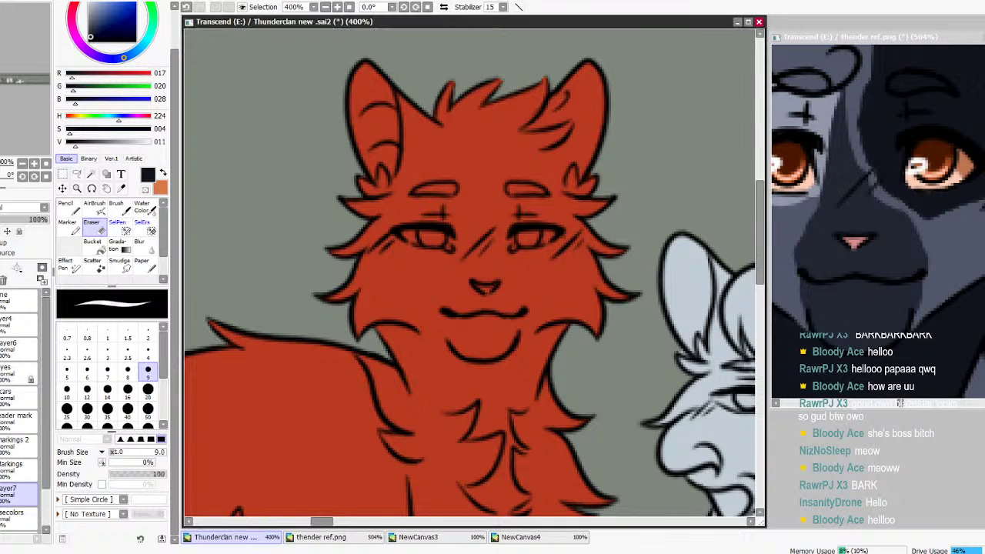
click(902, 405)
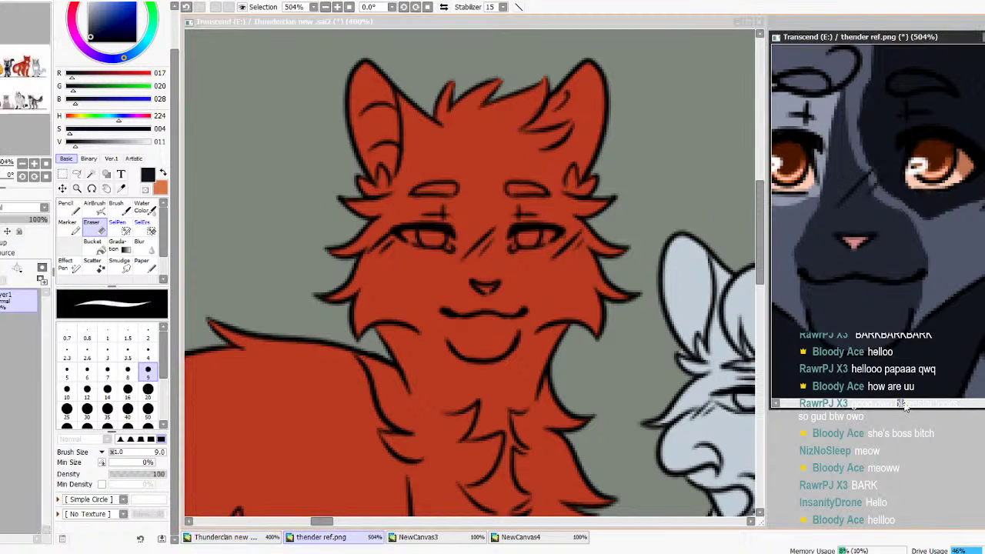
drag(902, 405, 945, 406)
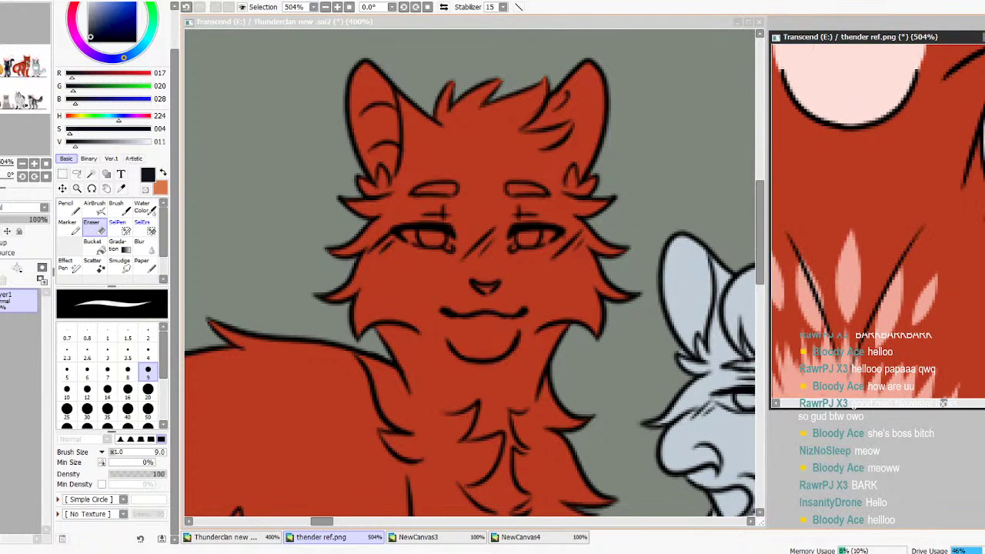
scroll(876, 221, up, 5)
right_click(804, 307)
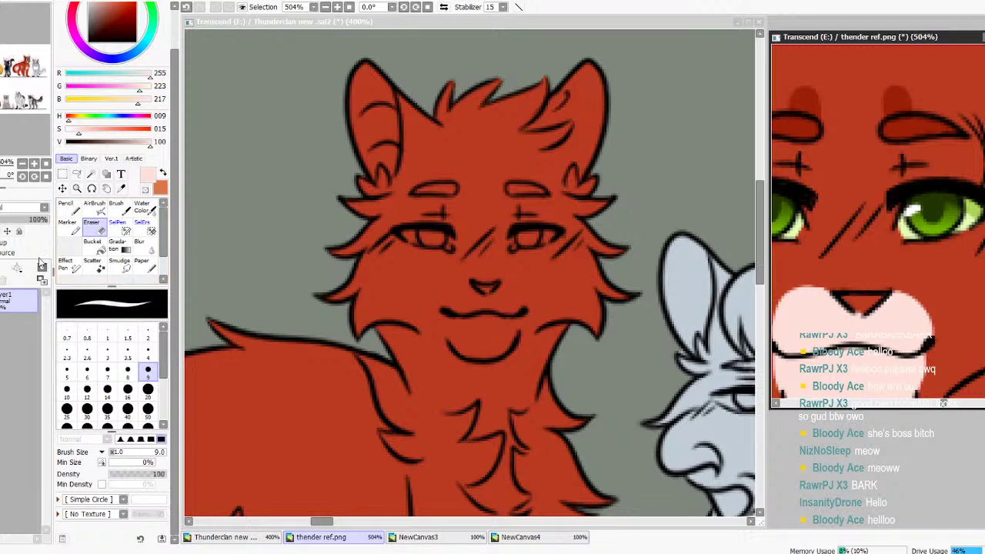
Paint the red cat's muzzle and chin pale pink on the Markings layer with the Pencil
click(259, 293)
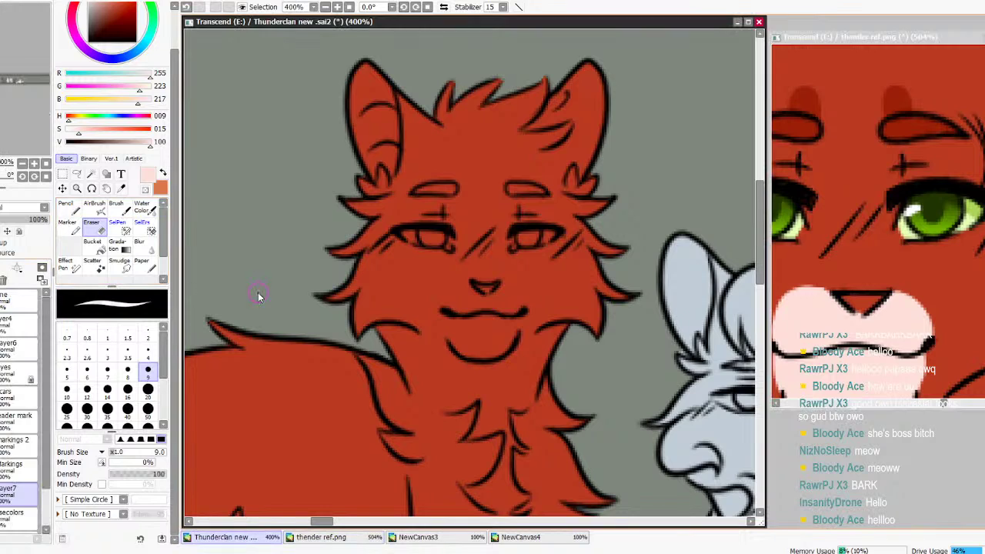
click(17, 468)
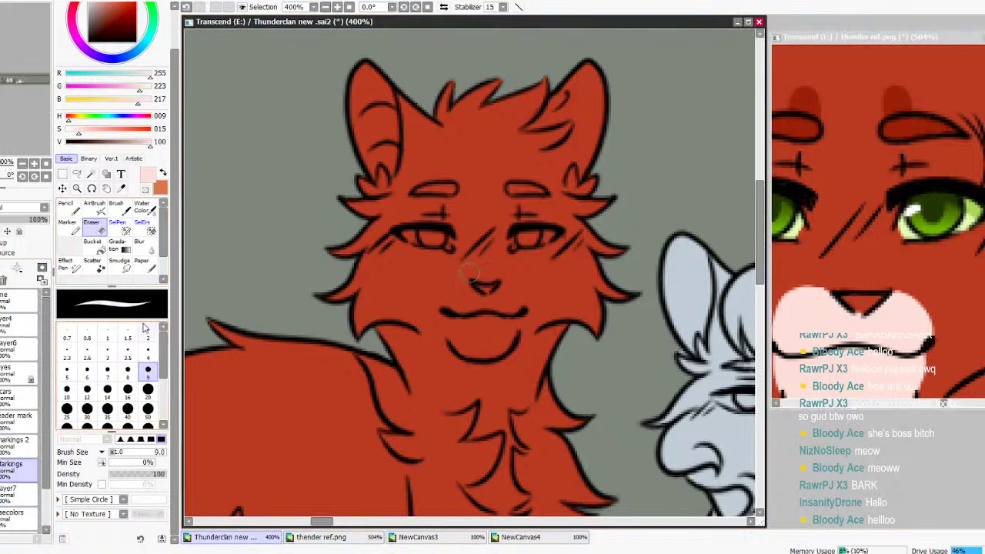
click(71, 209)
mouse_move(493, 298)
mouse_down()
mouse_move(460, 286)
mouse_move(463, 312)
mouse_move(461, 289)
mouse_move(450, 299)
mouse_move(463, 310)
mouse_move(493, 301)
mouse_move(495, 312)
mouse_move(505, 286)
mouse_move(516, 304)
mouse_move(503, 315)
mouse_move(506, 295)
mouse_move(478, 319)
mouse_move(459, 313)
mouse_move(453, 333)
mouse_move(467, 351)
mouse_move(502, 340)
mouse_move(515, 324)
mouse_move(483, 353)
mouse_move(490, 312)
mouse_move(468, 308)
mouse_move(477, 334)
mouse_up()
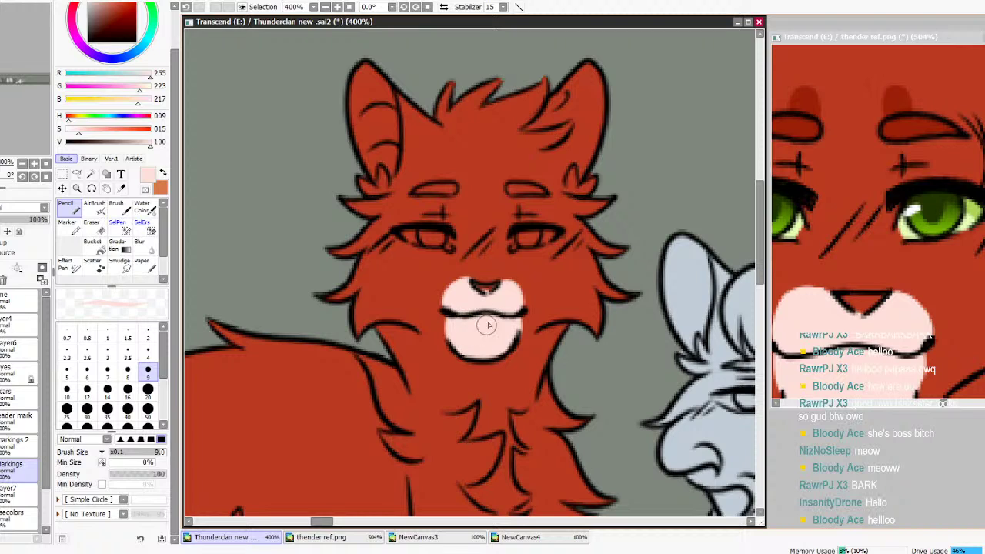
Paint a dark red spot above each of the red cat's eyebrows, using the colour sampled from the reference
alt+click(899, 92)
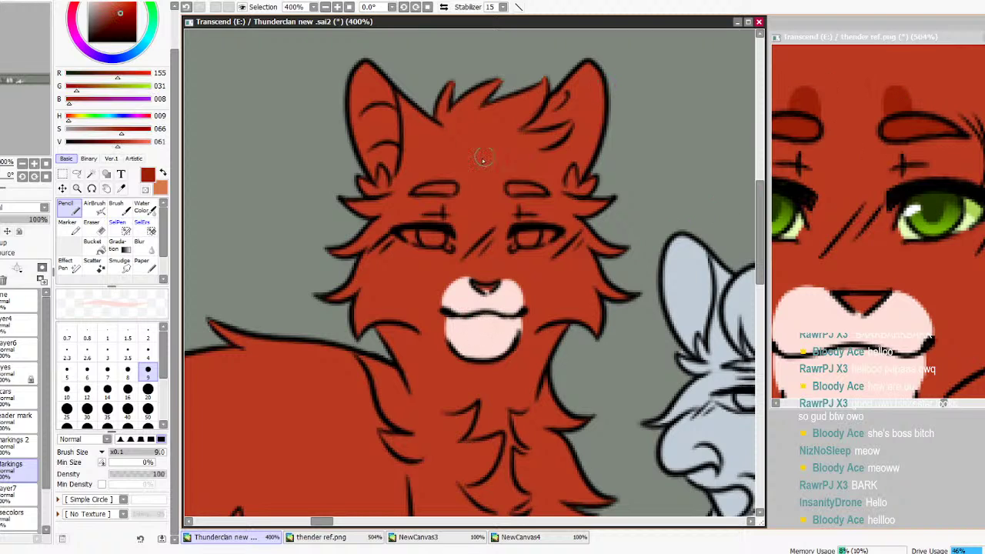
mouse_move(450, 174)
mouse_down()
mouse_move(444, 186)
mouse_move(454, 189)
mouse_move(419, 192)
mouse_up()
mouse_move(508, 186)
mouse_down()
mouse_move(542, 193)
mouse_move(519, 179)
mouse_up()
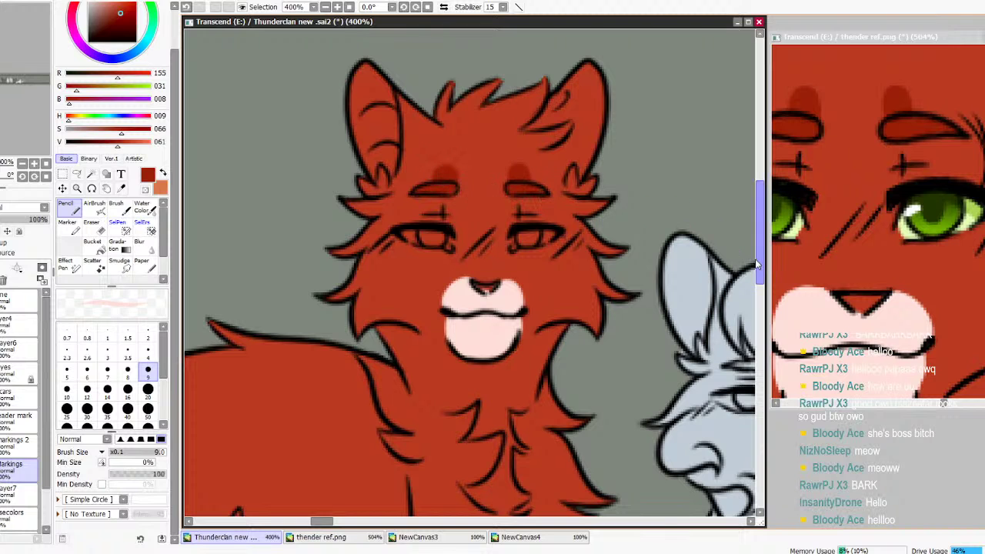
Sample the reference's pale pink ear tip and paint the red cat's ear patches and the marks beneath both eyes
click(872, 89)
click(327, 8)
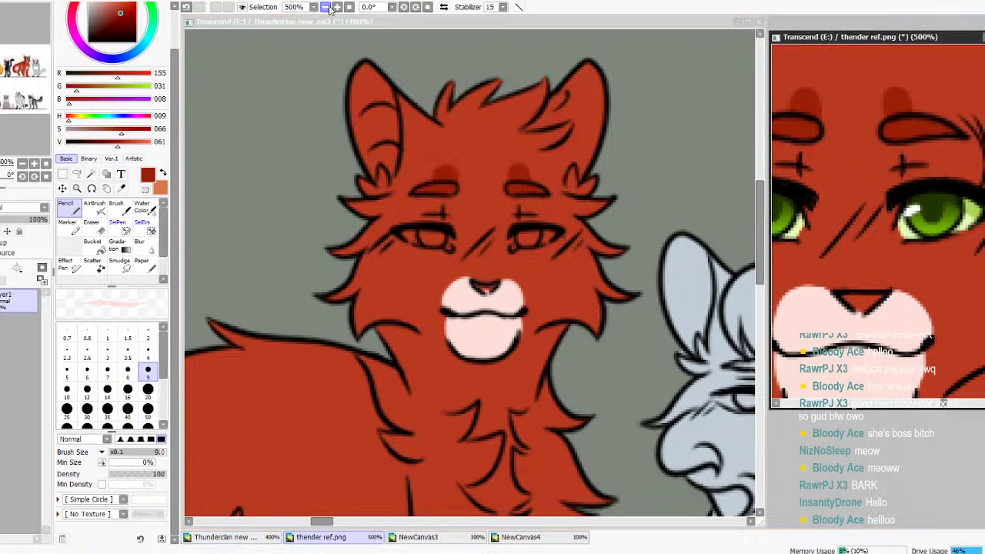
click(327, 8)
click(327, 8)
click(327, 7)
right_click(953, 109)
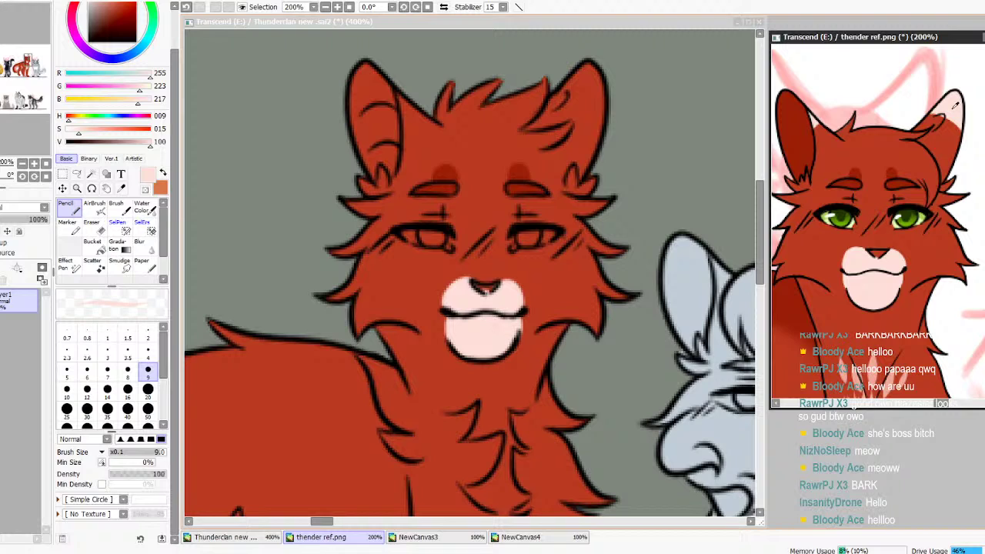
click(285, 266)
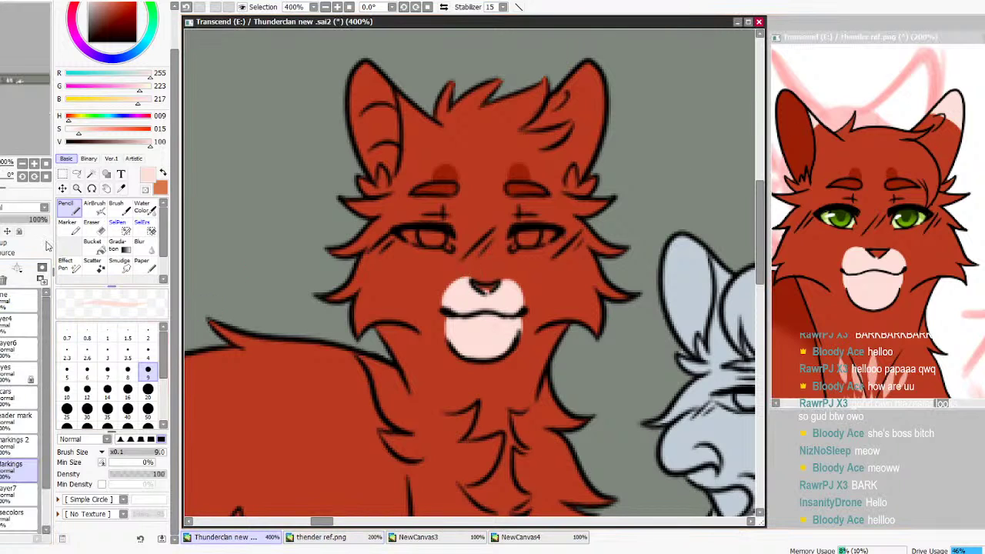
mouse_move(420, 111)
mouse_down()
mouse_move(400, 127)
mouse_move(398, 100)
mouse_move(419, 111)
mouse_up()
mouse_move(555, 93)
mouse_down()
mouse_move(603, 130)
mouse_move(578, 100)
mouse_move(558, 90)
mouse_move(594, 115)
mouse_move(556, 94)
mouse_move(605, 141)
mouse_move(556, 74)
mouse_move(606, 114)
mouse_move(610, 84)
mouse_up()
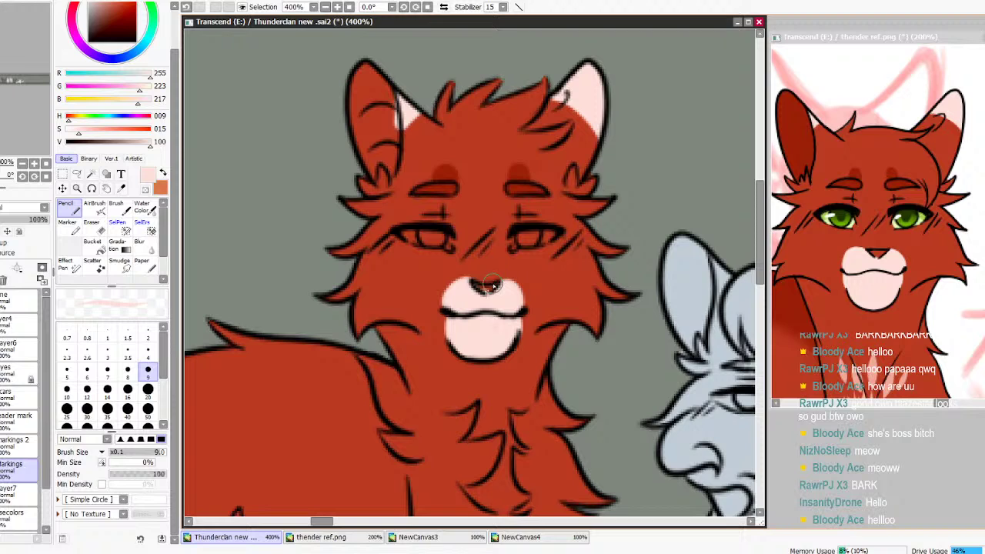
mouse_move(409, 248)
mouse_down()
mouse_move(398, 242)
mouse_move(389, 253)
mouse_up()
mouse_move(570, 241)
mouse_down()
mouse_move(555, 247)
mouse_move(578, 248)
mouse_move(568, 247)
mouse_up()
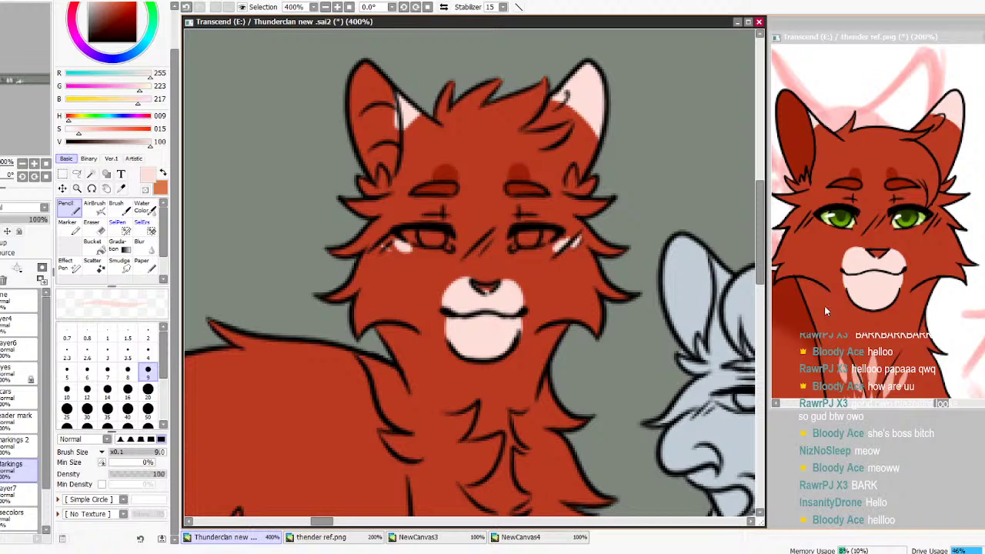
alt+click(799, 296)
drag(500, 151, 453, 193)
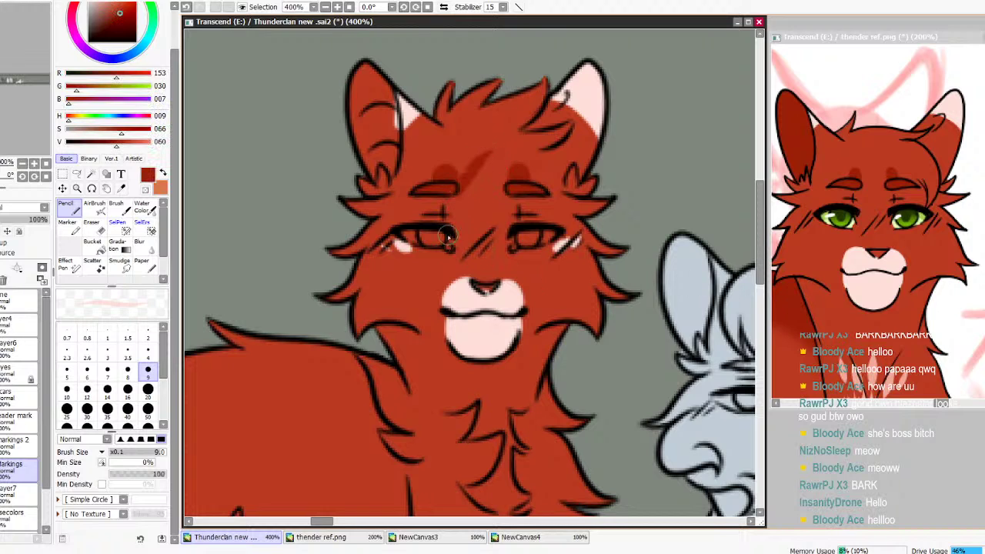
click(186, 7)
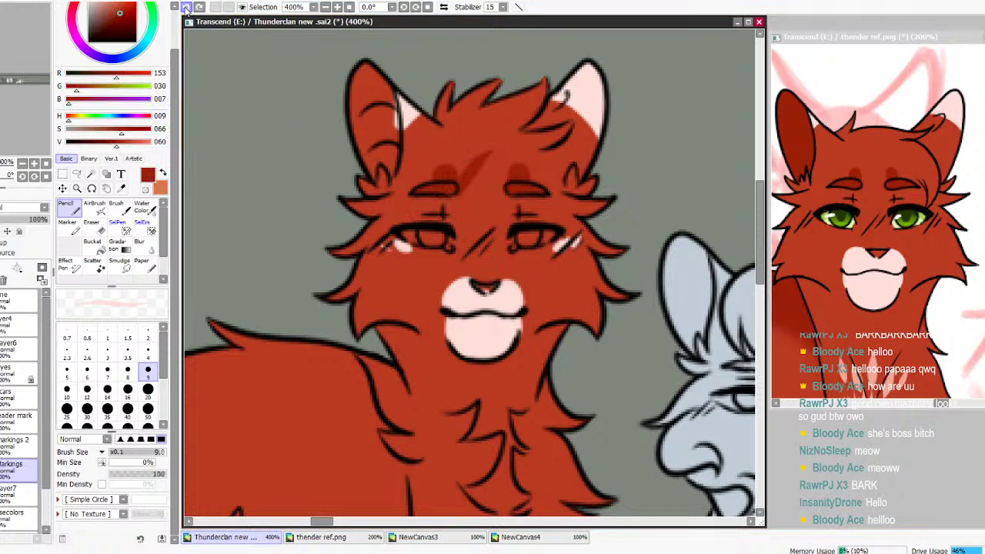
click(186, 6)
Bring the red cat's chest into view and sample the salmon pink of its chest fur from the reference image
drag(759, 255, 760, 289)
drag(984, 201, 984, 229)
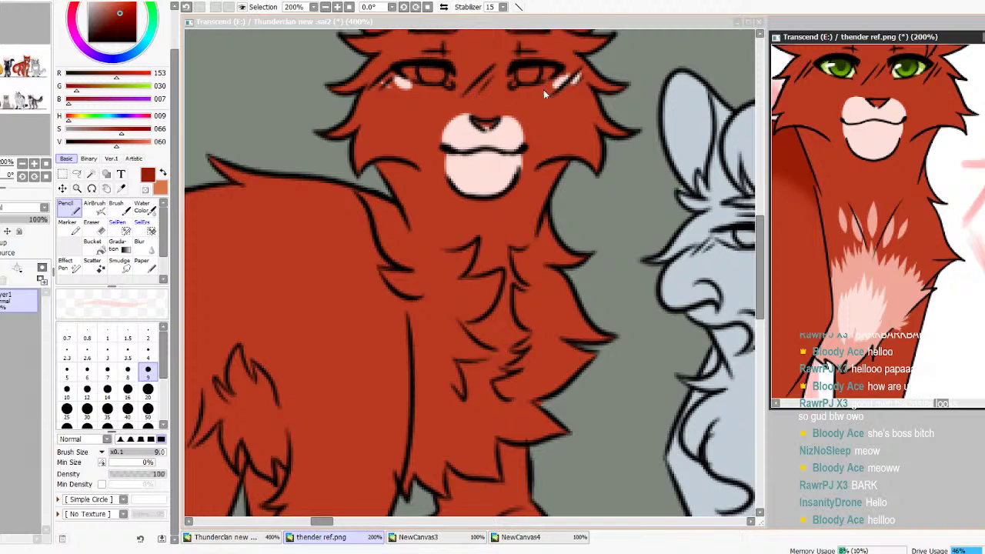
right_click(897, 285)
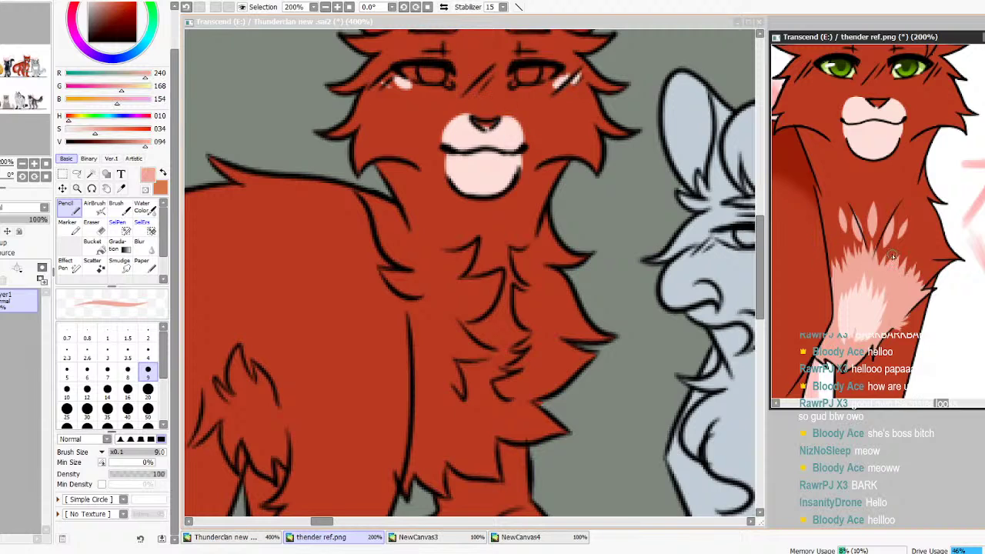
right_click(876, 133)
right_click(900, 293)
drag(756, 241, 756, 254)
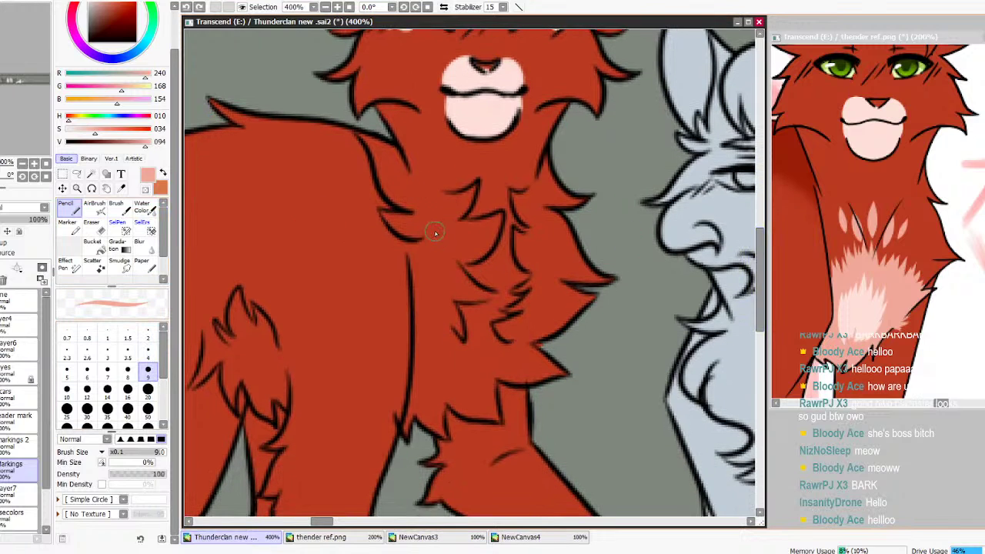
Paint a row of tapered salmon-pink flecks across the red cat's upper chest on the Markings layer
drag(435, 232, 459, 262)
key(ctrl+z)
drag(430, 224, 460, 282)
mouse_move(434, 227)
mouse_down()
mouse_move(456, 274)
mouse_move(451, 249)
mouse_move(483, 281)
mouse_up()
drag(465, 236, 485, 283)
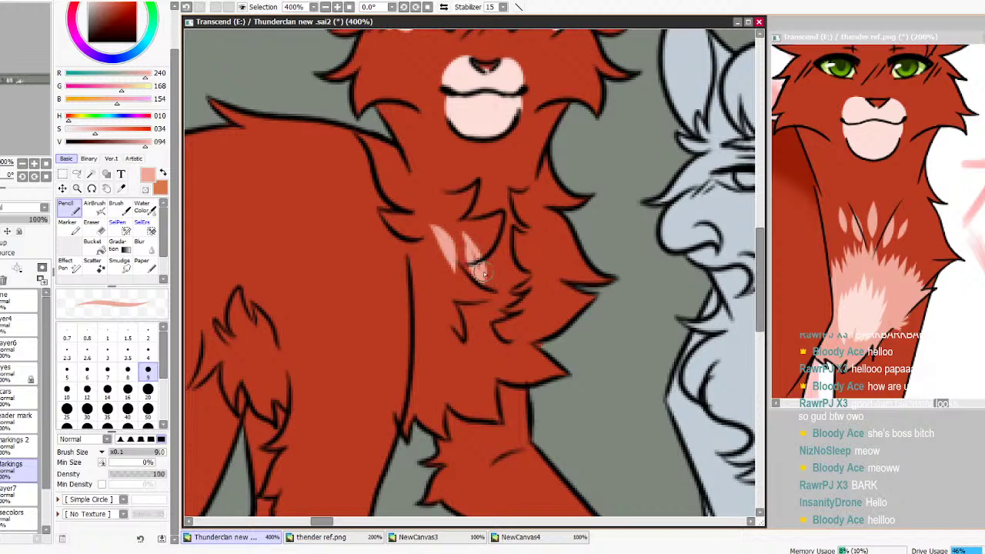
drag(466, 237, 486, 284)
mouse_move(503, 218)
mouse_down()
mouse_move(502, 275)
mouse_move(504, 263)
mouse_up()
drag(538, 228, 526, 268)
mouse_move(541, 230)
mouse_down()
mouse_move(529, 284)
mouse_move(524, 256)
mouse_move(526, 267)
mouse_move(536, 237)
mouse_move(556, 225)
mouse_move(542, 277)
mouse_up()
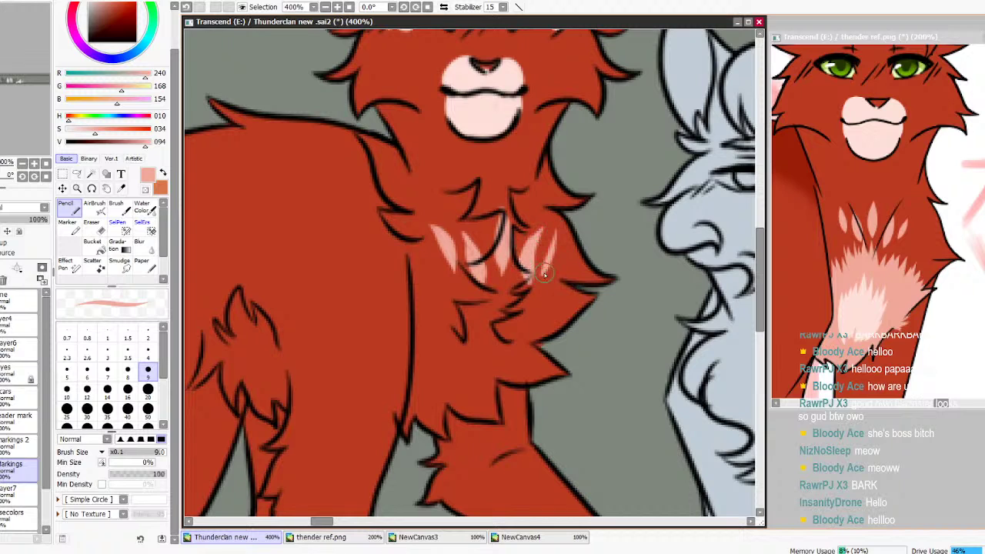
Rework the outermost fleck on the chest and trim the lower ends of the flecks with the Eraser
mouse_move(555, 232)
mouse_down()
mouse_move(542, 283)
mouse_move(562, 254)
mouse_move(547, 273)
mouse_up()
key(ctrl+z)
click(92, 228)
drag(559, 273, 532, 288)
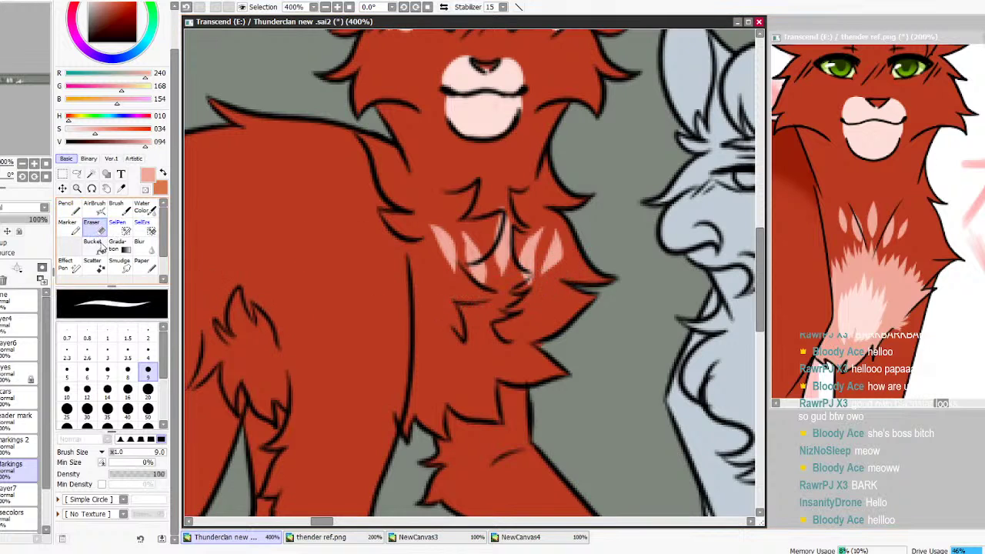
Fill the red cat's lower chest fur with salmon pink, giving the patch a jagged, tufted upper edge below the flecks
click(69, 208)
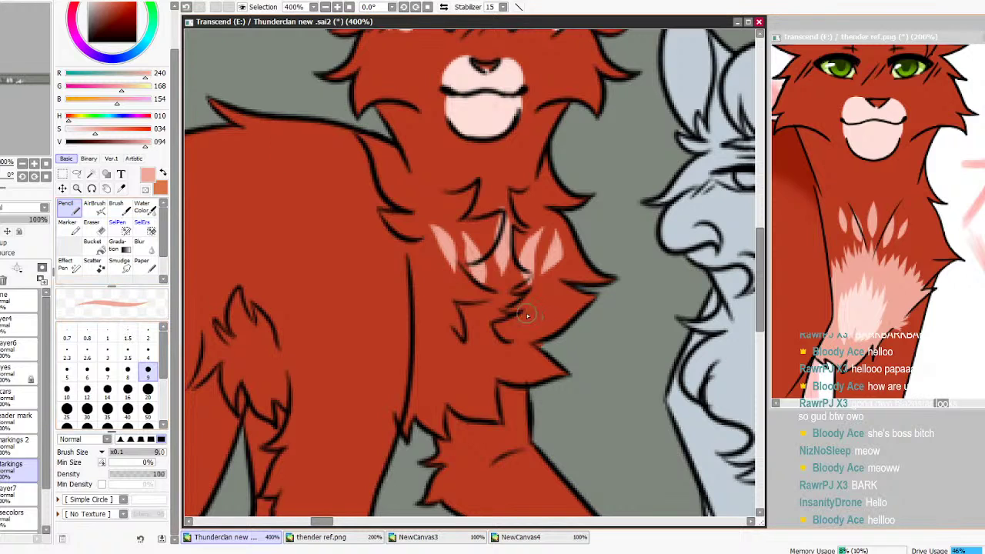
drag(410, 263, 472, 310)
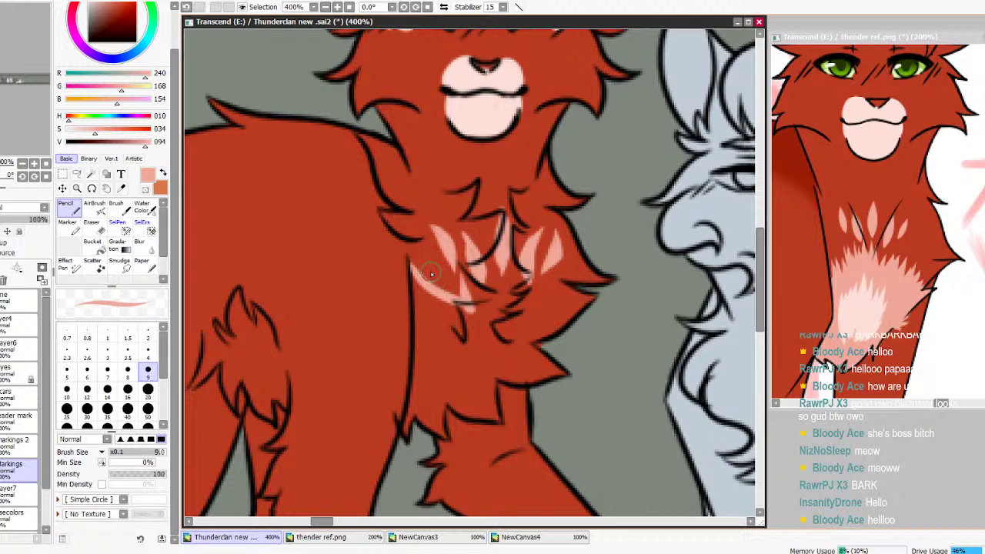
drag(426, 260, 461, 303)
drag(417, 247, 443, 298)
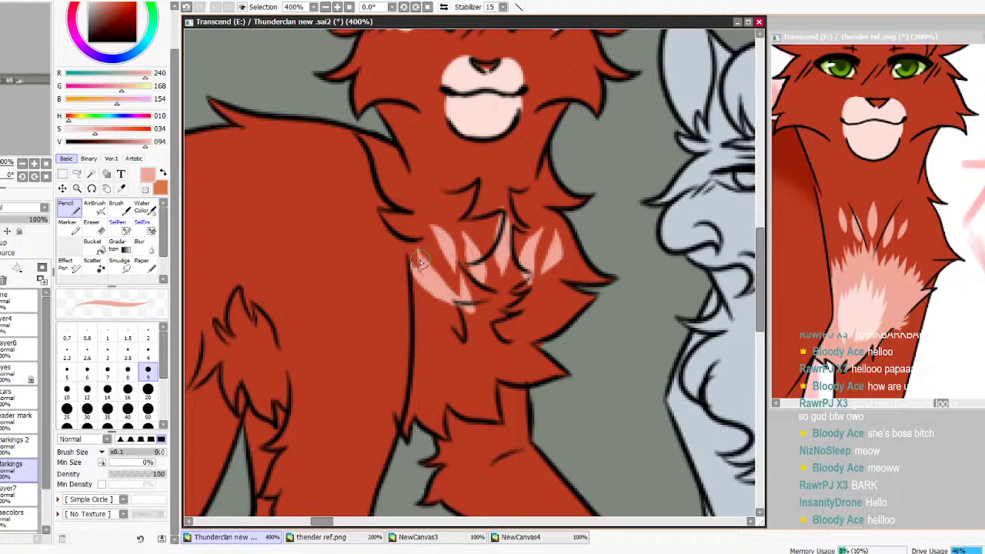
mouse_move(495, 317)
mouse_down()
mouse_move(463, 289)
mouse_move(482, 308)
mouse_move(521, 290)
mouse_move(517, 277)
mouse_move(501, 331)
mouse_move(497, 283)
mouse_move(495, 340)
mouse_move(493, 261)
mouse_move(500, 331)
mouse_move(533, 318)
mouse_move(527, 297)
mouse_move(537, 288)
mouse_move(514, 326)
mouse_move(518, 287)
mouse_move(507, 343)
mouse_move(508, 310)
mouse_move(532, 329)
mouse_move(561, 285)
mouse_move(513, 327)
mouse_move(573, 300)
mouse_move(561, 297)
mouse_move(573, 290)
mouse_move(521, 342)
mouse_move(596, 295)
mouse_move(574, 286)
mouse_up()
mouse_move(505, 338)
mouse_down()
mouse_move(463, 363)
mouse_move(540, 352)
mouse_move(570, 374)
mouse_move(489, 379)
mouse_move(479, 402)
mouse_move(495, 417)
mouse_move(446, 394)
mouse_move(461, 406)
mouse_move(436, 410)
mouse_move(442, 430)
mouse_move(419, 407)
mouse_move(421, 424)
mouse_move(414, 418)
mouse_move(419, 283)
mouse_move(424, 356)
mouse_move(435, 288)
mouse_move(487, 349)
mouse_move(438, 345)
mouse_move(436, 356)
mouse_move(496, 327)
mouse_up()
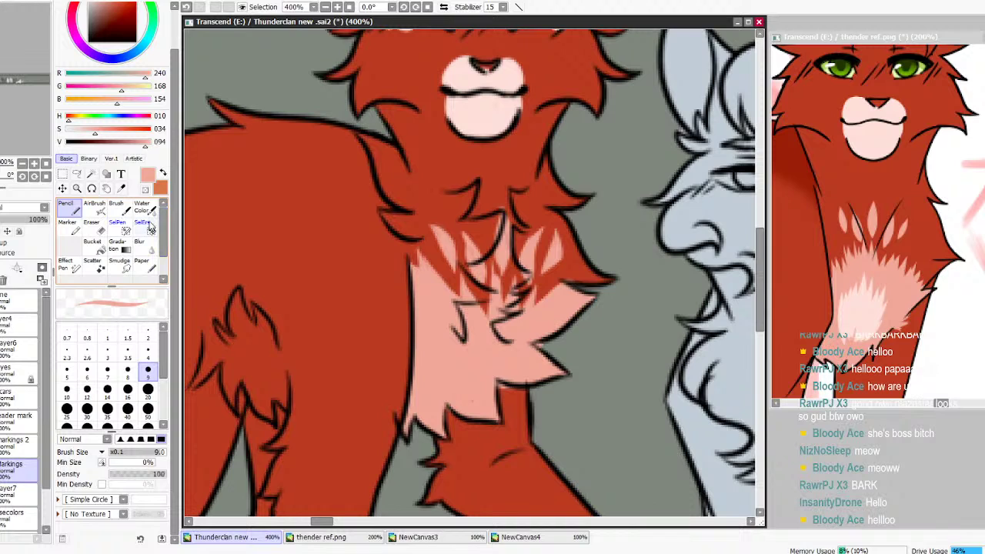
Retouch the tufted upper edge of the salmon chest patch, alternating between erasing and painting
click(145, 188)
mouse_move(531, 274)
mouse_down()
mouse_move(501, 263)
mouse_move(499, 291)
mouse_move(491, 227)
mouse_move(505, 300)
mouse_up()
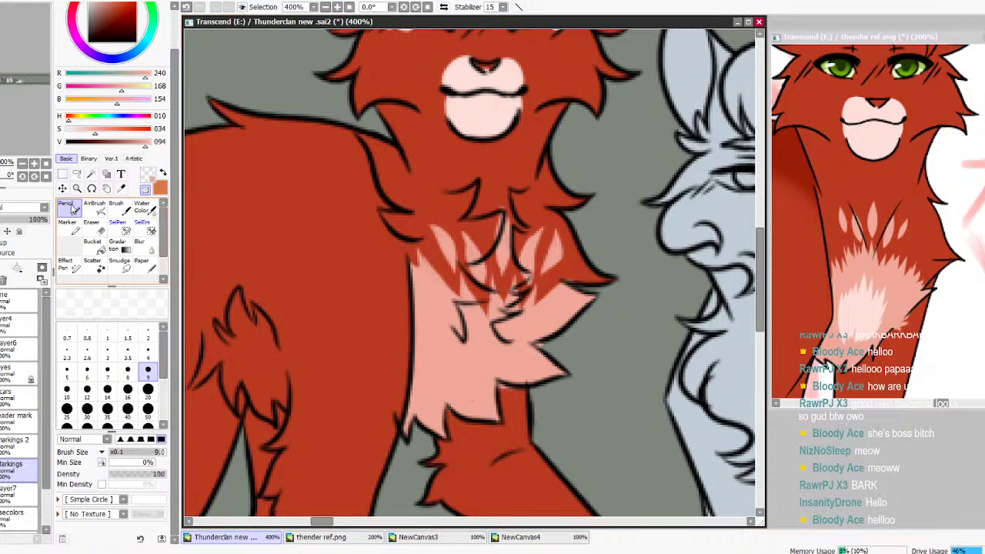
click(147, 190)
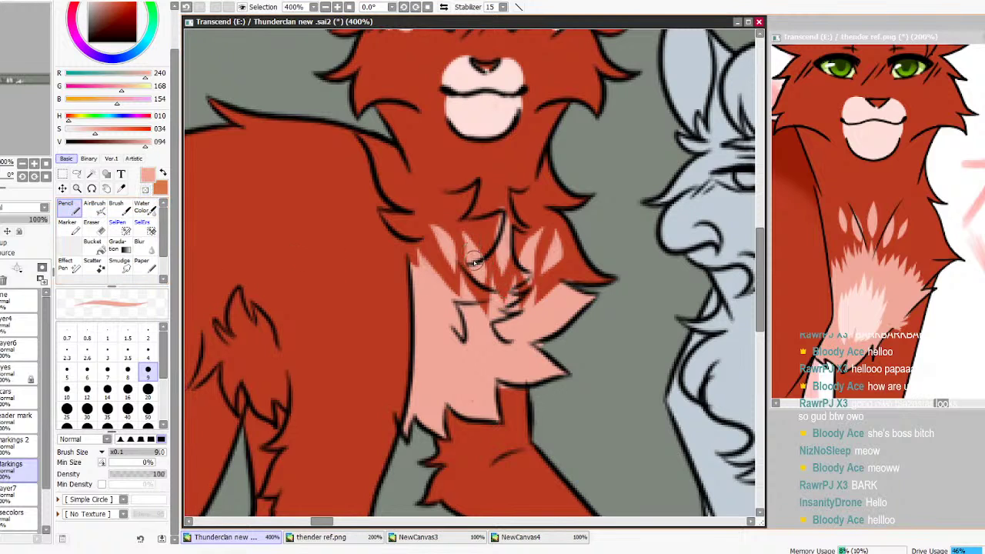
click(92, 224)
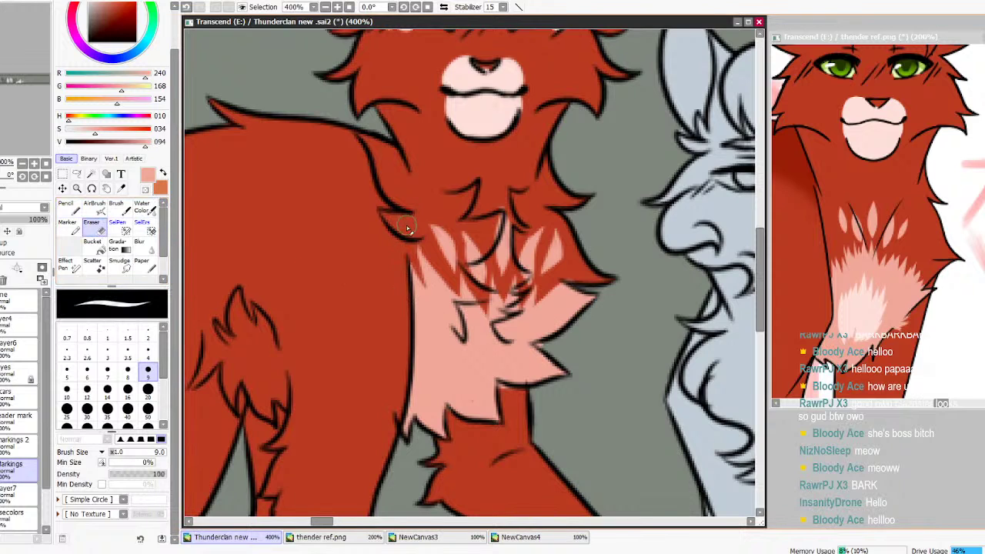
click(68, 207)
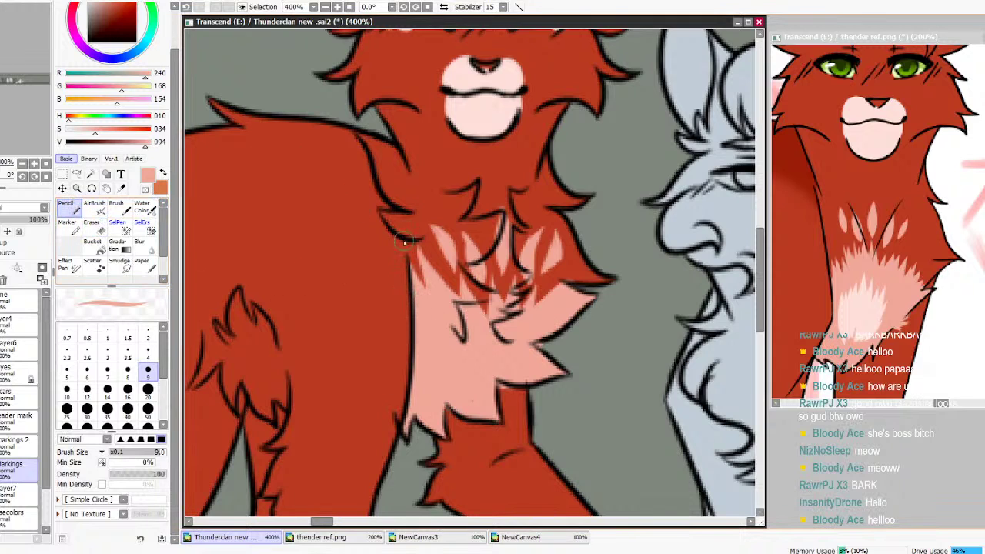
click(93, 225)
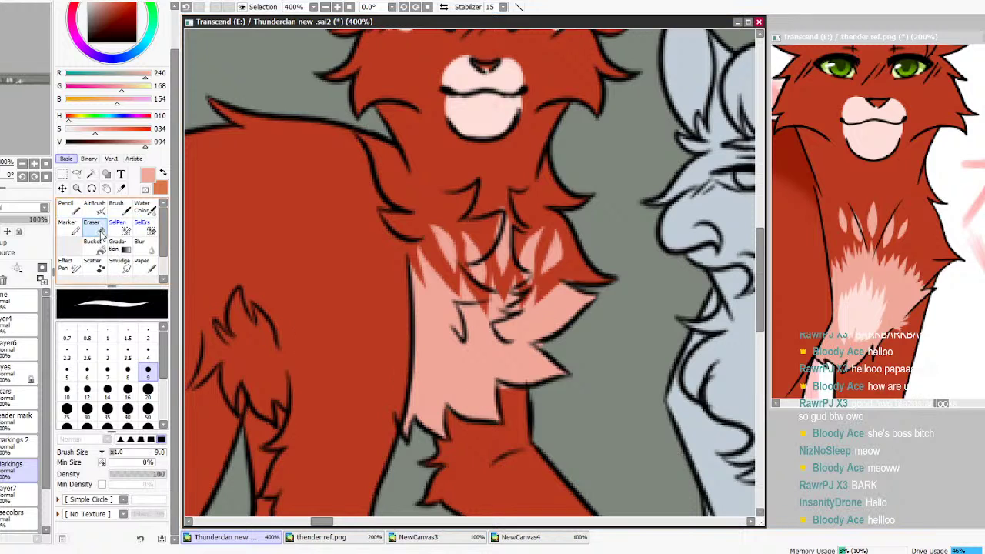